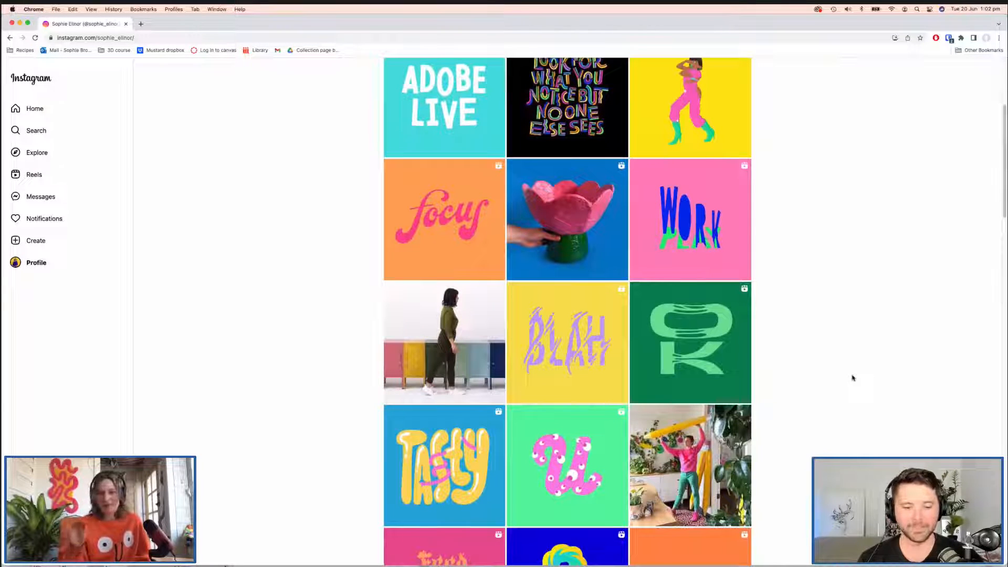
Step: Browse the lettering and illustration posts in the Instagram profile's grid and return to the newest ones
scroll(842, 355, "down", 2)
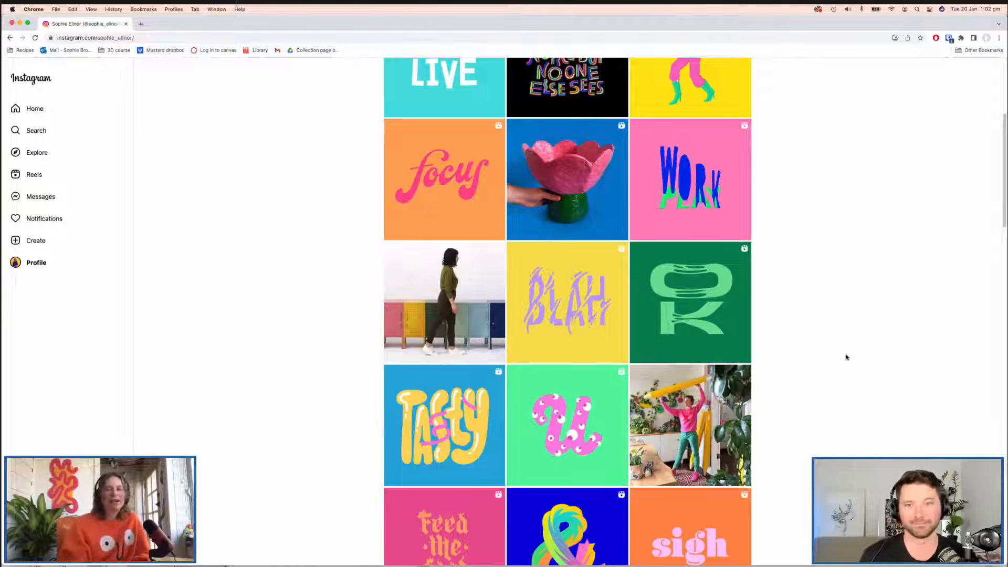
scroll(826, 347, "down", 1)
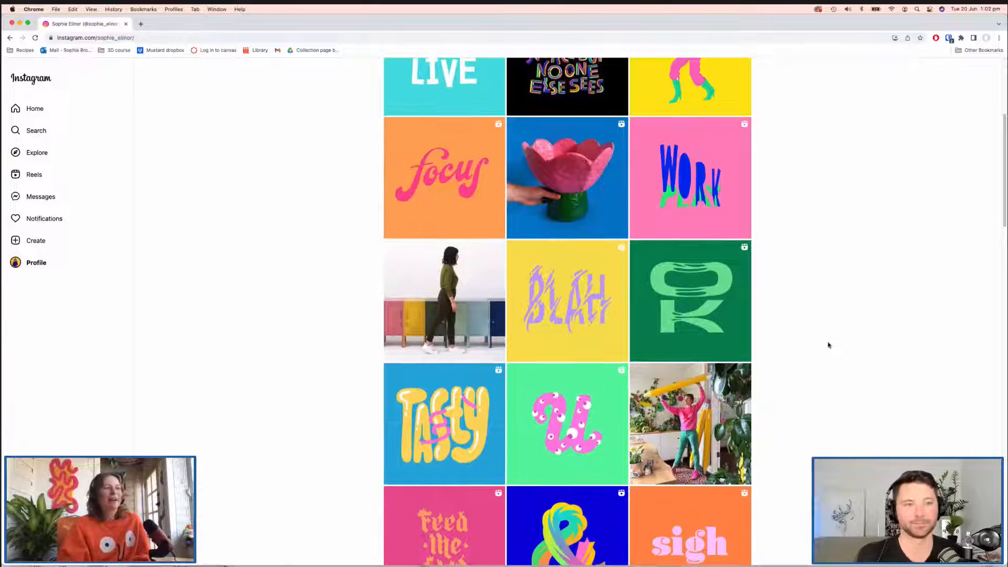
scroll(829, 345, "down", 2)
scroll(837, 345, "down", 3)
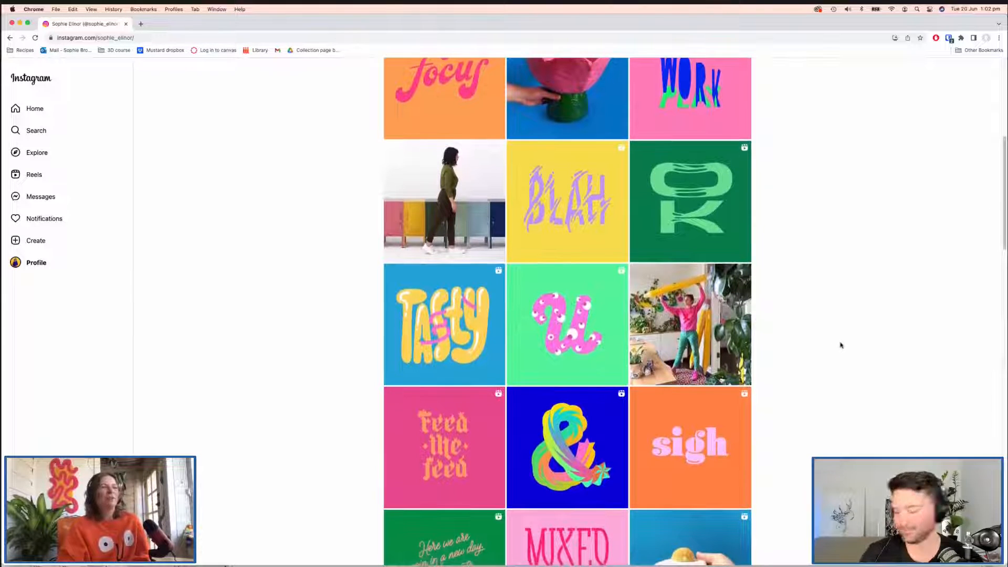
scroll(841, 344, "down", 1)
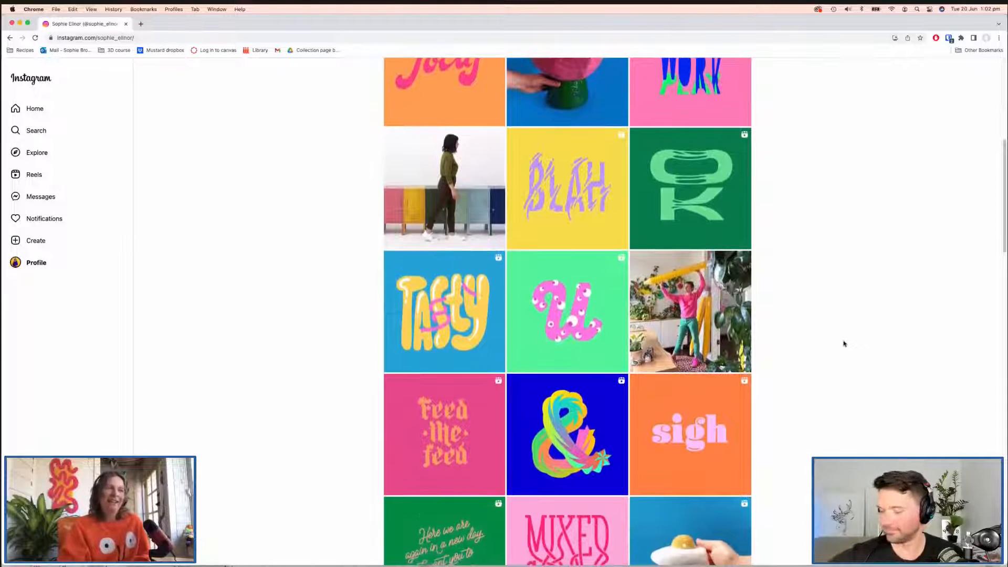
scroll(844, 344, "down", 1)
scroll(844, 344, "down", 1)
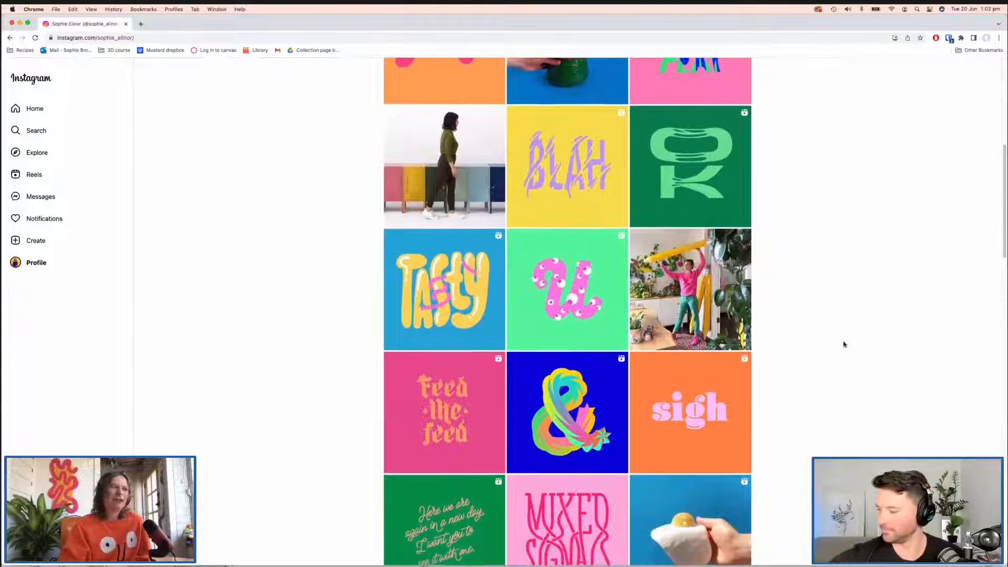
scroll(844, 345, "down", 3)
scroll(843, 345, "down", 2)
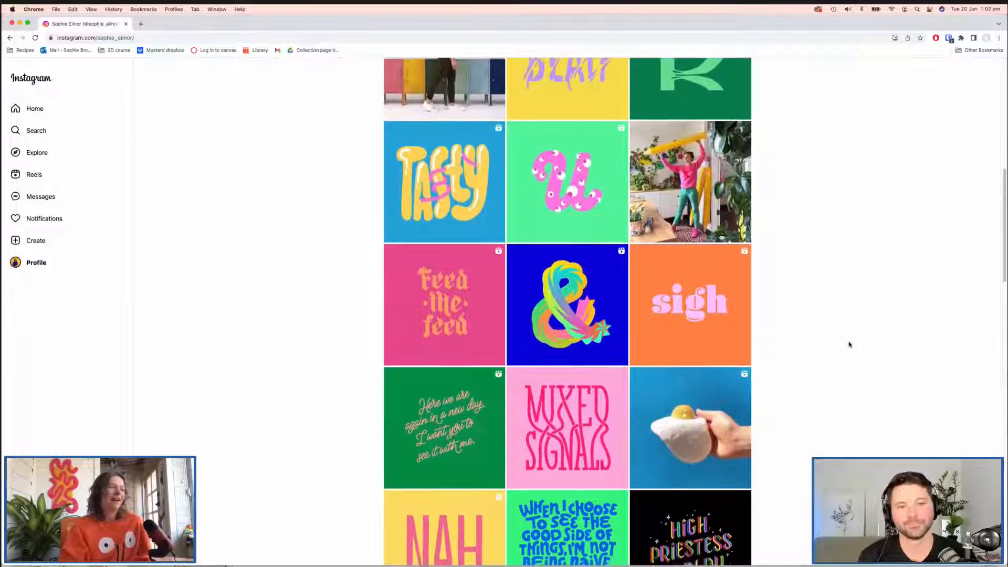
scroll(849, 344, "down", 2)
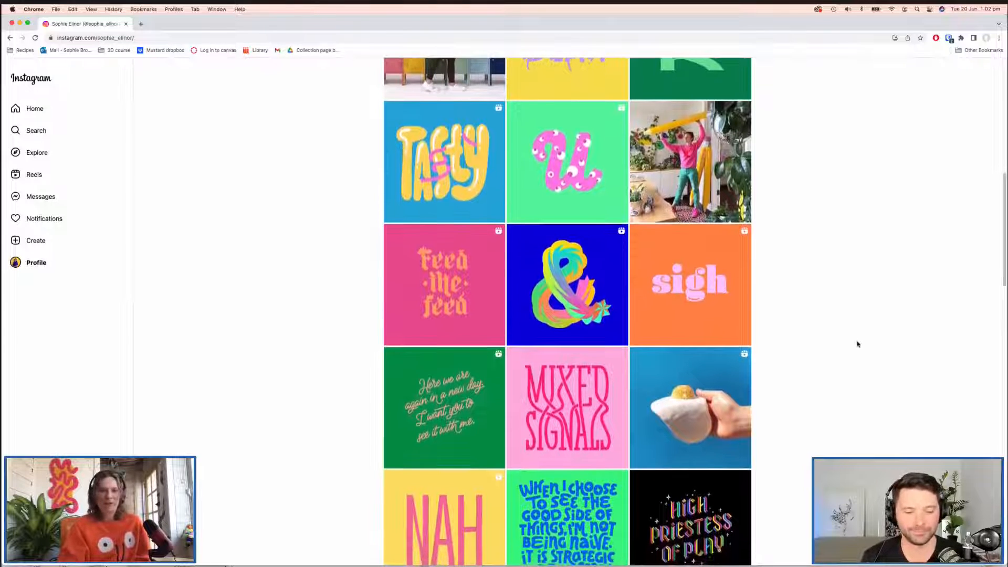
scroll(830, 344, "down", 1)
scroll(831, 343, "down", 1)
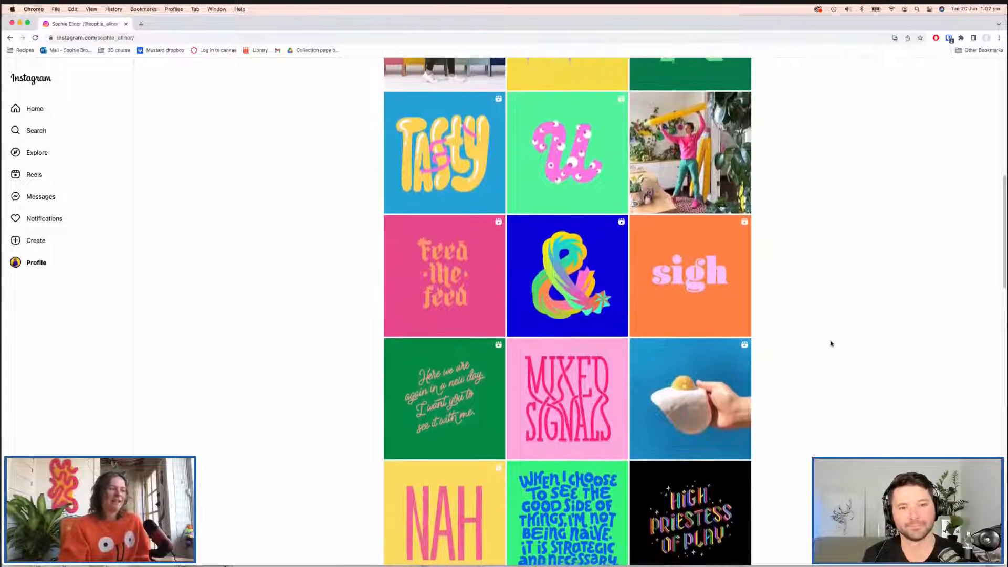
scroll(834, 344, "down", 5)
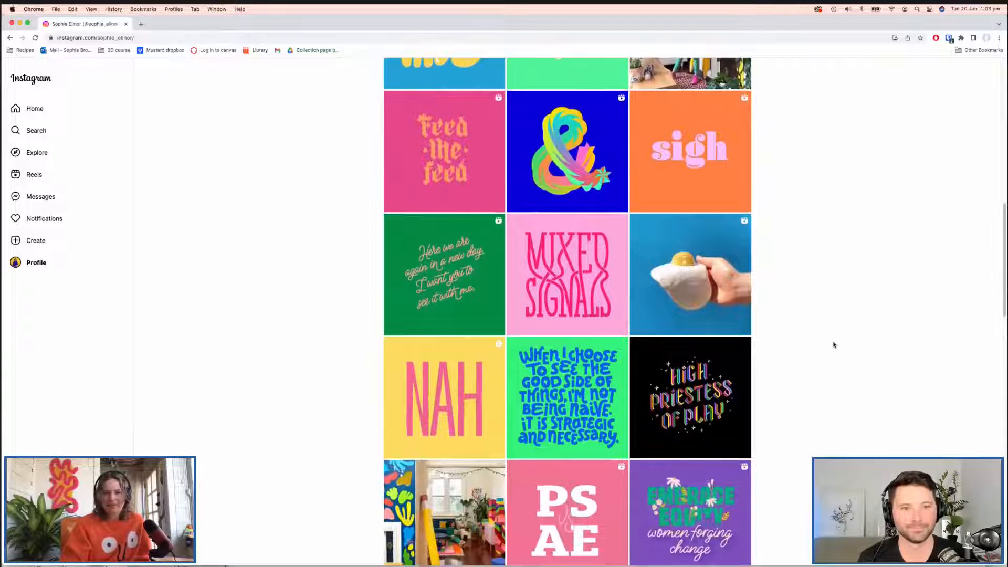
scroll(834, 345, "down", 2)
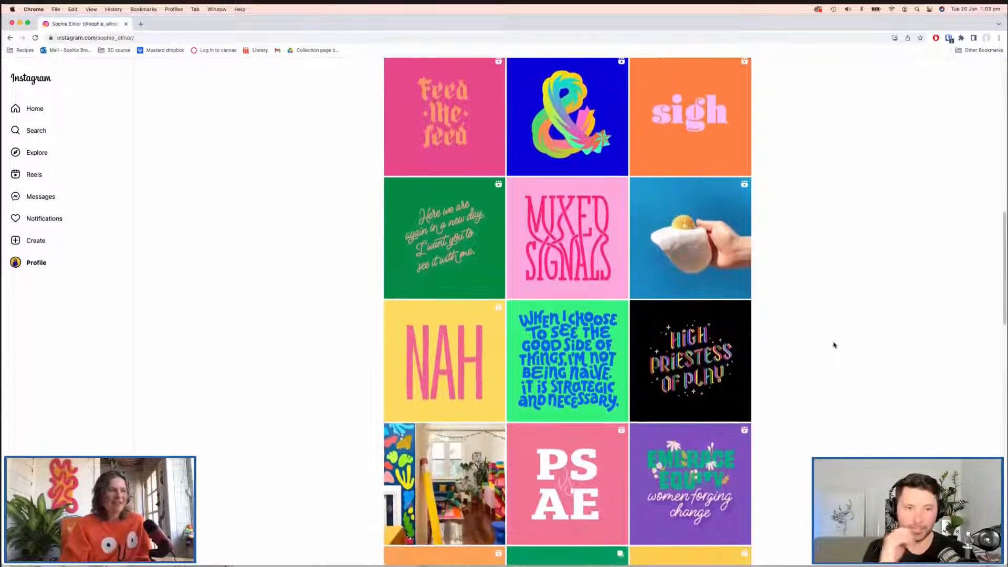
scroll(833, 344, "down", 1)
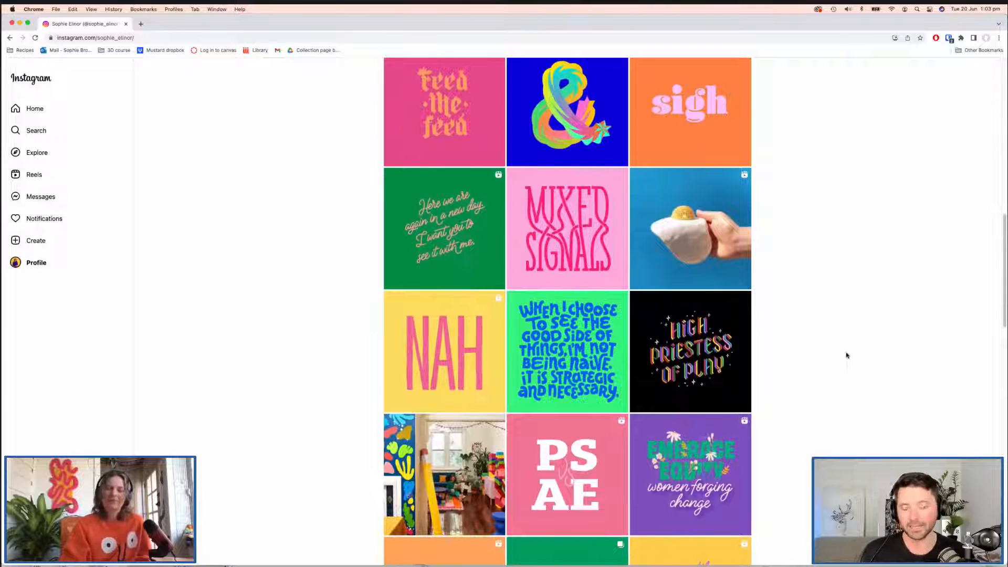
scroll(846, 355, "down", 1)
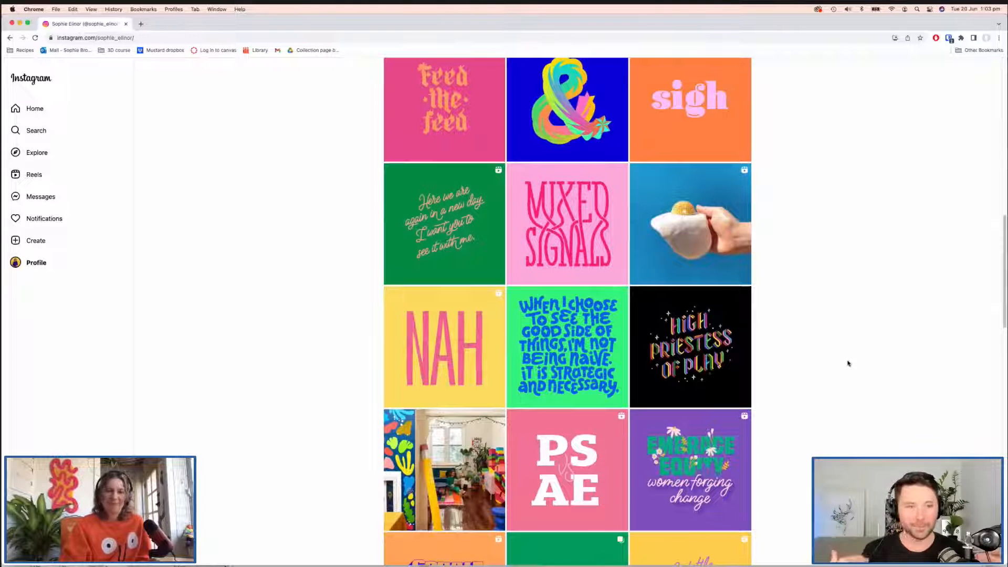
scroll(847, 364, "down", 2)
scroll(847, 365, "down", 3)
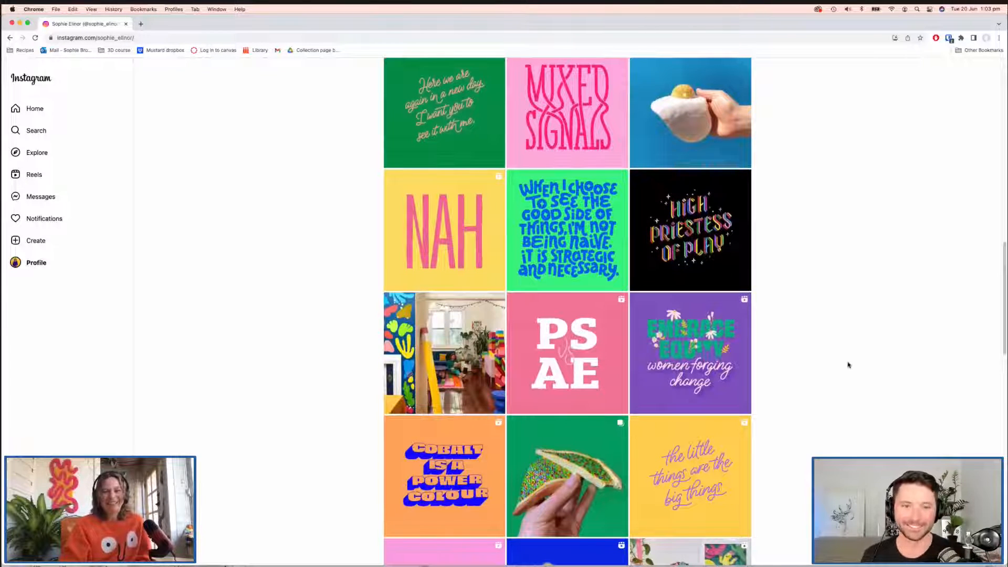
scroll(848, 364, "down", 3)
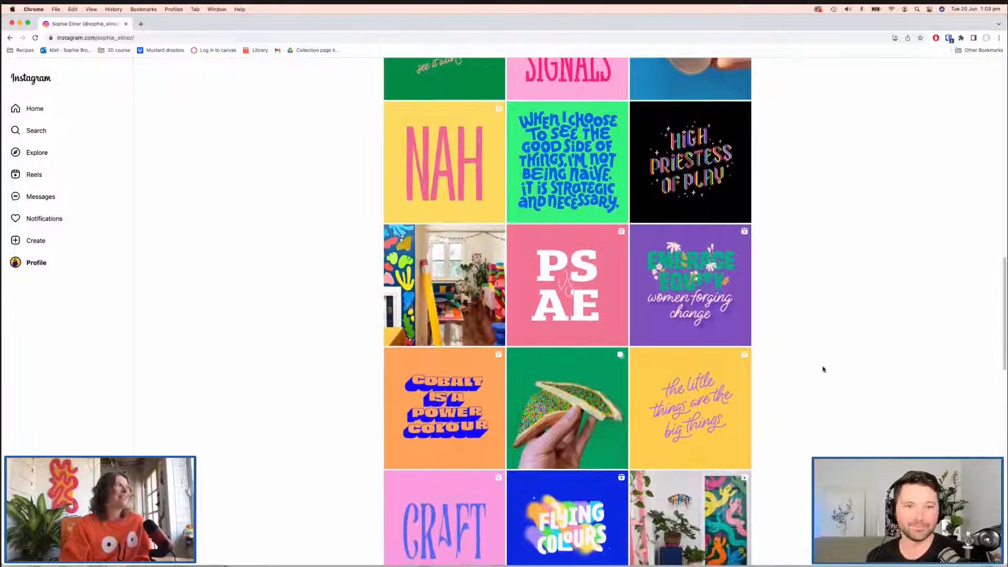
scroll(823, 369, "down", 1)
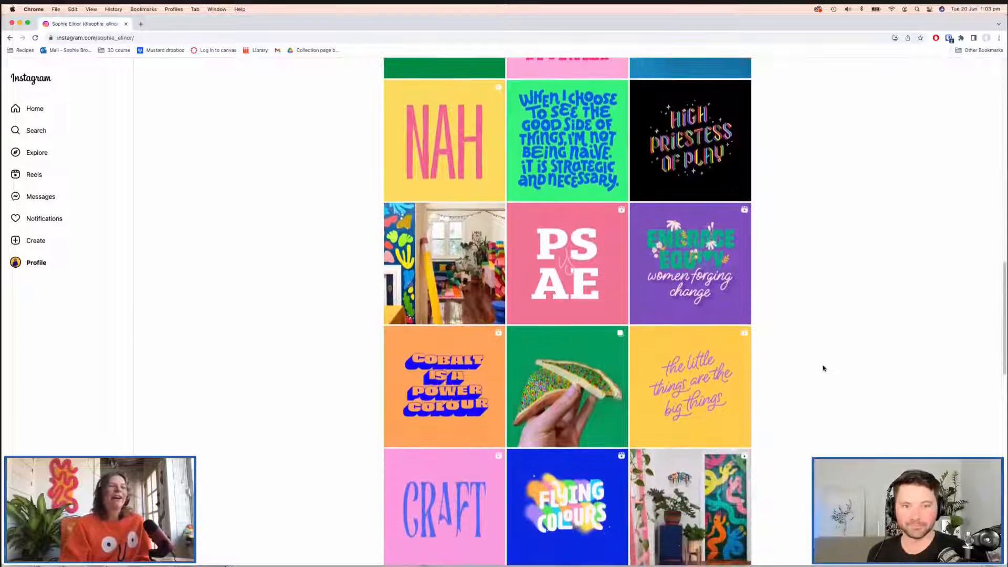
scroll(823, 369, "up", 8)
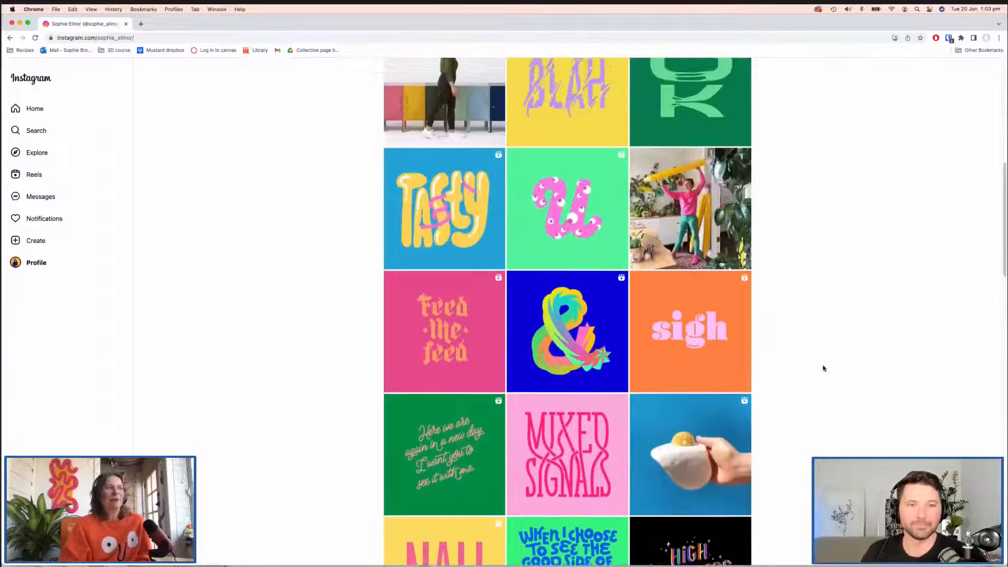
scroll(823, 368, "up", 7)
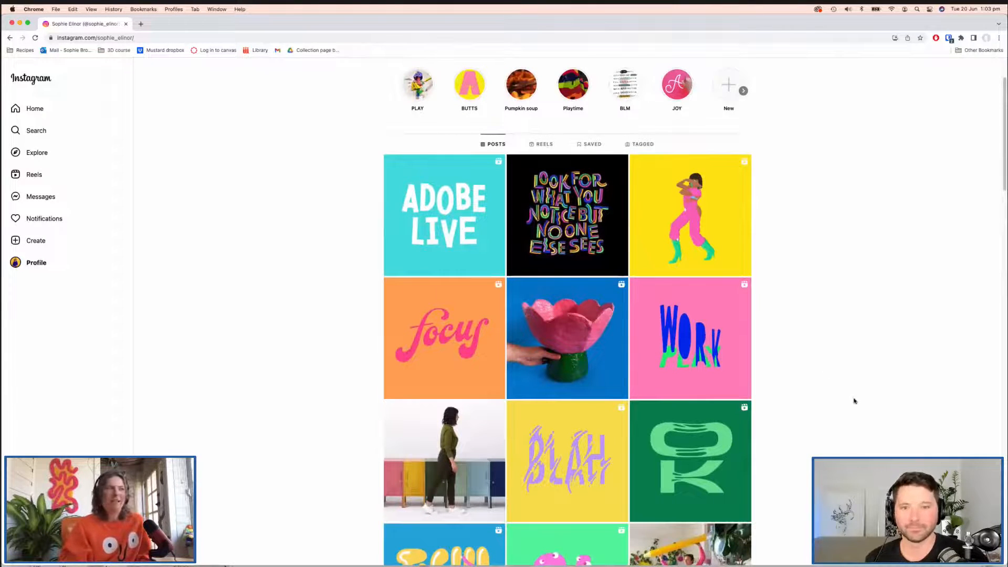
scroll(853, 400, "down", 1)
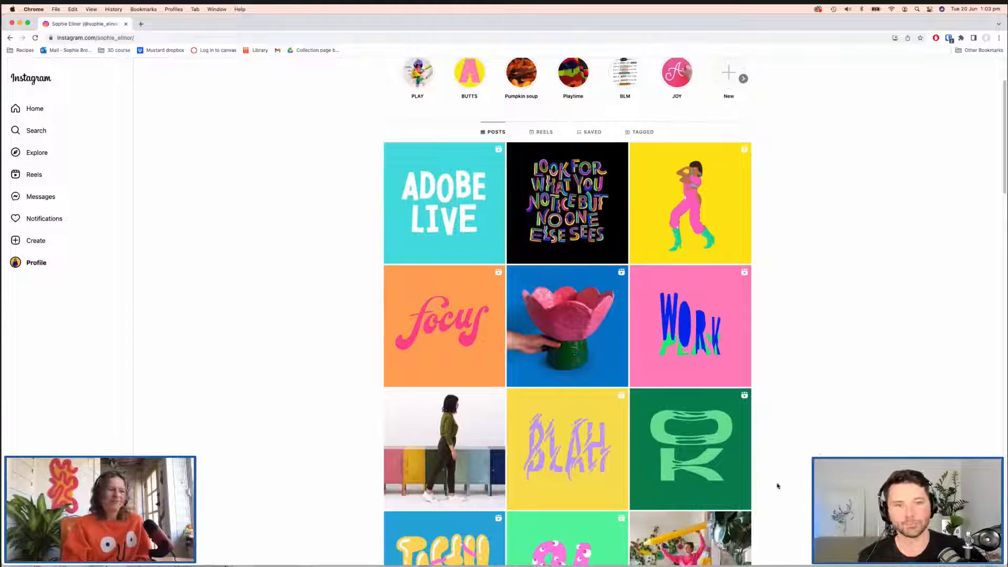
Step: Switch to Illustrator and examine the BLAH, OK, Snotface and YOU'RE A GOOD EGG lettering samples on the yellow square
mouse_move(433, 557)
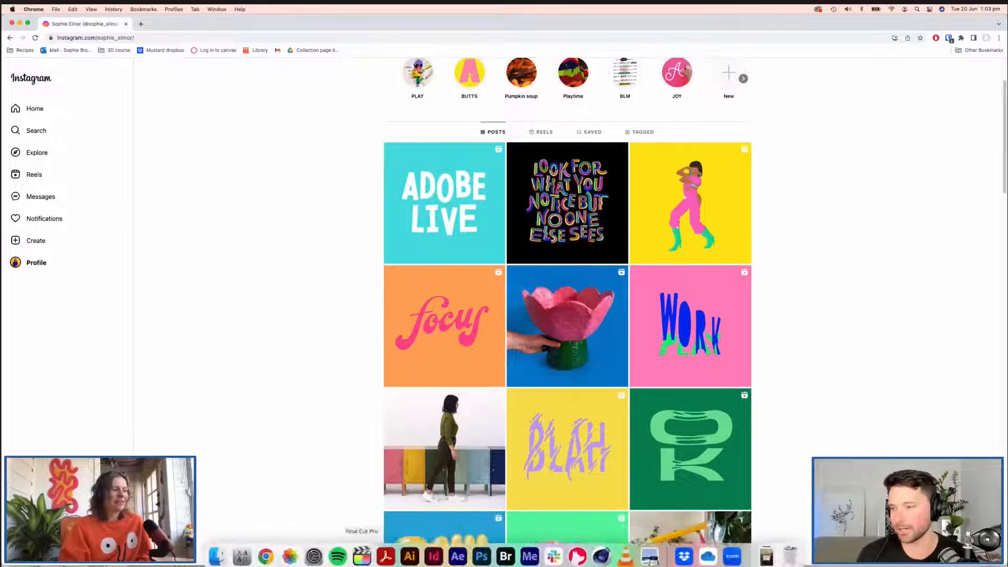
left_click(409, 554)
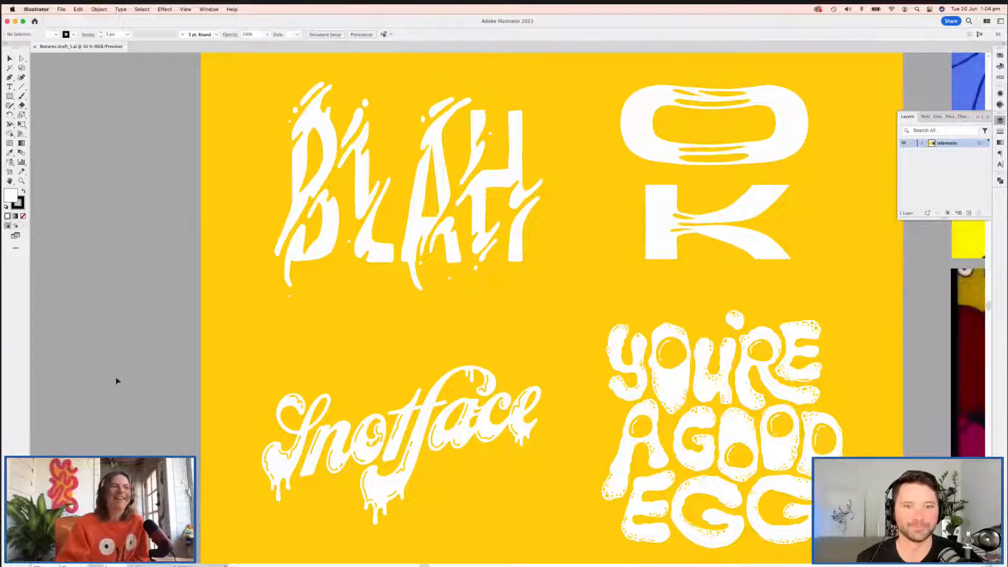
key("super+minus")
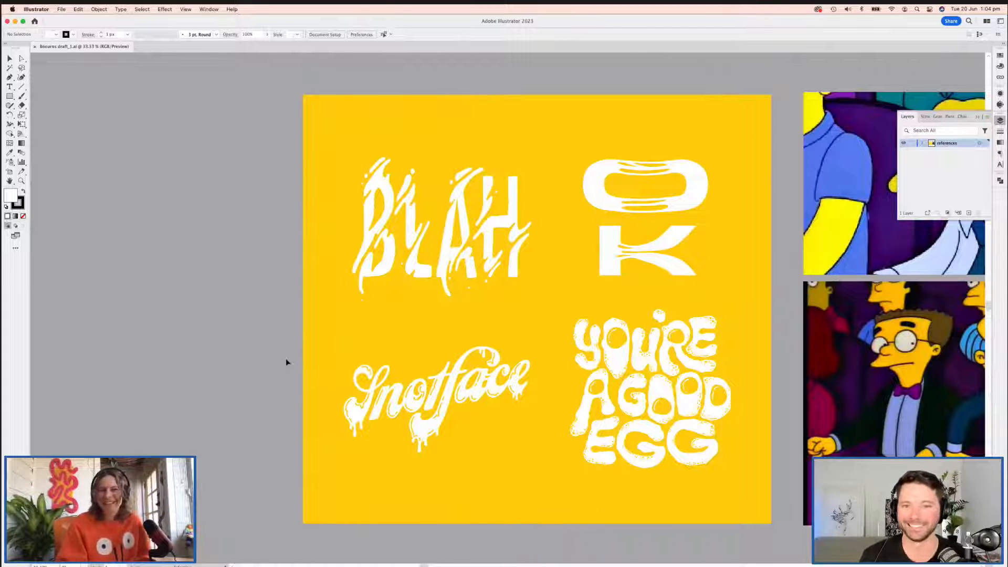
scroll(378, 244, "up", 2)
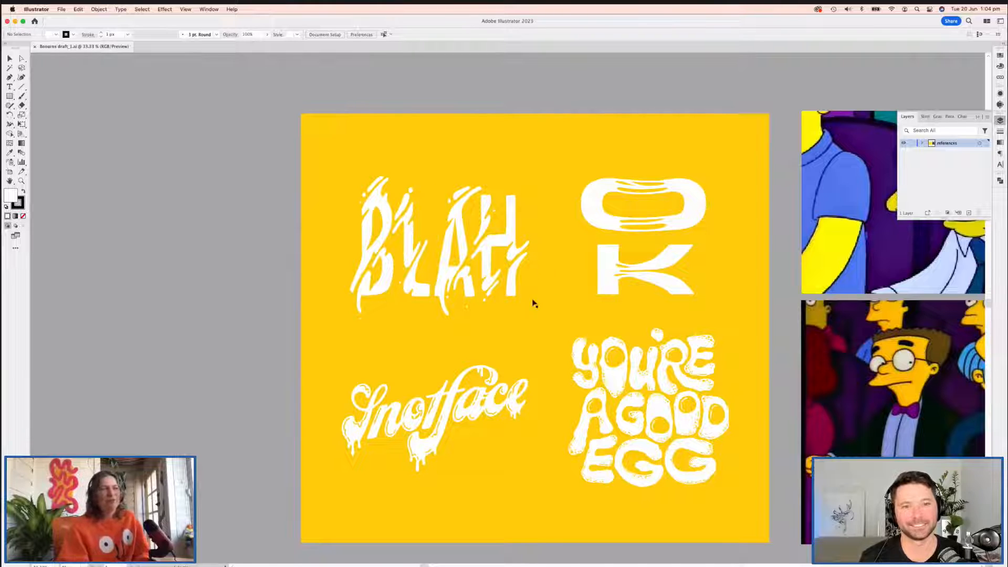
scroll(486, 357, "right", 2)
scroll(485, 357, "up", 1)
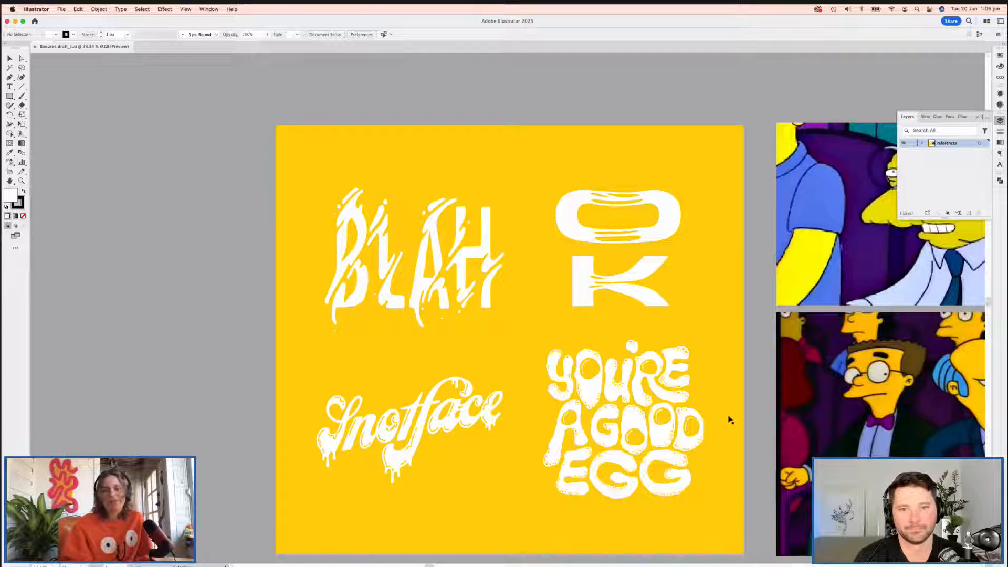
Step: Examine the cartoon reference images beside the lettering samples, along with the blank artboard
scroll(672, 414, "right", 10)
scroll(672, 414, "down", 2)
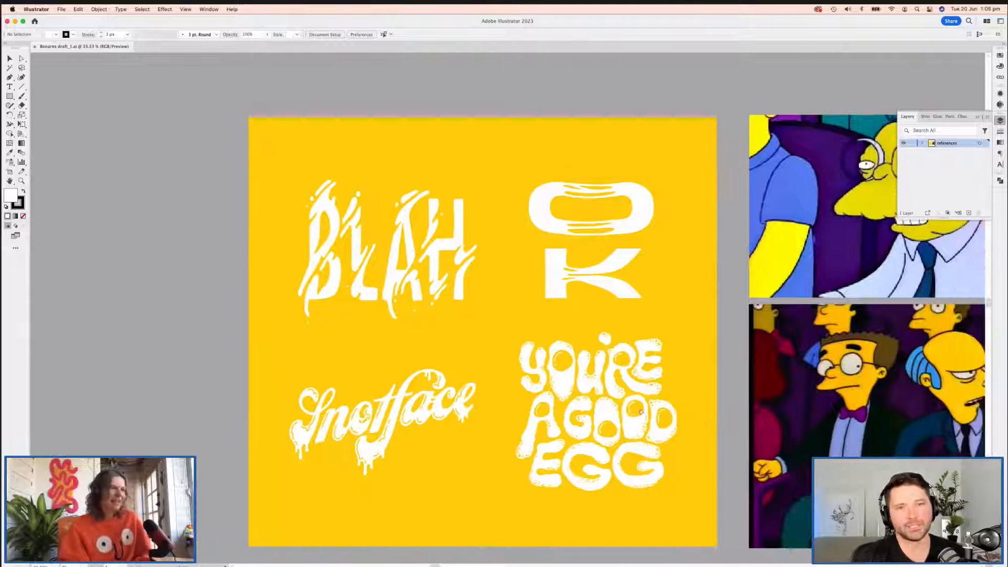
scroll(664, 390, "left", 4)
scroll(665, 390, "down", 2)
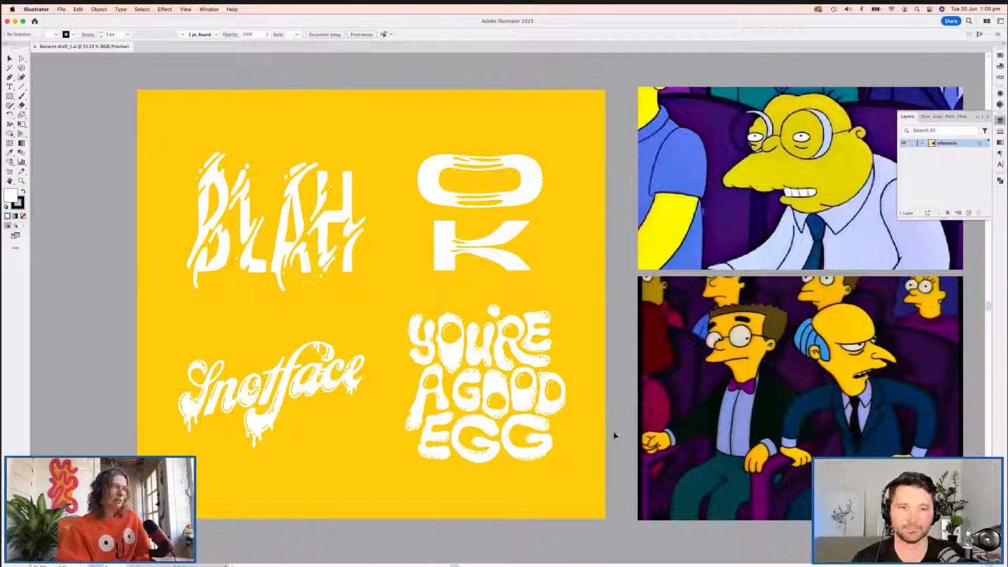
key("super+minus")
key("super+minus")
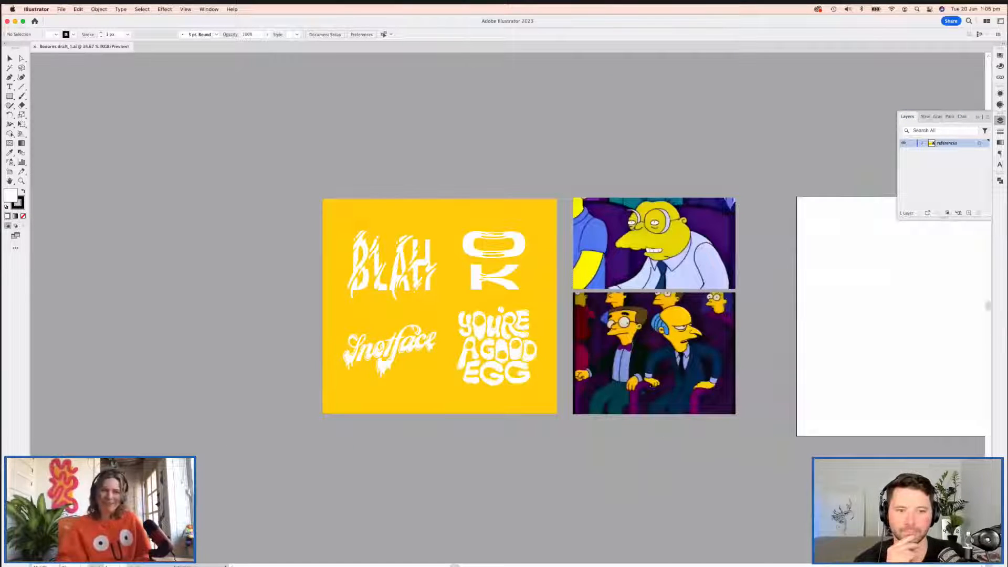
scroll(616, 436, "right", 3)
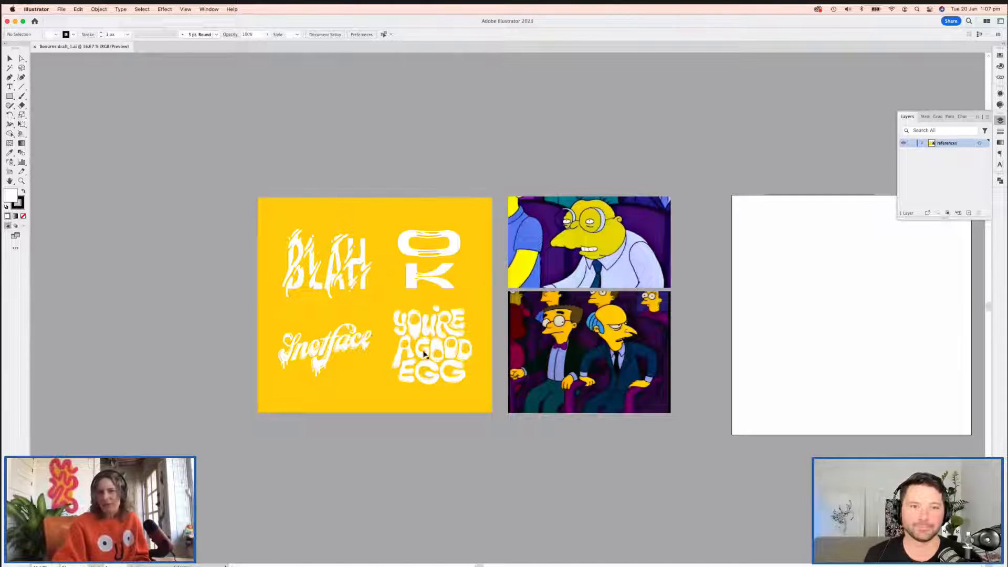
Step: Create an area text frame across the middle of the blank artboard and clear its placeholder text
left_click_drag(773, 393, 626, 389)
key("t")
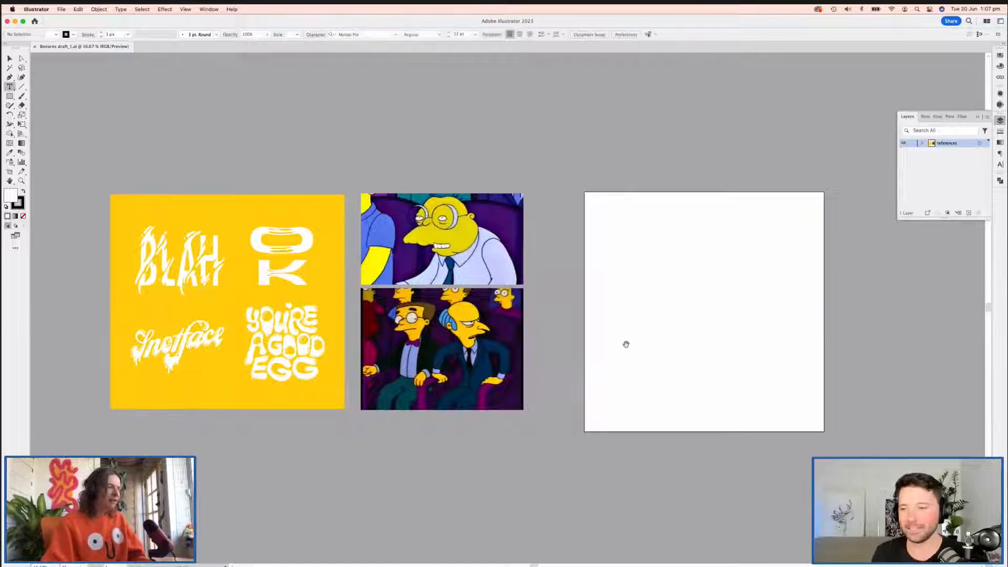
scroll(536, 340, "right", 2)
scroll(535, 340, "right", 5)
left_click_drag(521, 300, 688, 365)
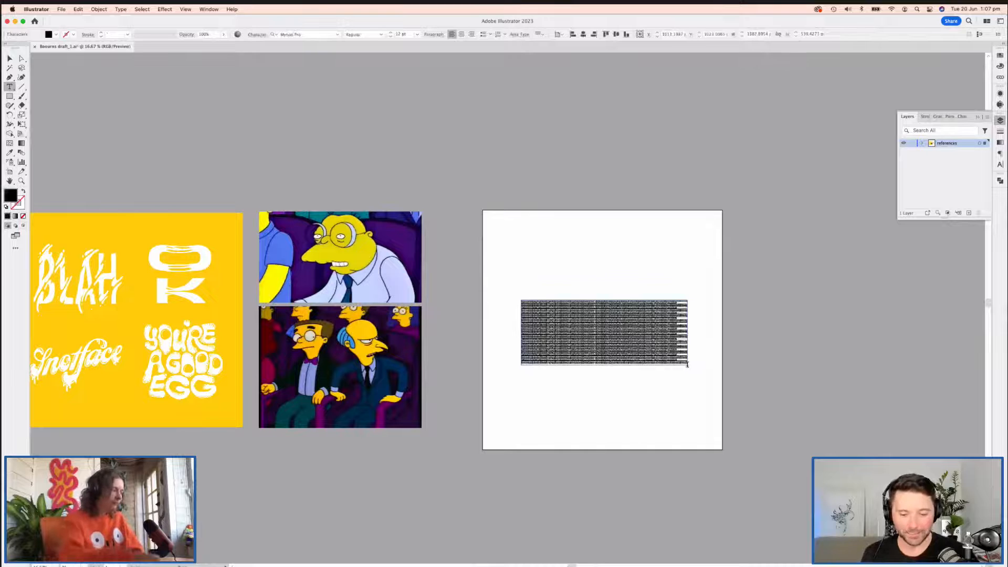
key("BackSpace")
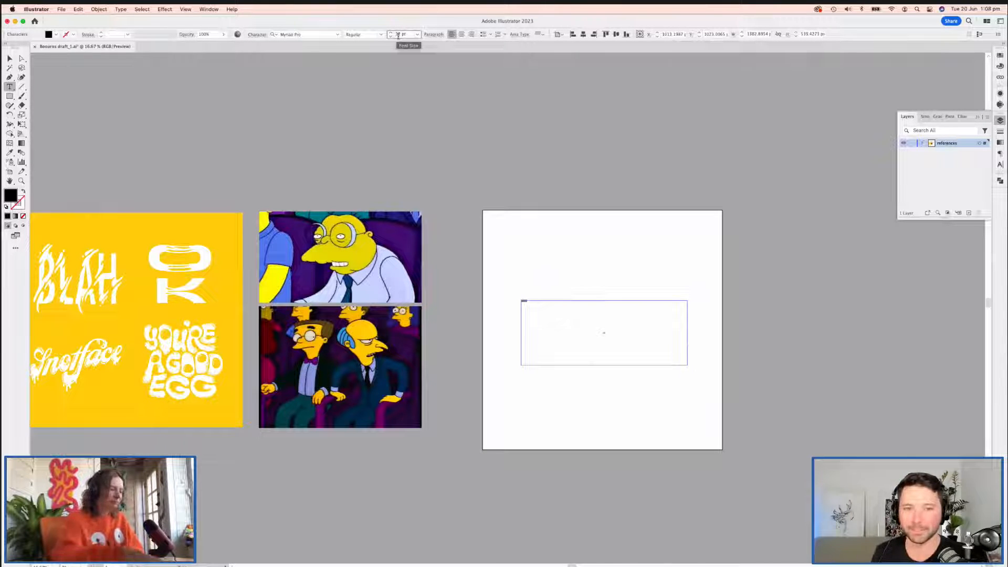
Step: Enter BOOURNS at 512 pt in the text frame and widen the frame to fit the whole word
left_click(398, 35)
type("512")
key("Return")
key("Escape")
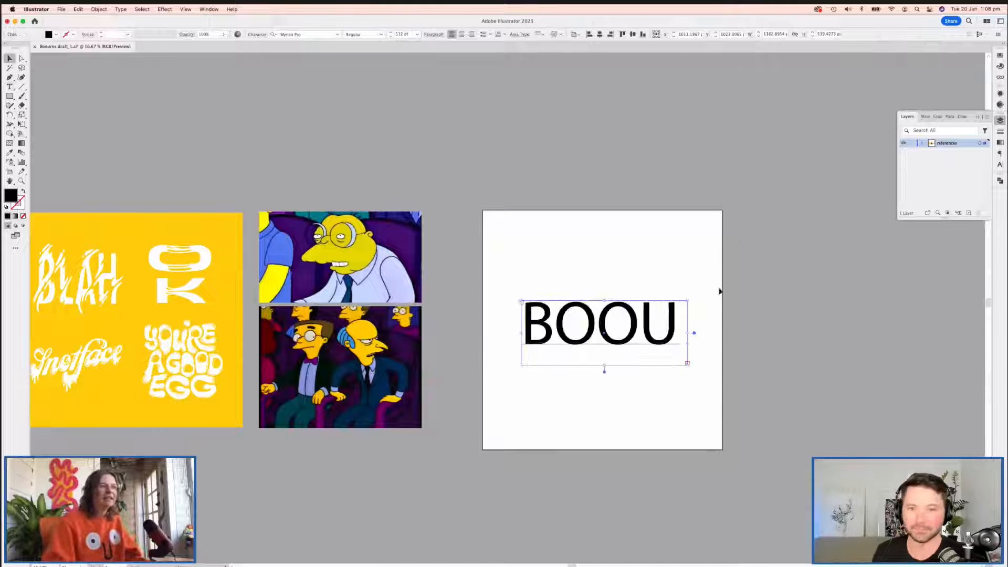
left_click_drag(689, 342, 790, 336)
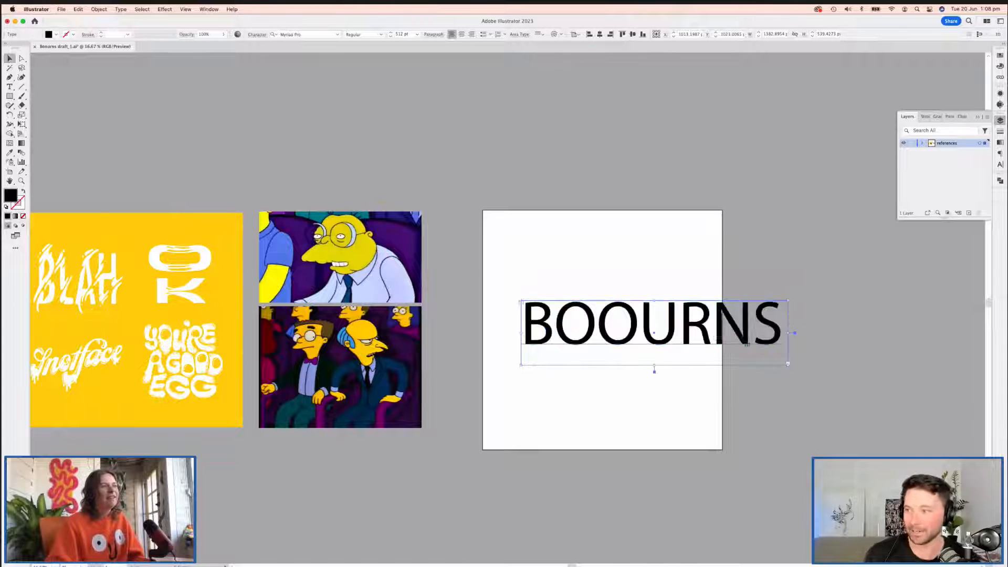
Step: Scale the BOOURNS text down to about 381 pt so it fits the artboard, and centre it there
left_click_drag(712, 334, 666, 344)
scroll(765, 364, "right", 3)
key("e")
key("v")
left_click(665, 370)
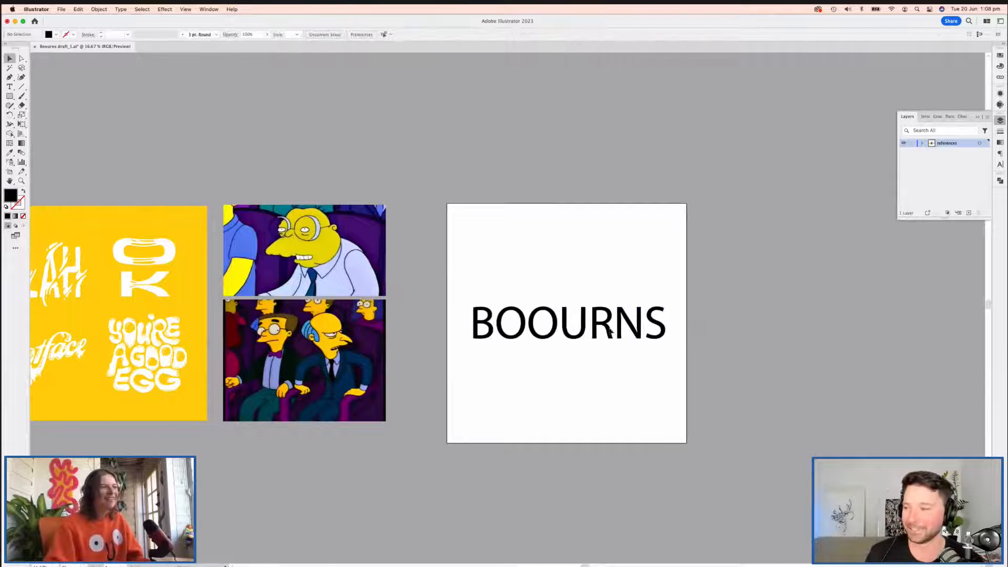
left_click(611, 328)
scroll(578, 367, "right", 2)
left_click(585, 373)
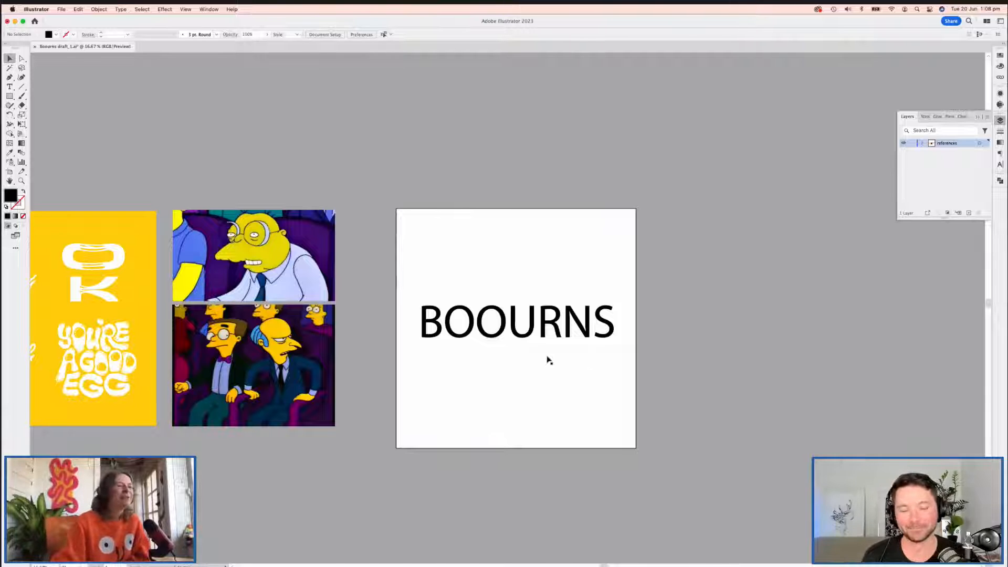
left_click(505, 333)
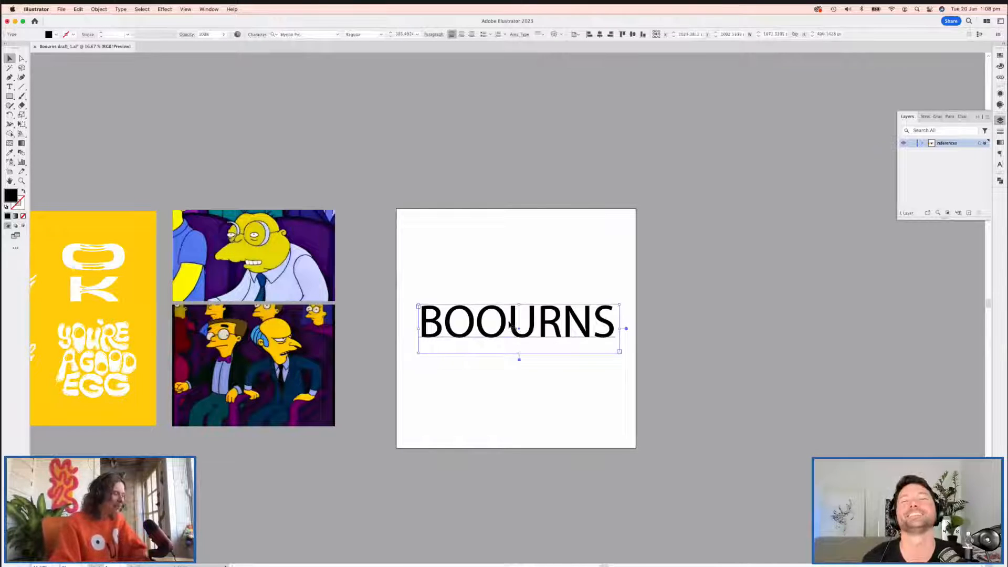
scroll(506, 334, "down", 3)
scroll(505, 334, "right", 2)
scroll(495, 294, "left", 2)
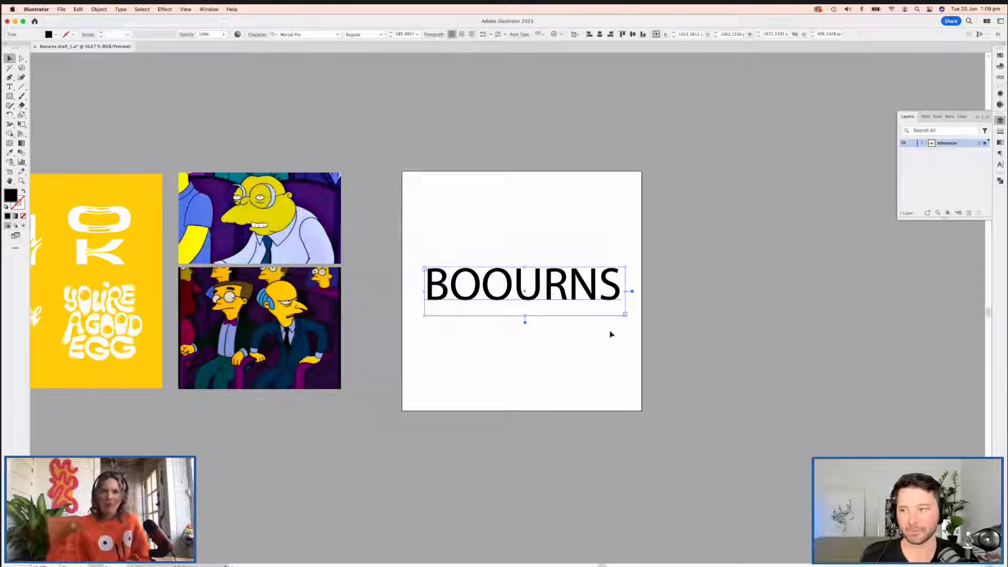
left_click(741, 361)
left_click_drag(660, 351, 640, 360)
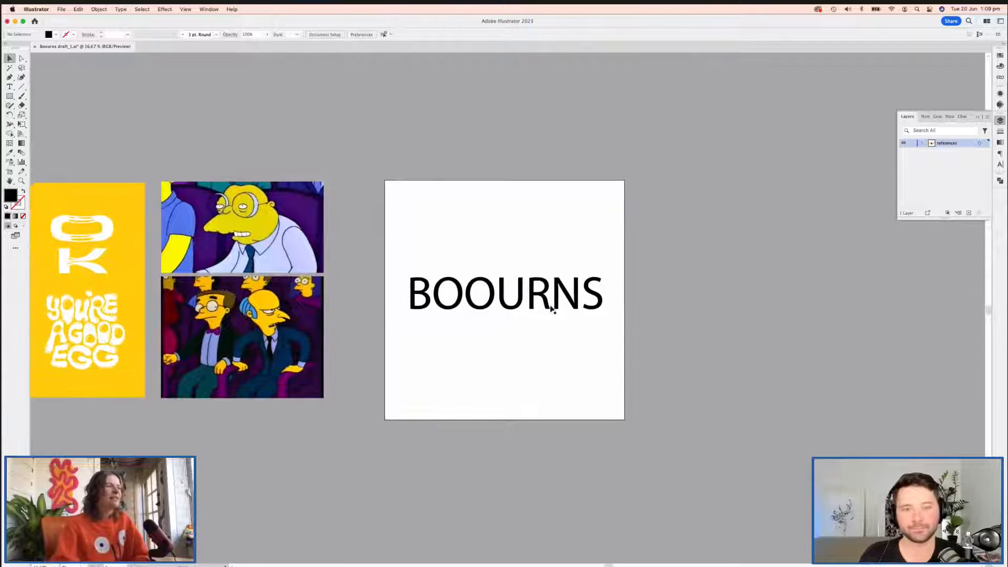
left_click(590, 298)
scroll(603, 349, "left", 2)
scroll(604, 348, "up", 1)
left_click(598, 369)
scroll(603, 371, "left", 5)
scroll(661, 391, "up", 1)
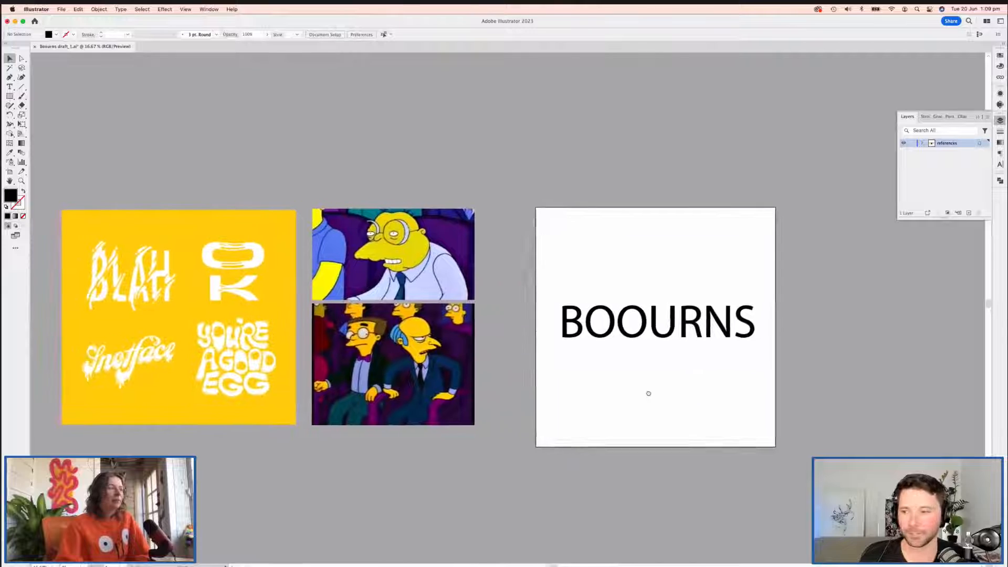
left_click_drag(685, 393, 569, 380)
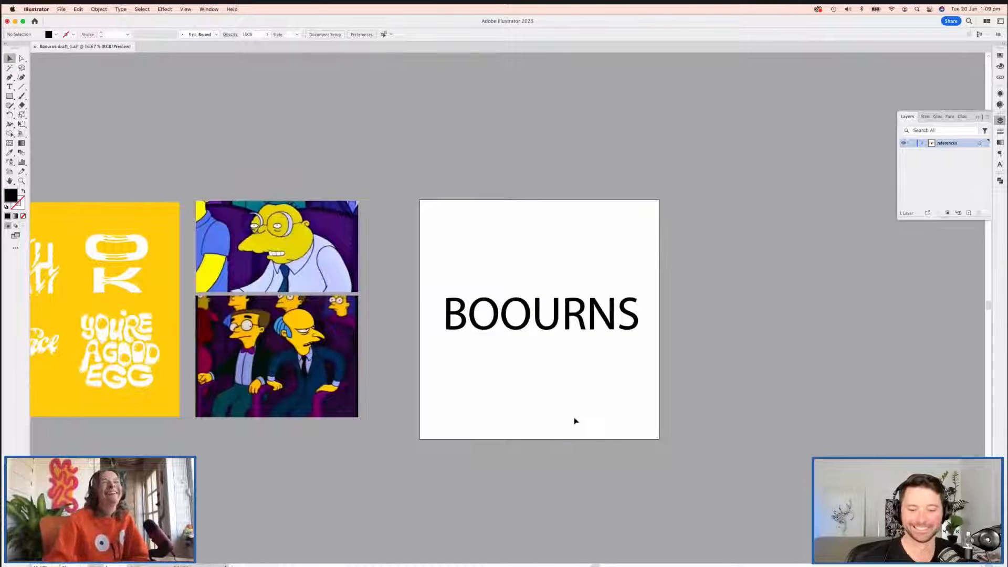
left_click_drag(574, 389, 559, 416)
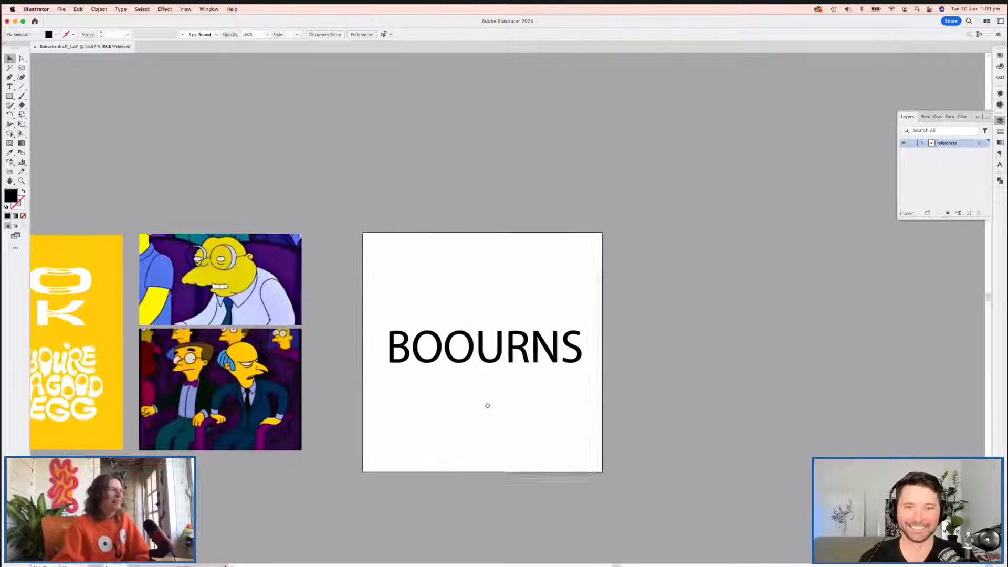
left_click_drag(479, 416, 495, 396)
left_click(468, 340)
double_click(469, 340)
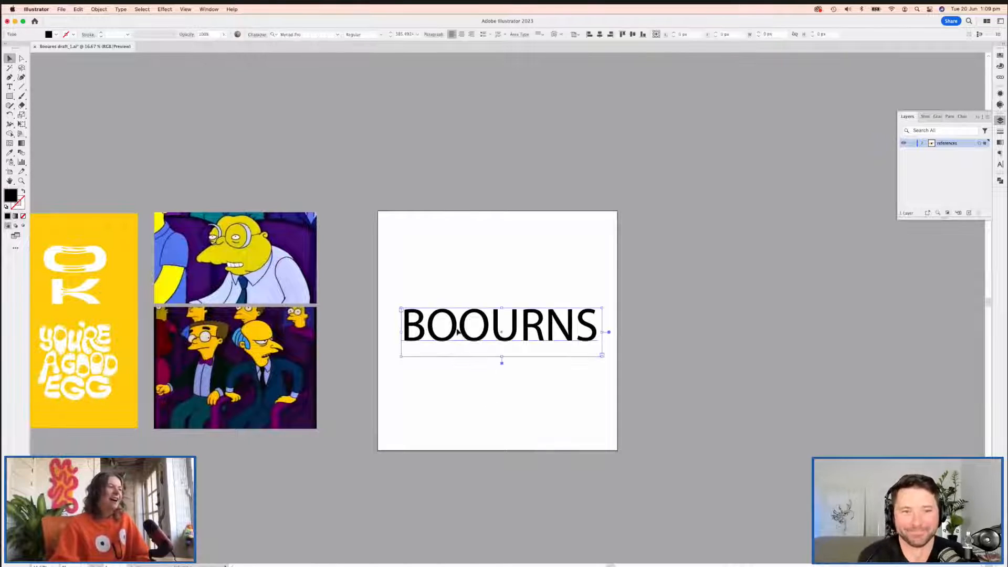
key("super+a")
key("super+equal")
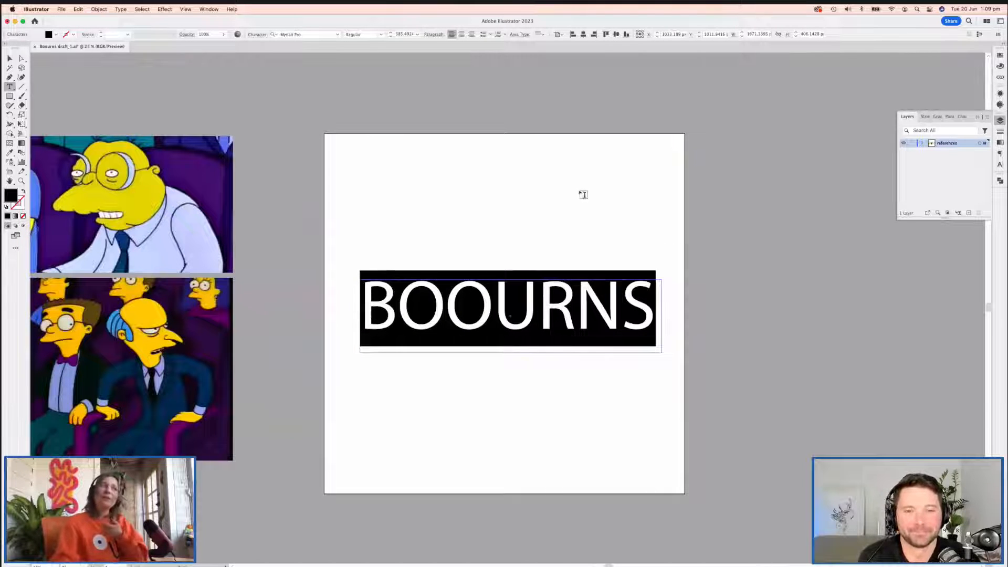
key("Escape")
left_click_drag(525, 277, 705, 251)
triple_click(701, 279)
left_click(337, 34)
key("Escape")
key("Escape")
left_click(500, 250)
scroll(473, 236, "left", 15)
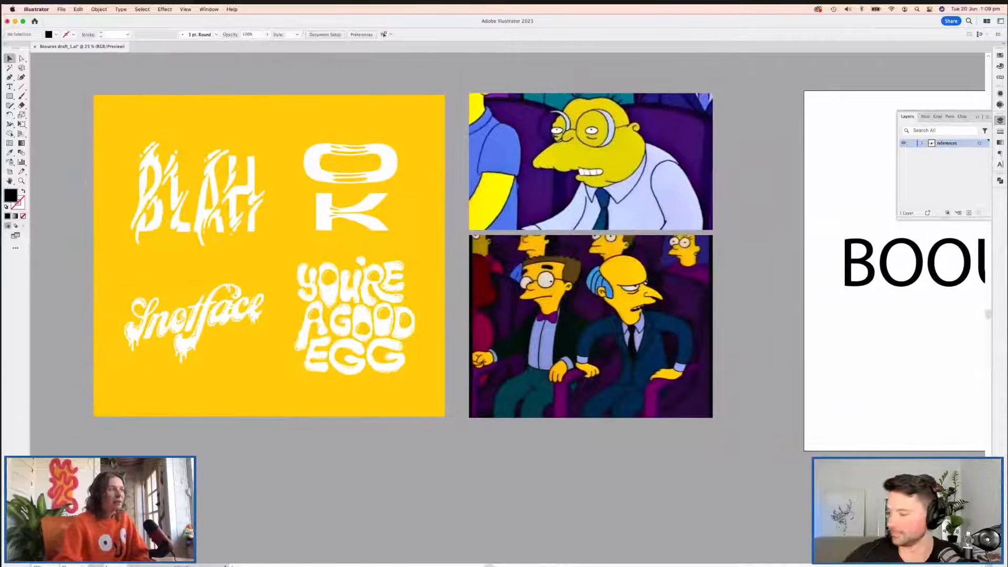
Step: Select the whole BOOURNS word and filter the available fonts to sans serif, condensed width and heavy weight
scroll(602, 292, "right", 12)
left_click(635, 295)
double_click(635, 295)
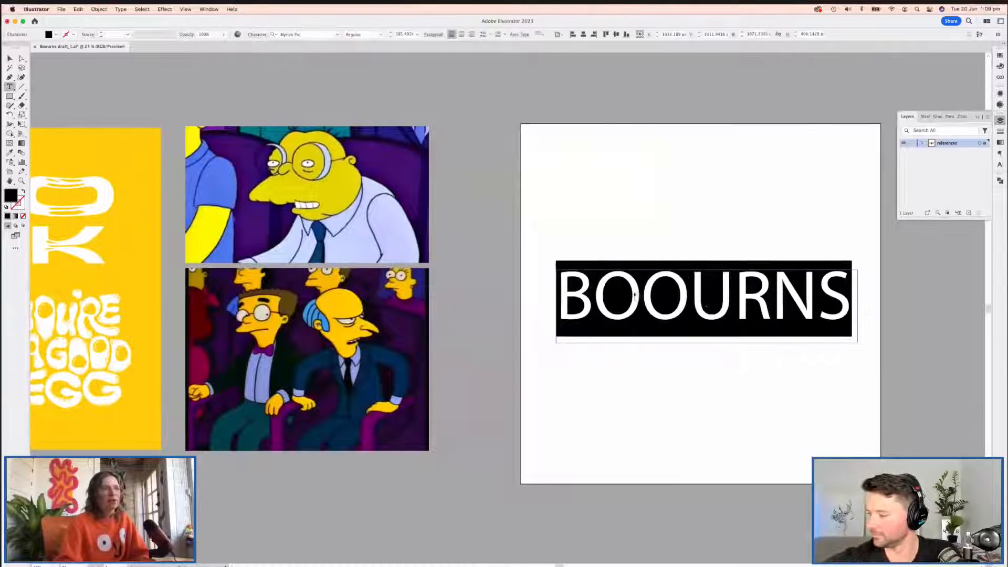
left_click(338, 35)
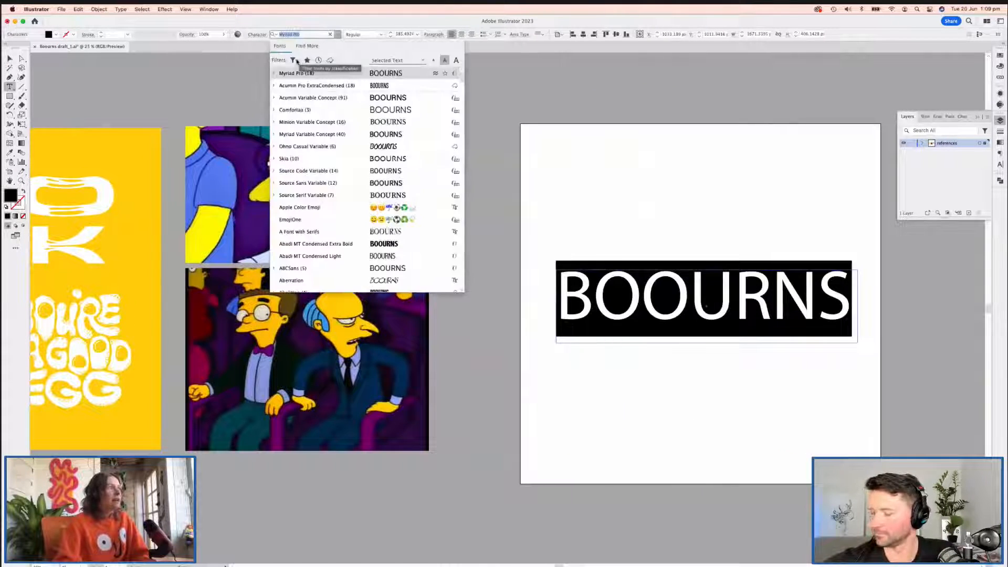
left_click(295, 60)
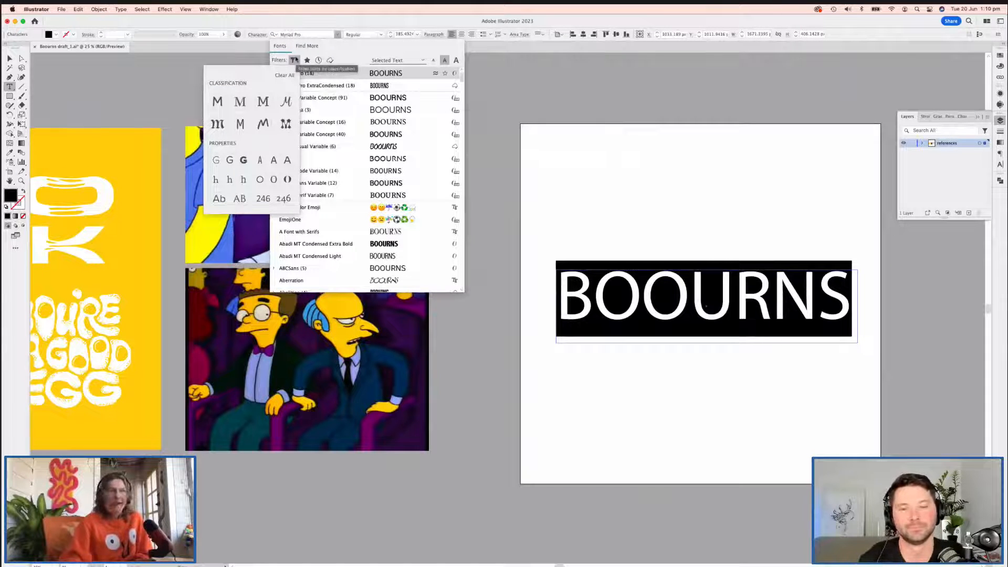
left_click(215, 104)
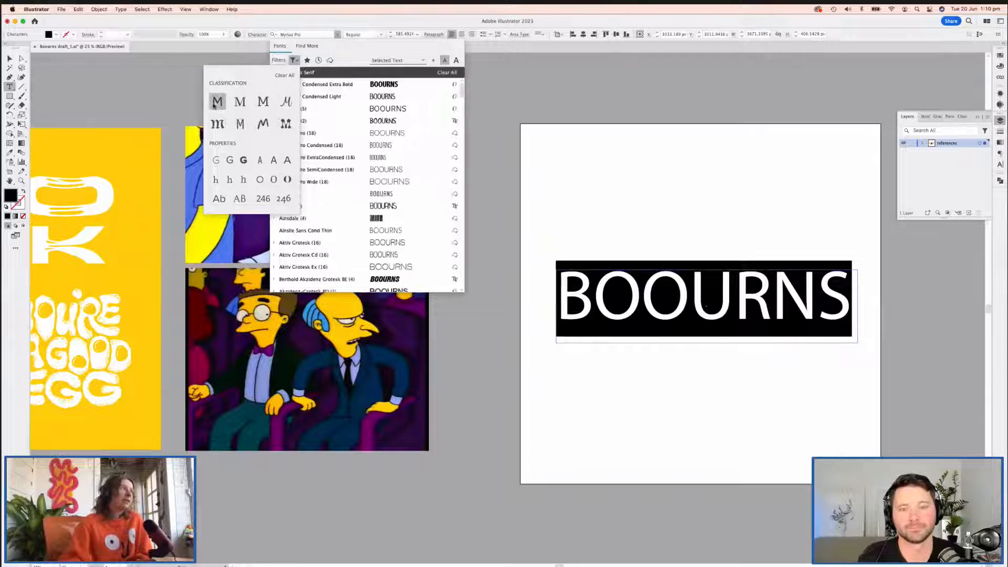
left_click(261, 160)
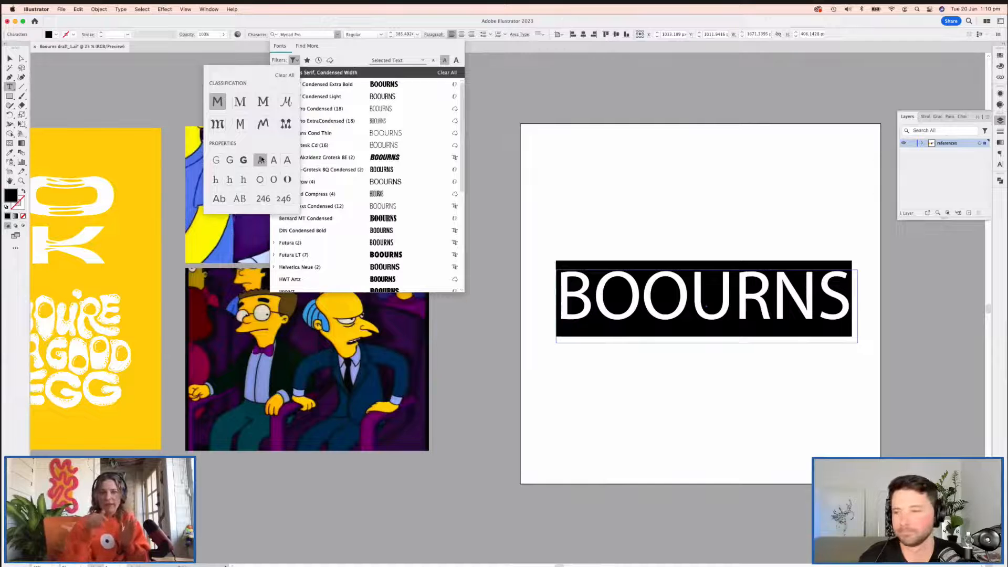
left_click(244, 160)
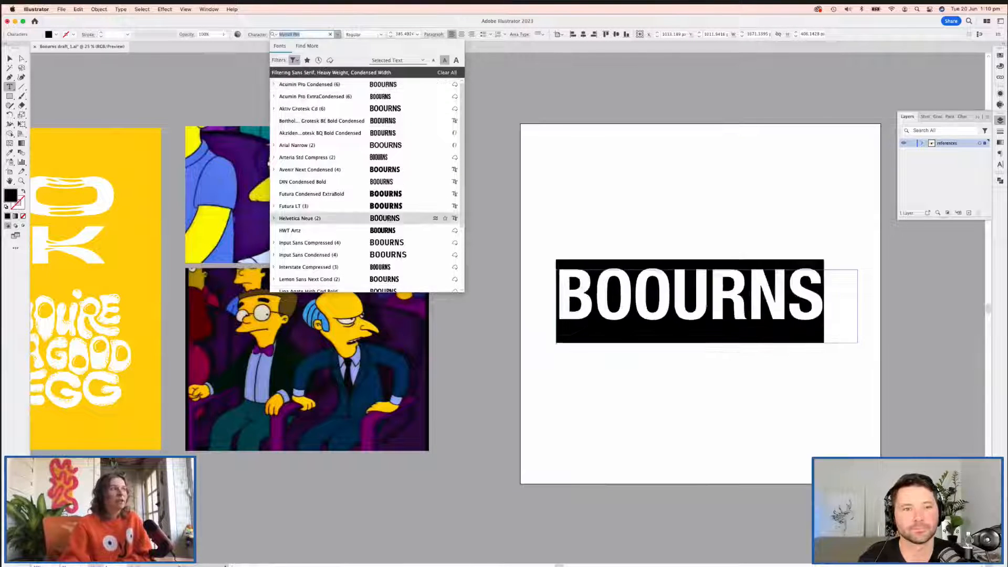
Step: Preview the filtered installed and additional Adobe fonts, and apply Acumin Pro ExtraCondensed Bold to the BOOURNS text
scroll(369, 137, "down", 3)
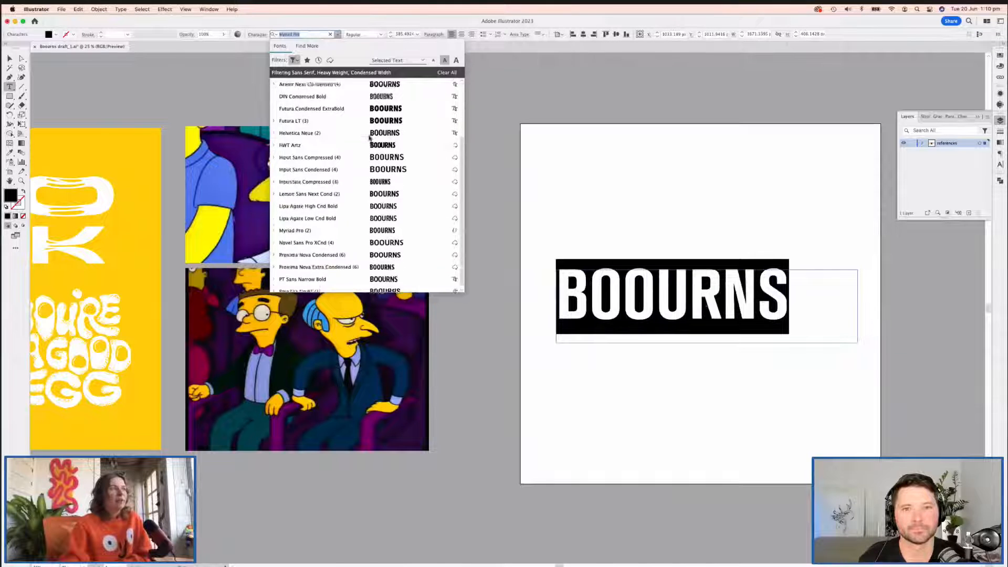
scroll(369, 138, "up", 3)
left_click(306, 46)
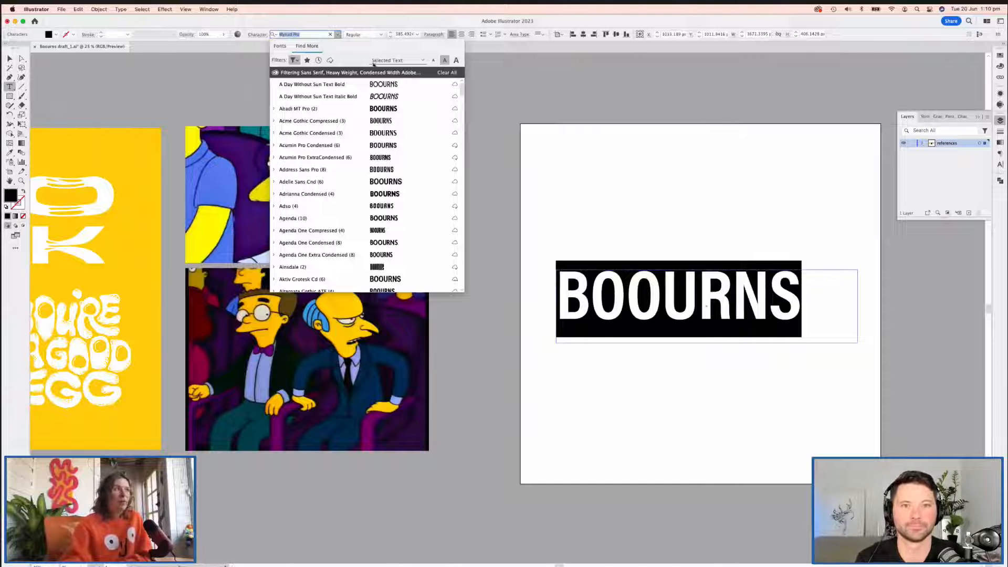
scroll(370, 237, "down", 10)
scroll(371, 236, "down", 15)
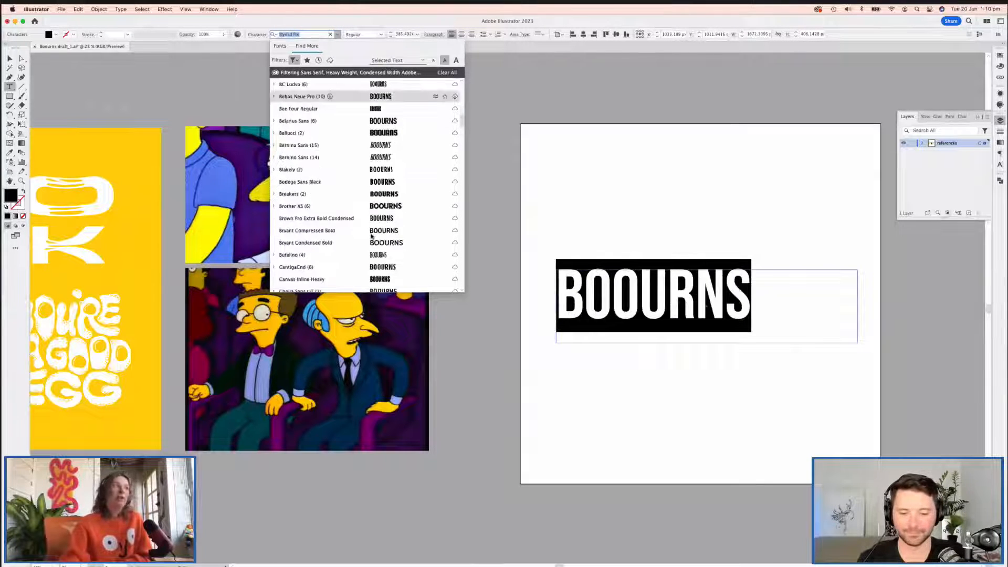
scroll(371, 237, "up", 20)
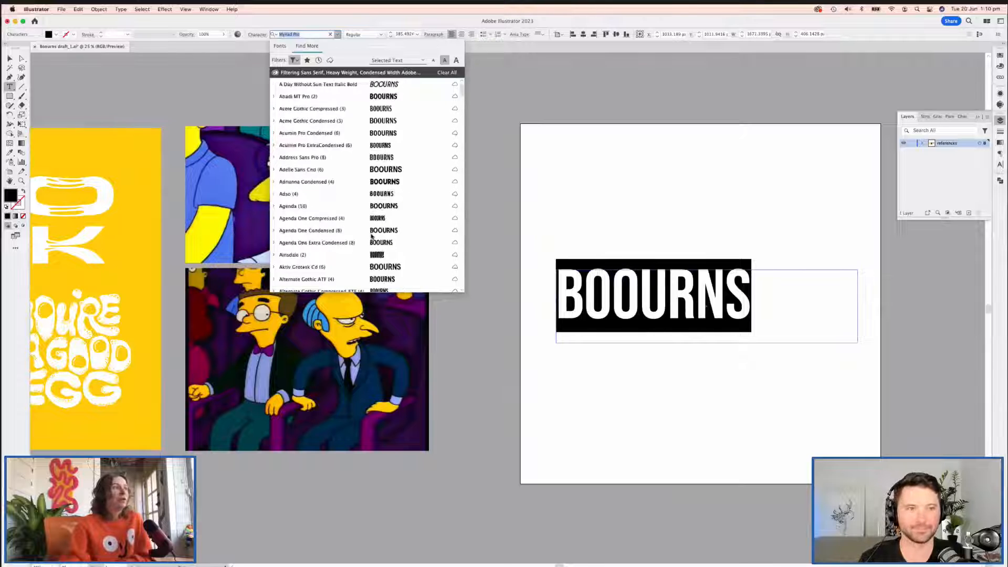
left_click(284, 46)
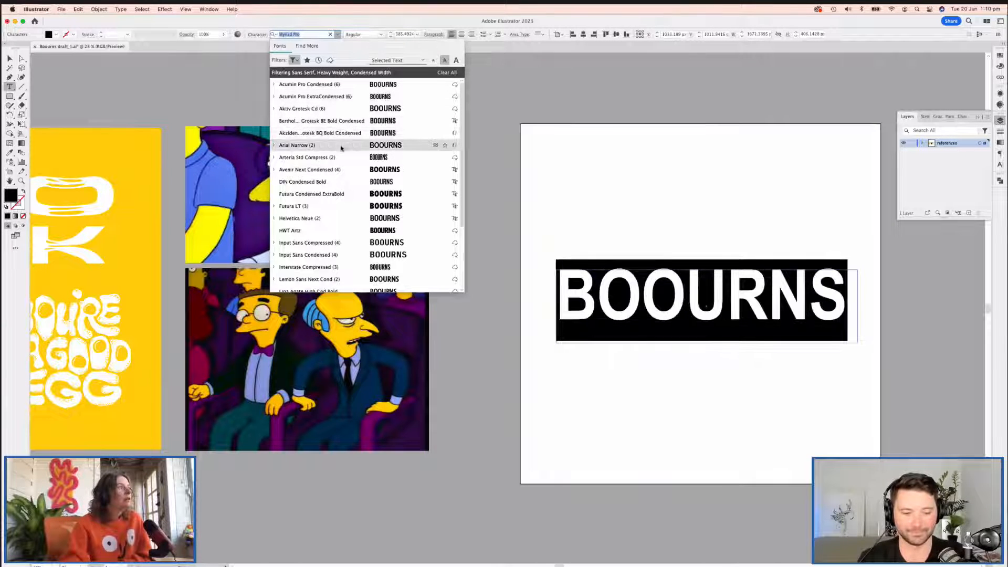
left_click(334, 97)
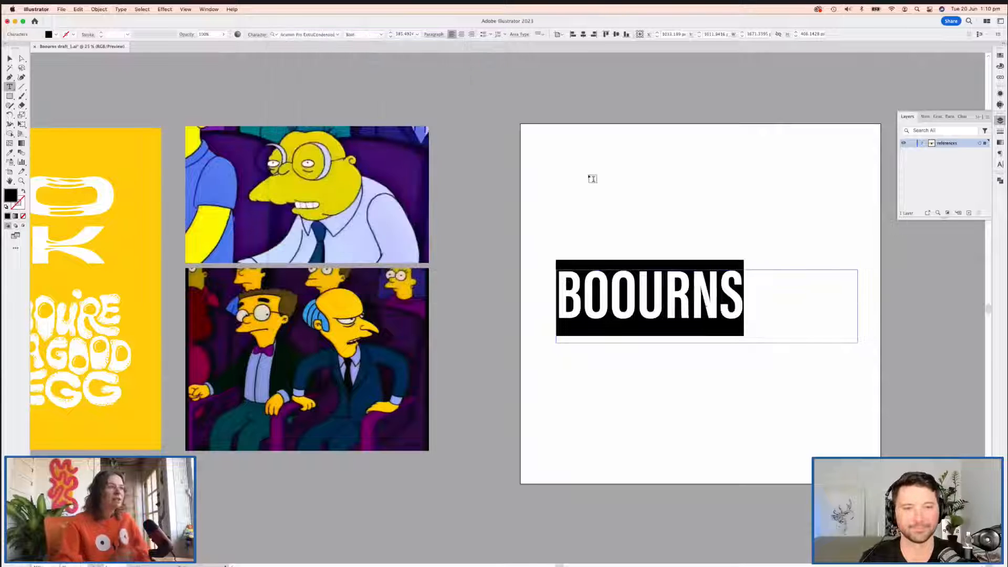
key("Escape")
Step: Scale the BOOURNS text up to about 580 pt and centre it on the artboard
left_click_drag(757, 321, 690, 296)
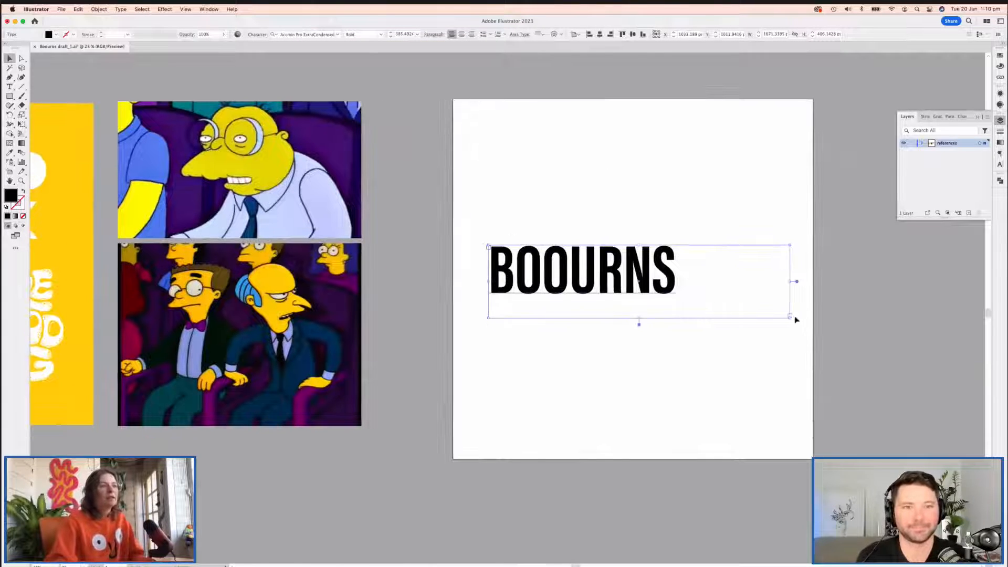
left_click_drag(790, 318, 606, 362)
key("v")
left_click(788, 354)
left_click_drag(539, 256, 475, 302)
left_click(452, 236)
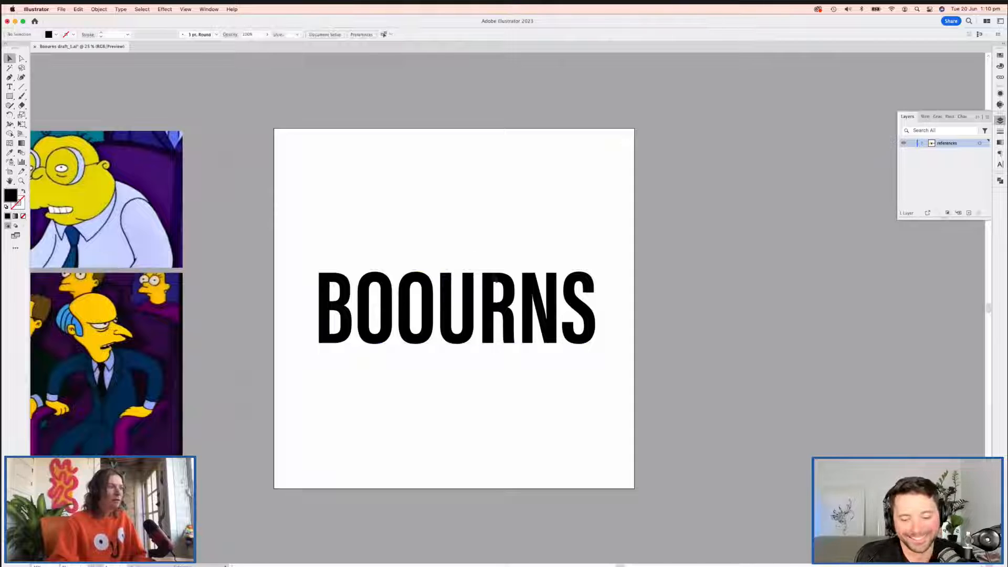
Step: Place a duplicate of the live BOOURNS text outside the artboard, to its upper right
left_click(445, 315)
left_click_drag(391, 315, 744, 171)
left_click(629, 299)
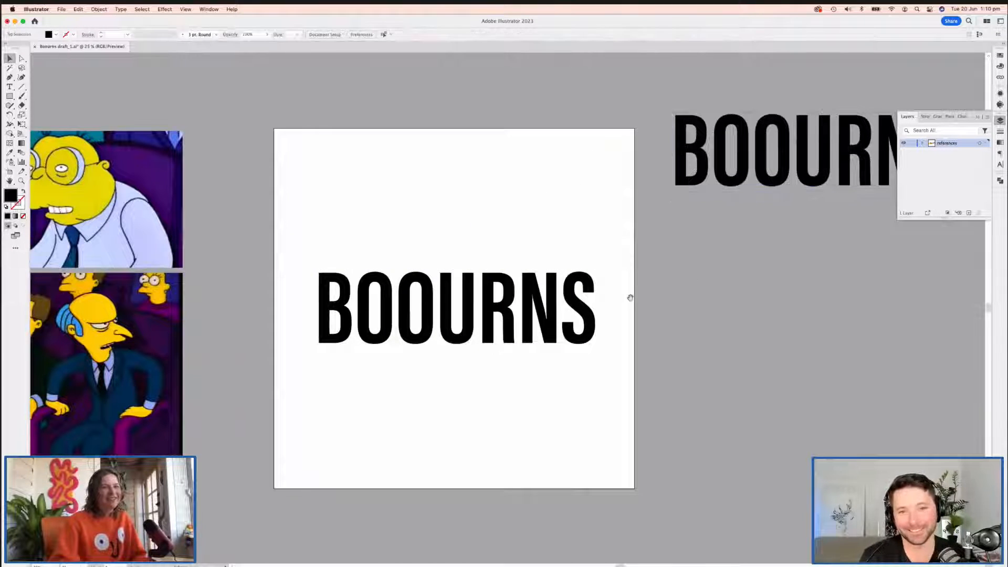
Step: Convert the BOOURNS text on the artboard to outlines and ungroup it into separately selectable letters
scroll(633, 254, "down", 3)
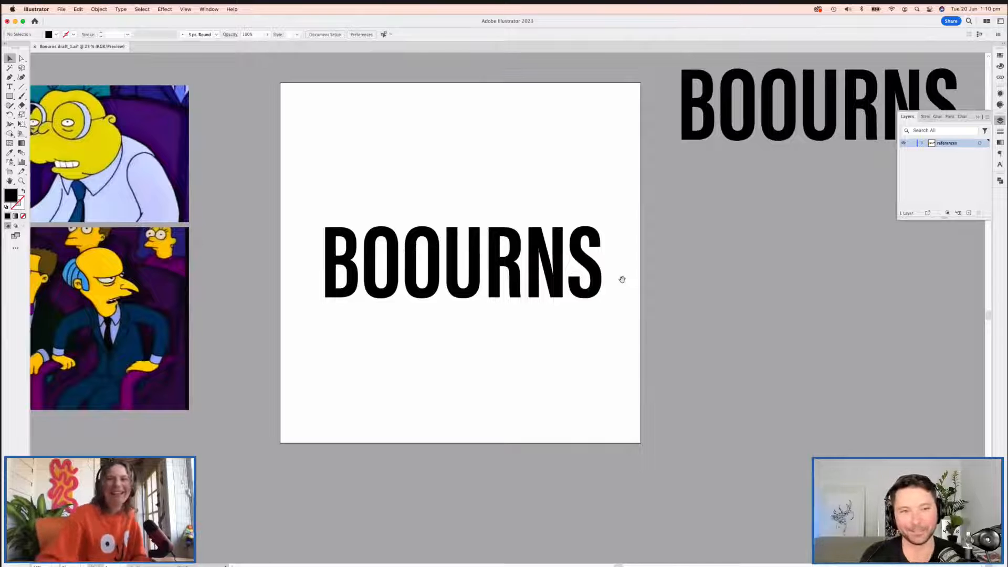
scroll(583, 293, "right", 3)
left_click(473, 304)
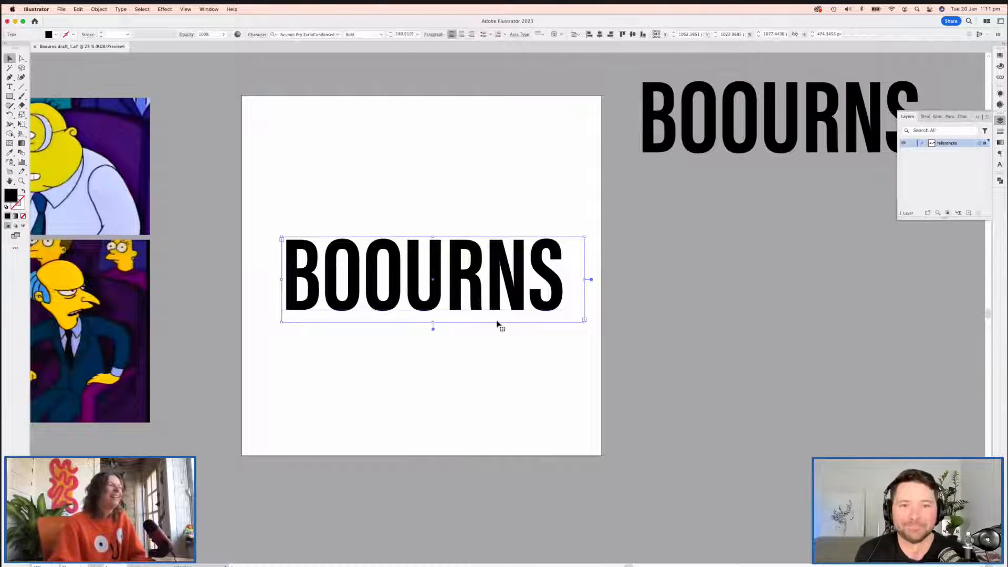
mouse_move(499, 326)
left_mouse_down()
mouse_move(546, 302)
mouse_move(509, 342)
left_mouse_up()
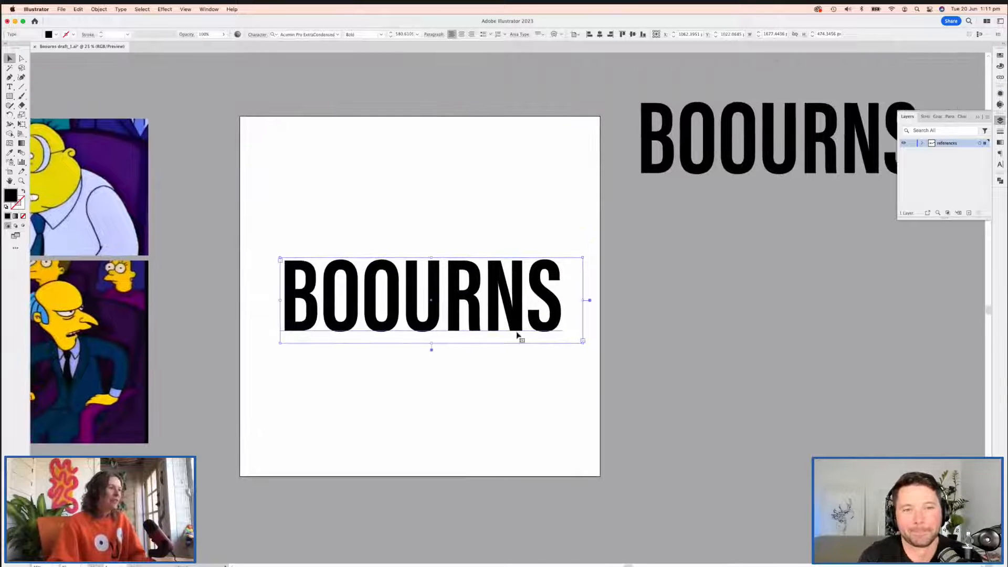
key("super+shift+o")
left_click(513, 339)
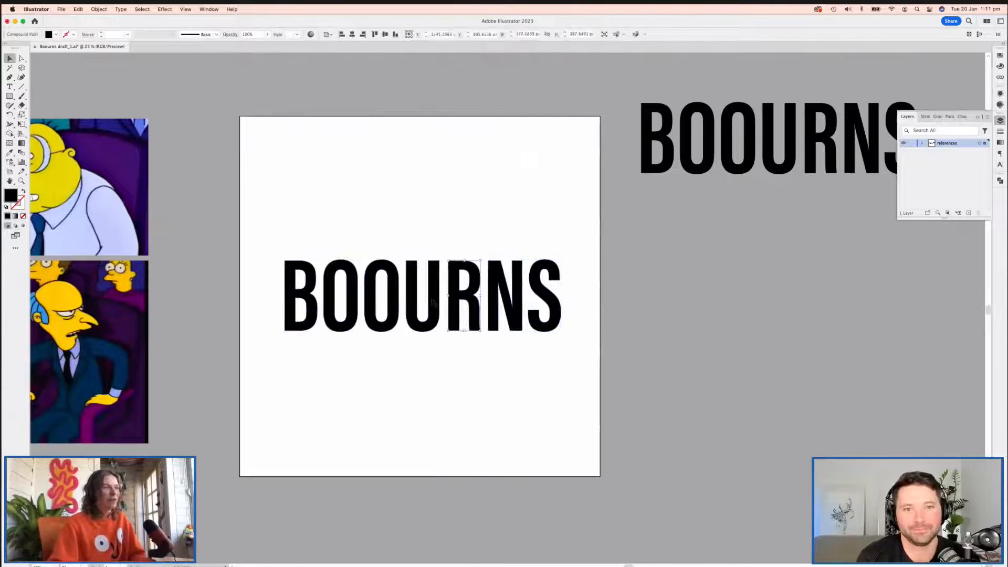
left_click(374, 299)
left_click(434, 351)
scroll(513, 400, "left", 3)
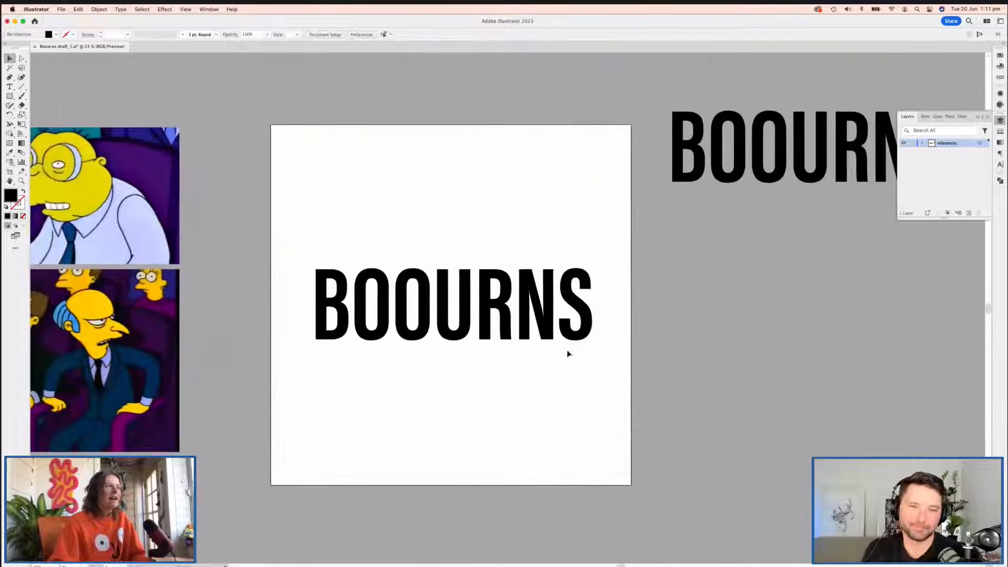
Step: Stretch all the outlined BOOURNS letters vertically from their centre to about three times their height, keeping the width
left_click(317, 261)
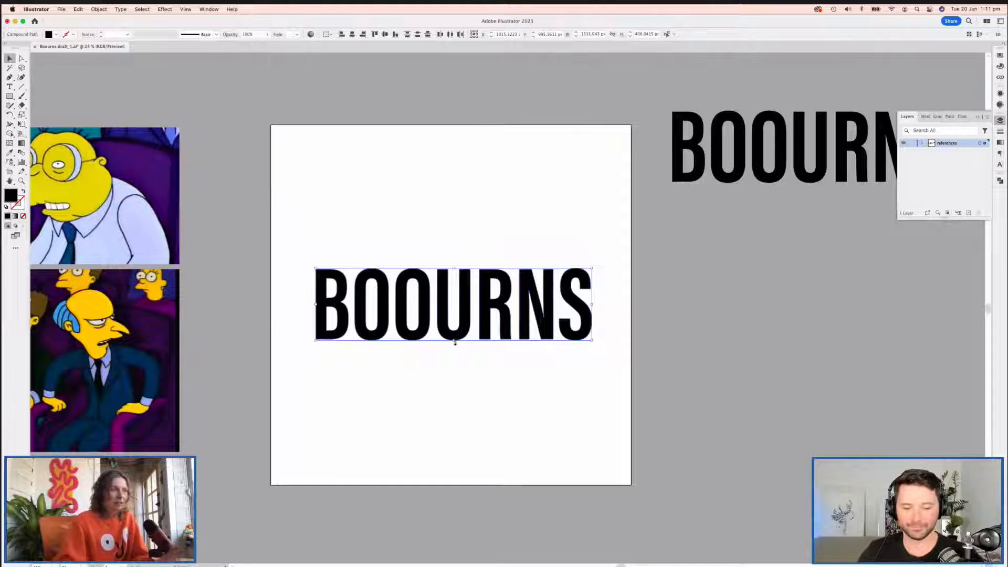
left_click_drag(453, 369, 454, 416)
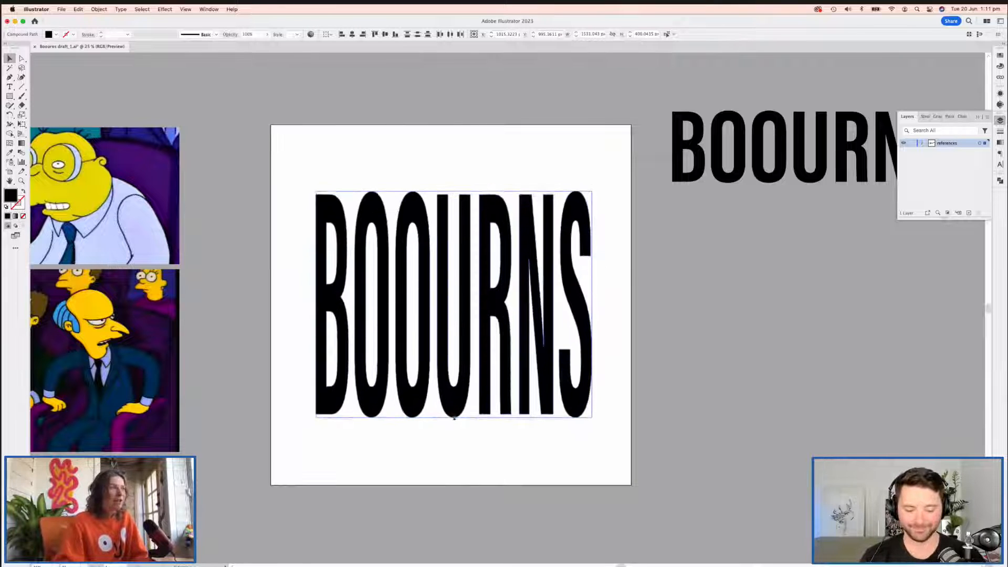
left_click(543, 441)
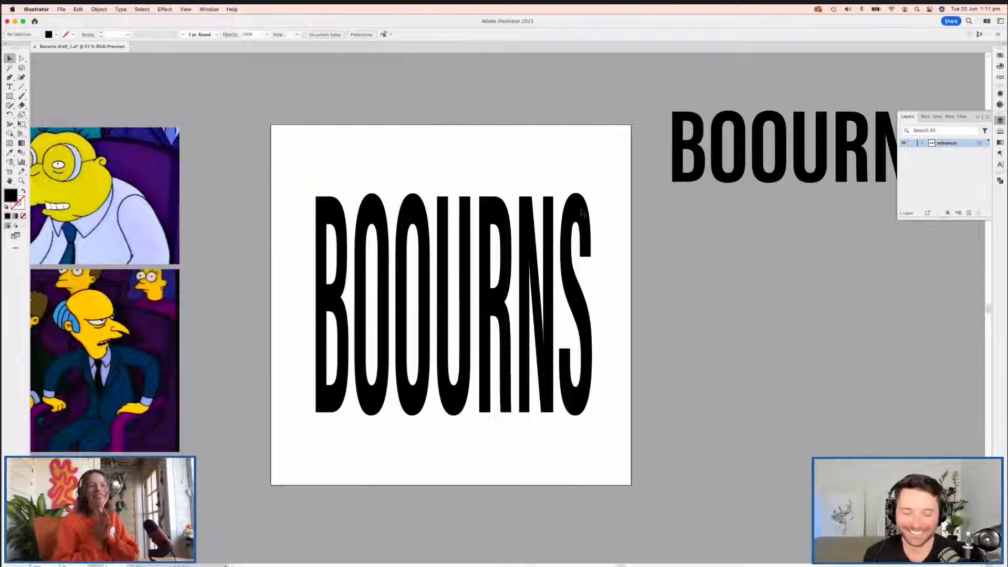
scroll(558, 267, "left", 2)
scroll(558, 268, "up", 2)
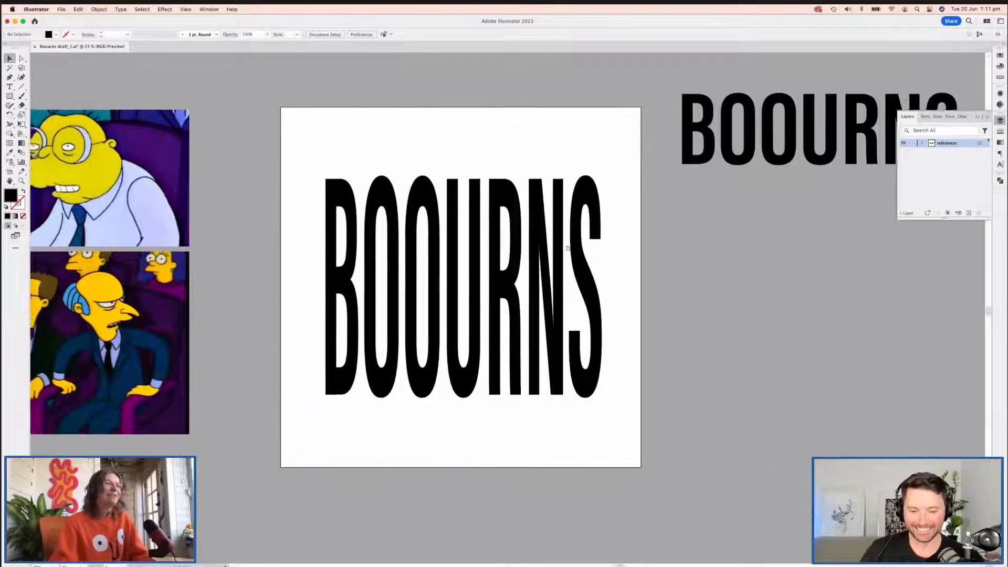
scroll(557, 289, "up", 2)
scroll(554, 291, "down", 3)
scroll(554, 291, "right", 1)
scroll(549, 292, "left", 2)
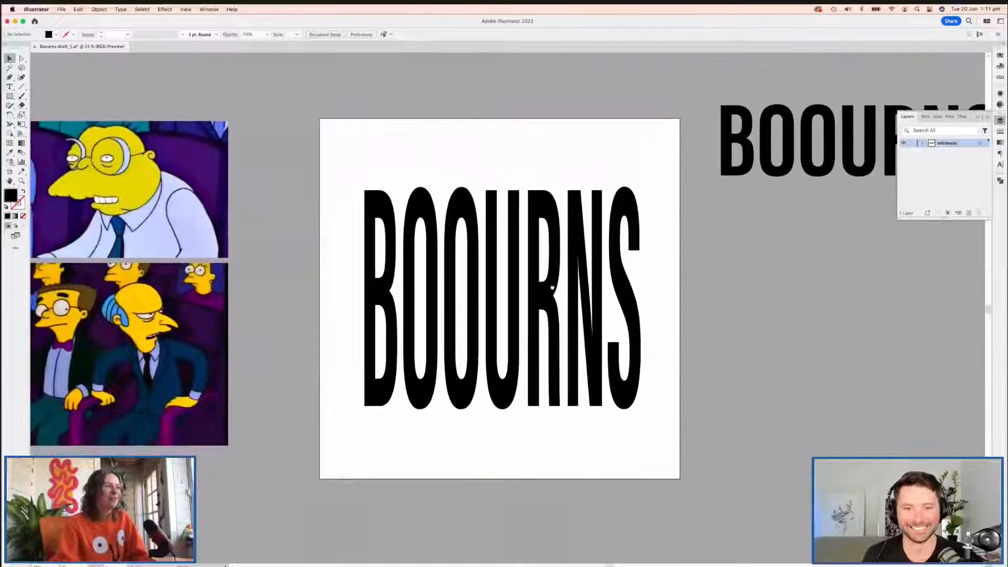
scroll(547, 293, "left", 2)
scroll(588, 298, "right", 2)
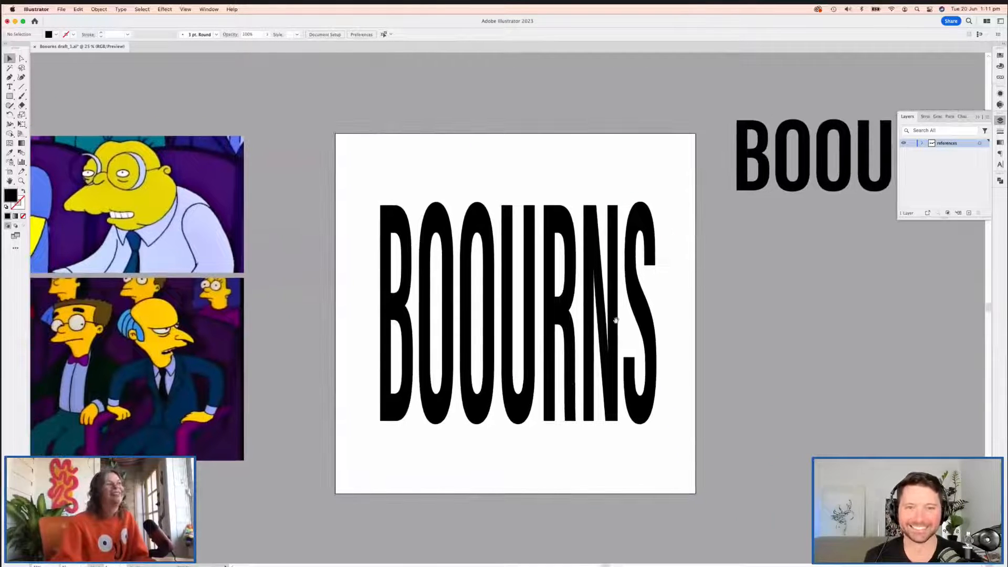
scroll(612, 300, "down", 1)
left_click(458, 222)
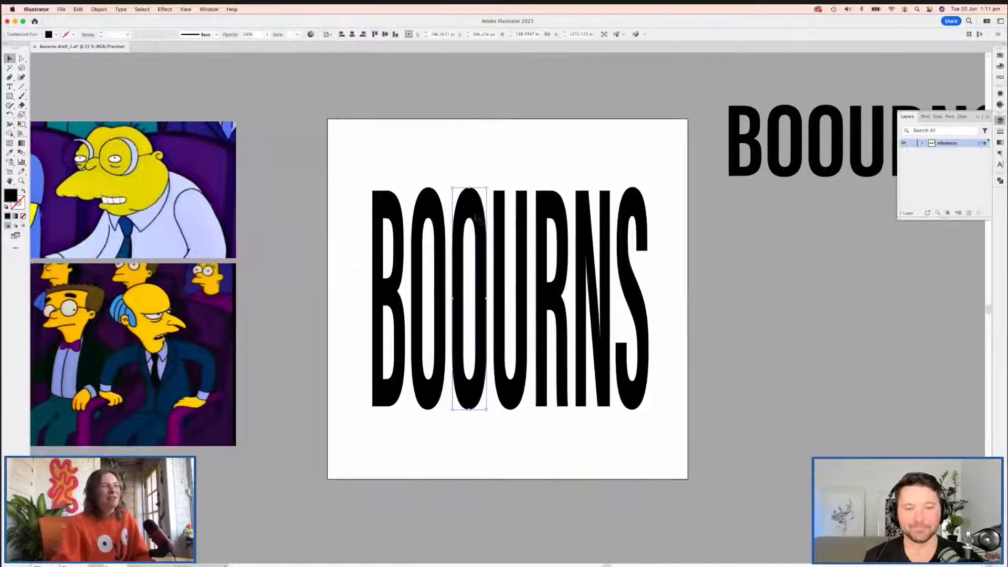
scroll(507, 299, "right", 6)
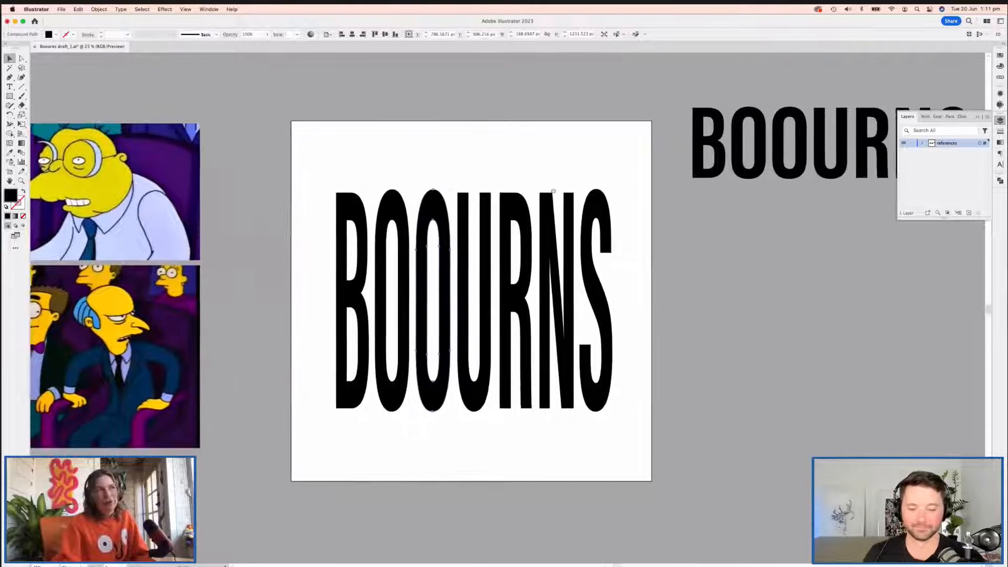
scroll(506, 299, "up", 1)
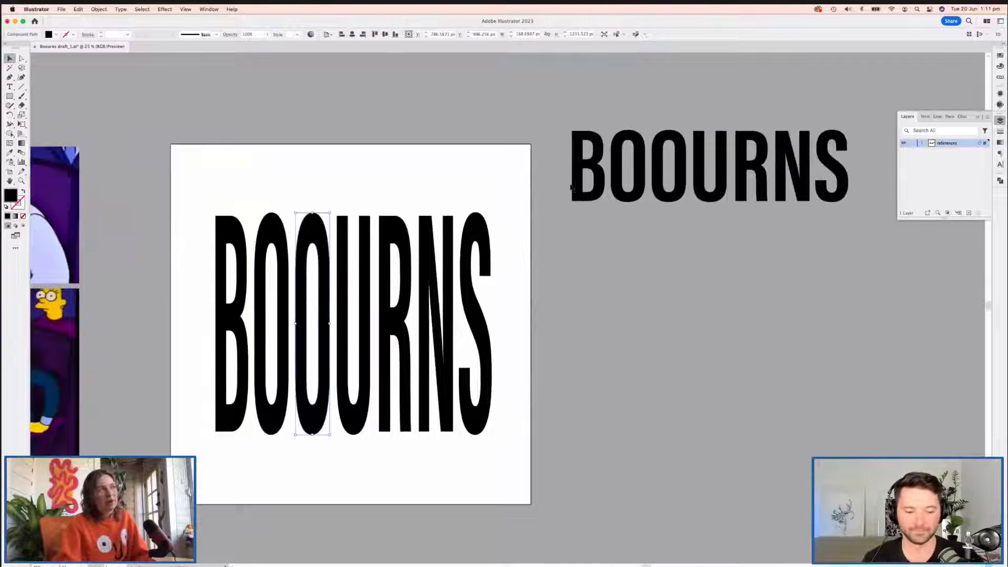
scroll(476, 221, "left", 2)
scroll(477, 220, "down", 1)
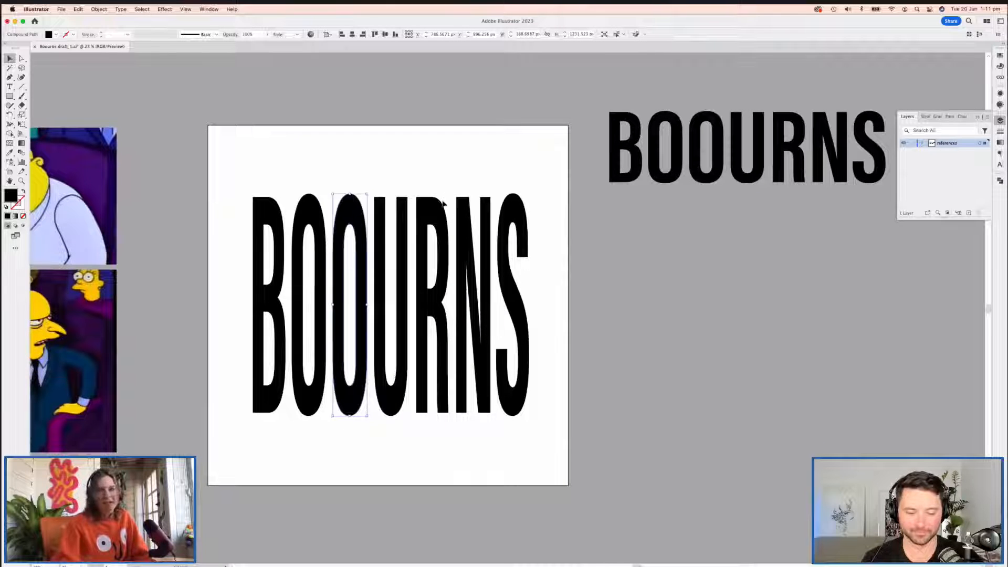
Step: Stretch the inner counters of both Os vertically so their top and bottom curves become as thin as the stems
scroll(399, 221, "left", 3)
left_click(355, 224)
double_click(354, 225)
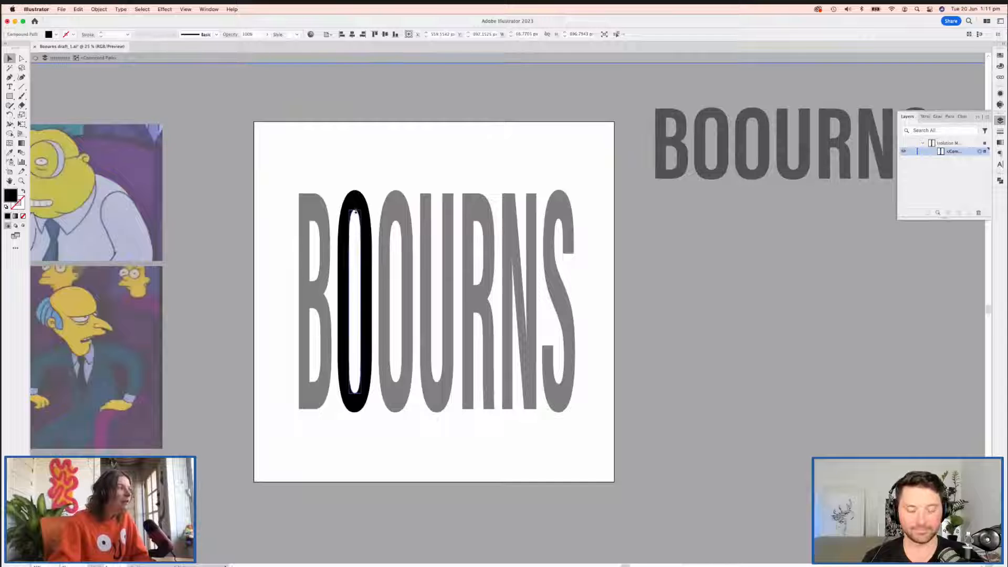
double_click(399, 223)
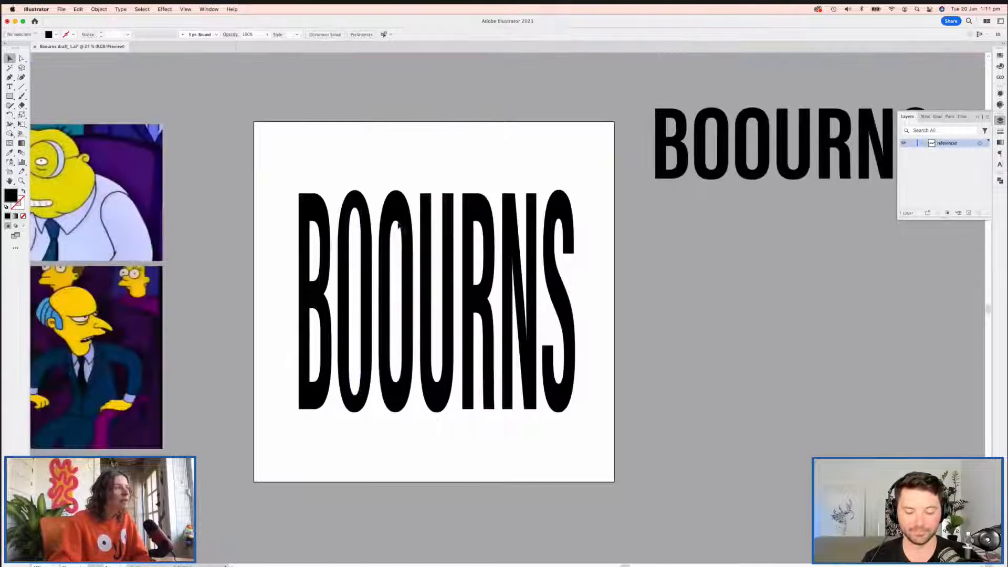
double_click(397, 222)
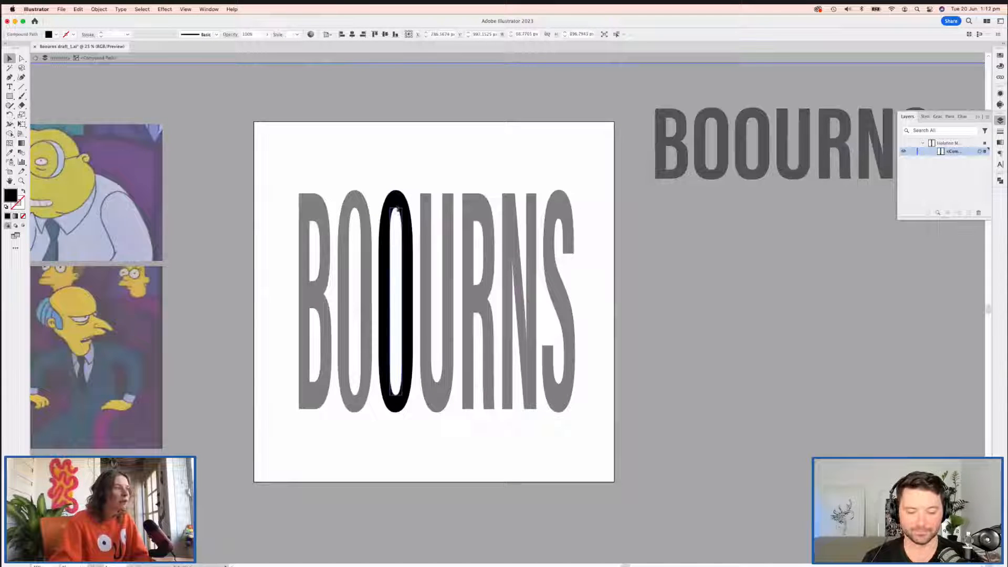
left_click(435, 386)
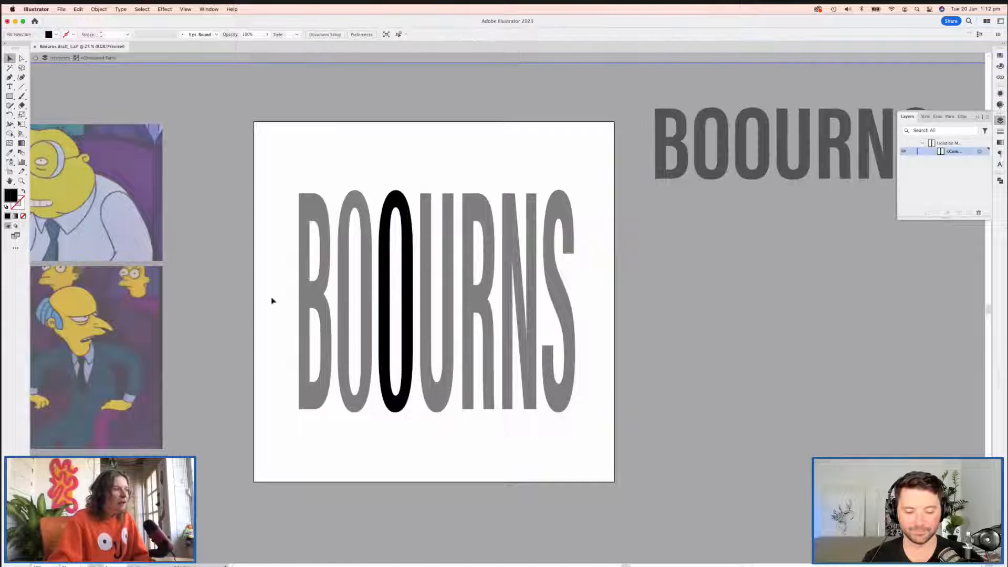
Step: Stretch the upper and lower counters of the B vertically to thin its horizontal strokes
double_click(318, 317)
double_click(318, 316)
left_click(316, 313)
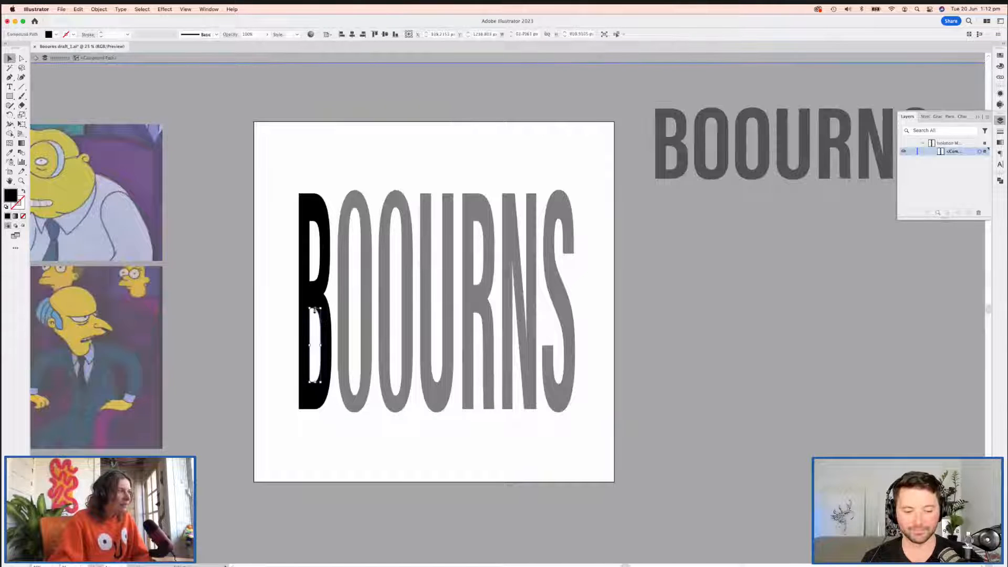
left_click(313, 278)
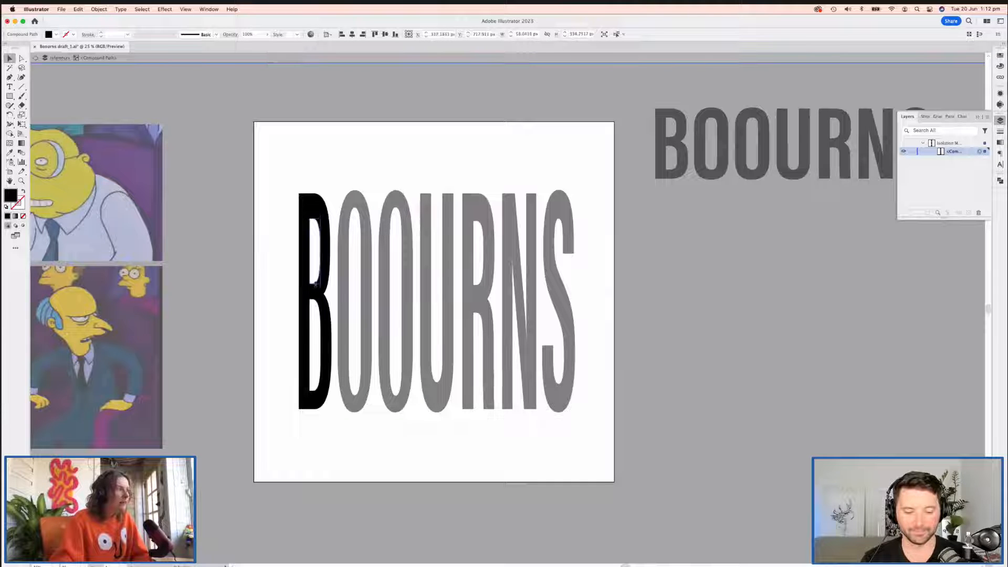
left_click_drag(312, 219, 314, 206)
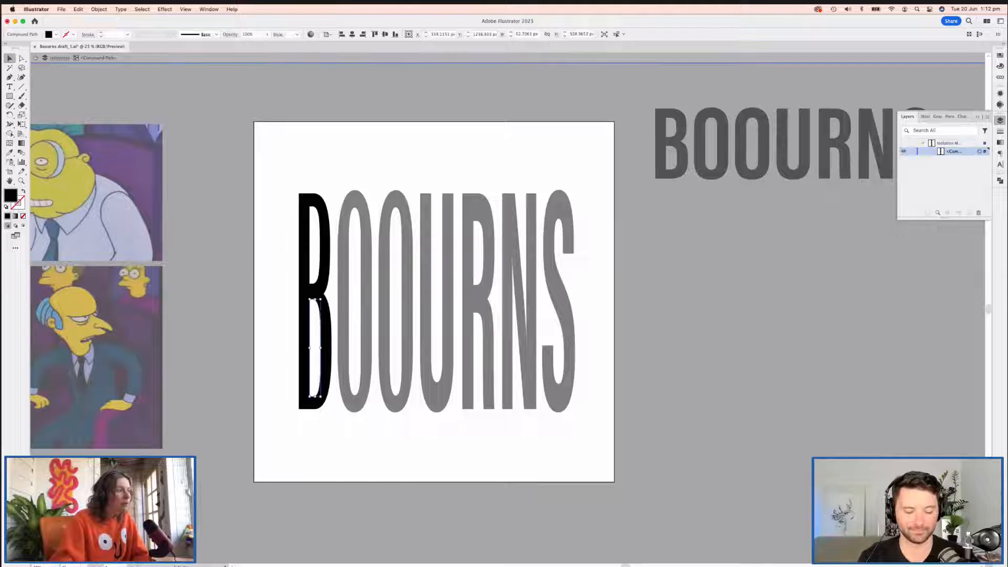
double_click(415, 413)
Step: Move the anchor points of the U's inner curve downward to thin the base of the letter
double_click(433, 369)
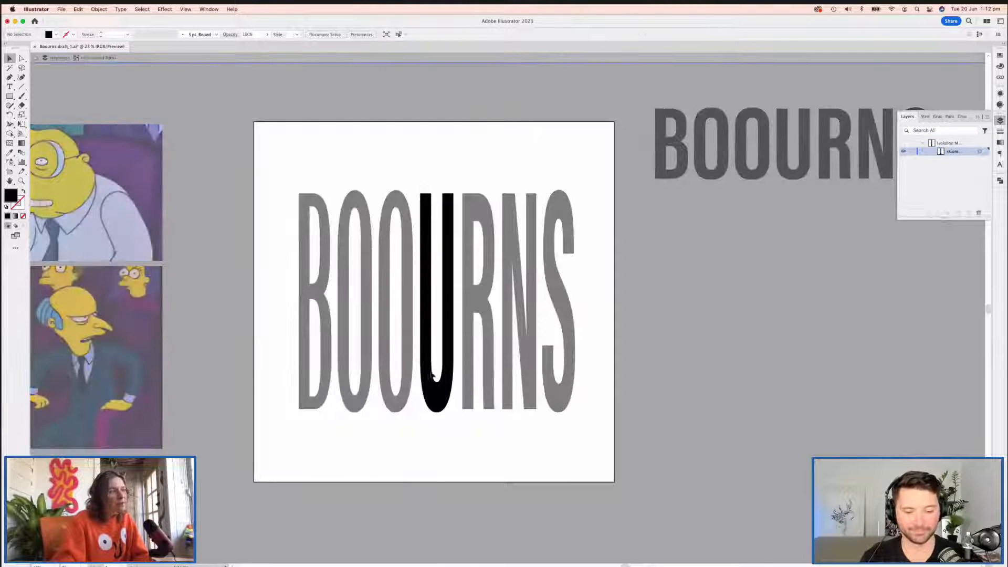
key("a")
left_click(436, 364)
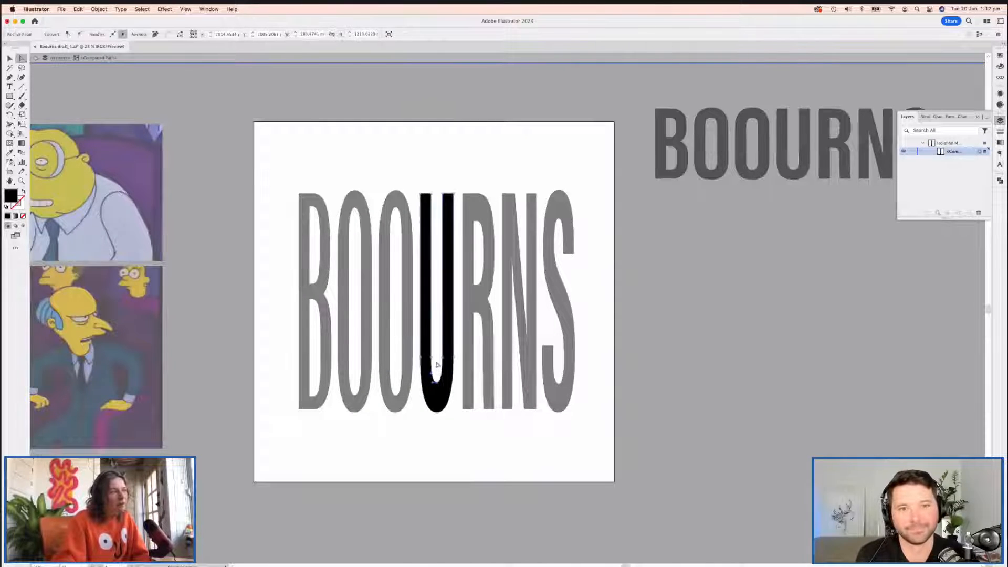
left_click(432, 361)
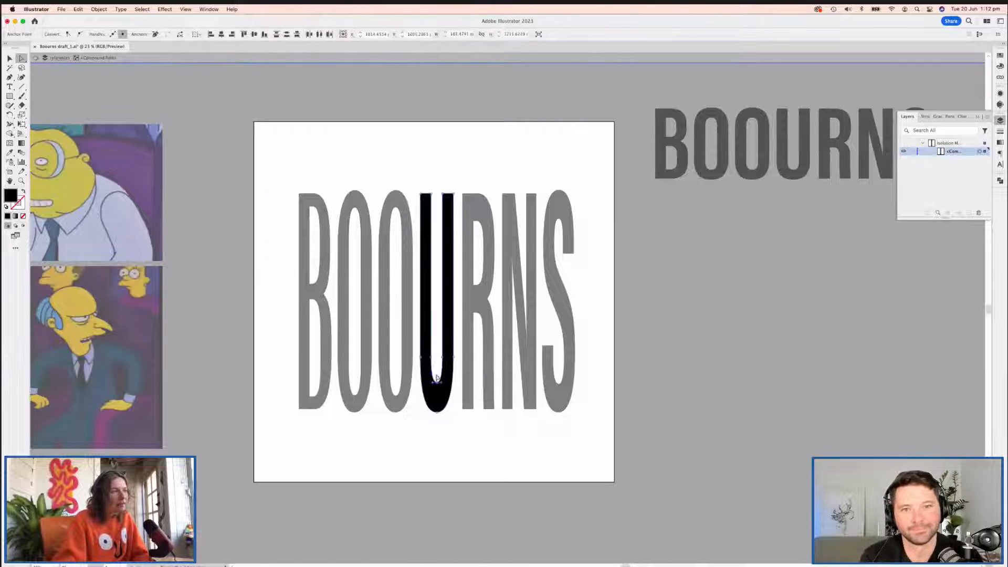
key("super+z")
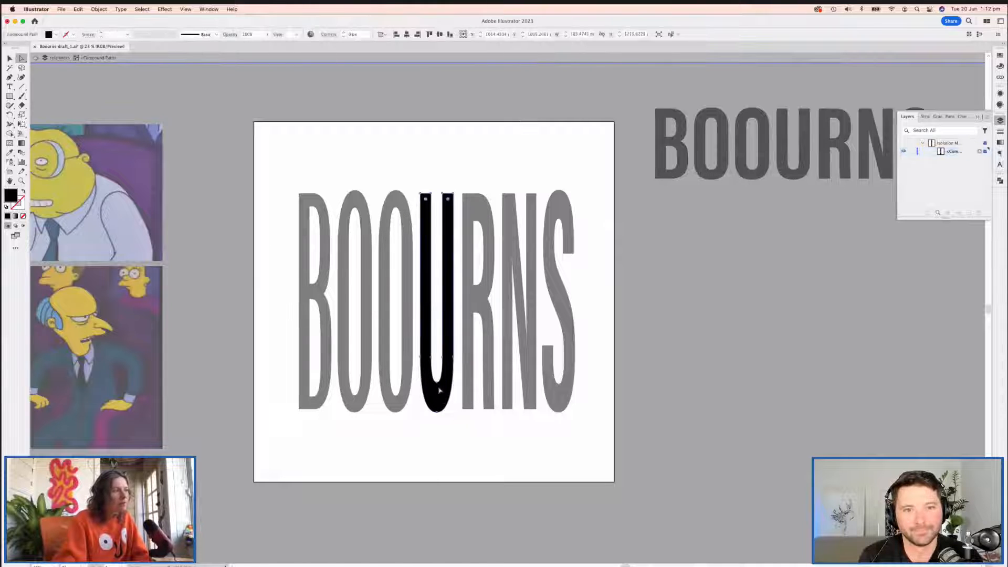
left_click(437, 383)
left_click(431, 358, "shift")
left_click(442, 357, "shift")
left_click_drag(438, 385, 438, 398)
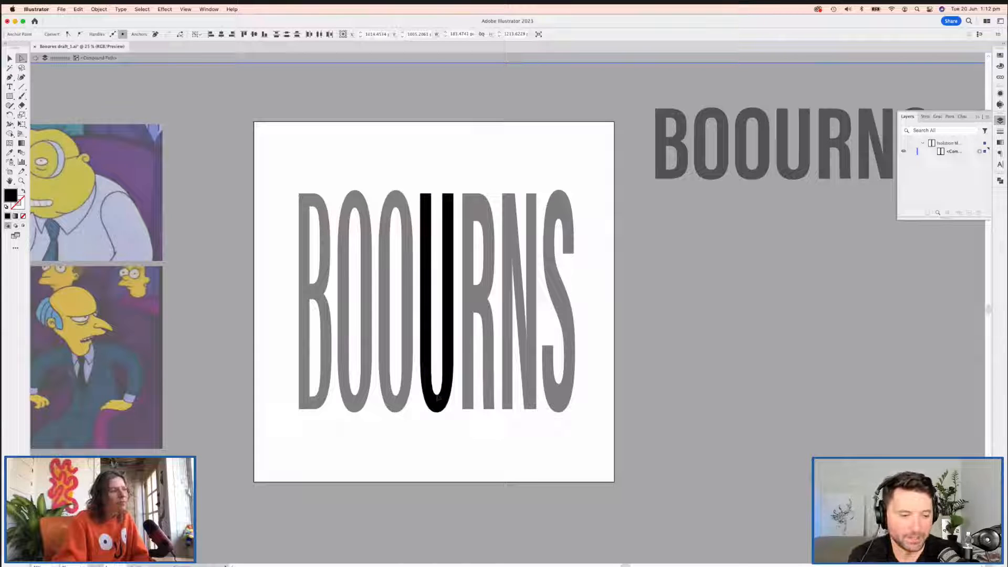
left_click(436, 368)
double_click(481, 251)
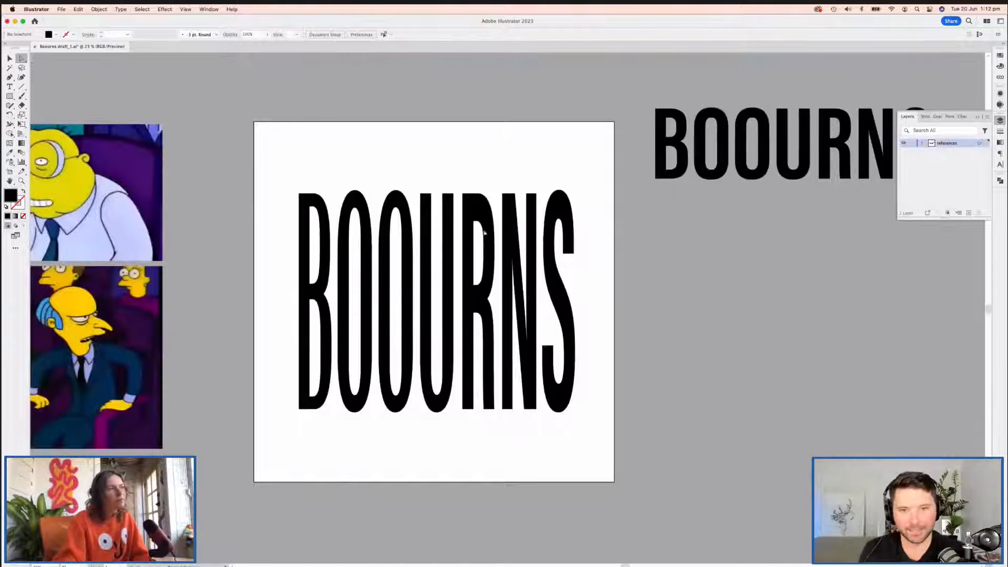
Step: Stretch the R's counter upward to thin the top stroke of its bowl
double_click(483, 231)
left_click_drag(480, 223, 481, 208)
left_click_drag(478, 285, 474, 301)
left_click(476, 322)
key("super+z")
Step: Nudge the anchor points at the top of the gap between the R's legs upward to thin its middle stroke
left_click(479, 328)
key("a")
left_click(473, 312)
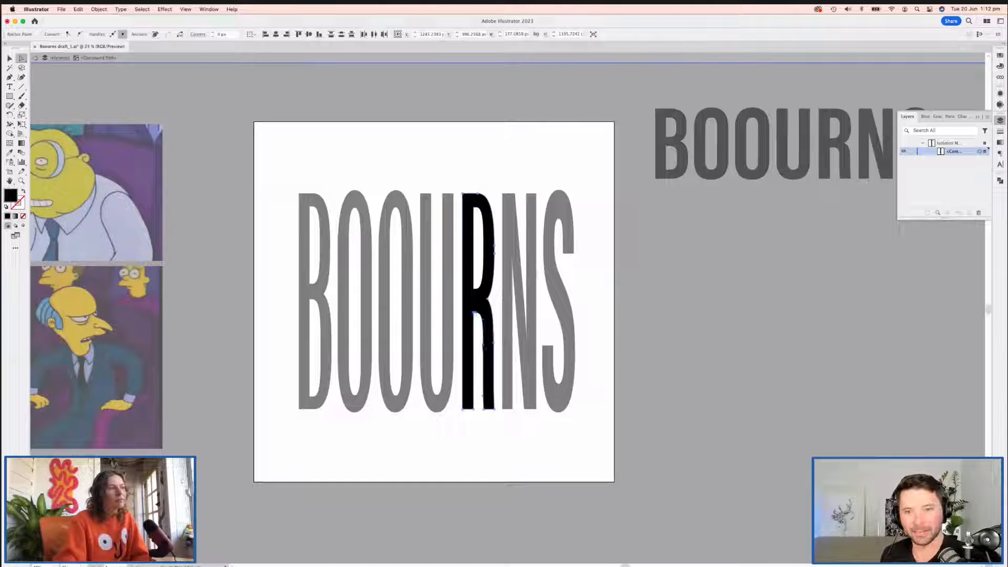
key("shift+Up")
key("shift+Up")
key("shift+Up")
double_click(590, 319)
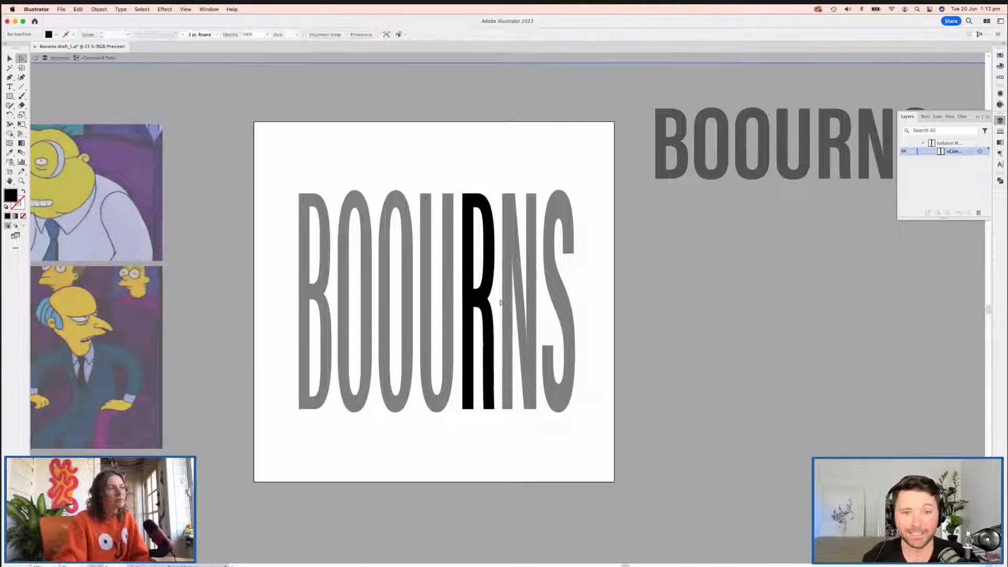
Step: Move the S's inner curve anchor points outward vertically to thin its top and bottom curves
left_click(560, 294)
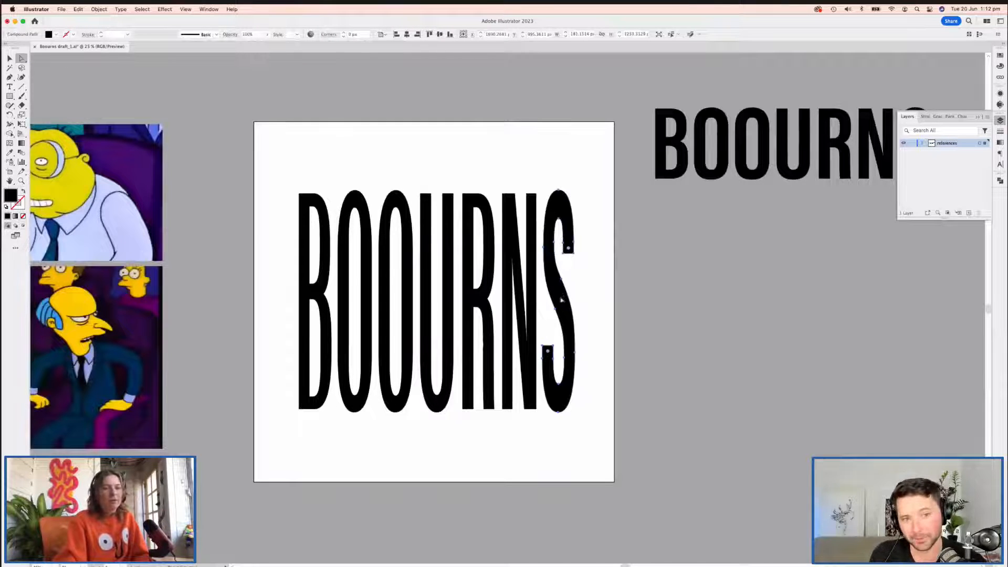
left_click(559, 218)
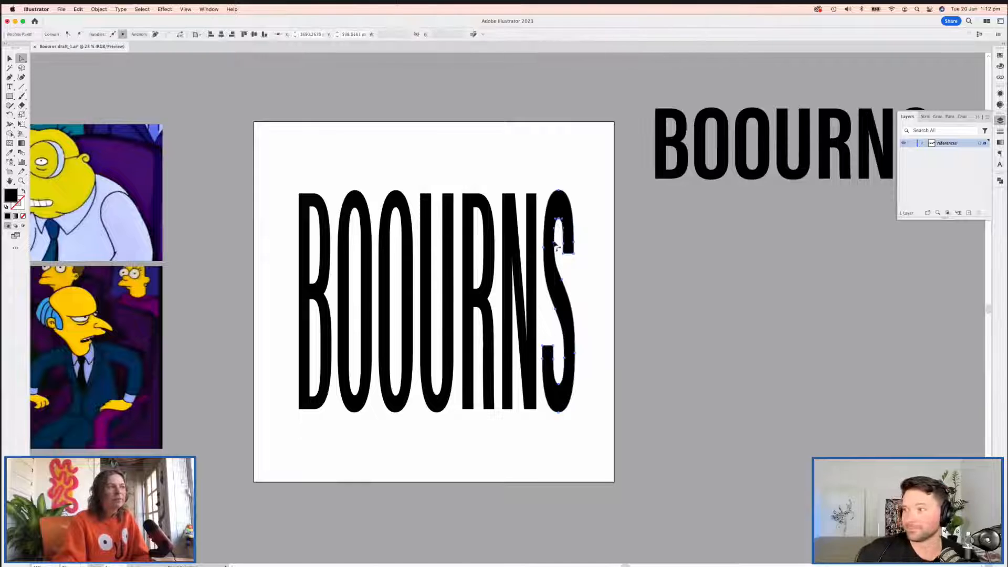
left_click(555, 243, "shift")
left_click_drag(565, 247, 572, 264)
left_click(553, 359)
left_click(564, 358, "shift")
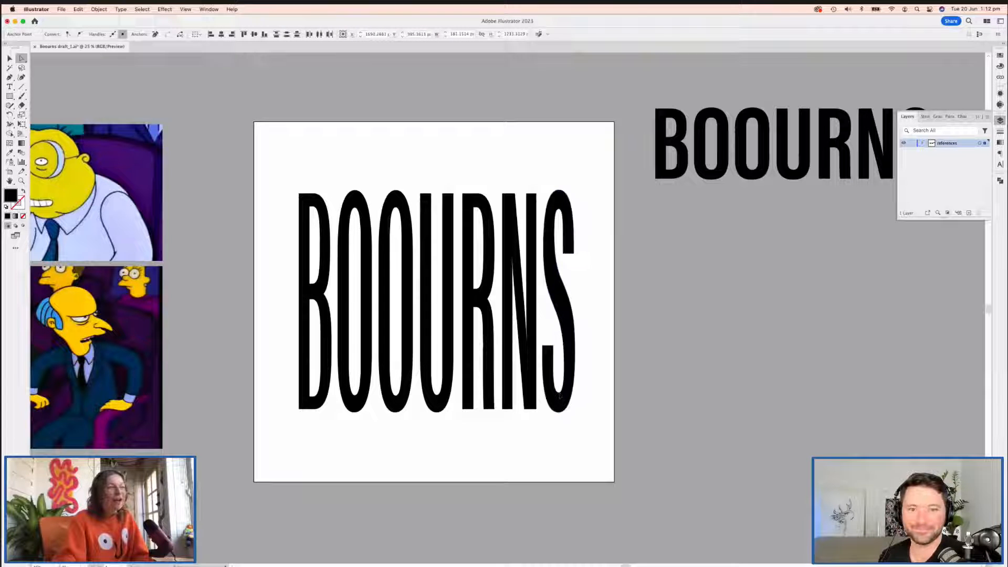
Step: Try to shift the anchor points along the S's diagonal spine
left_click(562, 285)
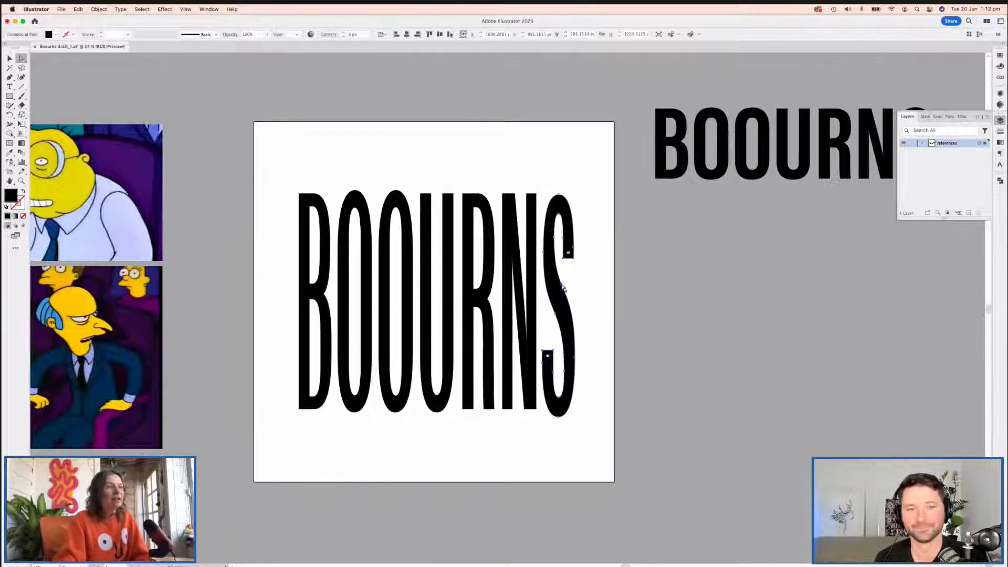
left_click(562, 283)
left_click_drag(564, 284, 560, 307)
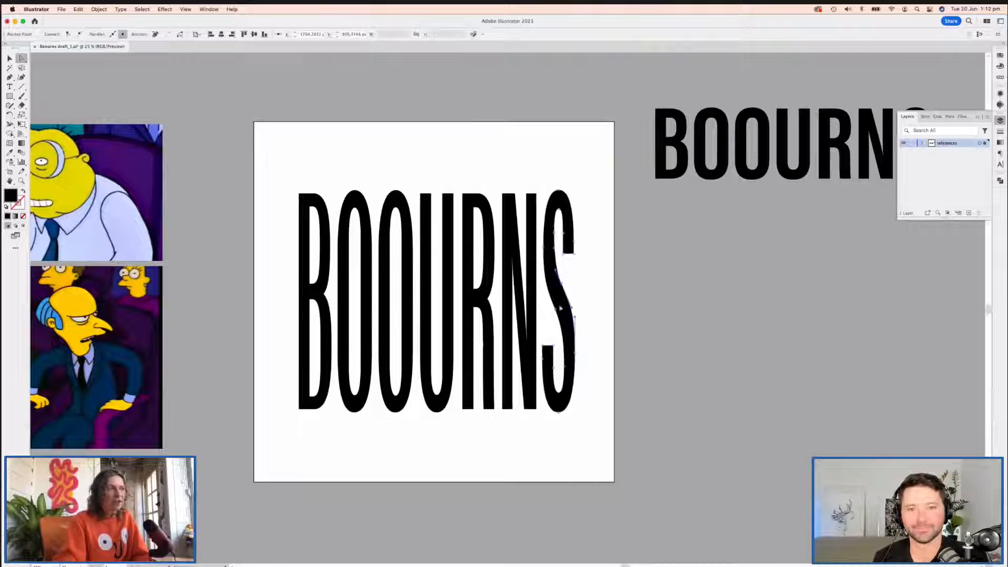
left_click(557, 311)
key("Delete")
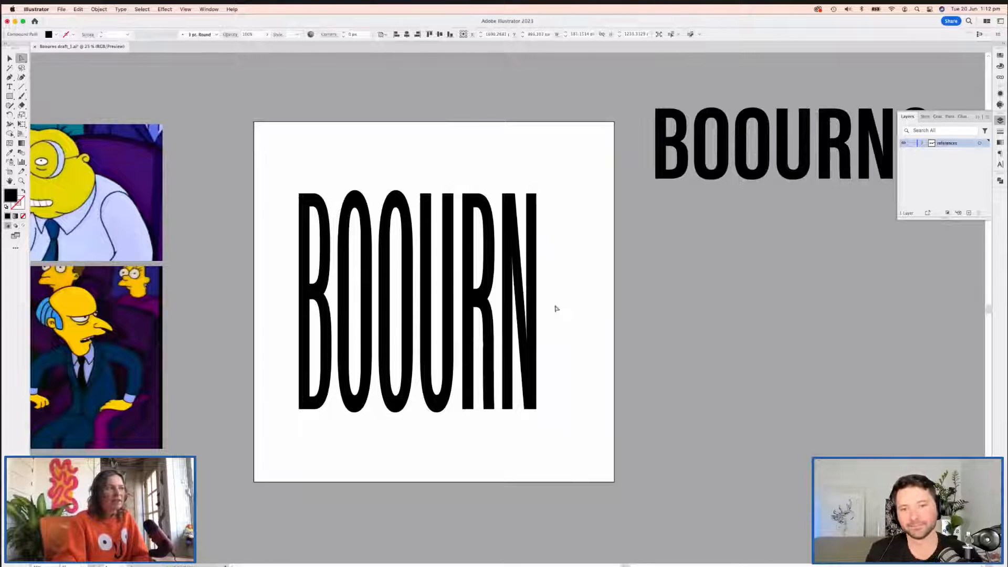
key("super+z")
key("super+z")
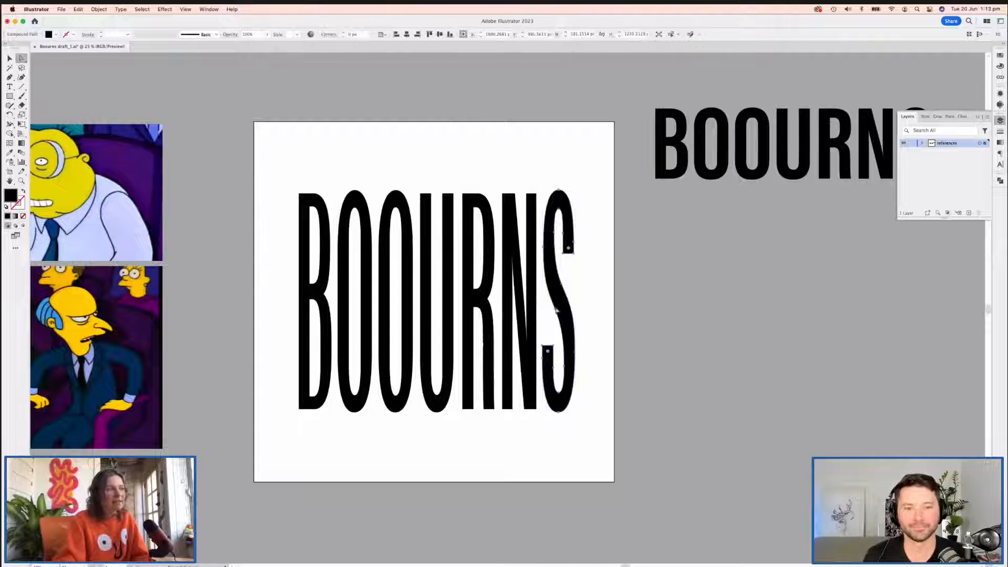
key("super+z")
key("super+z")
Step: Move the anchor point on the S's outer right curve, below the spine, slightly downward
left_click(576, 344)
left_click_drag(576, 316, 575, 322)
left_click(587, 258)
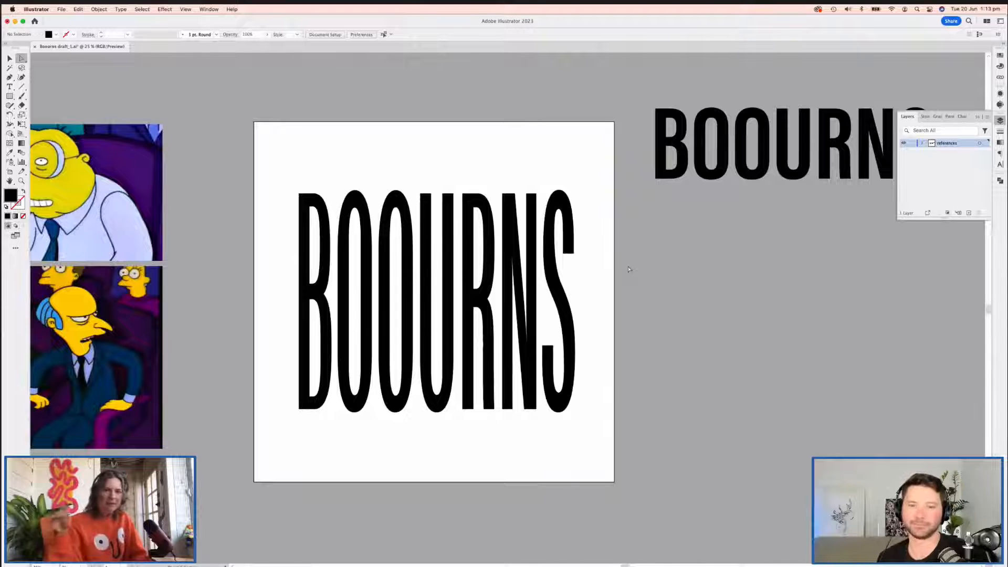
left_click_drag(603, 360, 616, 344)
key("v")
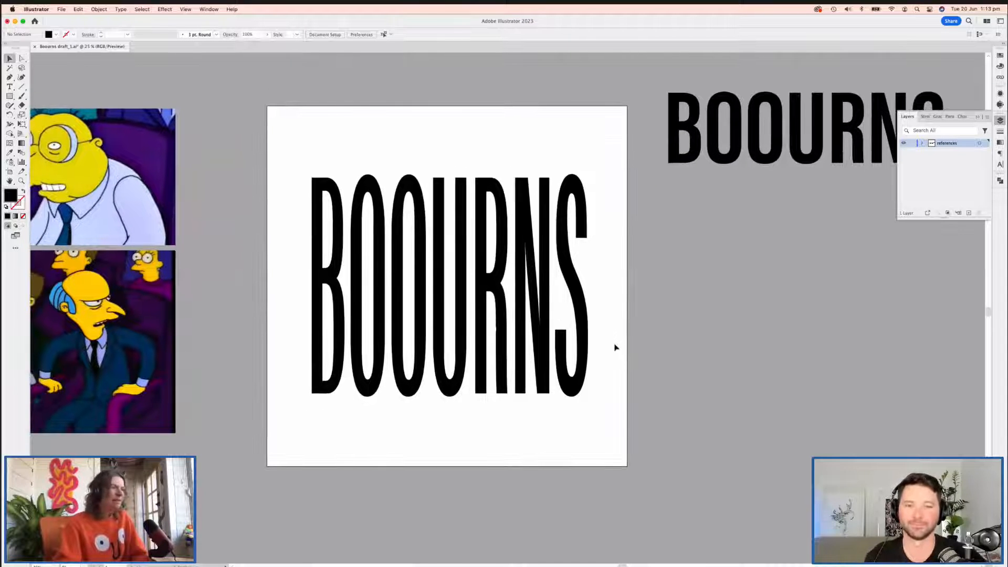
left_click_drag(580, 384, 575, 415)
scroll(575, 415, "down", 2)
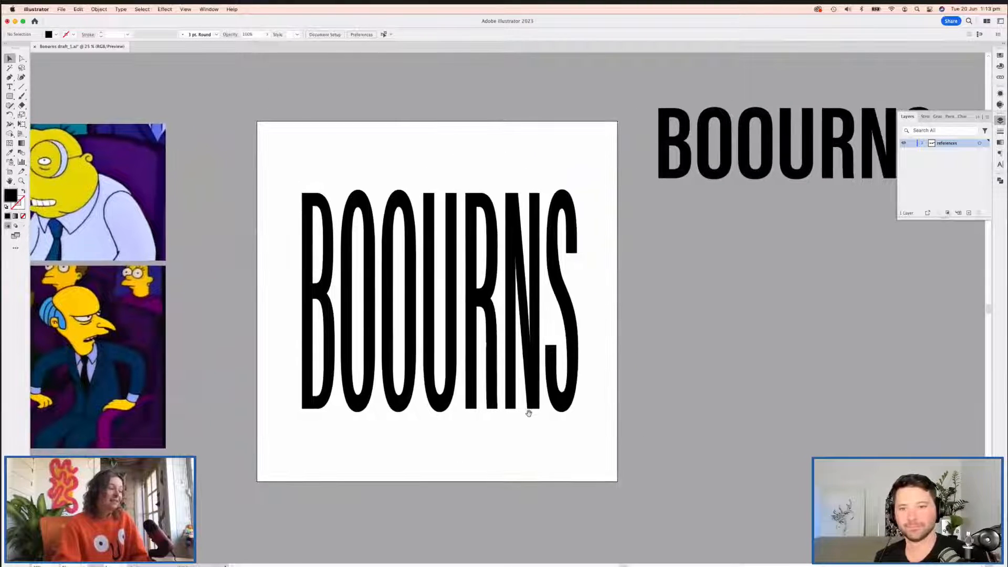
left_click(385, 244)
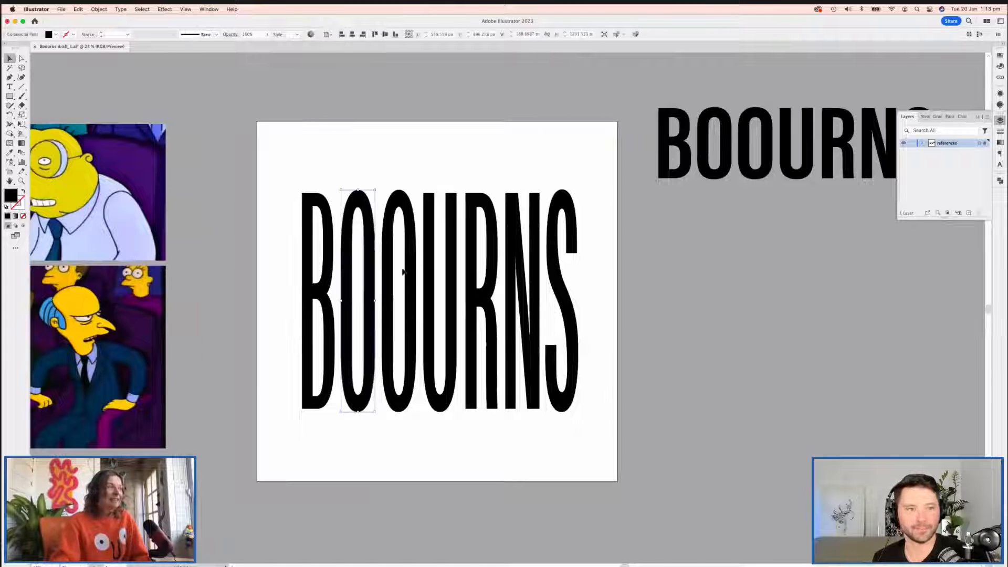
left_click(372, 210)
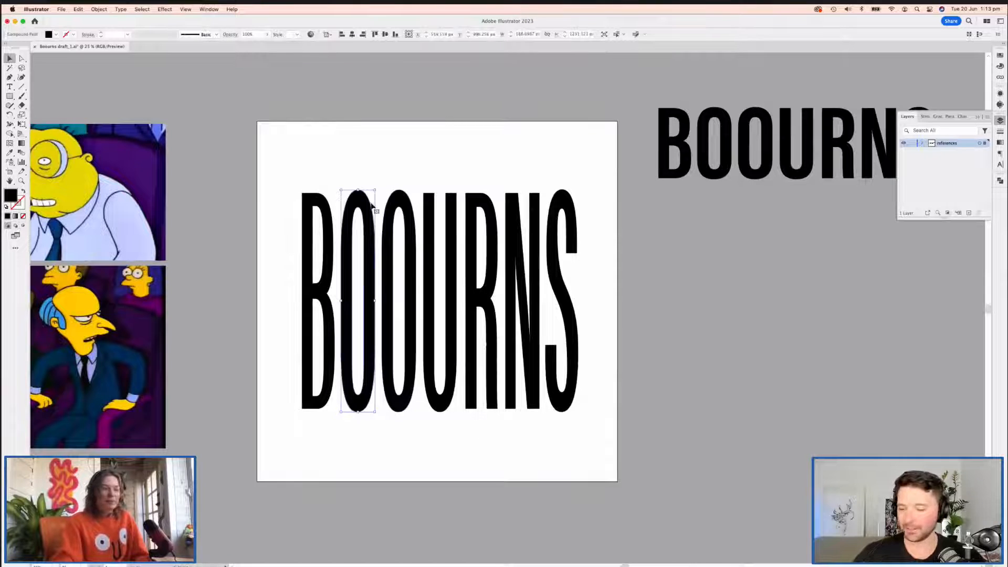
left_click_drag(416, 319, 385, 317)
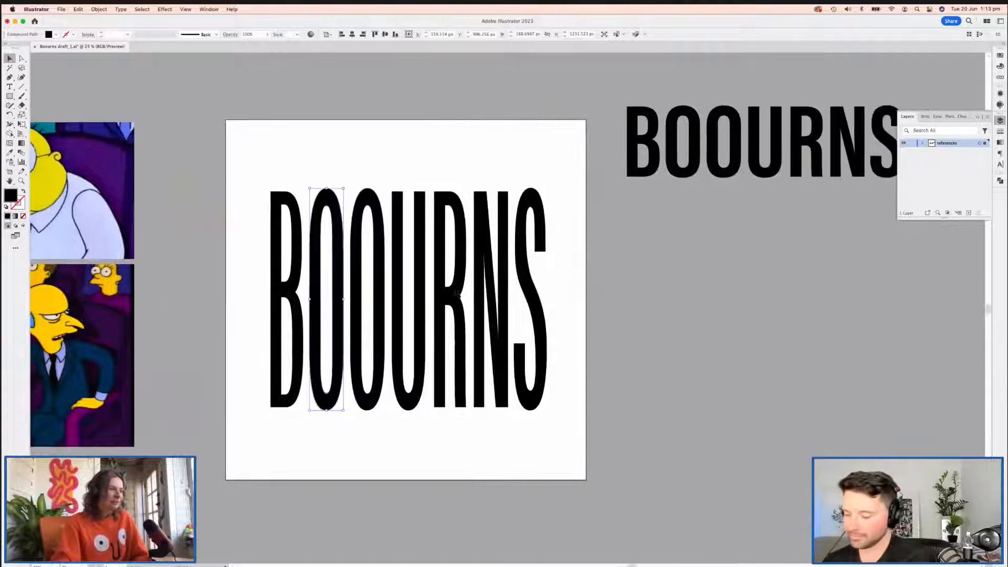
left_click(540, 311)
left_click(596, 309)
left_click_drag(596, 308, 566, 326)
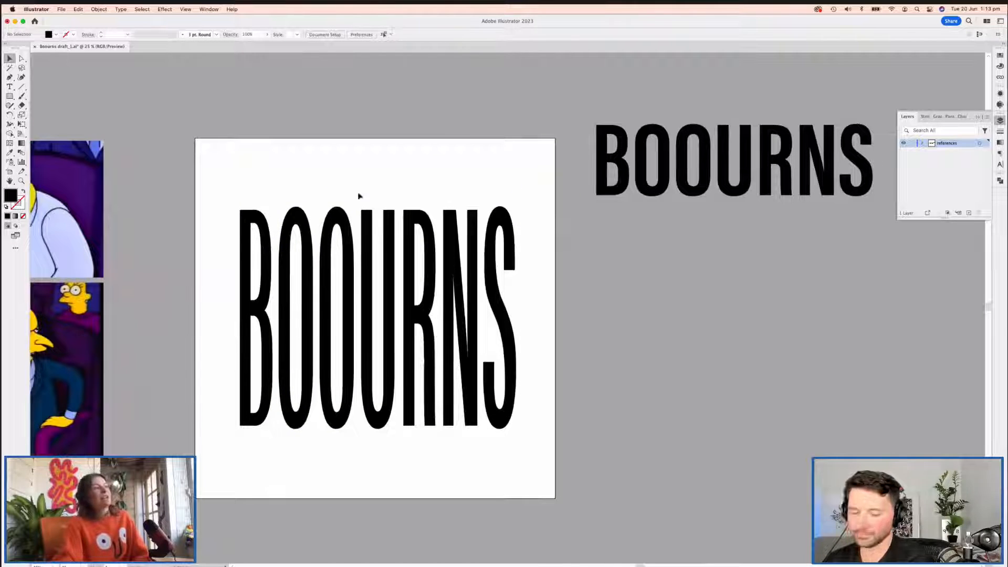
left_click_drag(580, 406, 597, 439)
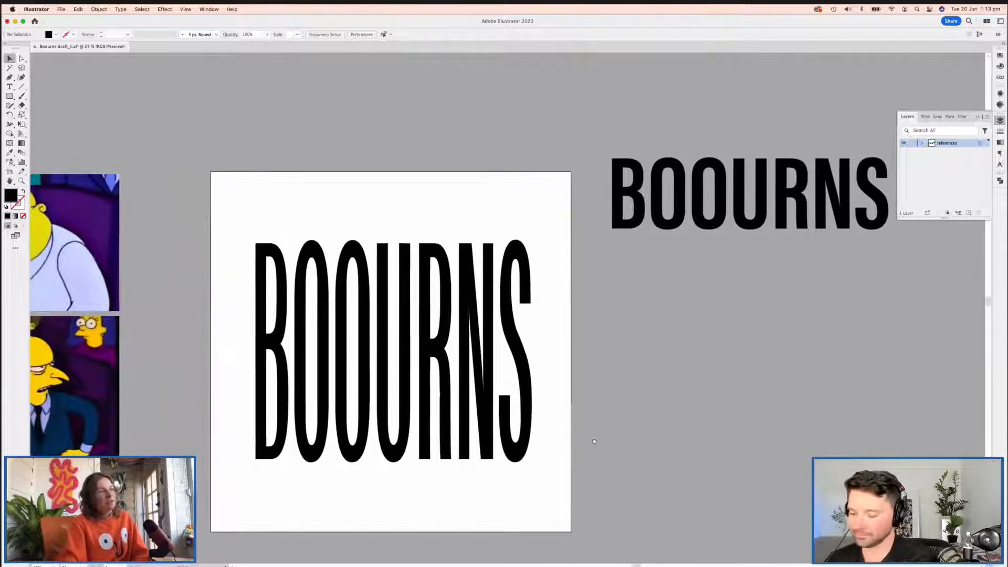
Step: Compare the stretched lettering with the cartoon reference images beside the artboard
left_click_drag(583, 391, 573, 381)
left_click_drag(557, 416, 566, 377)
left_click_drag(478, 353, 539, 358)
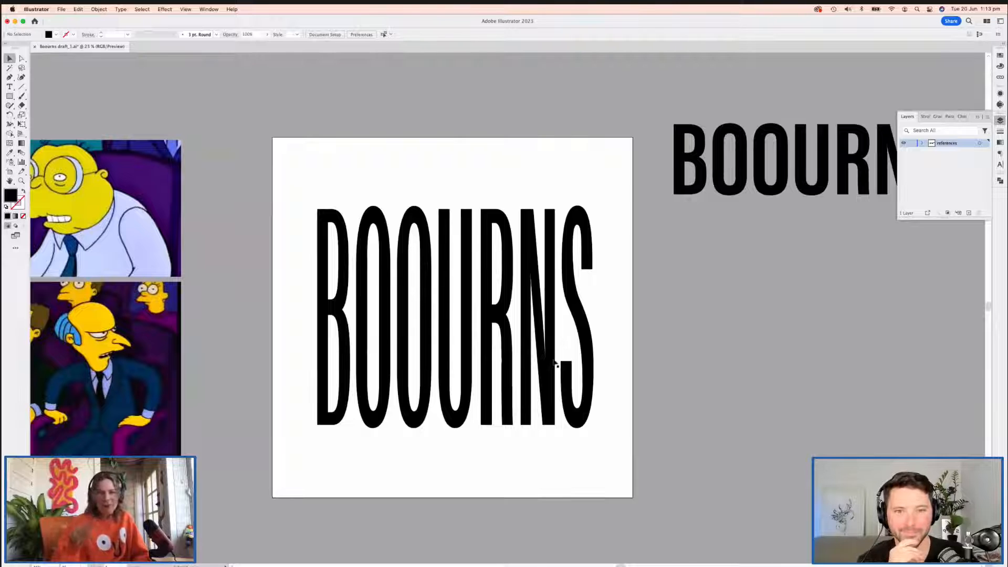
scroll(502, 364, "left", 6)
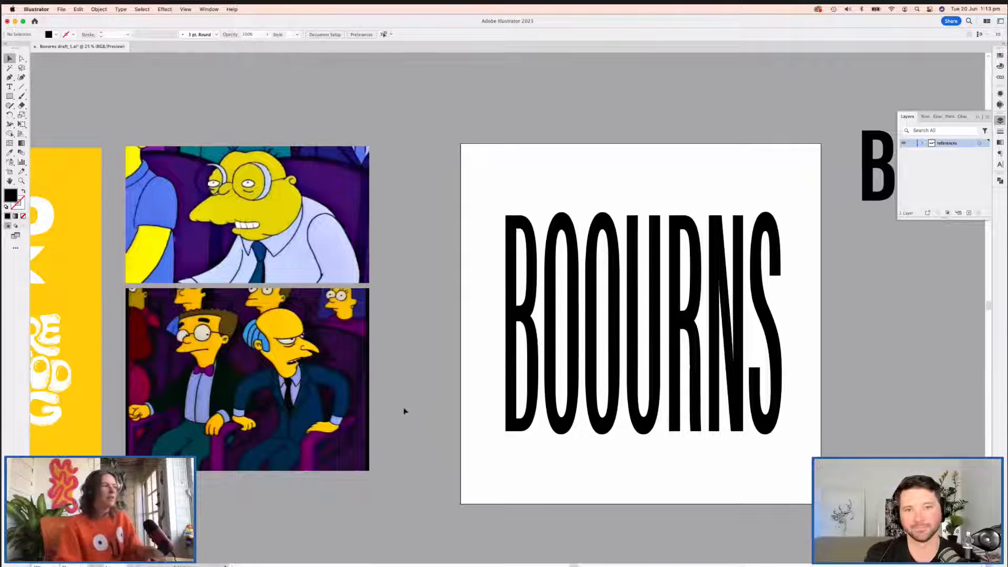
left_click_drag(360, 405, 429, 403)
left_click_drag(491, 394, 449, 390)
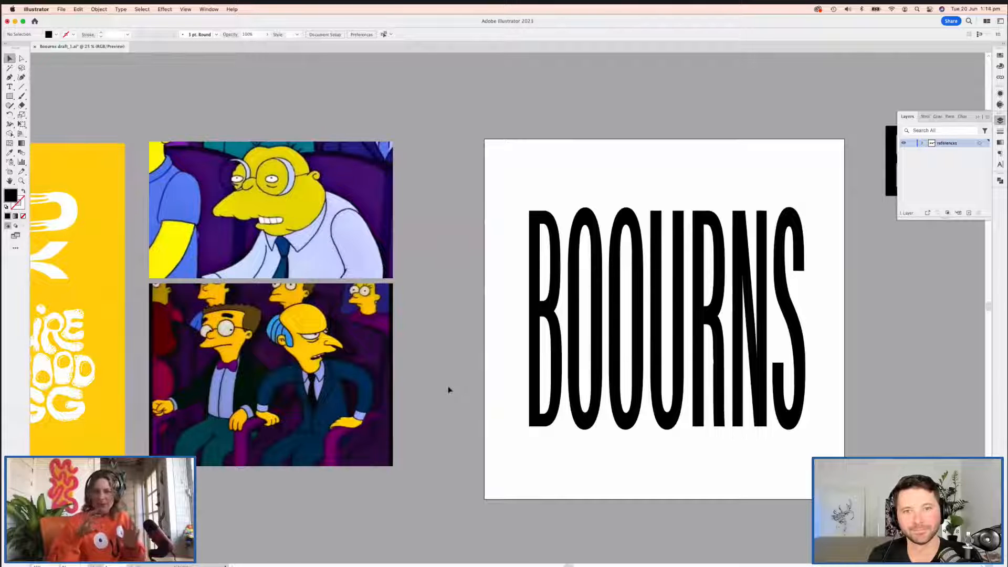
scroll(376, 342, "right", 10)
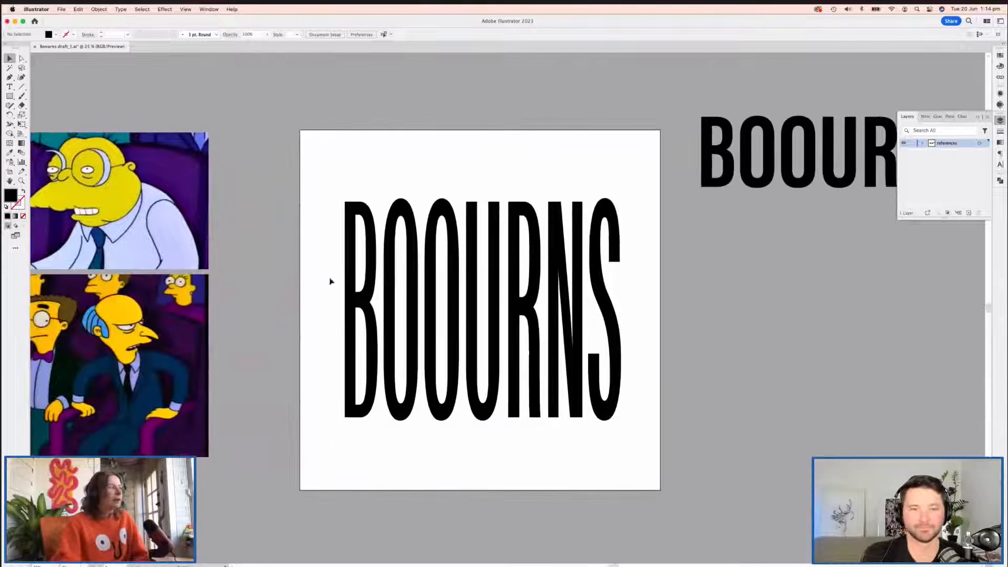
Step: Raise the B slightly above the neighbouring letters, and lower the R with a slight counterclockwise tilt
left_click(278, 303)
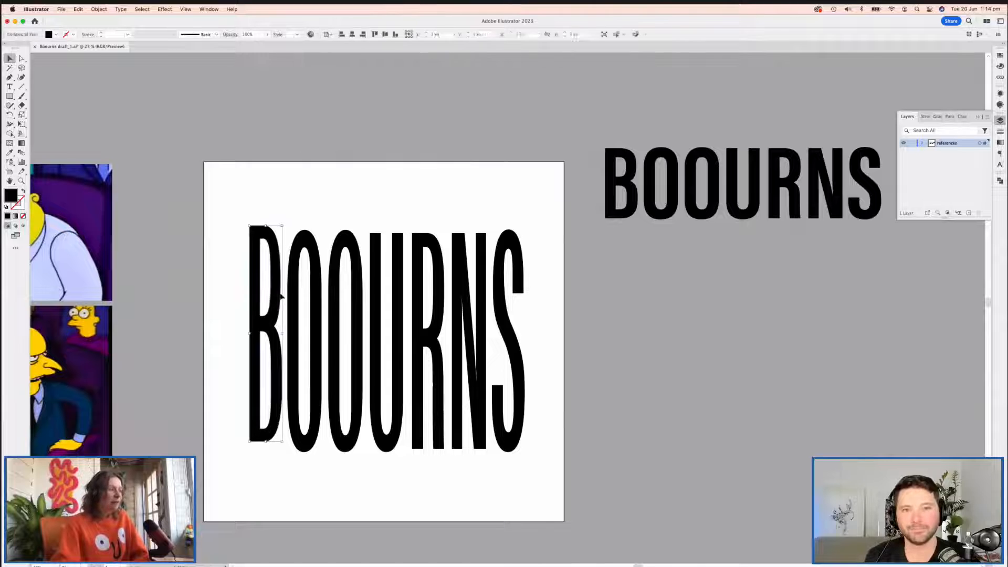
scroll(315, 321, "down", 2)
left_click(309, 320)
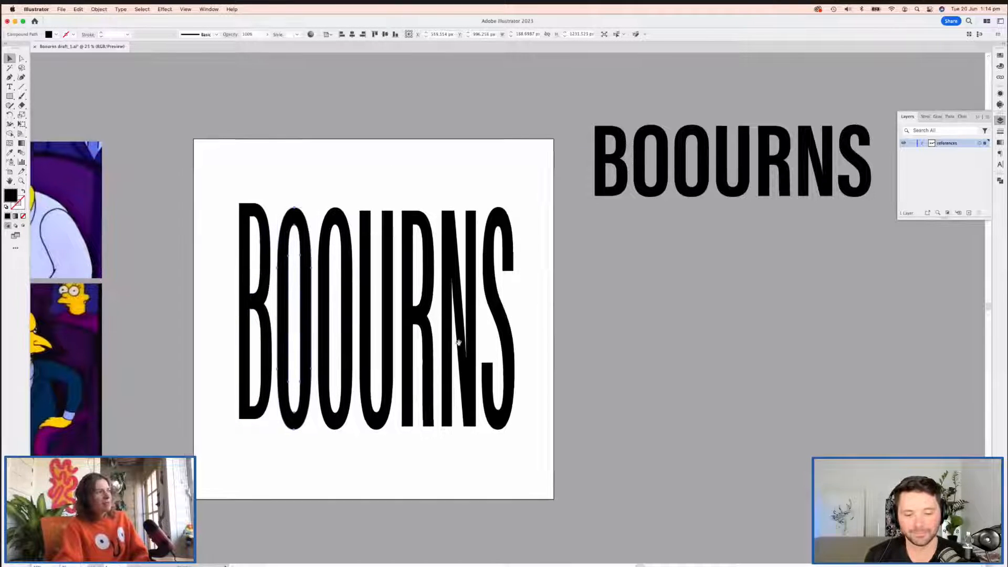
scroll(436, 357, "down", 2)
left_click_drag(418, 198, 418, 206)
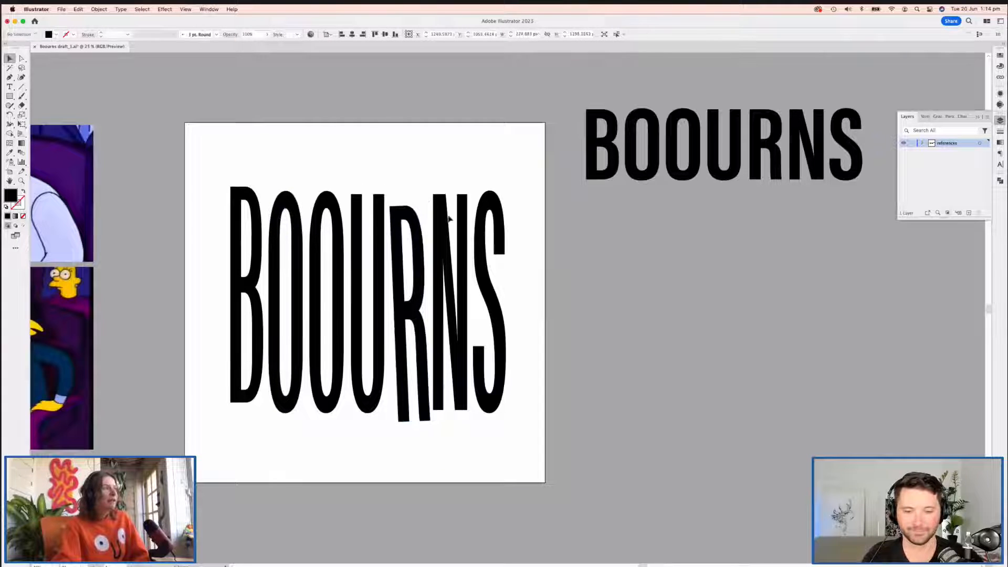
Step: Raise and shorten the N, and lower the U slightly with a small counterclockwise tilt
left_click(452, 325)
left_click_drag(456, 397, 450, 382)
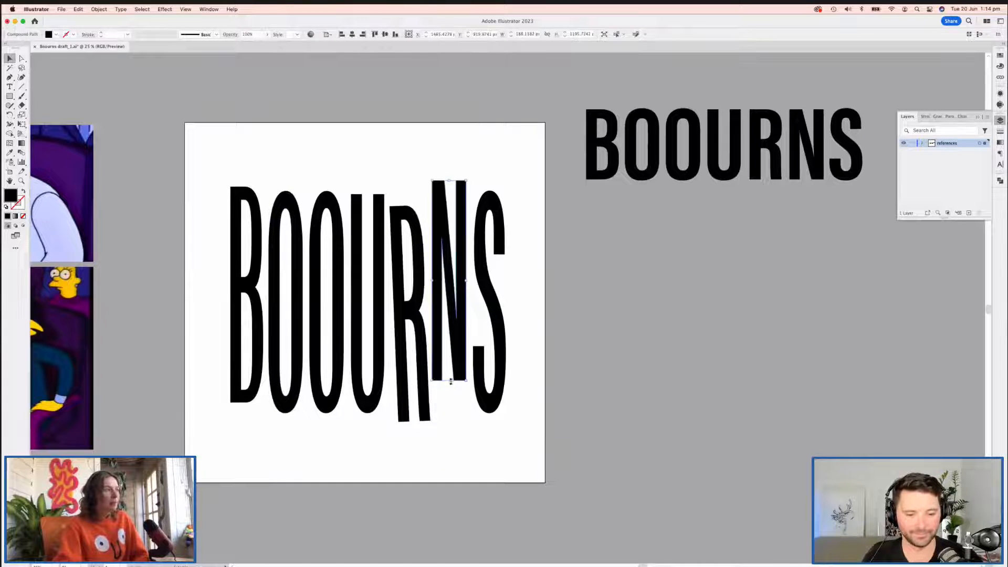
left_click(378, 329)
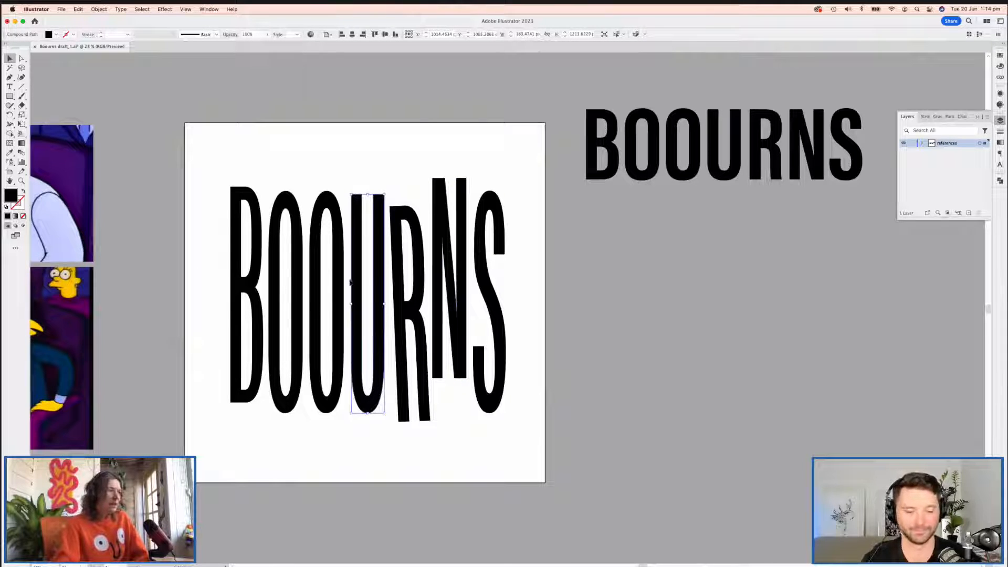
left_click_drag(357, 265, 356, 269)
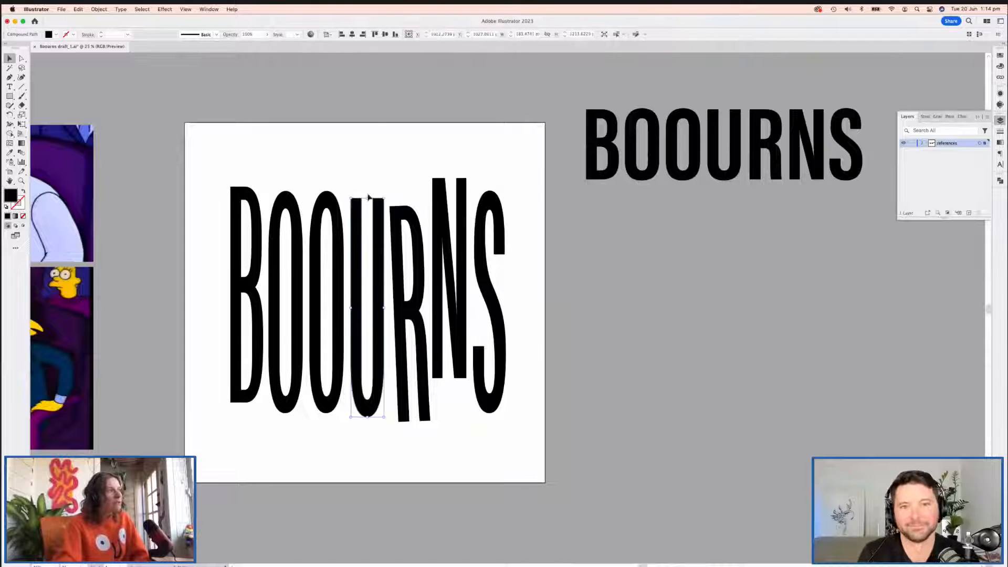
Step: Squash the second O down to roughly the lower third of the letter height and shorten the first O from its bottom edge
left_click(341, 372)
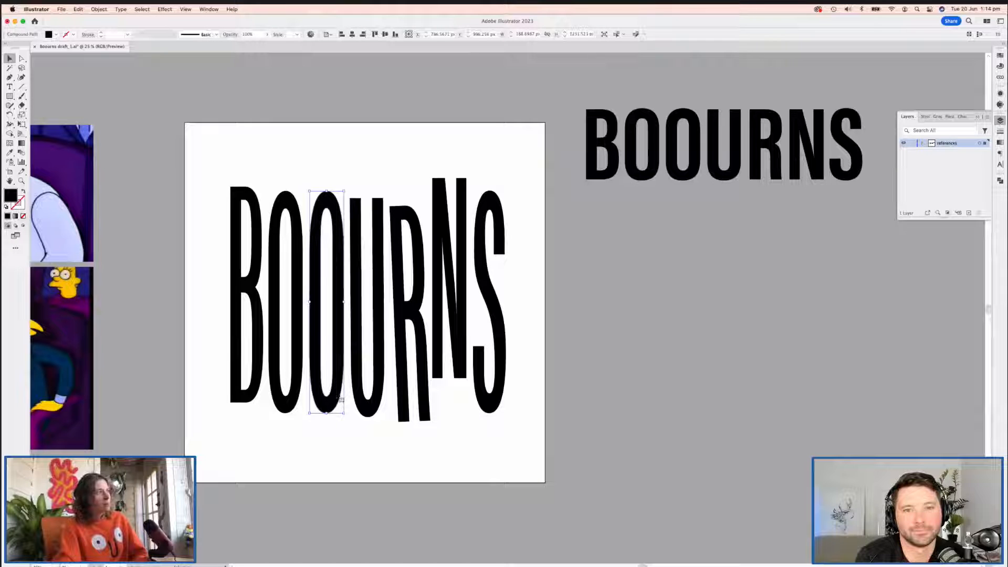
left_click_drag(328, 189, 327, 330)
left_click(298, 360)
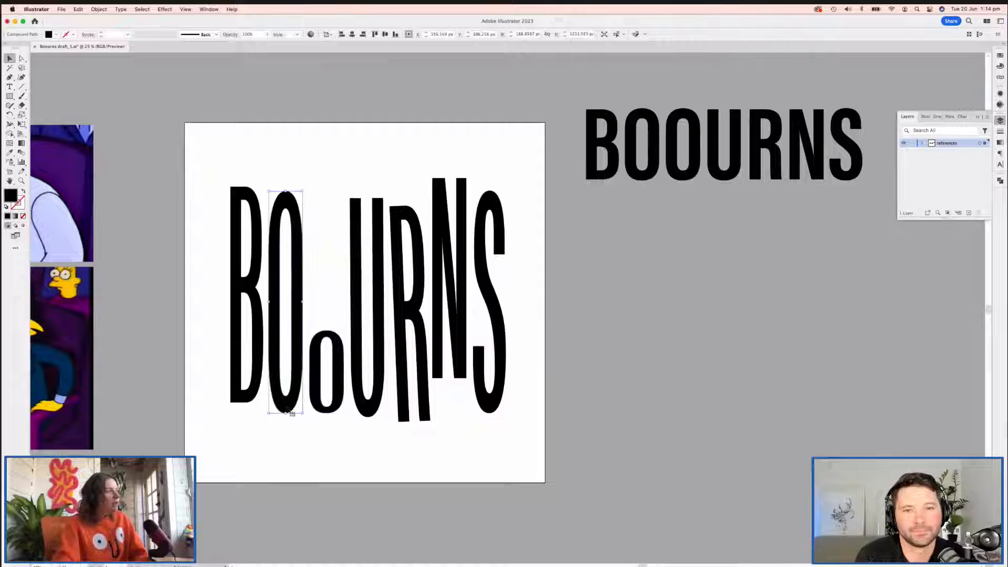
left_click_drag(288, 416, 287, 363)
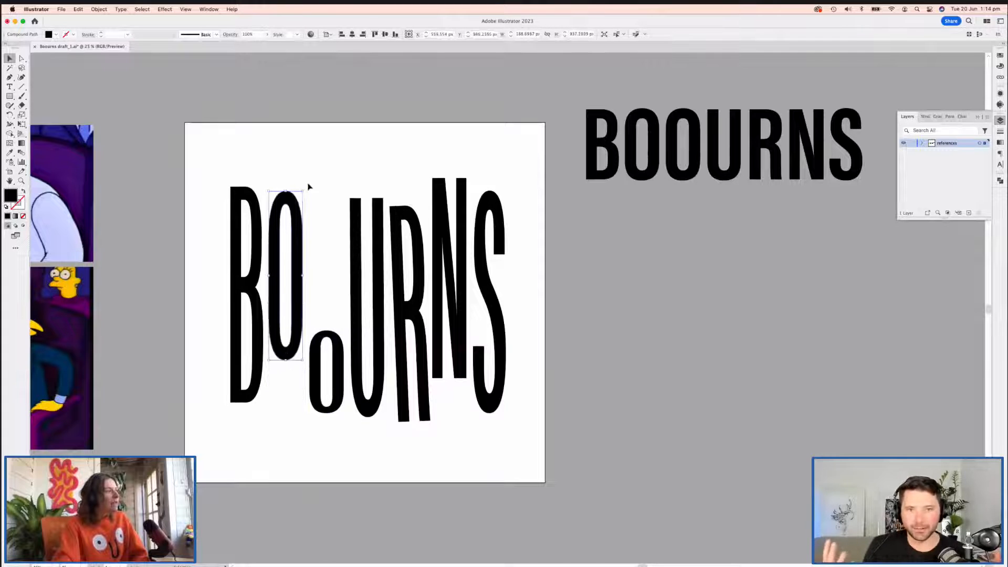
Step: Stack the small O beneath the first O, tilting the small one clockwise and the raised upper one slightly counterclockwise
left_click_drag(305, 187, 315, 190)
left_click_drag(305, 225, 307, 216)
left_click_drag(326, 356, 282, 342)
left_click(283, 343)
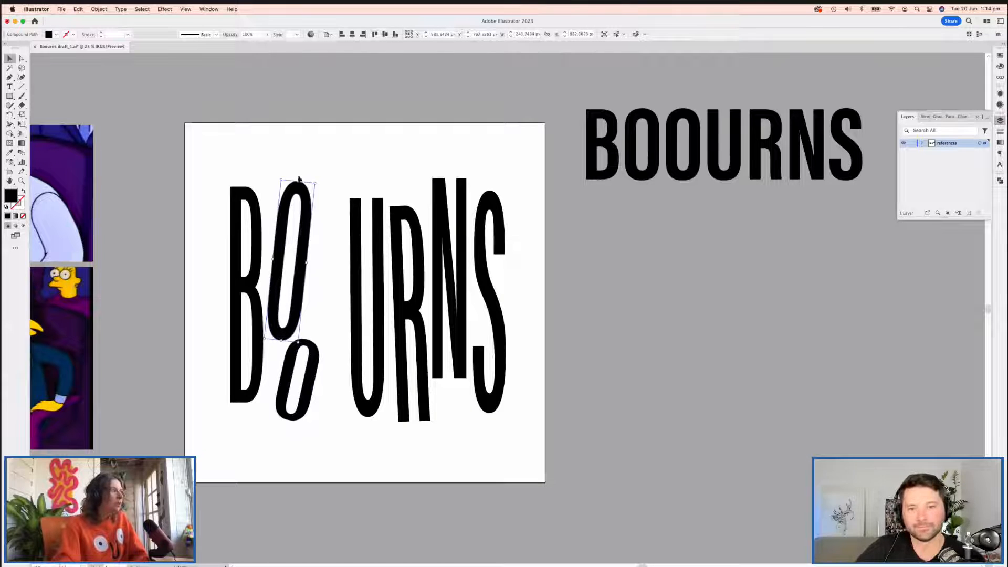
left_click_drag(301, 178, 282, 177)
left_click_drag(290, 263, 286, 250)
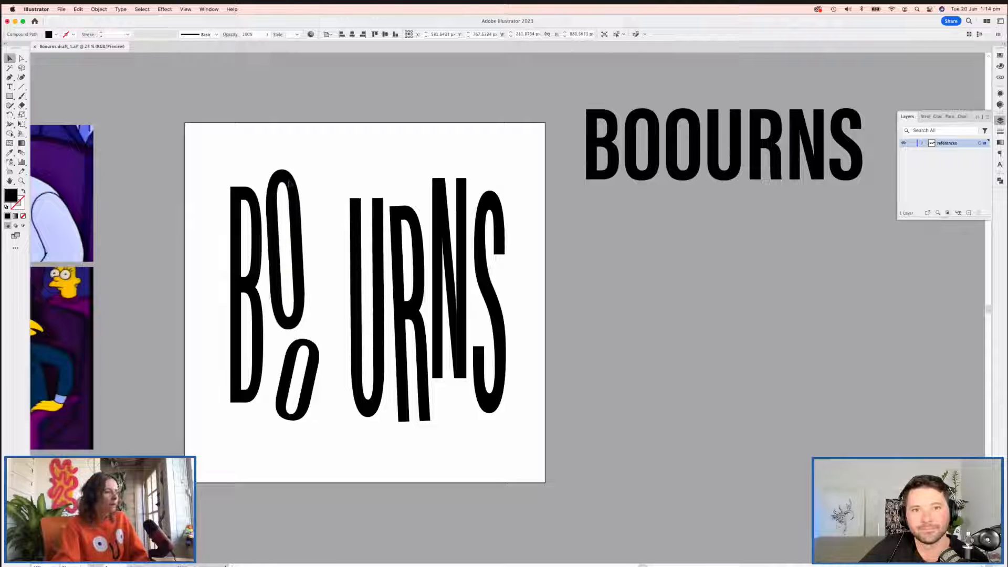
left_click_drag(305, 368, 300, 364)
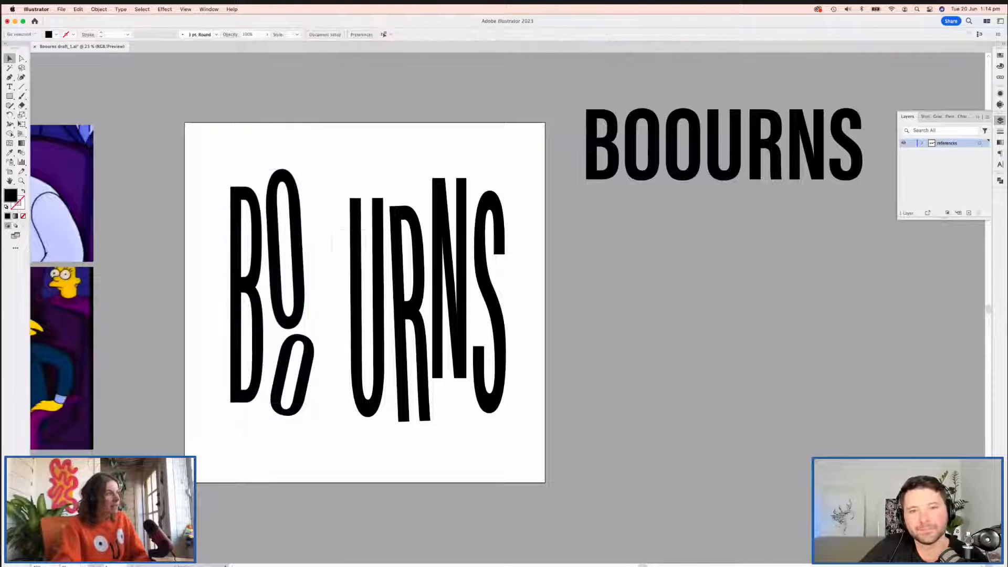
Step: Move the U, R, N and S together leftward and slightly up to close the gap beside the stacked Os
left_click(488, 299)
mouse_move(488, 299)
left_mouse_down()
mouse_move(457, 292)
mouse_move(495, 293)
left_mouse_up()
key("cmd+a")
left_click(517, 323)
left_click_drag(354, 244, 349, 244)
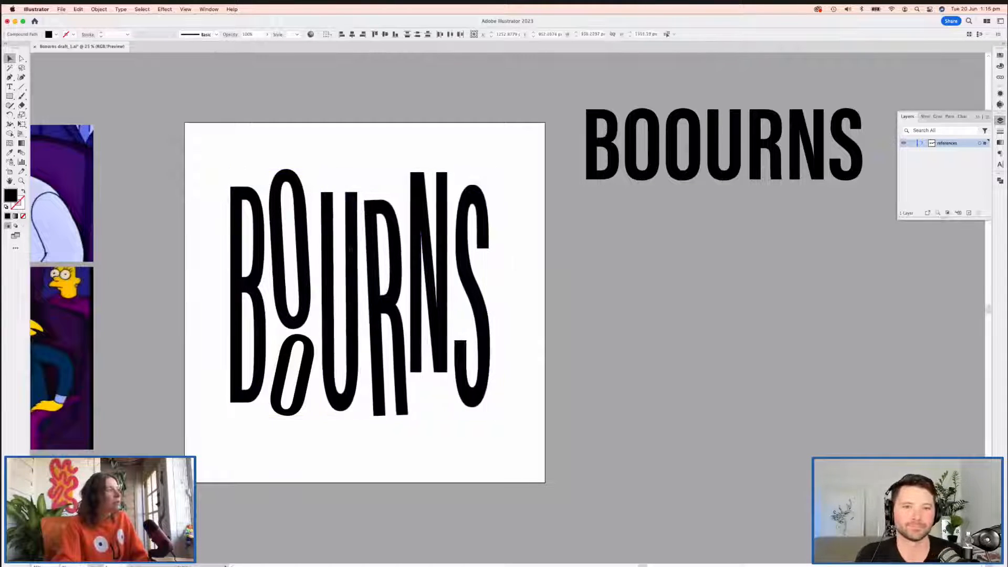
Step: Lower the S slightly and shift the whole lettering to the centre of the artboard
left_click(491, 255)
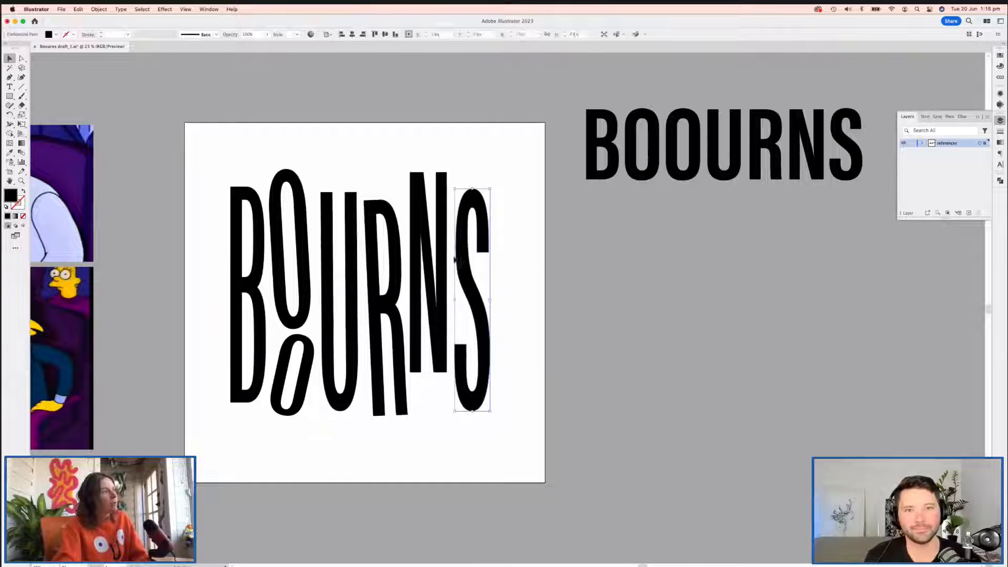
left_click_drag(476, 305, 447, 324)
left_click(279, 250)
left_click_drag(278, 241, 284, 245)
left_click(434, 348)
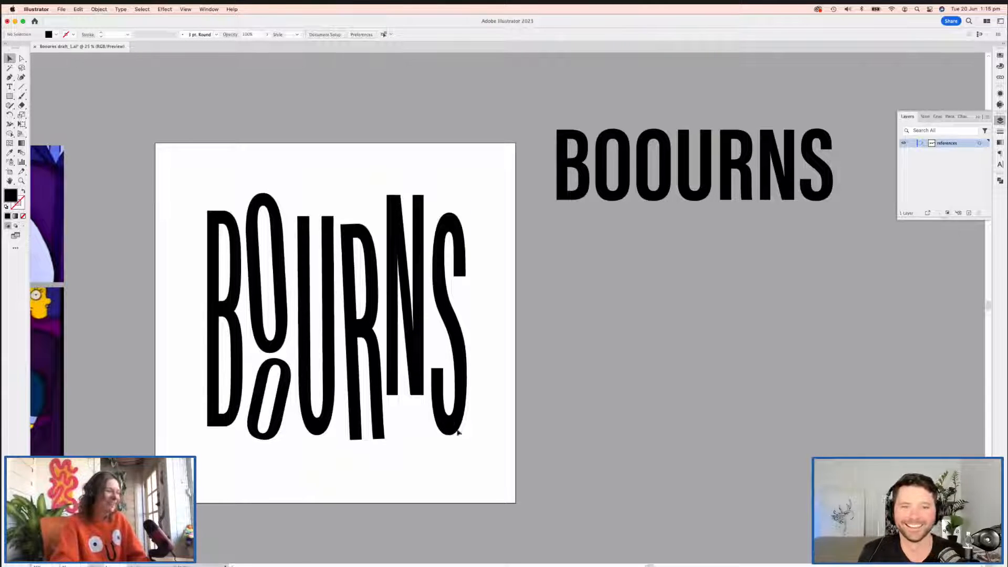
Step: Shorten the N further, keeping it raised near the top, and lower the S slightly beside it
left_click(412, 392)
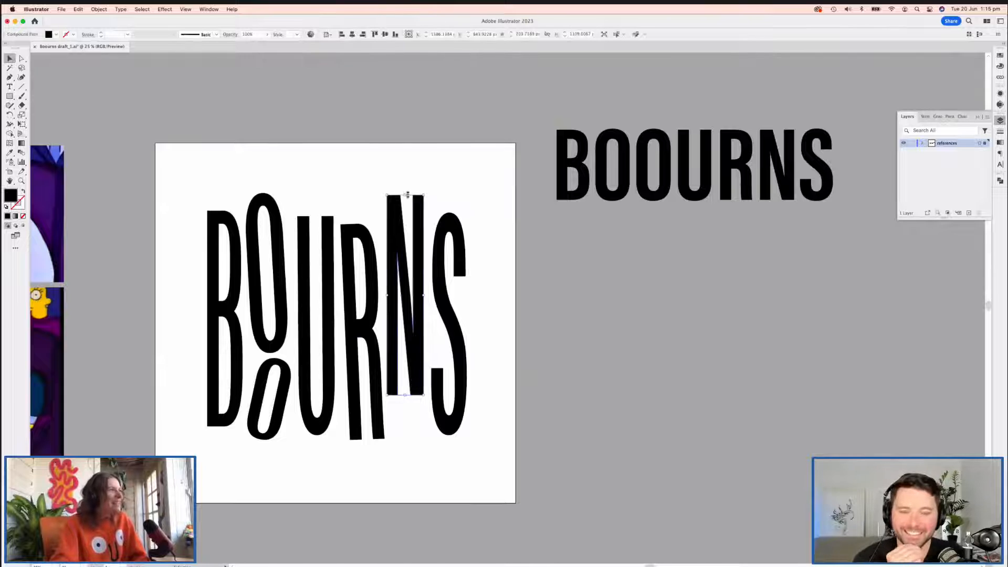
left_click_drag(405, 195, 406, 208)
left_click_drag(421, 344, 450, 328)
left_click(500, 243)
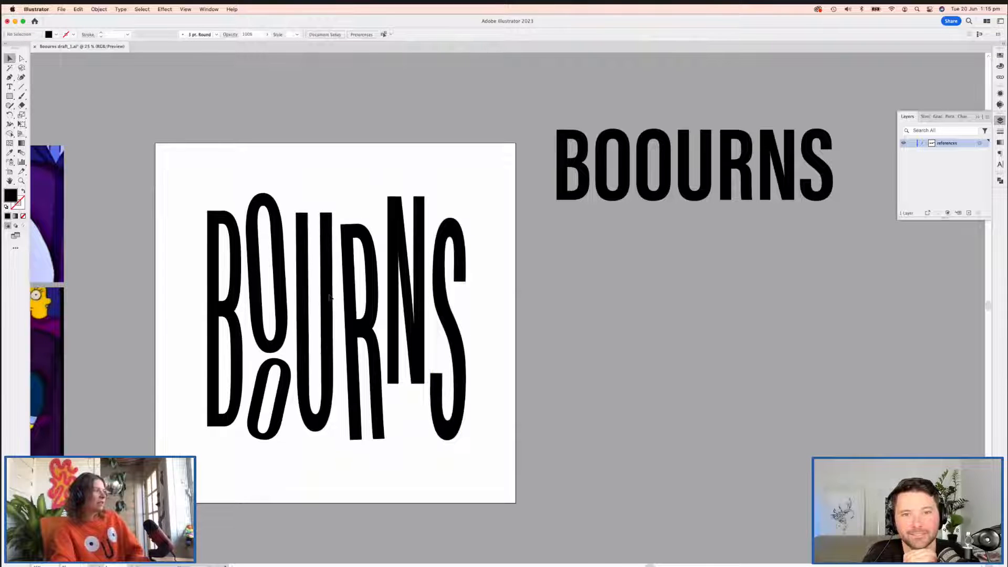
Step: Nudge the U and both stacked Os slightly upward to balance the spacing between them
left_click_drag(334, 300, 284, 294)
left_click_drag(289, 397, 288, 393)
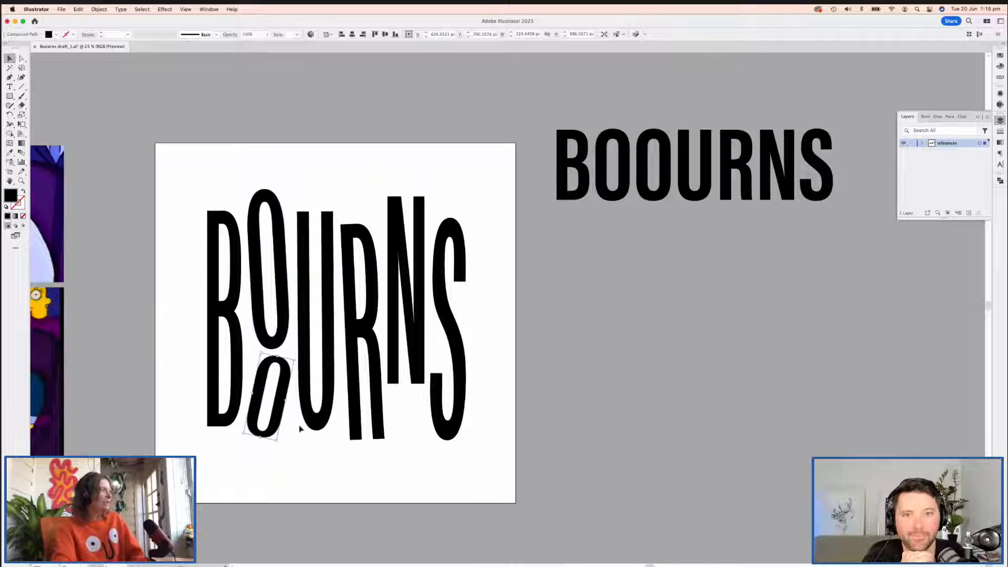
left_click(331, 393)
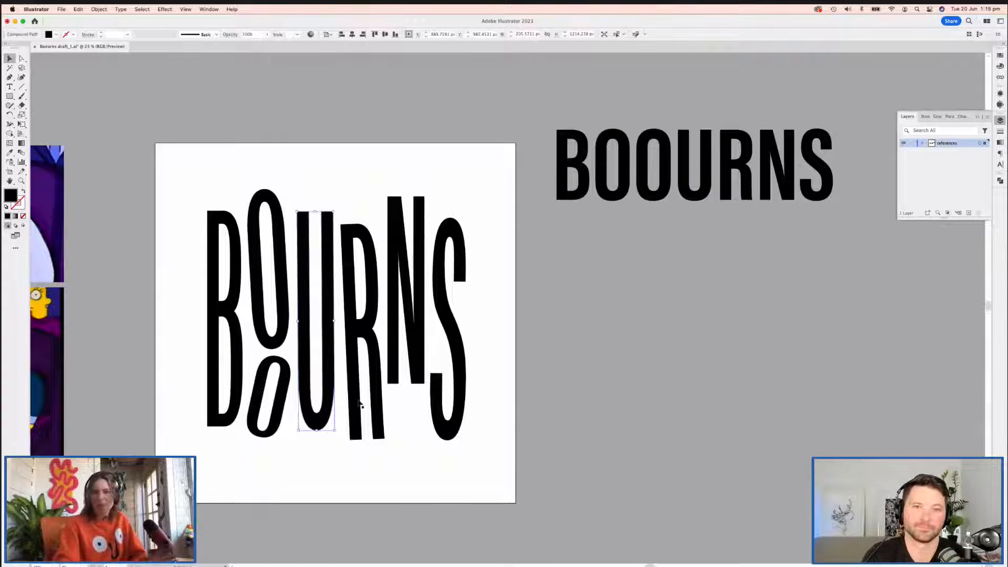
left_click(394, 420)
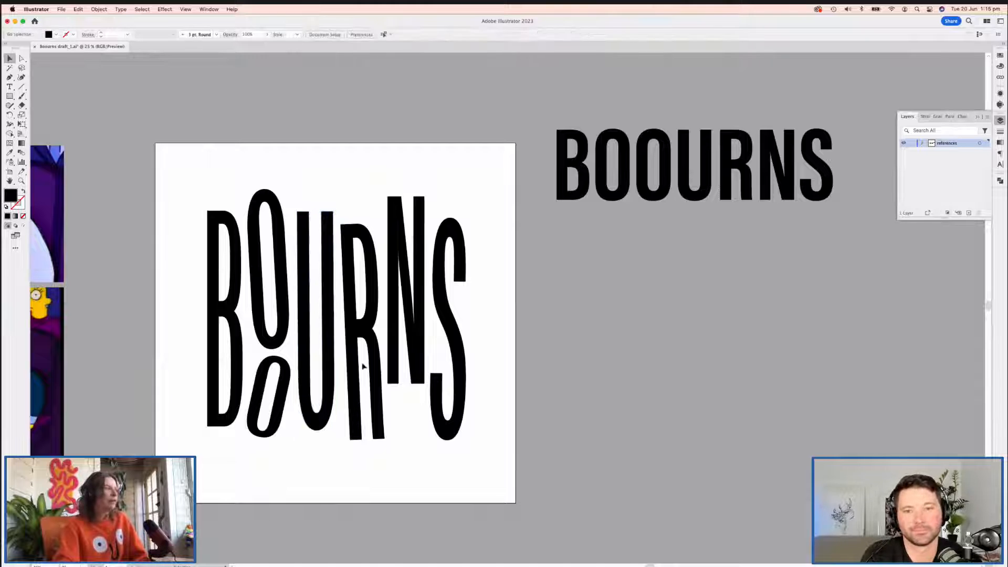
Step: Nudge the R and the small lower O slightly rightward to even out the letter spacing
left_click(382, 356)
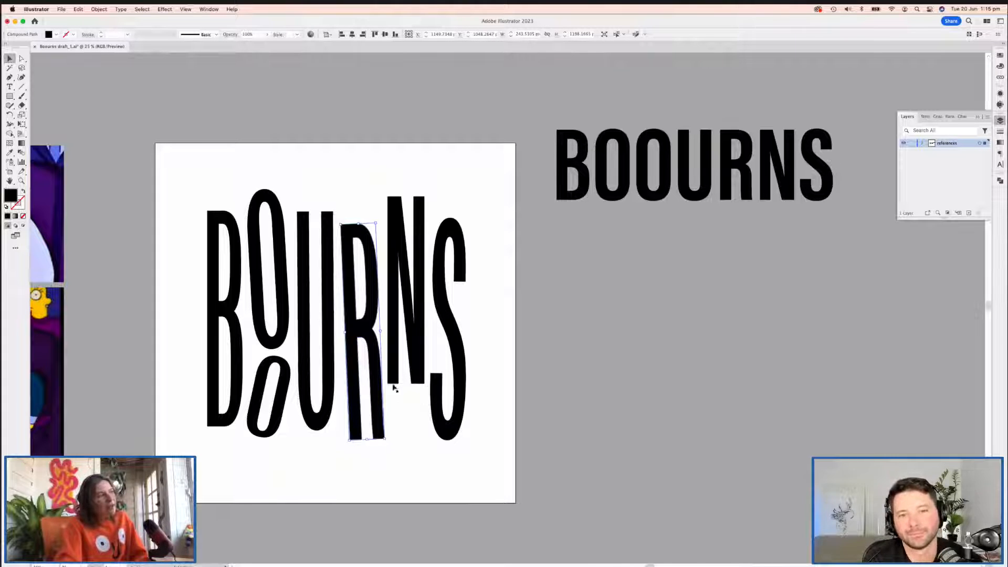
left_click(386, 401)
left_click_drag(378, 395, 378, 395)
left_click(411, 400)
left_click(270, 396)
left_click_drag(287, 373, 288, 373)
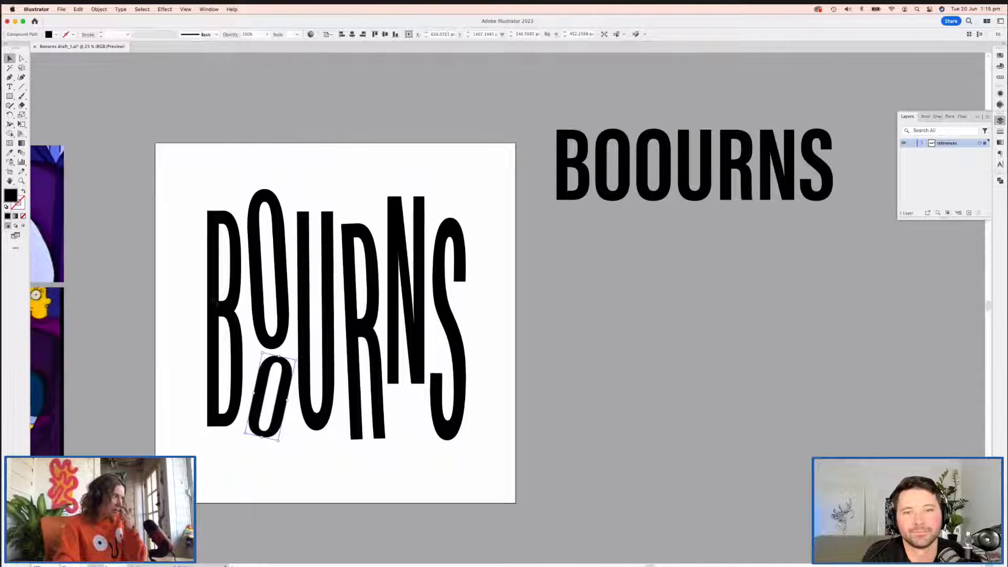
left_click(247, 331)
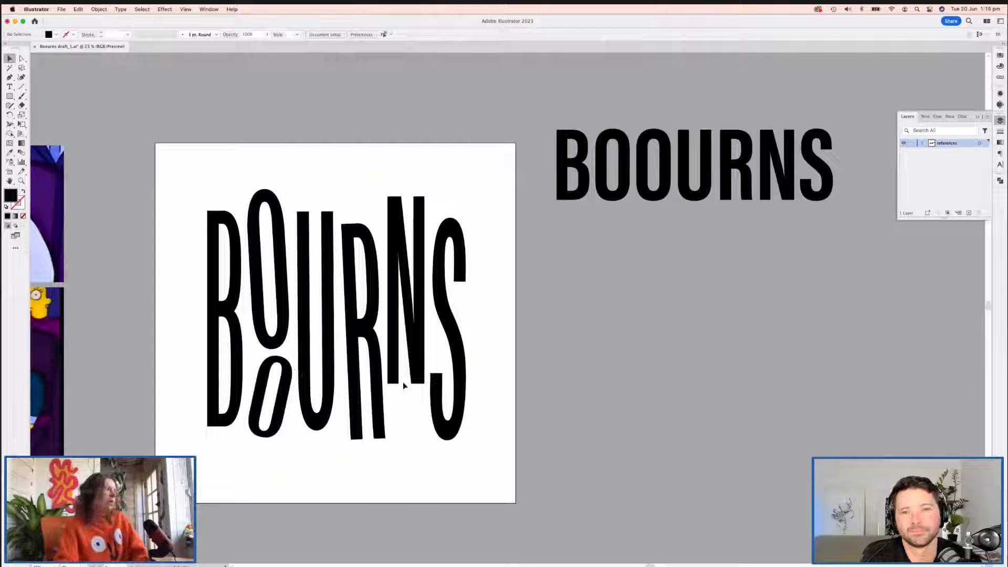
Step: Shorten the U's right stem by lowering its top anchor points, and raise the R slightly
left_click(423, 240)
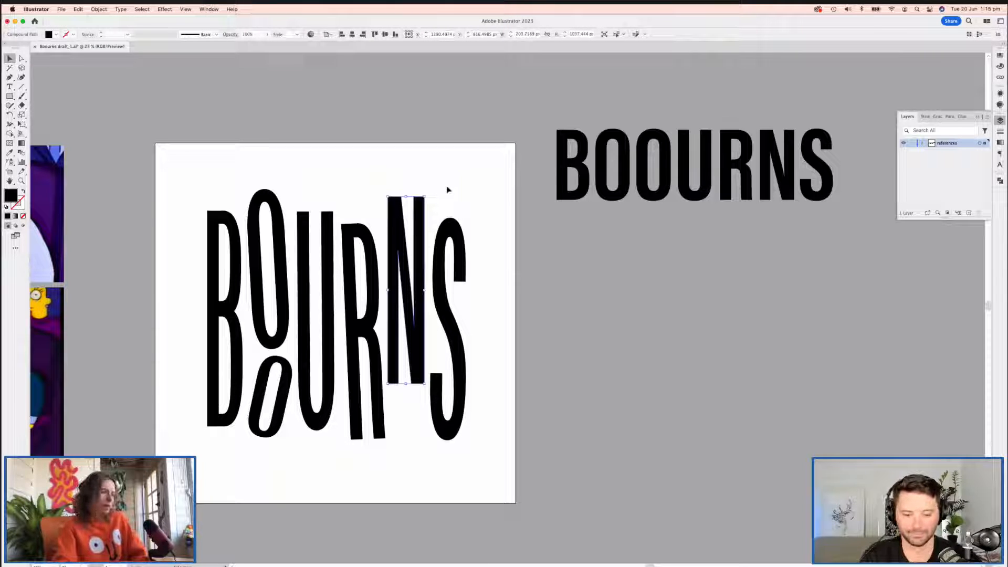
left_click(327, 215)
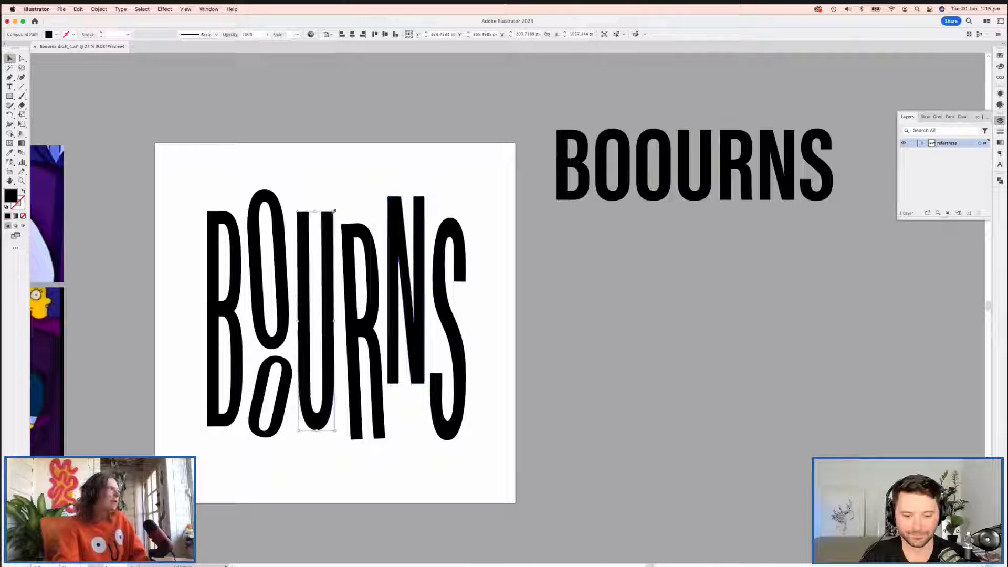
key("a")
left_click_drag(322, 211, 335, 249)
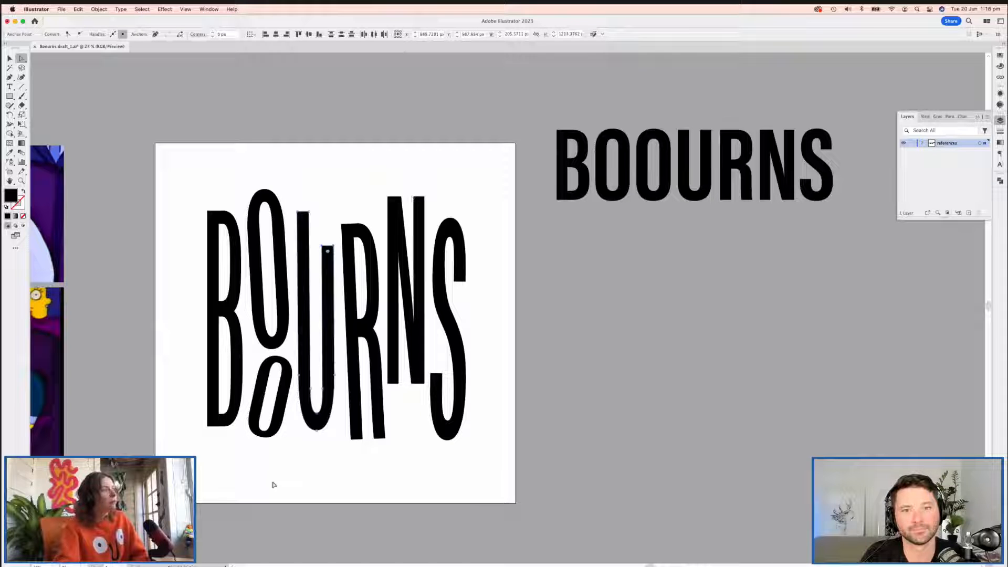
left_click(429, 462)
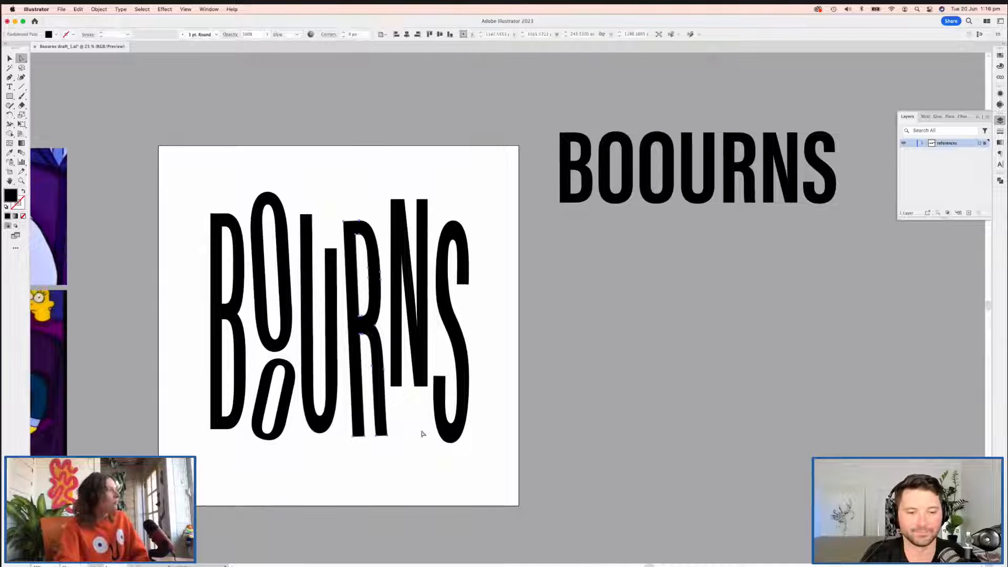
key("v")
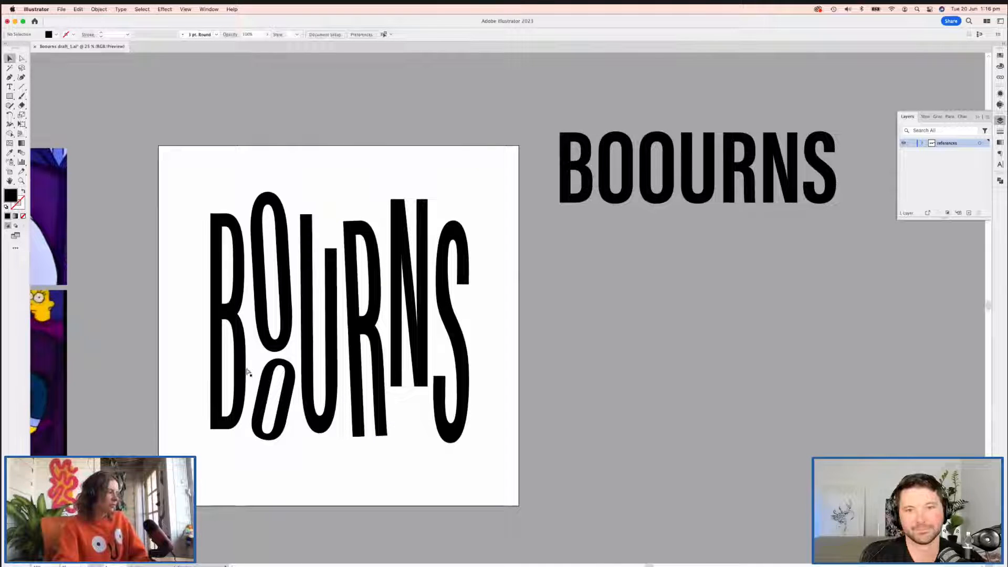
Step: Tilt the B slightly clockwise and select all the letters on the artboard
left_click(242, 339)
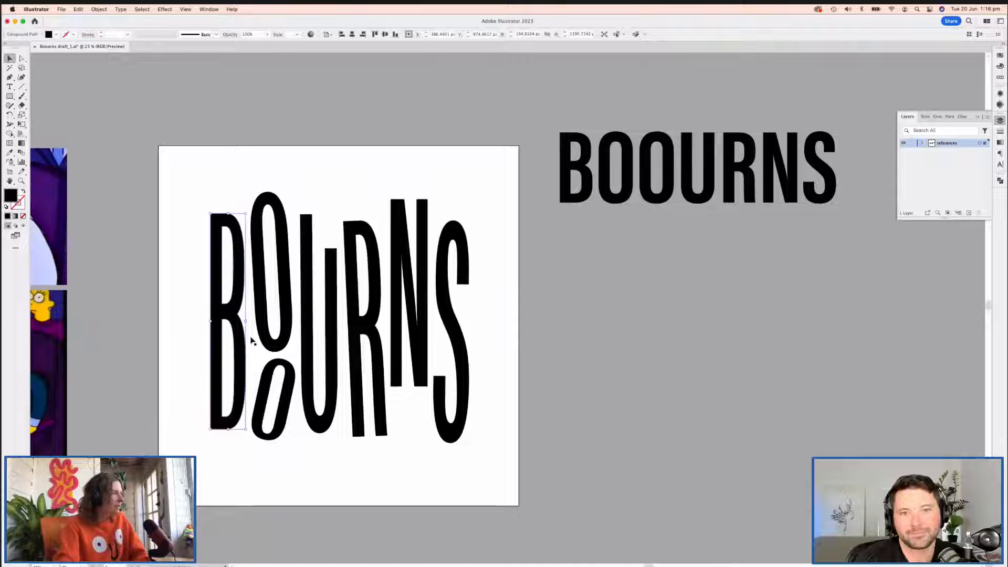
left_click_drag(249, 433, 245, 434)
left_click(252, 457)
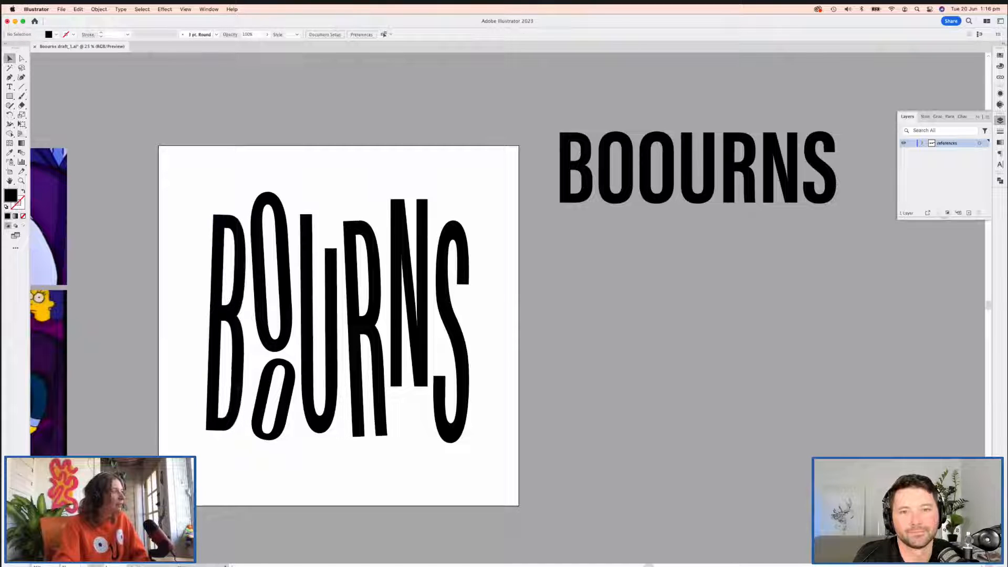
key("super+a")
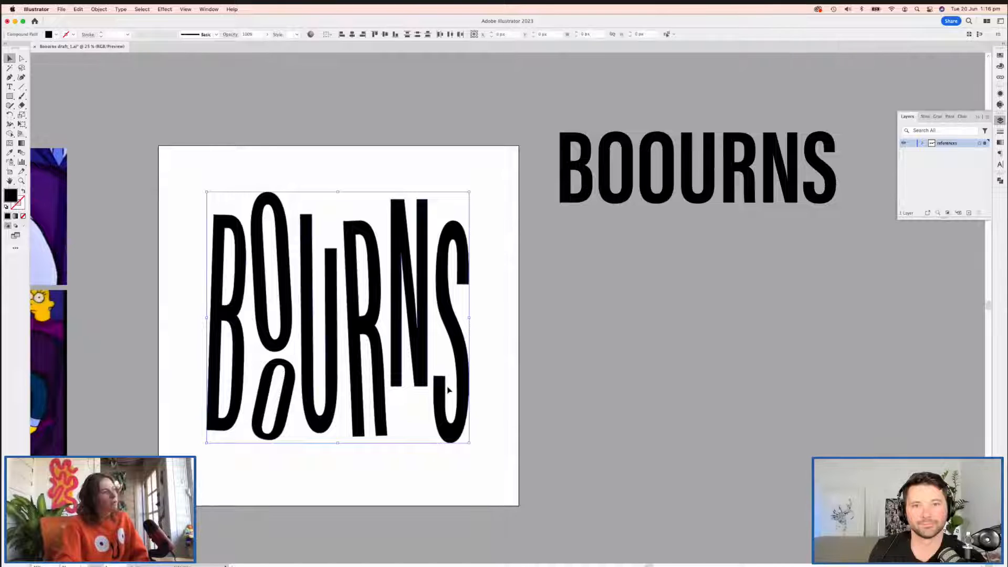
Step: Duplicate the complete stretched BOOURNS lettering from the artboard to the empty area directly below the original typed word
left_click(452, 452)
scroll(452, 453, "right", 3)
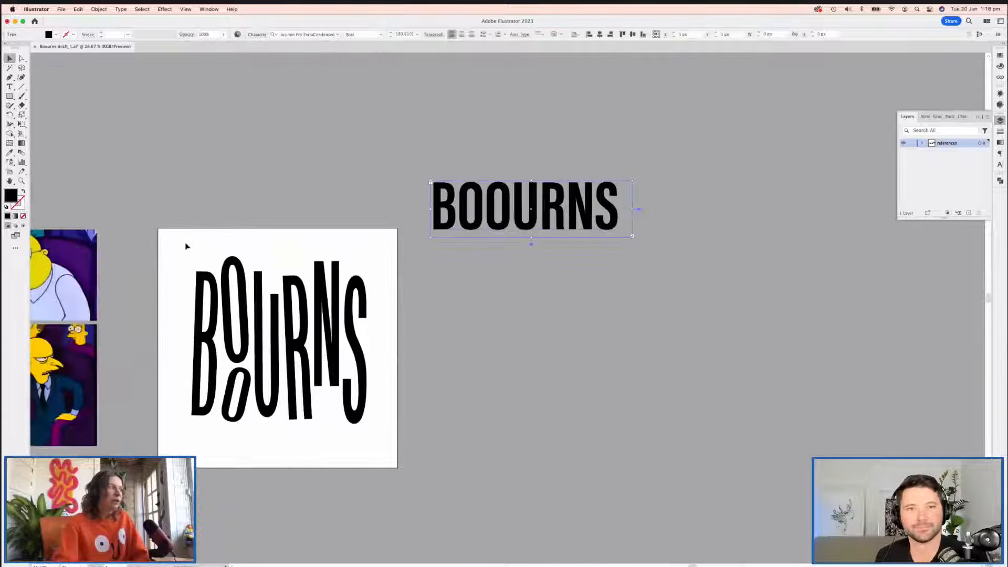
left_click_drag(187, 245, 373, 434)
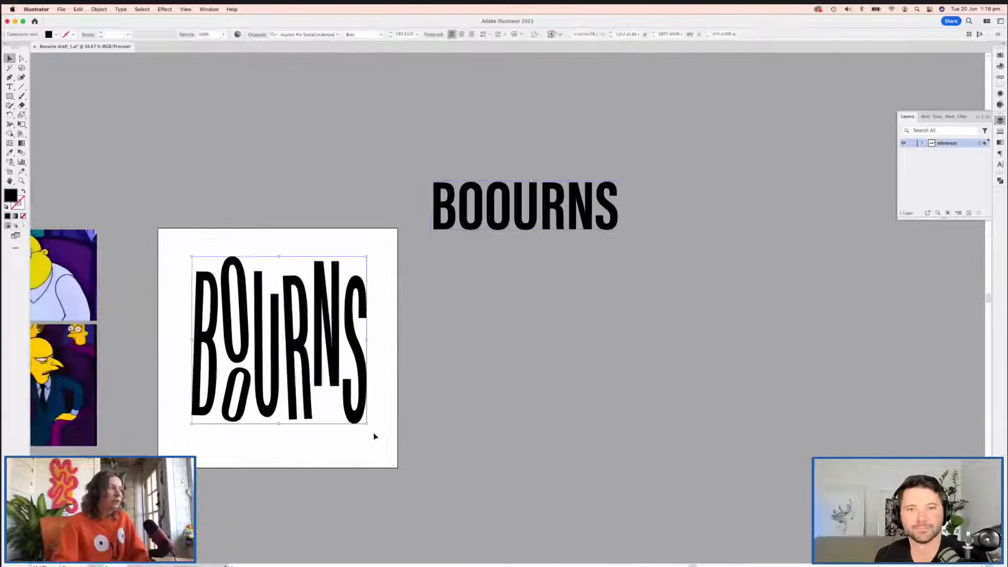
left_click_drag(337, 339, 582, 326)
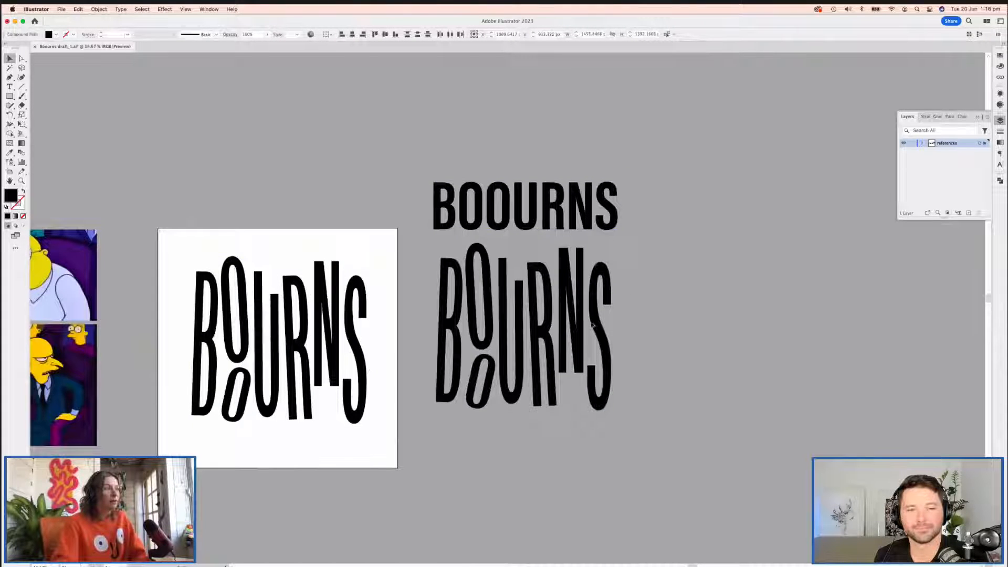
left_click_drag(631, 364, 676, 375)
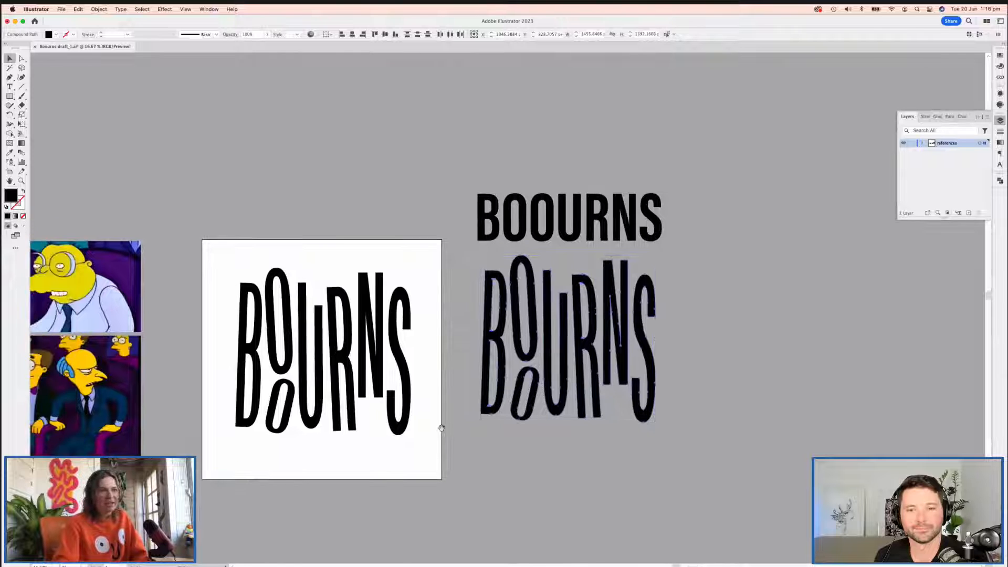
left_click(412, 372)
key("super+equal")
left_click_drag(387, 411, 438, 366)
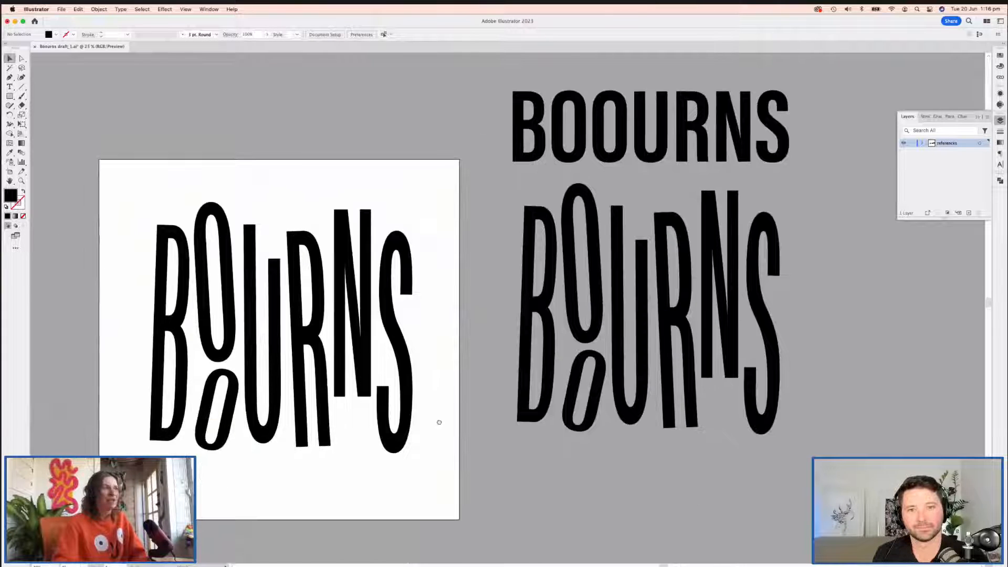
scroll(438, 422, "up", 1)
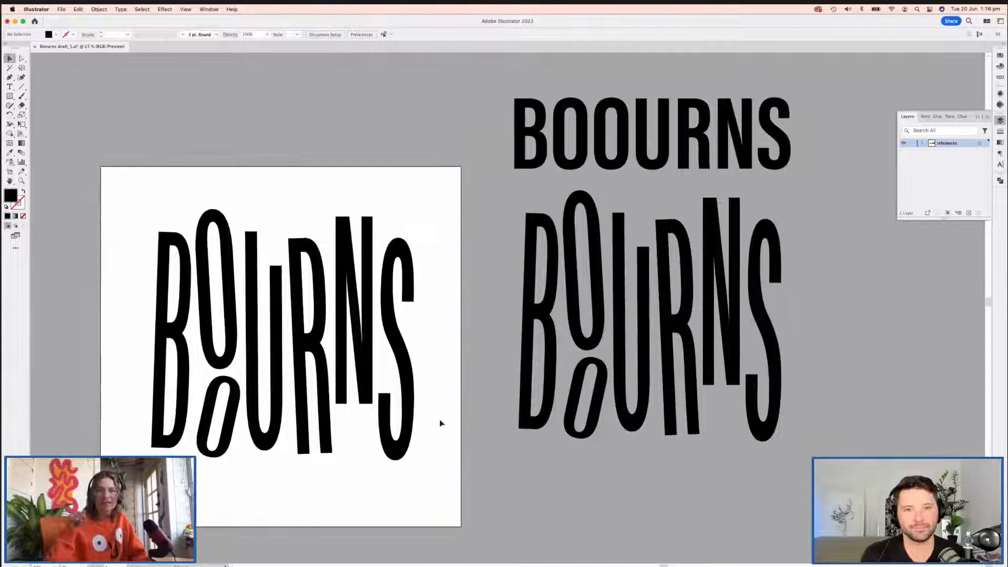
Step: Examine the artboard lettering letter by letter, comparing it with the duplicate and the original BOOURNS text
scroll(311, 363, "left", 5)
scroll(310, 359, "down", 2)
left_click(308, 355)
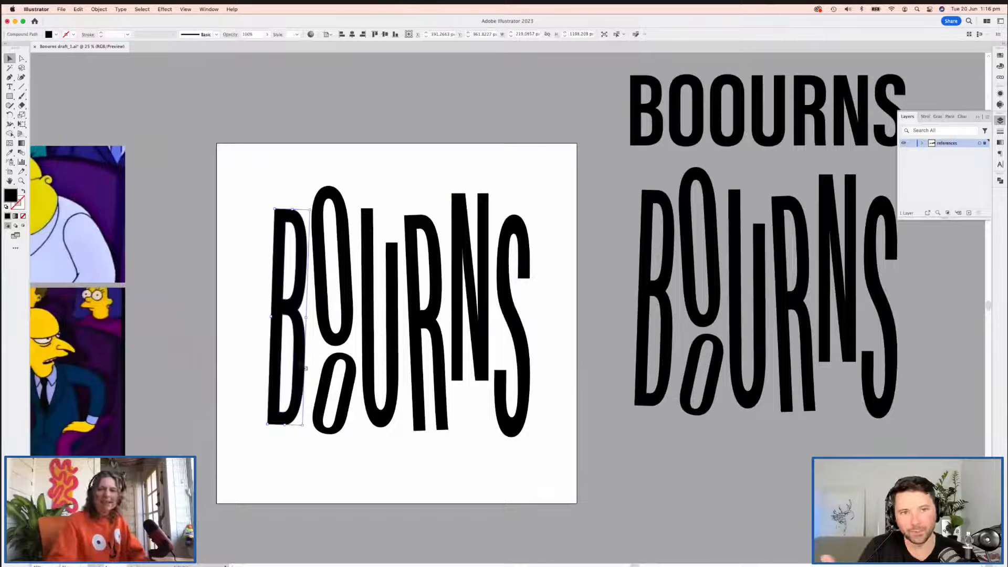
scroll(515, 403, "up", 3)
scroll(515, 402, "right", 2)
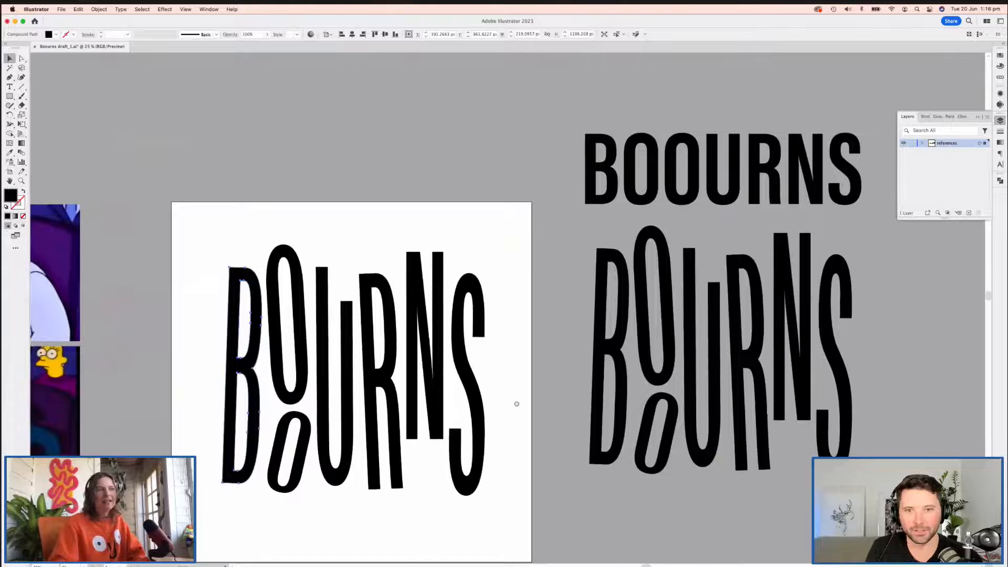
scroll(603, 282, "right", 4)
scroll(603, 281, "up", 2)
left_click(609, 221)
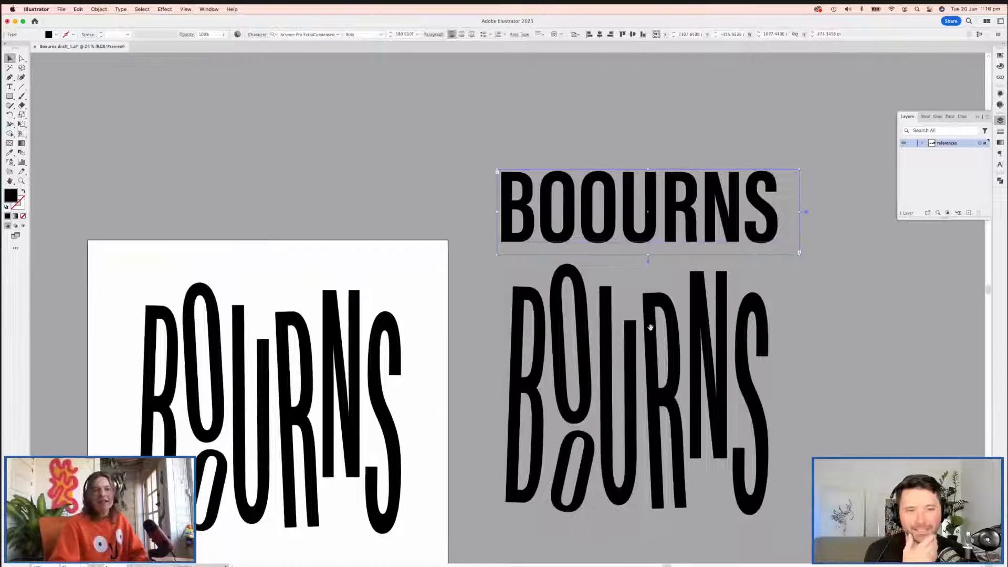
scroll(650, 327, "down", 3)
scroll(650, 327, "left", 1)
scroll(643, 317, "left", 2)
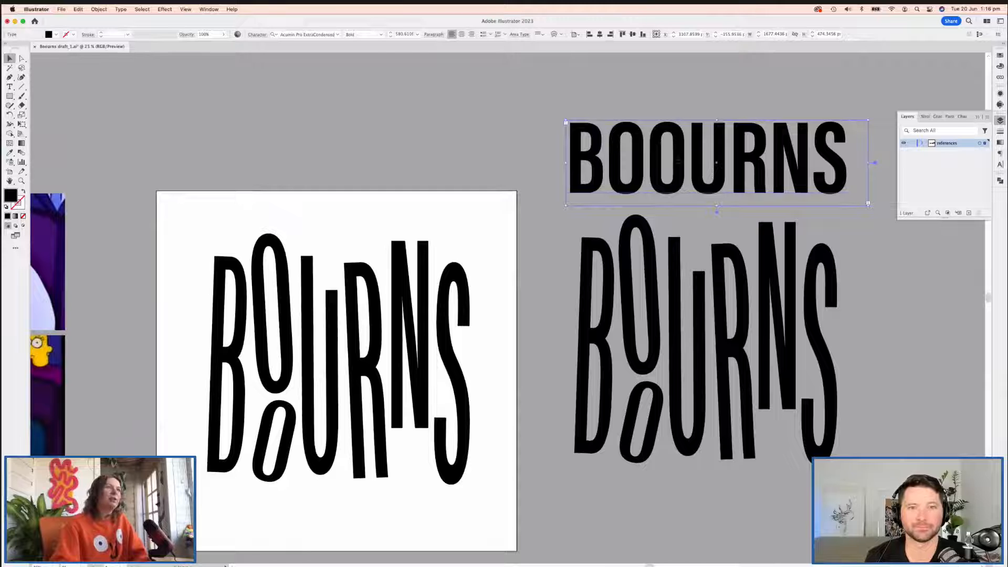
scroll(519, 258, "right", 2)
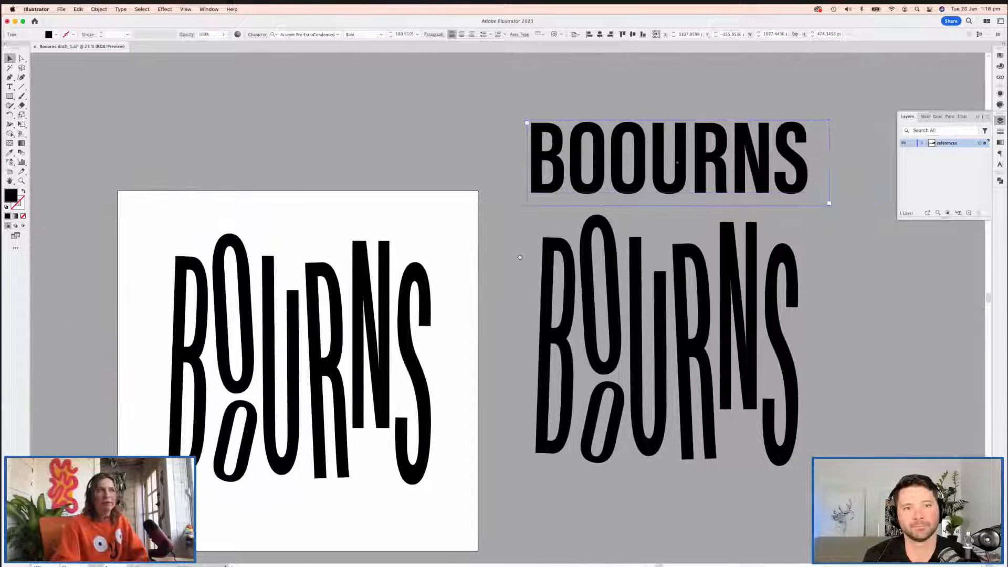
scroll(535, 341, "left", 4)
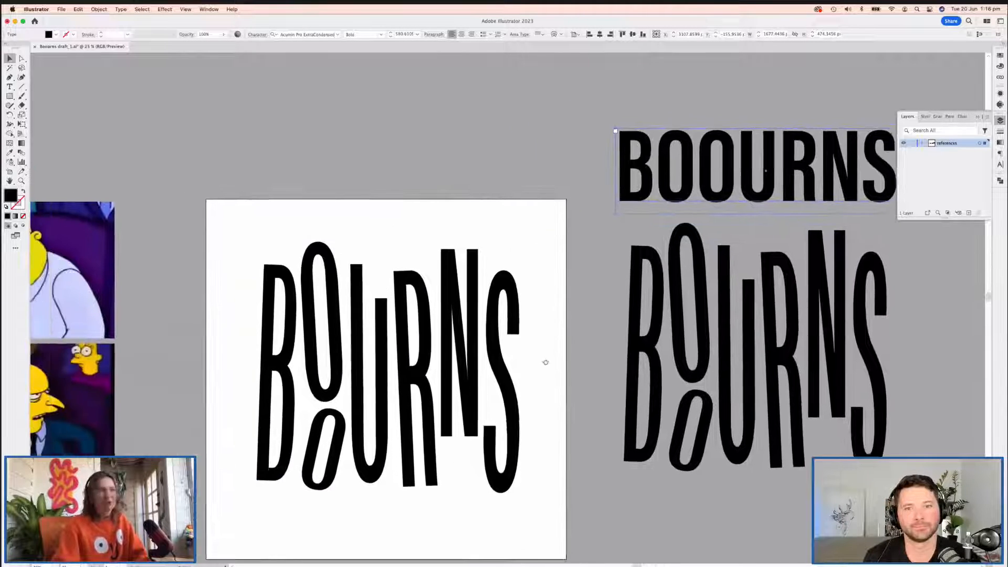
scroll(525, 341, "down", 3)
left_click(446, 322)
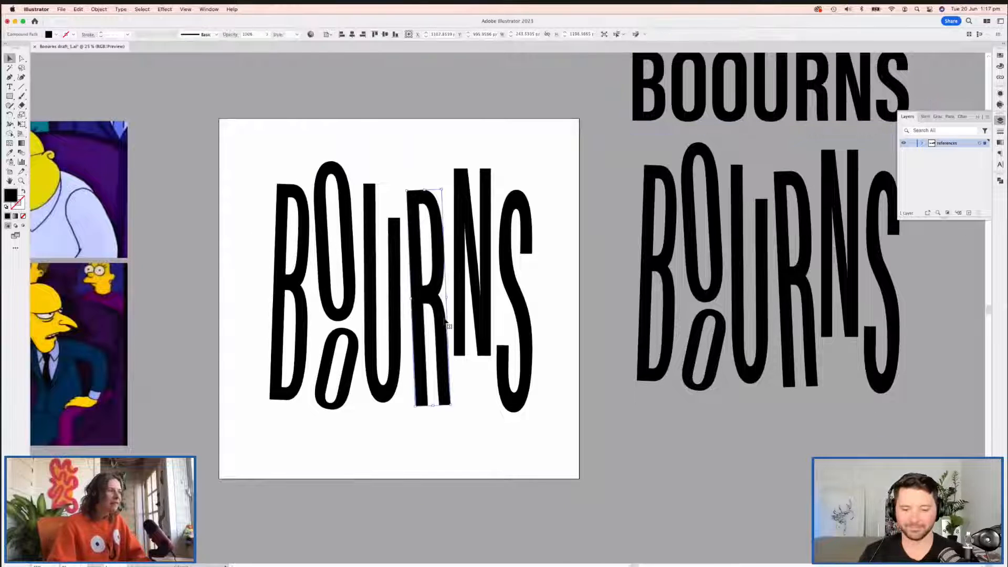
scroll(446, 321, "up", 2)
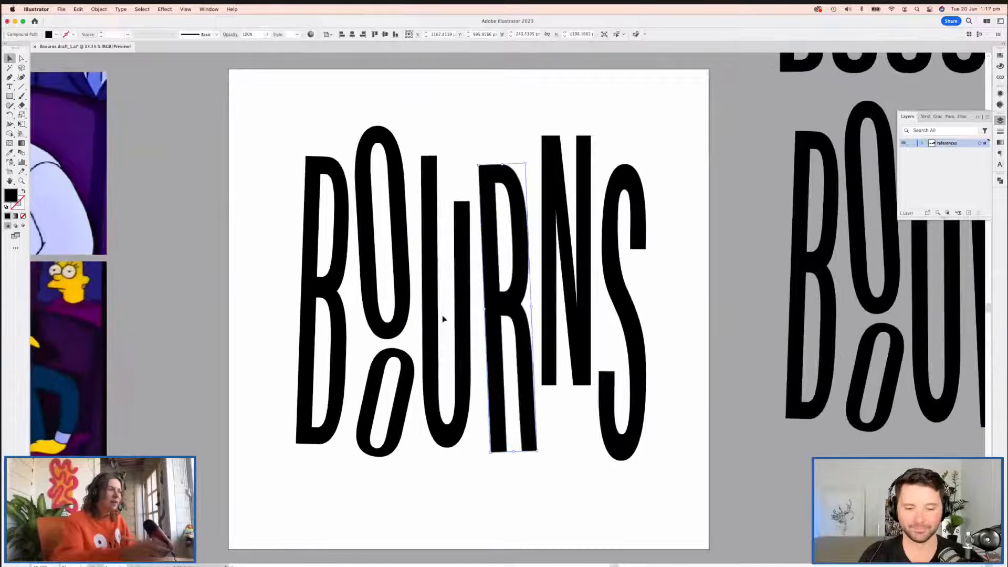
scroll(443, 319, "right", 2)
scroll(479, 326, "left", 4)
Step: Redraw the outer edge of the B's lower bowl freehand with the Pencil tool so it bulges outward
left_click(390, 340)
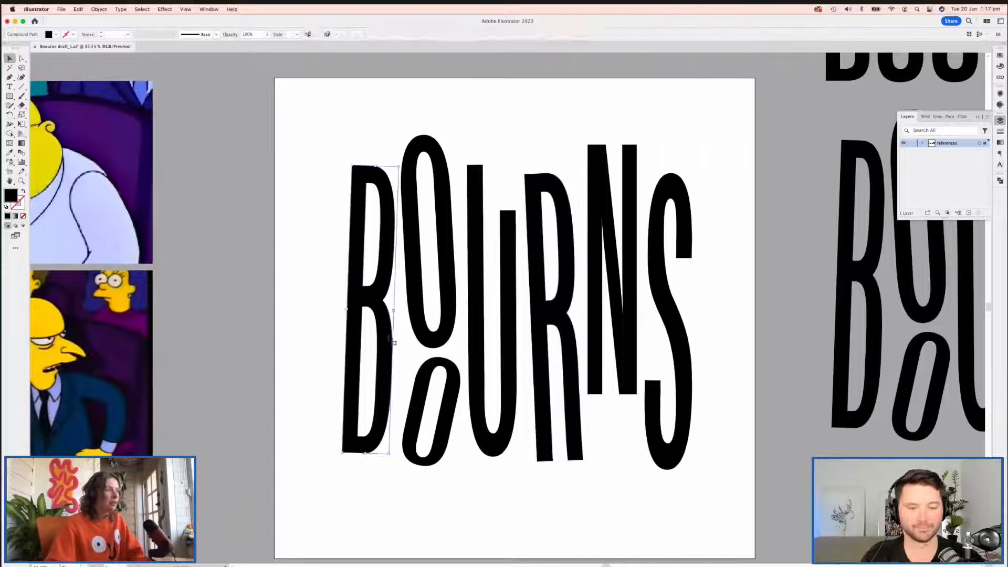
left_click(389, 339)
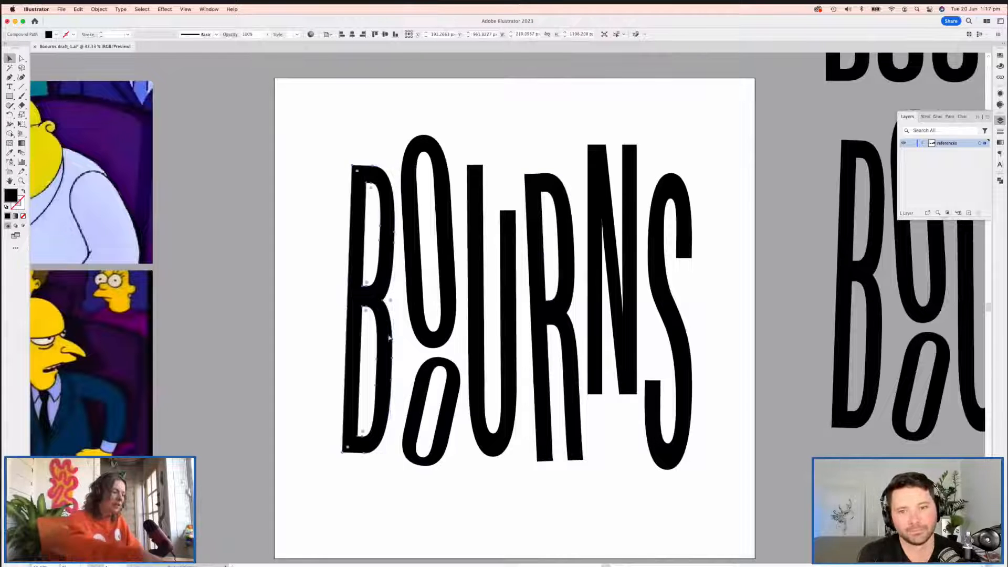
scroll(389, 338, "up", 3)
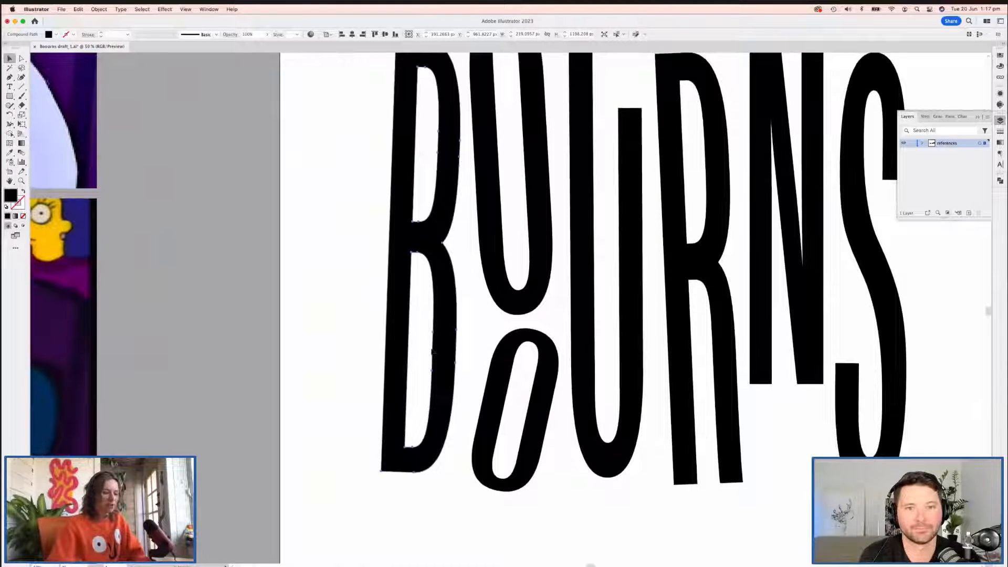
left_click_drag(560, 319, 487, 266)
left_click_drag(556, 315, 598, 280)
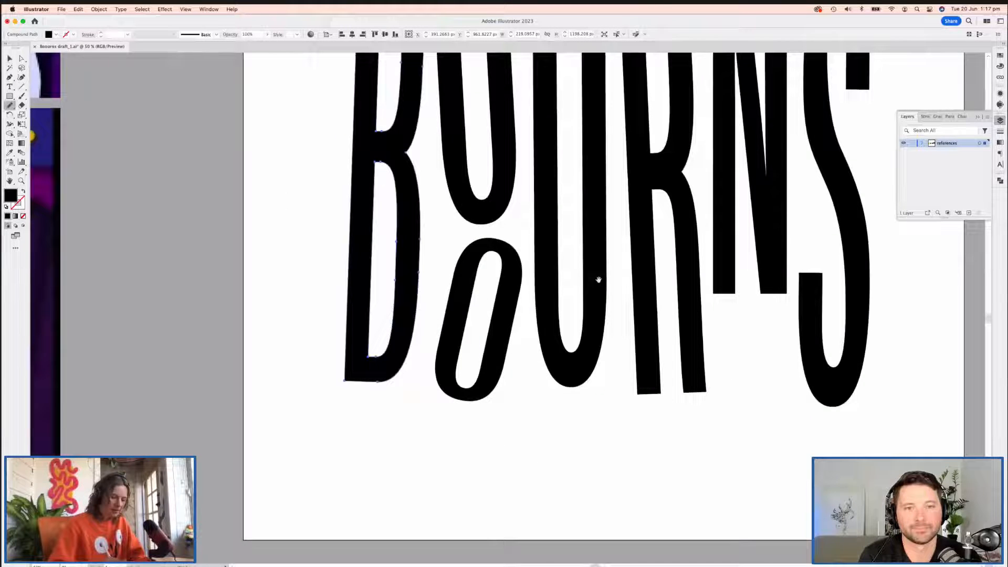
left_click_drag(599, 280, 606, 293)
mouse_move(415, 167)
left_mouse_down()
mouse_move(443, 243)
mouse_move(420, 360)
left_mouse_up()
Step: Redraw the B's upper and lower left corners with soft curves and give the stem's outer edge a hand-drawn wobble
scroll(510, 265, "up", 5)
mouse_move(451, 171)
left_mouse_down()
mouse_move(438, 172)
mouse_move(419, 259)
left_mouse_up()
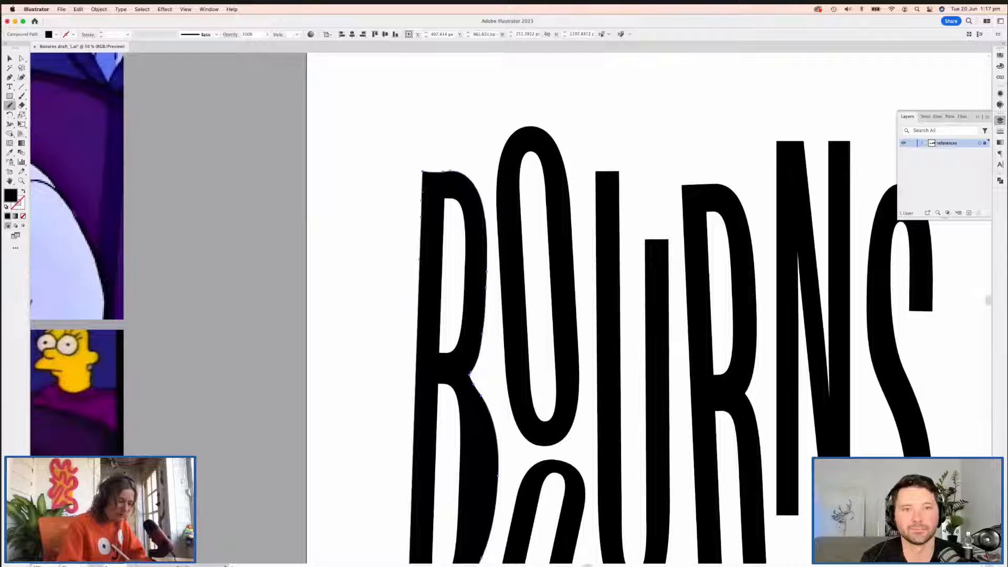
mouse_move(439, 170)
left_mouse_down()
mouse_move(423, 182)
mouse_move(420, 244)
left_mouse_up()
scroll(423, 236, "down", 3)
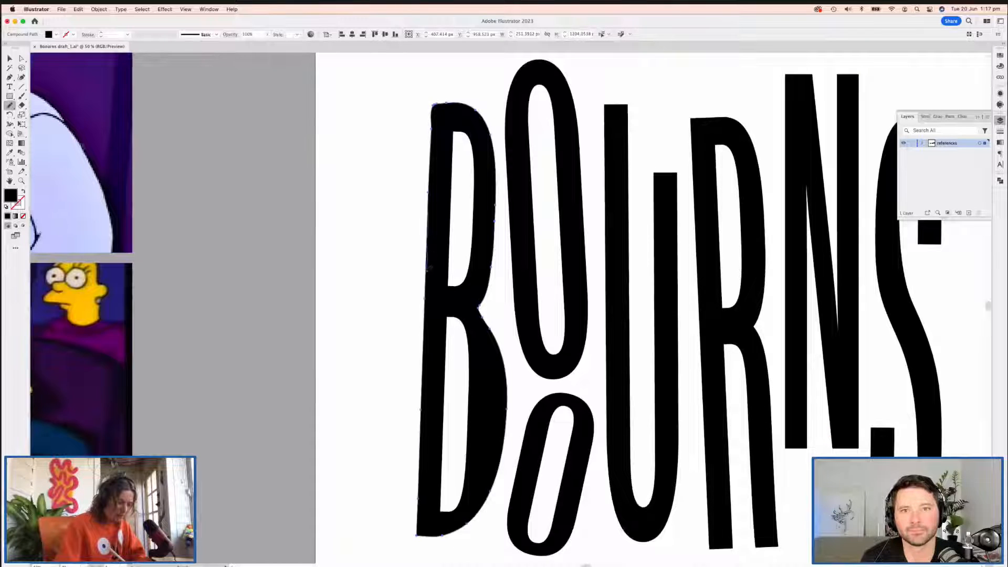
scroll(471, 227, "down", 5)
scroll(471, 228, "down", 3)
mouse_move(431, 287)
left_mouse_down()
mouse_move(428, 352)
mouse_move(440, 355)
left_mouse_up()
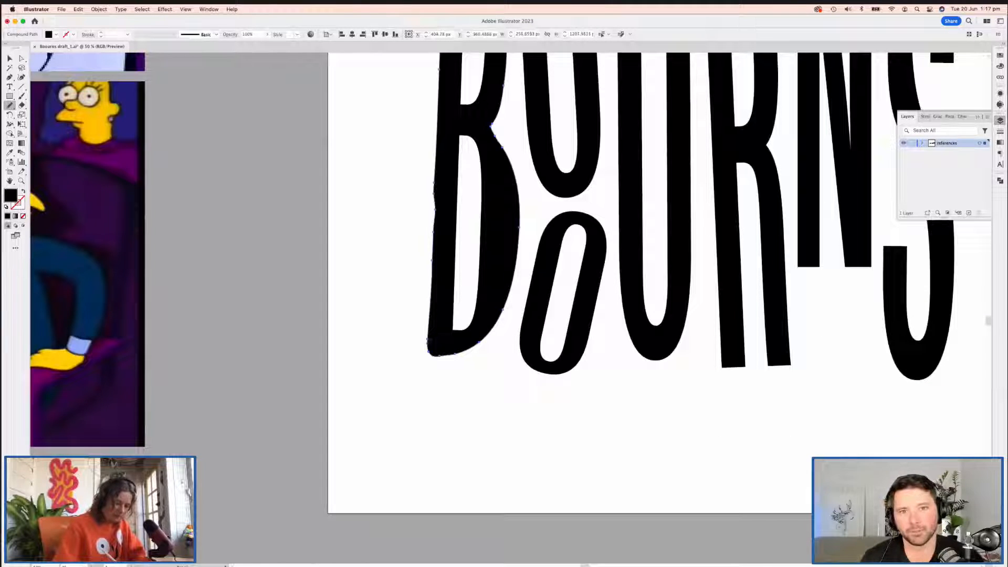
scroll(556, 355, "up", 3)
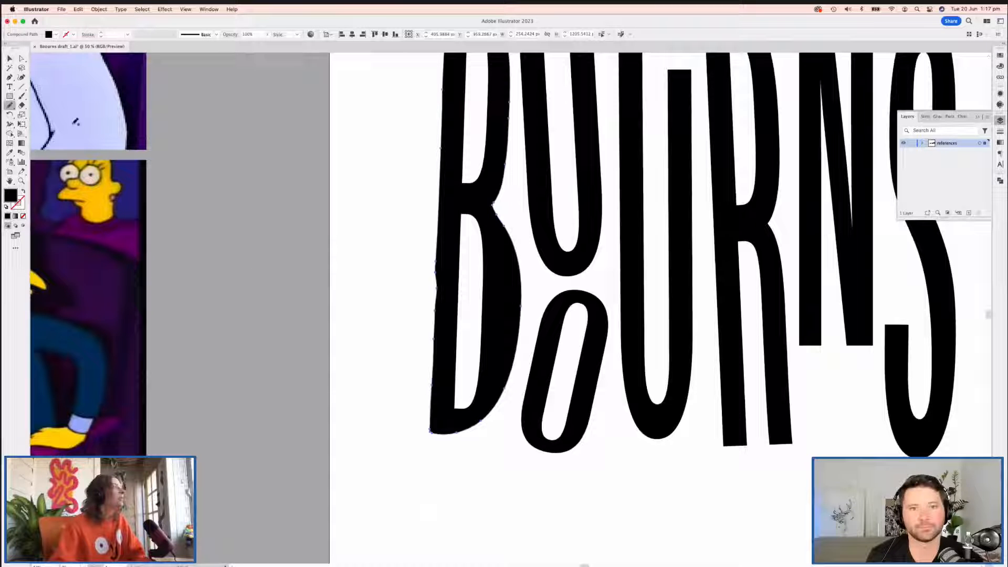
Step: Redraw the B's lower counter with the Pencil tool, giving it a curved top, a wider bowl side and a rounded base
left_click(10, 105)
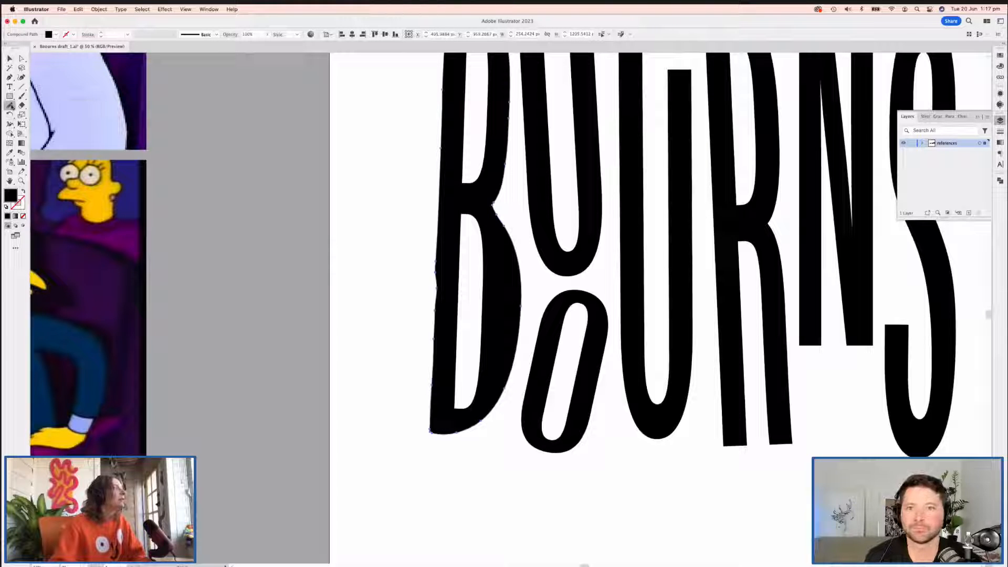
key("a")
left_click_drag(485, 295, 453, 272)
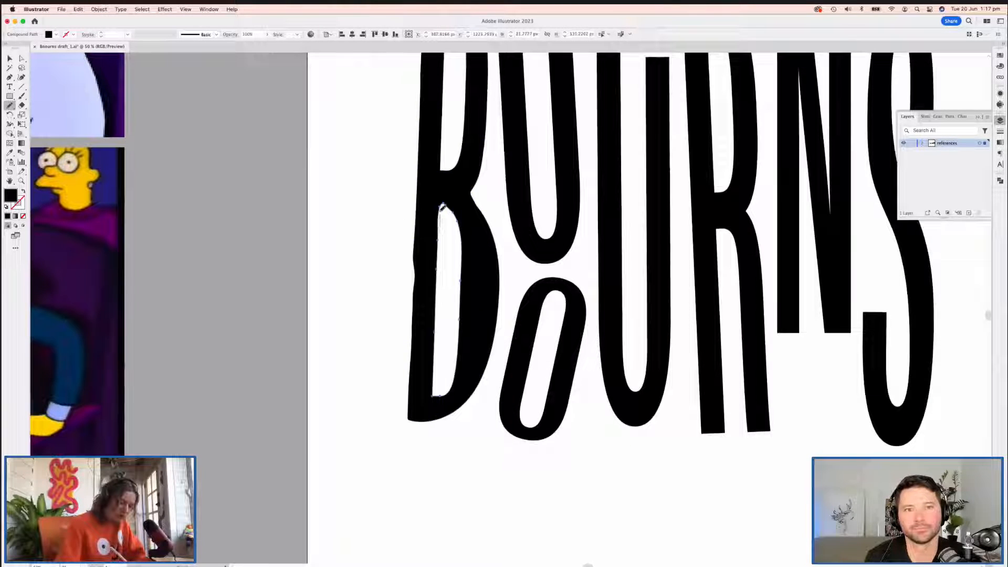
left_click_drag(443, 205, 460, 217)
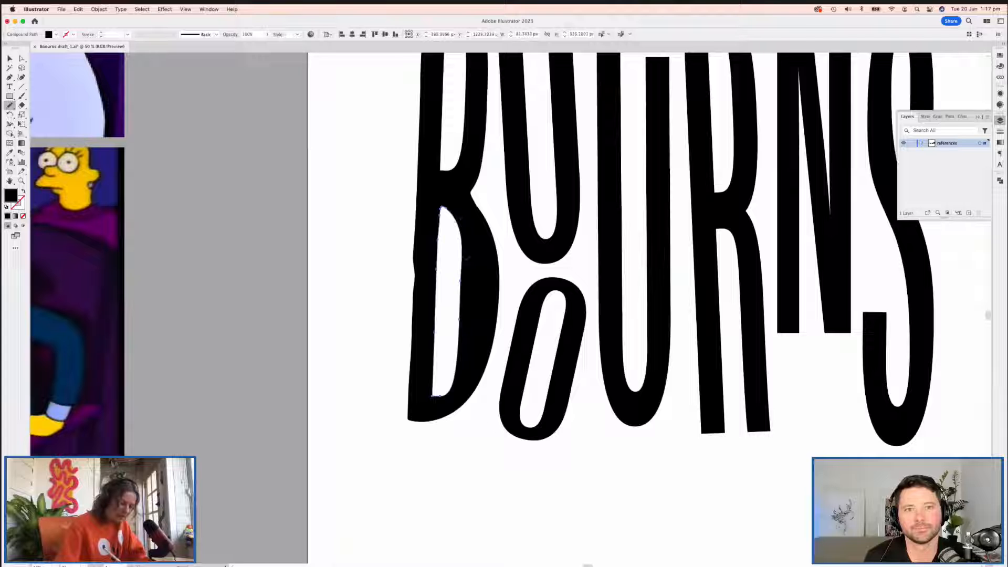
mouse_move(466, 260)
left_mouse_down()
mouse_move(459, 358)
mouse_move(436, 391)
left_mouse_up()
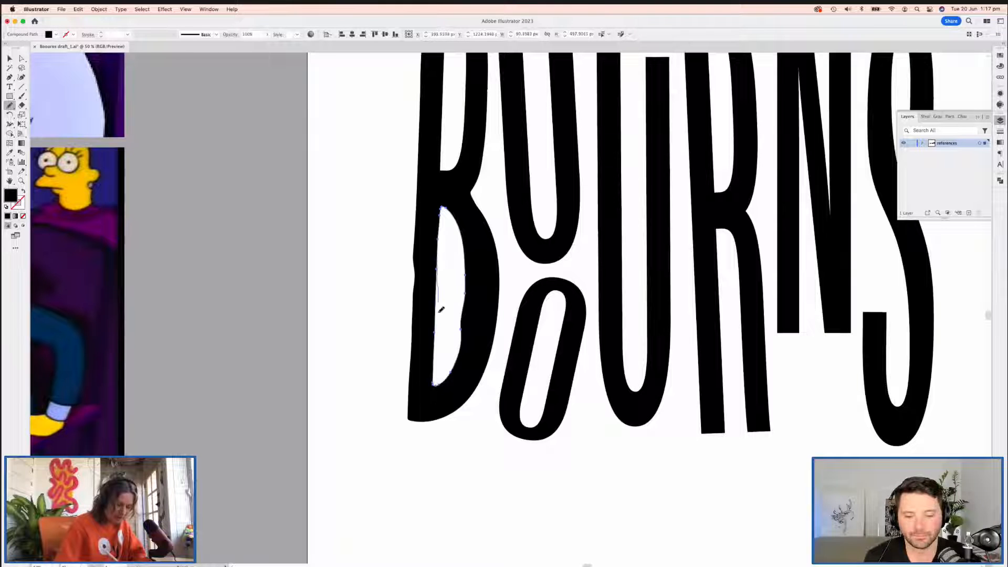
left_click_drag(473, 311, 471, 394)
Step: Redraw the top and bowl side of the B's upper counter with a softer hand-drawn edge
left_click(449, 260, "super")
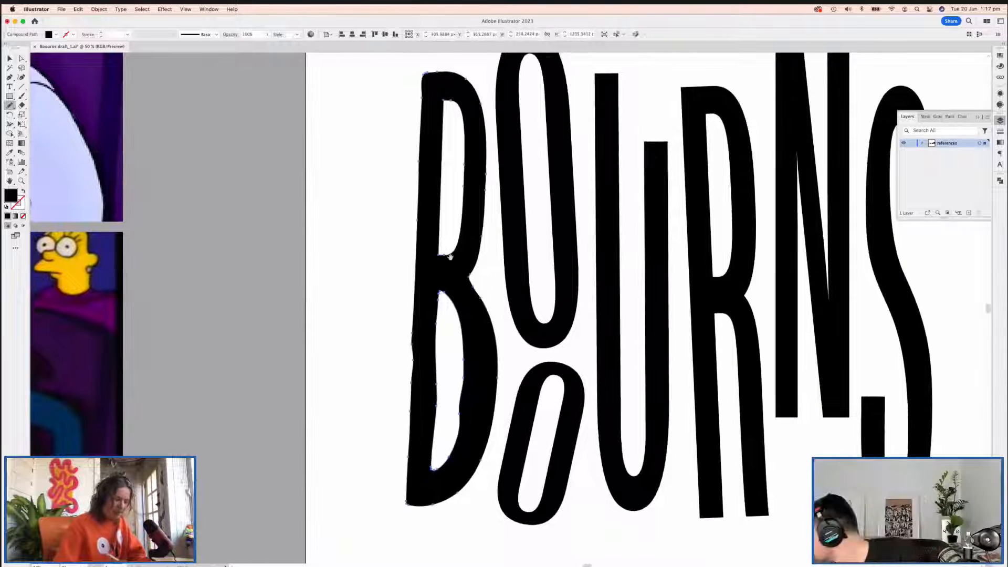
left_click_drag(497, 279, 508, 361)
left_click_drag(462, 182, 454, 279)
mouse_move(450, 329)
left_mouse_down()
mouse_move(459, 336)
mouse_move(472, 297)
mouse_move(465, 331)
mouse_move(472, 302)
left_mouse_up()
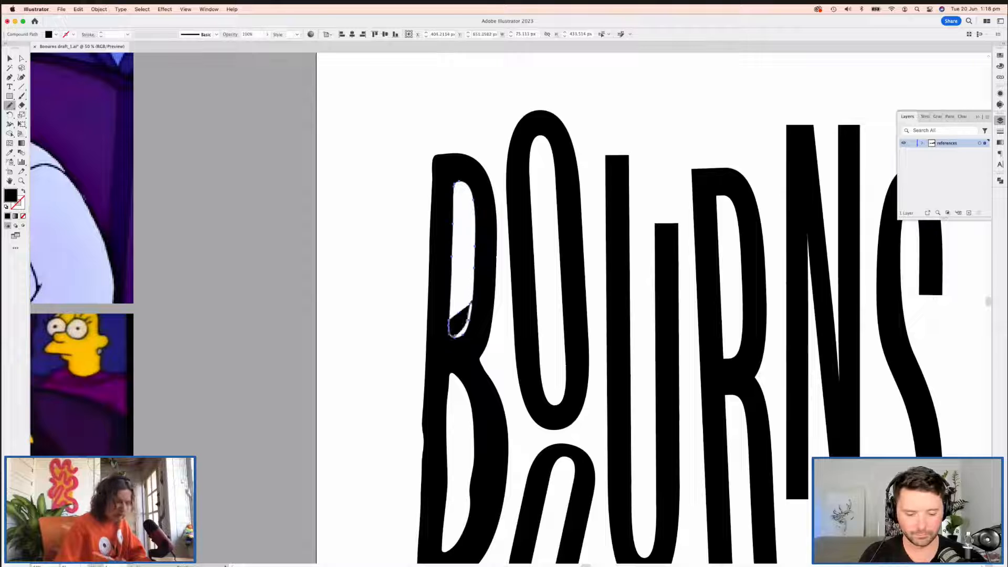
key("super+z")
key("super+z")
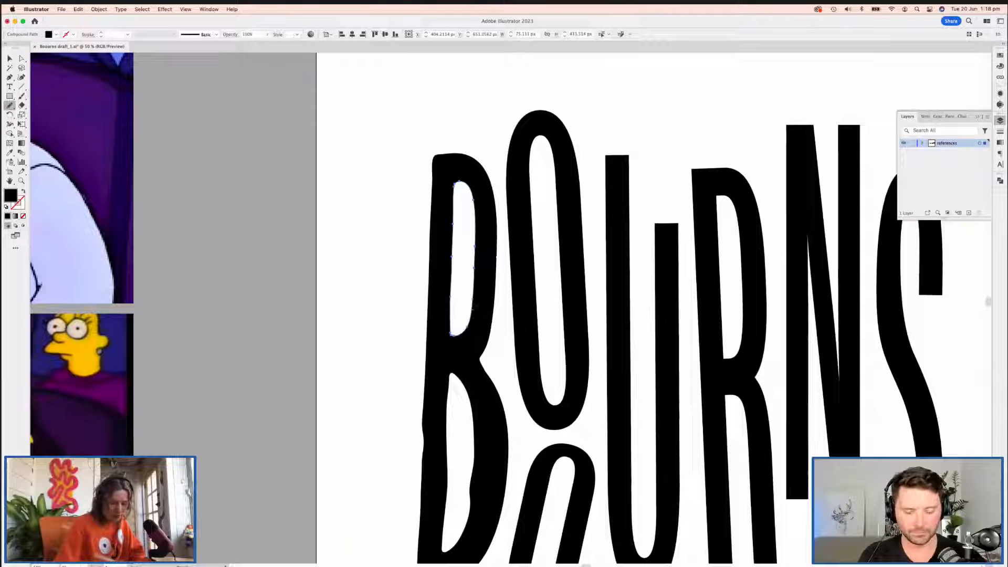
Step: Curve the base of the B's upper counter and redraw the upper bowl's outer edge slightly wider, down to the waist
mouse_move(470, 193)
left_mouse_down()
mouse_move(475, 300)
mouse_move(452, 326)
mouse_move(427, 321)
left_mouse_up()
left_click(468, 289, "super")
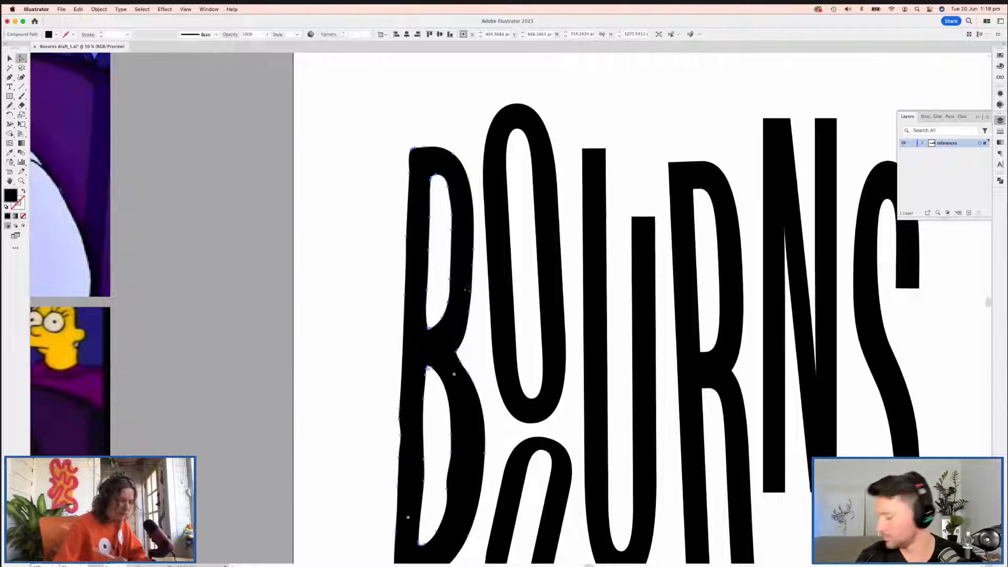
left_click_drag(476, 184, 470, 297)
mouse_move(466, 162)
left_mouse_down()
mouse_move(479, 204)
mouse_move(462, 361)
left_mouse_up()
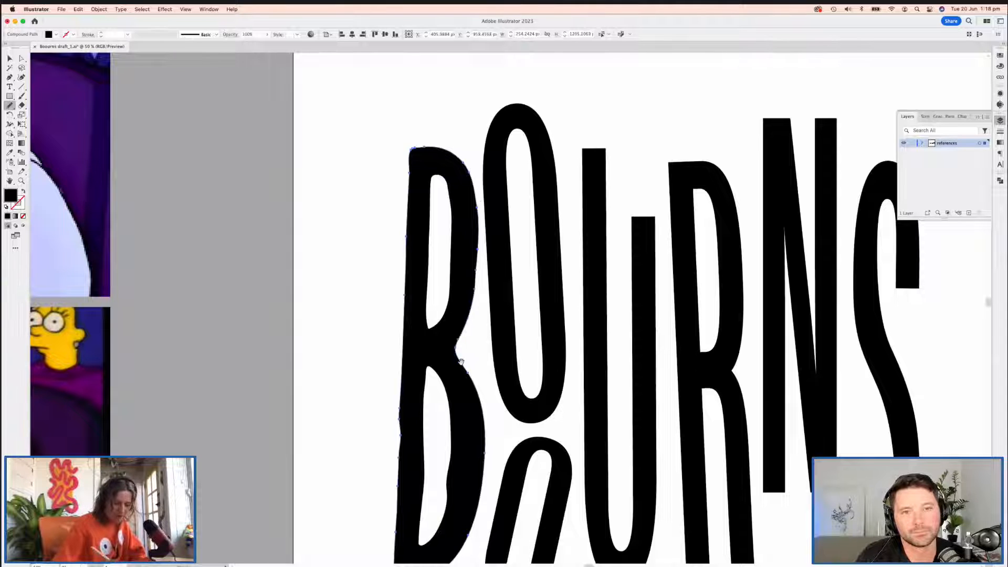
Step: Redraw the upper O's outer outline with the Pencil tool, giving its sides a wavy hand-drawn edge
left_click_drag(554, 335, 544, 380)
key("a")
left_click(537, 230)
left_click_drag(582, 303, 519, 278)
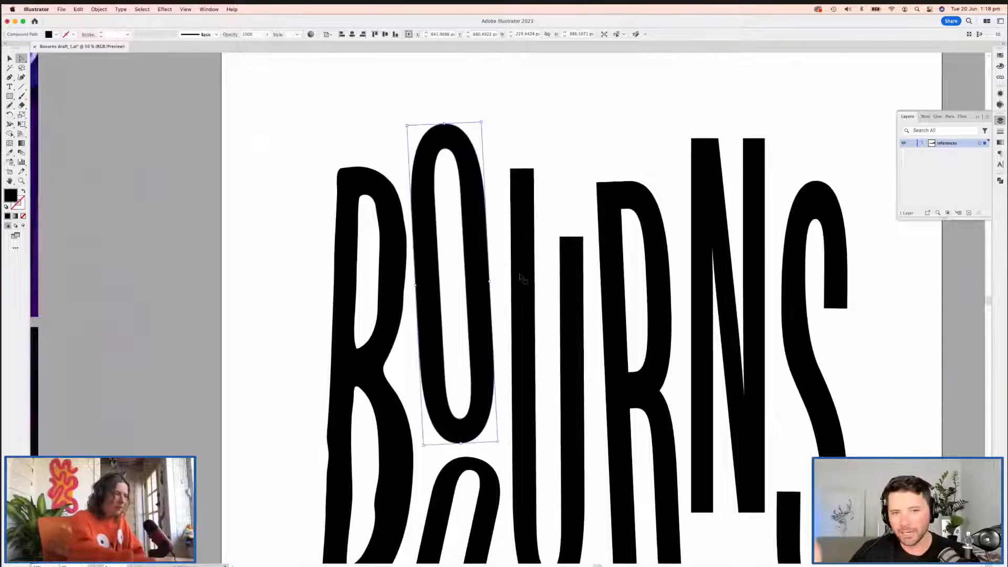
scroll(564, 312, "down", 1)
left_click_drag(564, 312, 552, 309)
key("n")
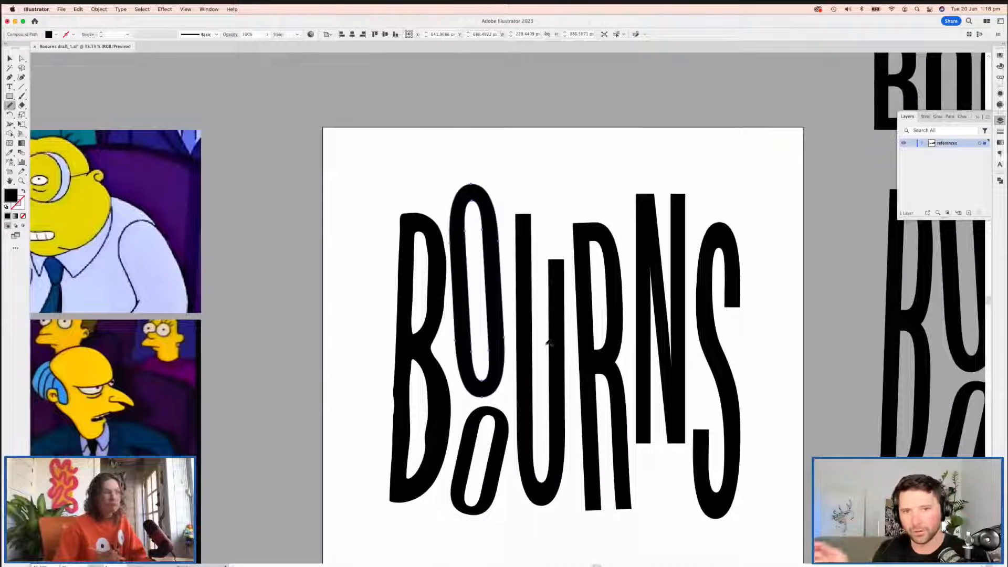
scroll(548, 343, "up", 2)
scroll(548, 342, "left", 2)
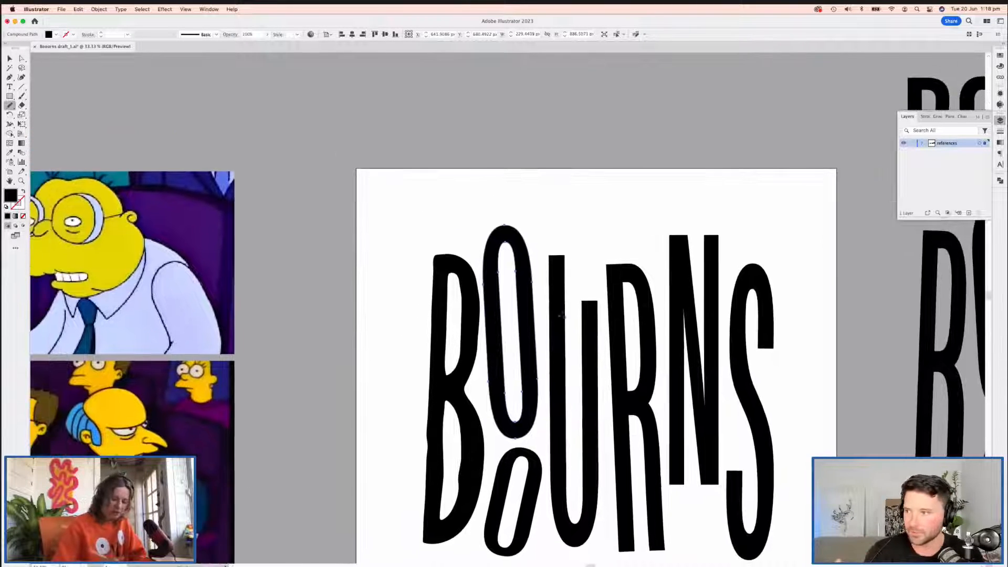
key("a")
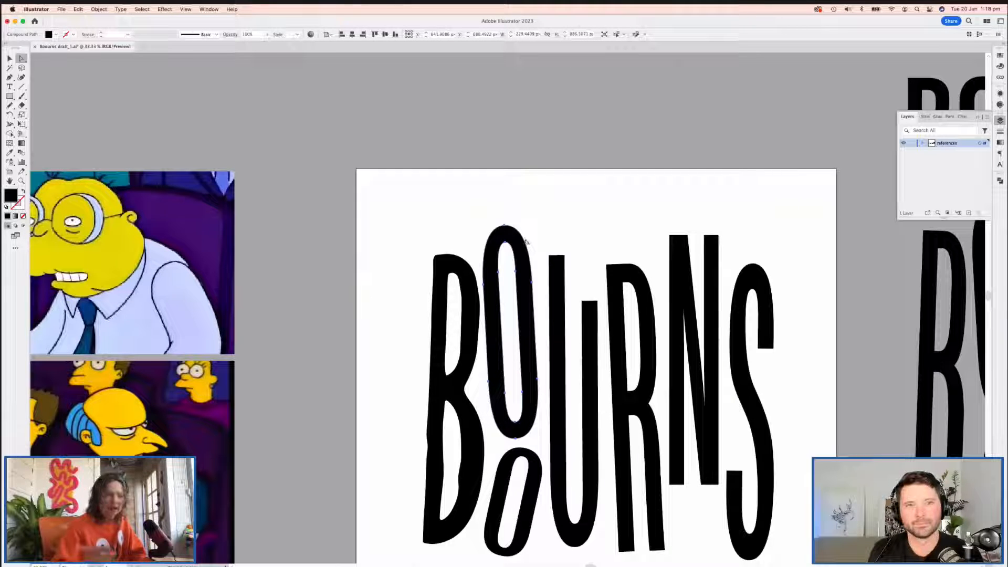
scroll(559, 315, "up", 3)
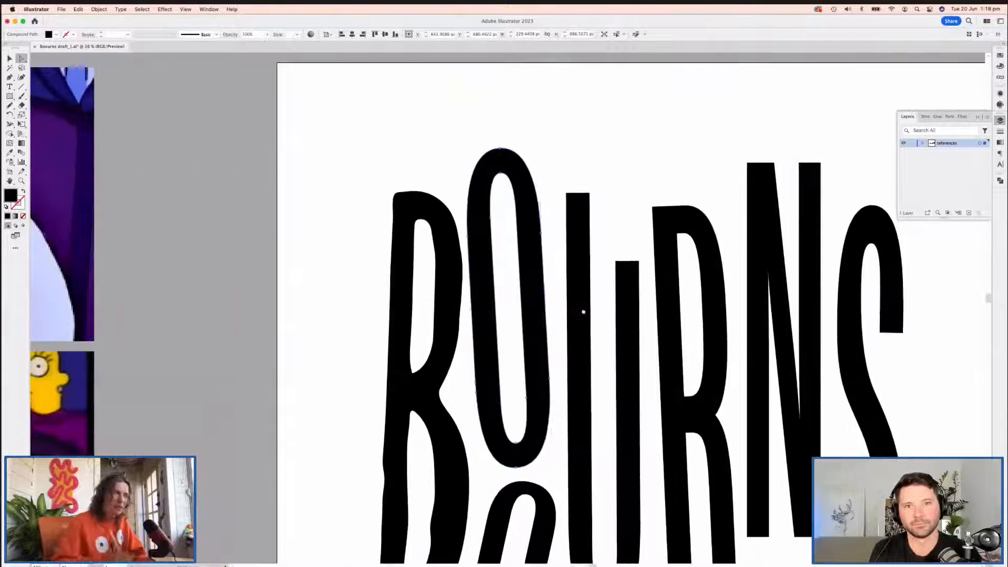
scroll(559, 315, "down", 1)
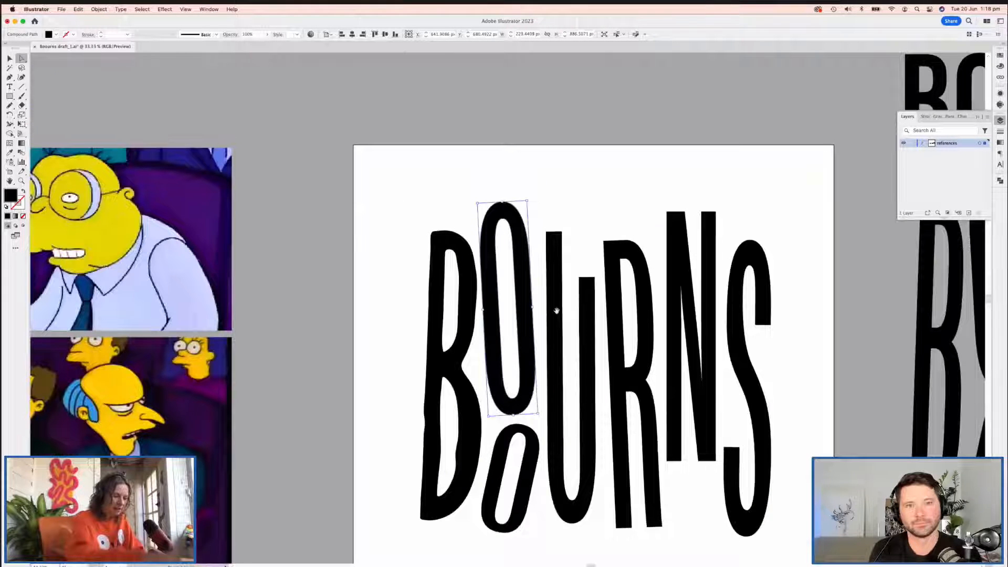
left_click_drag(580, 238, 565, 282)
key("n")
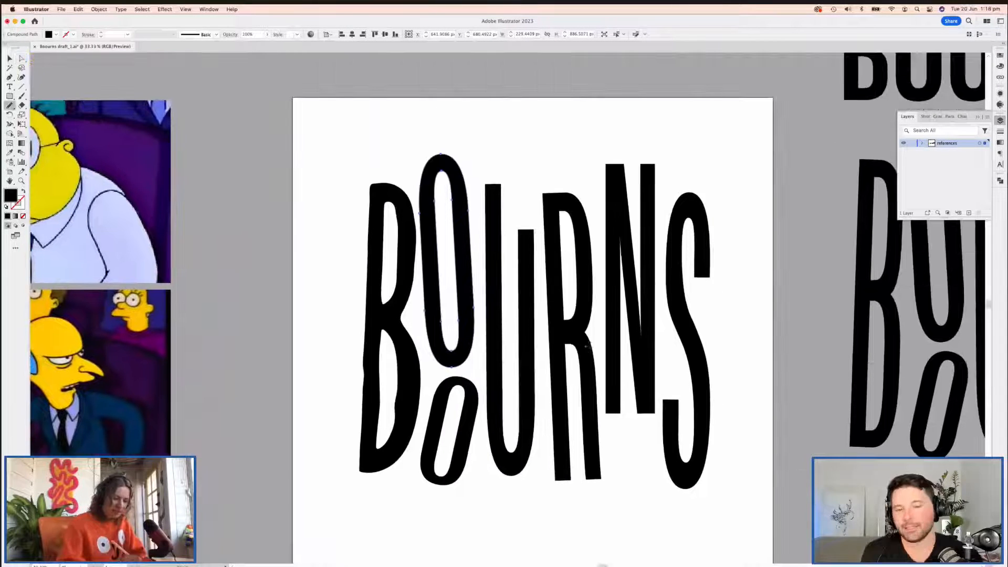
mouse_move(449, 155)
left_mouse_down()
mouse_move(473, 234)
mouse_move(465, 169)
mouse_move(477, 302)
mouse_move(535, 299)
mouse_move(467, 348)
mouse_move(433, 302)
left_mouse_up()
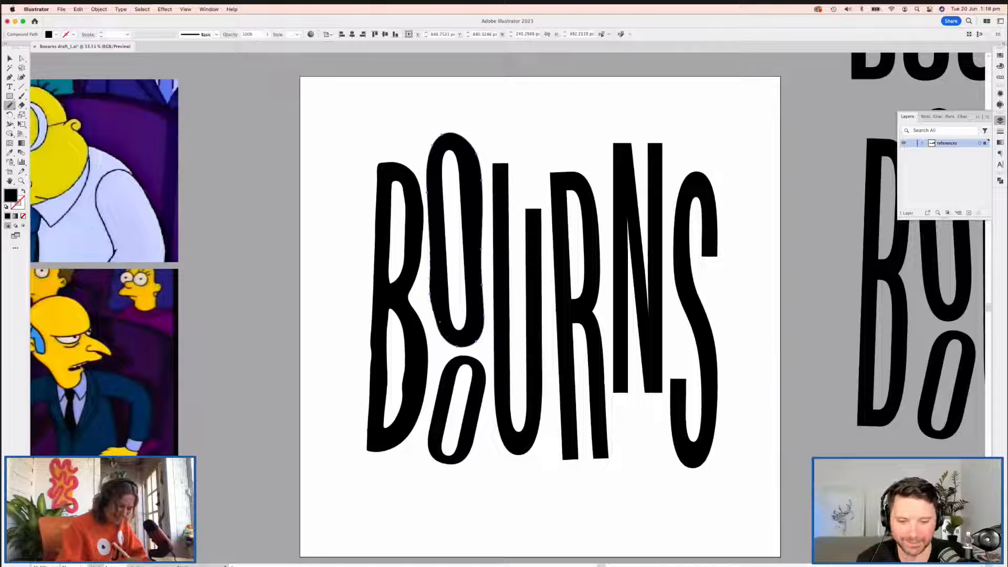
Step: Redraw the upper O's counter narrower, with wavy sides and soft rounded ends
left_click(444, 181, "super")
mouse_move(444, 181)
left_mouse_down()
mouse_move(449, 160)
mouse_move(457, 167)
left_mouse_up()
left_click_drag(450, 237, 461, 326)
left_click_drag(464, 287, 460, 321)
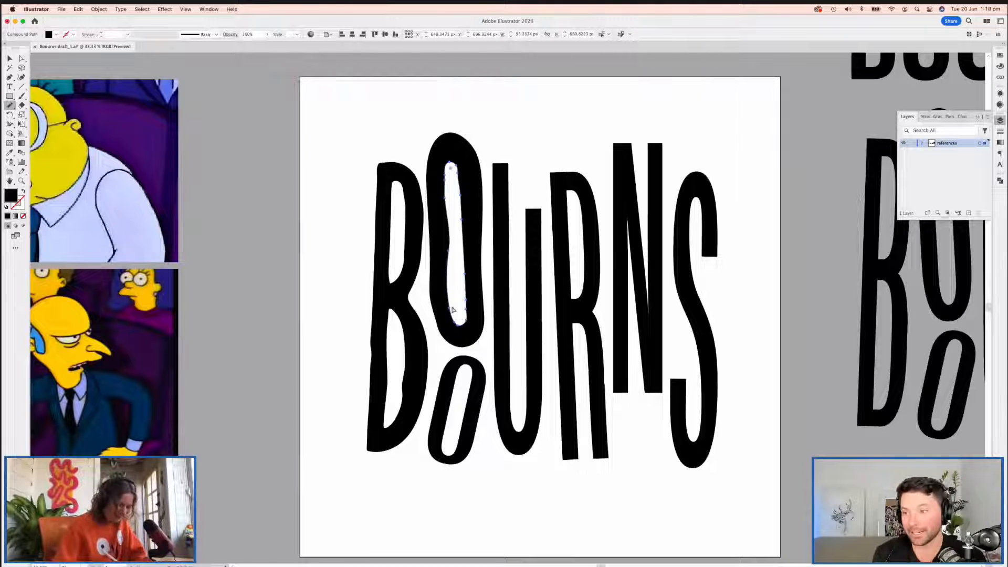
left_click_drag(458, 178, 470, 298)
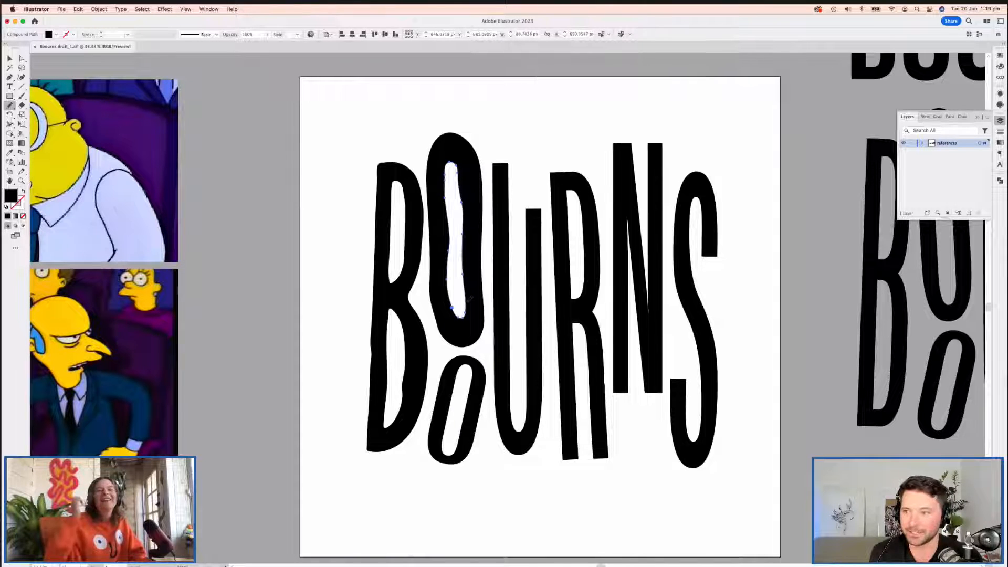
Step: Redraw the lower O's outer outline freehand with wider, slightly wobbly curves
scroll(504, 301, "down", 3)
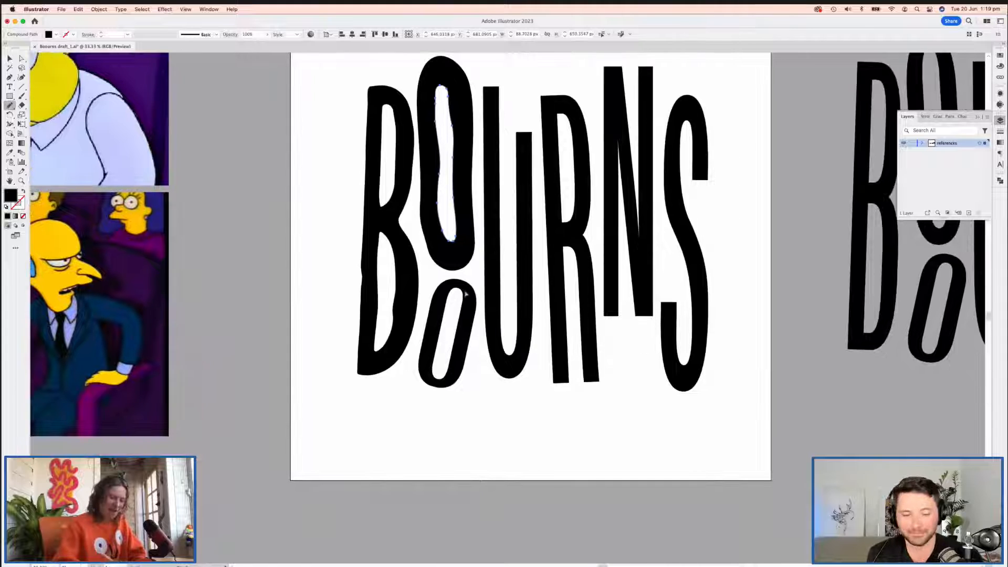
left_click(465, 295)
left_click_drag(431, 296, 426, 326)
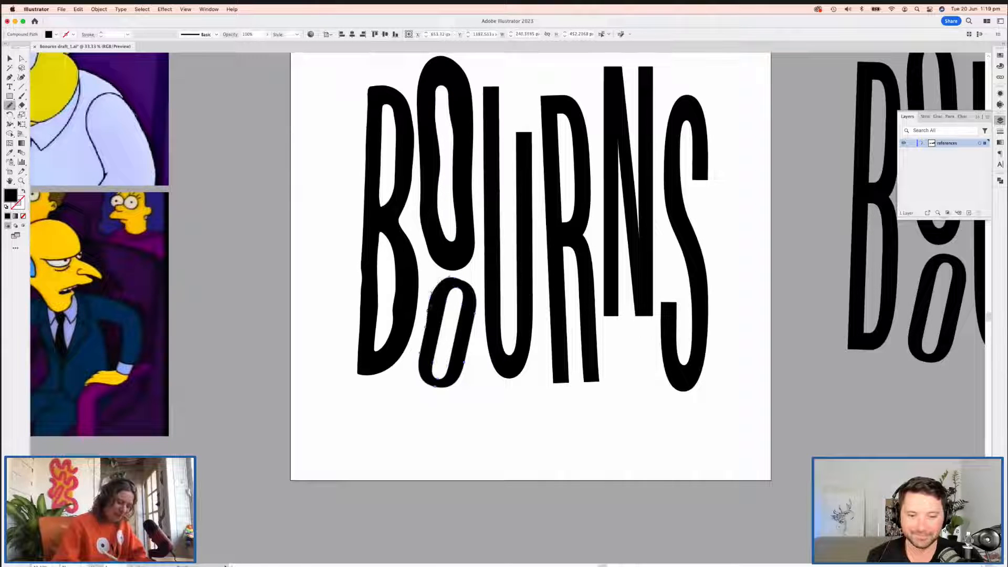
left_click_drag(466, 282, 474, 322)
mouse_move(463, 280)
left_mouse_down()
mouse_move(476, 300)
mouse_move(471, 337)
mouse_move(420, 358)
mouse_move(452, 357)
left_mouse_up()
Step: Redraw the lower O's counter as a smaller, slanted opening with uneven hand-drawn sides
key("a")
left_click(439, 340)
key("n")
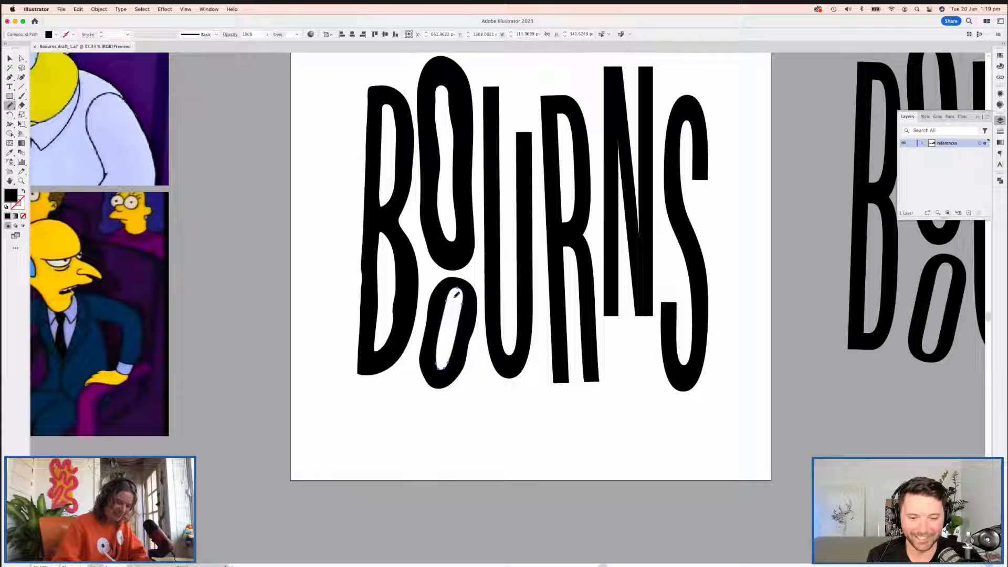
left_click_drag(457, 295, 442, 366)
key("super+z")
mouse_move(458, 316)
left_mouse_down()
mouse_move(444, 364)
mouse_move(440, 330)
left_mouse_up()
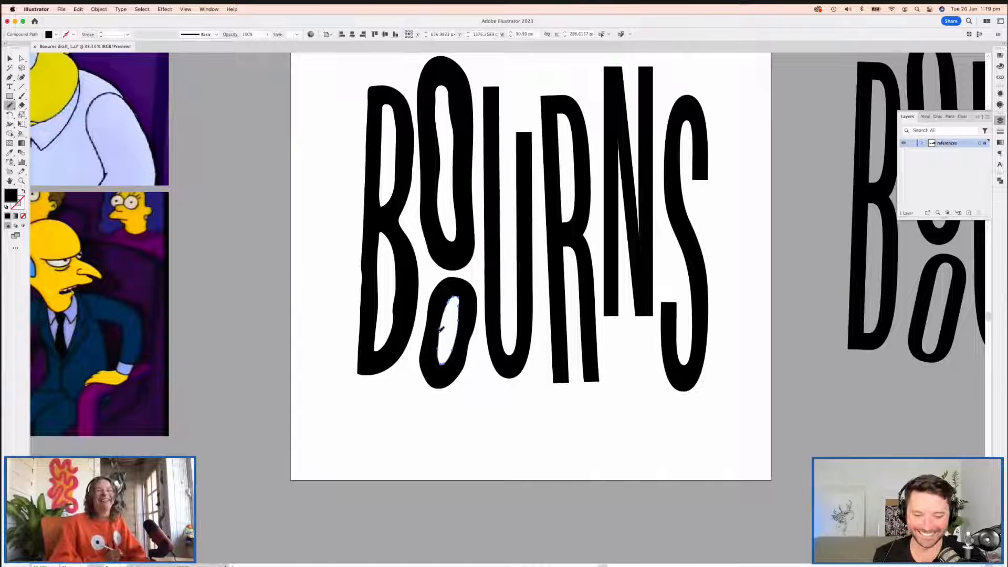
scroll(439, 330, "left", 2)
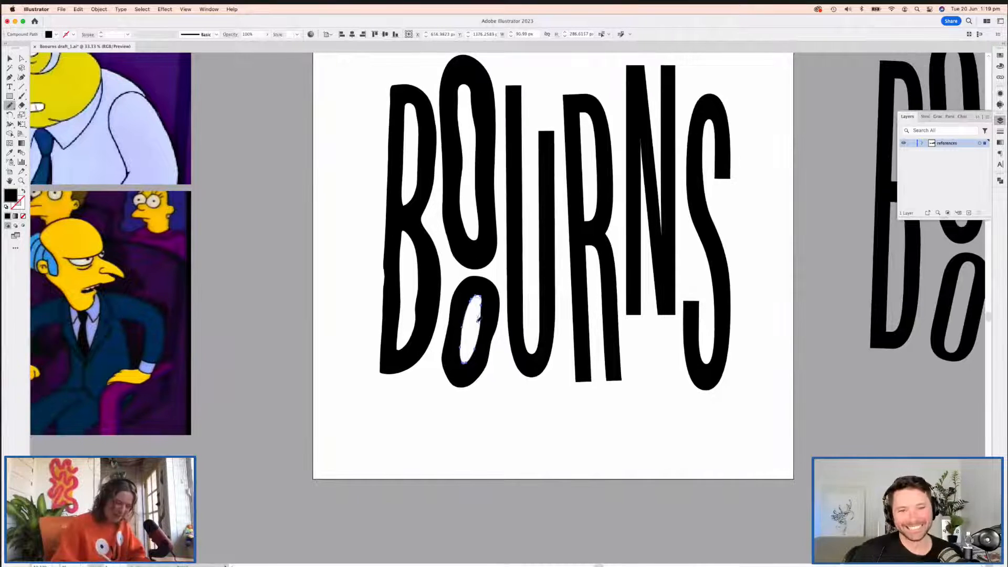
left_click_drag(471, 300, 476, 340)
Step: Round off the top of the U's taller stem and redraw its outer edge as a wavy line down into the bowl
mouse_move(542, 239)
left_mouse_down()
mouse_move(499, 294)
mouse_move(507, 318)
mouse_move(530, 308)
left_mouse_up()
key("a")
left_click(478, 218)
key("n")
mouse_move(471, 297)
left_mouse_down()
mouse_move(472, 221)
mouse_move(488, 175)
mouse_move(488, 278)
left_mouse_up()
left_click_drag(476, 176, 472, 272)
left_click_drag(473, 337, 473, 395)
left_click_drag(496, 365, 492, 285)
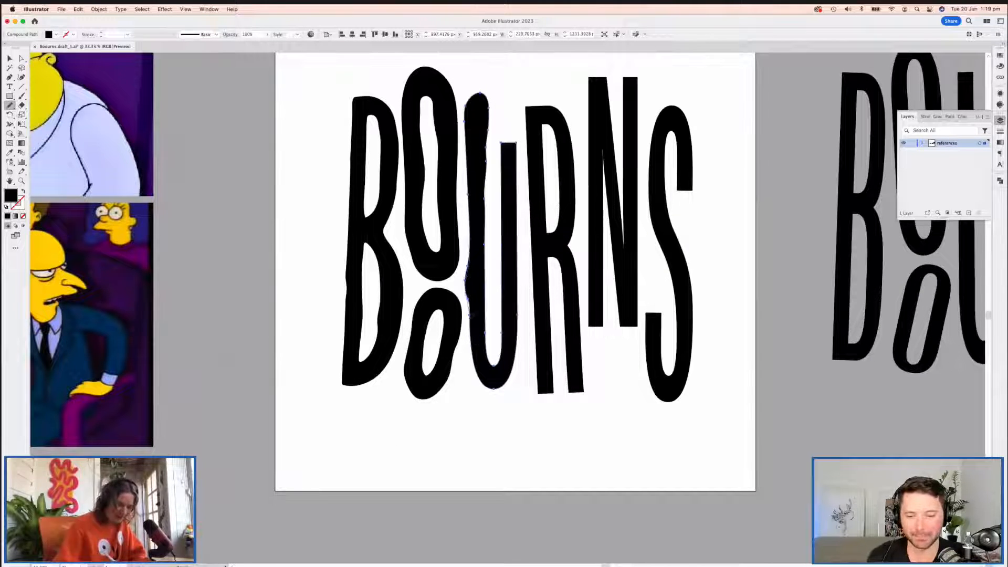
left_click_drag(471, 342, 475, 382)
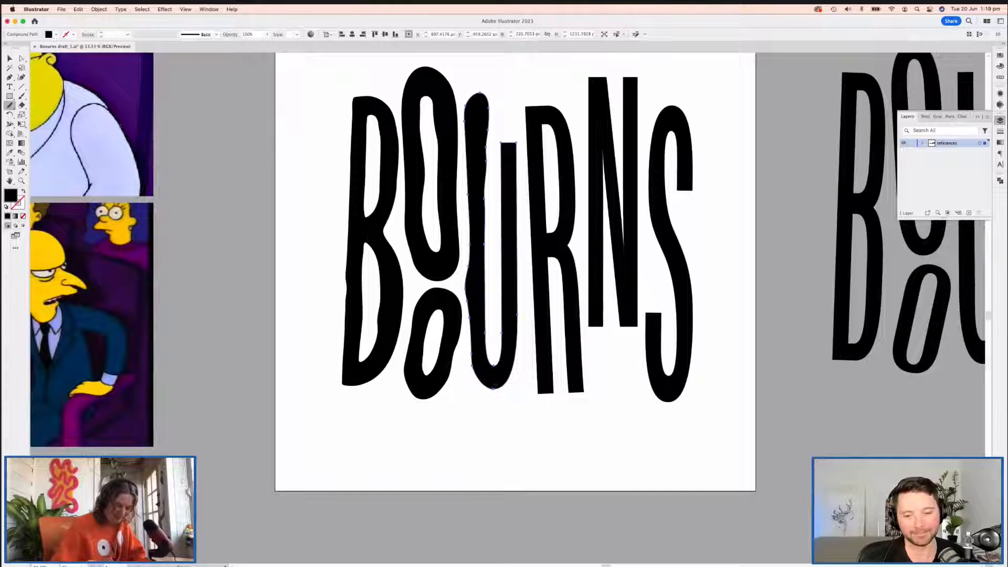
Step: Round the top of the U's shorter stem and give both inner edges and the outer bowl side a hand-drawn wobble
left_click_drag(532, 297, 538, 350)
mouse_move(510, 194)
left_mouse_down()
mouse_move(526, 215)
mouse_move(525, 244)
left_mouse_up()
mouse_move(507, 283)
left_mouse_down()
mouse_move(507, 386)
mouse_move(494, 399)
mouse_move(494, 371)
left_mouse_up()
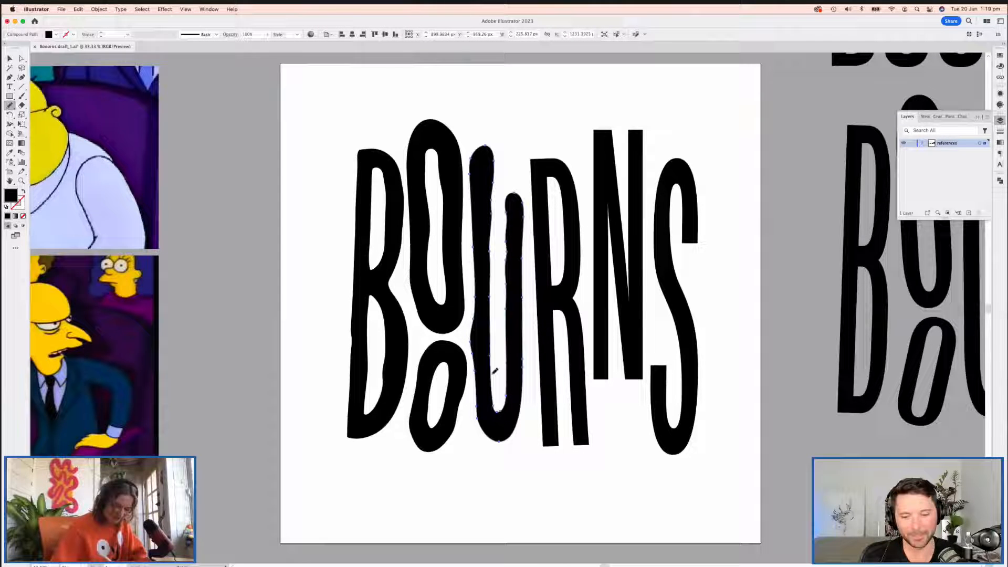
left_click_drag(490, 263, 490, 360)
left_click_drag(522, 260, 526, 369)
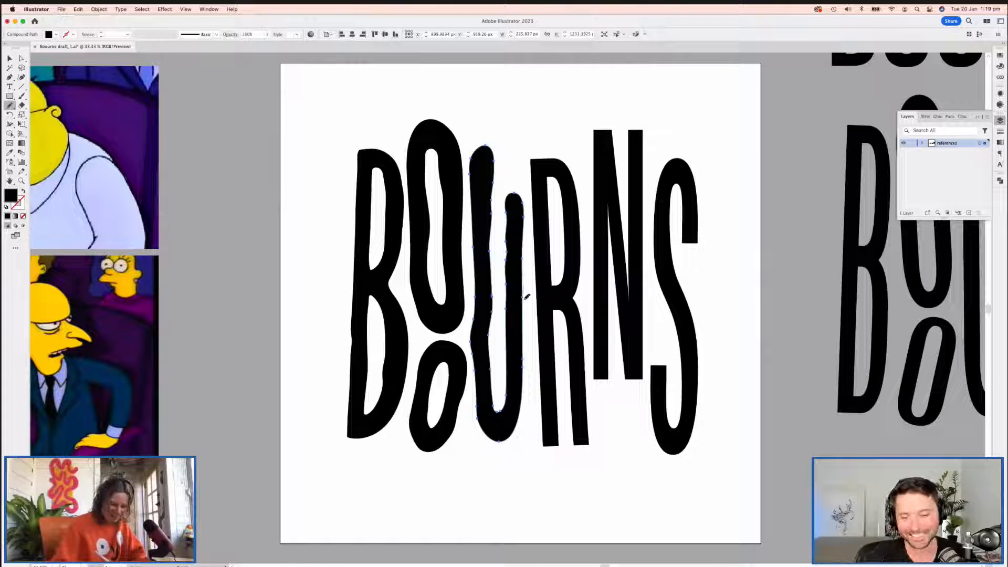
scroll(524, 357, "down", 3)
left_click_drag(521, 344, 496, 376)
Step: Extend the R's diagonal leg into a curved, round-ended kick that sweeps beneath the N
left_click_drag(550, 304, 483, 324)
left_click(483, 323, "super")
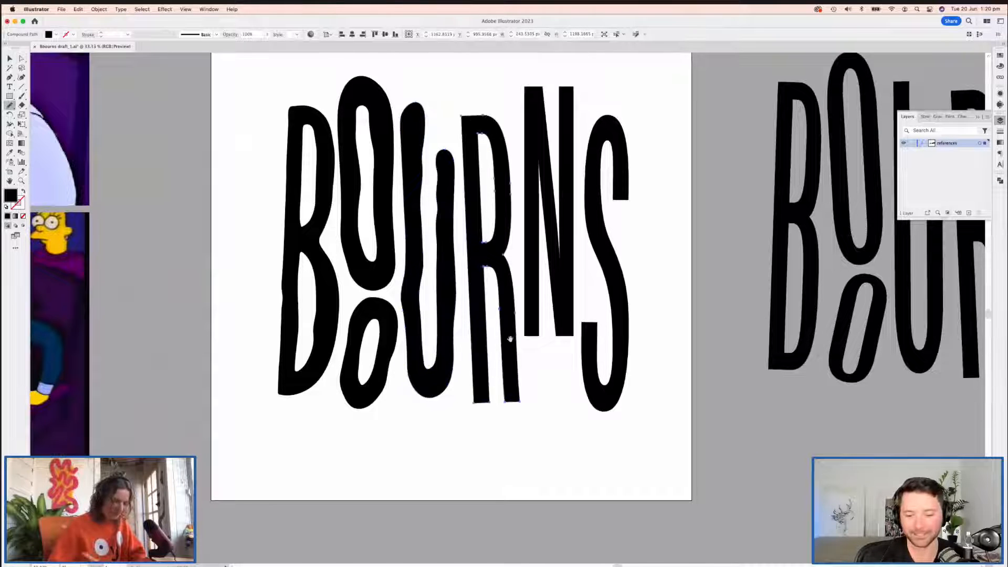
left_click_drag(532, 357, 509, 346)
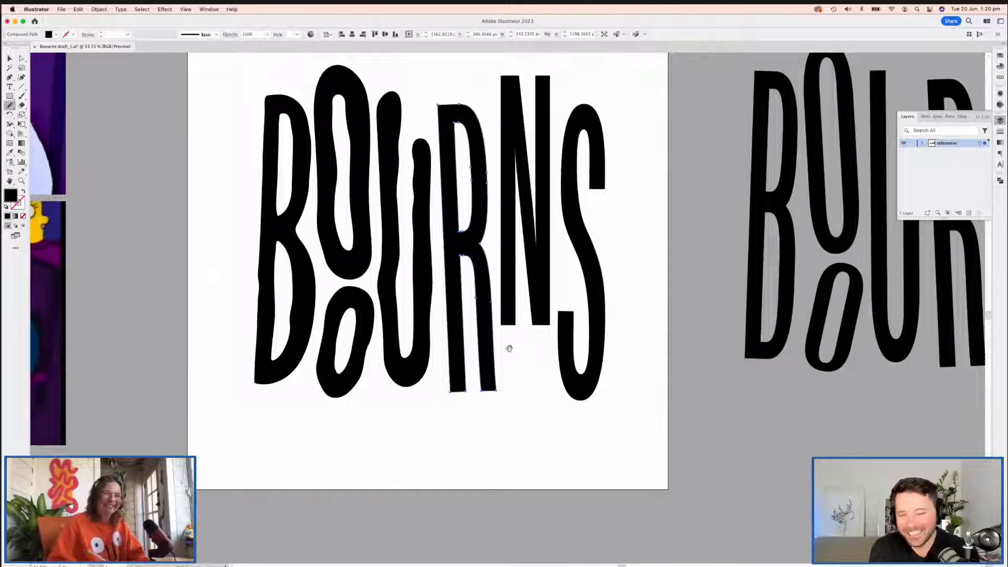
scroll(506, 347, "down", 1)
mouse_move(496, 322)
left_mouse_down()
mouse_move(541, 344)
mouse_move(530, 364)
mouse_move(493, 350)
mouse_move(483, 321)
left_mouse_up()
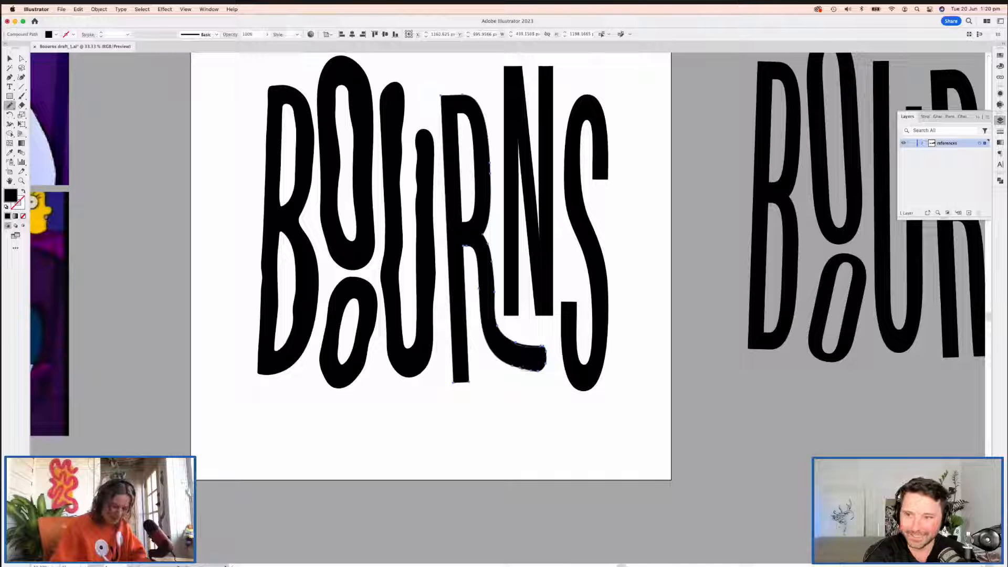
mouse_move(506, 337)
left_mouse_down()
mouse_move(545, 350)
mouse_move(541, 368)
mouse_move(549, 357)
left_mouse_up()
mouse_move(502, 313)
left_mouse_down()
mouse_move(526, 361)
mouse_move(552, 383)
mouse_move(537, 354)
left_mouse_up()
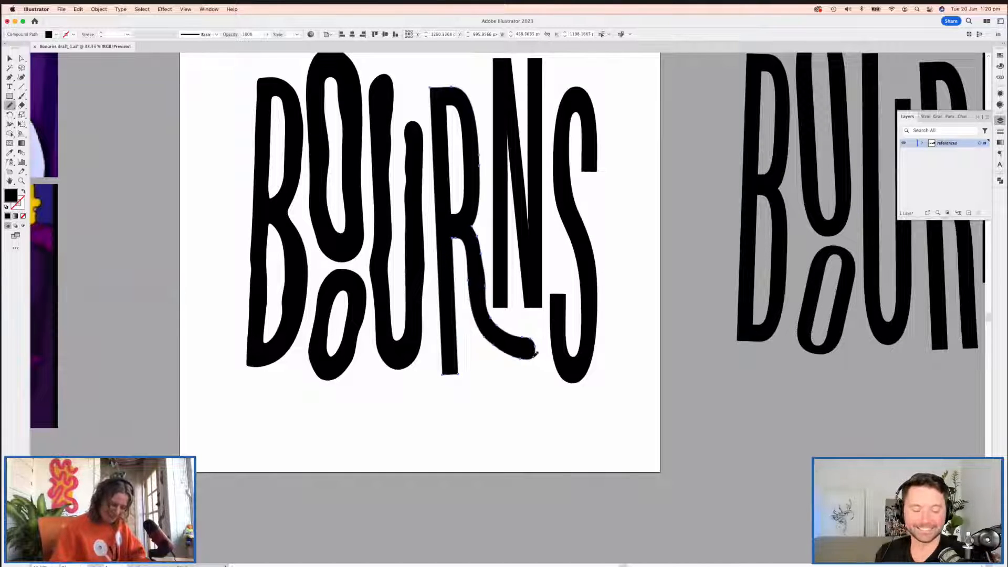
mouse_move(482, 237)
left_mouse_down()
mouse_move(486, 292)
mouse_move(513, 332)
mouse_move(531, 334)
mouse_move(531, 359)
mouse_move(549, 369)
left_mouse_up()
key("s")
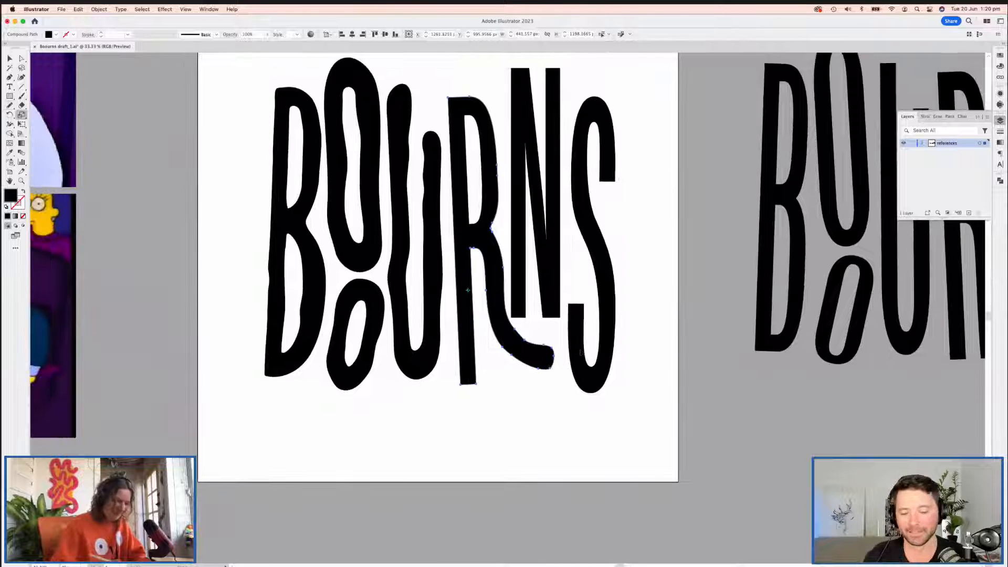
Step: Redraw the R's stem with a rounded foot and soft top corner, and widen the outer curve of its bowl
key("n")
mouse_move(472, 254)
left_mouse_down()
mouse_move(477, 371)
mouse_move(459, 373)
mouse_move(455, 307)
left_mouse_up()
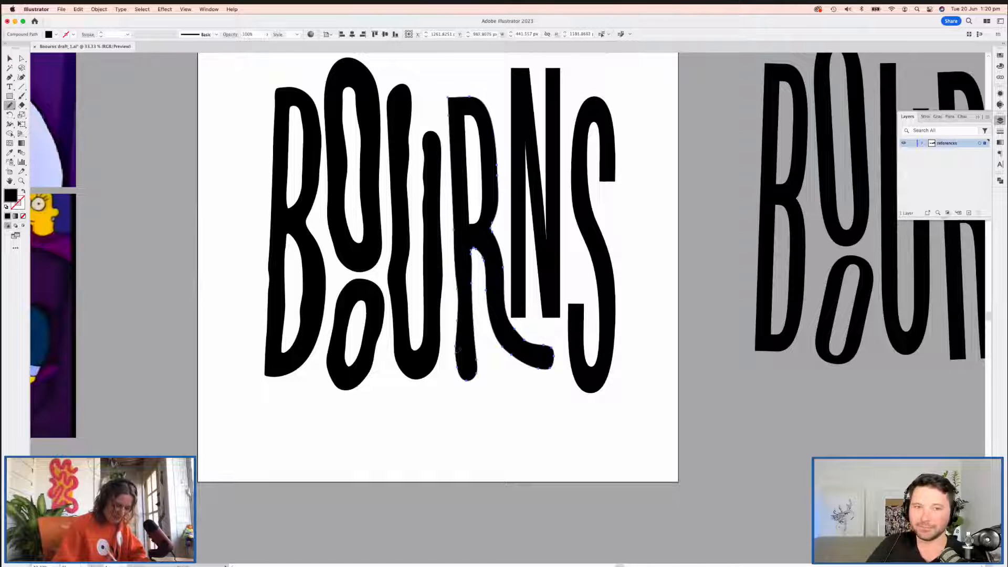
left_click_drag(483, 269, 489, 348)
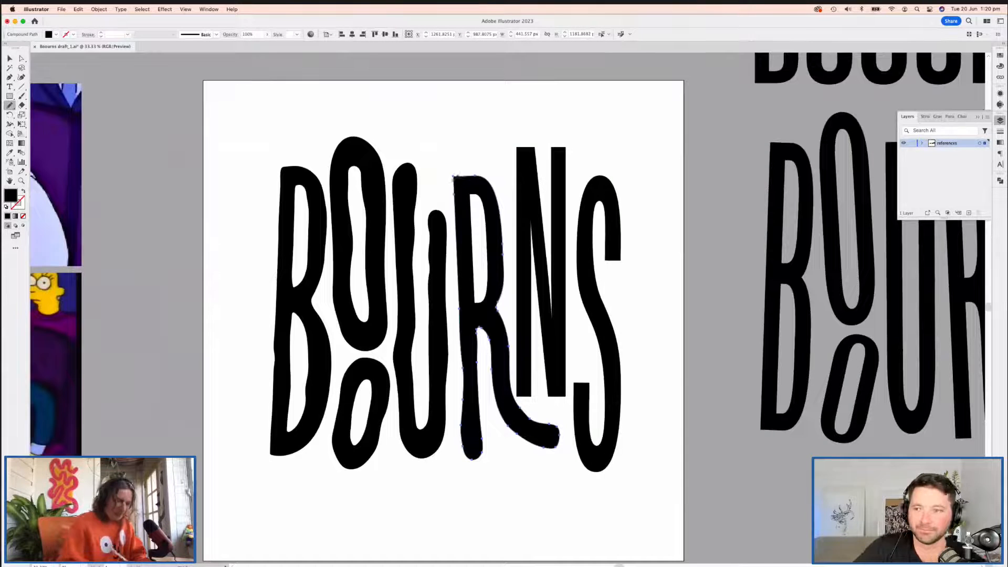
mouse_move(456, 188)
left_mouse_down()
mouse_move(456, 210)
mouse_move(503, 207)
mouse_move(504, 331)
left_mouse_up()
left_click_drag(500, 290, 506, 329)
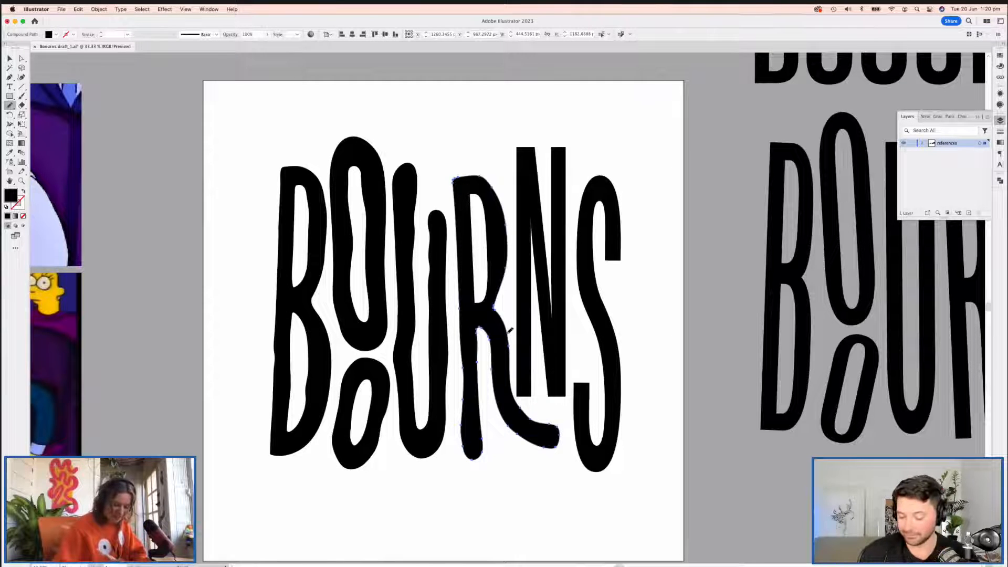
Step: Redraw the R's upper counter with a rounded top and softer hand-drawn sides
key("s")
key("a")
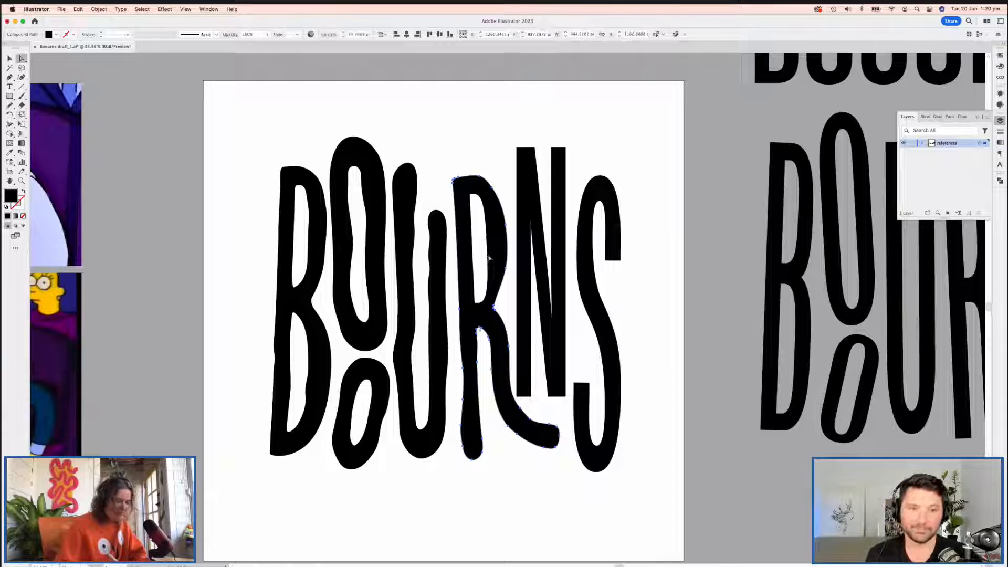
key("n")
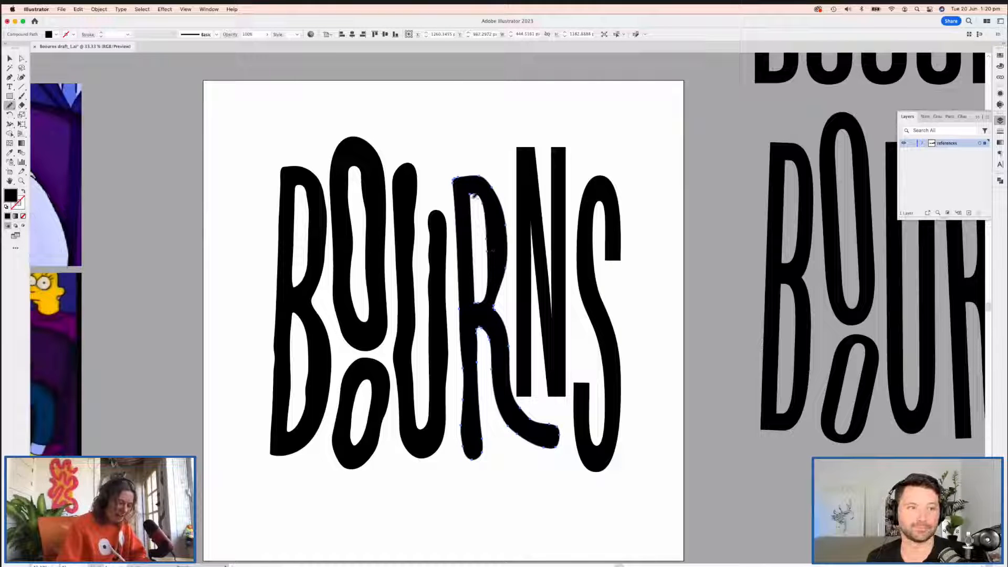
mouse_move(475, 198)
left_mouse_down()
mouse_move(473, 257)
mouse_move(474, 203)
mouse_move(483, 209)
mouse_move(477, 303)
left_mouse_up()
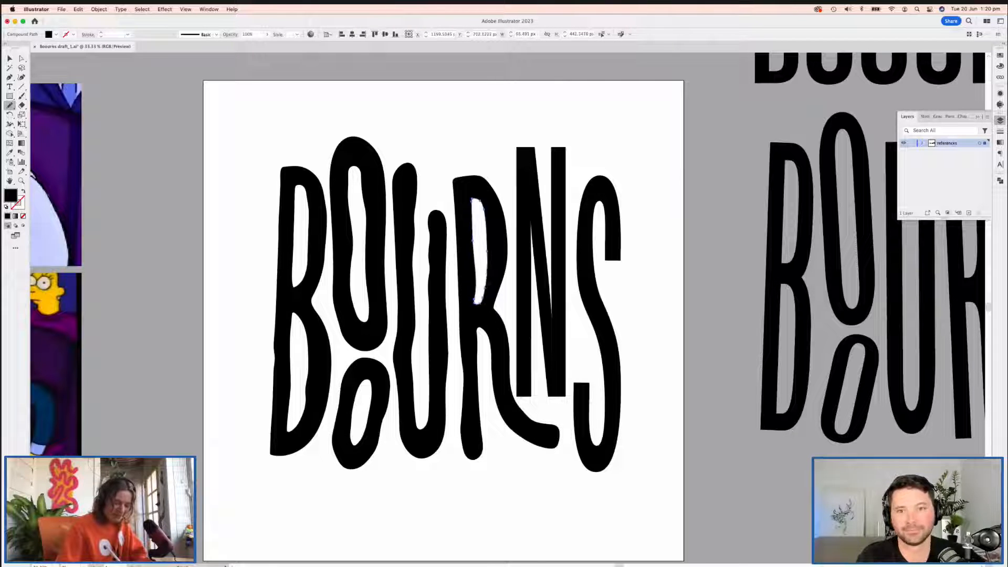
key("a")
key("n")
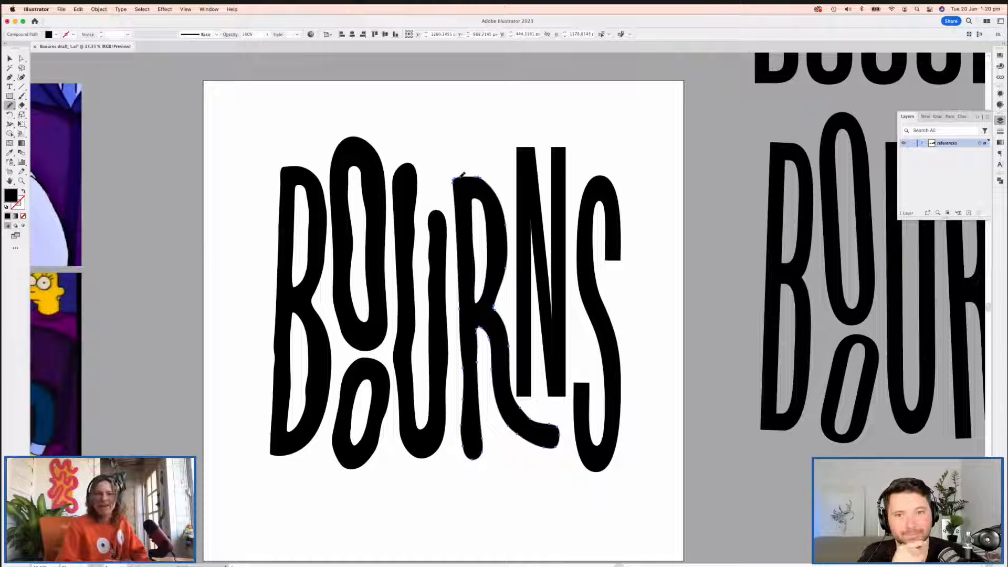
Step: Extend the top of the N's second stem into a curved arm sweeping over the S, and smooth the arm's edges
left_click_drag(557, 317, 509, 333)
left_click(514, 247, "super")
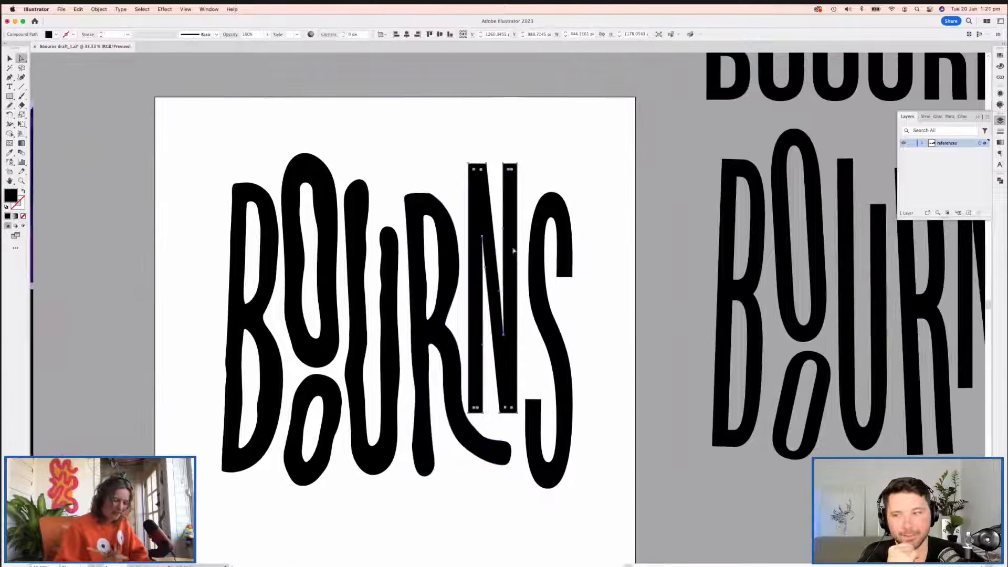
mouse_move(514, 247)
left_mouse_down()
mouse_move(504, 263)
mouse_move(514, 208)
mouse_move(546, 168)
left_mouse_up()
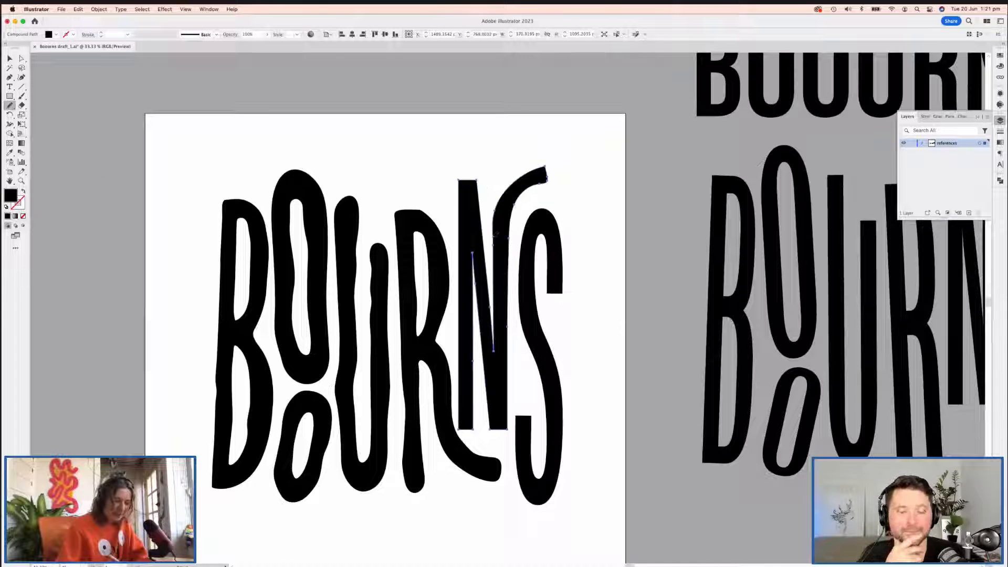
mouse_move(494, 237)
left_mouse_down()
mouse_move(493, 214)
mouse_move(532, 168)
mouse_move(546, 181)
mouse_move(515, 203)
left_mouse_up()
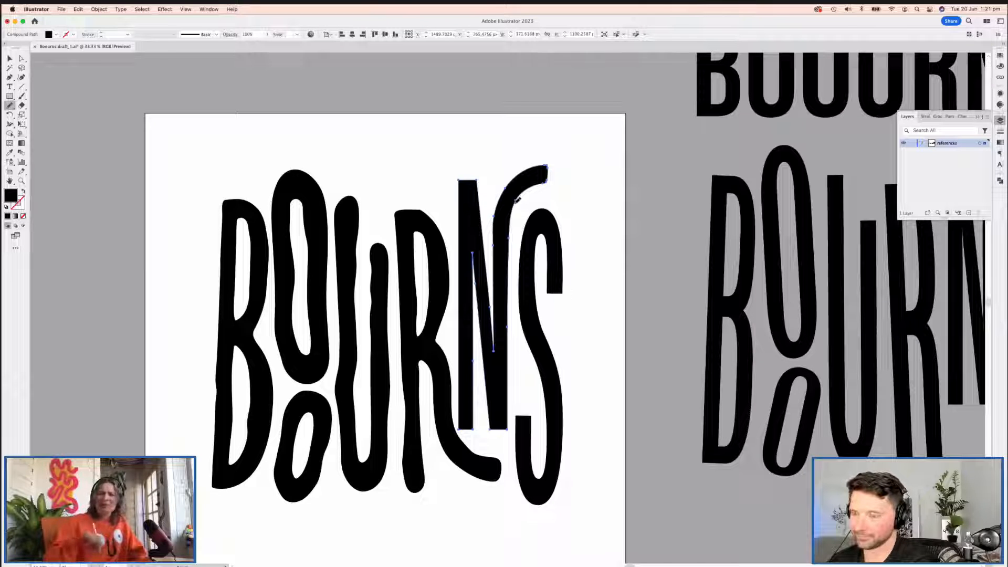
left_click_drag(518, 198, 536, 171)
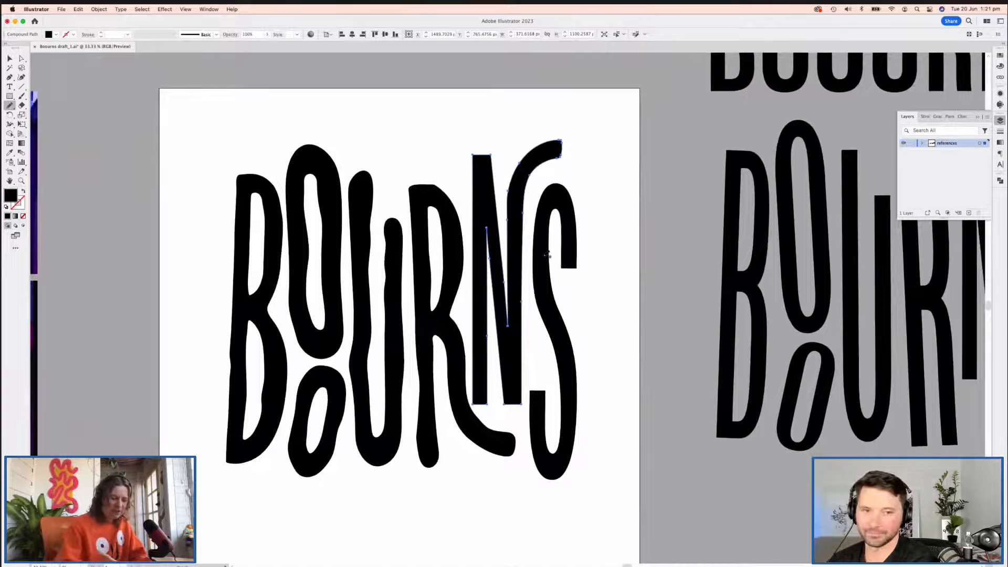
Step: Round off the tip of the N's sweeping arm and the top of its first stem, and raise the notch beside the second stem
left_click_drag(532, 180, 521, 238)
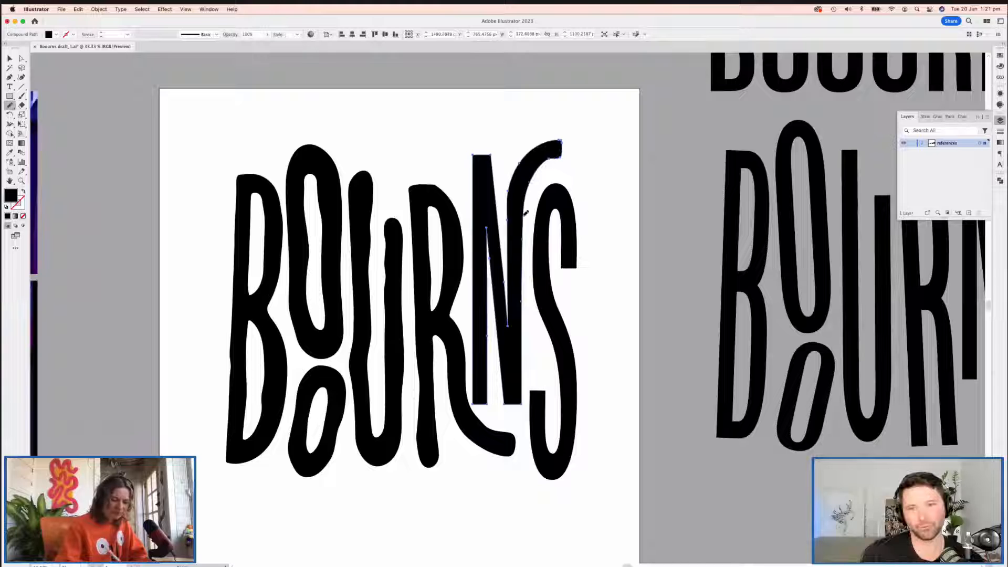
left_click_drag(544, 162, 524, 207)
mouse_move(556, 141)
left_mouse_down()
mouse_move(544, 161)
mouse_move(568, 153)
mouse_move(530, 187)
mouse_move(495, 169)
mouse_move(474, 189)
left_mouse_up()
left_click_drag(504, 235, 503, 294)
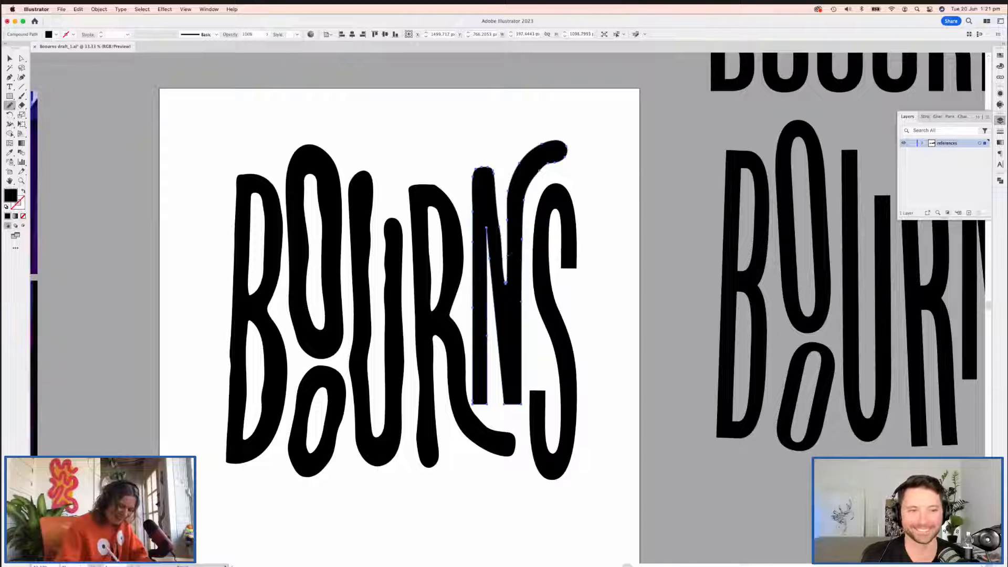
Step: Shorten the N's second stem to a rounded foot and smooth the stem's outer edge
scroll(569, 293, "down", 2)
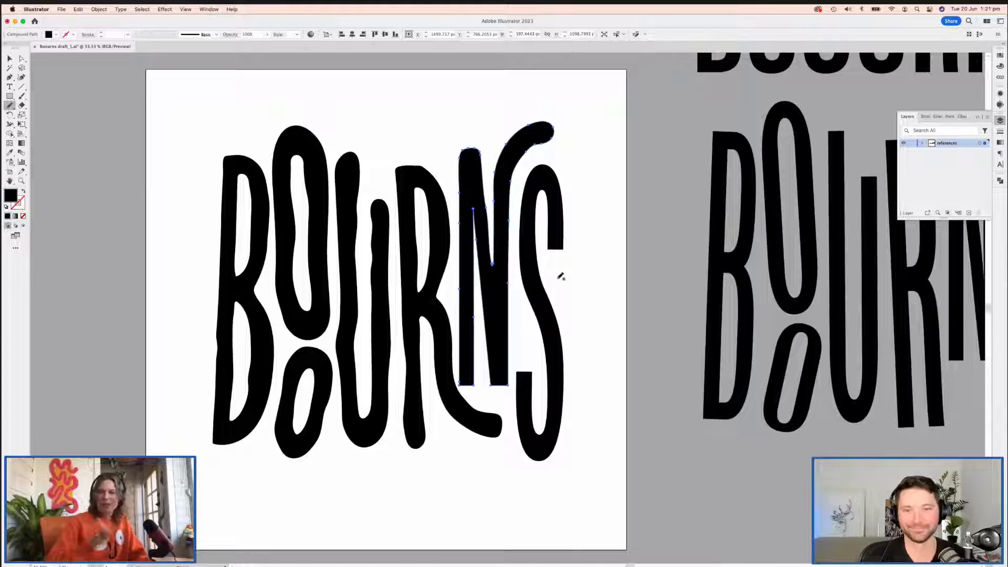
scroll(557, 286, "down", 1)
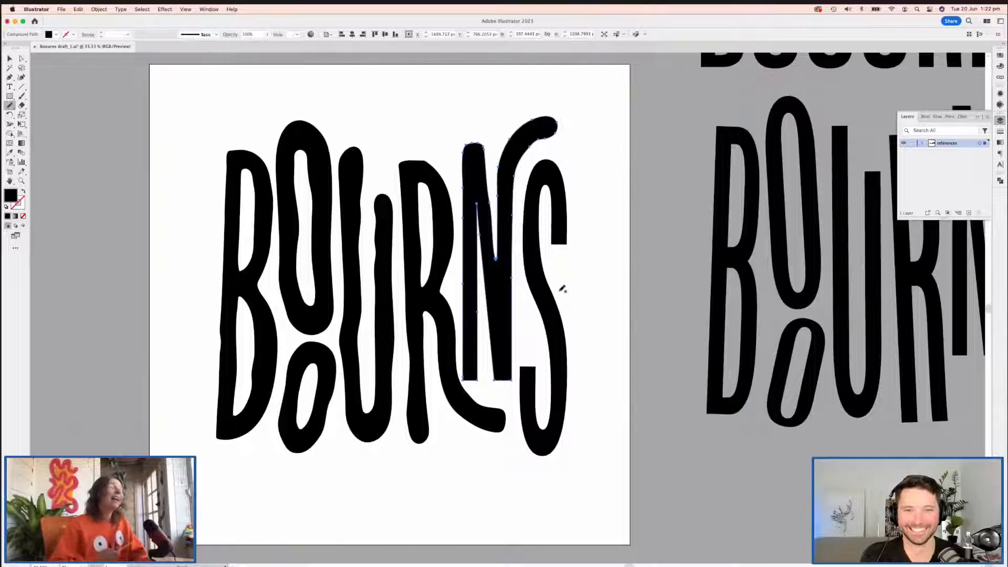
scroll(566, 278, "down", 4)
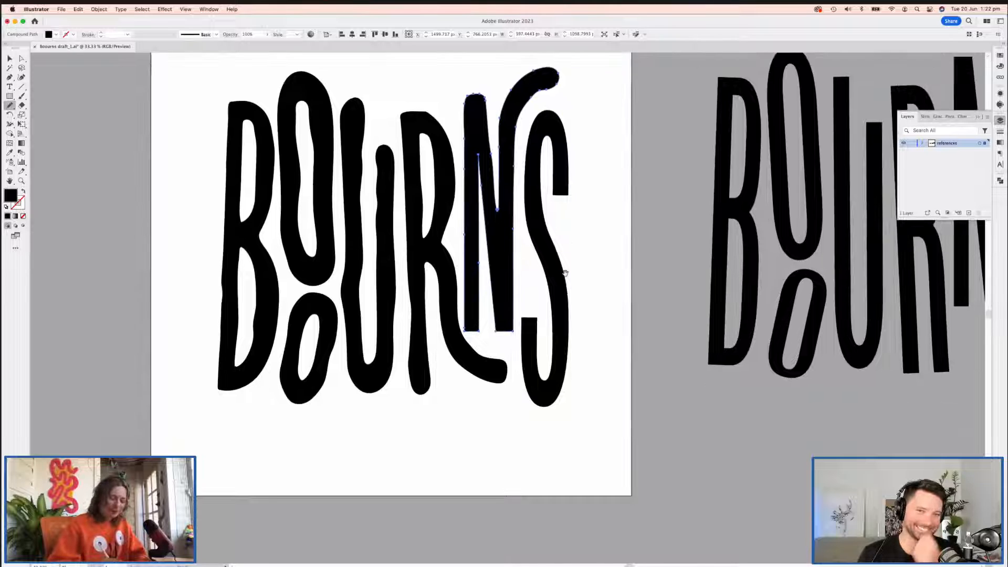
left_click_drag(517, 242, 512, 292)
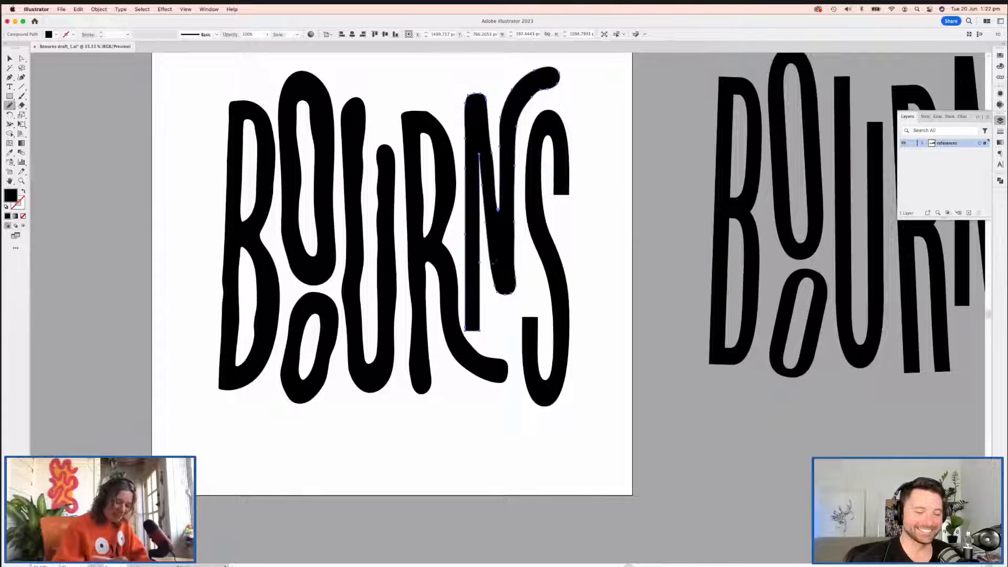
scroll(525, 278, "up", 5)
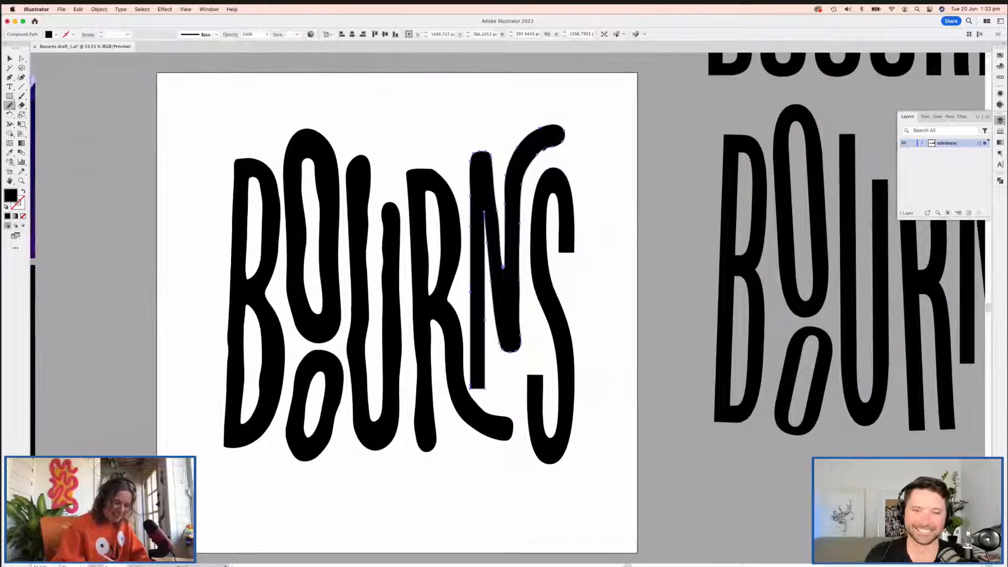
mouse_move(526, 171)
left_mouse_down()
mouse_move(524, 315)
mouse_move(523, 300)
left_mouse_up()
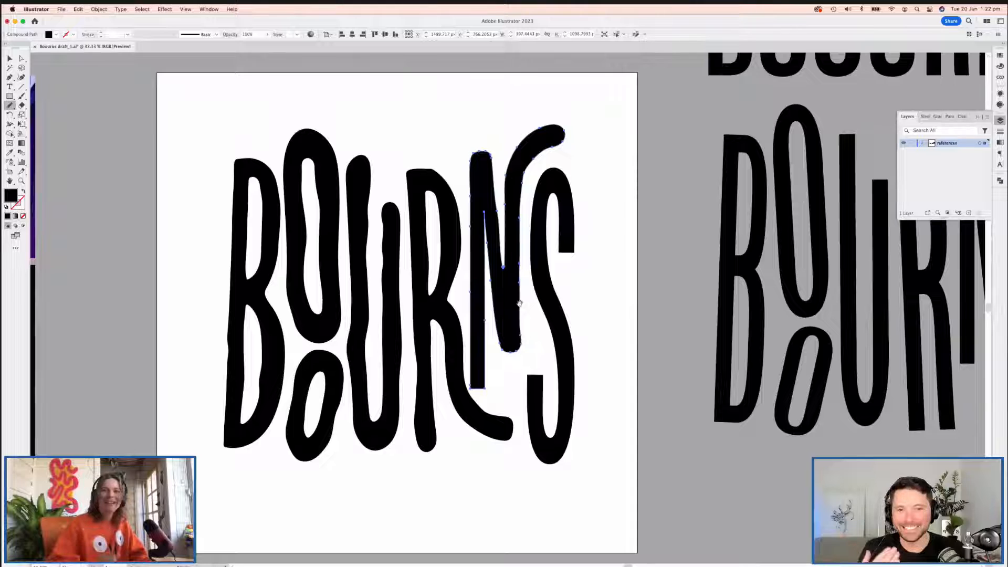
scroll(571, 333, "down", 1)
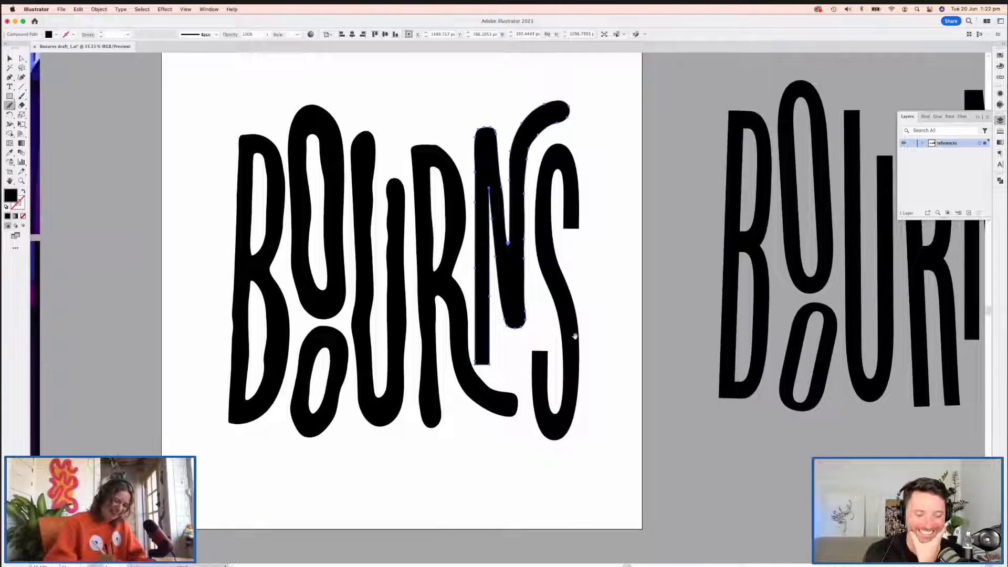
Step: Tilt the rounded top of the N's first stem toward the R, and redraw the stem's inner edge with a rounded foot
scroll(575, 336, "up", 2)
mouse_move(501, 171)
left_mouse_down()
mouse_move(480, 176)
mouse_move(481, 216)
left_mouse_up()
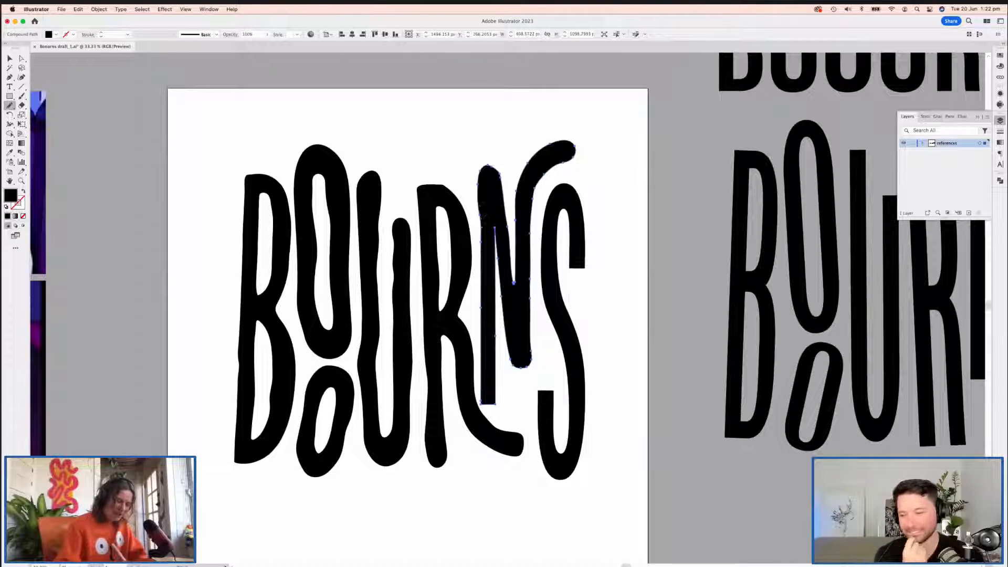
left_click_drag(486, 164, 509, 215)
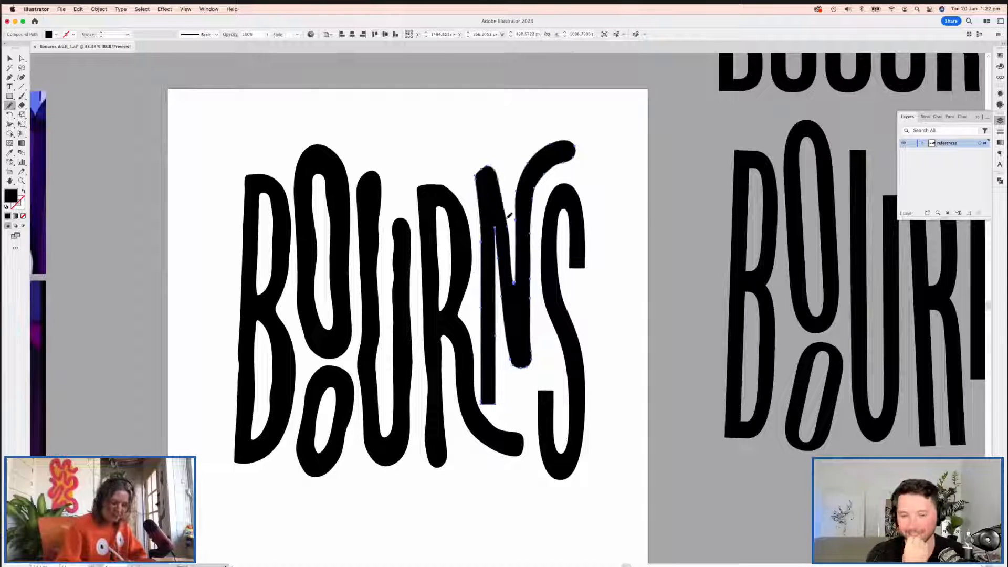
left_click_drag(501, 181, 512, 236)
left_click_drag(495, 272, 493, 400)
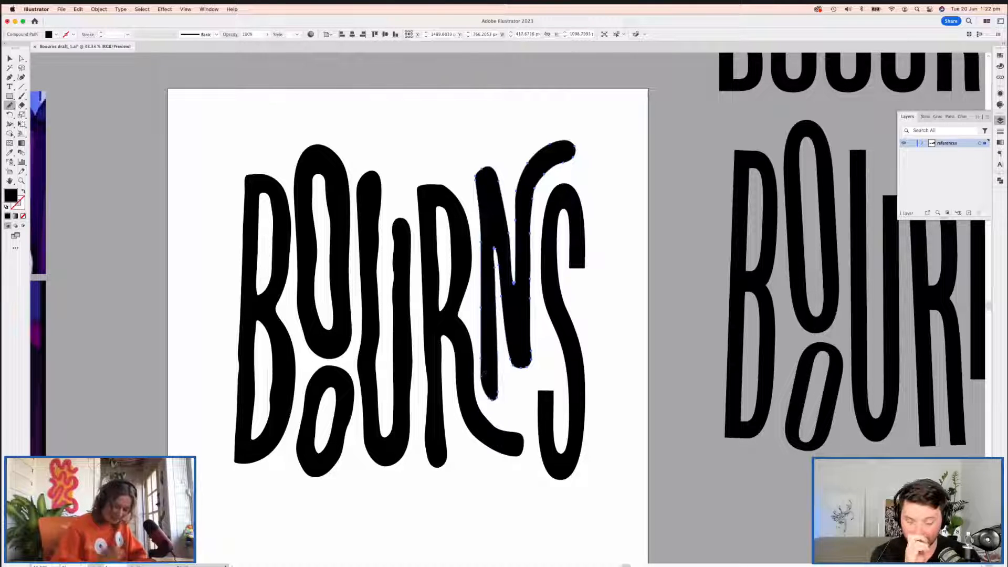
Step: Lean the top of the N's first stem further outward and redraw the upper edge of the diagonal with a soft curve
mouse_move(502, 201)
left_mouse_down()
mouse_move(477, 165)
mouse_move(482, 221)
left_mouse_up()
left_click_drag(477, 166, 511, 226)
left_click_drag(496, 181, 509, 245)
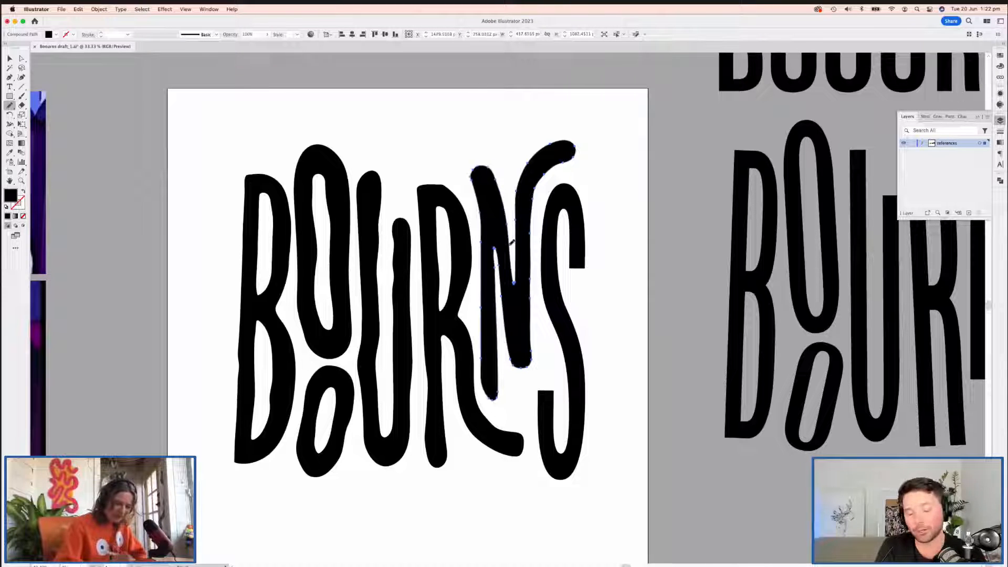
left_click_drag(489, 168, 510, 224)
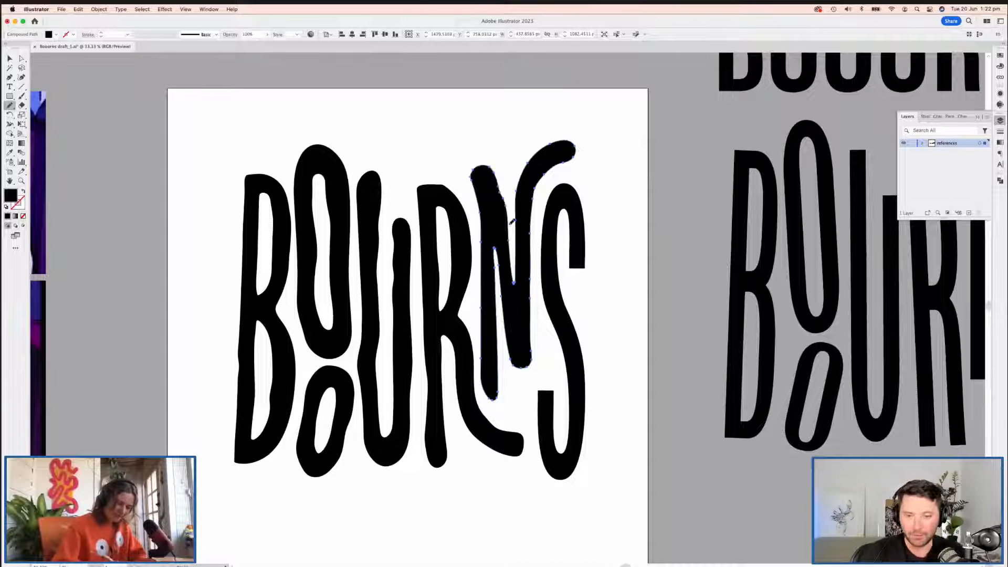
scroll(649, 273, "up", 1)
scroll(650, 274, "down", 1)
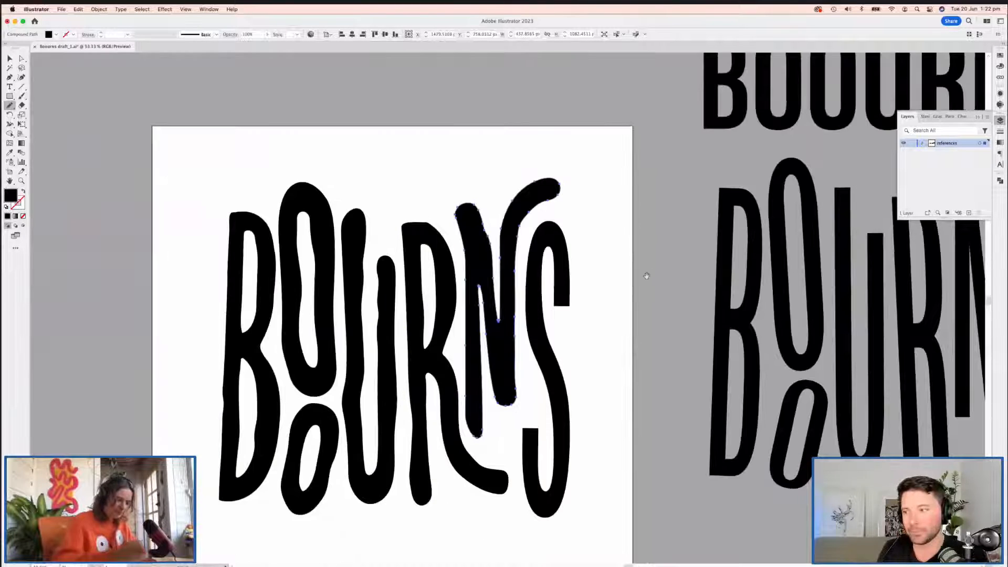
Step: Widen the foot of the N's first stem into a rounded end and give the stem a wobbly outer edge
scroll(539, 292, "down", 3)
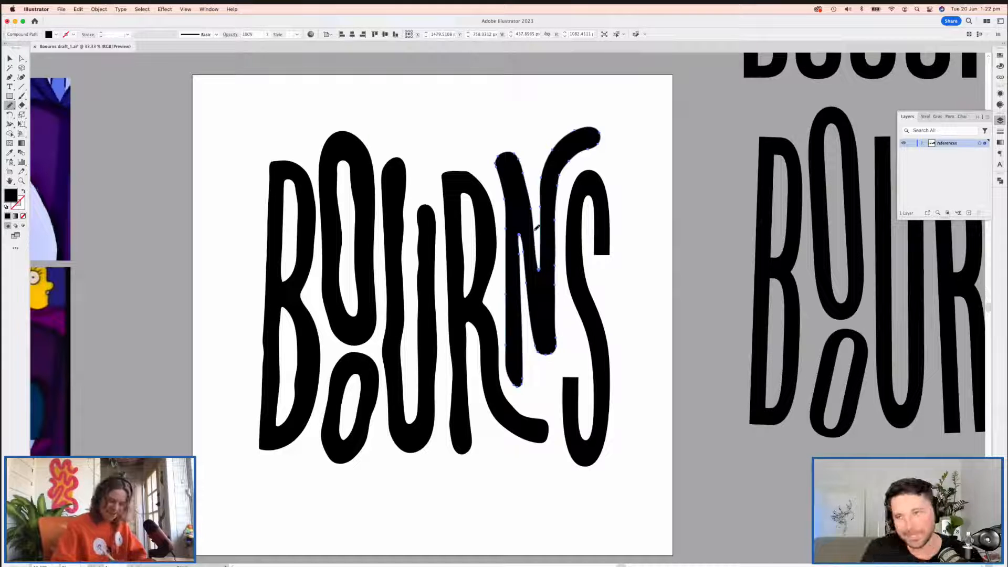
left_click_drag(522, 326, 519, 381)
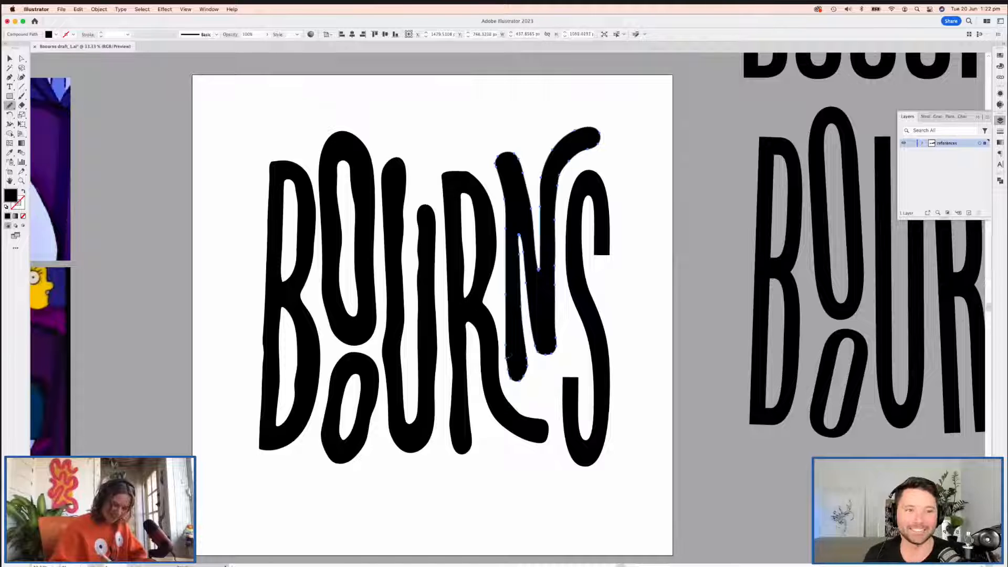
left_click_drag(505, 279, 502, 315)
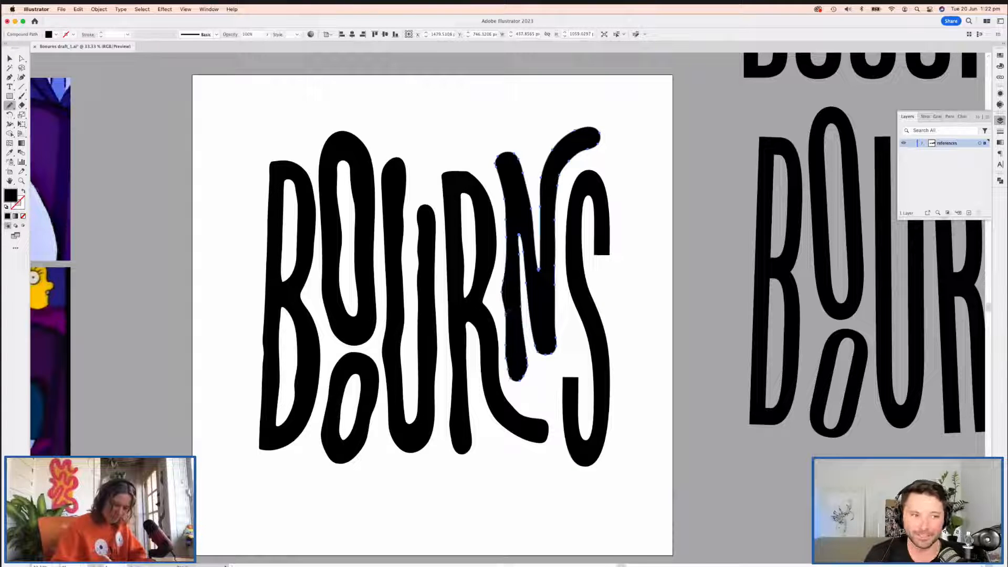
scroll(555, 329, "right", 2)
scroll(556, 329, "up", 2)
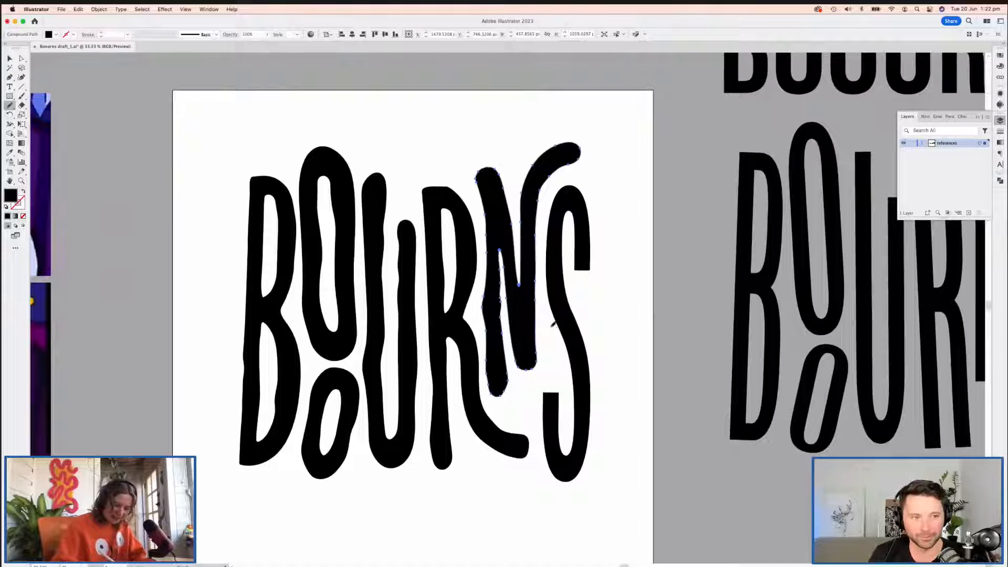
Step: Select the S and redraw its upper end as a shorter, rounded terminal with a fuller outer curve
key("a")
scroll(530, 210, "left", 5)
left_click(517, 196)
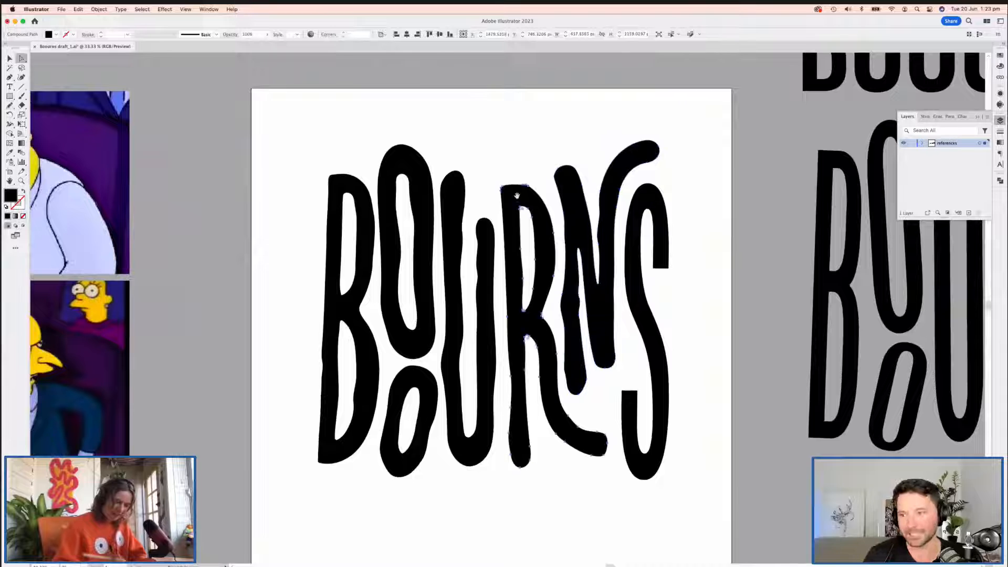
scroll(517, 199, "right", 5)
scroll(517, 199, "down", 4)
left_click(520, 289)
scroll(519, 288, "up", 4)
key("n")
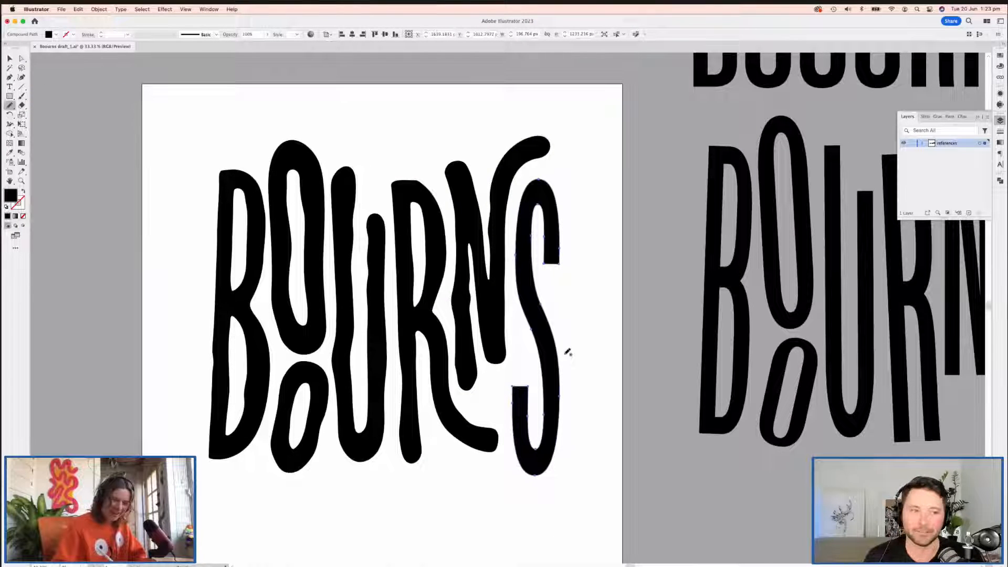
mouse_move(552, 255)
left_mouse_down()
mouse_move(562, 206)
mouse_move(566, 231)
mouse_move(551, 244)
mouse_move(544, 209)
mouse_move(562, 240)
mouse_move(562, 195)
left_mouse_up()
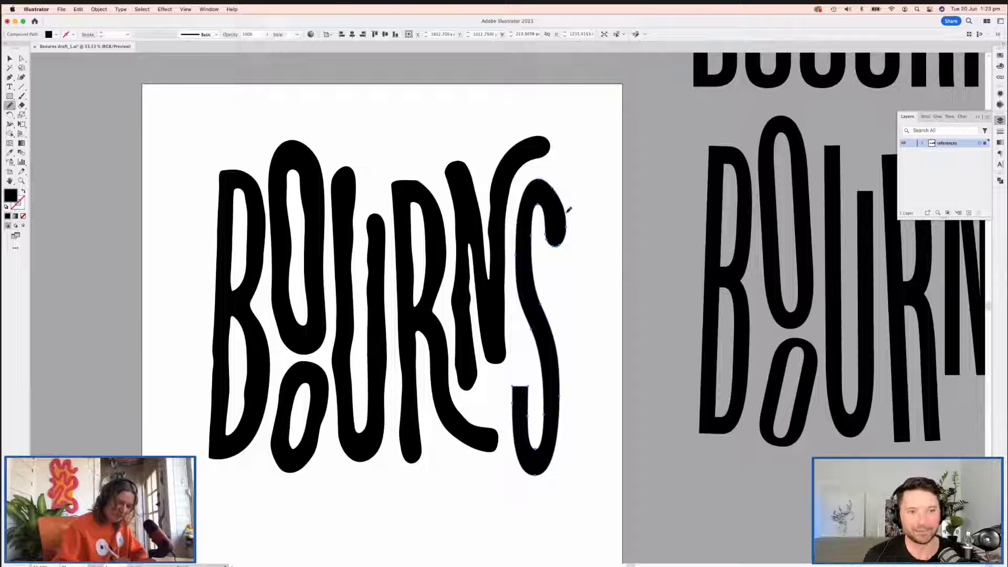
mouse_move(566, 212)
left_mouse_down()
mouse_move(519, 213)
mouse_move(517, 283)
left_mouse_up()
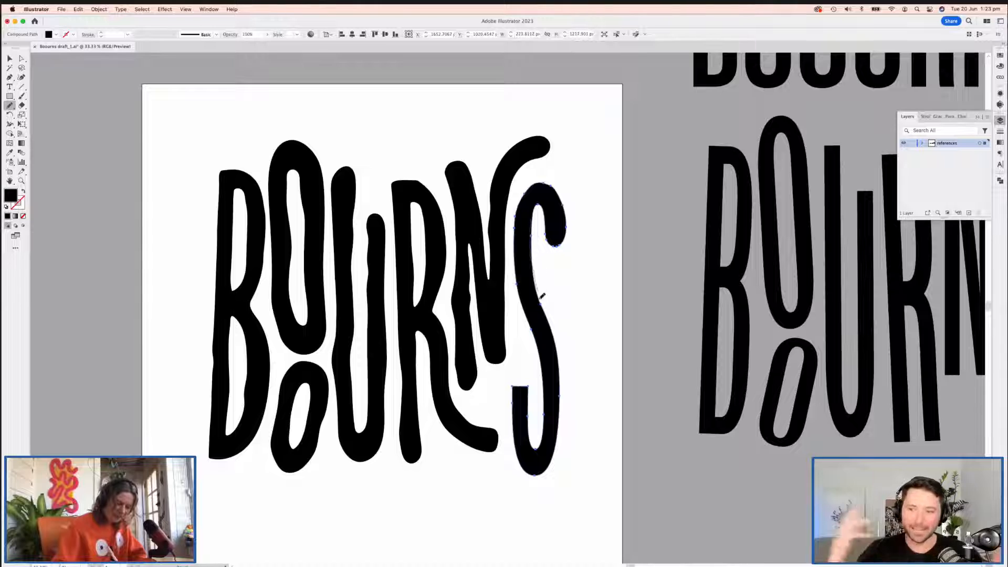
Step: Redraw the outer edge of the S's upper curve and the upper part of its spine with softer hand-drawn lines
scroll(552, 292, "down", 3)
mouse_move(498, 151)
left_mouse_down()
mouse_move(496, 214)
mouse_move(512, 254)
left_mouse_up()
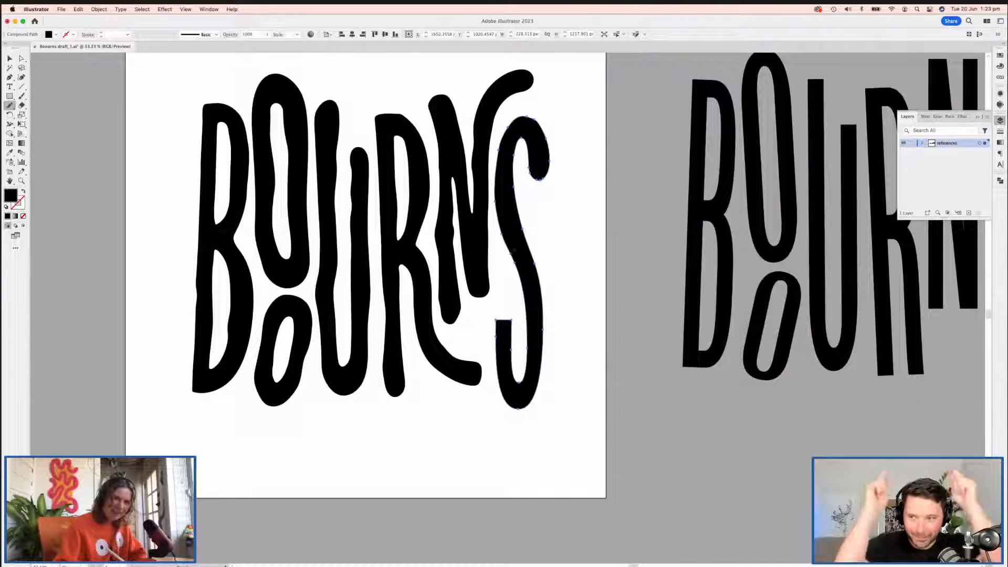
left_click_drag(498, 159, 525, 321)
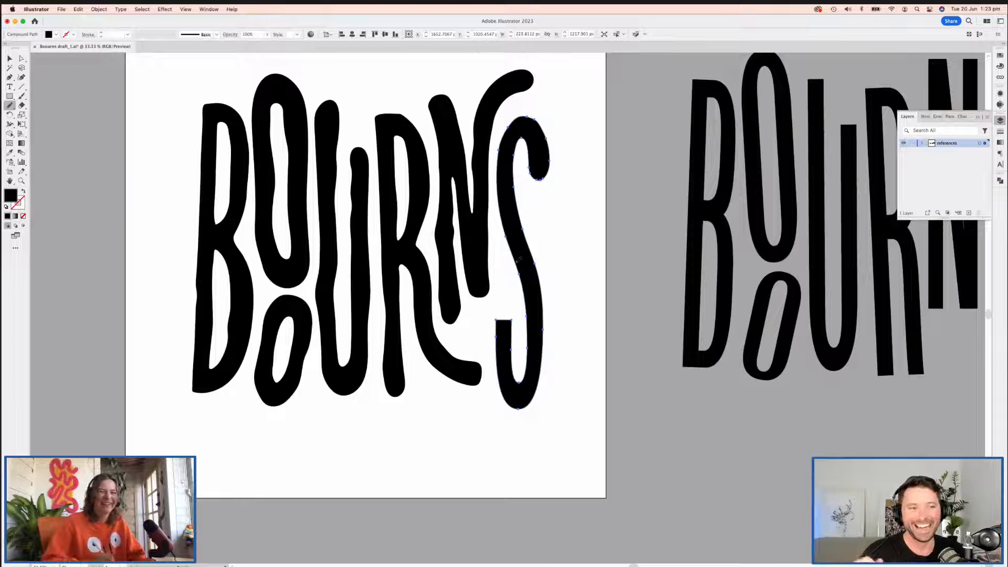
Step: Redraw the S's lower bowl as a shorter, wide hook reaching above the R's kick, and reshape the inner edge of its upper curve
scroll(541, 293, "down", 3)
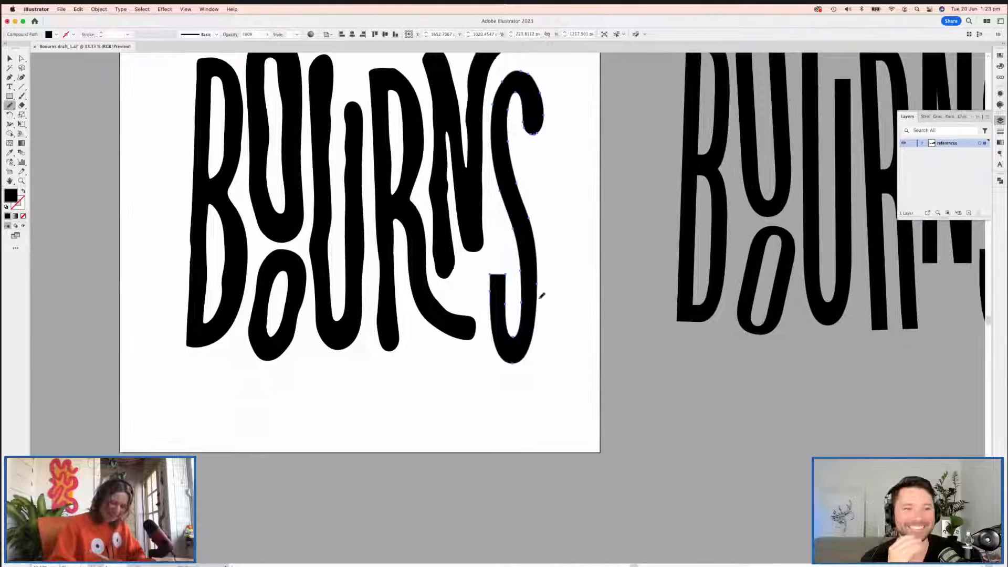
key("super+shift+a")
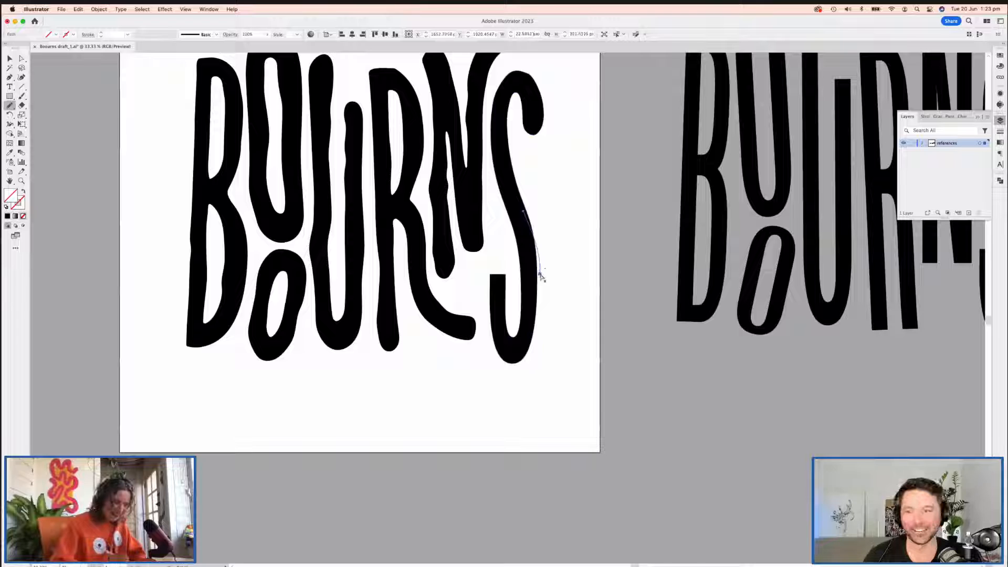
left_click(533, 235, "super")
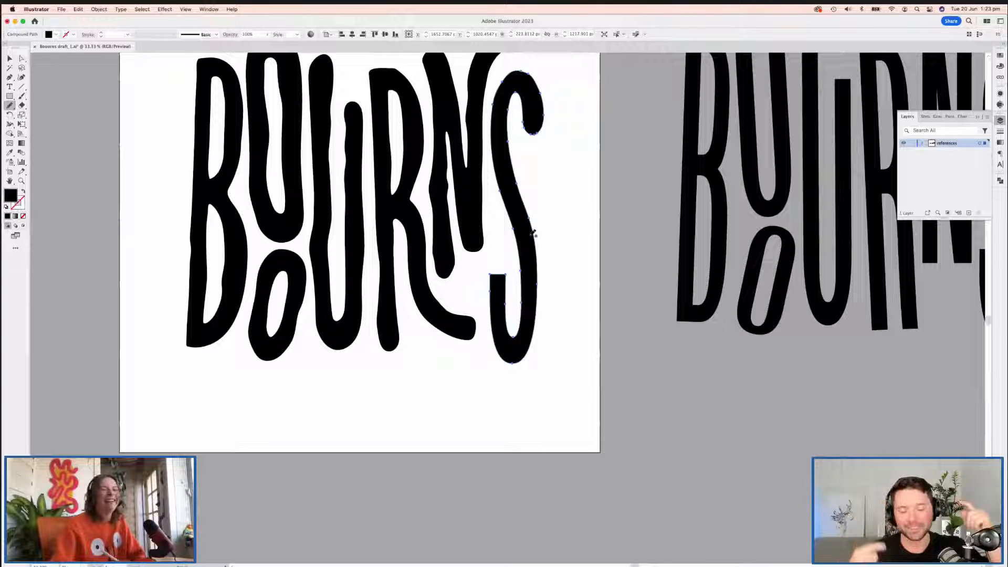
mouse_move(516, 239)
left_mouse_down()
mouse_move(492, 273)
mouse_move(487, 298)
mouse_move(536, 282)
mouse_move(539, 247)
left_mouse_up()
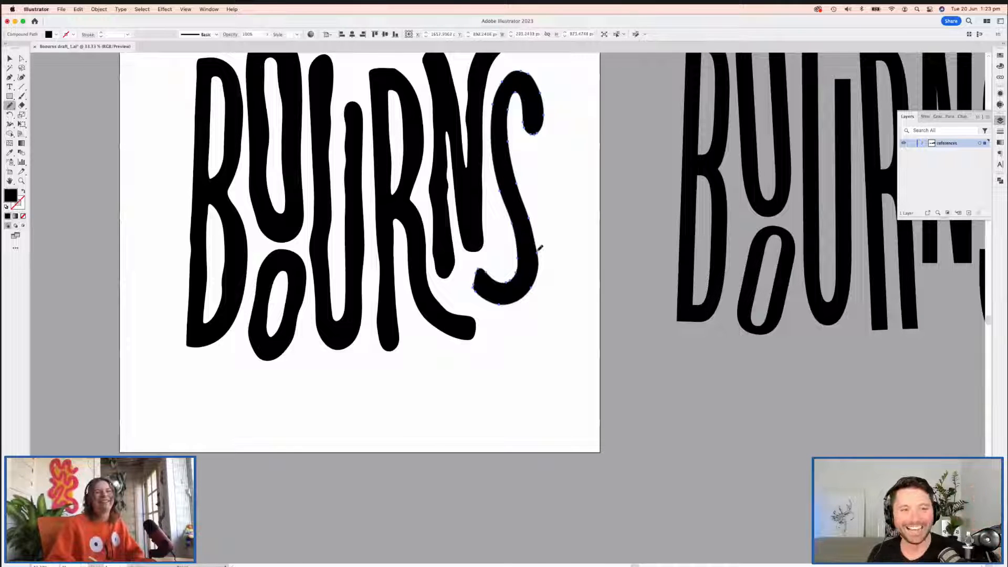
scroll(539, 247, "up", 3)
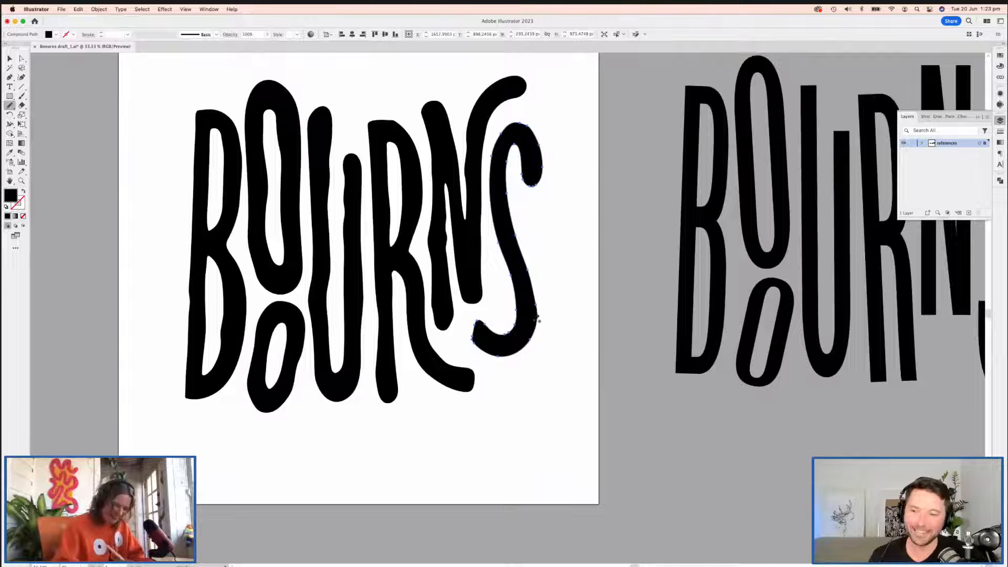
left_click_drag(513, 148, 521, 232)
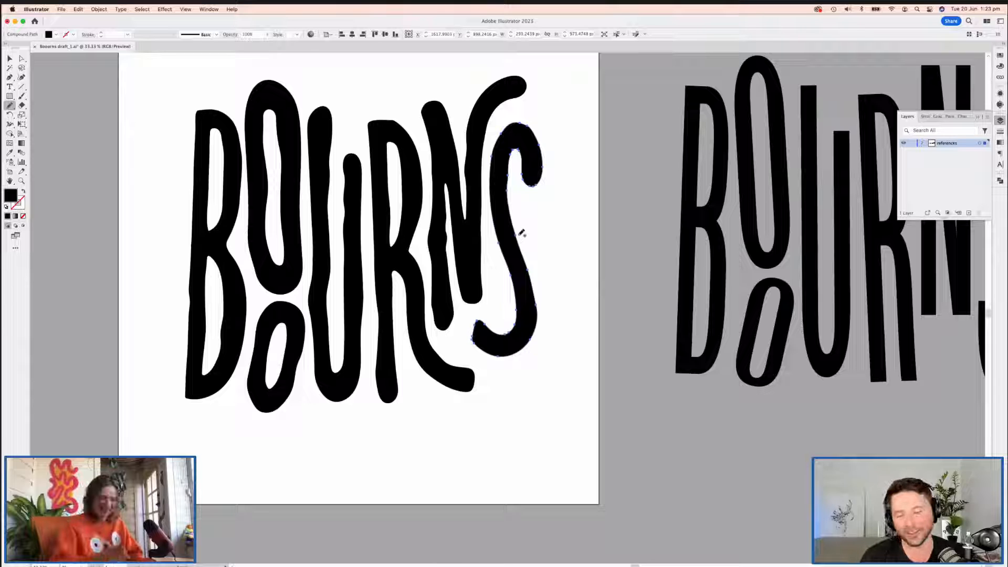
Step: Examine the redrawn S up close and check the complete lettering's overall balance on the artboard
scroll(651, 227, "up", 2)
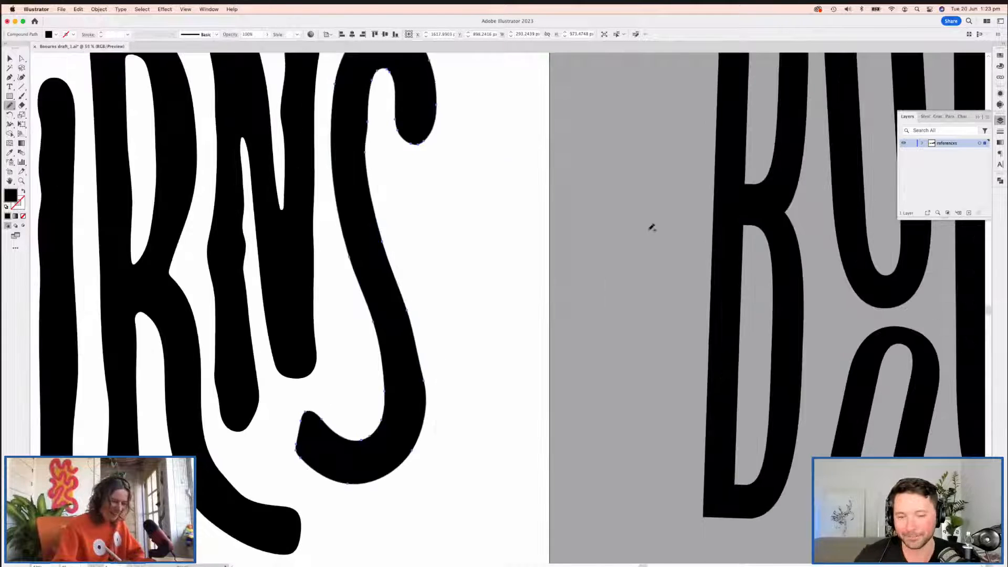
scroll(651, 227, "up", 3)
scroll(584, 247, "down", 3)
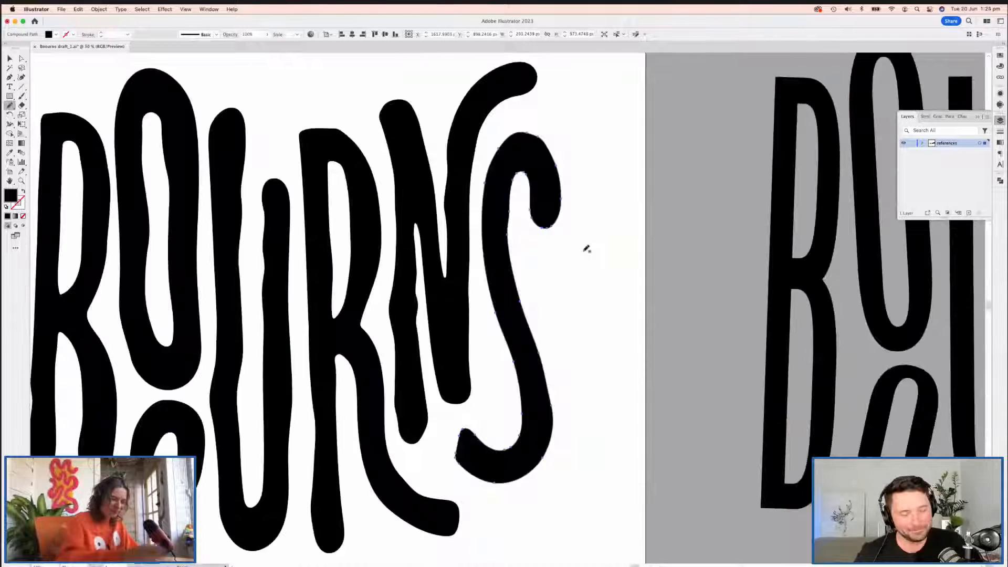
scroll(583, 251, "down", 1)
scroll(583, 251, "down", 2)
scroll(583, 251, "left", 1)
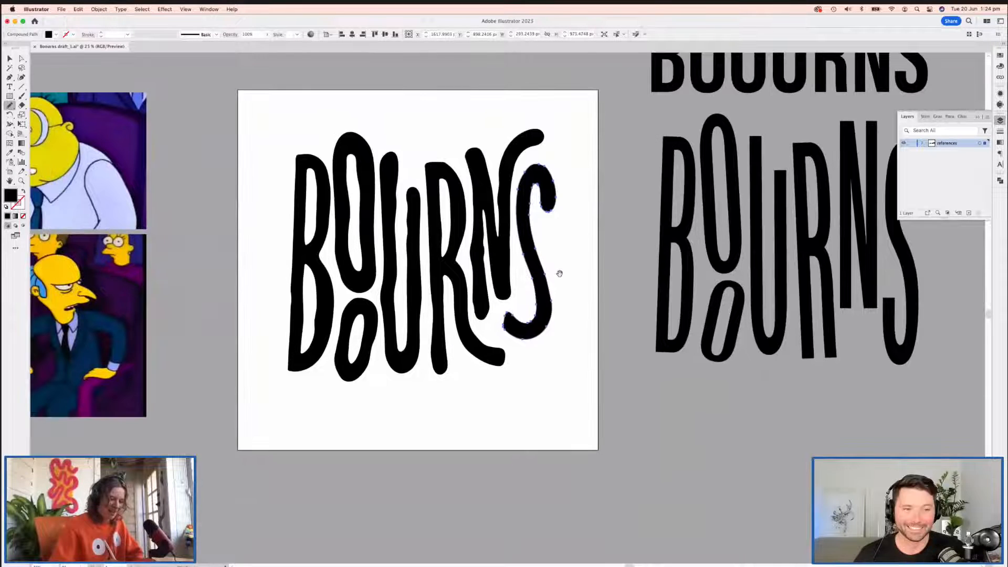
left_click_drag(591, 299, 590, 299)
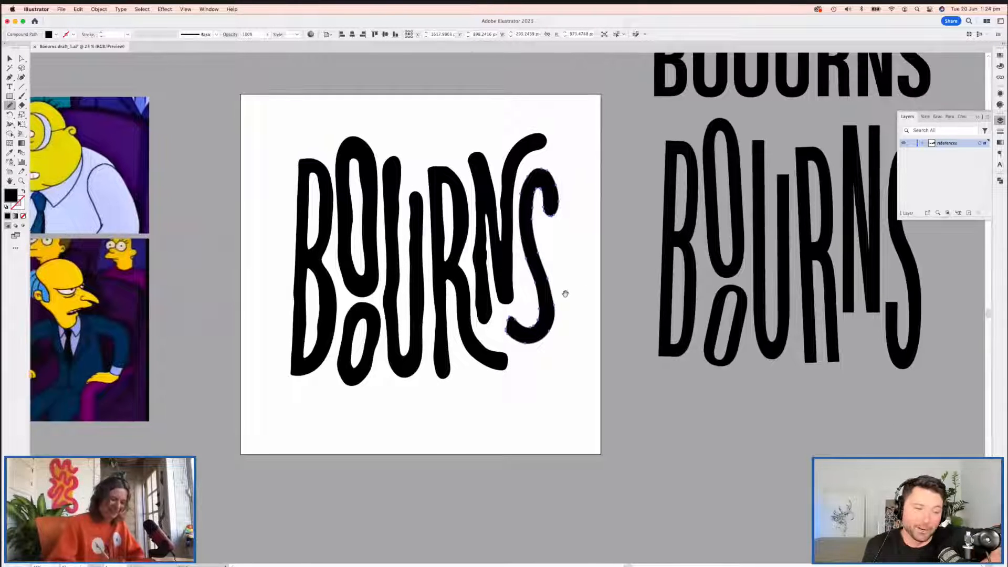
Step: Redraw the lower edge of the S's spine and reshape its lower hook with a rounder end extending further outward
left_click_drag(533, 222, 554, 290)
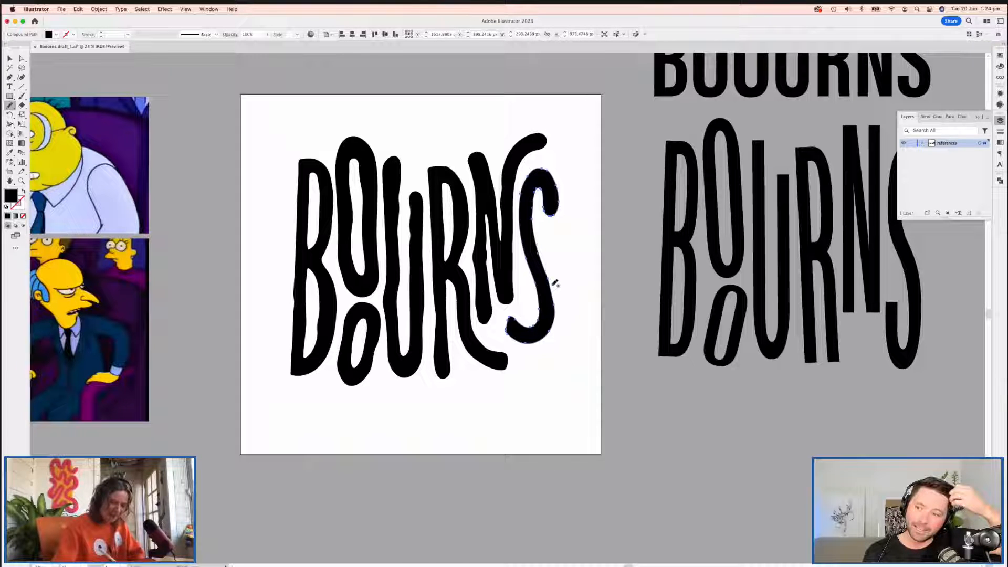
scroll(556, 299, "up", 3)
scroll(556, 312, "up", 1)
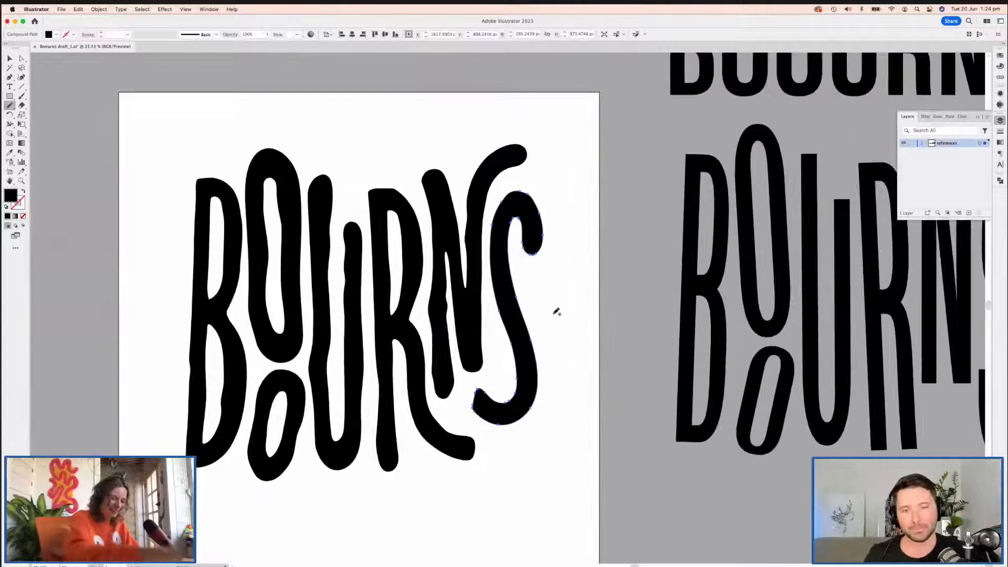
scroll(558, 248, "down", 3)
left_click_drag(512, 176, 542, 329)
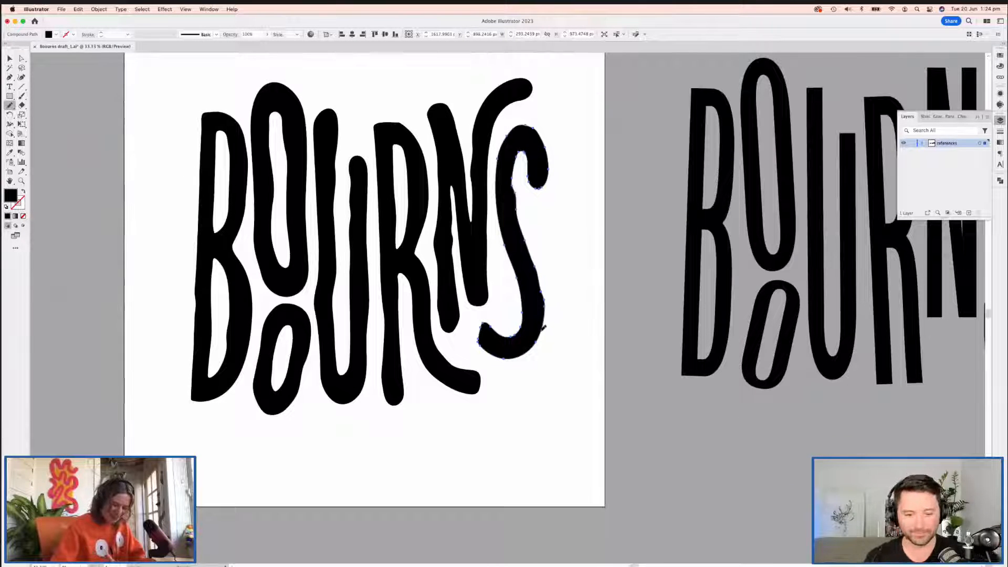
mouse_move(480, 324)
left_mouse_down()
mouse_move(508, 337)
mouse_move(521, 330)
left_mouse_up()
left_click_drag(540, 276, 529, 317)
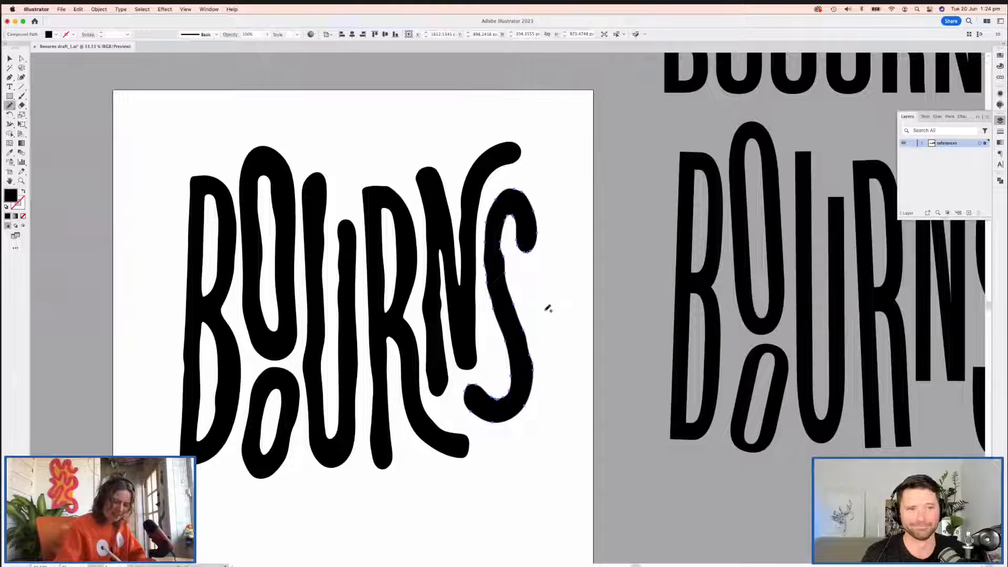
Step: Redraw the outer edge of the S's upper curve facing the N and smooth the upper part of its spine
left_click_drag(485, 264, 511, 188)
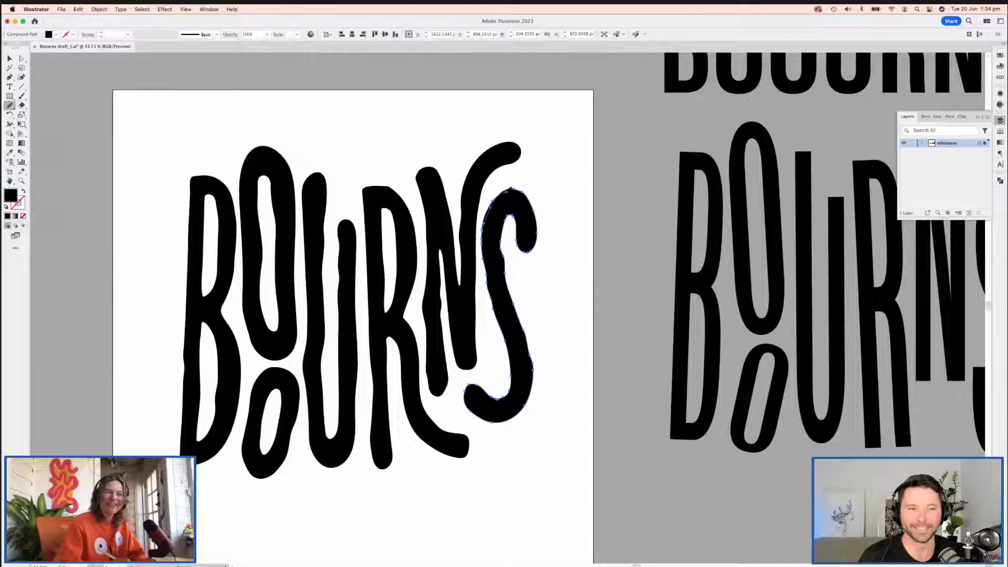
left_click_drag(523, 289, 561, 253)
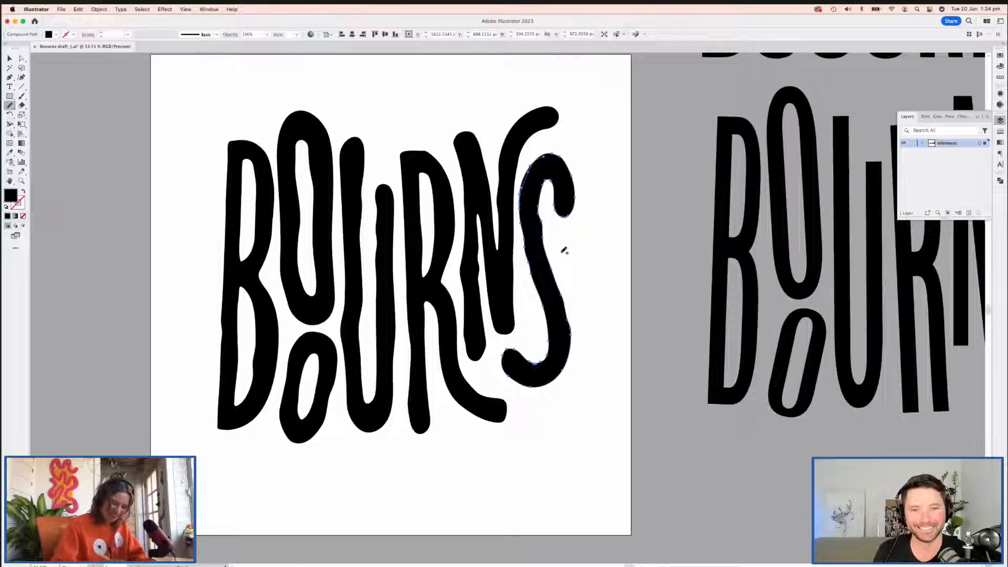
scroll(536, 219, "up", 1)
mouse_move(536, 219)
left_mouse_down()
mouse_move(551, 202)
mouse_move(525, 286)
mouse_move(533, 231)
mouse_move(533, 280)
left_mouse_up()
Step: Select the N and redraw both edges of its lower end as a thicker rounded foot curving toward the S
left_click(526, 285, "super")
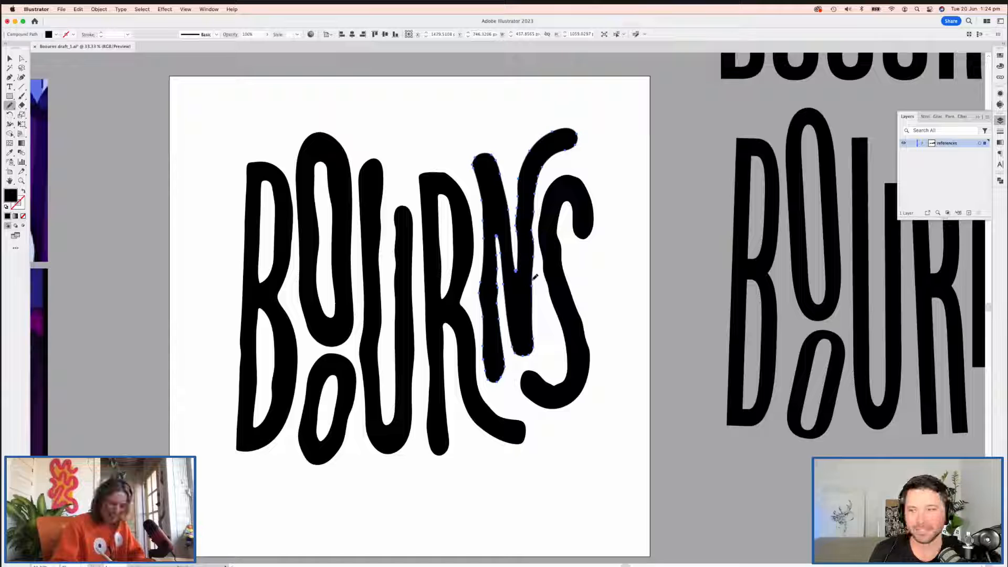
scroll(534, 277, "left", 5)
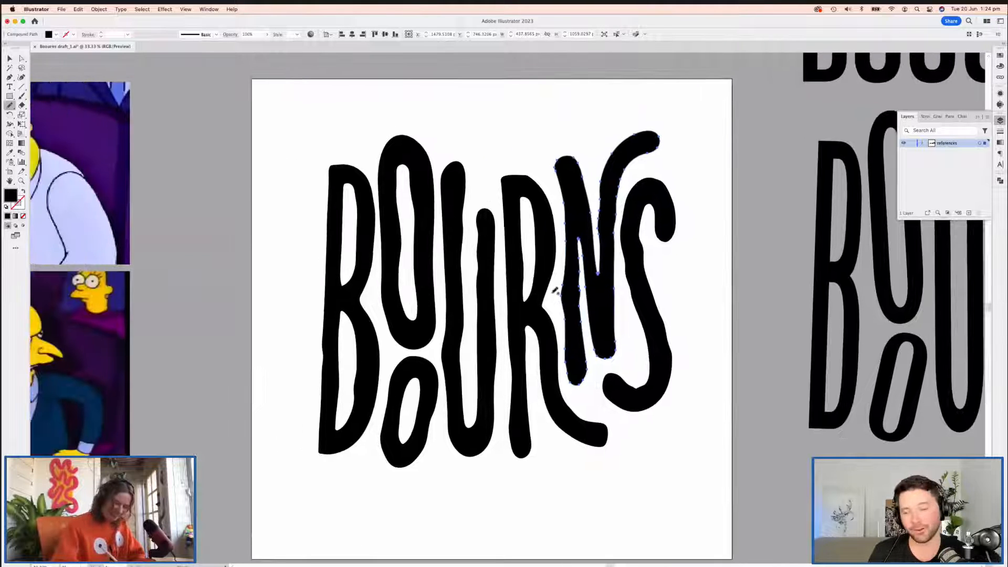
left_click(515, 246, "super")
scroll(512, 247, "left", 5)
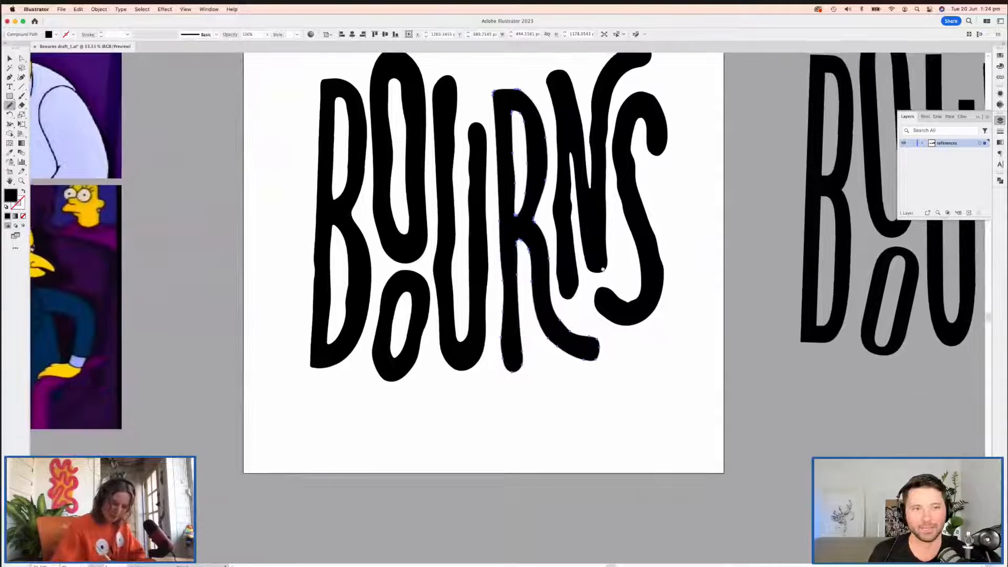
key("v")
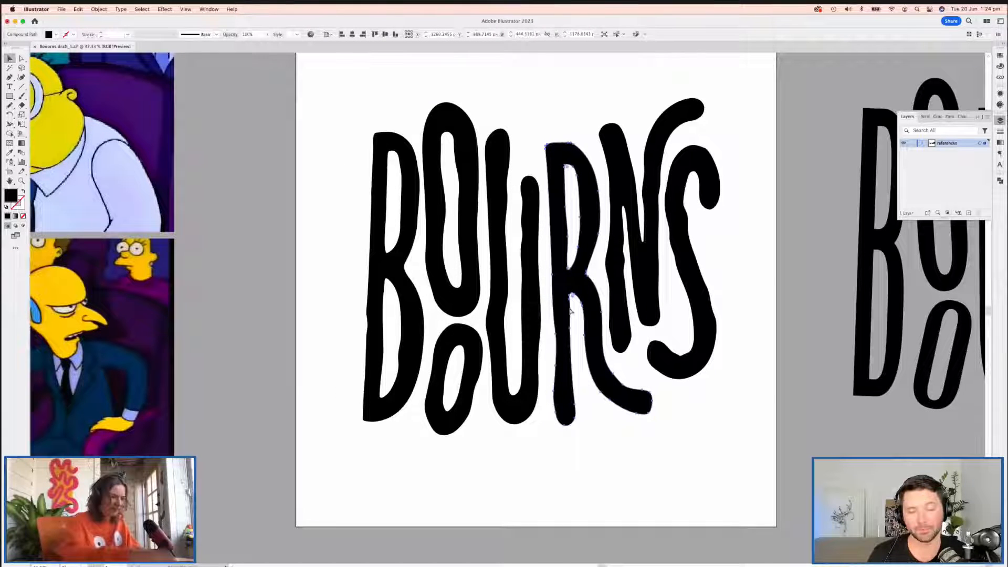
key("super+minus")
left_click(544, 306)
scroll(541, 299, "down", 2)
scroll(541, 299, "right", 3)
key("n")
scroll(536, 292, "right", 1)
mouse_move(509, 231)
left_mouse_down()
mouse_move(517, 305)
mouse_move(520, 285)
left_mouse_up()
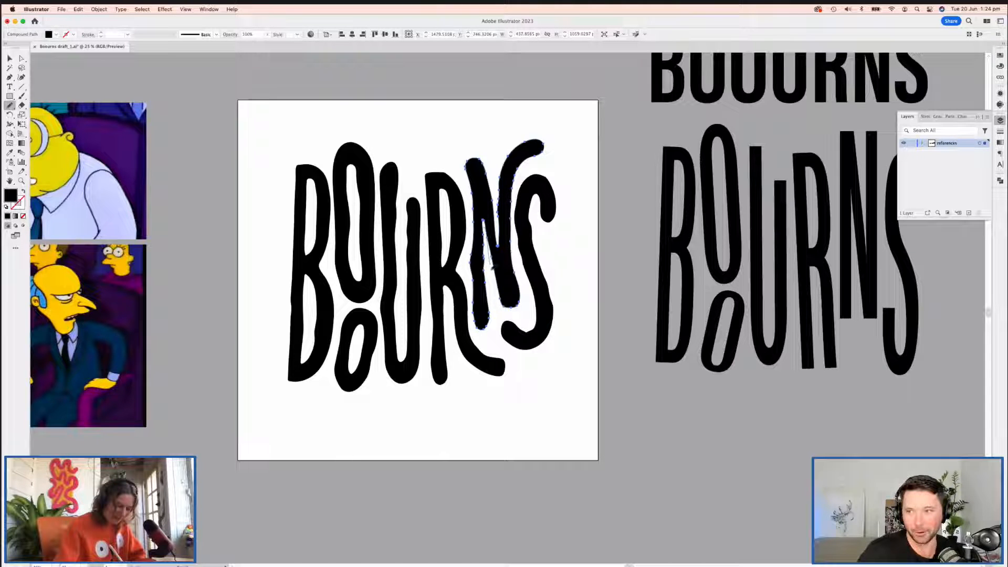
mouse_move(491, 268)
left_mouse_down()
mouse_move(517, 304)
mouse_move(519, 294)
left_mouse_up()
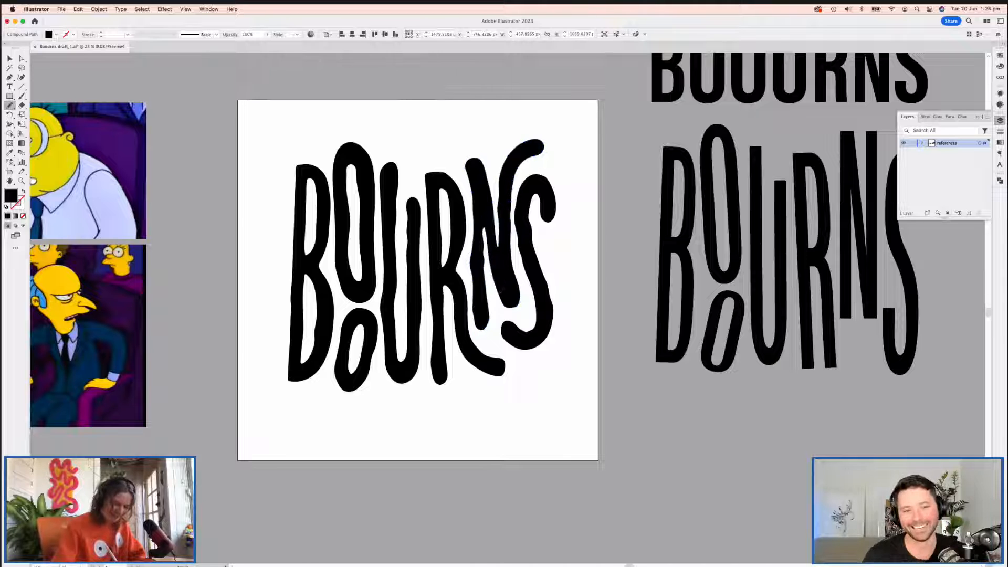
Step: Shorten the B by raising its base, and tilt the lower O slightly so its foot tucks under the B
key("a")
left_click(571, 248)
mouse_move(486, 349)
left_mouse_down()
mouse_move(498, 344)
mouse_move(480, 362)
mouse_move(506, 353)
mouse_move(516, 328)
mouse_move(546, 320)
left_mouse_up()
left_click(411, 327)
key("v")
left_click_drag(392, 379, 388, 362)
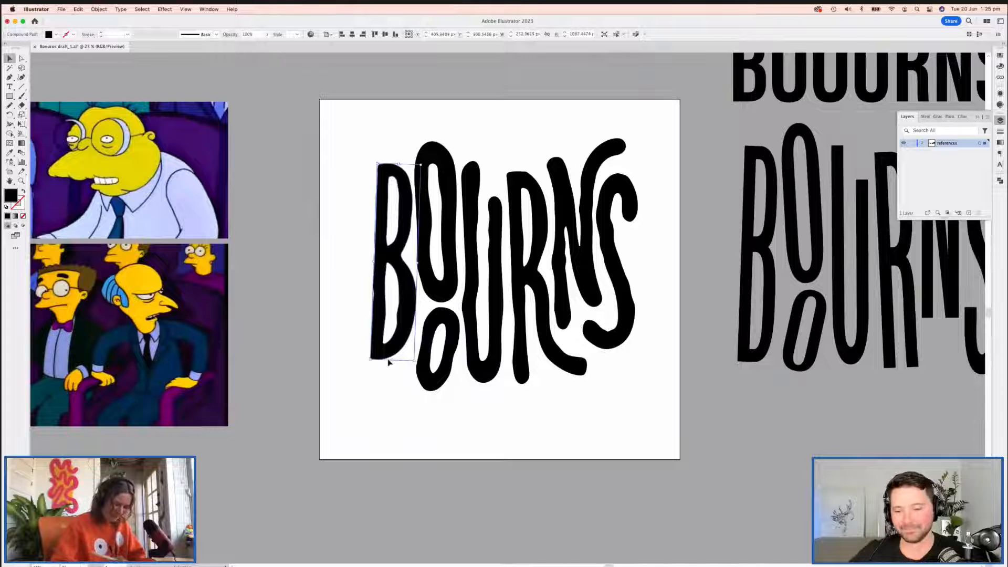
left_click(417, 380)
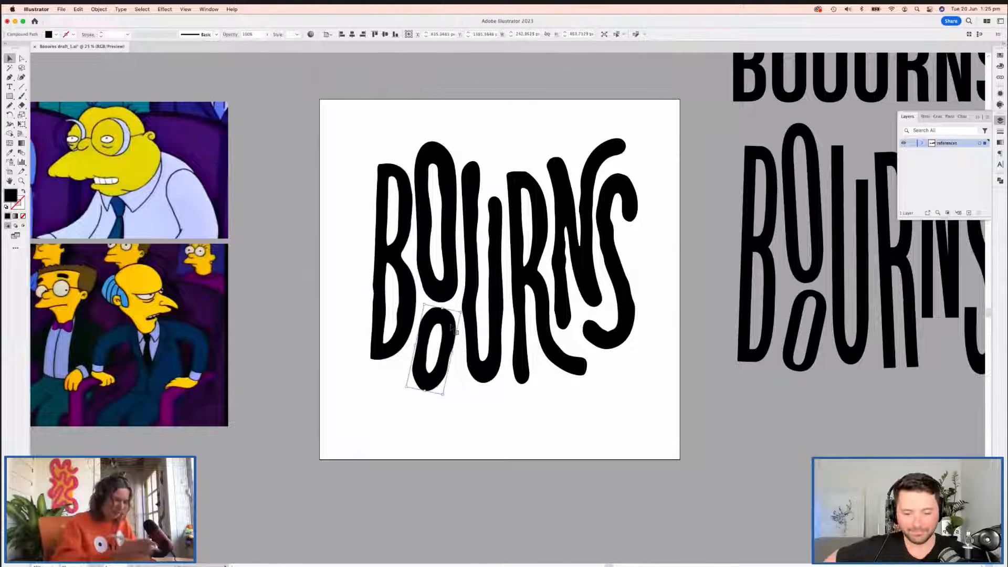
scroll(525, 331, "right", 2)
left_click(626, 330)
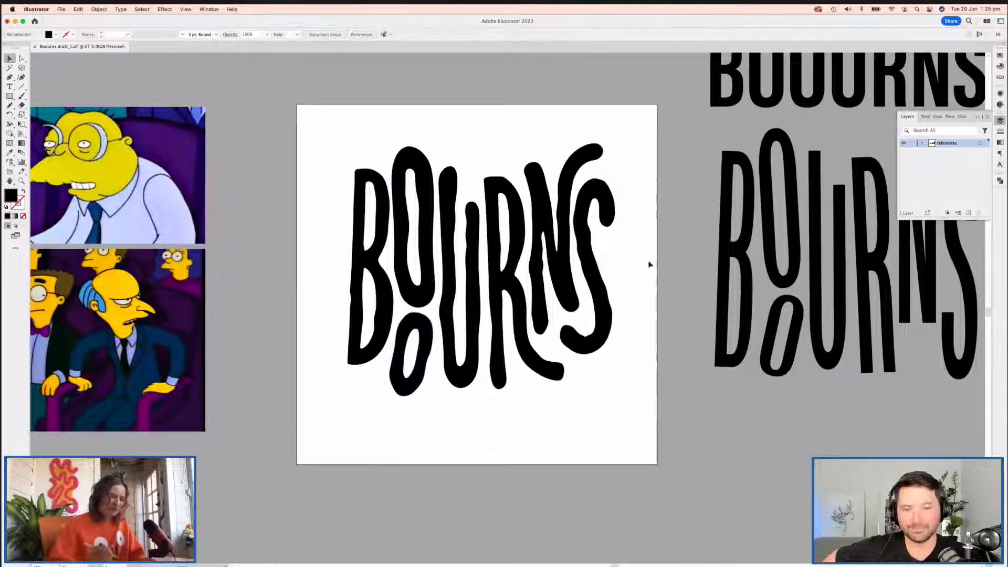
Step: Select all the redrawn letters and shift the lettering down so it sits centred on the artboard
scroll(639, 286, "right", 1)
scroll(636, 287, "left", 2)
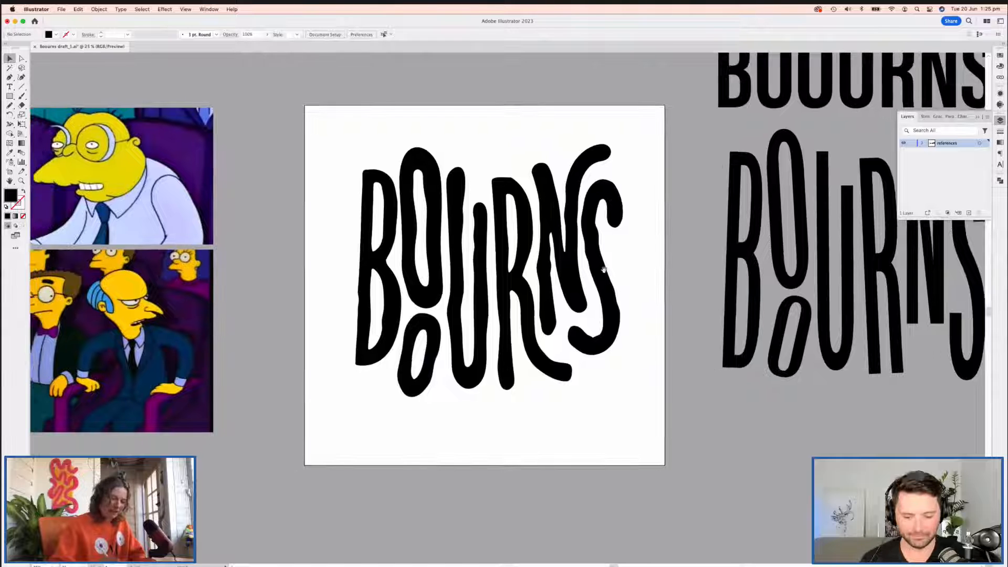
left_click(442, 227)
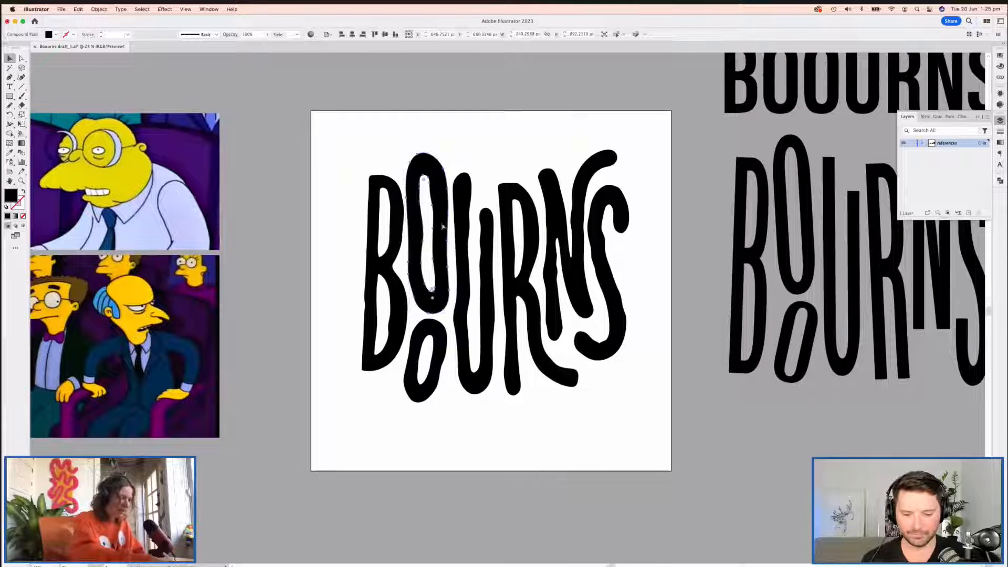
scroll(334, 226, "right", 3)
scroll(334, 226, "right", 5)
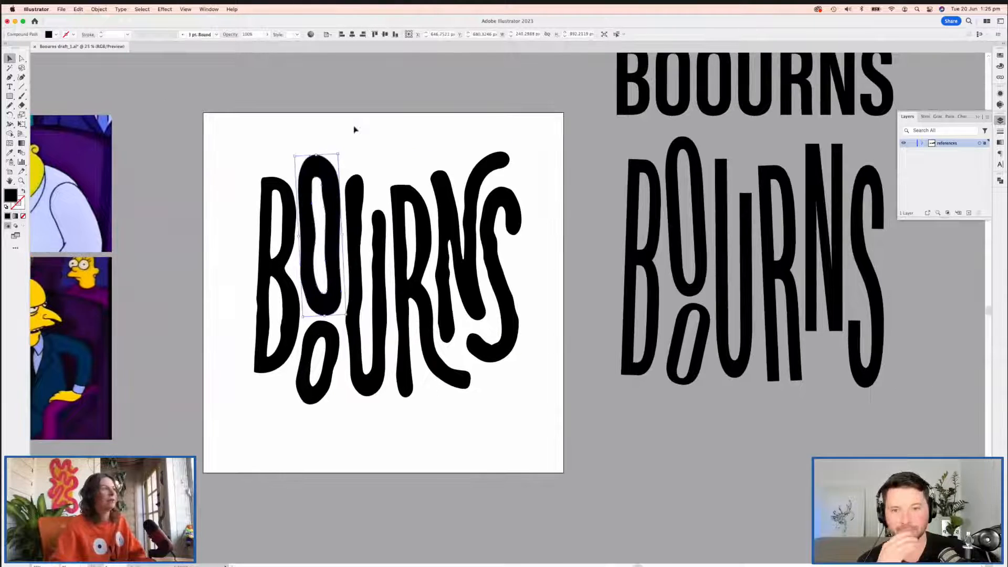
left_click_drag(182, 131, 431, 395)
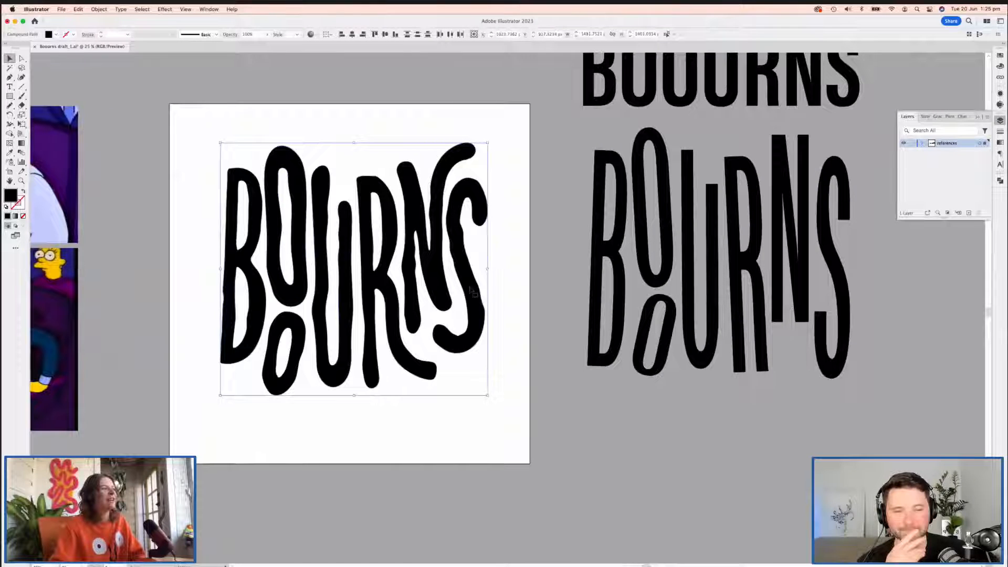
key("super+z")
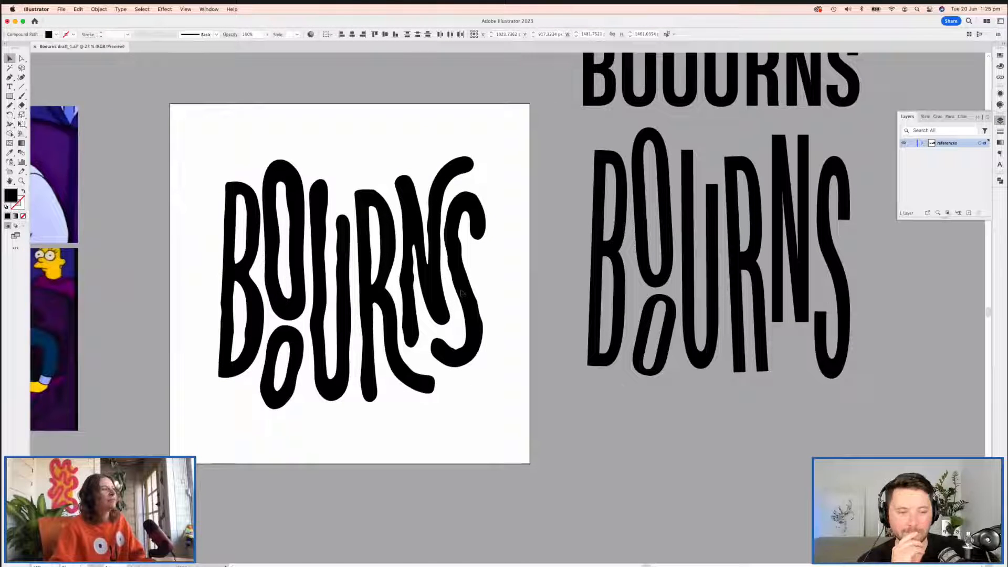
Step: Place a duplicate of the redrawn lettering below the two earlier versions beside the artboard
scroll(461, 294, "right", 3)
key("super+minus")
key("a")
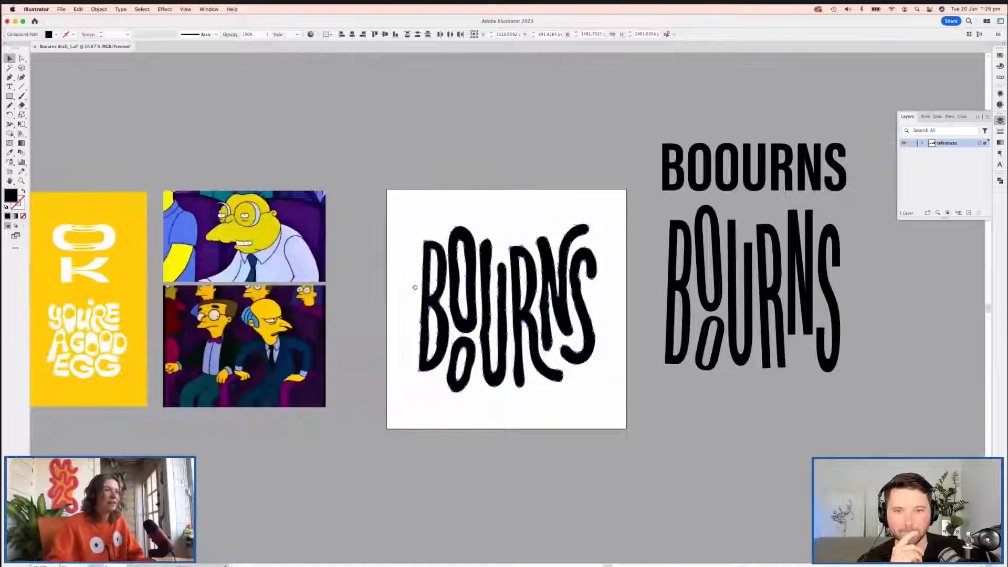
key("super+v")
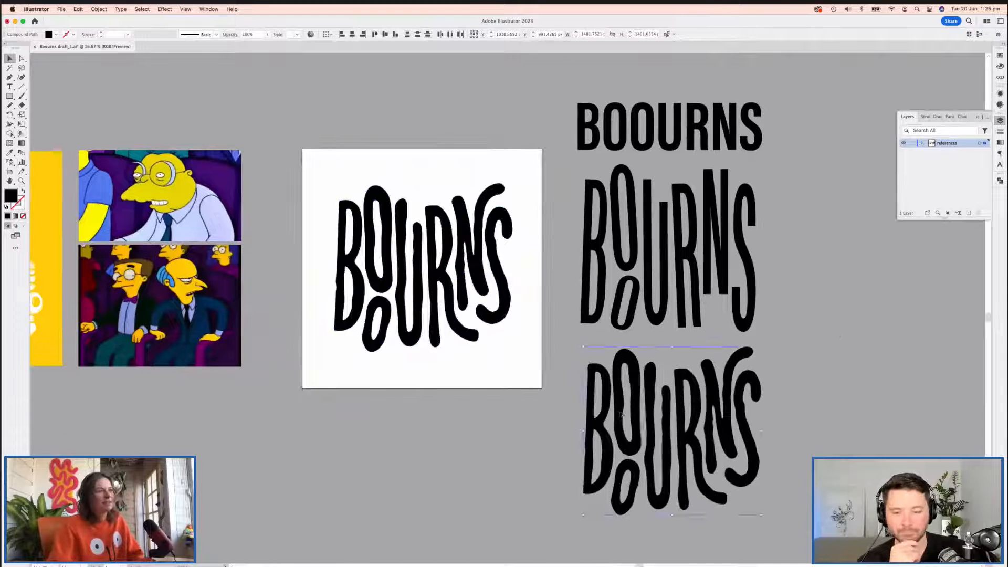
scroll(591, 377, "down", 2)
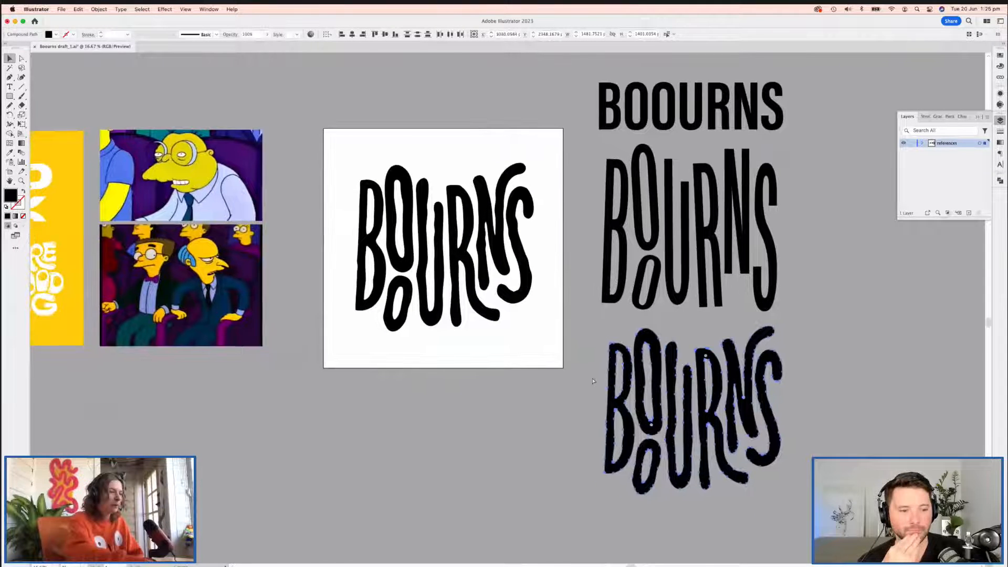
Step: Examine the centred lettering on the artboard for overall balance and leftover gaps between letters
key("super+equal")
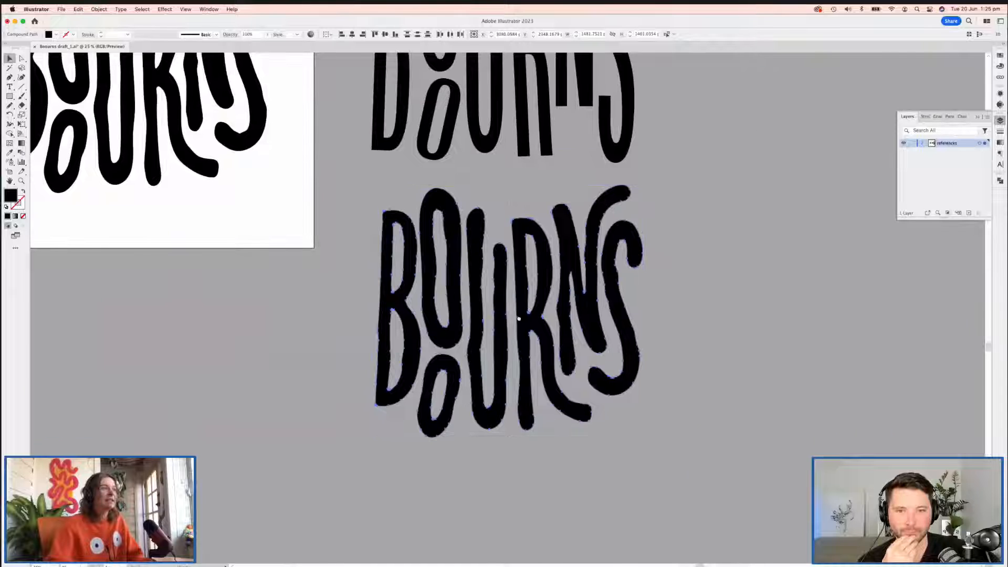
scroll(519, 319, "up", 5)
scroll(519, 318, "left", 6)
left_click(519, 319)
scroll(519, 318, "right", 2)
scroll(545, 315, "left", 2)
left_click(569, 310)
scroll(531, 298, "left", 2)
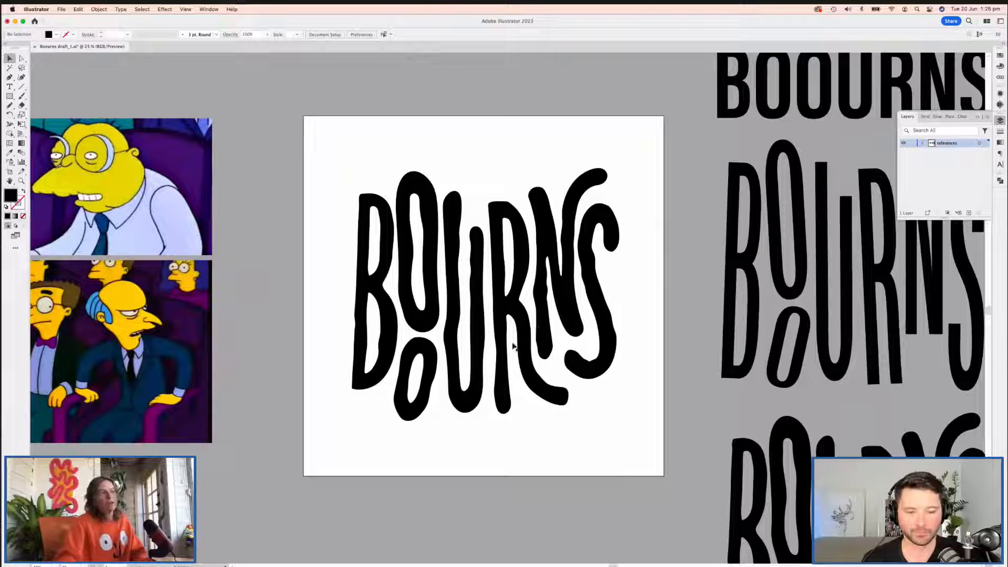
left_click_drag(530, 336, 455, 328)
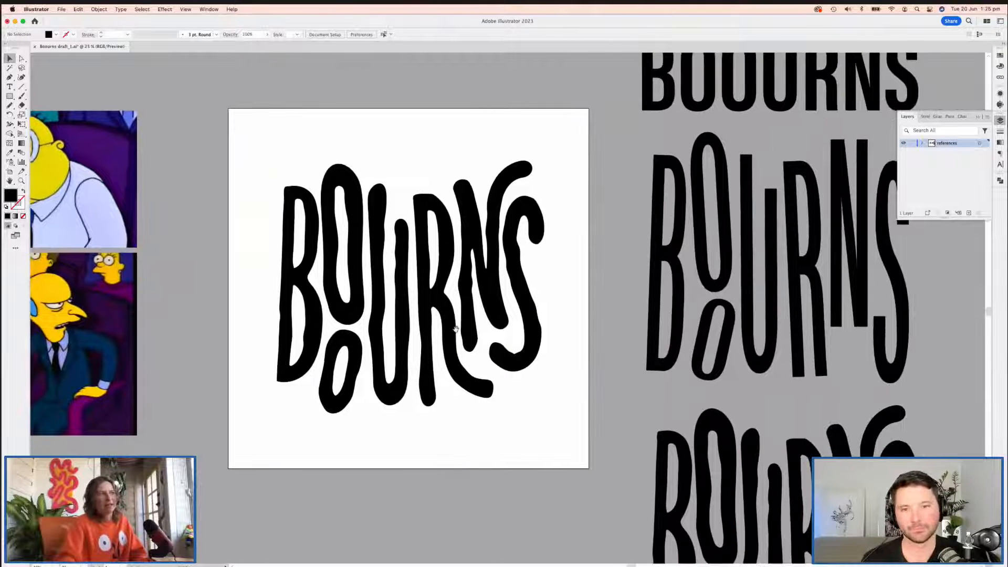
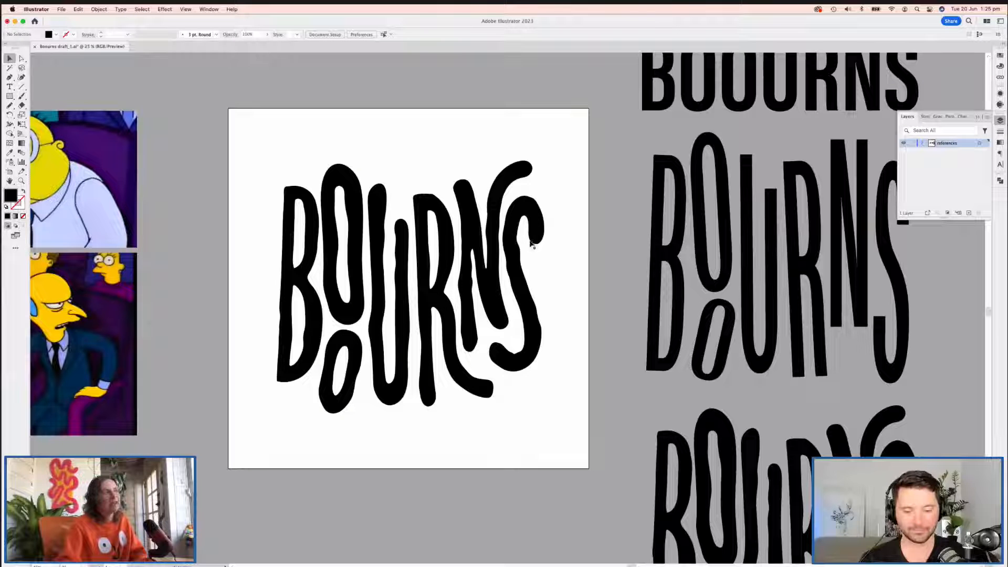
Step: Select the R and draw a rounded arm from the top of its stem, reaching over the U's short stem
mouse_move(421, 308)
left_mouse_down()
mouse_move(467, 320)
mouse_move(460, 291)
mouse_move(391, 249)
mouse_move(409, 292)
mouse_move(322, 258)
mouse_move(319, 238)
mouse_move(432, 315)
left_mouse_up()
key("super+equal")
left_click_drag(416, 273, 442, 292)
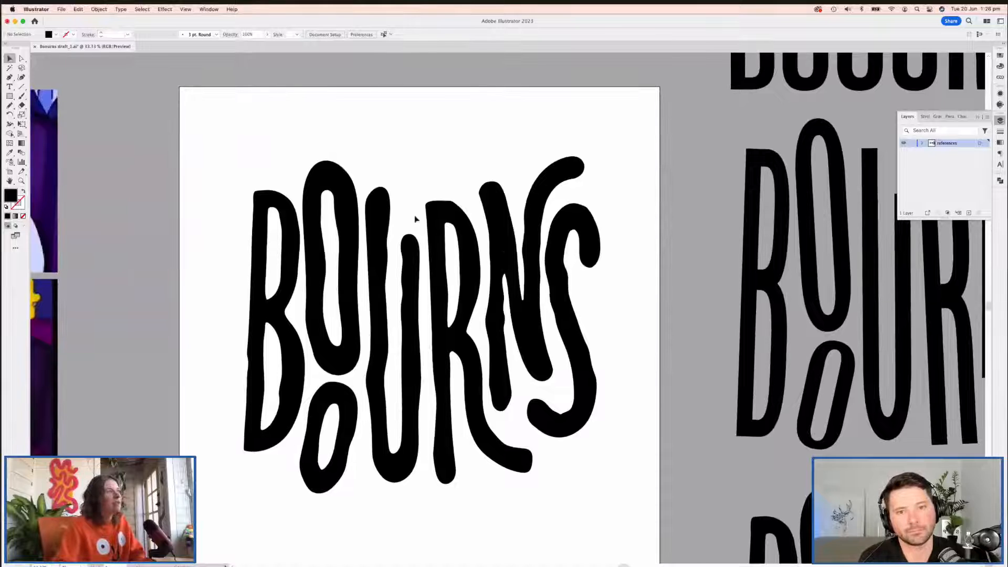
left_click(412, 352)
left_click(426, 211)
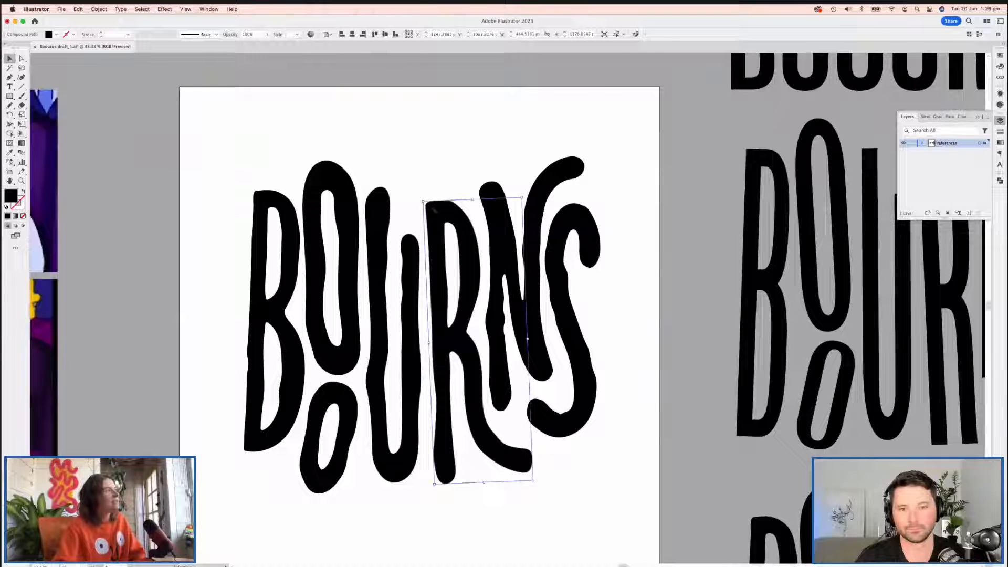
left_click(407, 215)
left_click(432, 225)
key("super+=")
left_click_drag(492, 201, 557, 311)
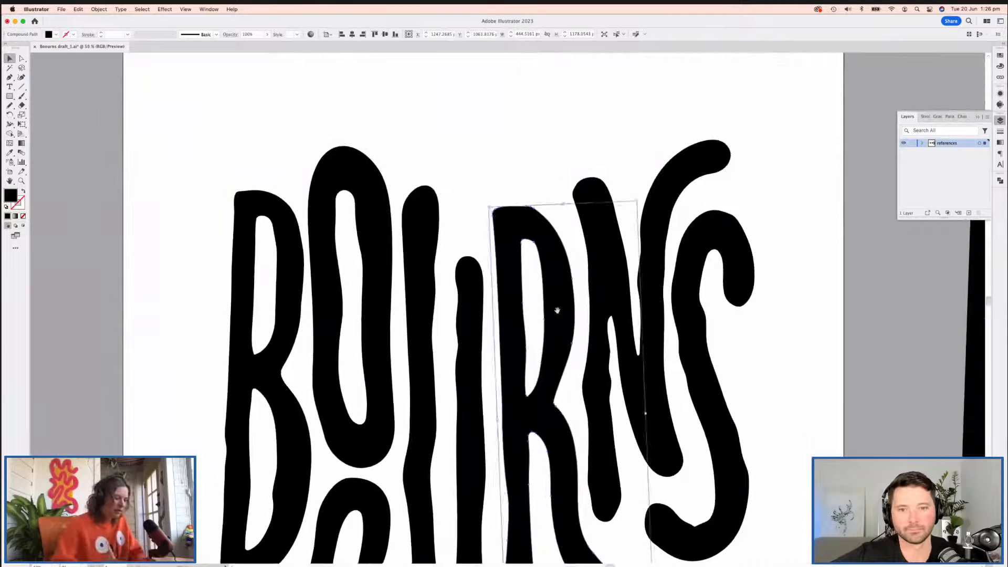
key("n")
scroll(558, 308, "left", 1)
mouse_move(504, 214)
left_mouse_down()
mouse_move(480, 225)
mouse_move(501, 253)
left_mouse_up()
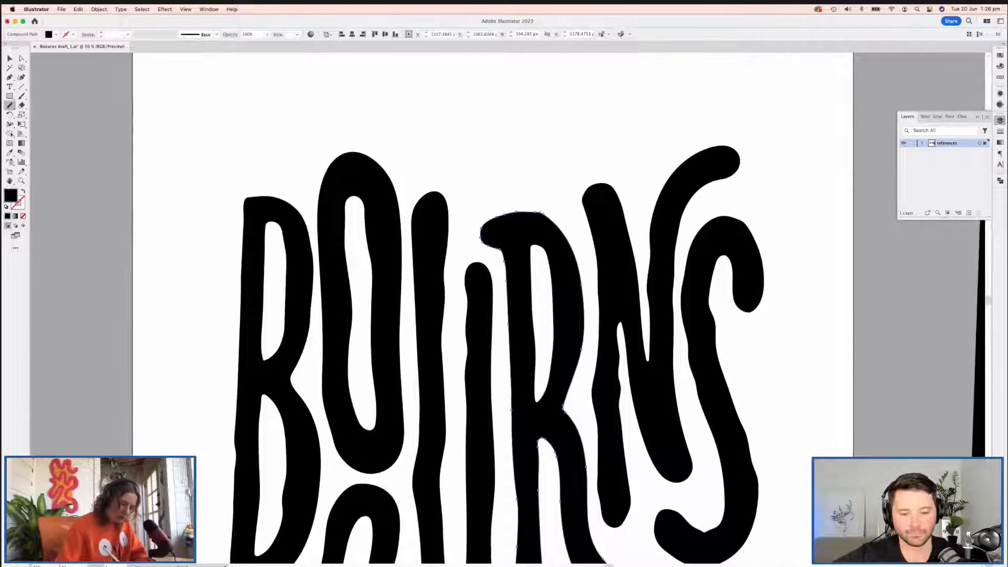
Step: Smooth the top edge of the R's new arm and redraw the shoulder where it flows into the bowl
mouse_move(551, 217)
left_mouse_down()
mouse_move(493, 217)
mouse_move(485, 231)
mouse_move(502, 250)
left_mouse_up()
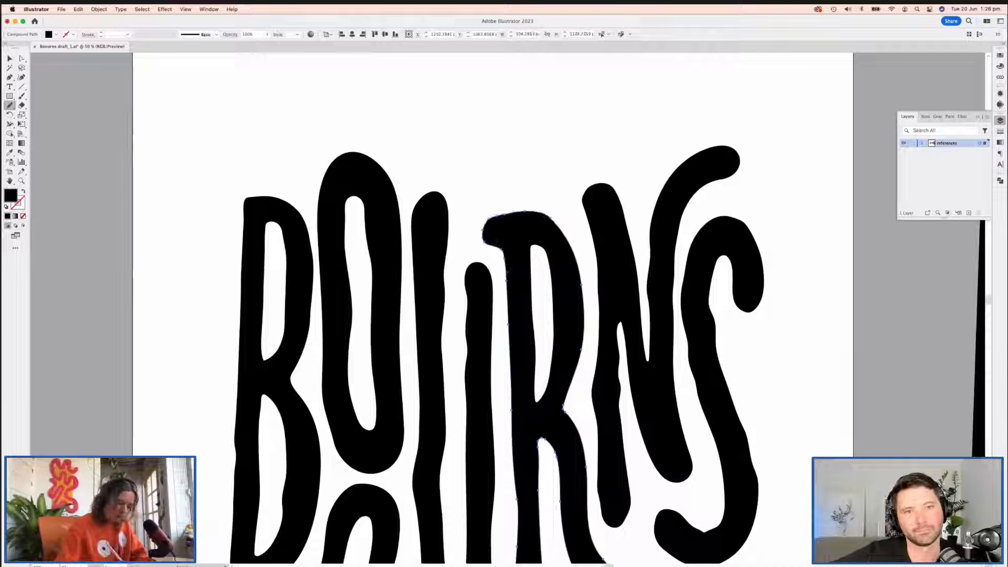
left_click_drag(530, 212, 565, 235)
key("a")
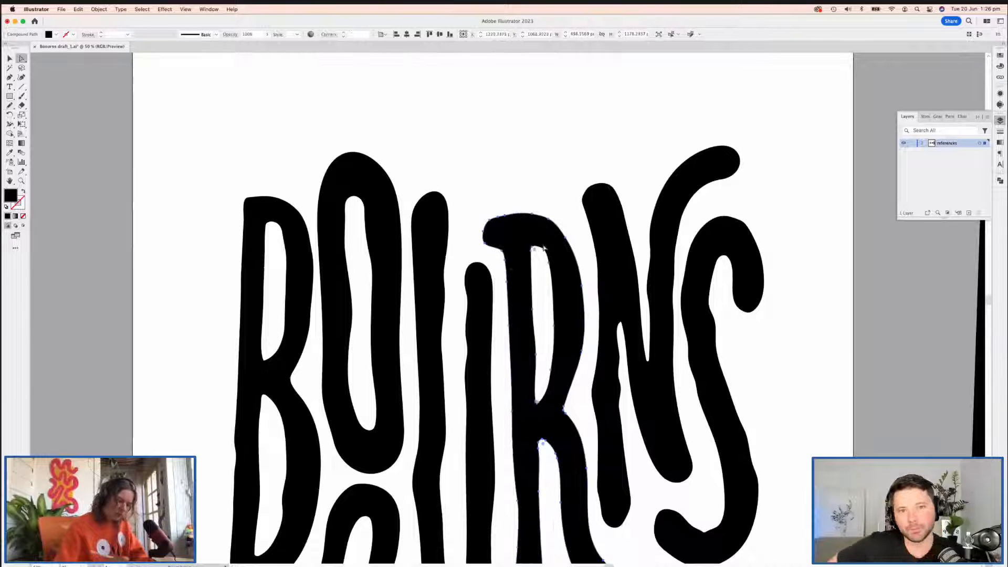
left_click(534, 202)
scroll(633, 292, "left", 2)
scroll(633, 292, "down", 3)
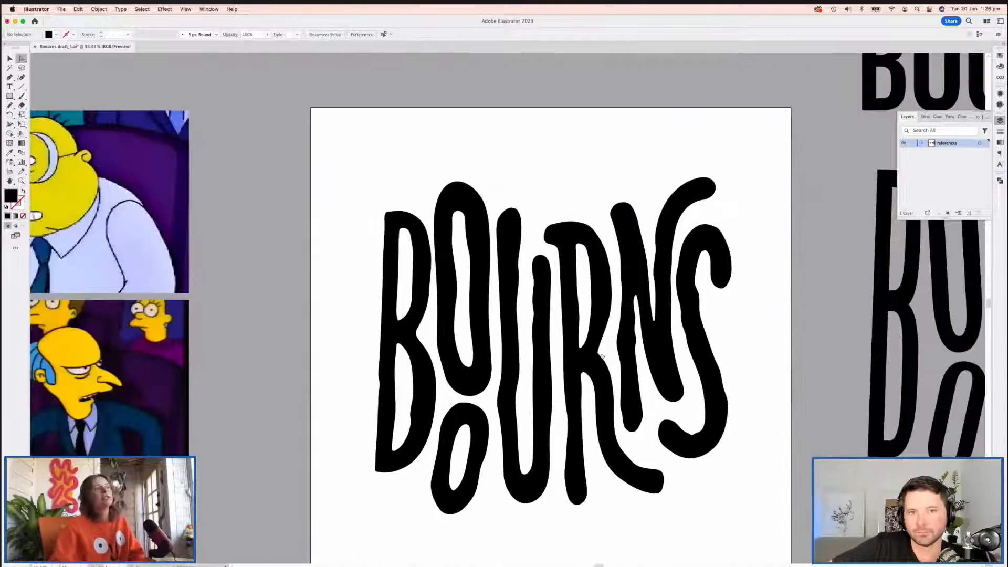
mouse_move(602, 357)
left_mouse_down()
mouse_move(562, 307)
mouse_move(601, 343)
left_mouse_up()
left_click(577, 221)
left_click(586, 170)
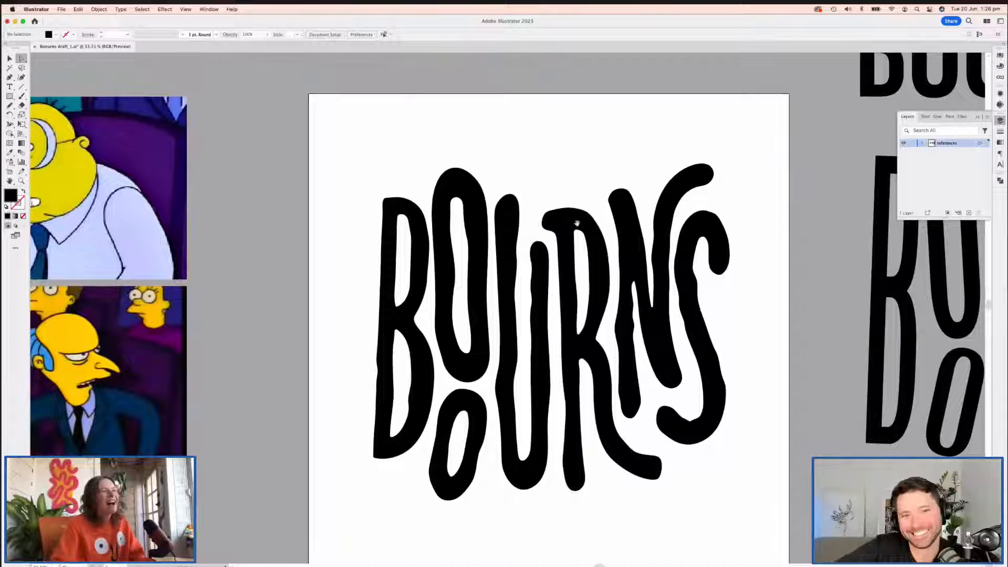
Step: Examine the lettering with the R's new arm for remaining gaps and plain spots, particularly around the B
scroll(578, 181, "down", 2)
left_click(564, 197)
left_click(417, 177)
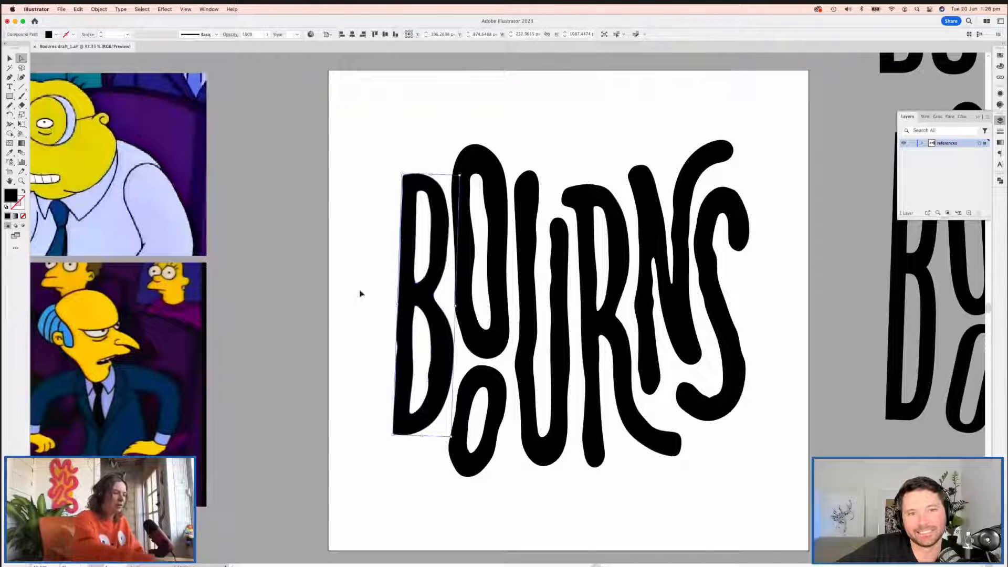
key("super+equal")
key("super+minus")
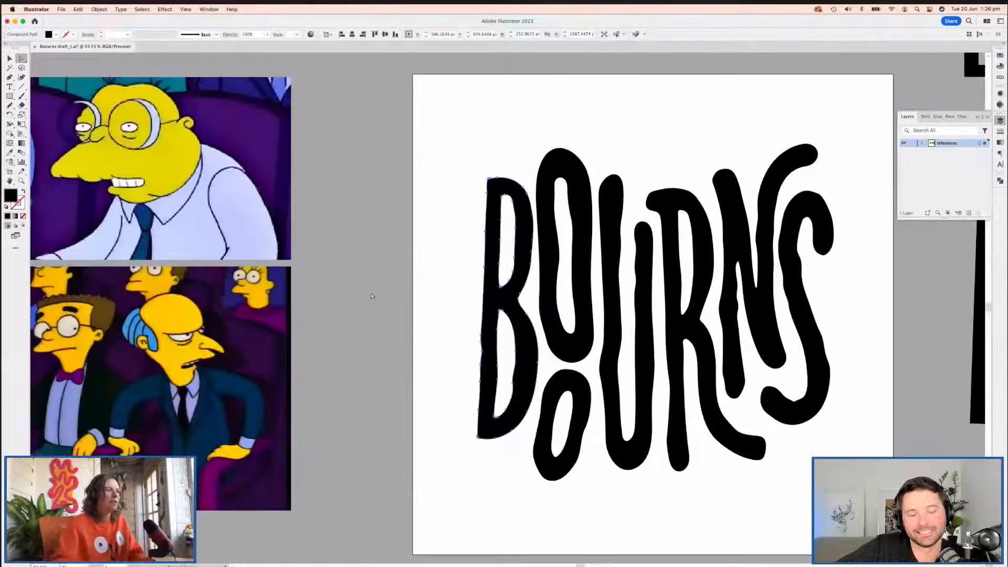
left_click(371, 293)
scroll(746, 217, "right", 4)
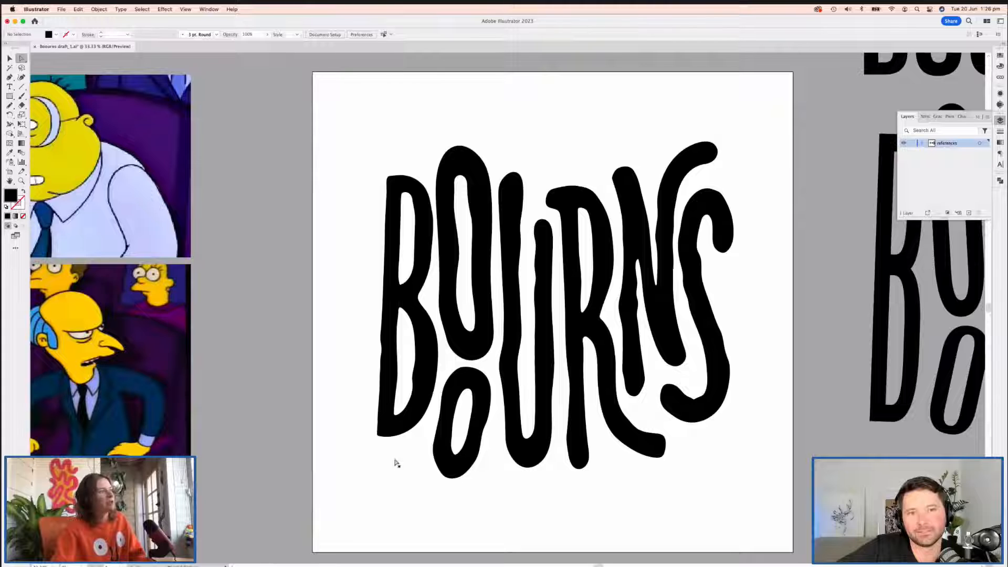
scroll(395, 463, "up", 1)
scroll(396, 463, "left", 2)
Step: Select the B and draw rounded serifs extending outward from the top and foot of its stem with the Pencil tool
left_click(454, 239)
key("super+equal")
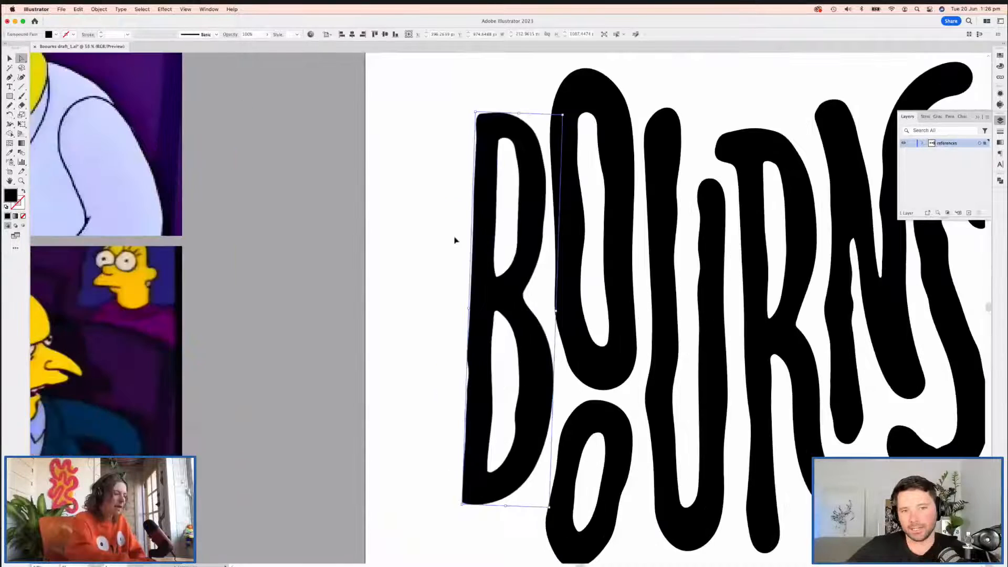
key("super+equal")
key("n")
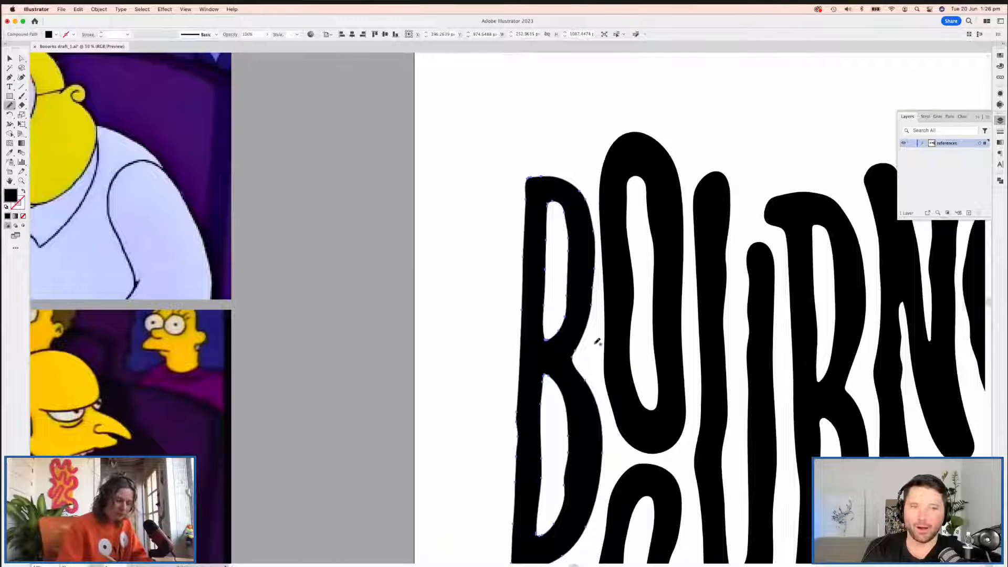
mouse_move(522, 174)
left_mouse_down()
mouse_move(508, 196)
mouse_move(525, 206)
left_mouse_up()
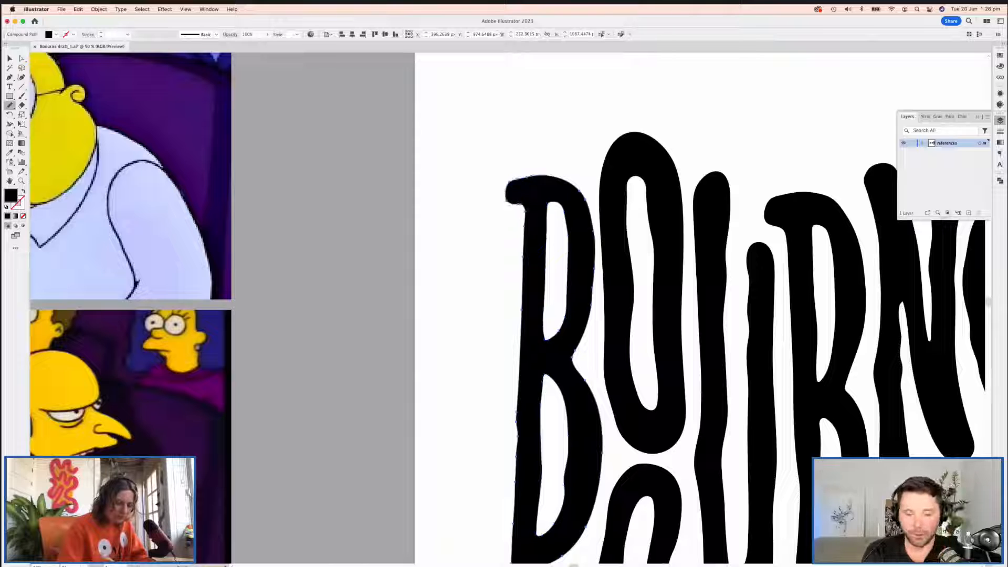
left_click_drag(561, 310, 562, 302)
left_click_drag(514, 196, 527, 218)
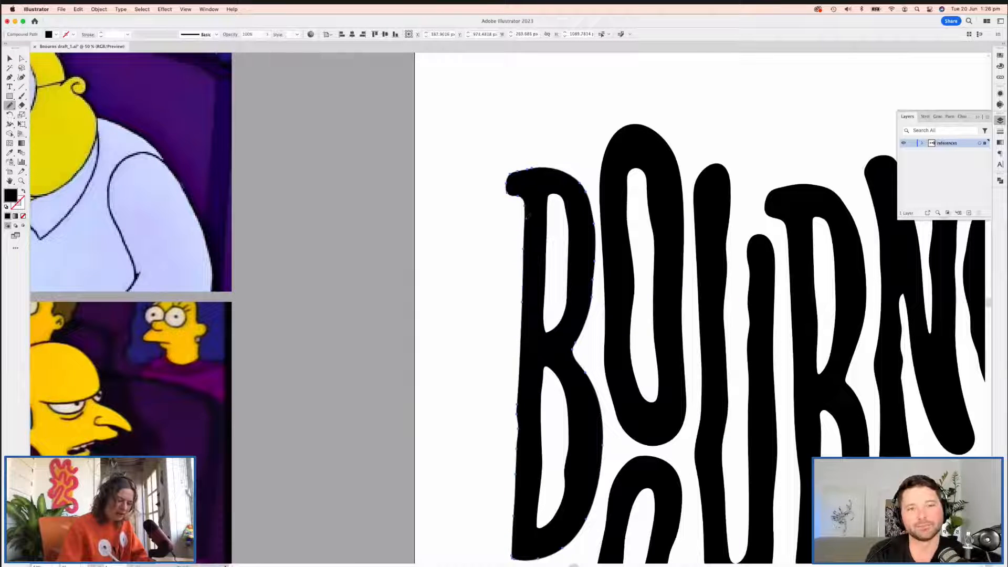
mouse_move(506, 184)
left_mouse_down()
mouse_move(520, 167)
mouse_move(557, 170)
left_mouse_up()
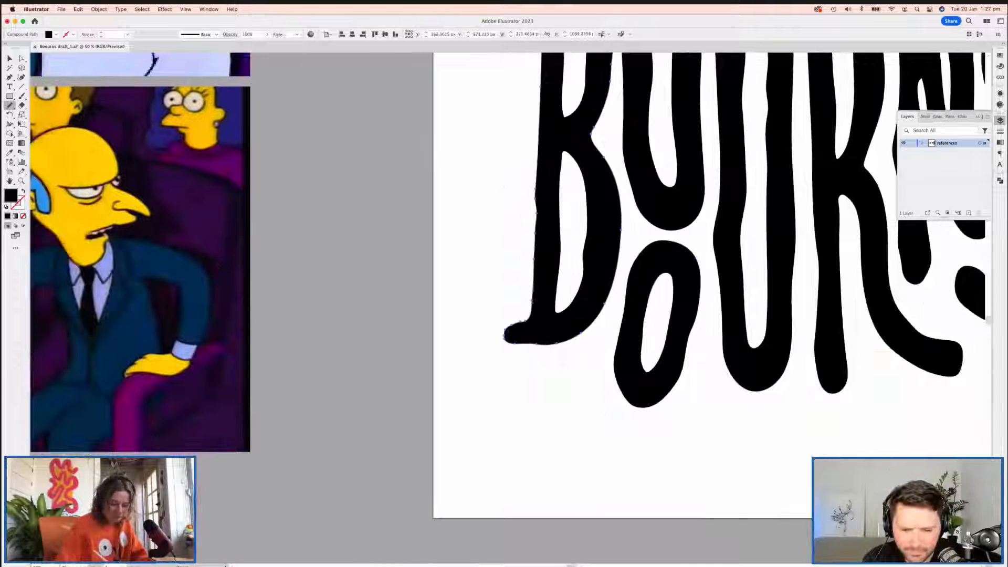
left_click_drag(531, 308, 505, 336)
mouse_move(531, 305)
left_mouse_down()
mouse_move(508, 319)
mouse_move(547, 342)
mouse_move(535, 345)
mouse_move(573, 339)
left_mouse_up()
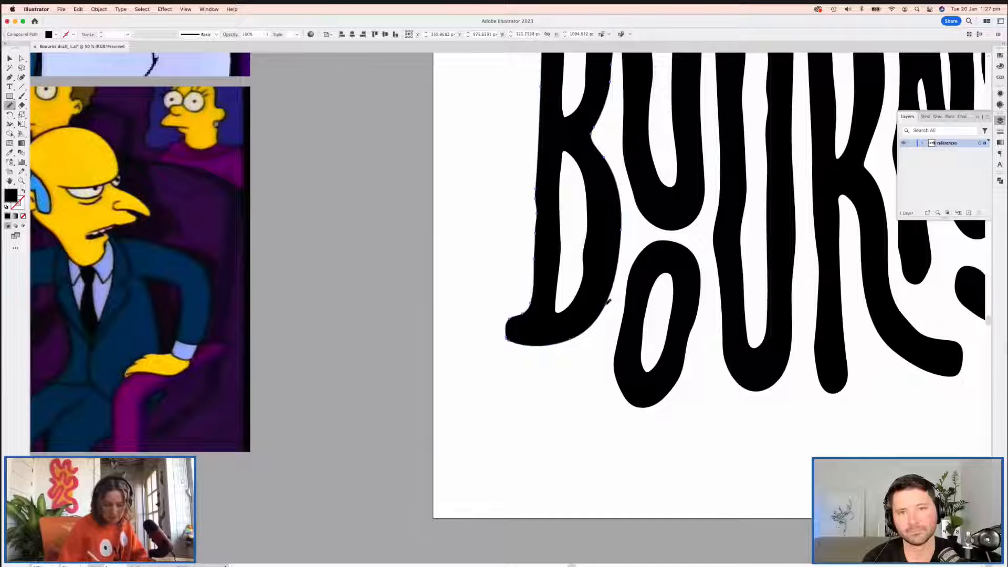
Step: Select the B's lower counter and redraw its curved bowl-side edge freehand
scroll(603, 291, "up", 4)
scroll(603, 291, "right", 2)
key("a")
left_click(507, 301)
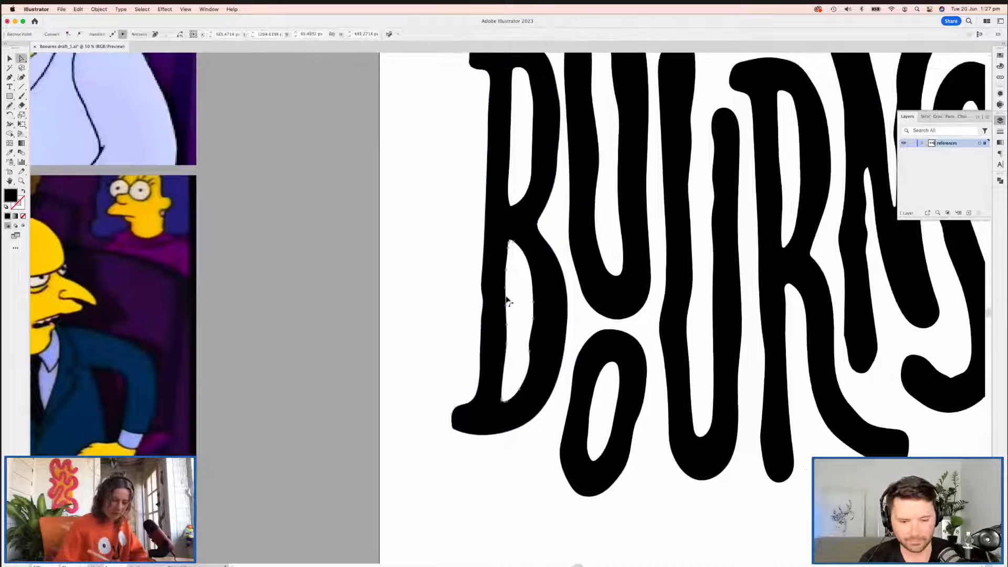
key("n")
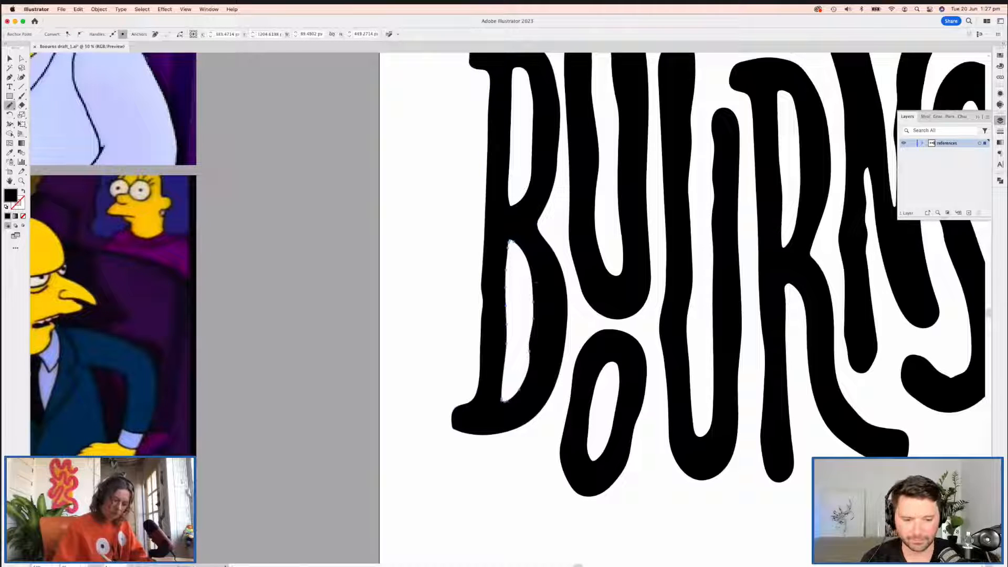
left_click_drag(536, 300, 530, 354)
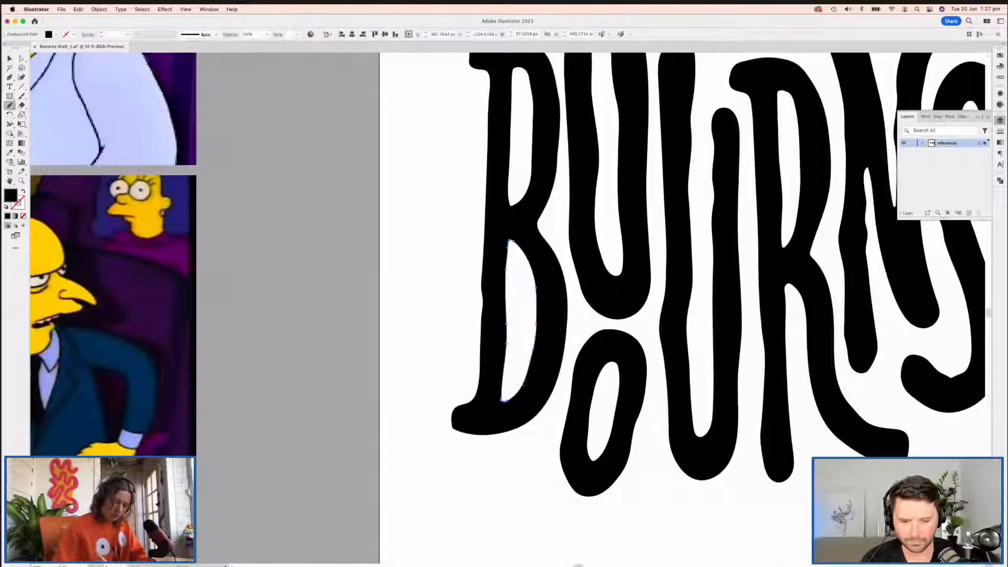
scroll(538, 332, "up", 2)
scroll(538, 331, "right", 2)
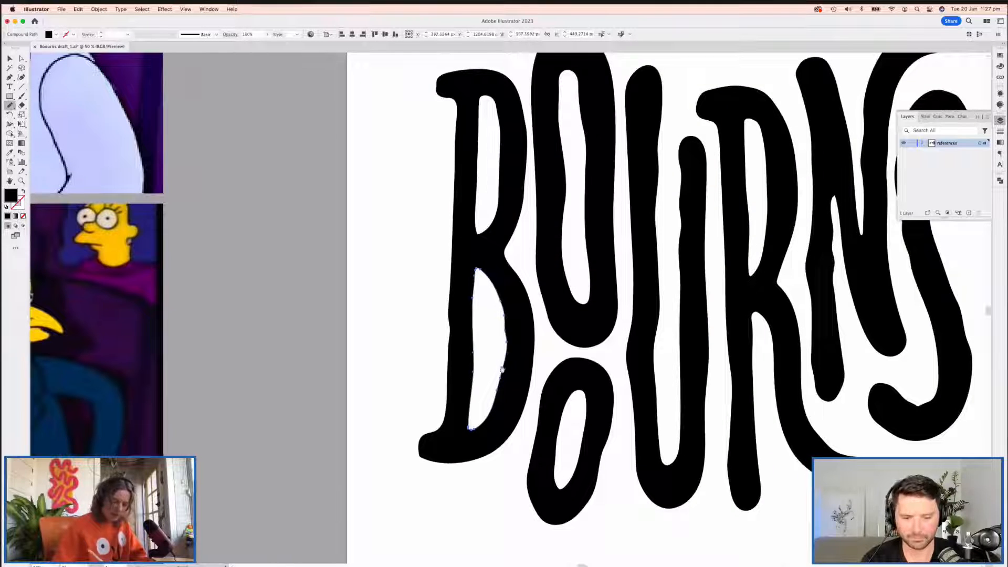
Step: Select the B's upper counter and redraw its lower end and stem-side edge with a wobbly contour
scroll(556, 276, "up", 2)
scroll(556, 275, "right", 1)
scroll(556, 275, "left", 1)
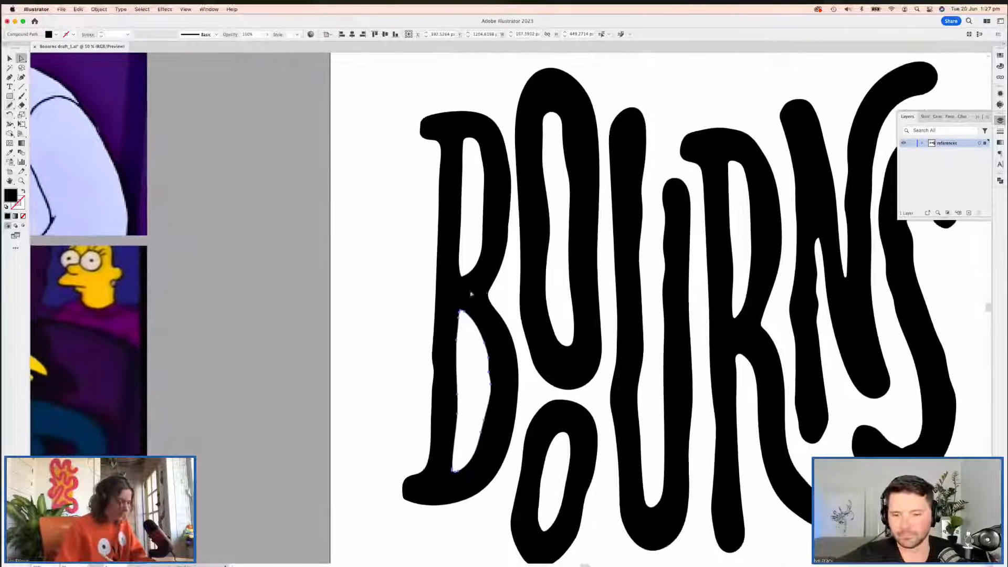
left_click(472, 289, "super")
left_click_drag(460, 271, 474, 266)
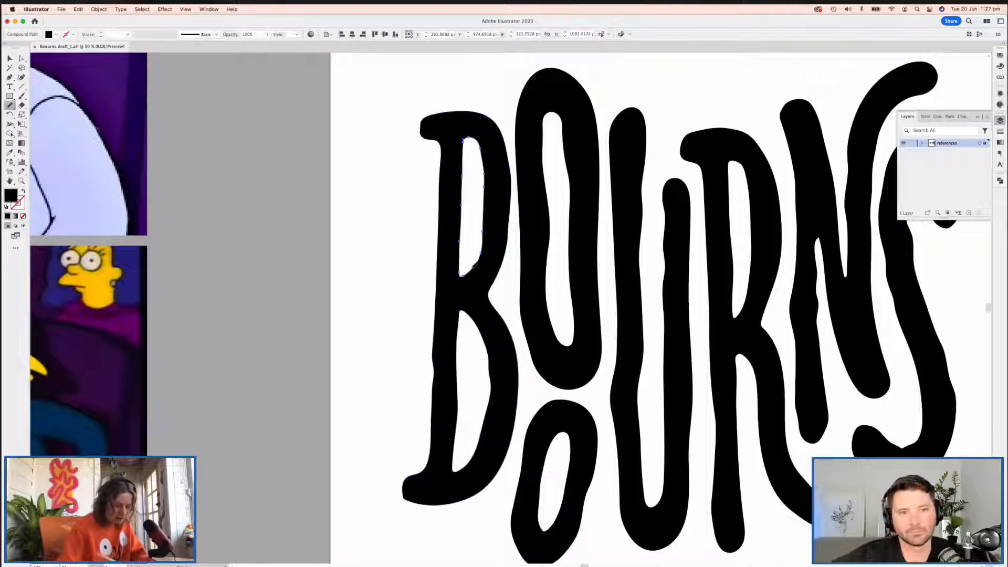
left_click_drag(463, 183, 462, 215)
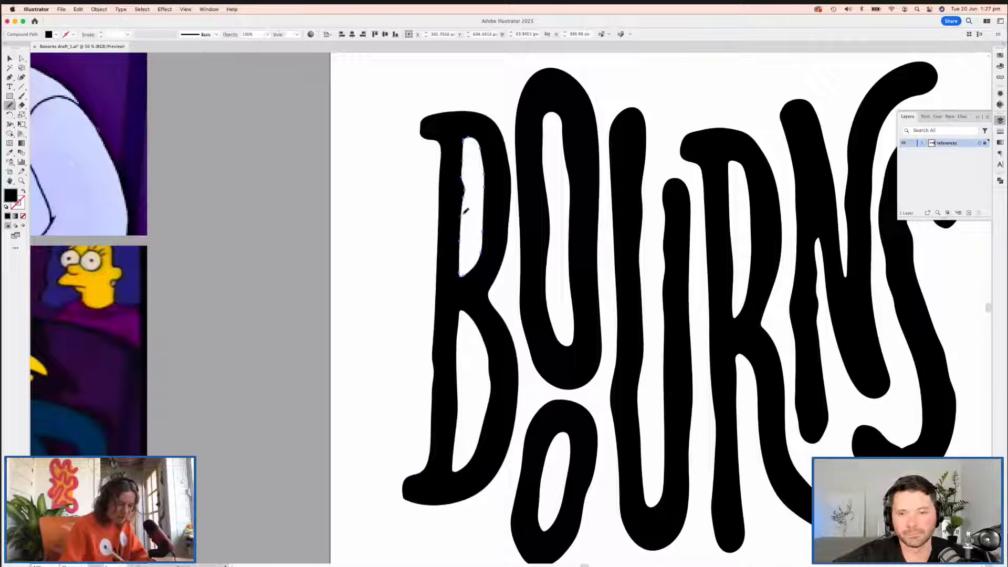
left_click_drag(464, 177, 460, 229)
Step: Deselect the B and examine the complete lettering from the B across to the S, up close and at reduced size
key("a")
left_click_drag(585, 263, 522, 279)
mouse_move(624, 342)
left_mouse_down()
mouse_move(551, 201)
mouse_move(550, 224)
left_mouse_up()
left_click_drag(558, 316, 591, 218)
left_click_drag(712, 194, 582, 367)
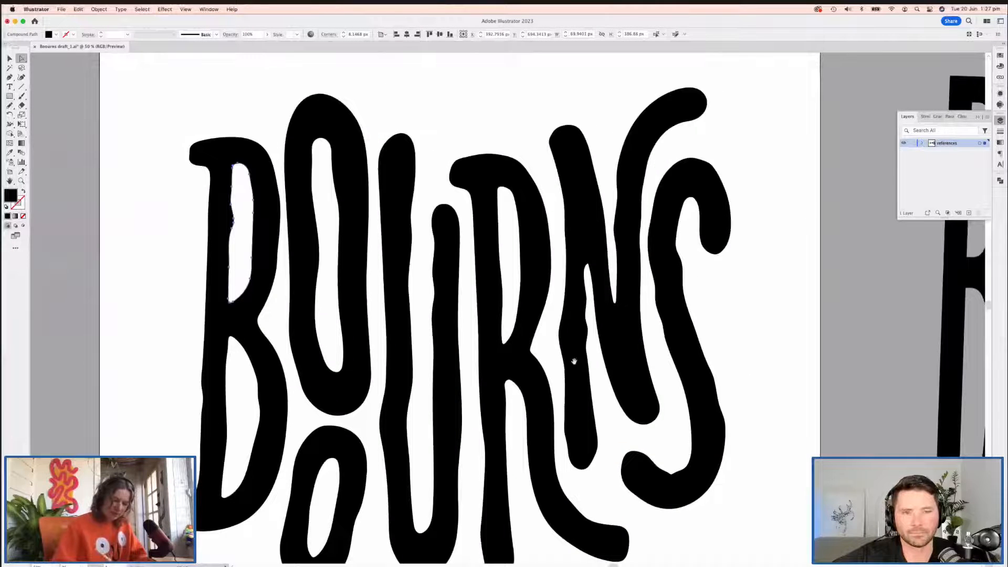
left_click_drag(683, 296, 567, 345)
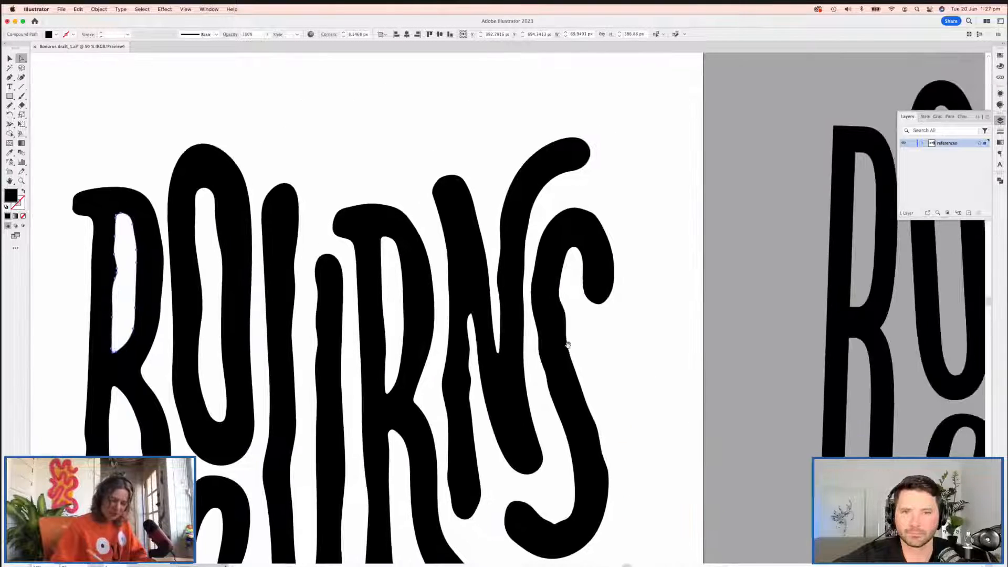
key("super+minus")
key("super+minus")
key("super+shift+a")
key("v")
left_click_drag(583, 410, 454, 410)
left_click_drag(565, 432, 542, 423)
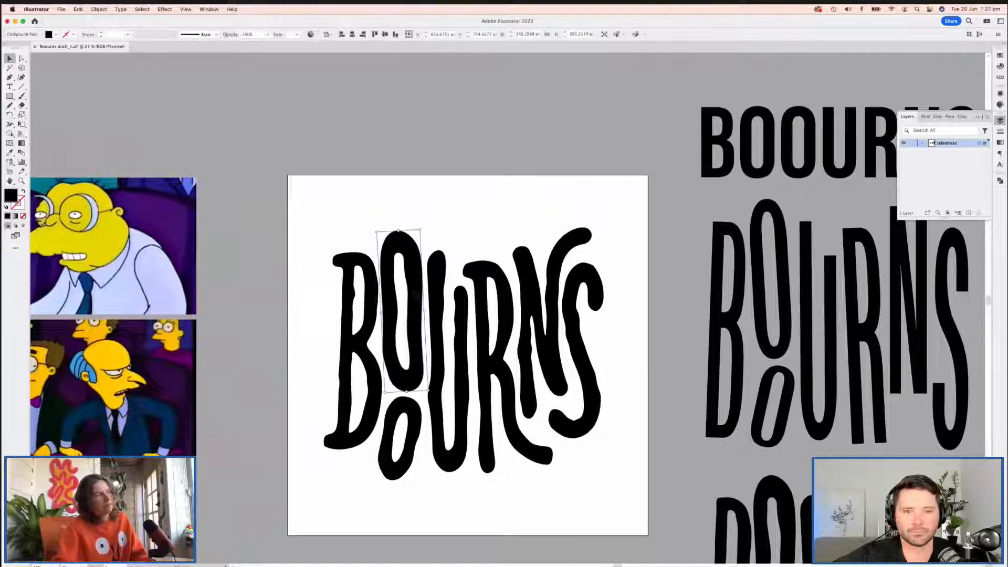
Step: Select the small lower O and redraw its outer edge and counter freehand with a fuller, more irregular shape
left_click(374, 301)
left_click(416, 418)
key("super+plus")
key("n")
mouse_move(600, 282)
left_mouse_down()
mouse_move(583, 261)
mouse_move(612, 312)
left_mouse_up()
mouse_move(520, 246)
left_mouse_down()
mouse_move(550, 277)
mouse_move(533, 315)
left_mouse_up()
mouse_move(524, 245)
left_mouse_down()
mouse_move(494, 257)
mouse_move(488, 291)
left_mouse_up()
mouse_move(519, 241)
left_mouse_down()
mouse_move(502, 245)
mouse_move(486, 295)
left_mouse_up()
left_click(462, 348, "super")
left_click_drag(510, 331, 463, 333)
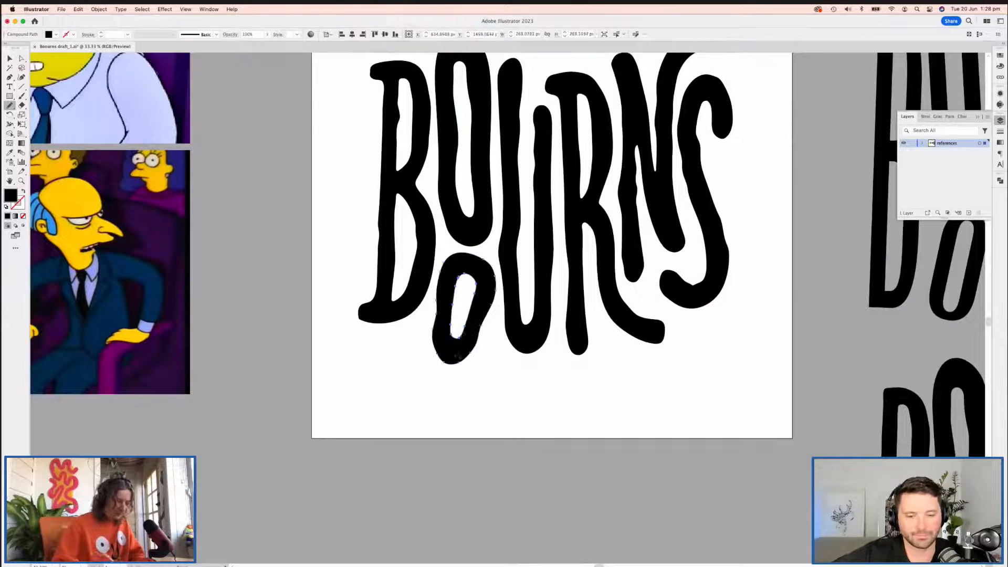
left_click(487, 369, "super")
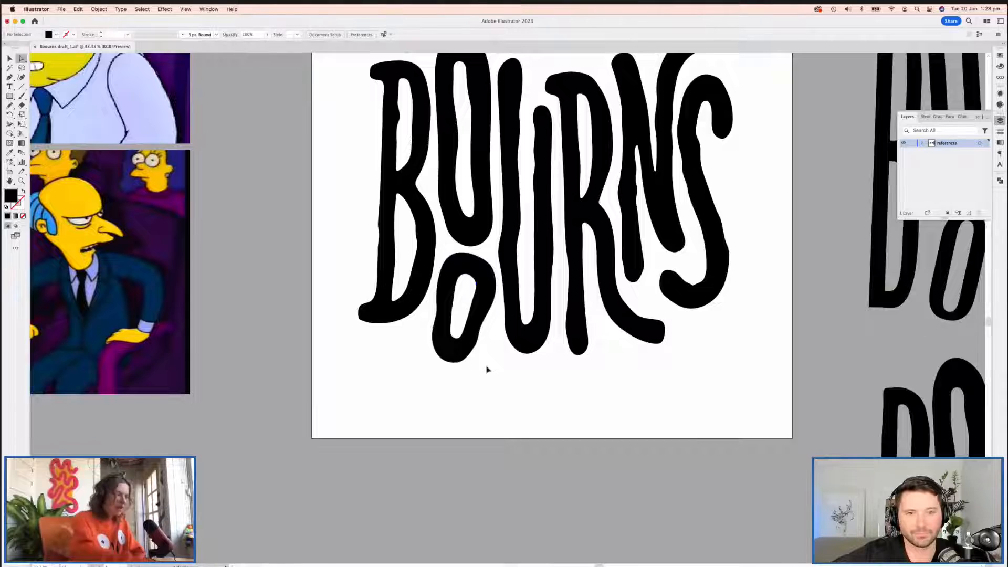
Step: Compare the artboard lettering with the reference images and earlier versions, checking its overall balance and the area around the R's leg
key("super+minus")
key("super+minus")
key("super+minus")
scroll(487, 370, "right", 5)
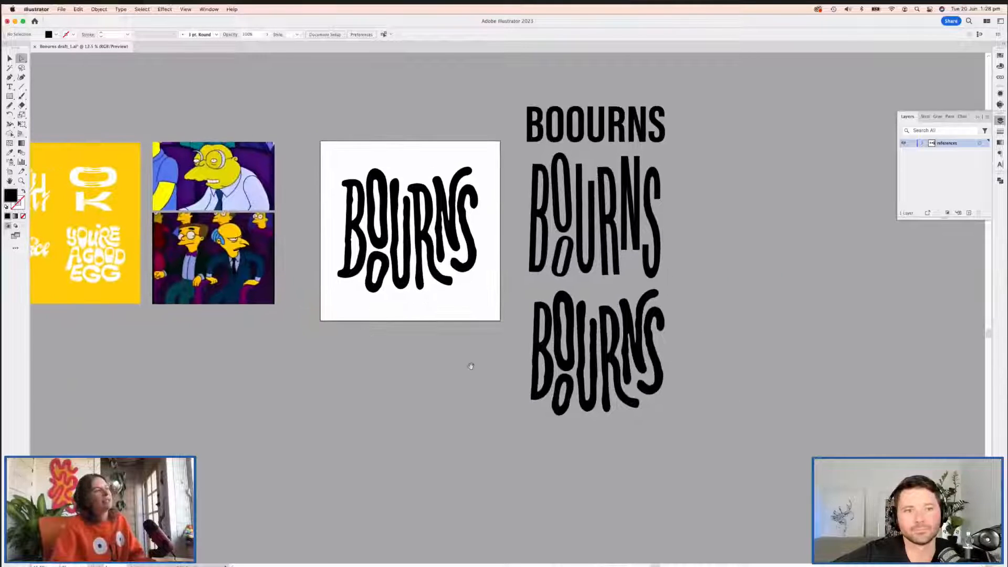
scroll(429, 429, "left", 5)
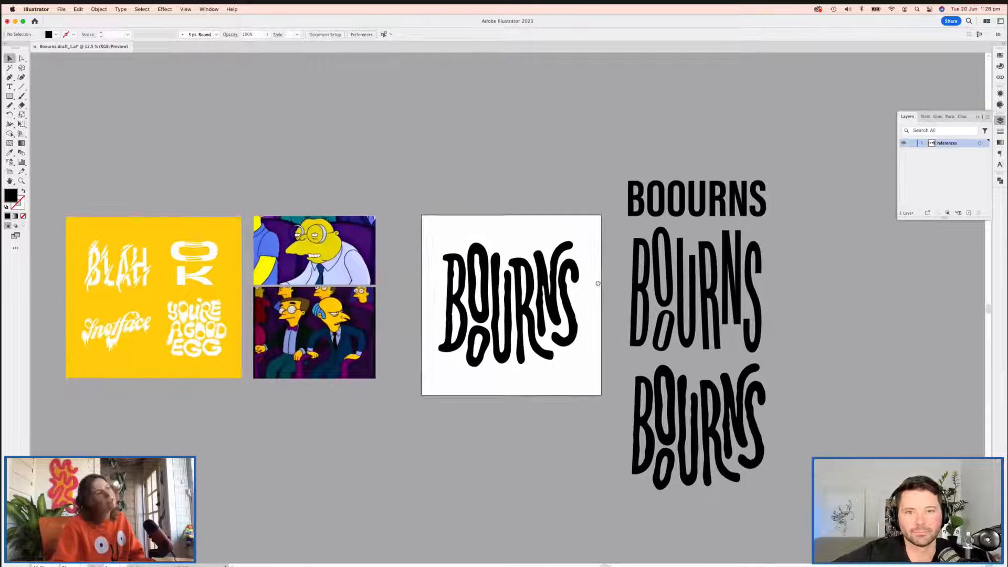
scroll(391, 248, "right", 2)
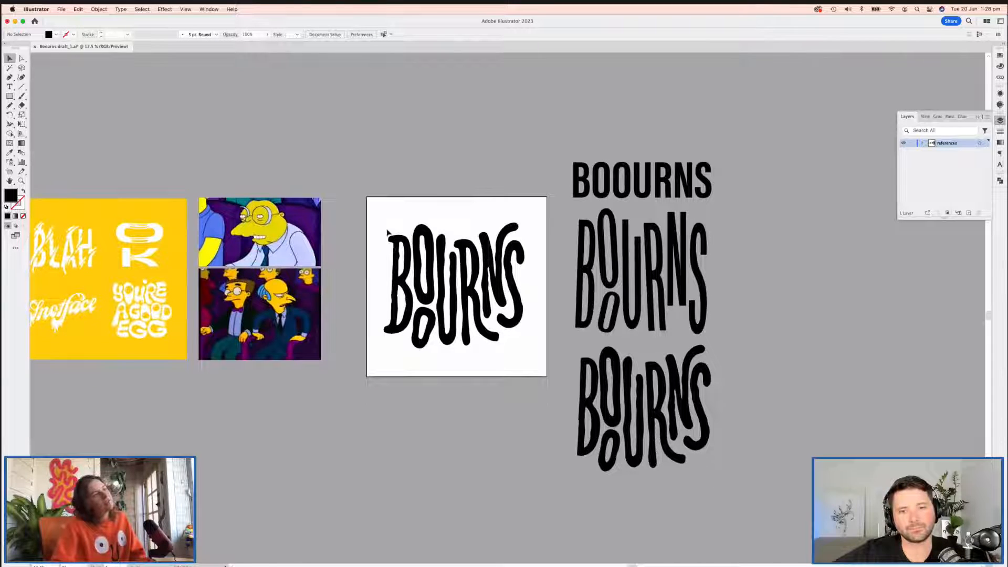
scroll(486, 258, "up", 1)
scroll(484, 260, "right", 1)
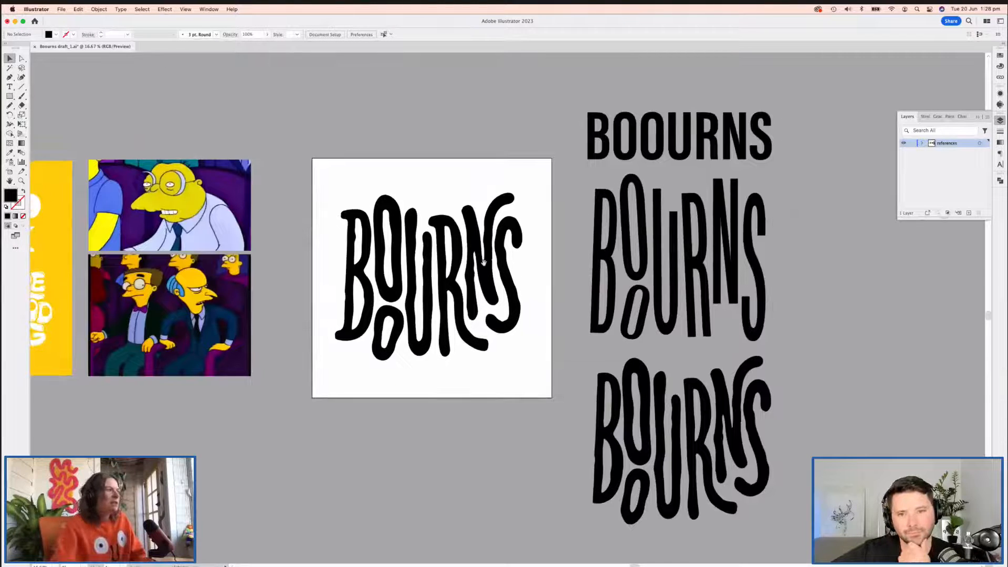
scroll(484, 261, "up", 1)
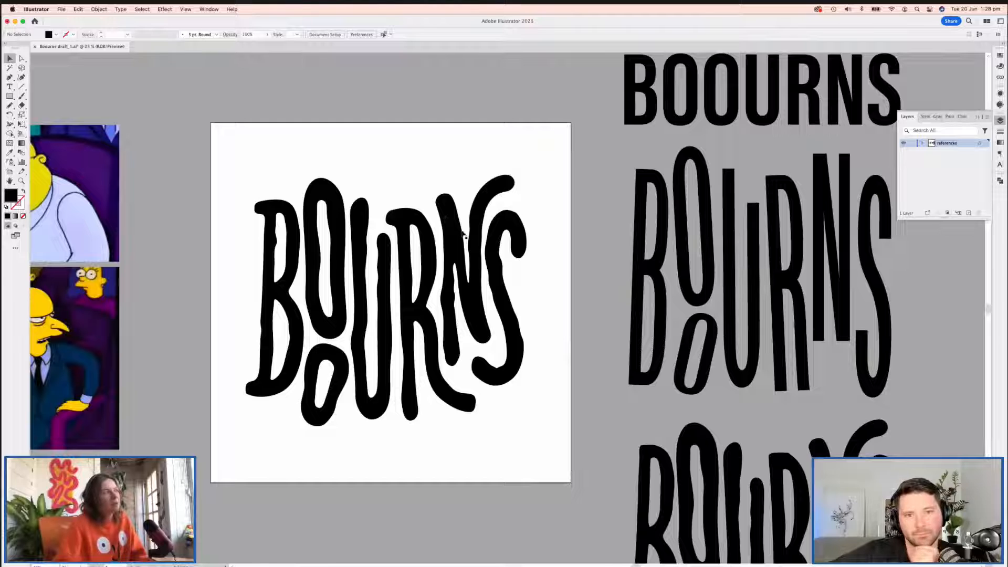
scroll(417, 367, "left", 1)
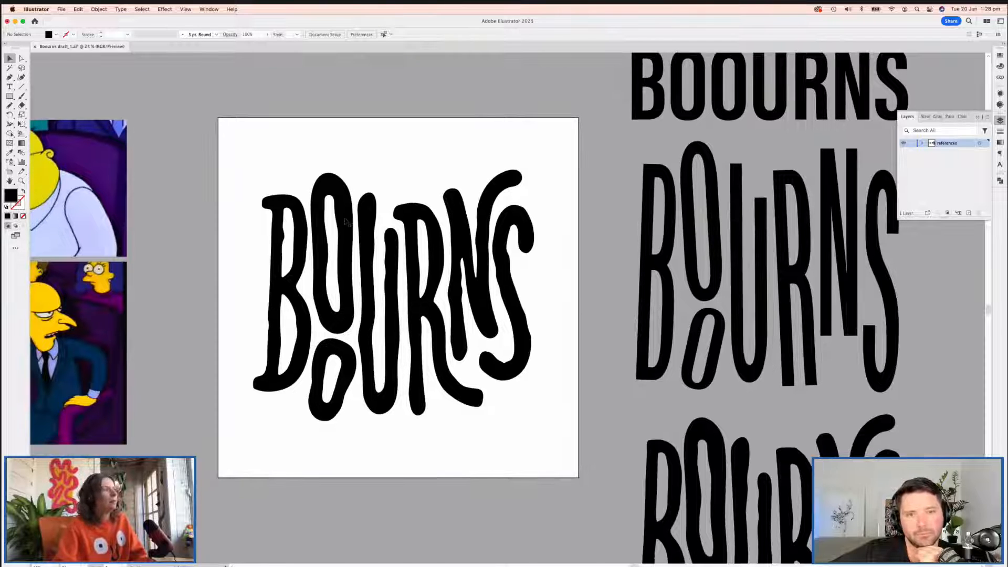
scroll(617, 285, "up", 5)
scroll(617, 285, "right", 4)
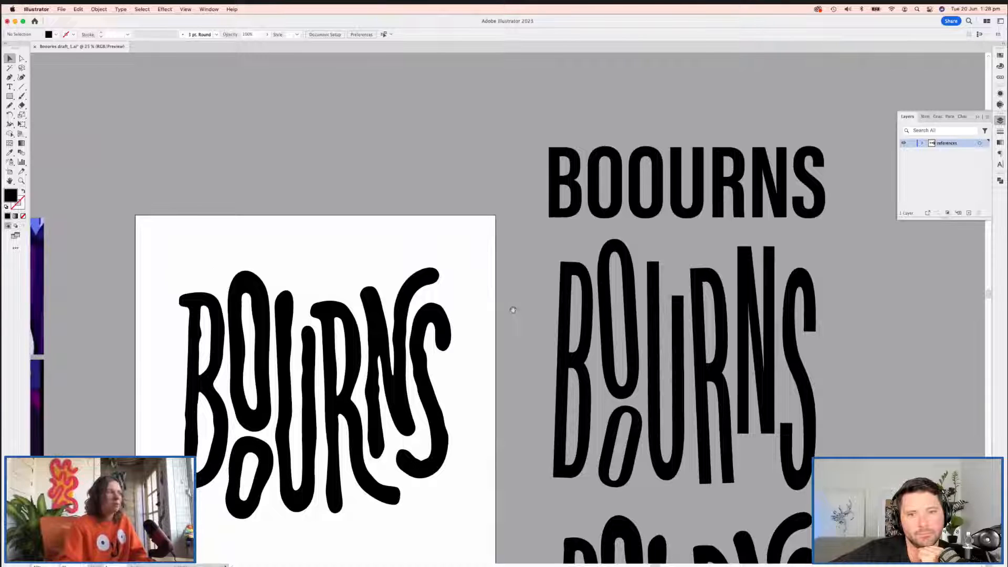
left_click_drag(453, 339, 515, 255)
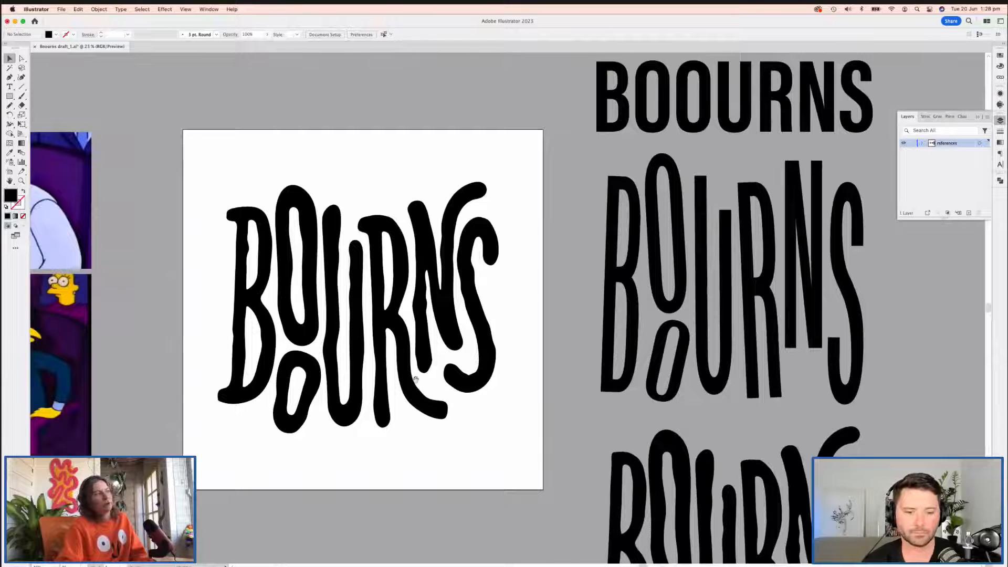
left_click_drag(386, 327, 402, 336)
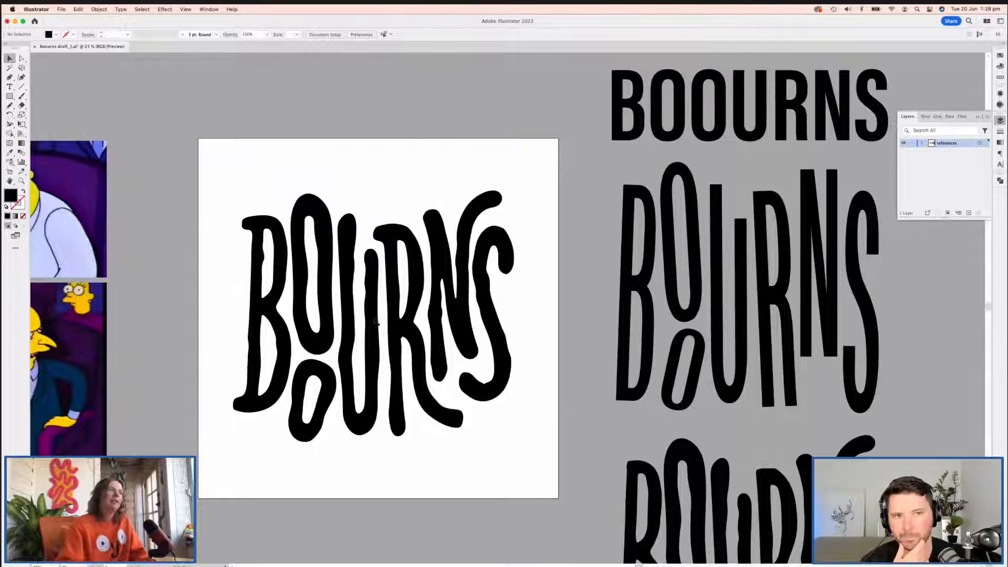
scroll(375, 321, "down", 2)
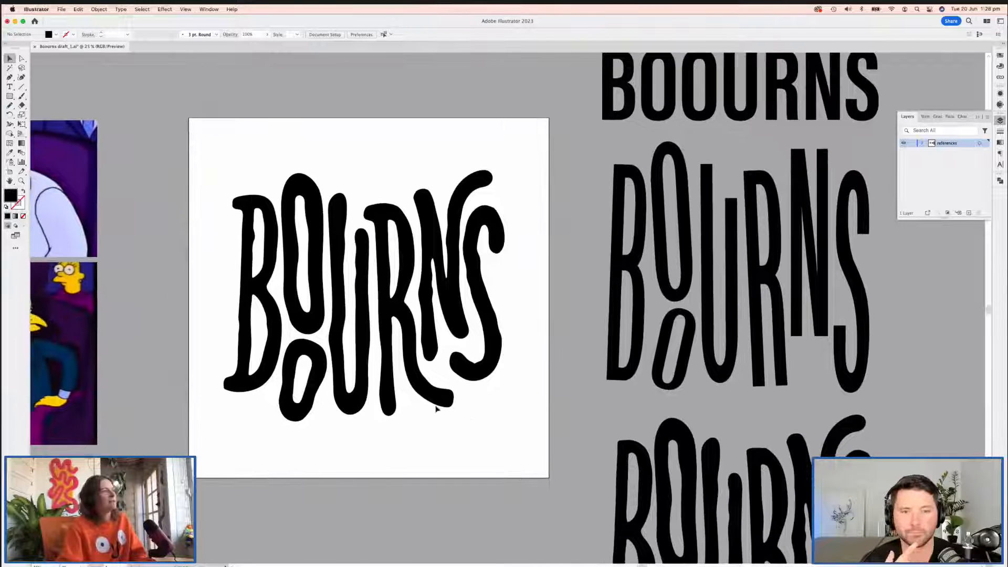
left_click(433, 387)
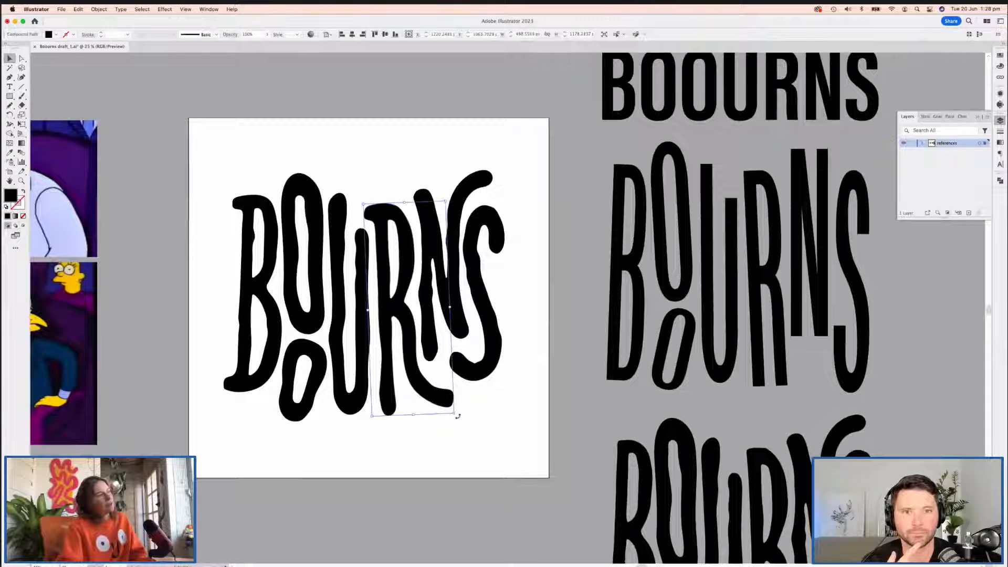
left_click_drag(405, 343, 407, 340)
scroll(407, 342, "right", 2)
Step: Select the tall upper O and redraw its lower end freehand with a fuller, more irregular contour
left_click(241, 188)
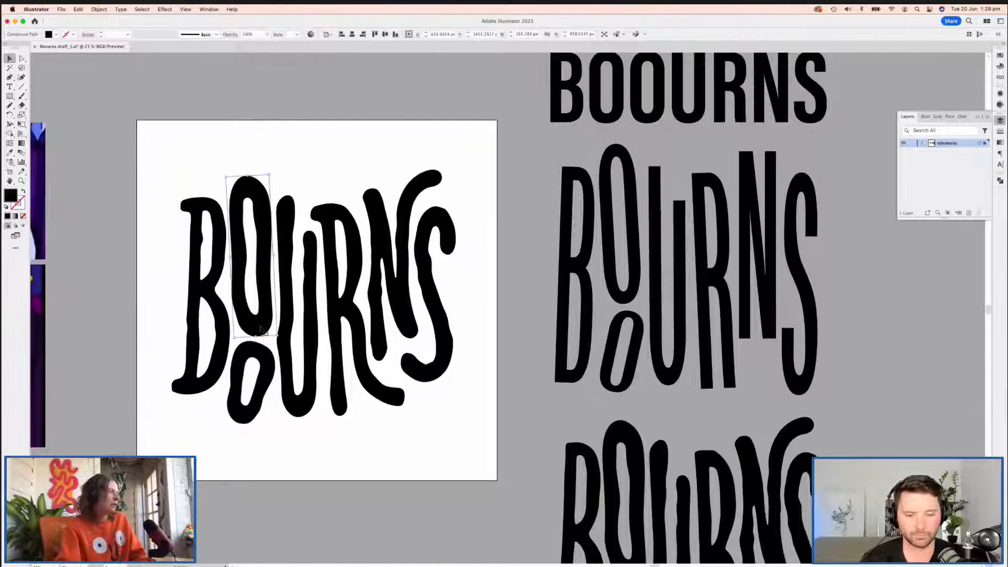
key("super+equal")
scroll(488, 289, "right", 4)
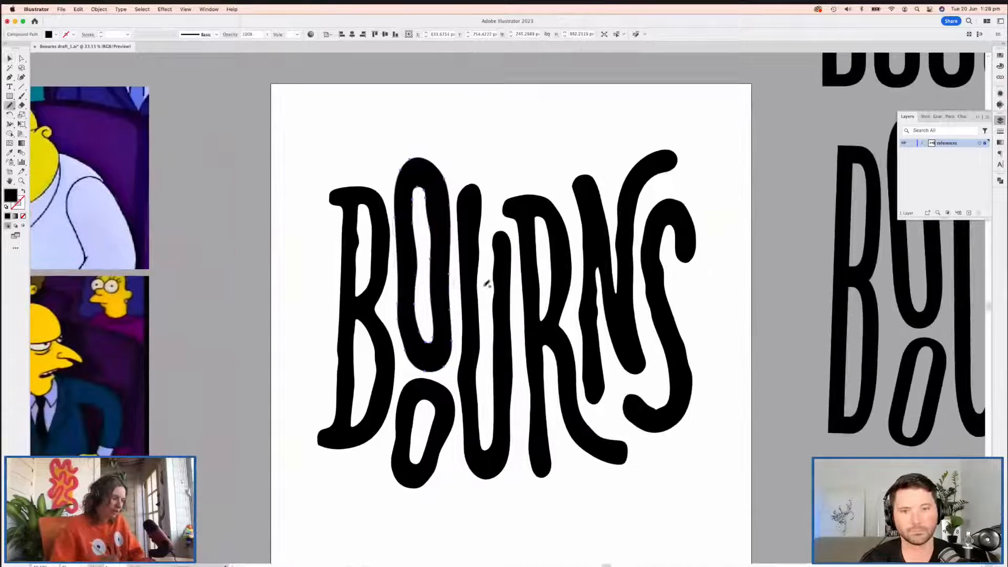
scroll(525, 295, "down", 4)
key("n")
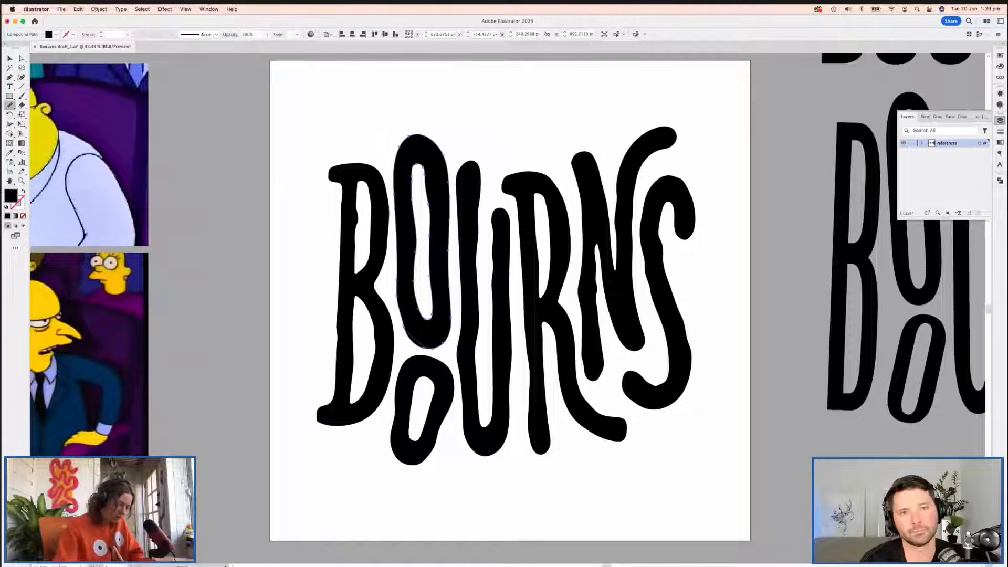
mouse_move(442, 346)
left_mouse_down()
mouse_move(452, 323)
mouse_move(403, 324)
left_mouse_up()
left_click(428, 318, "super")
left_click(429, 318, "super")
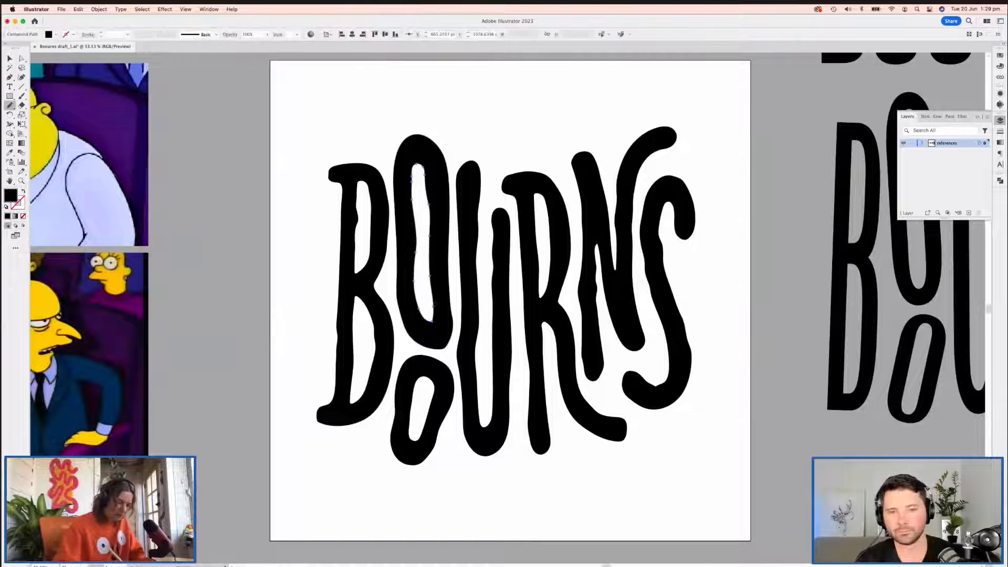
left_click(425, 300, "super")
Step: Reselect the upper O and smooth its lower corner facing the U with a rounder freehand curve
key("a")
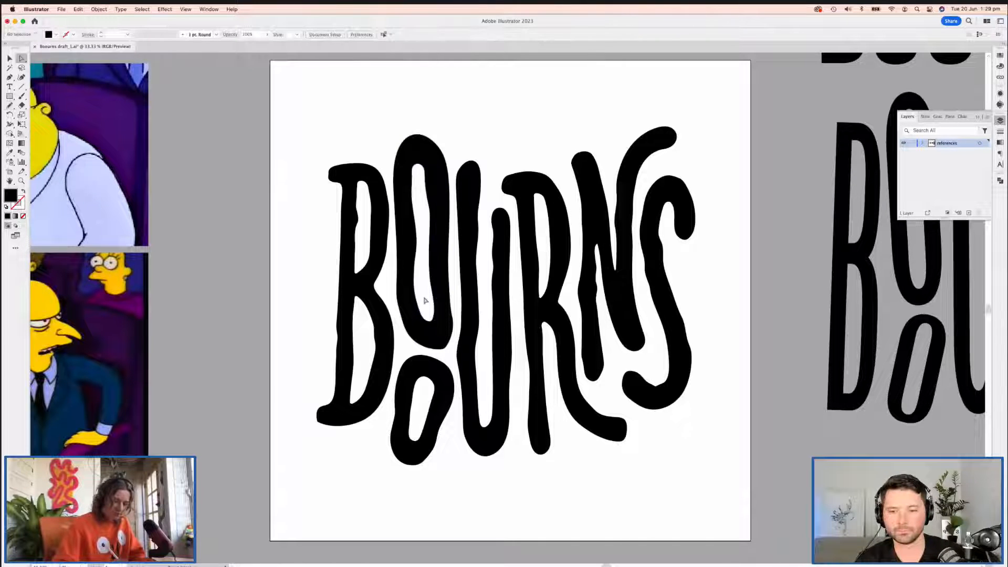
left_click(446, 348, "super")
key("n")
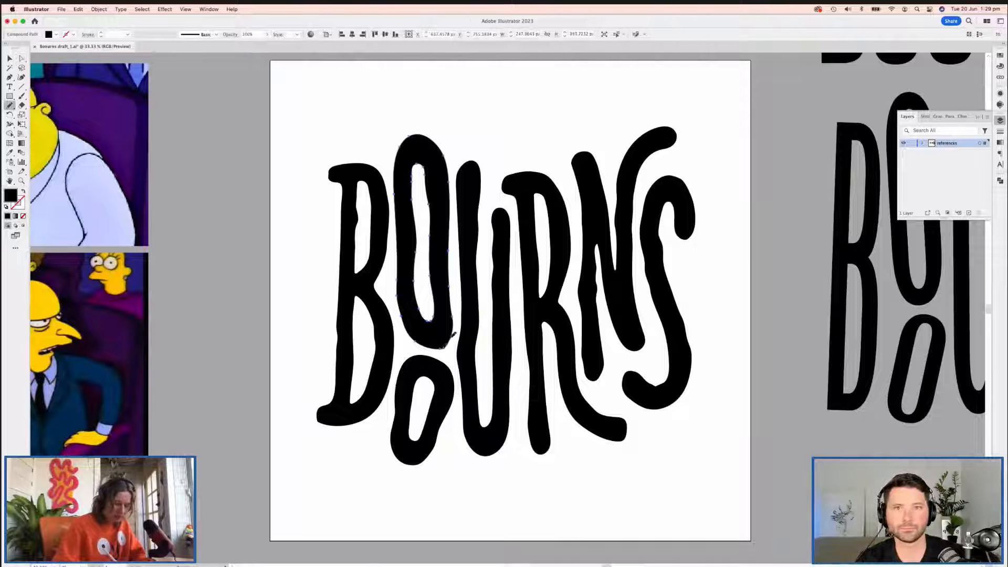
left_click_drag(453, 337, 450, 350)
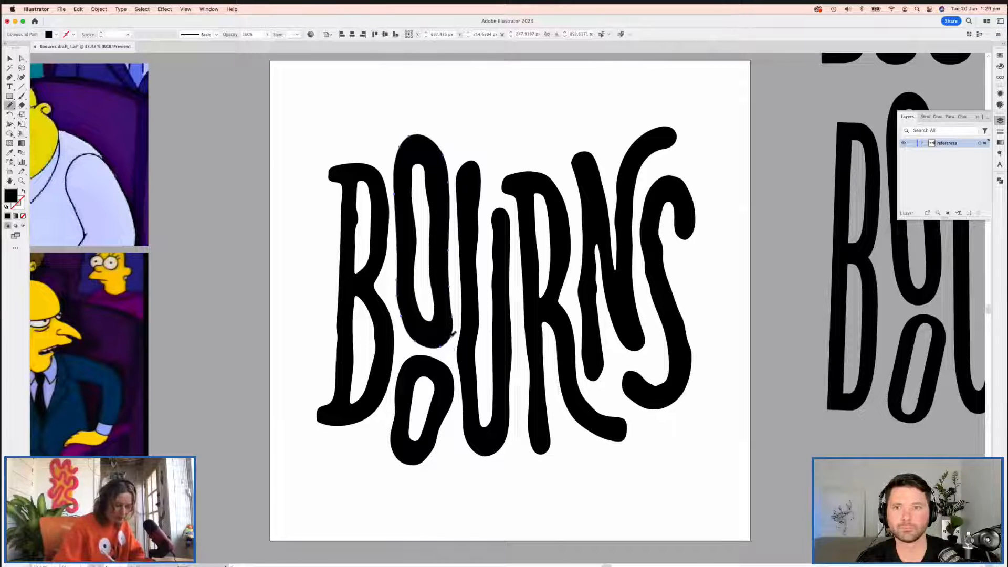
left_click(452, 358, "super")
scroll(452, 358, "down", 2)
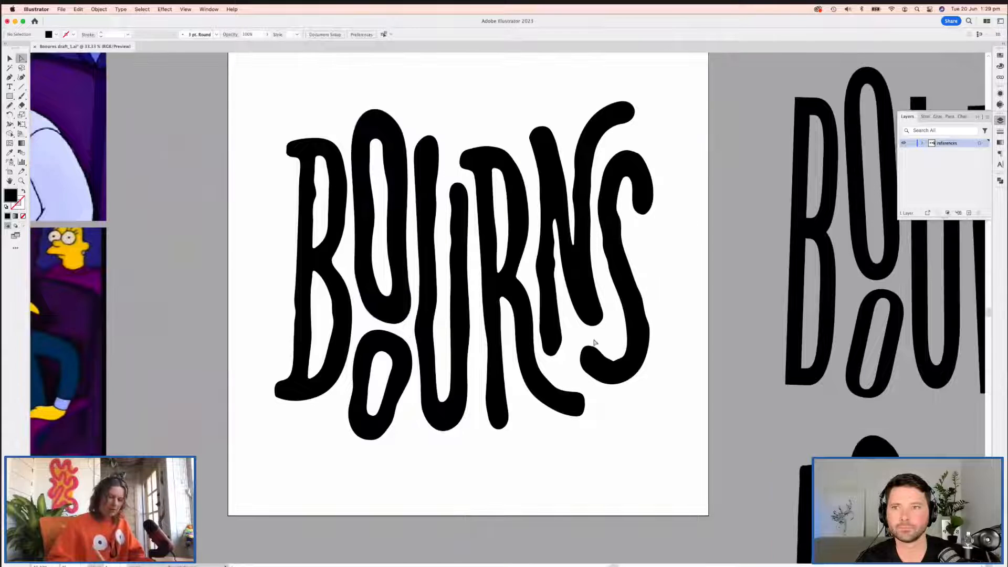
Step: Move the earlier lettering versions upward beside the artboard and place a copy of the current artboard lettering beneath them
key("super+minus")
key("super+minus")
scroll(460, 231, "right", 5)
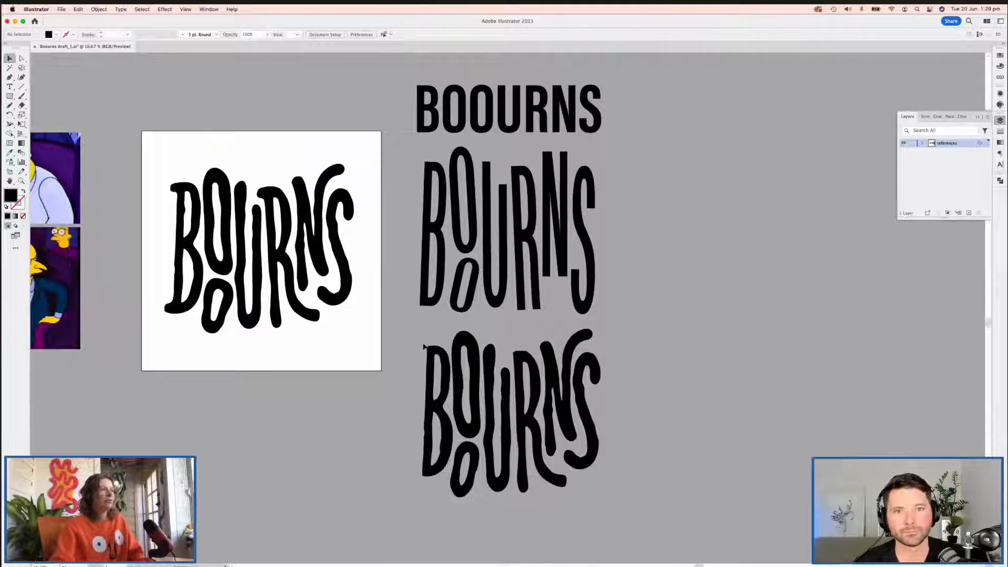
key("super+minus")
scroll(425, 255, "right", 2)
scroll(420, 232, "right", 3)
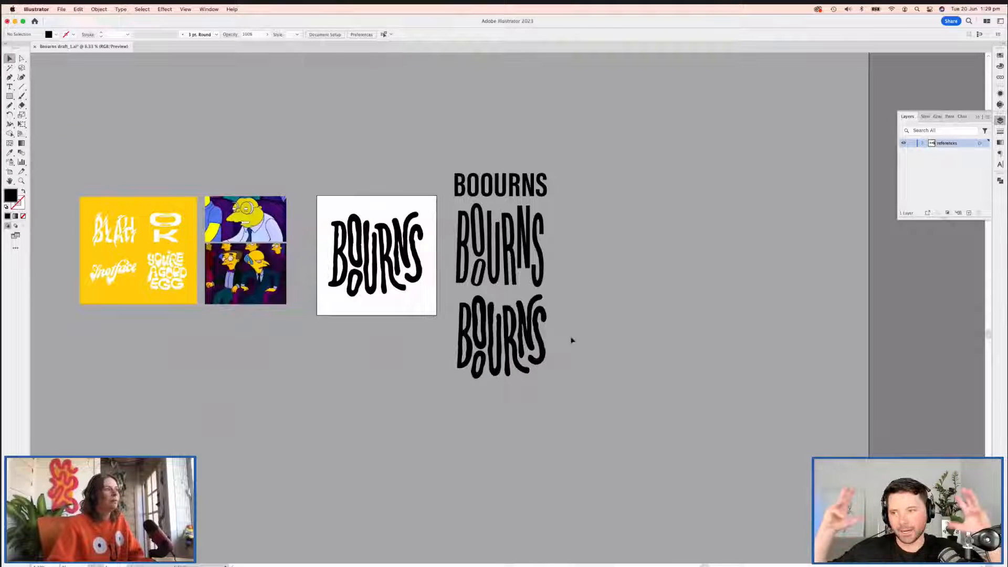
left_click_drag(569, 339, 420, 194)
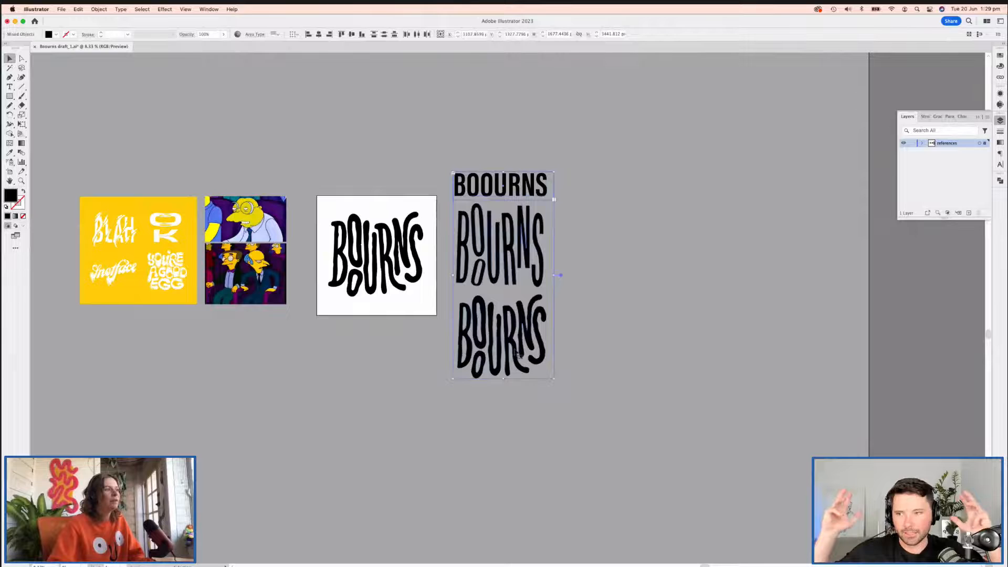
left_click_drag(516, 354, 521, 217)
left_click(411, 244)
left_click_drag(411, 244, 547, 278)
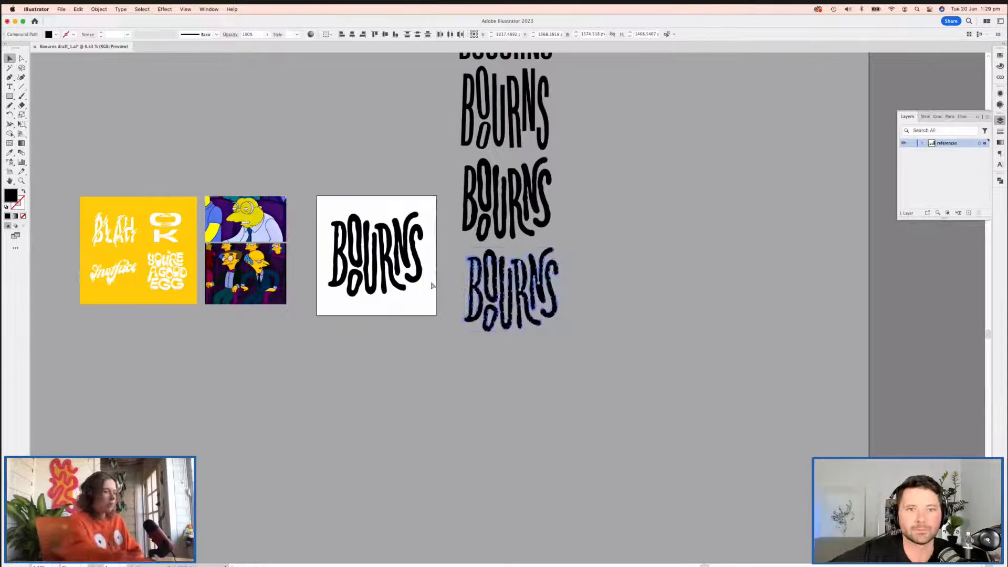
Step: Select the complete lettering on the artboard and shift it slightly to improve its centring
key("super+equal")
scroll(409, 302, "left", 5)
left_click(349, 355)
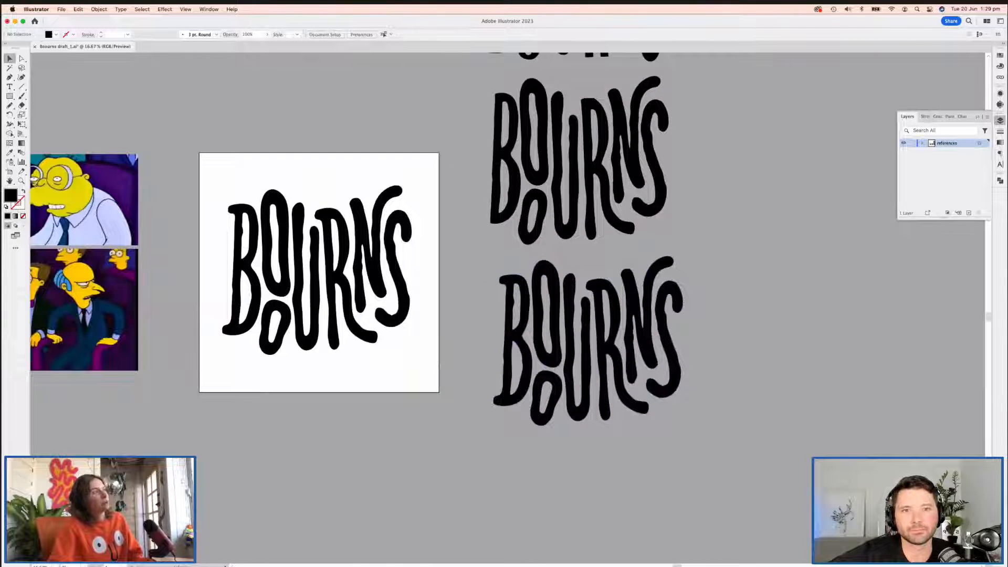
left_click_drag(213, 174, 422, 371)
left_click_drag(398, 284, 401, 286)
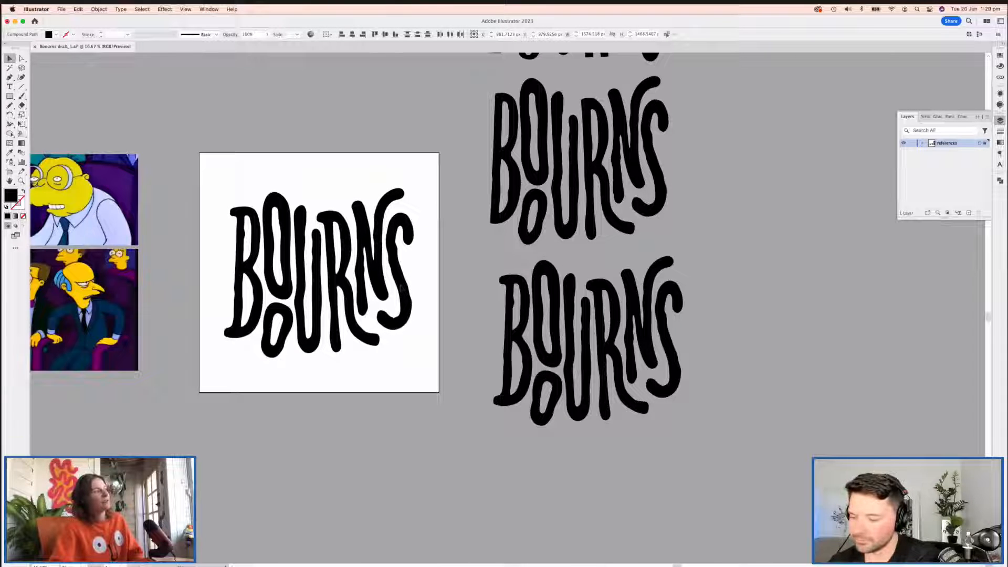
left_click(417, 359)
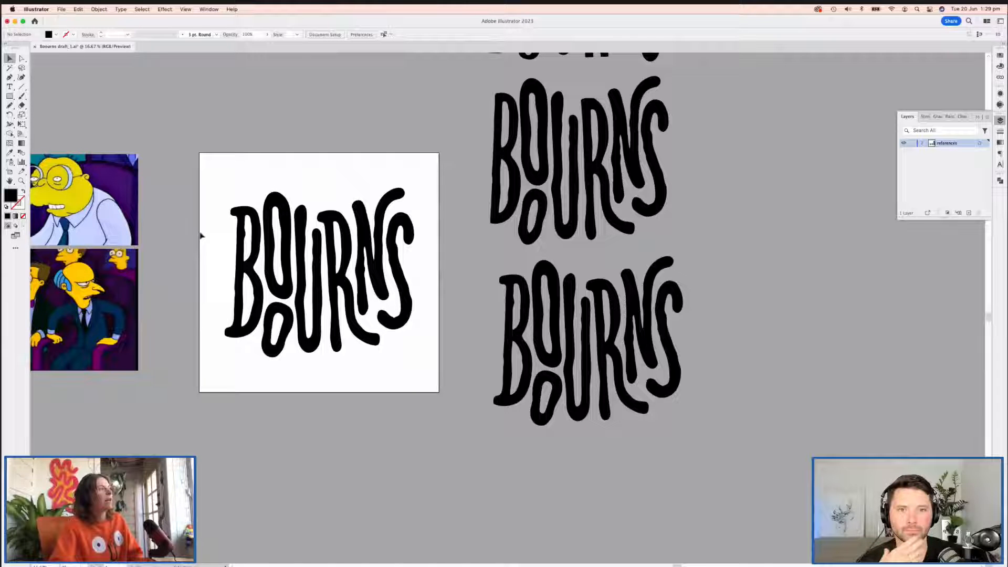
Step: Select the R and redraw the foot of its stem freehand so the stem ends higher with a rounded tip
key("a")
left_click(342, 357)
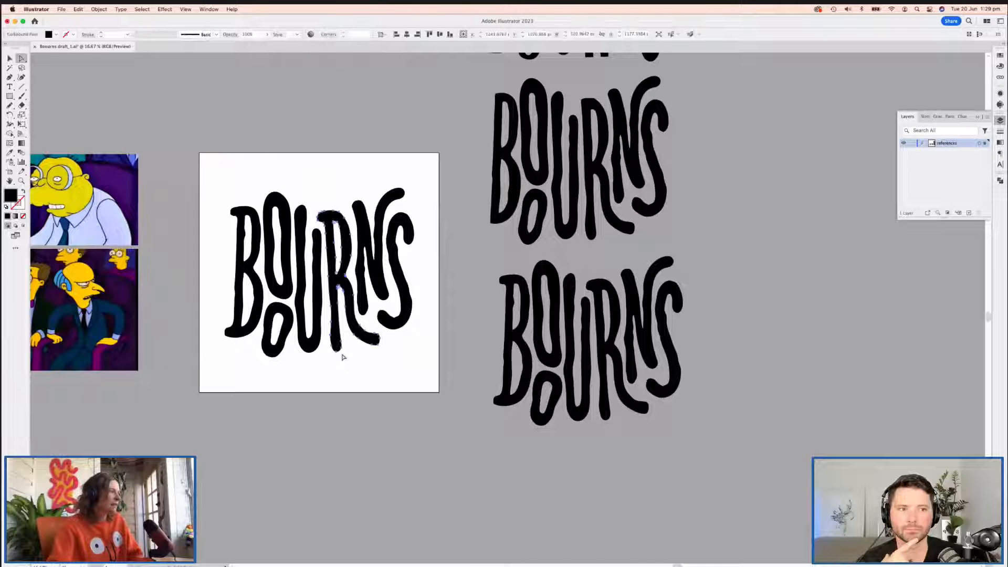
left_click(331, 336)
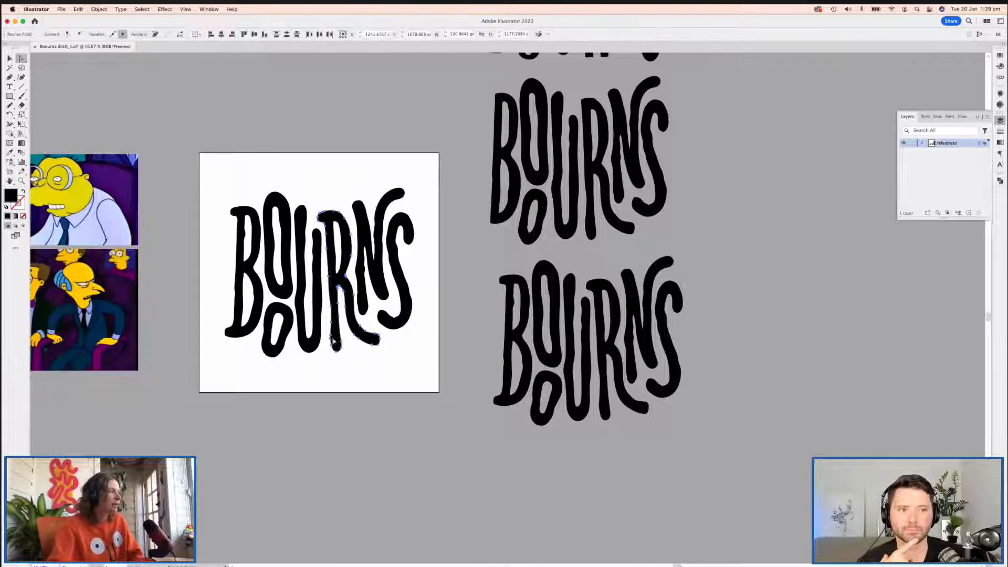
key("super+equal")
key("super+equal")
key("n")
mouse_move(598, 285)
left_mouse_down()
mouse_move(504, 310)
mouse_move(537, 303)
left_mouse_up()
left_click_drag(501, 374, 551, 376)
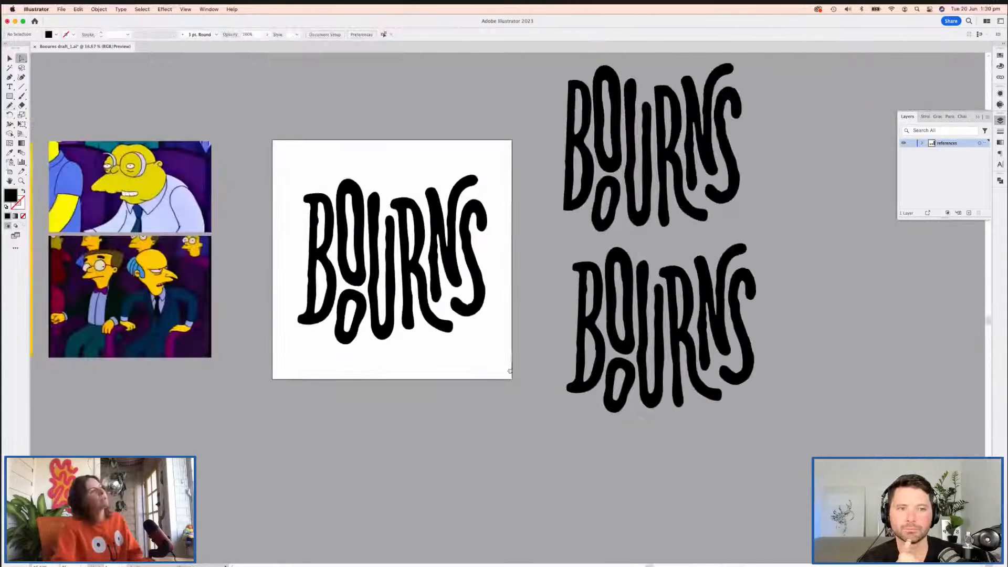
Step: Set up a new layer named drips above the type and references layers, with those two layers locked
scroll(486, 345, "left", 3)
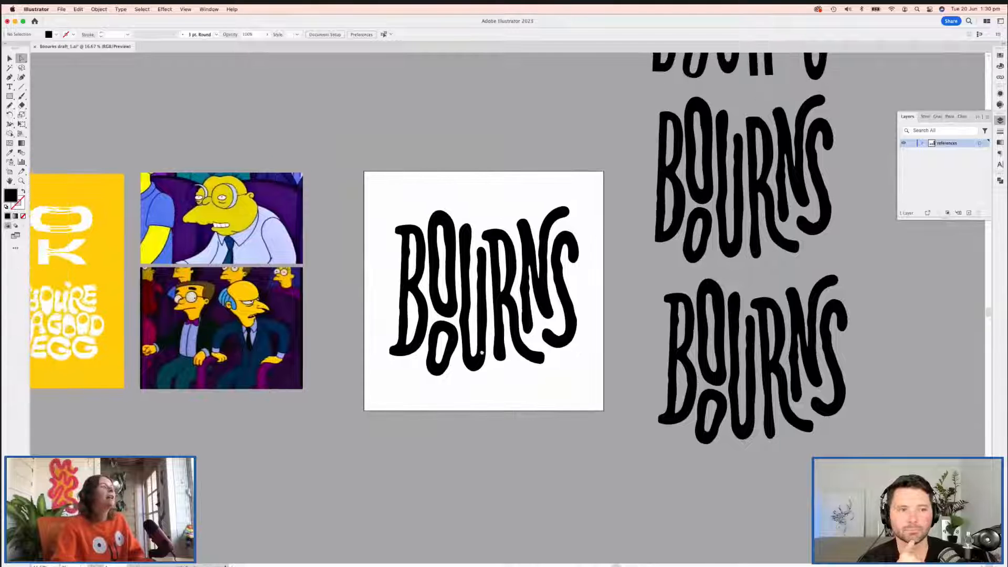
scroll(513, 304, "left", 2)
scroll(513, 304, "left", 4)
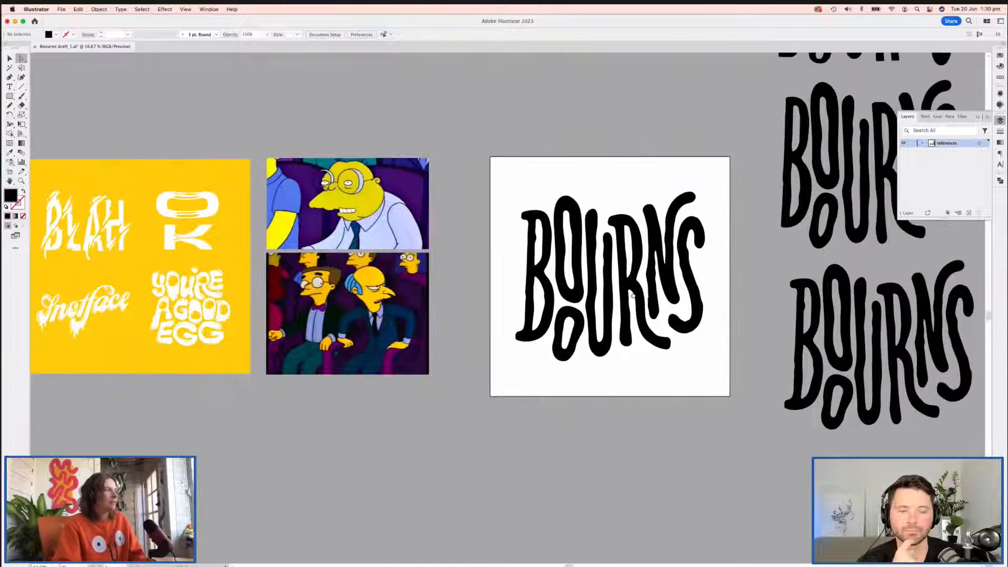
scroll(633, 296, "right", 6)
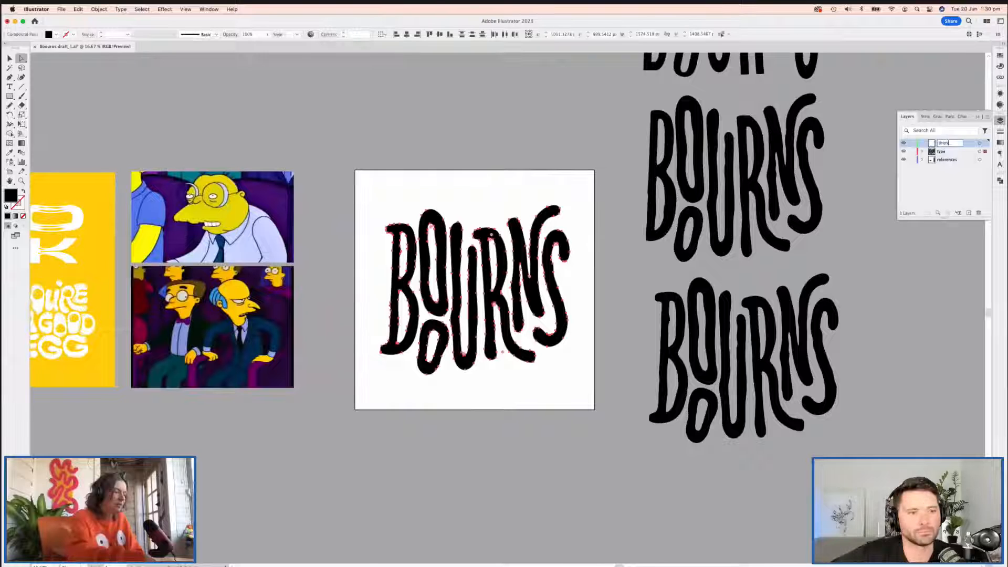
key("Return")
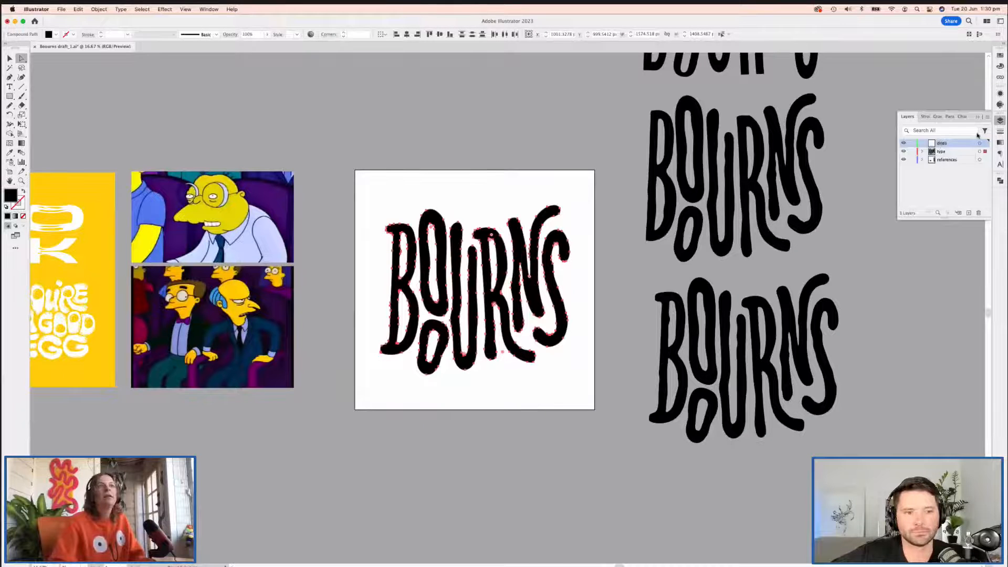
left_click(547, 158)
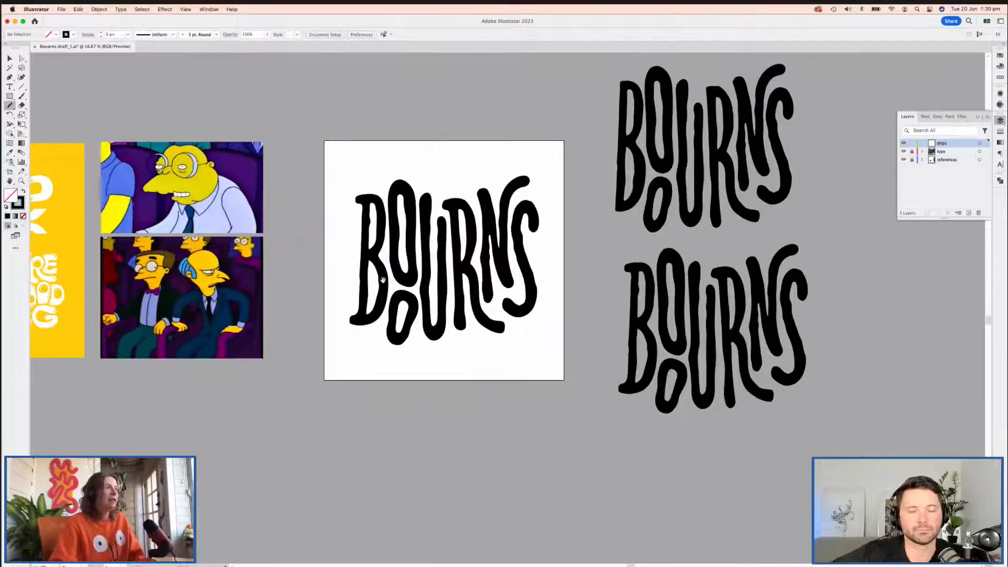
Step: Draw a short vertical drip beneath the end of the R's leg, then thicken its stroke and round its caps
mouse_move(415, 296)
left_mouse_down()
mouse_move(404, 283)
mouse_move(474, 305)
mouse_move(428, 288)
mouse_move(408, 293)
left_mouse_up()
key("super+equal")
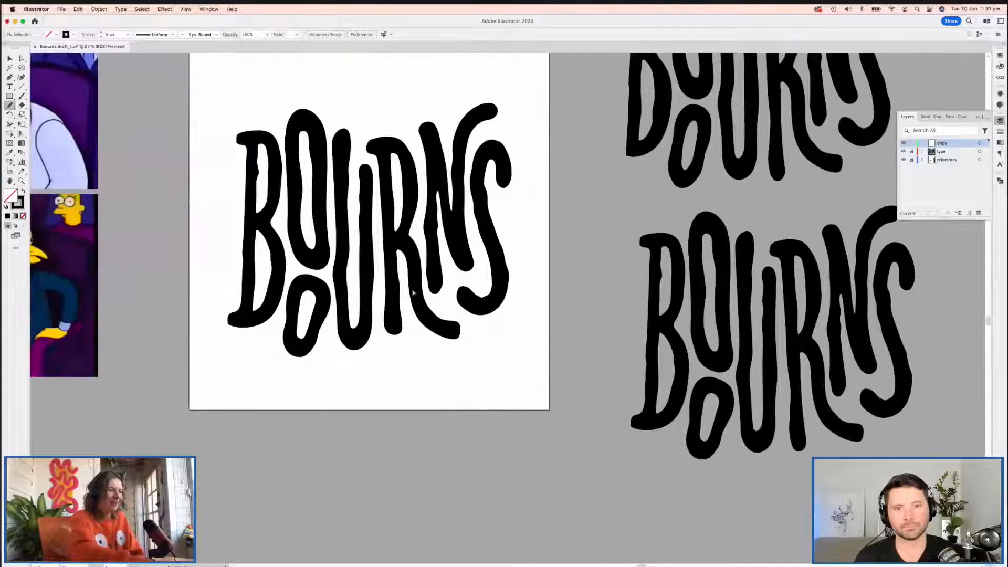
key("super+equal")
left_click_drag(549, 312, 603, 297)
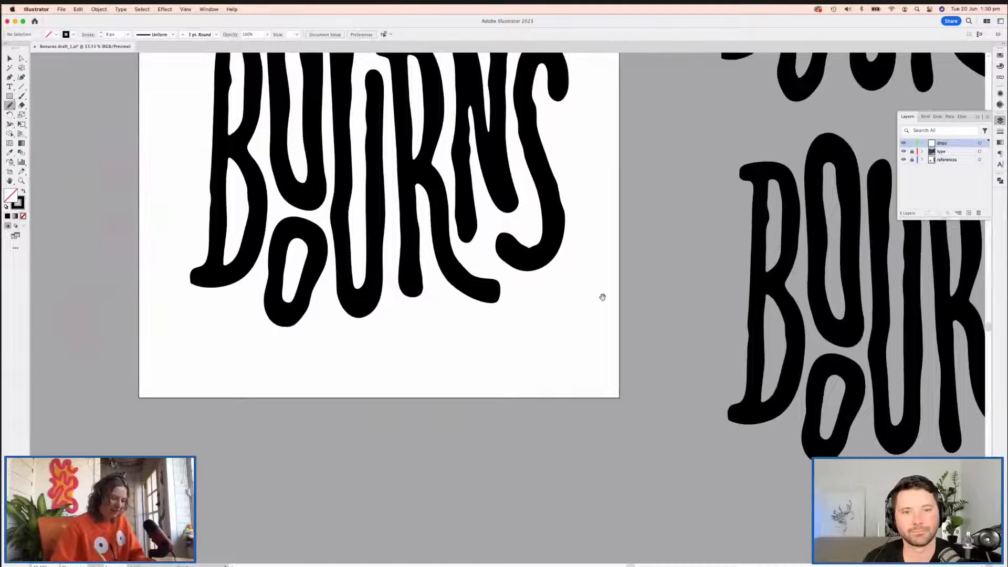
left_click_drag(482, 295, 483, 316)
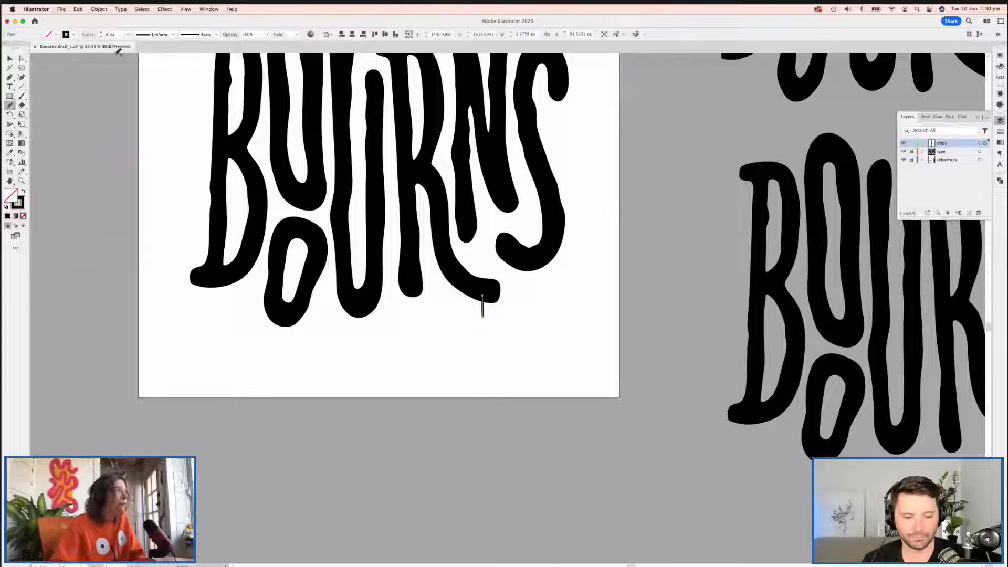
left_click(102, 33)
left_click(102, 33)
left_click(102, 33)
left_click(102, 34)
left_click(102, 33)
left_click(102, 33)
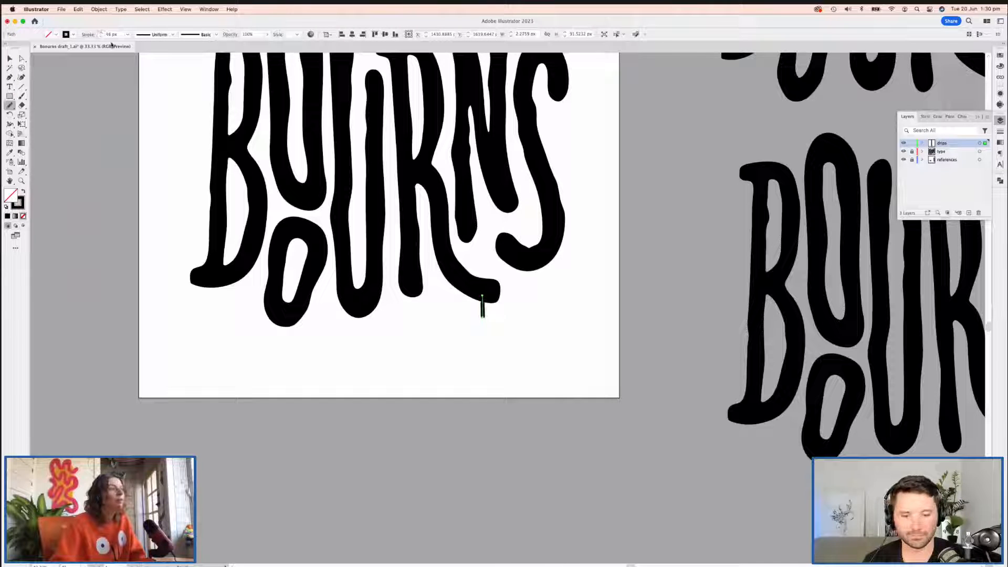
left_click(1000, 131)
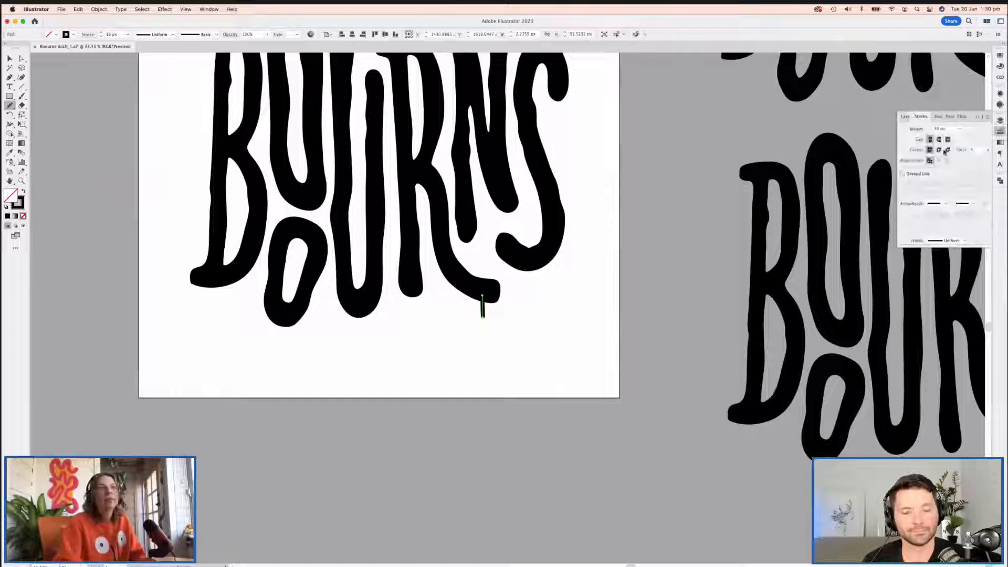
left_click(999, 133)
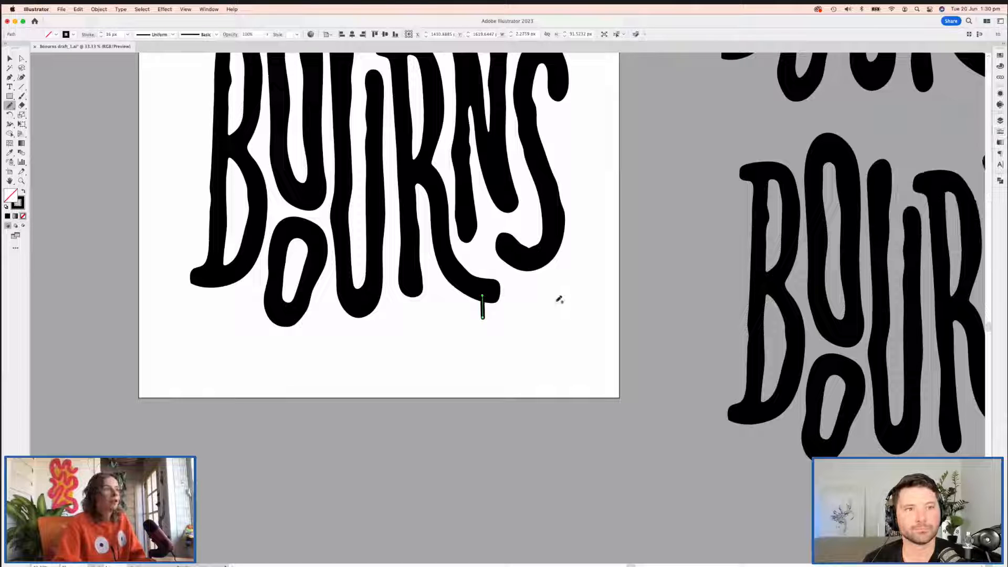
Step: Draw a second, longer drip beside the first one under the tip of the R's leg
left_click_drag(540, 282, 548, 264)
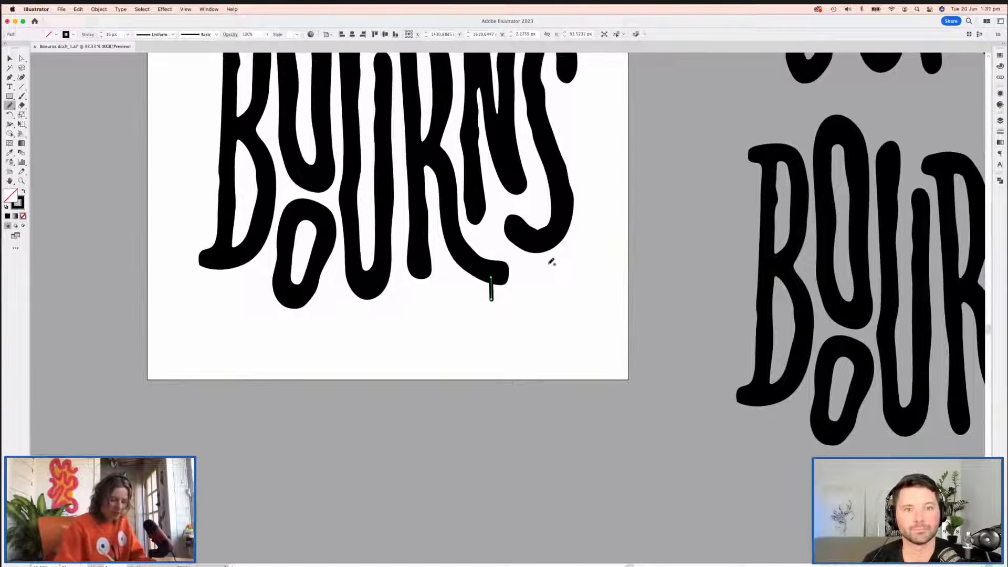
left_click_drag(500, 282, 503, 311)
key("v")
left_click(536, 282)
left_click_drag(537, 282, 608, 361)
left_click_drag(607, 311, 597, 303)
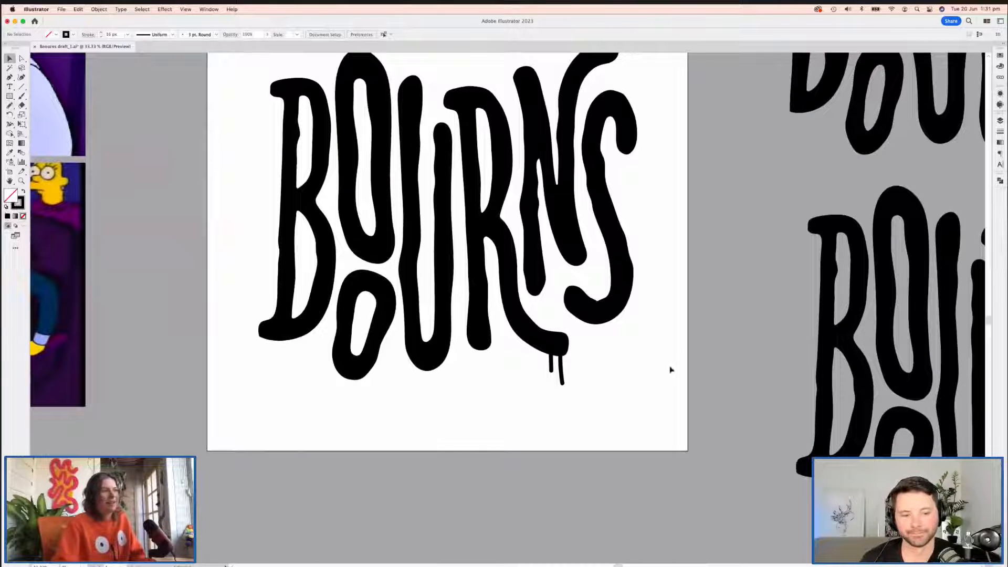
left_click_drag(592, 414, 536, 363)
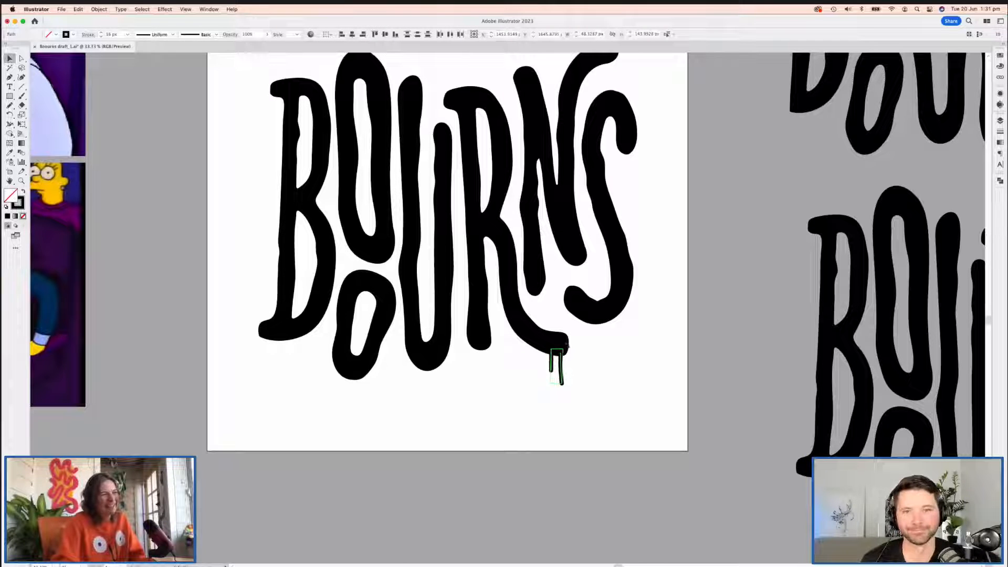
left_click(630, 353)
left_click_drag(623, 313, 713, 426)
scroll(538, 285, "down", 2)
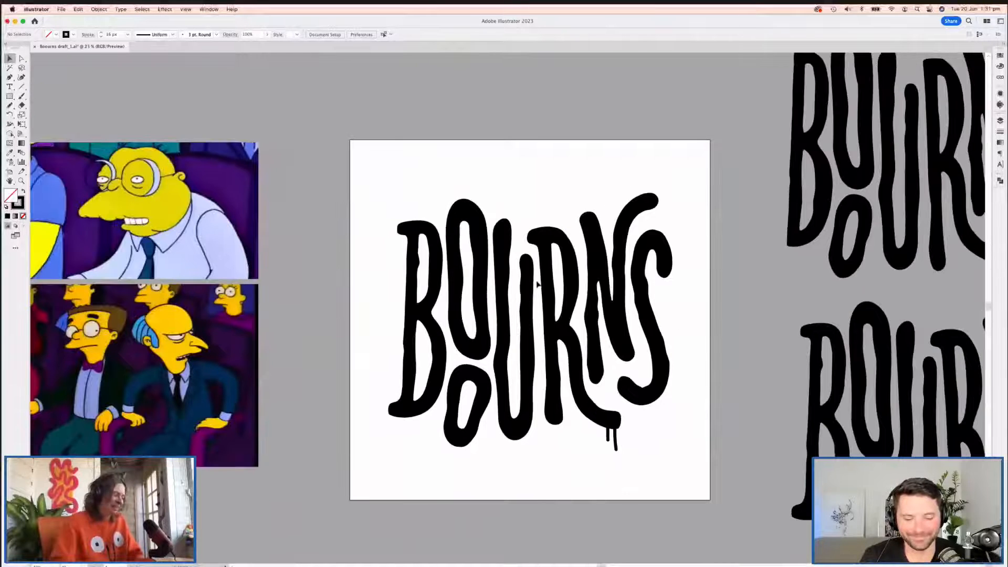
Step: Draw a drip hanging from the top of the upper O's counter and compare it with the yellow reference lettering
key("n")
mouse_move(515, 197)
left_mouse_down()
mouse_move(428, 191)
mouse_move(464, 224)
mouse_move(530, 168)
left_mouse_up()
left_click_drag(572, 222, 592, 199)
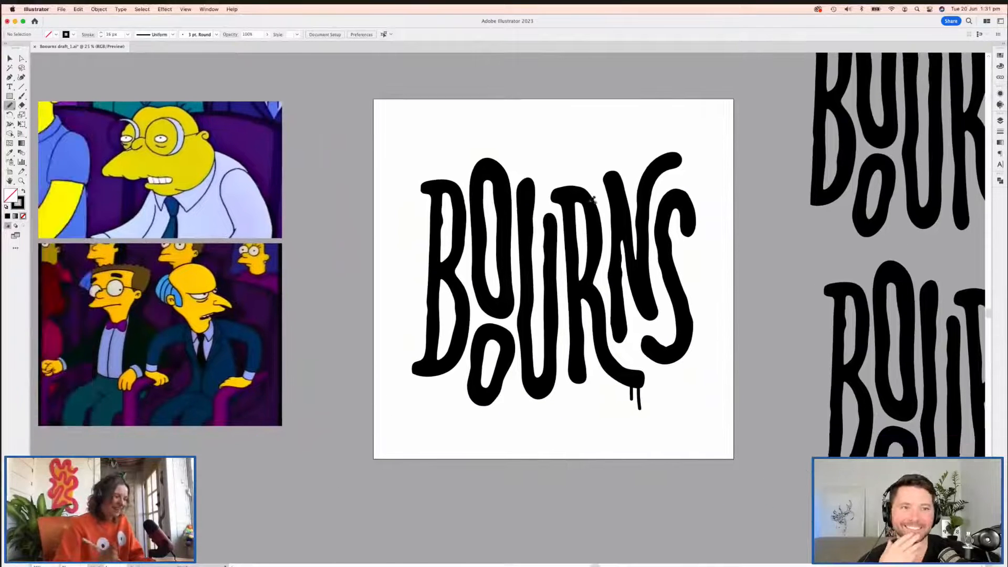
scroll(593, 199, "right", 3)
left_click_drag(460, 184, 462, 206)
left_click_drag(634, 338, 899, 363)
left_click_drag(47, 315, 309, 340)
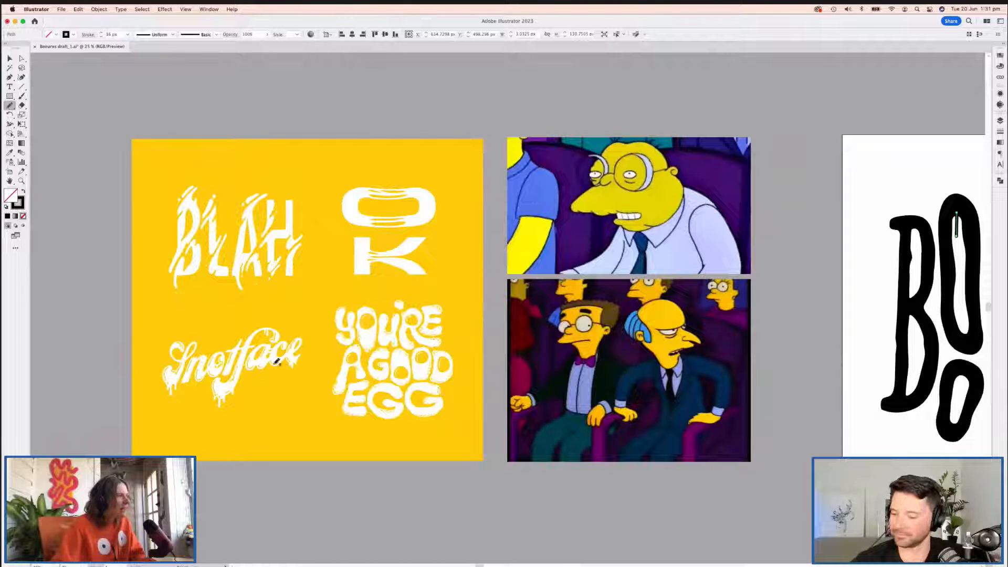
Step: Examine the drips on the Snotface and You're a Good Egg lettering in the yellow reference image
key("super+equal")
key("super+equal")
key("super+equal")
key("super+minus")
key("super+minus")
key("super+minus")
key("v")
left_click_drag(390, 335, 670, 321)
left_click_drag(63, 454, 251, 362)
left_click(250, 363)
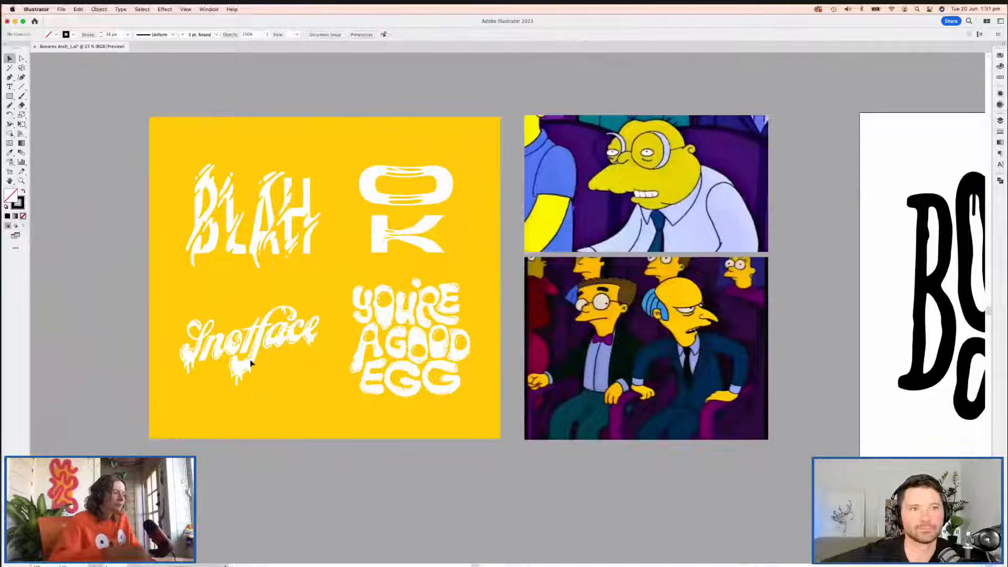
key("super+equal")
key("super+equal")
key("super+equal")
left_click_drag(115, 300, 642, 174)
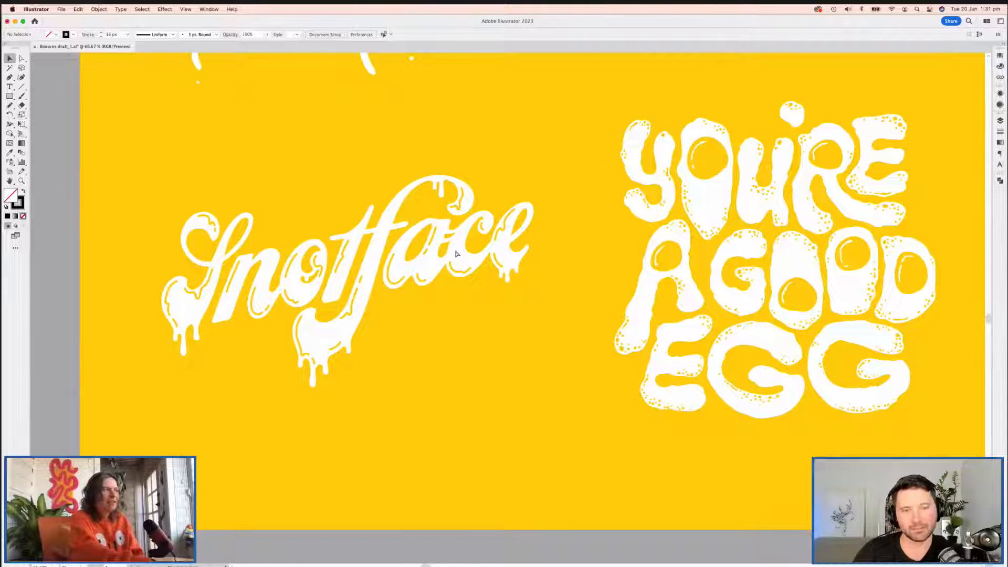
key("super+minus")
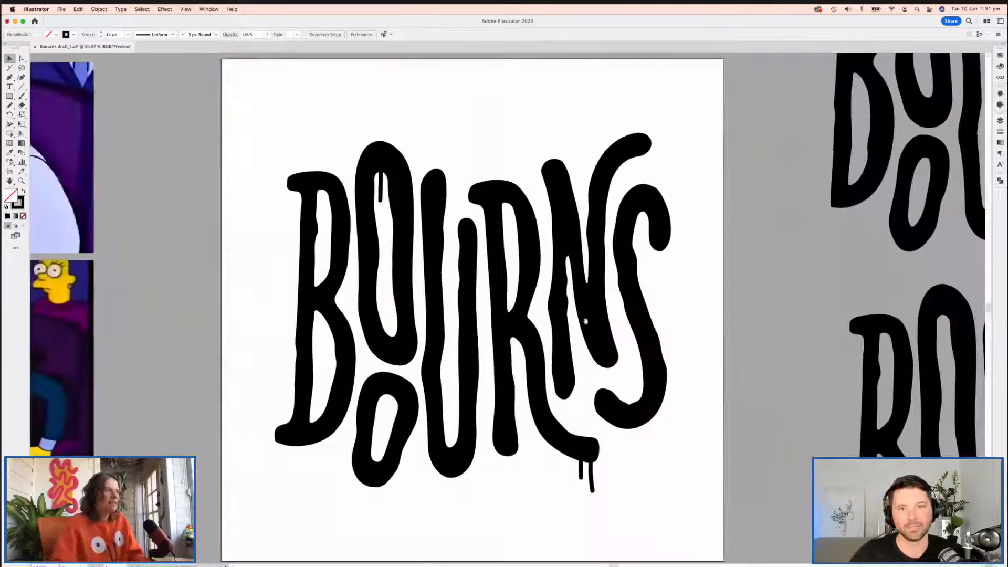
Step: Draw two sagging slime strands, one below the other, bridging the gap between the N and the S
scroll(585, 322, "down", 1)
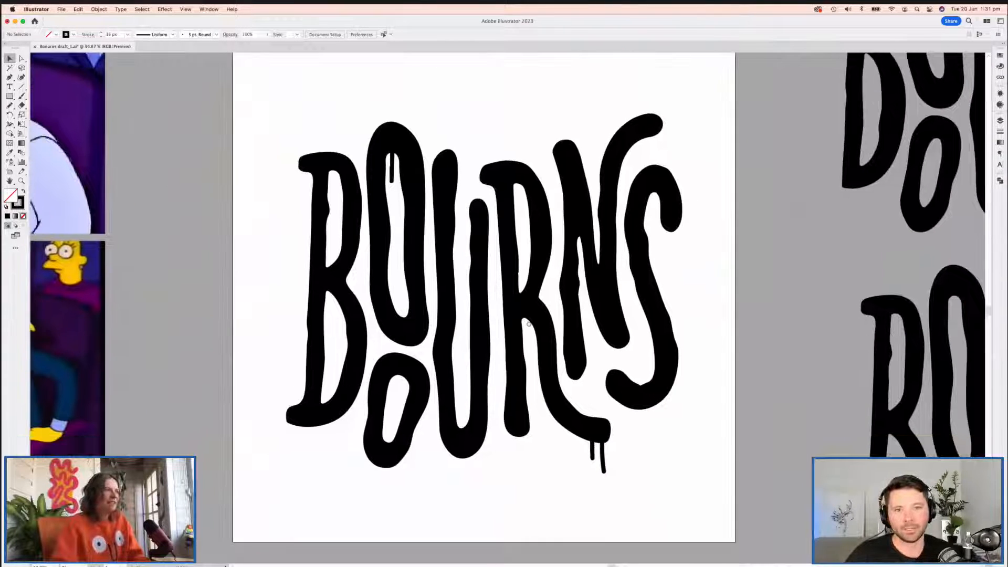
left_click(603, 460)
key("n")
scroll(620, 336, "right", 2)
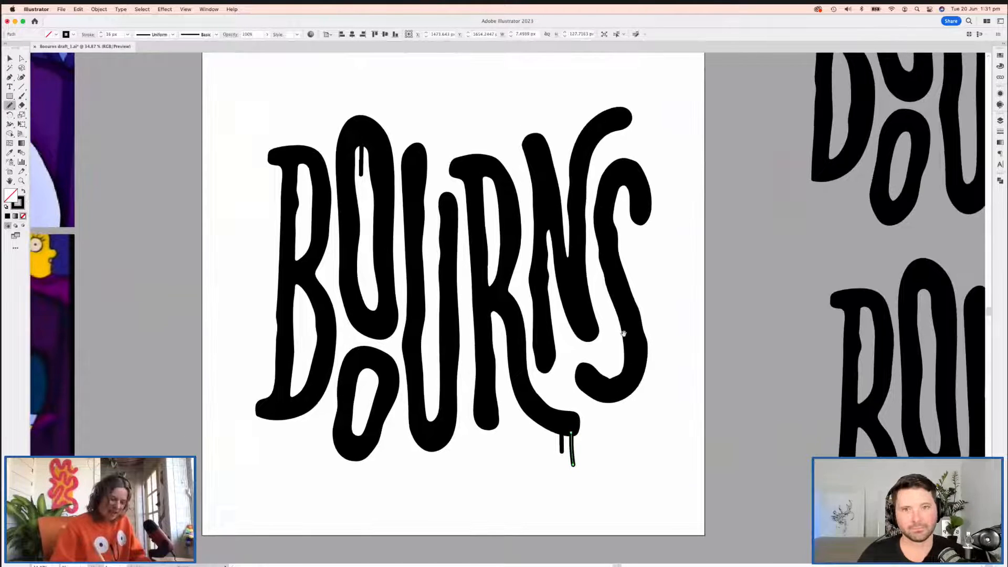
left_click_drag(603, 282, 585, 266)
left_click_drag(591, 338, 654, 341)
key("s")
left_click(629, 359)
left_click_drag(648, 389, 613, 374)
mouse_move(579, 341)
left_mouse_down()
mouse_move(592, 345)
mouse_move(560, 337)
mouse_move(621, 369)
left_mouse_up()
key("n")
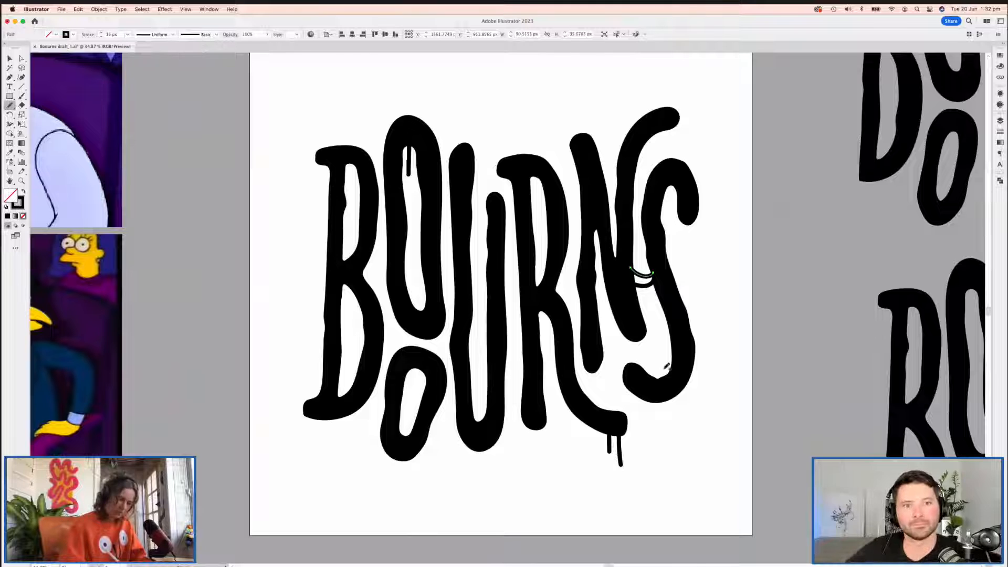
Step: Draw a short sagging slime strand joining the U's right stem to the R's stem, and deselect it
left_click_drag(503, 229, 519, 228)
key("a")
left_click(514, 317)
left_click_drag(630, 376, 636, 322)
key("super+minus")
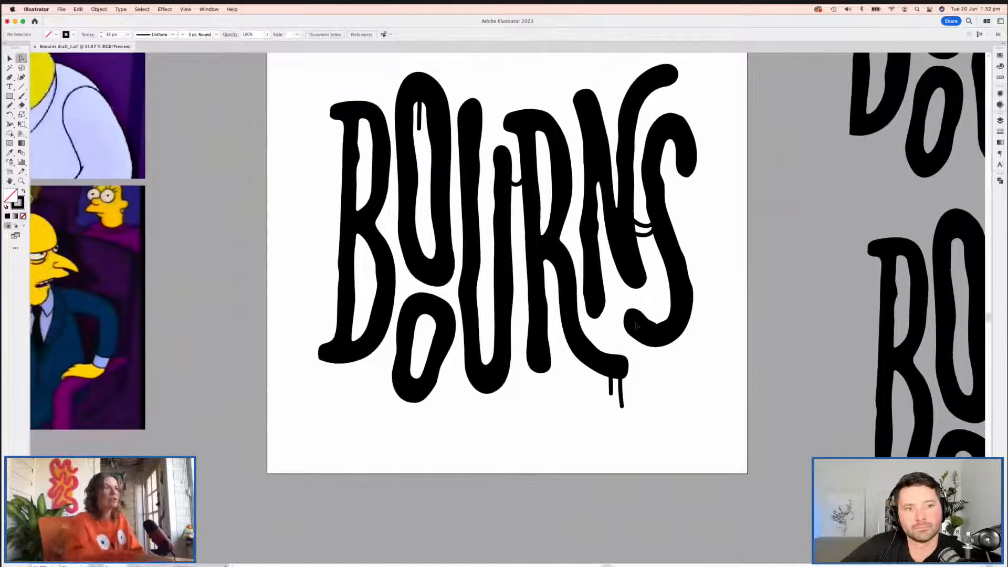
Step: Examine the BOURNS lettering on the artboard beside the reference images and the alternate versions
scroll(525, 237, "up", 2)
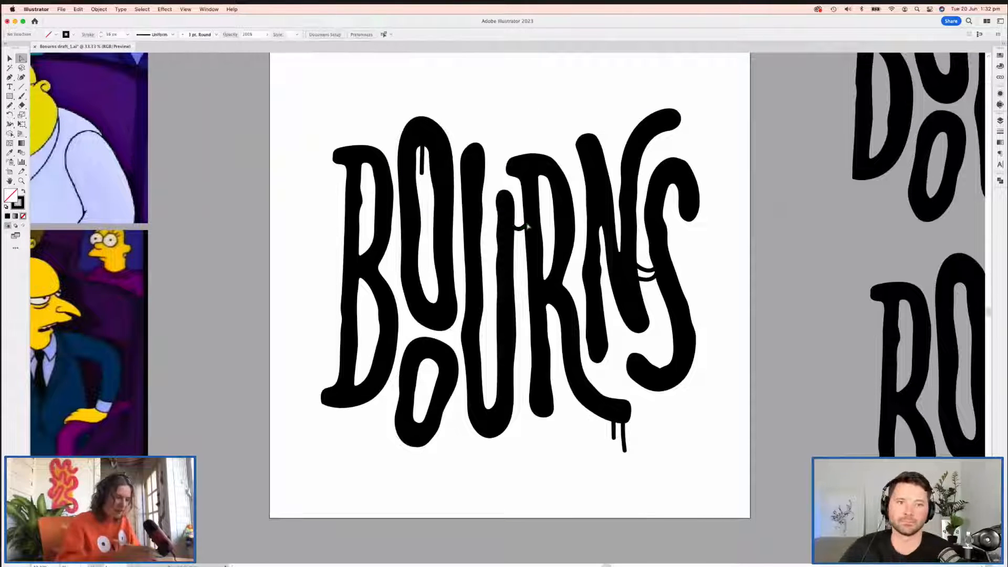
key("super+minus")
key("super+minus")
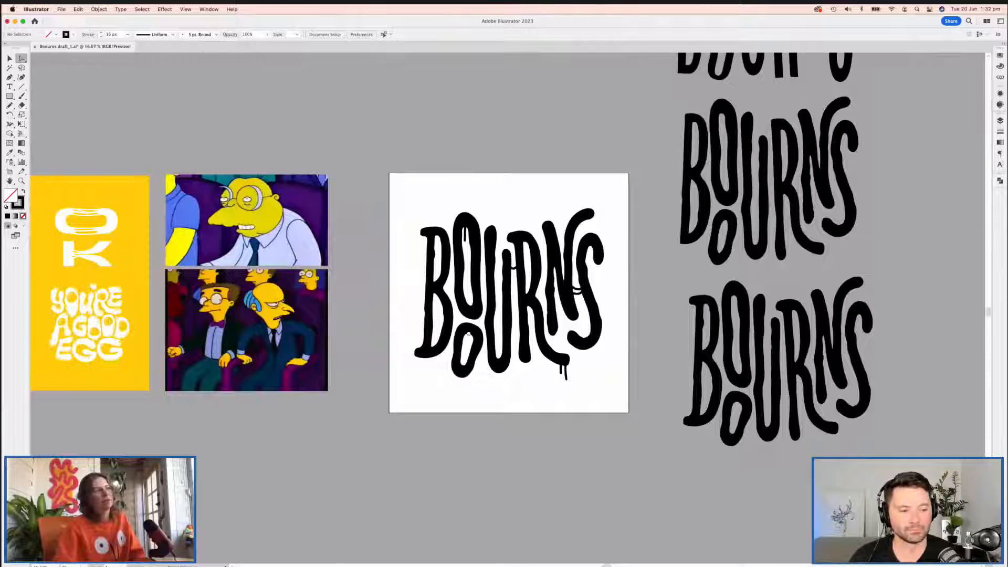
scroll(509, 325, "left", 2)
scroll(513, 342, "down", 1)
scroll(504, 331, "right", 2)
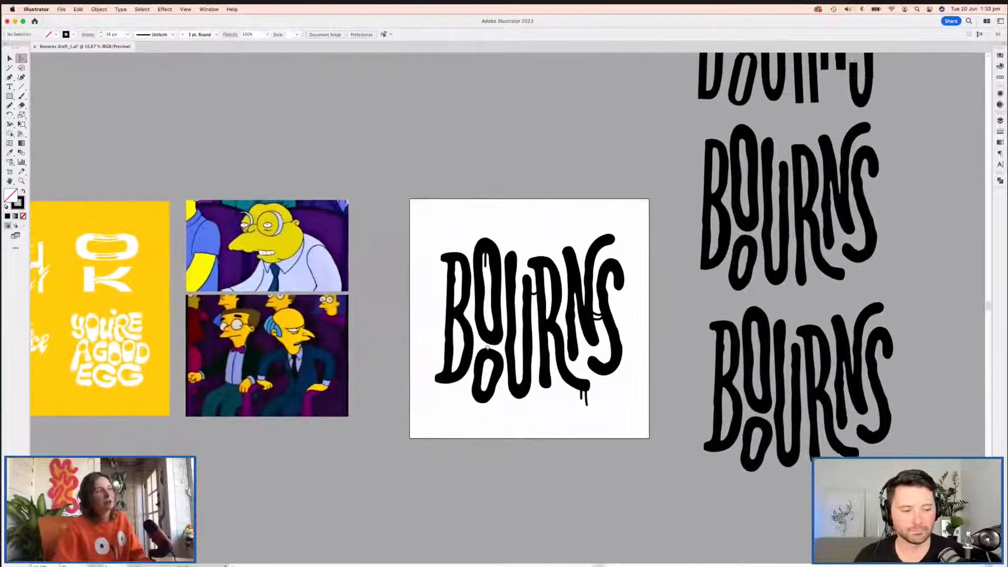
scroll(507, 283, "left", 2)
scroll(507, 284, "down", 2)
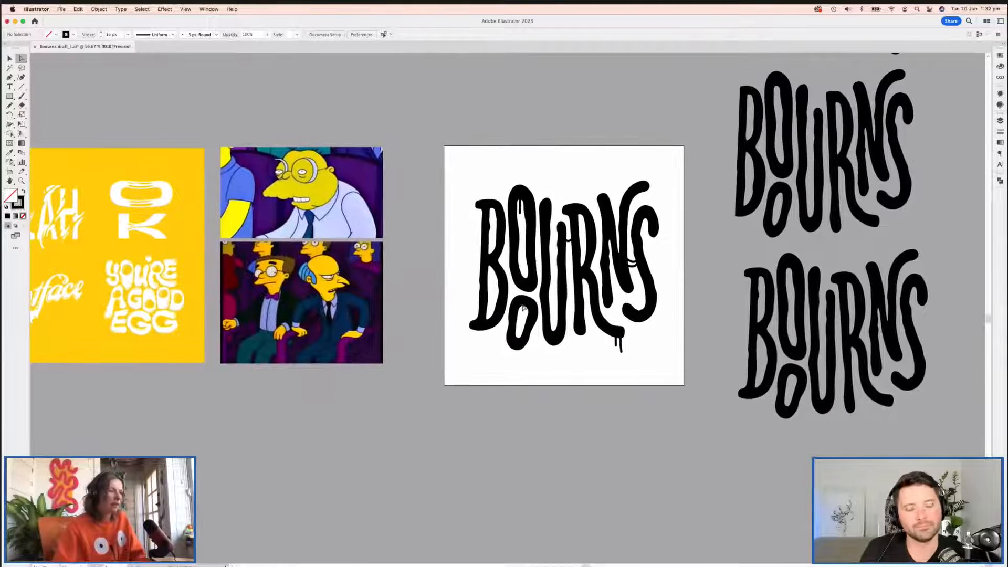
key("super+plus")
key("super+plus")
scroll(551, 313, "down", 2)
scroll(551, 313, "right", 1)
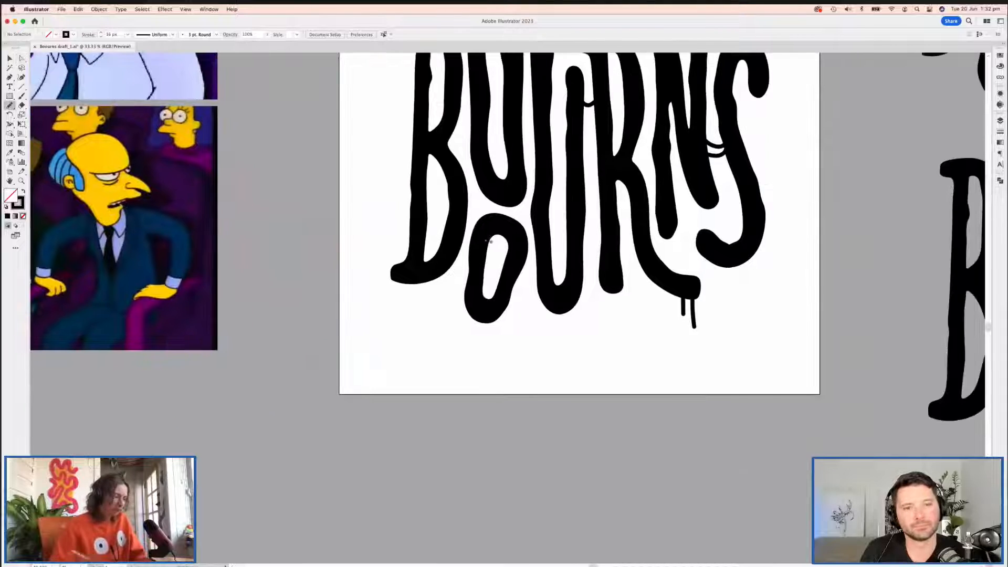
Step: Draw three short vertical drips of differing lengths under the small lower O with the Pencil tool
key("n")
left_click_drag(593, 315, 595, 314)
left_click_drag(477, 297, 485, 310)
key("super+z")
key("super+z")
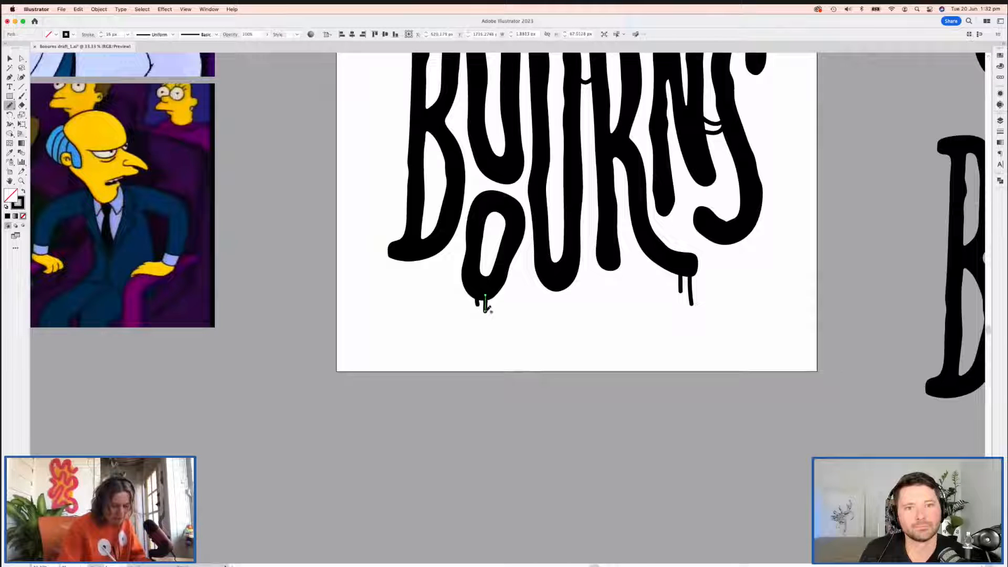
scroll(485, 309, "up", 2)
scroll(486, 308, "right", 2)
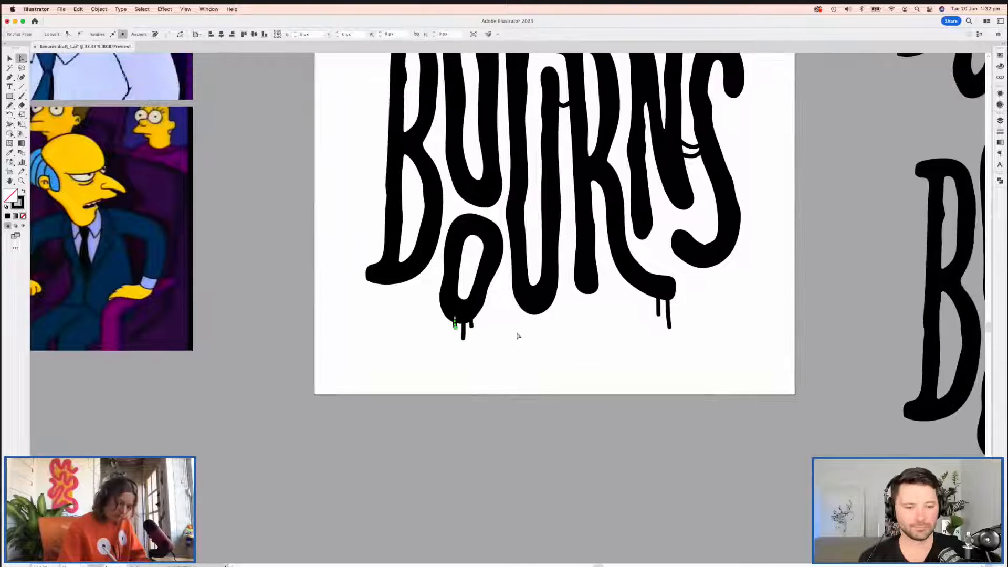
key("super+shift+a")
left_click_drag(456, 331, 464, 347)
scroll(649, 309, "up", 5)
scroll(649, 309, "right", 3)
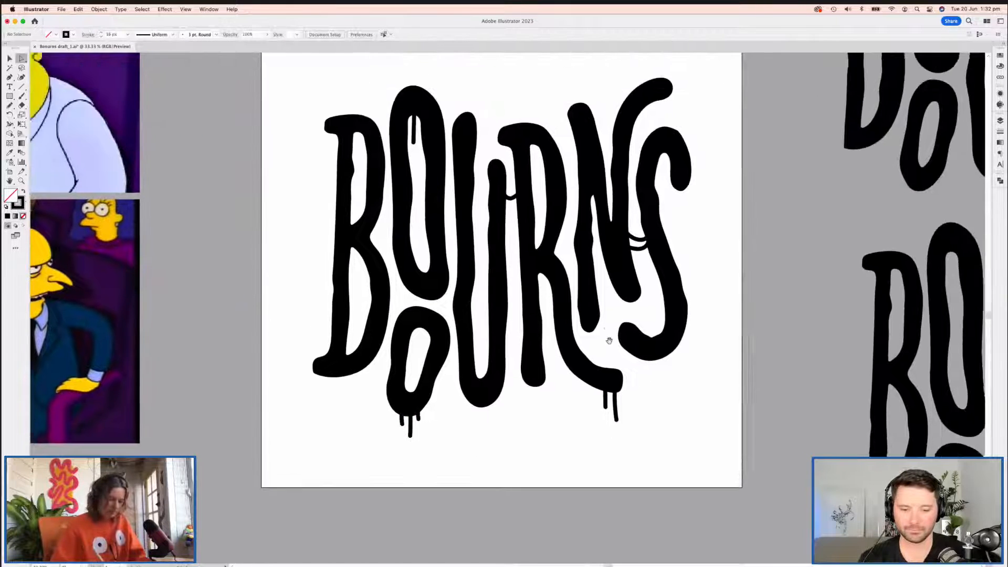
Step: Review the whole lettering with its drips against the reference images and the undecorated versions
key("super+minus")
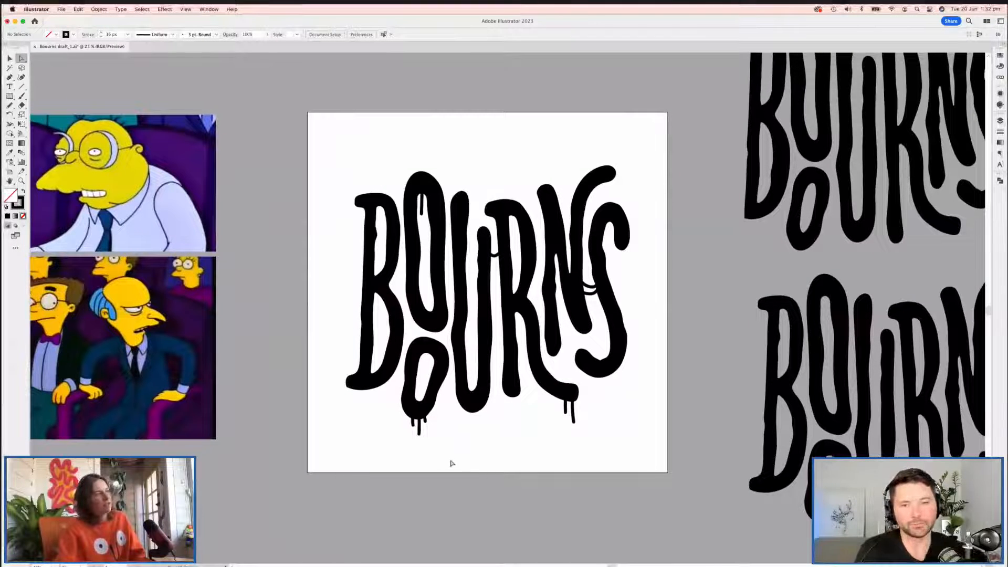
scroll(483, 464, "up", 3)
scroll(483, 465, "left", 5)
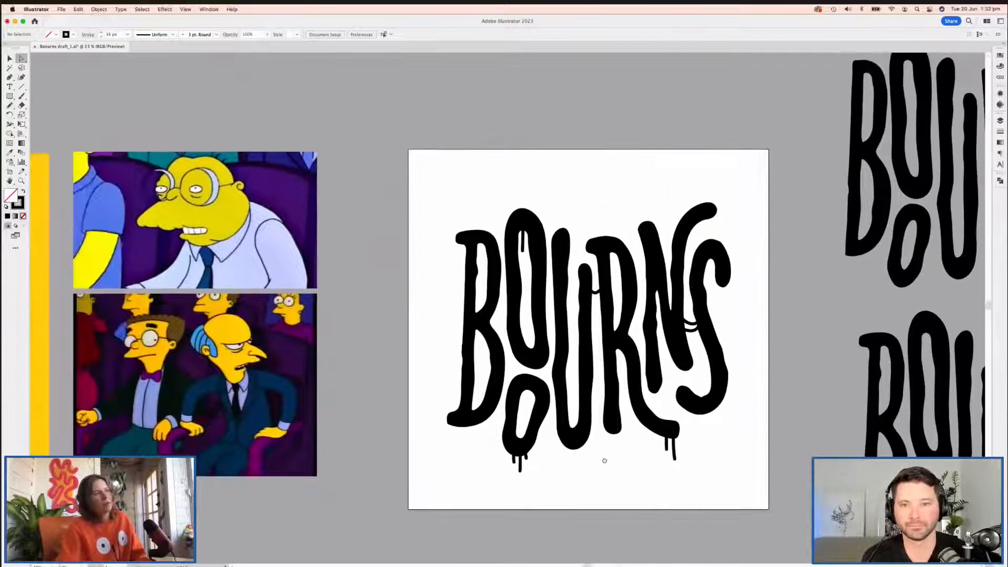
left_click_drag(604, 460, 525, 385)
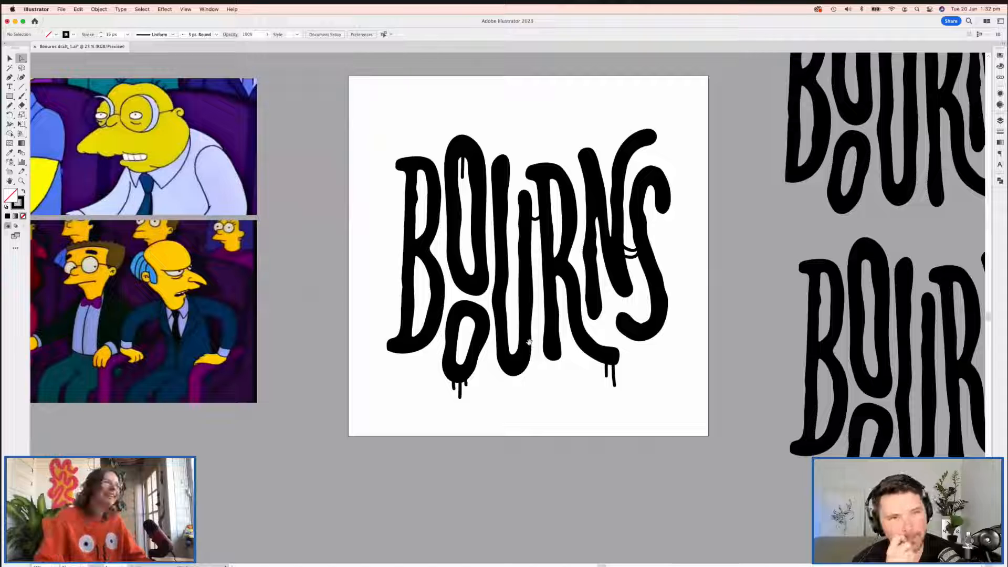
left_click_drag(528, 342, 514, 386)
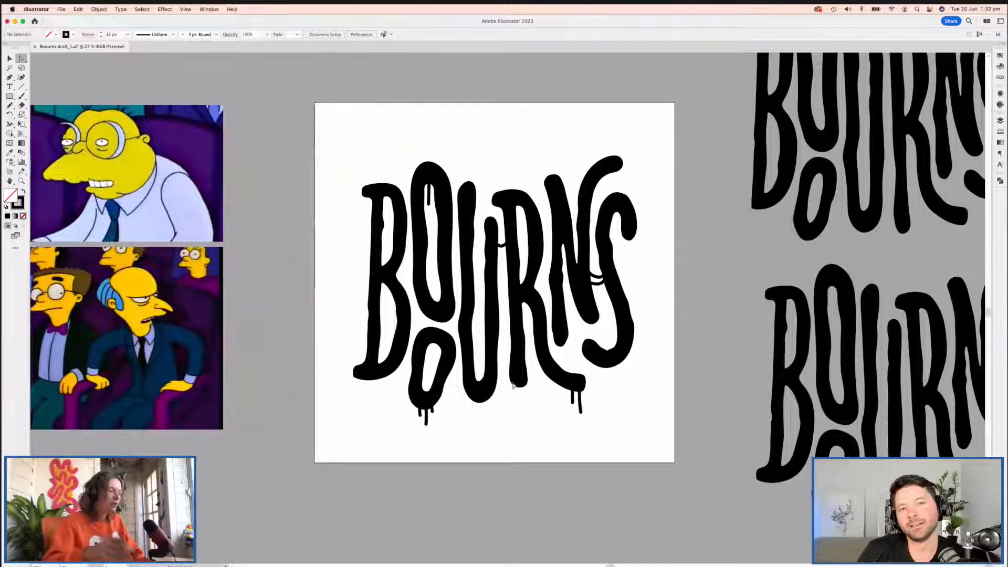
scroll(906, 200, "right", 5)
scroll(906, 200, "up", 2)
scroll(906, 201, "left", 1)
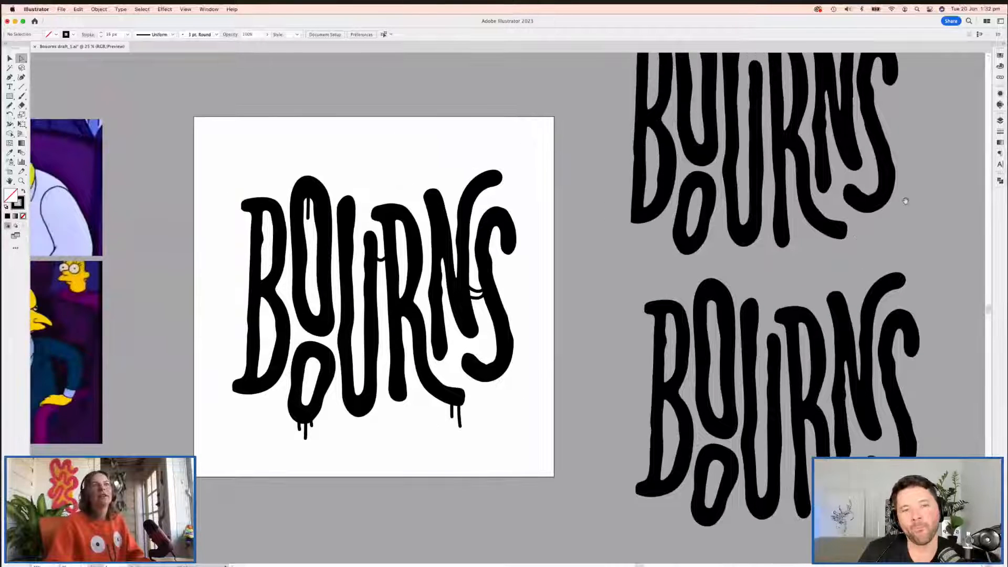
Step: Check the drips layer by toggling its visibility, and select all drip and bridge strokes on the artboard
scroll(906, 201, "up", 2)
key("F7")
left_click(903, 143)
left_click(903, 143)
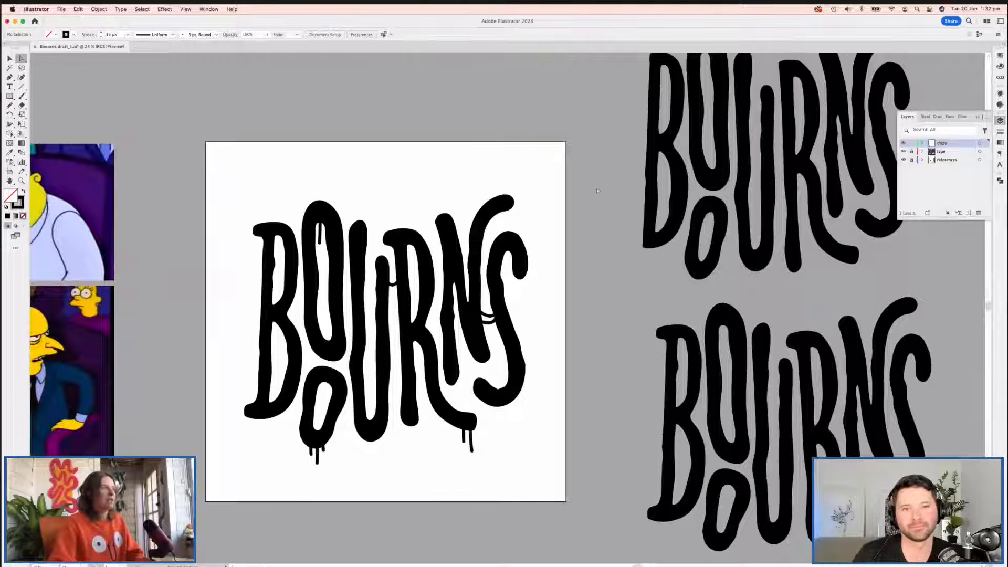
left_click(321, 233)
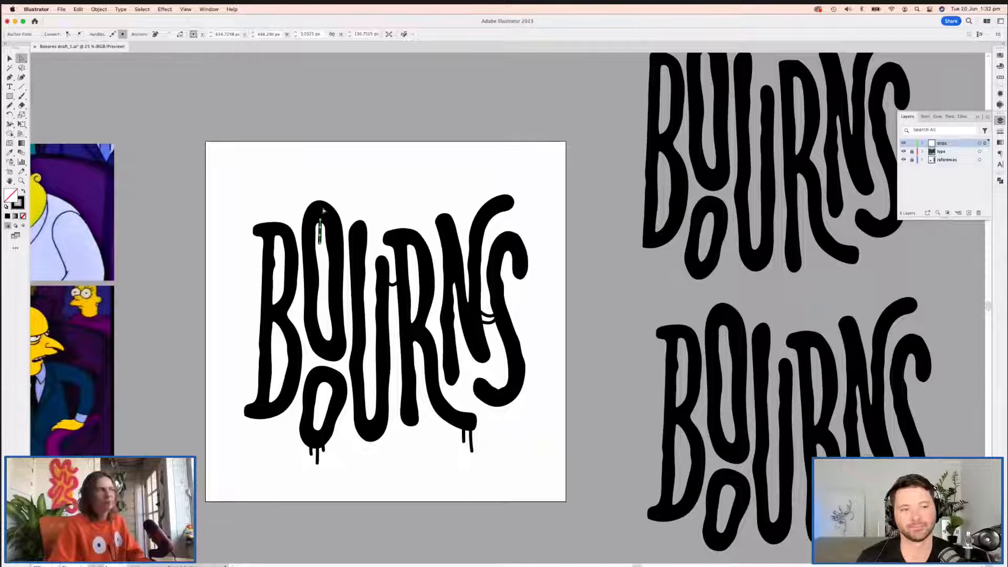
key("v")
left_click_drag(266, 198, 536, 518)
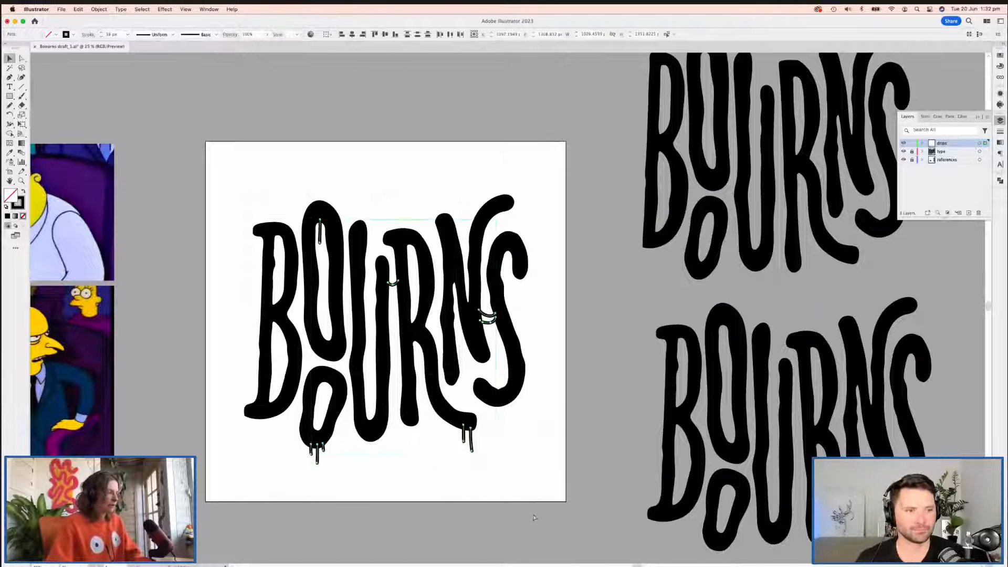
Step: Copy the selected drips, add a new layer above the others and hide the drips layer
left_click(969, 212)
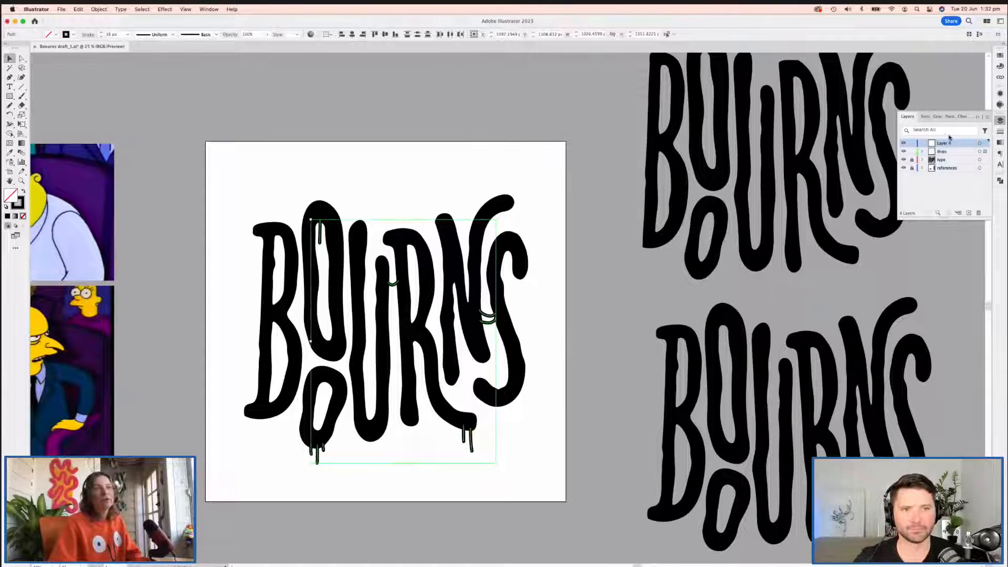
left_click(904, 151)
double_click(943, 144)
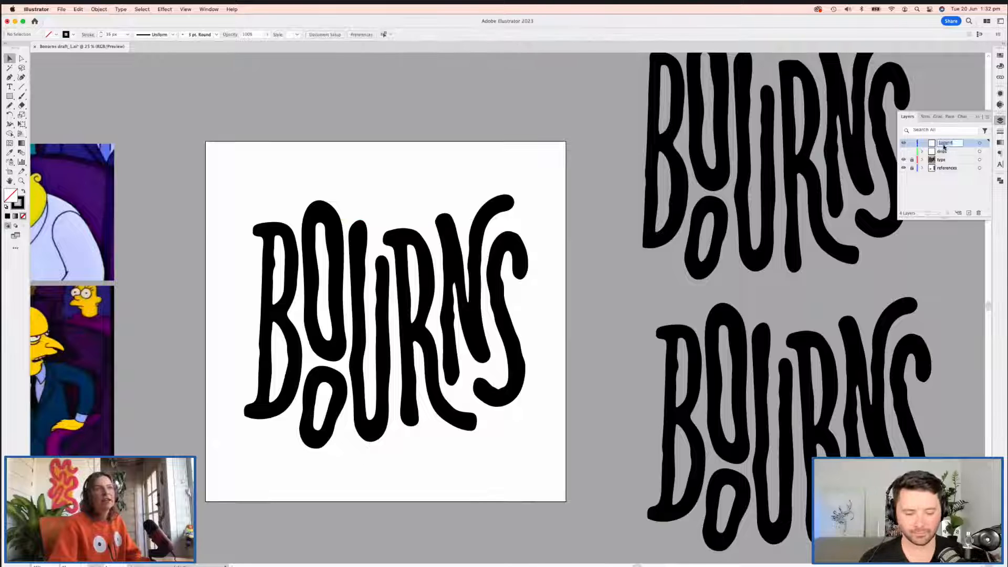
Step: Paste the copied drips in place on the unlocked type layer and expand their fill and stroke
left_click(940, 160)
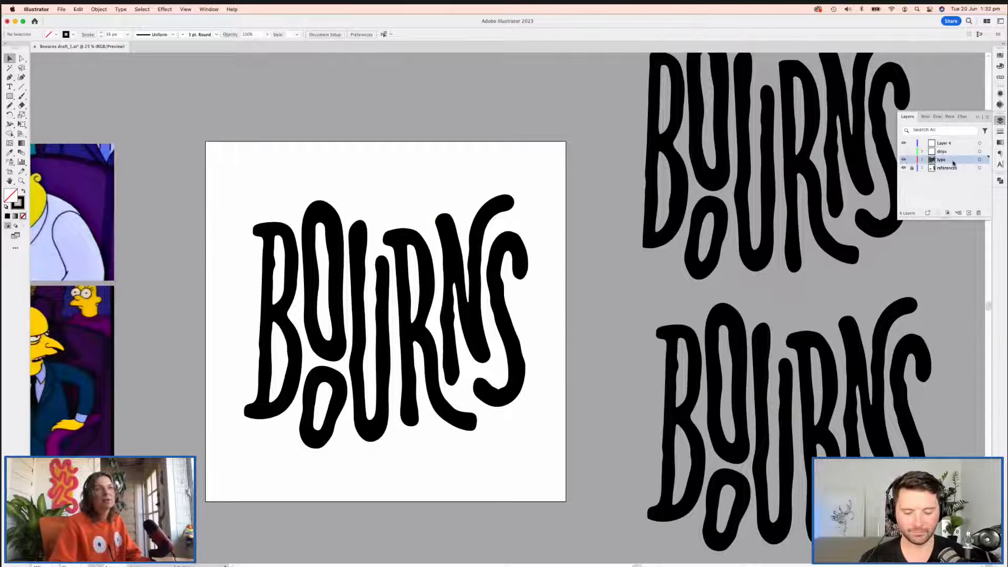
left_click(979, 160)
left_click(98, 8)
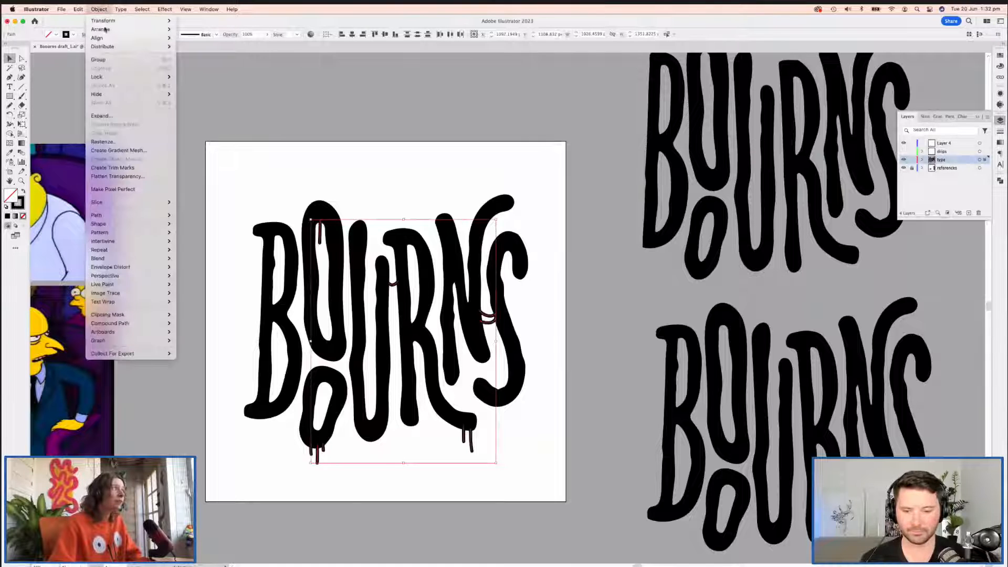
left_click(101, 116)
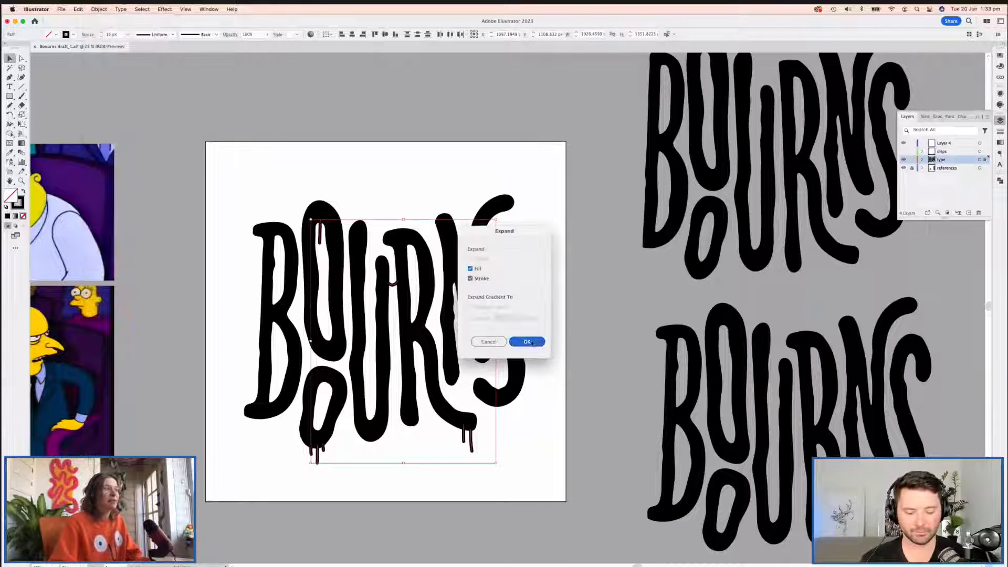
left_click(531, 343)
Step: Select all the lettering and expanded drips on the artboard and unite them with Pathfinder
left_click(361, 207)
left_click_drag(251, 178, 542, 476)
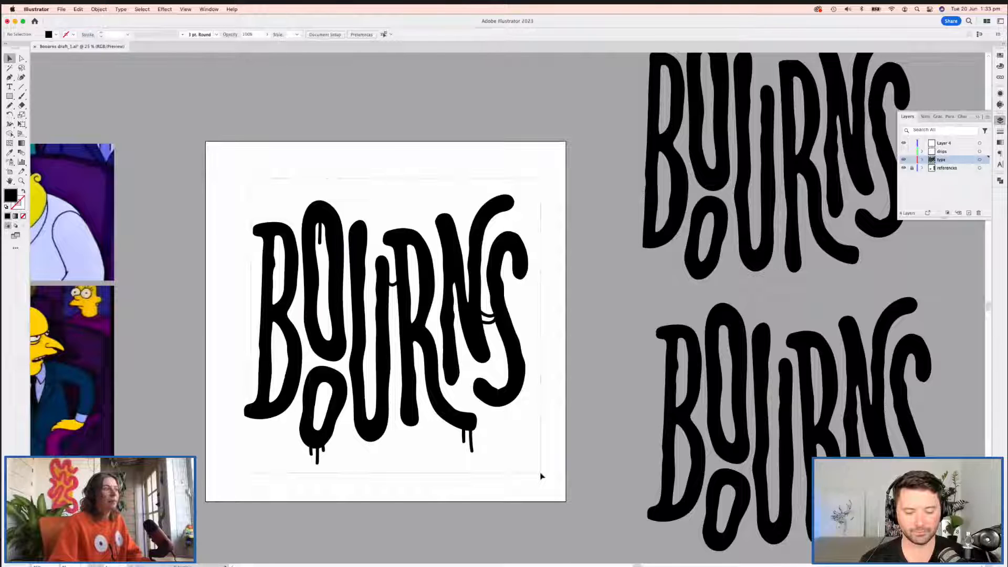
left_click_drag(541, 476, 542, 476)
key("super+shift+F9")
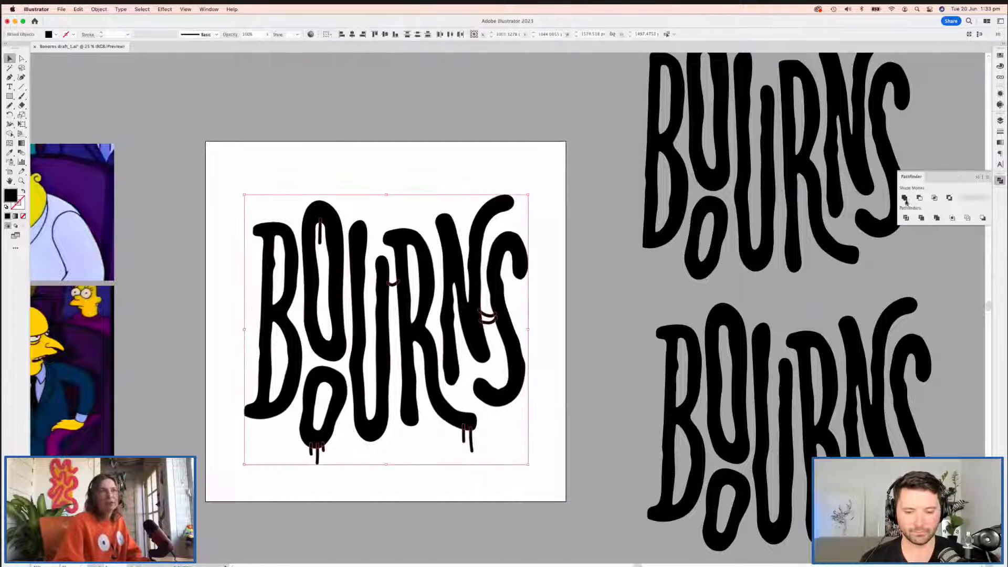
left_click(904, 198)
key("super+shift+b")
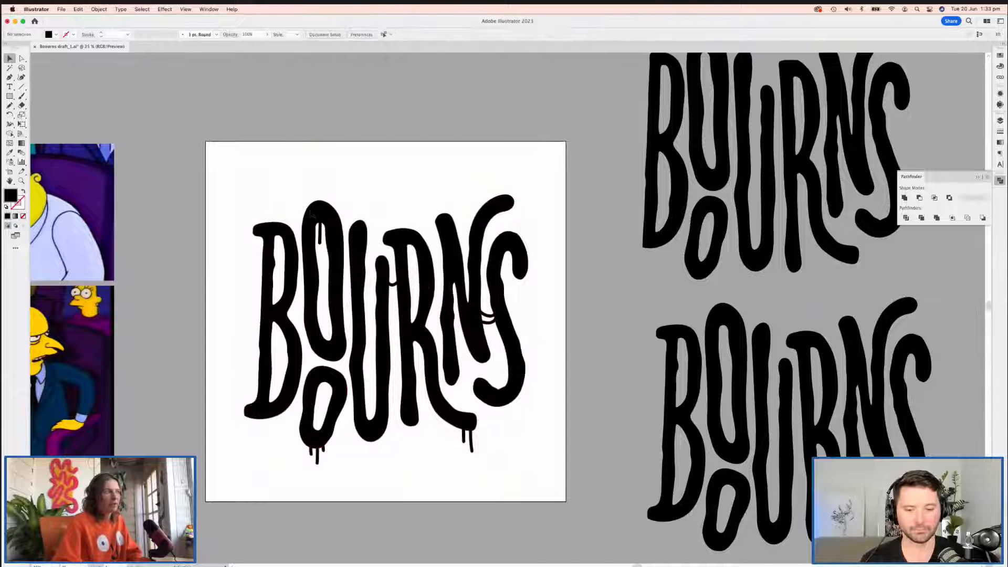
Step: Reshape the three drips under the lower O with the Pencil tool, giving them curved joins and rounded, bulging ends
key("super+1")
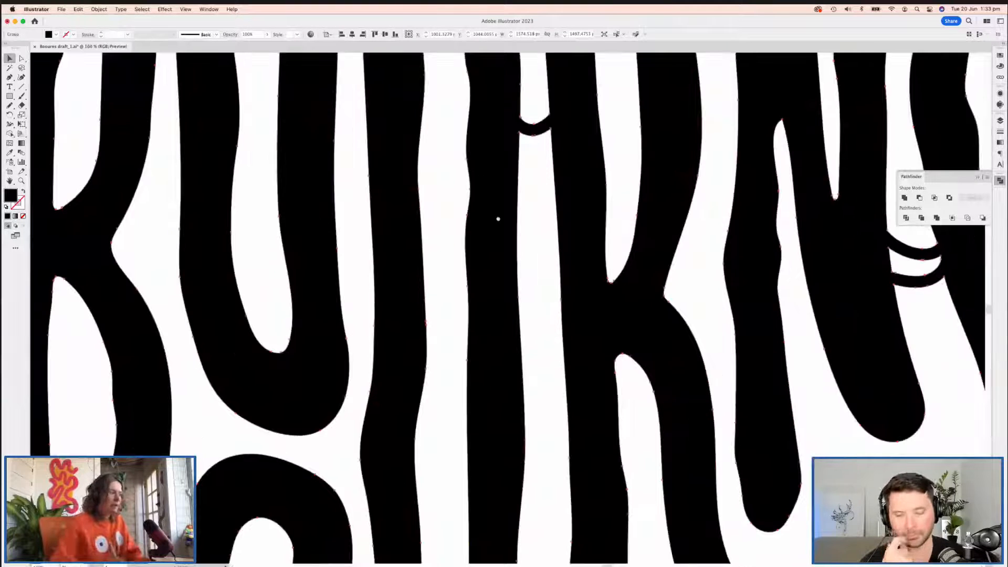
scroll(319, 218, "down", 10)
left_click_drag(536, 290, 644, 246)
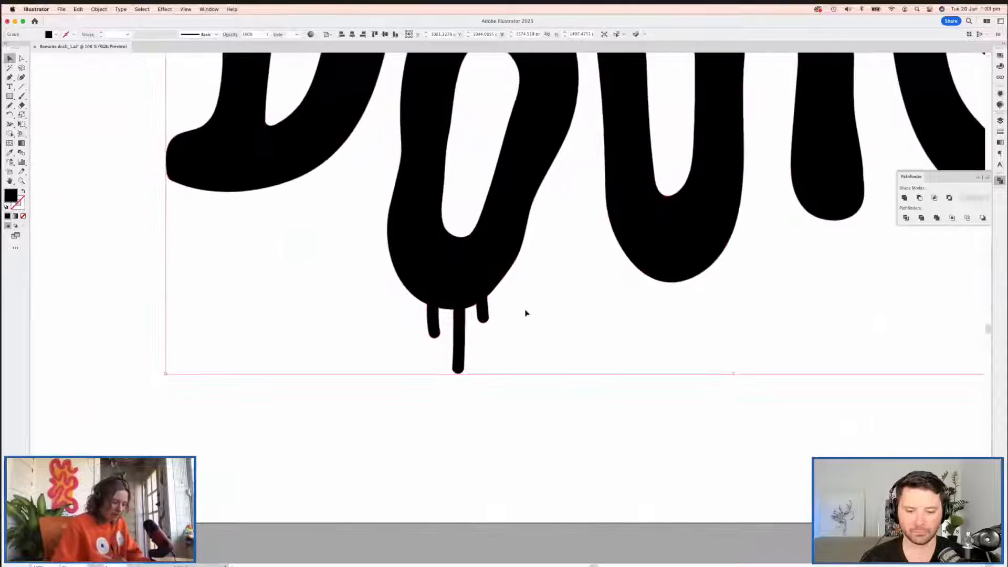
key("n")
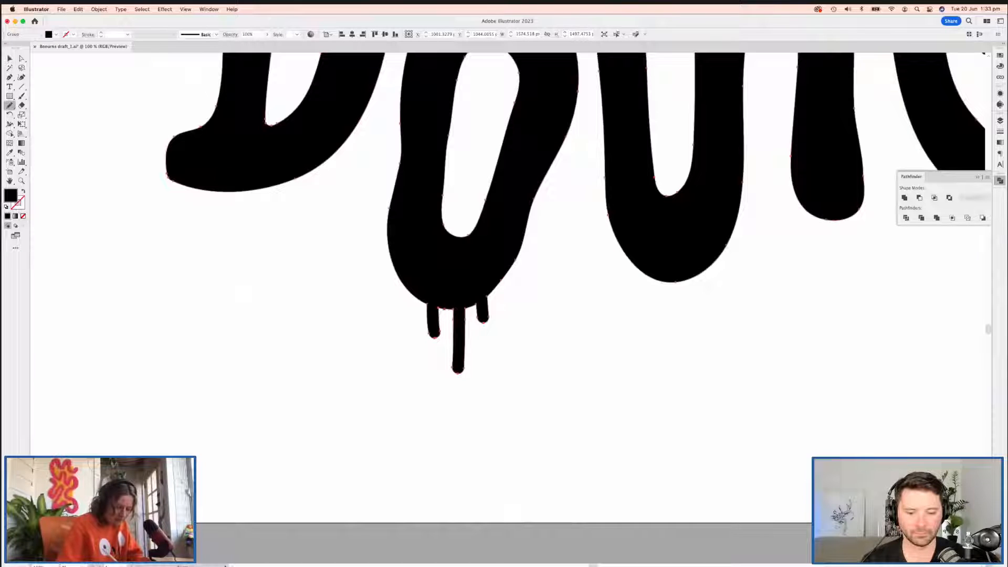
mouse_move(453, 319)
left_mouse_down()
mouse_move(419, 299)
mouse_move(441, 331)
mouse_move(430, 317)
left_mouse_up()
left_click_drag(460, 372, 466, 340)
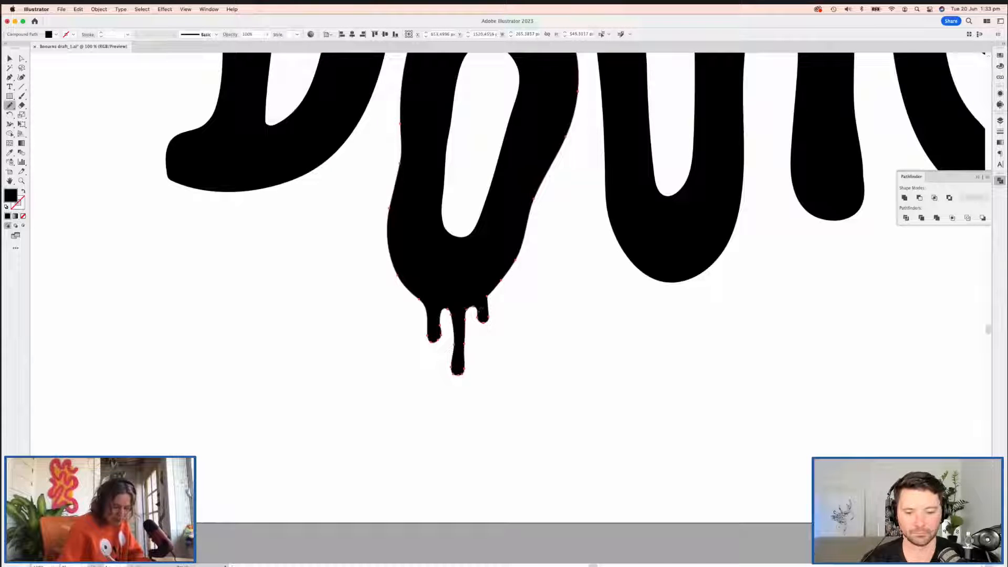
mouse_move(491, 303)
left_mouse_down()
mouse_move(467, 315)
mouse_move(464, 372)
left_mouse_up()
left_click_drag(451, 318, 452, 361)
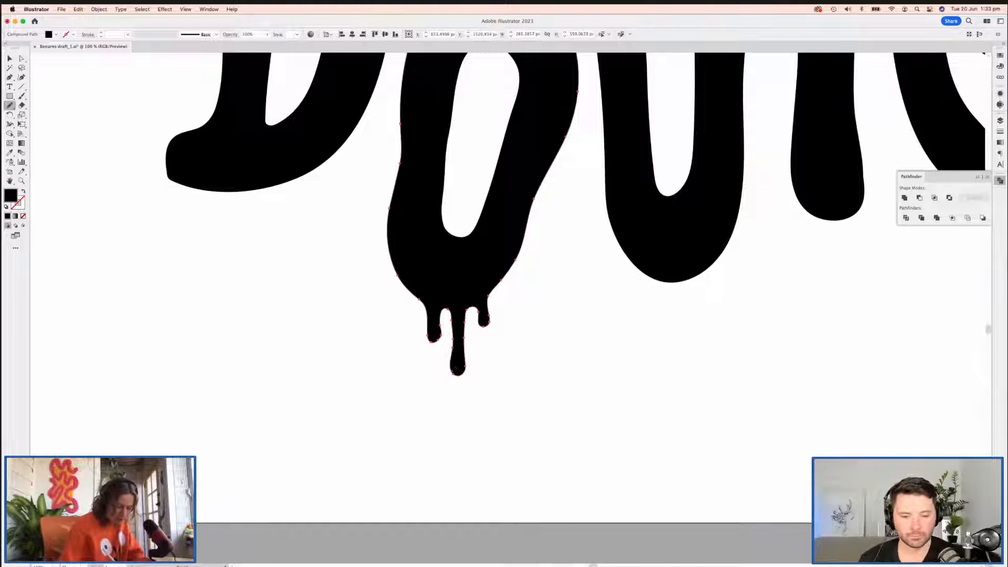
Step: Redraw the drip inside the tall O with the Pencil tool so it flows smoothly from the letter's inner edge
scroll(520, 425, "up", 10)
scroll(541, 333, "up", 5)
key("a")
left_click(498, 254)
key("n")
left_click_drag(478, 249, 487, 296)
mouse_move(499, 244)
left_mouse_down()
mouse_move(510, 273)
mouse_move(497, 278)
mouse_move(498, 246)
left_mouse_up()
scroll(556, 295, "down", 2)
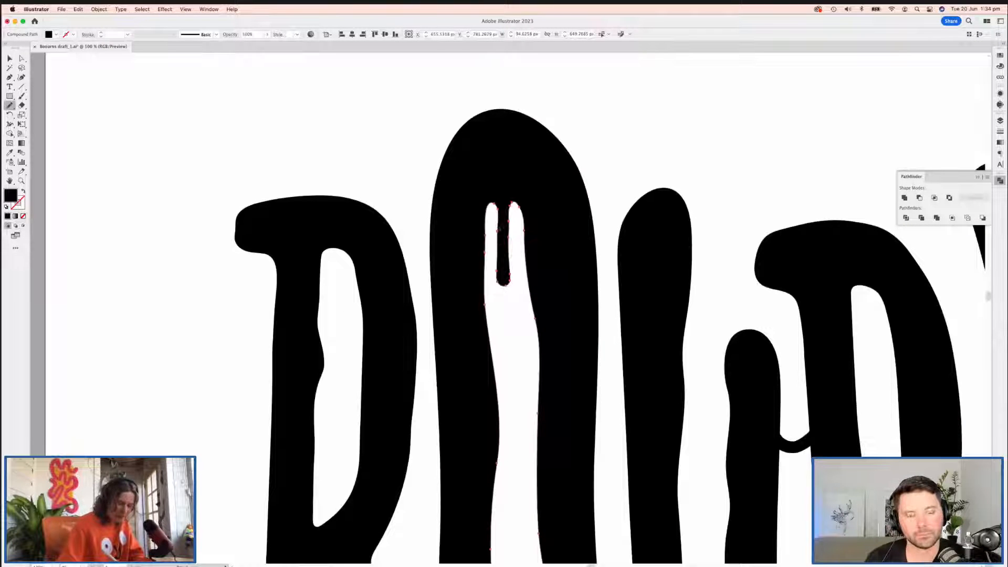
Step: Redraw the joins of the small bridge between the U and R with the Pencil tool, curving its upper and lower edges into both letters
scroll(480, 279, "right", 7)
scroll(479, 279, "down", 3)
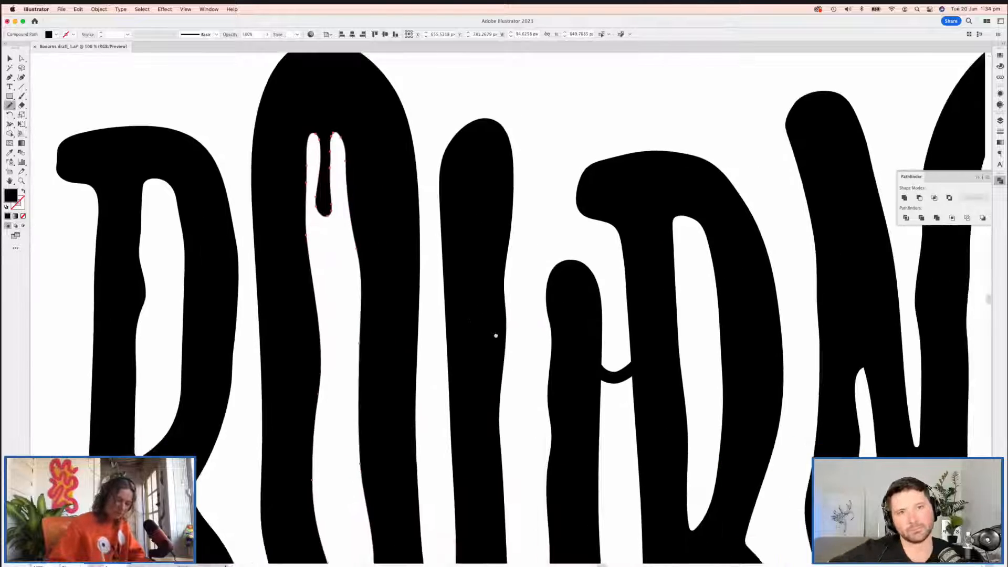
scroll(496, 336, "right", 5)
scroll(569, 338, "down", 4)
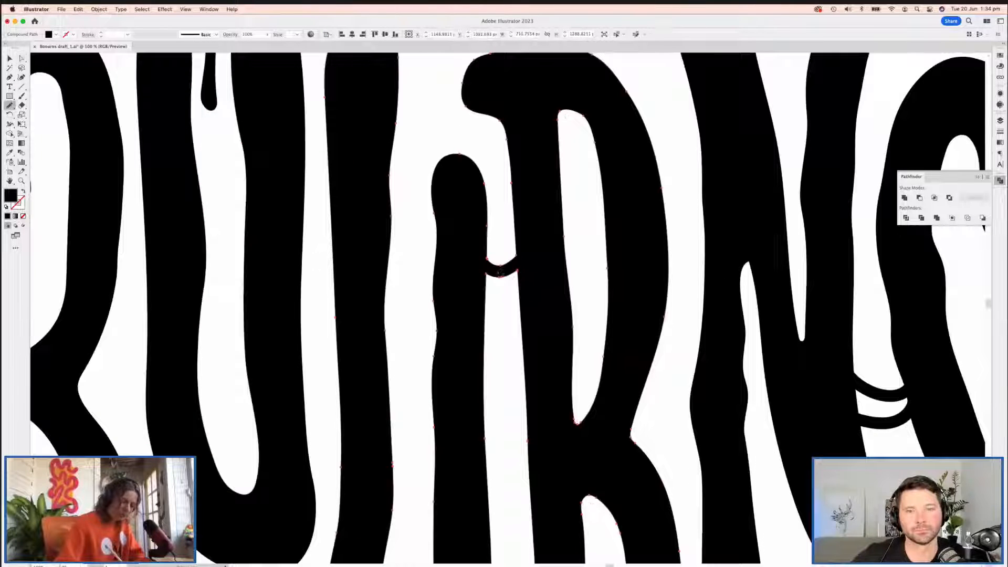
mouse_move(489, 259)
left_mouse_down()
mouse_move(488, 249)
mouse_move(514, 234)
left_mouse_up()
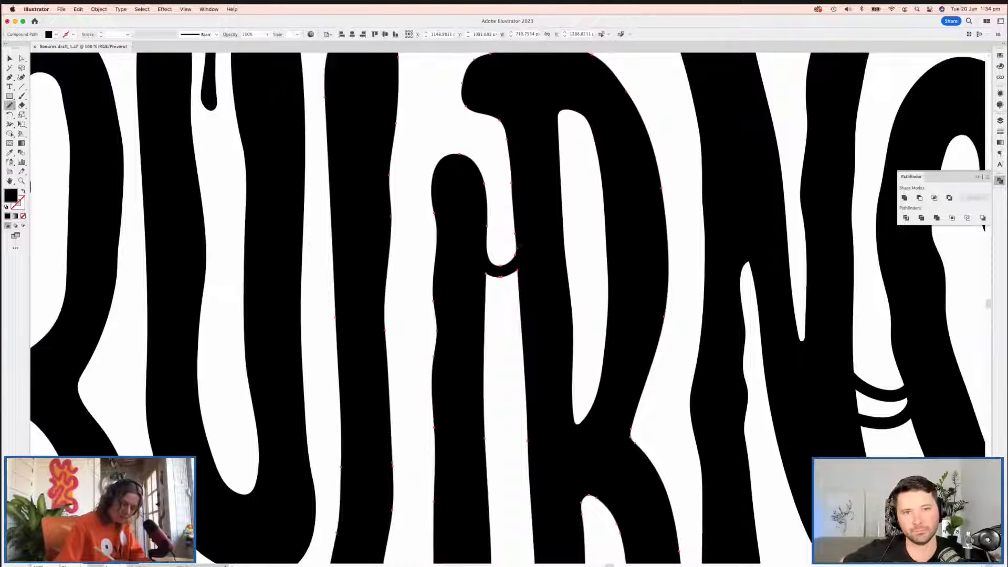
left_click_drag(522, 344, 519, 273)
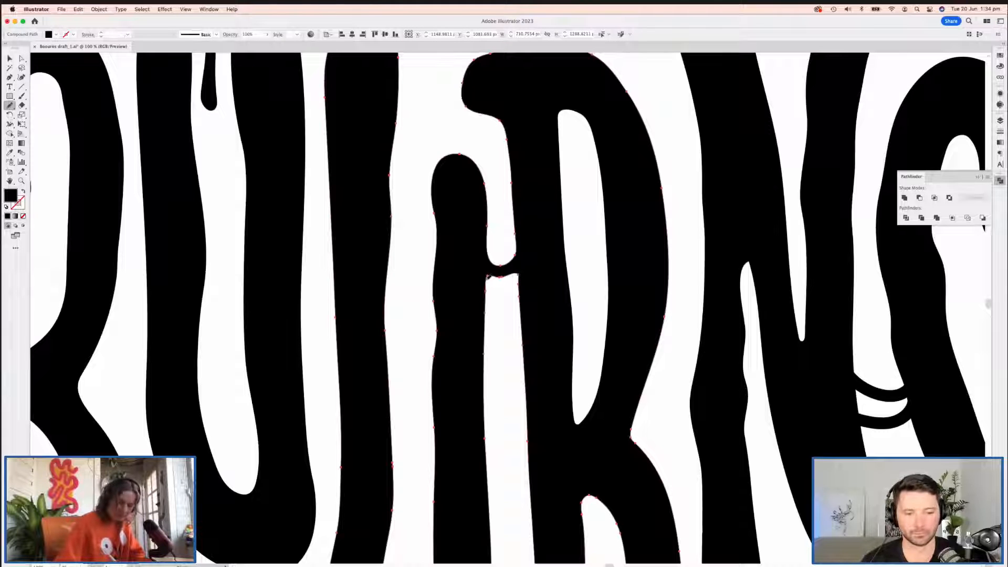
left_click_drag(516, 270, 488, 286)
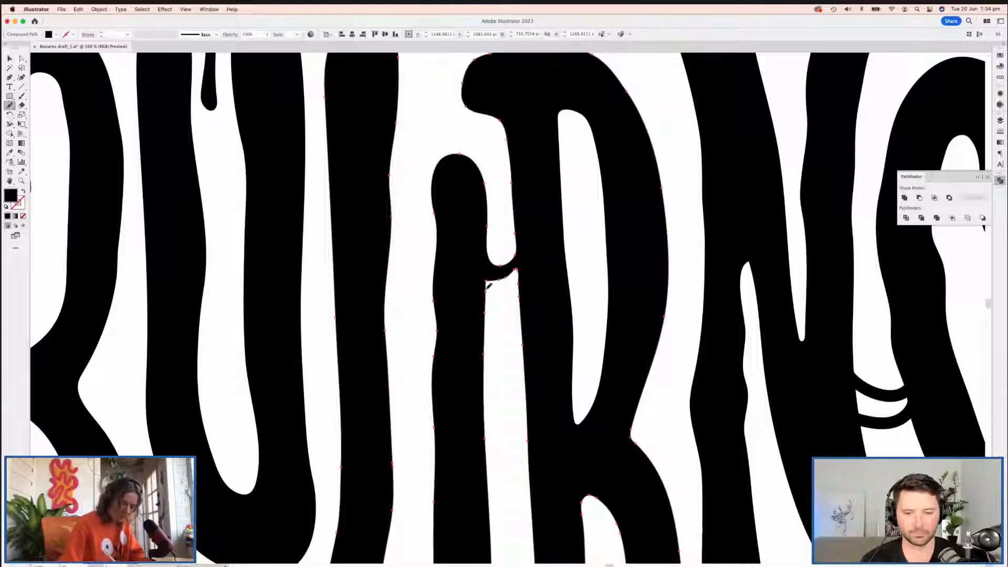
Step: Reshape the two drips under the R's leg with the Pencil tool, giving them curved joins, tapered necks and rounded, bulging ends
key("a")
left_click(502, 316)
left_click_drag(551, 406, 547, 408)
left_click_drag(699, 383, 580, 276)
scroll(580, 275, "down", 15)
scroll(580, 275, "right", 5)
left_click(508, 297)
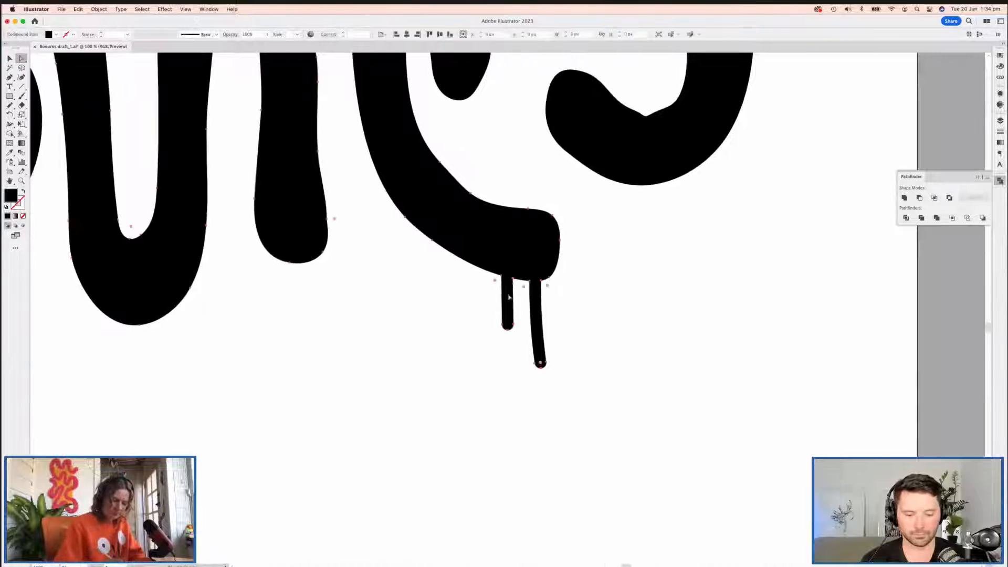
key("n")
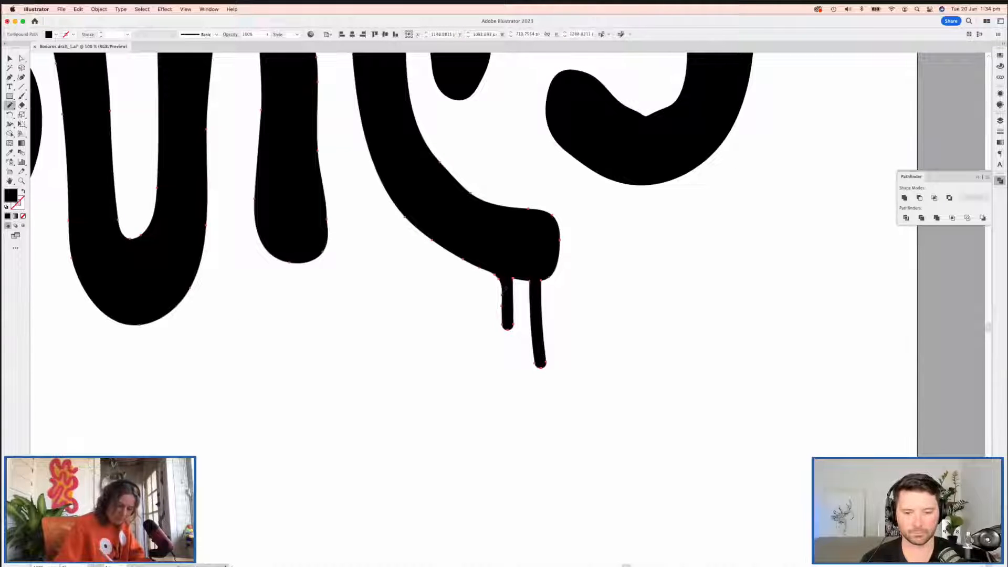
mouse_move(515, 287)
left_mouse_down()
mouse_move(526, 285)
mouse_move(530, 319)
mouse_move(551, 275)
left_mouse_up()
mouse_move(504, 326)
left_mouse_down()
mouse_move(514, 304)
mouse_move(530, 360)
left_mouse_up()
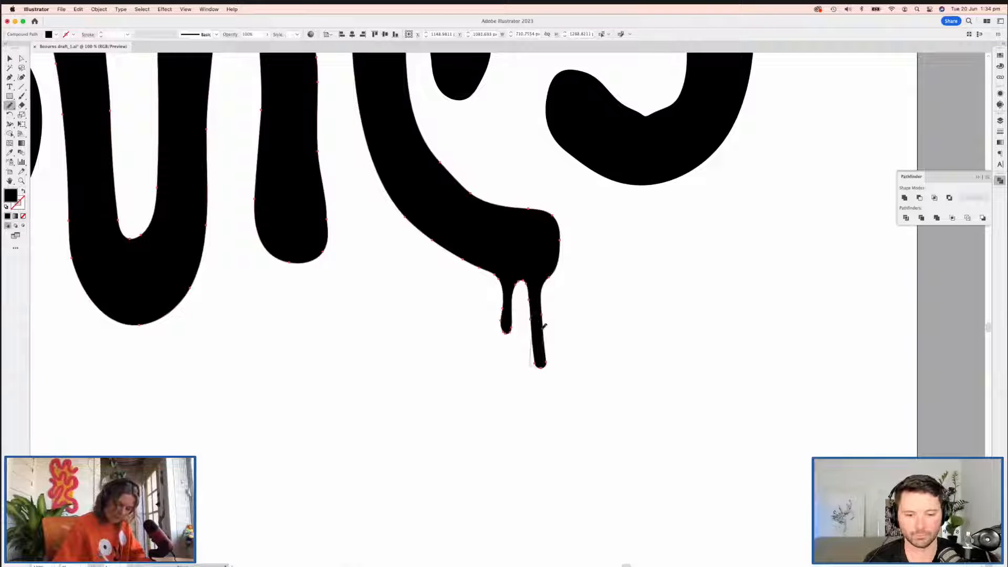
mouse_move(541, 299)
left_mouse_down()
mouse_move(548, 347)
mouse_move(546, 337)
left_mouse_up()
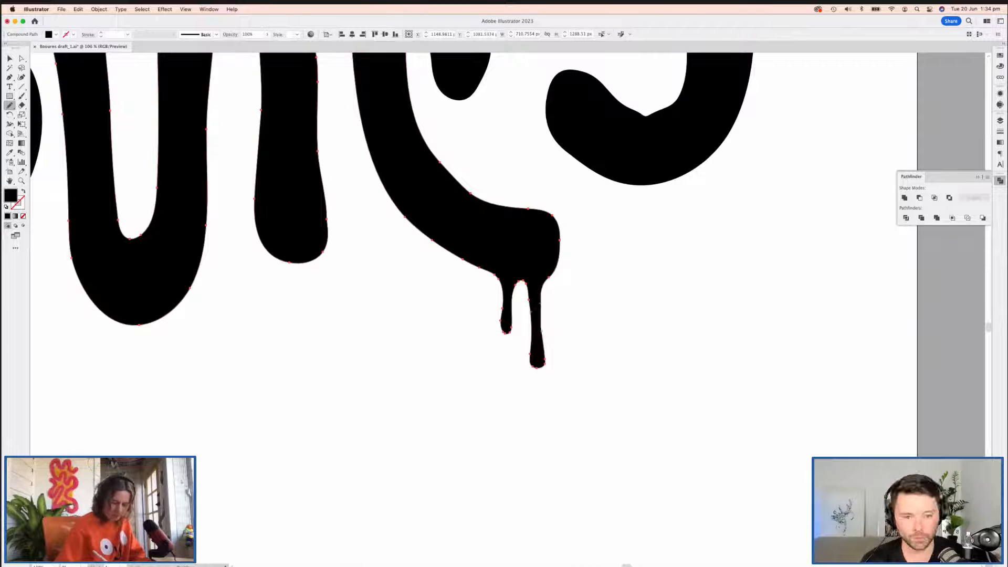
Step: Round off the pointed top of the N's lower inner gap with the Pencil tool
scroll(530, 342, "up", 5)
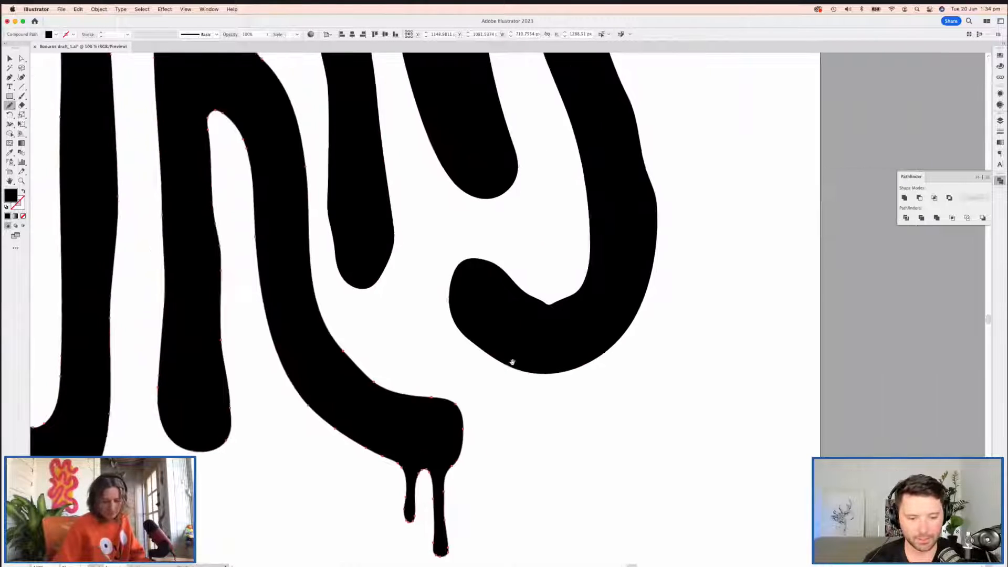
key("a")
scroll(628, 200, "up", 5)
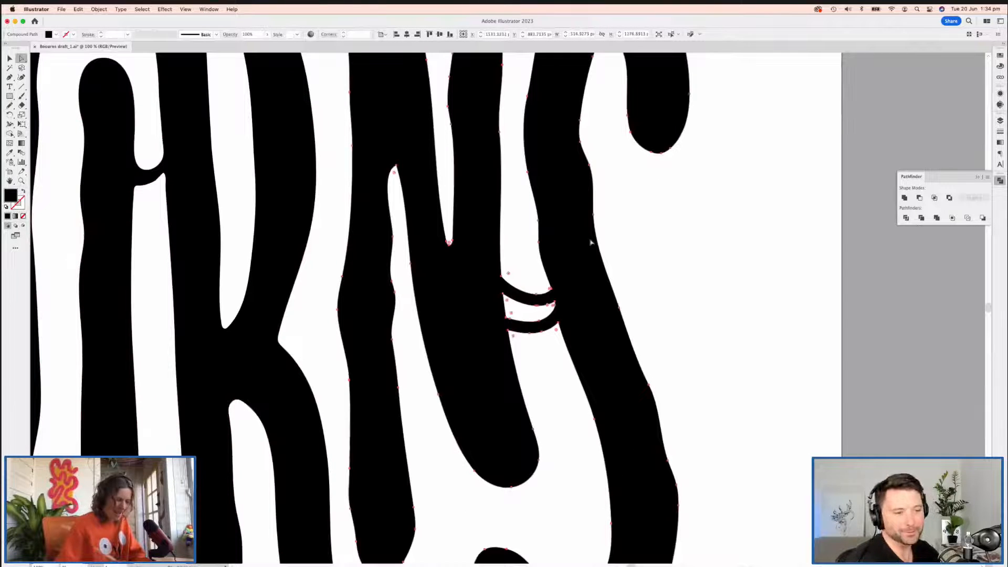
key("n")
left_click_drag(393, 176, 405, 217)
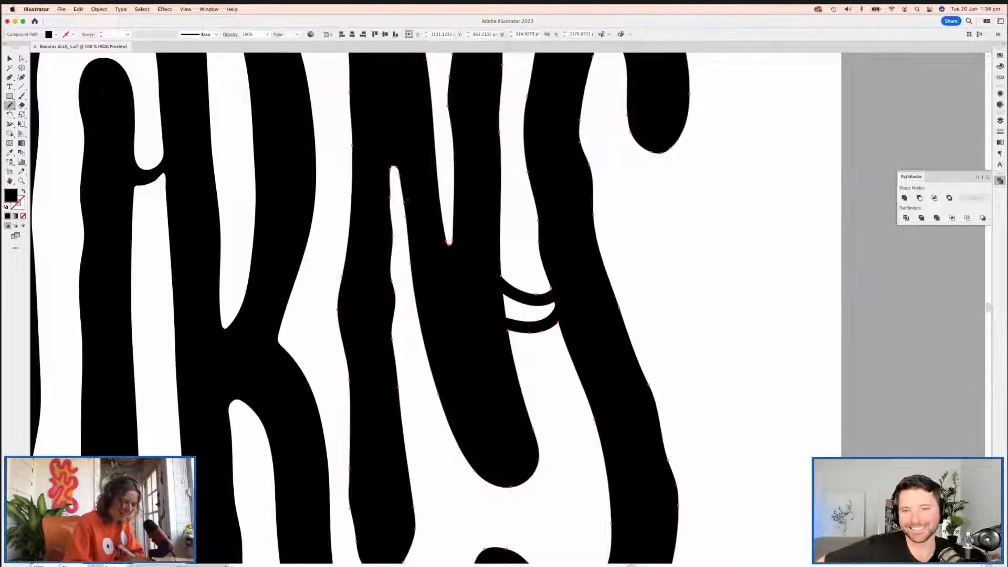
Step: Smooth the upper bridge between the N and S with the Pencil tool, curving its top joins and the adjoining edge of the enclosed gap
scroll(498, 263, "down", 1)
key("a")
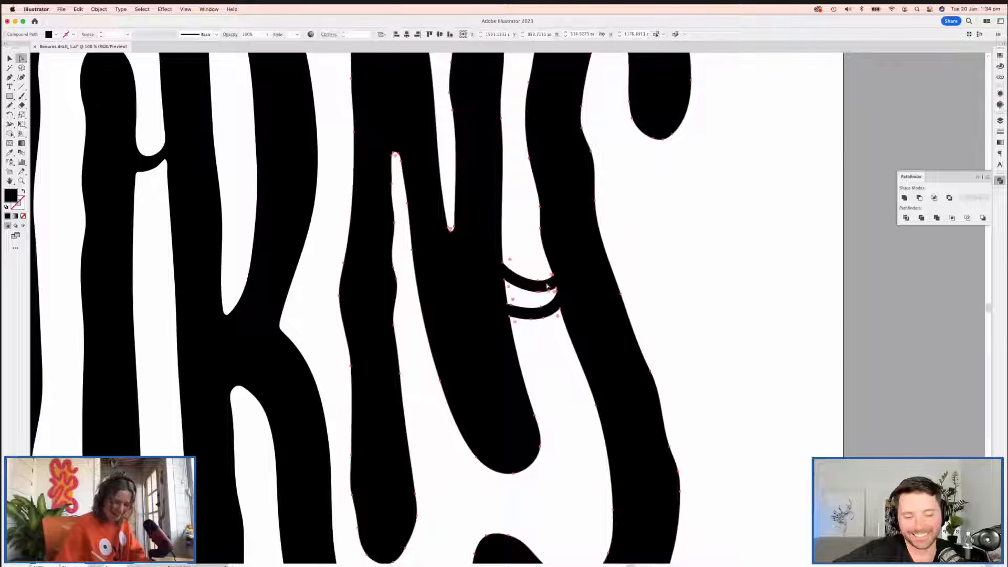
key("n")
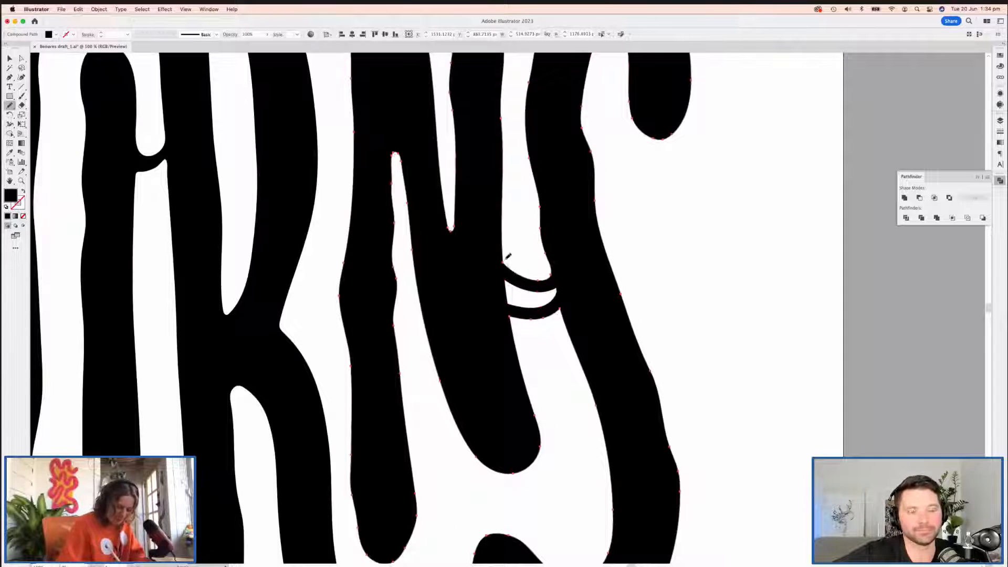
mouse_move(513, 271)
left_mouse_down()
mouse_move(562, 286)
mouse_move(509, 292)
left_mouse_up()
key("a")
left_click(517, 280)
key("n")
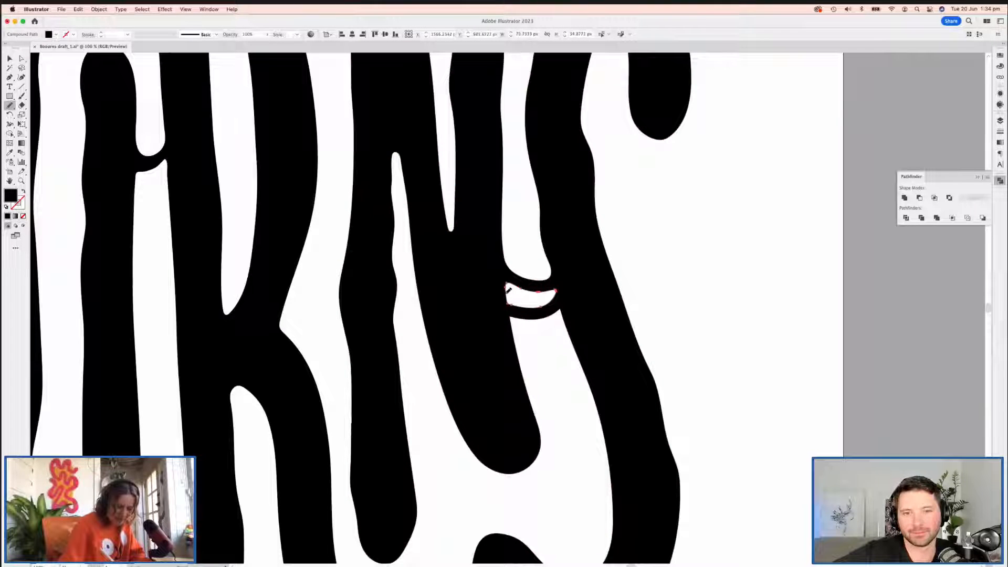
Step: Redraw the underside of the lower bridge between the N and S so it curves smoothly into the N's stroke
key("a")
left_click(558, 317)
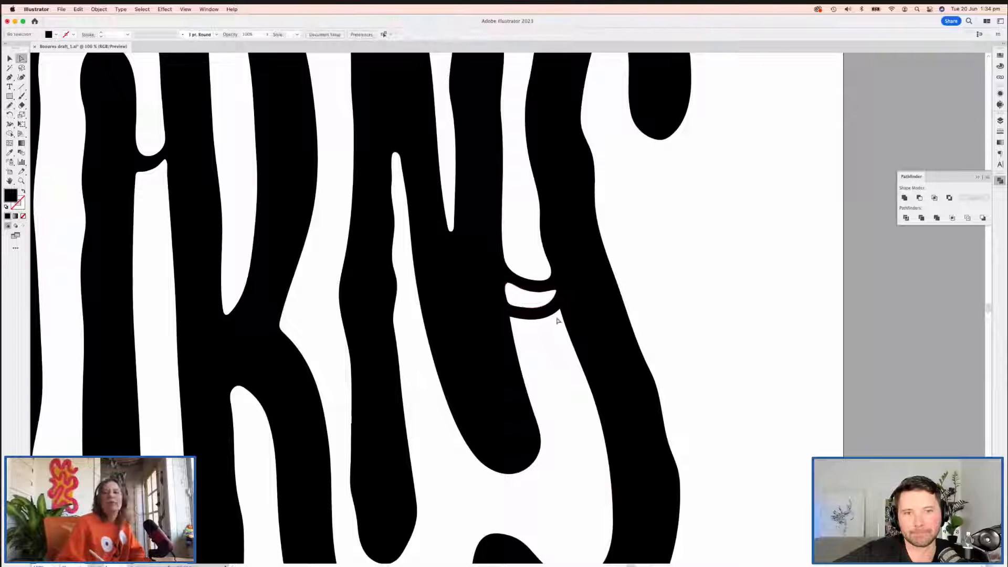
left_click(558, 318)
key("n")
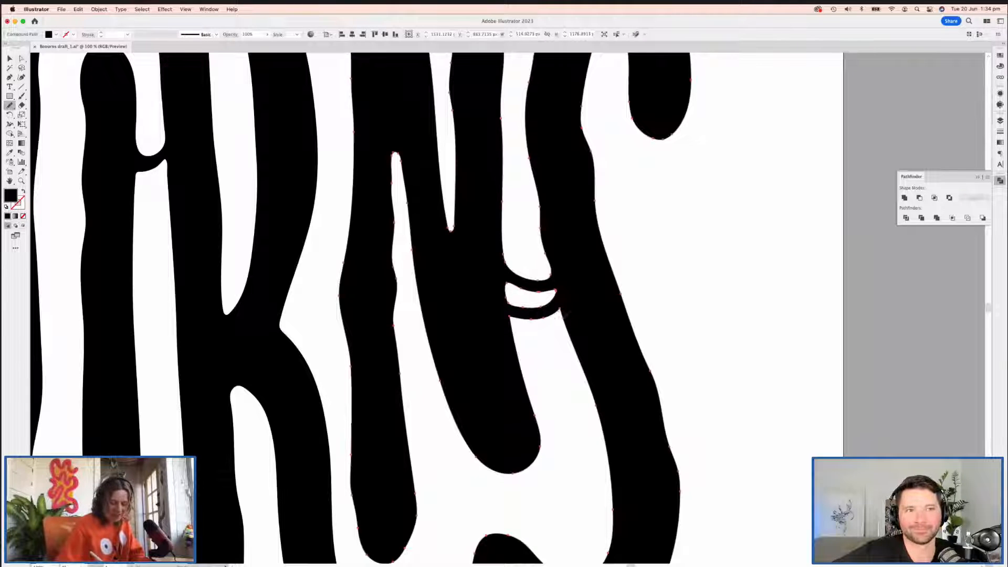
left_click_drag(516, 318, 519, 365)
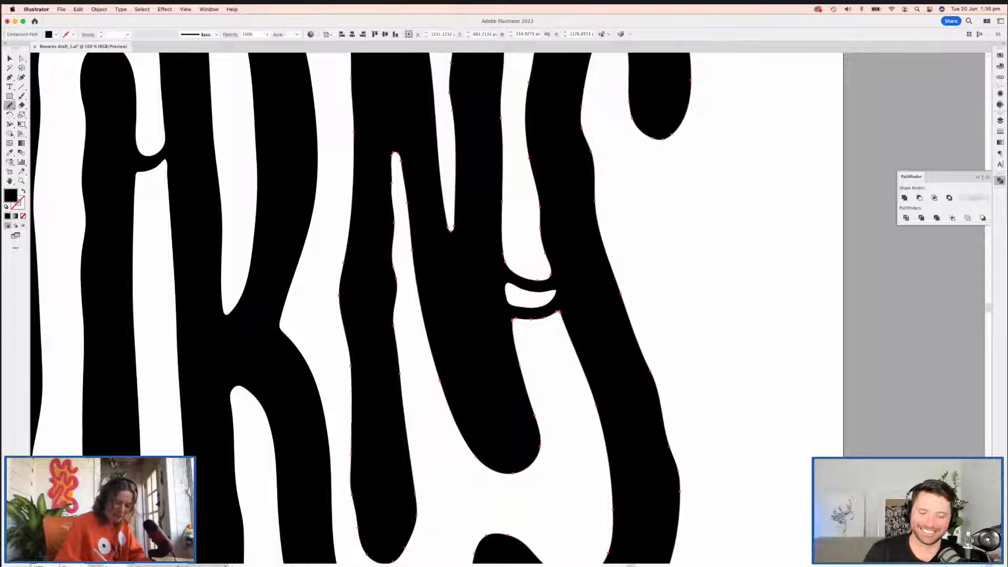
mouse_move(513, 337)
left_mouse_down()
mouse_move(543, 317)
mouse_move(515, 337)
left_mouse_up()
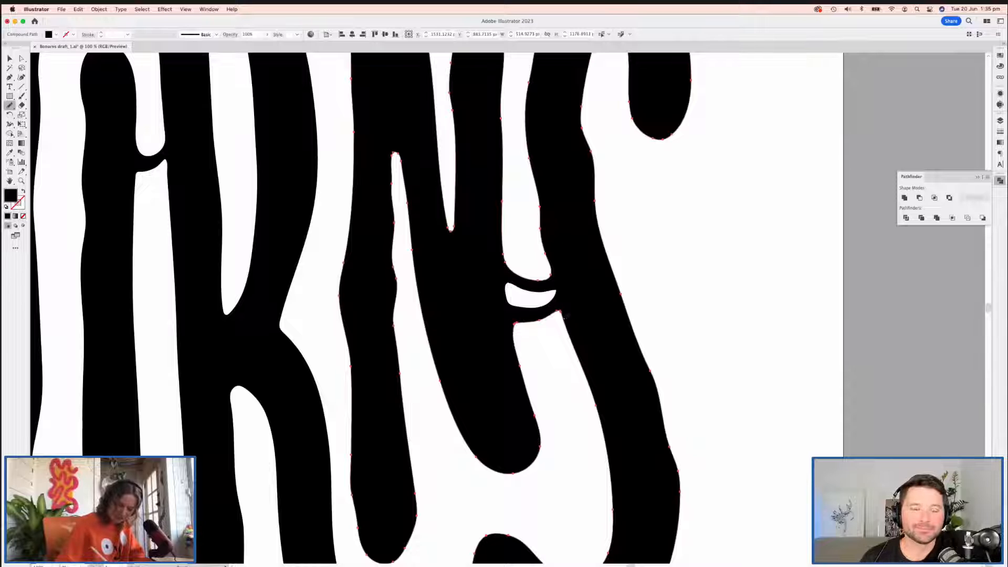
Step: Refine the corners of the enclosed gap between the two N–S bridges with the Pencil tool, then deselect the lettering
key("a")
left_click_drag(592, 267, 616, 297)
left_click(561, 310)
left_click(543, 308)
key("n")
left_click_drag(549, 314, 531, 314)
key("a")
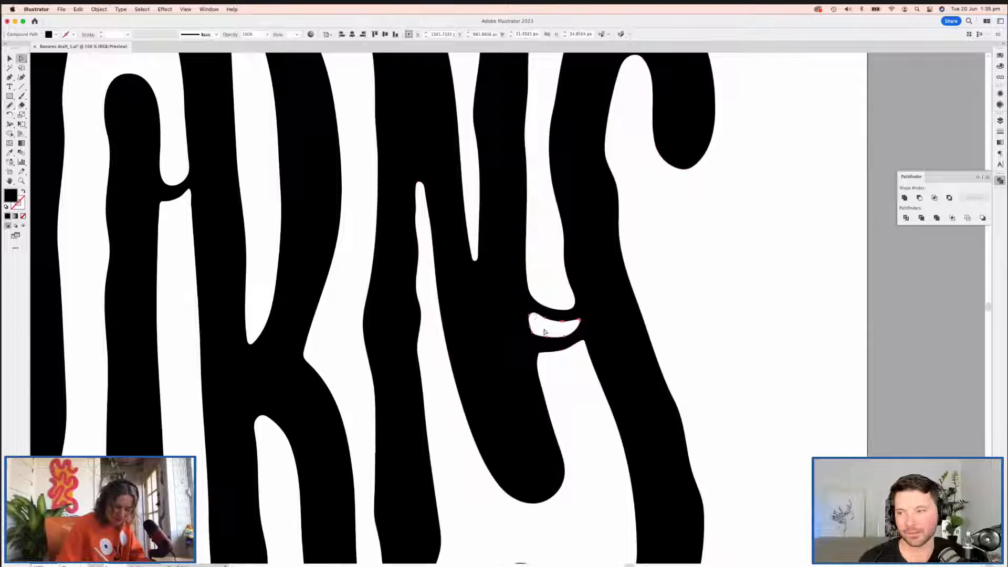
left_click(540, 326)
left_click_drag(590, 259, 581, 225)
left_click(534, 309)
key("n")
key("a")
left_click(545, 256)
Step: Review the whole dripping wordmark on the artboard against the earlier lettering versions beside it
scroll(544, 253, "up", 10)
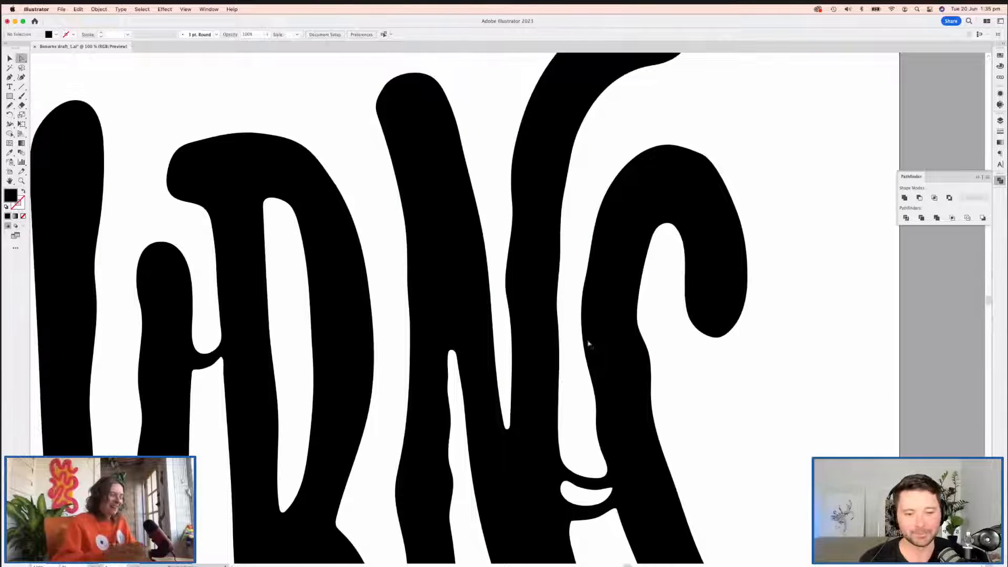
key("super+minus")
key("super+minus")
left_click_drag(500, 373, 414, 359)
key("super+minus")
key("super+minus")
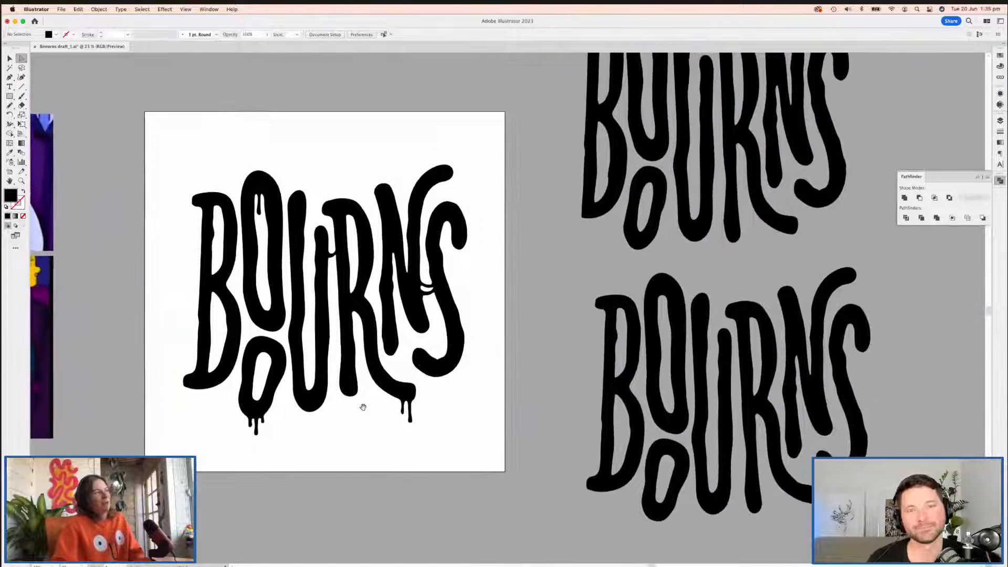
left_click_drag(375, 408, 539, 446)
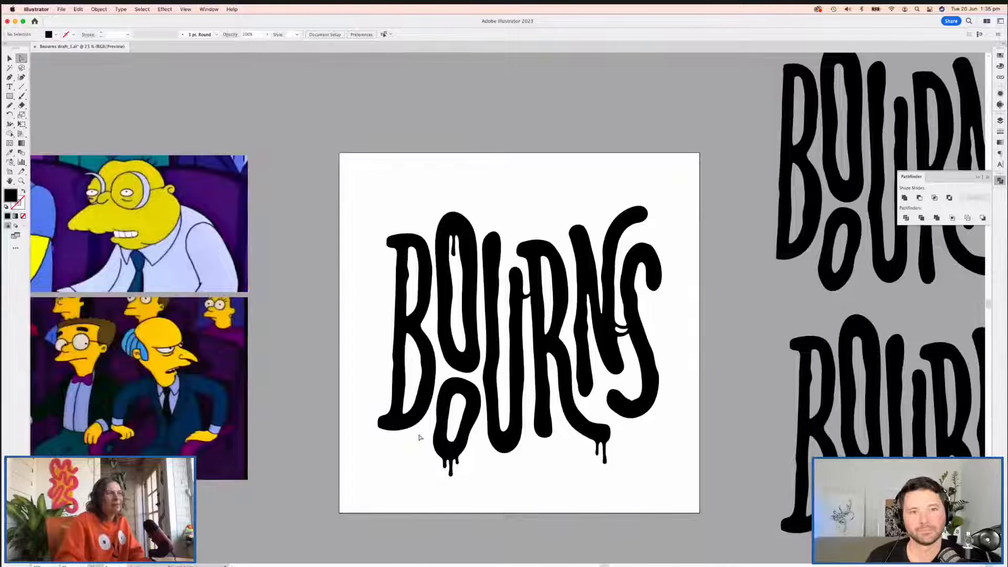
scroll(420, 437, "right", 10)
scroll(398, 428, "down", 2)
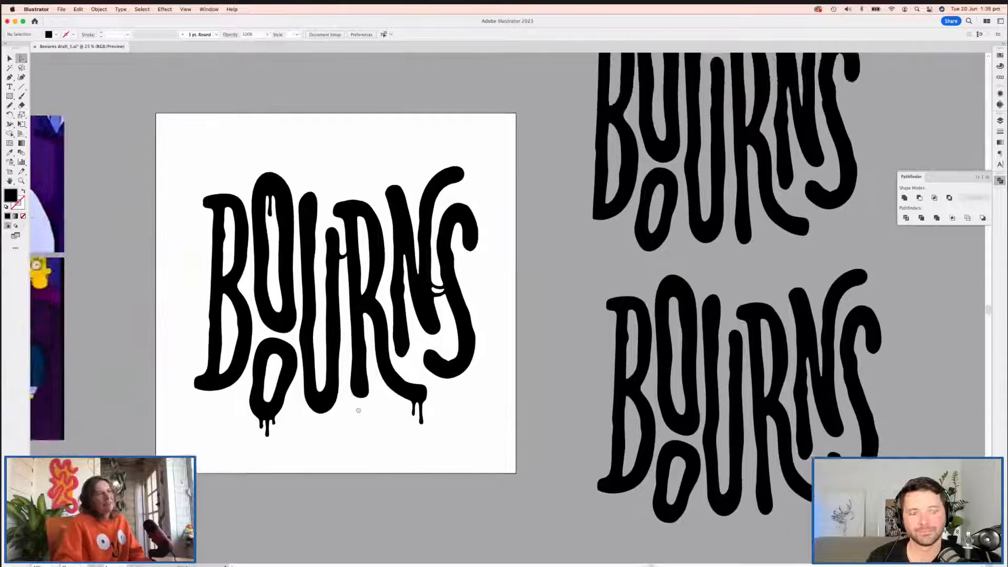
scroll(294, 436, "left", 6)
scroll(263, 452, "up", 4)
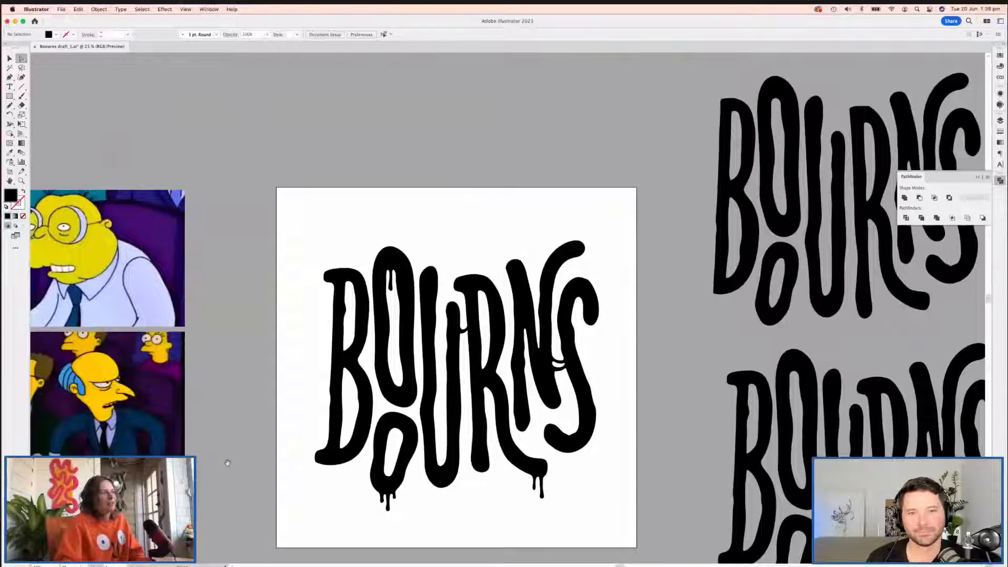
Step: Examine the yellow reference sheet's slimy and bubbly lettering styles, including YOU'RE A GOOD EGG, and return to the wordmark
scroll(315, 415, "left", 14)
scroll(361, 386, "down", 2)
scroll(361, 386, "left", 10)
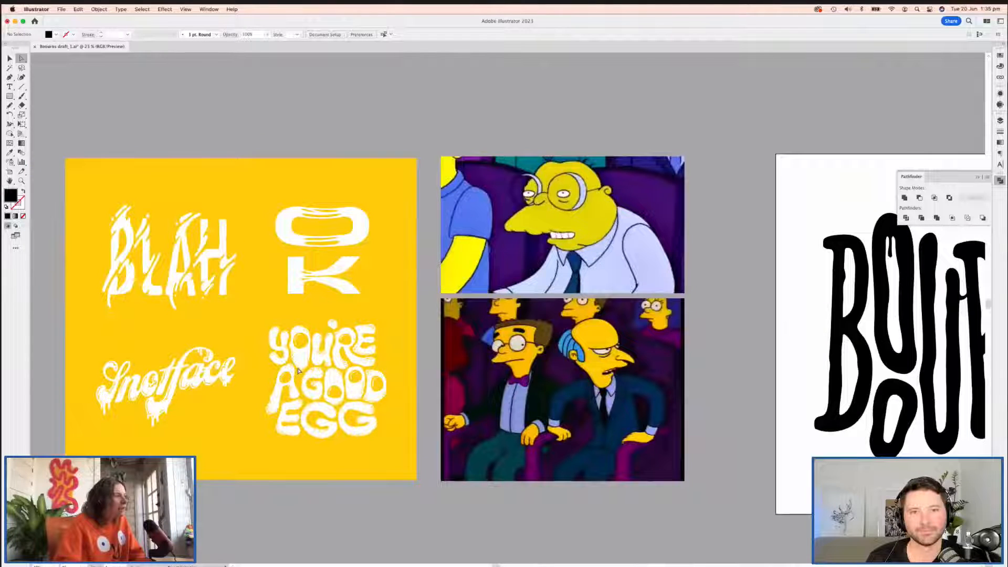
scroll(298, 371, "up", 5)
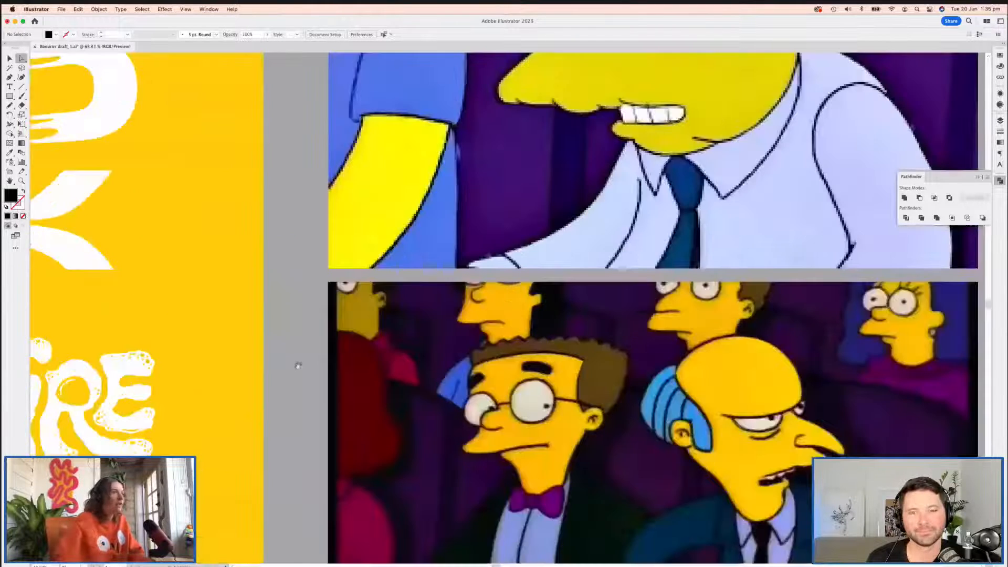
scroll(343, 309, "left", 9)
scroll(344, 309, "down", 4)
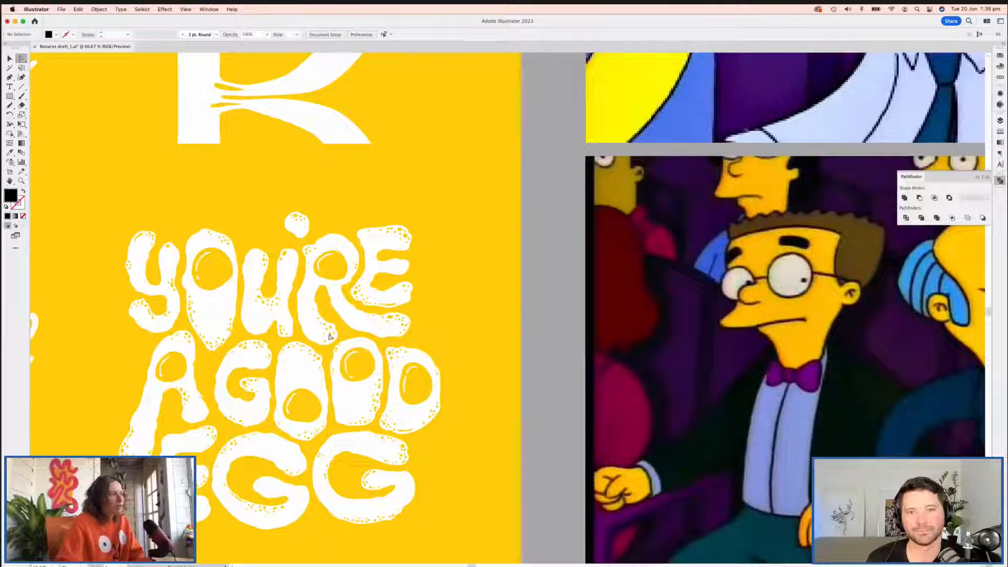
key("super+minus")
key("super+minus")
key("super+minus")
left_click_drag(734, 295, 238, 309)
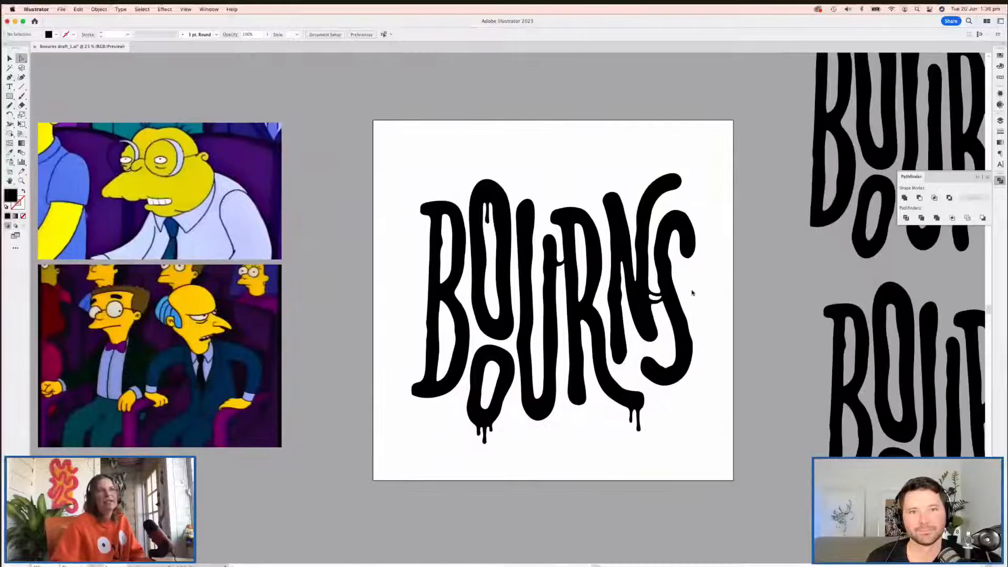
Step: Show the layers and duplicate the merged dripping wordmark from the artboard to beneath the column of earlier lettering versions
left_click(1000, 121)
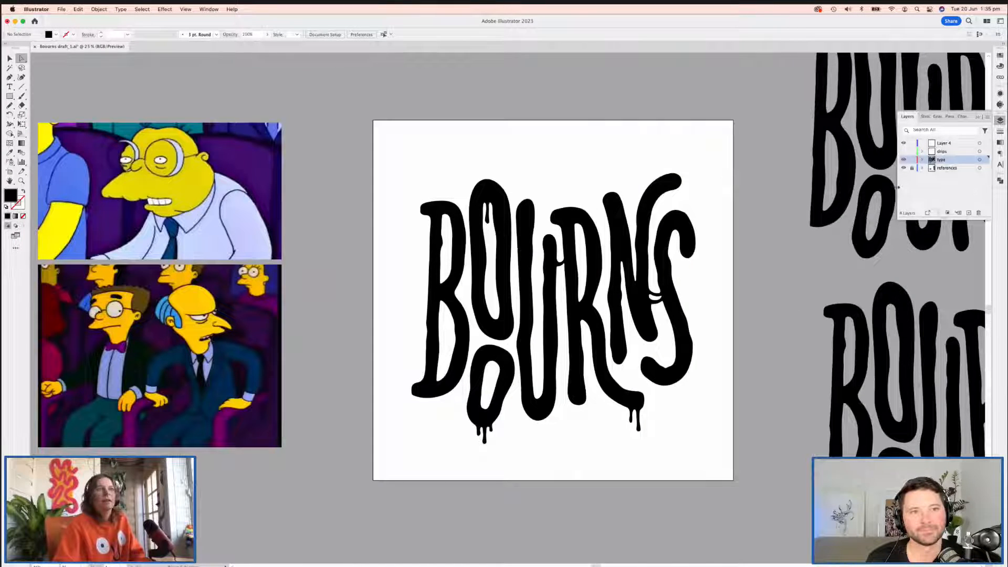
scroll(898, 186, "down", 3)
scroll(811, 235, "right", 1)
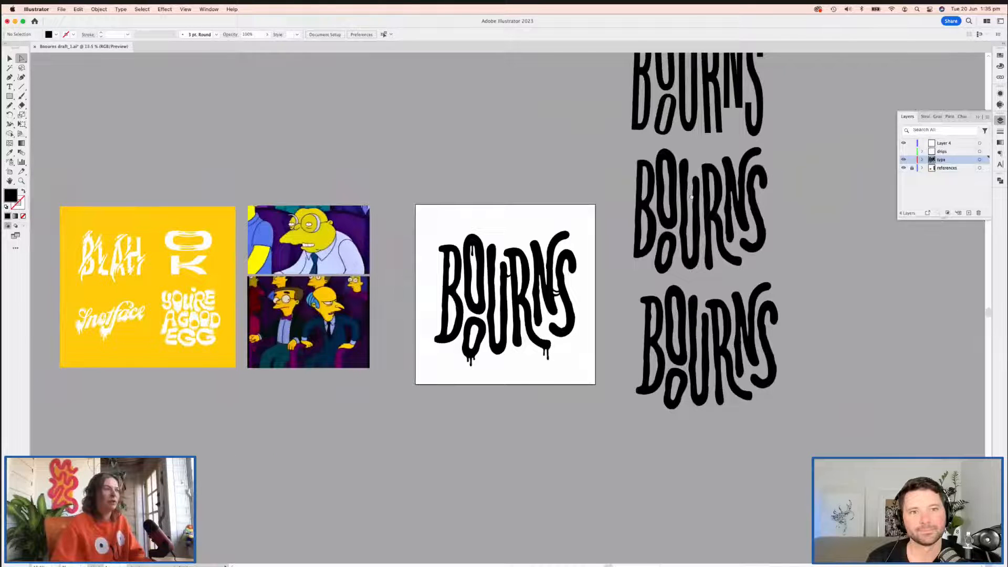
scroll(691, 197, "right", 2)
scroll(691, 197, "down", 1)
key("v")
left_click(479, 283)
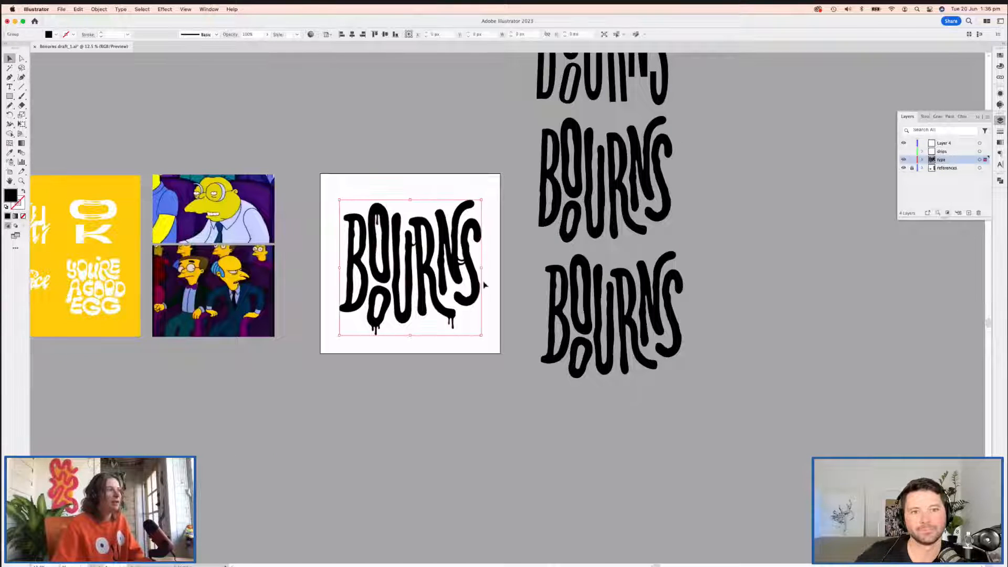
left_click_drag(484, 284, 690, 475, "alt")
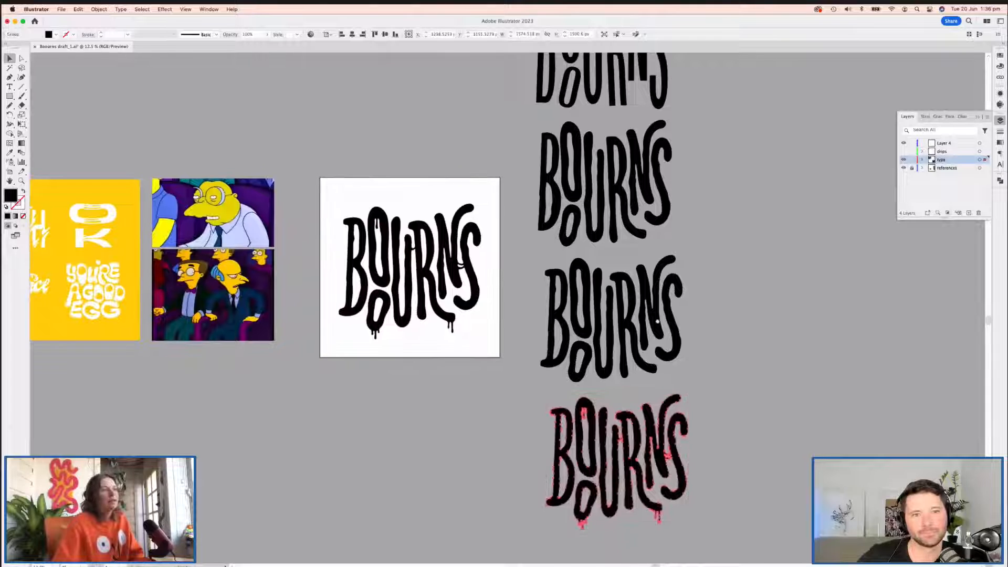
scroll(631, 283, "up", 6)
scroll(631, 283, "down", 8)
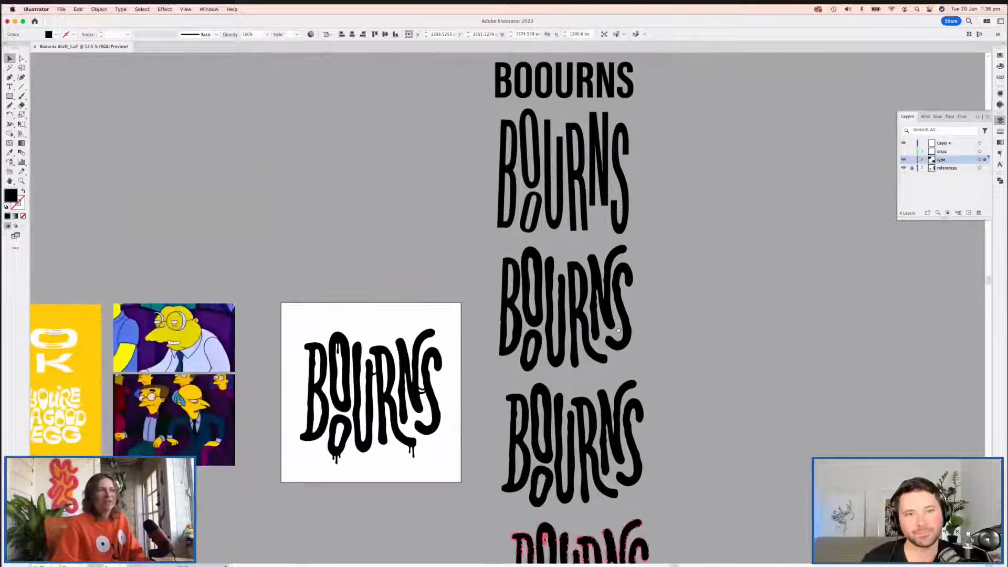
scroll(504, 283, "down", 2)
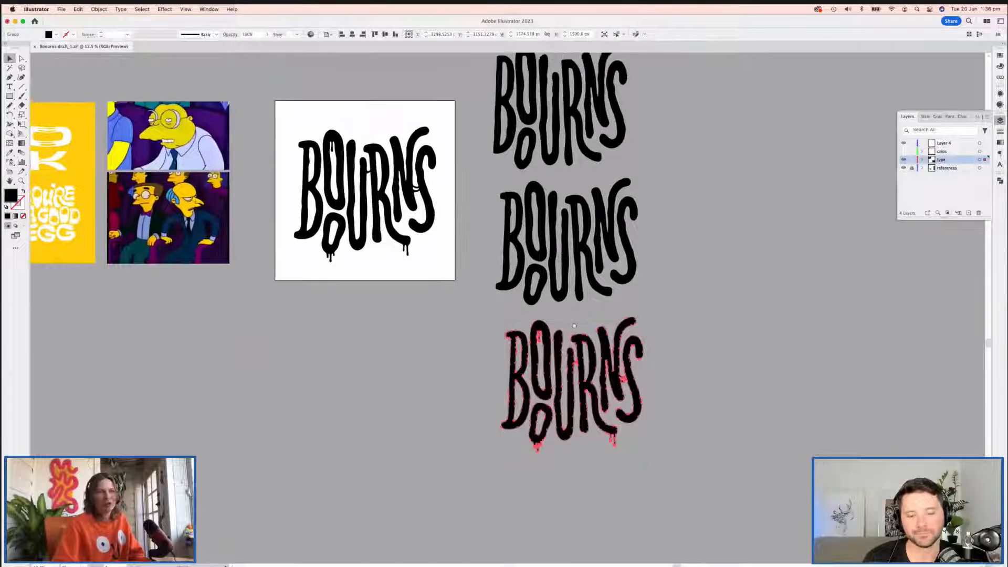
Step: Deselect the backup wordmark and add a new layer named dots directly above the drips layer
scroll(381, 344, "up", 3)
scroll(382, 344, "left", 2)
left_click(382, 343)
key("super+equal")
key("super+equal")
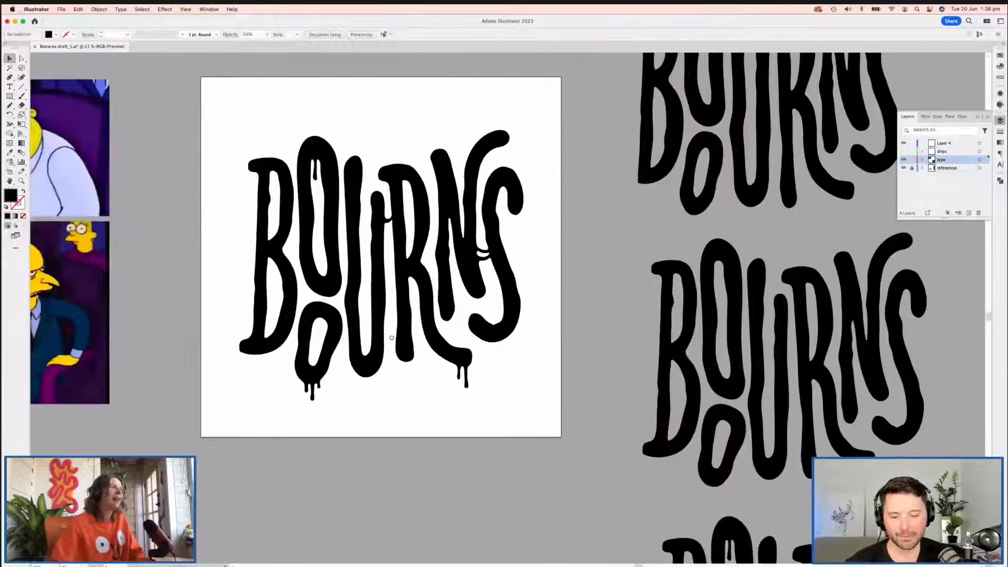
scroll(370, 355, "up", 1)
scroll(370, 355, "right", 2)
left_click(943, 151)
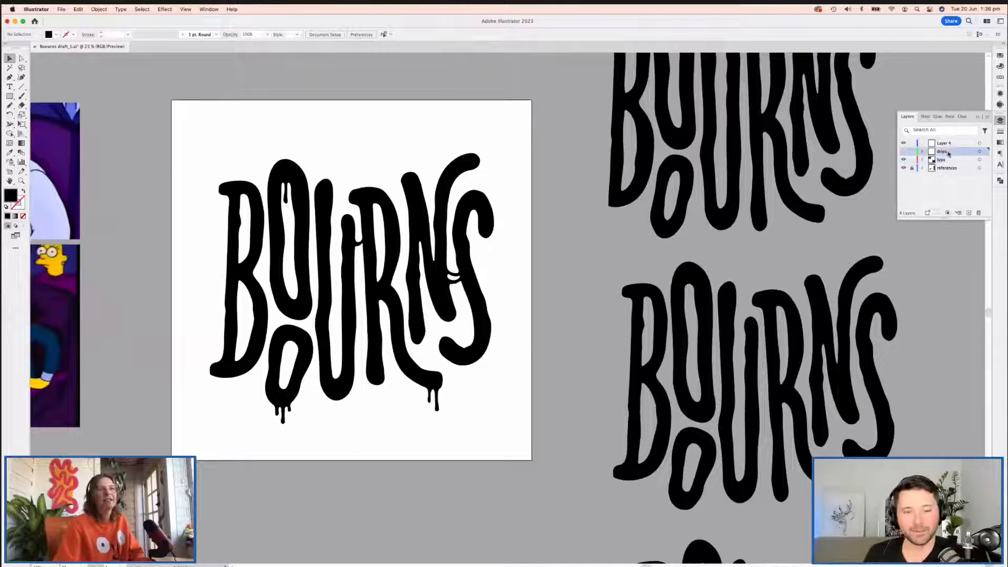
left_click(968, 213)
double_click(943, 152)
type("drips")
key("Return")
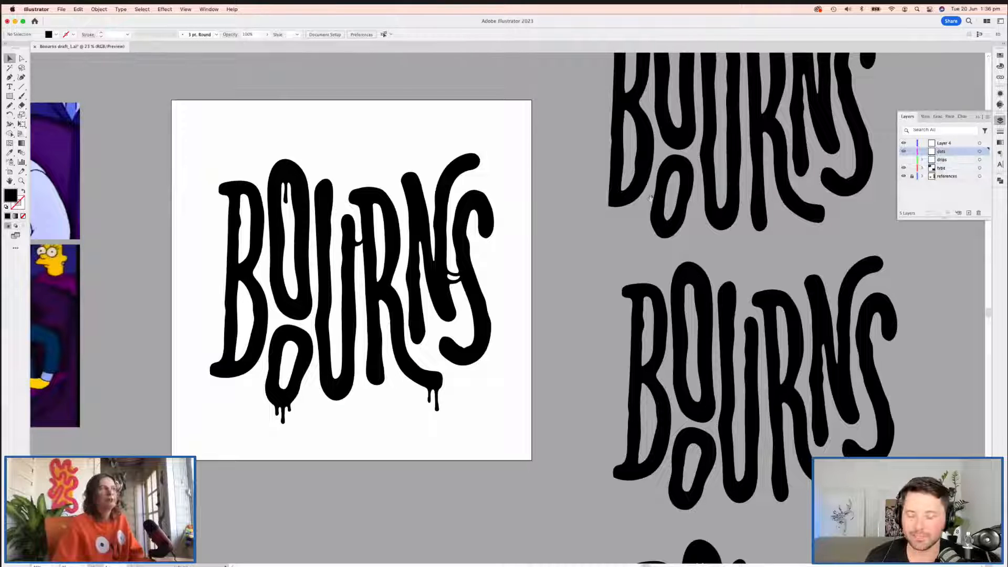
Step: Draw a circle about 35 px wide with the Ellipse tool on the B's upper-left corner, fill it white and deselect it
scroll(489, 206, "left", 3)
scroll(490, 207, "left", 1)
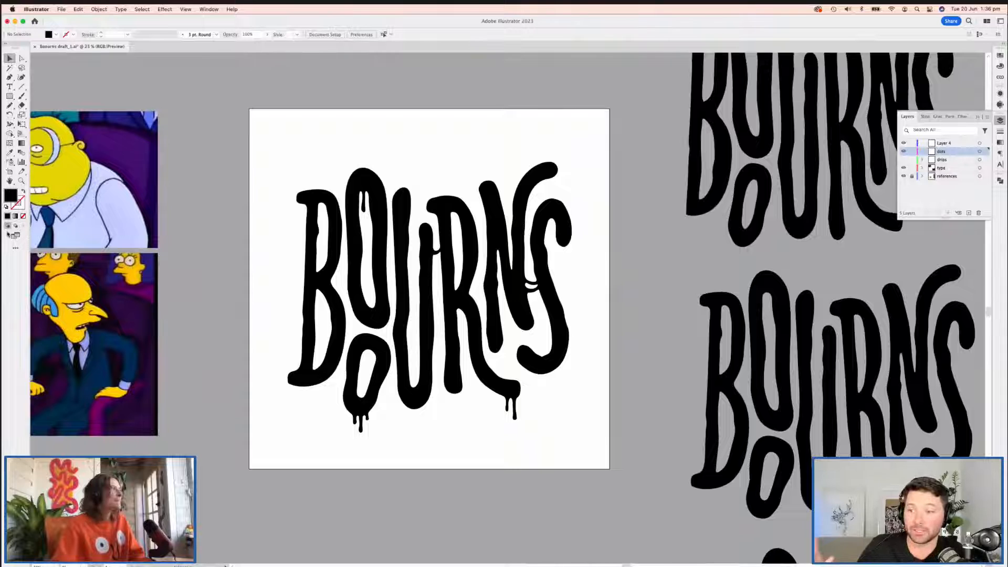
left_click(10, 96)
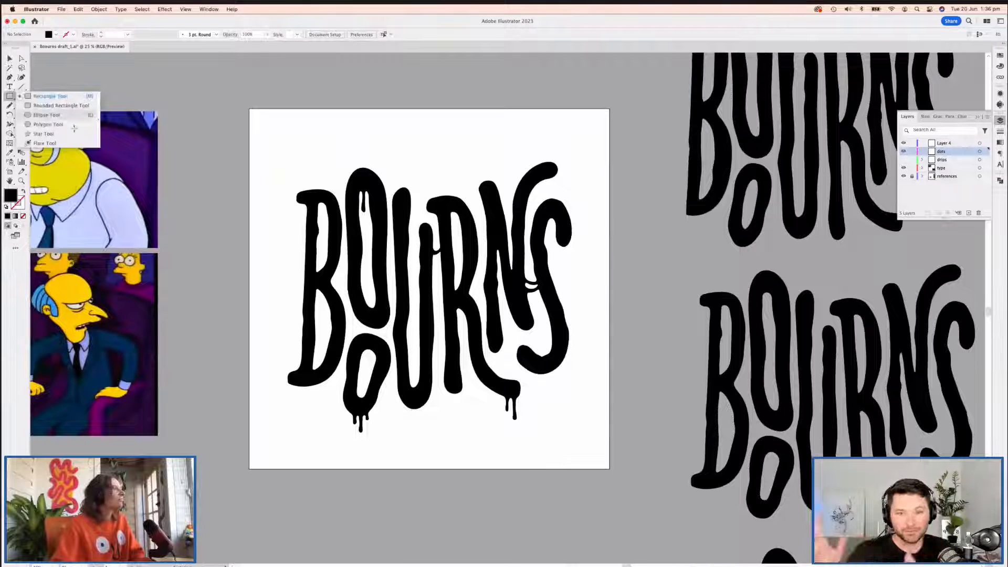
left_click(50, 96)
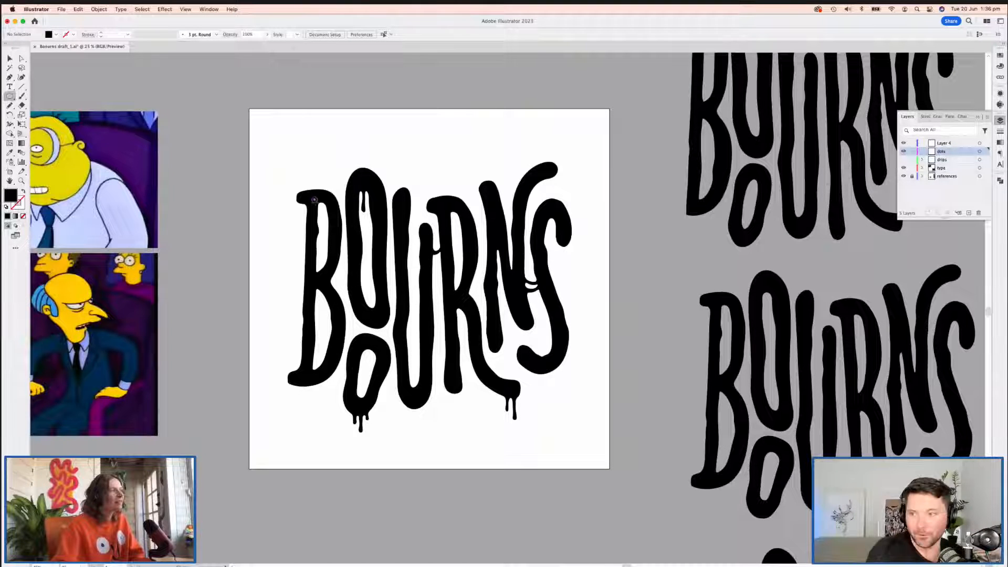
left_click_drag(312, 198, 317, 203)
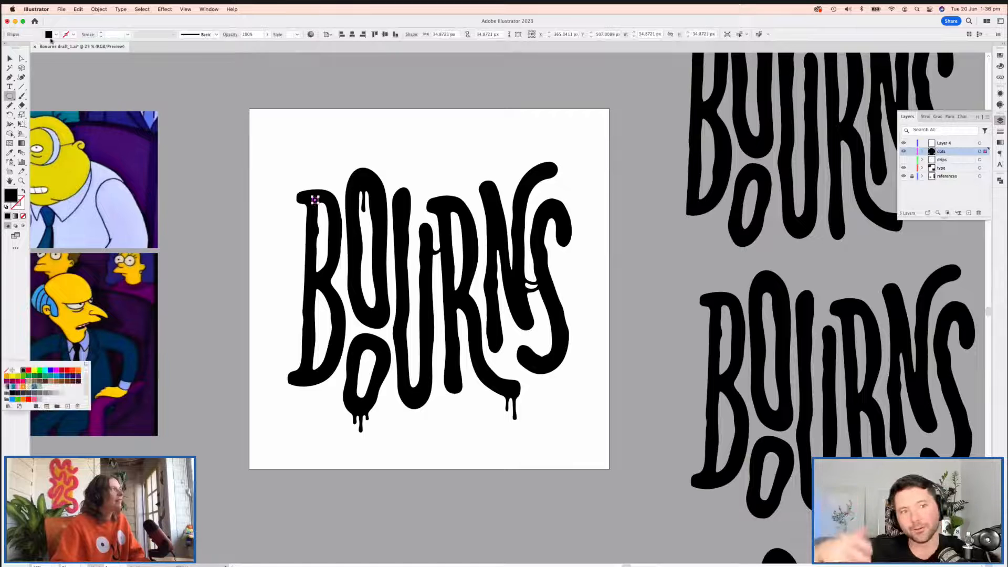
left_click(17, 370)
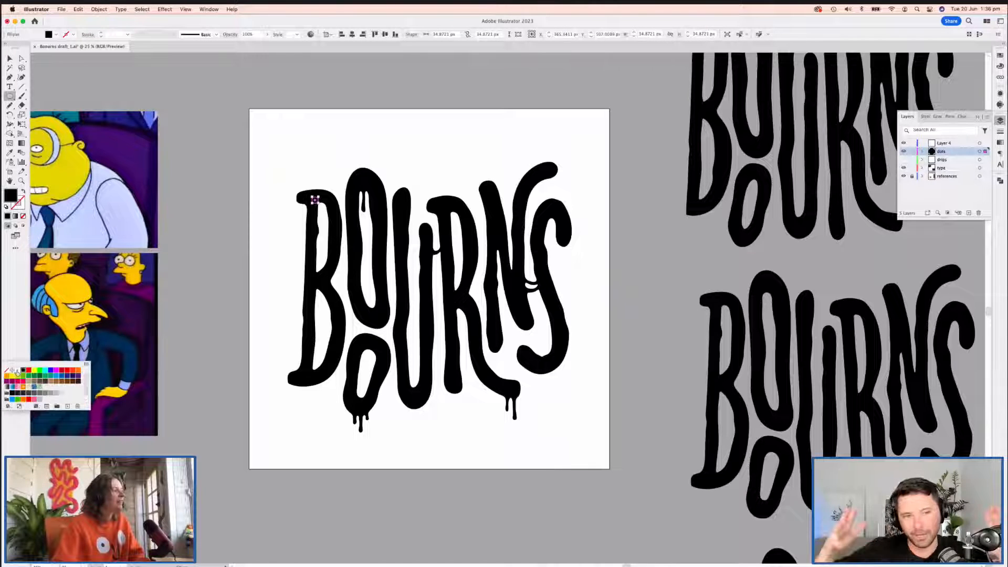
key("v")
left_click(282, 237)
key("super+equal")
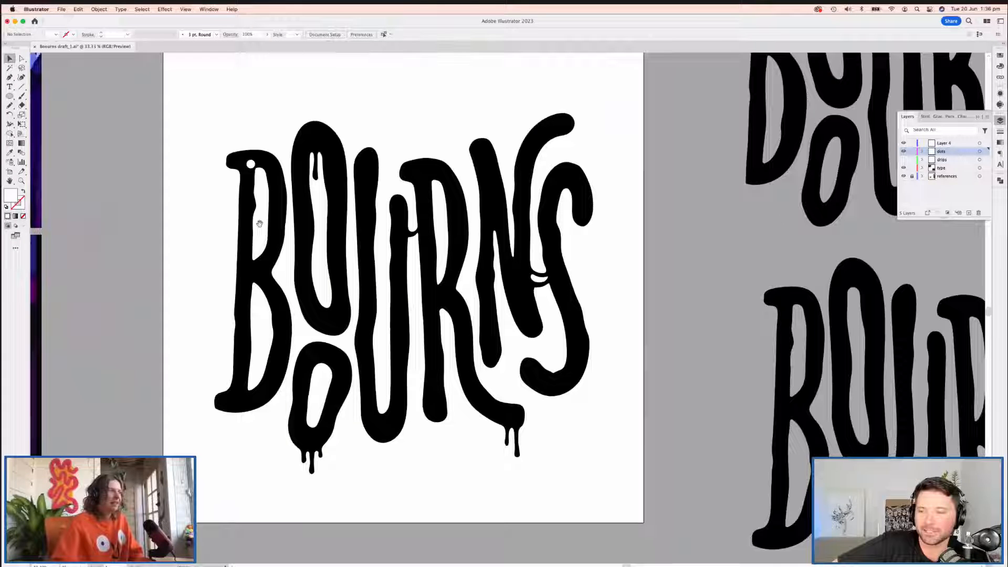
Step: Move the white dot to the B's waist and place a smaller copy at its upper right
left_click_drag(259, 223, 282, 194)
left_click(274, 239)
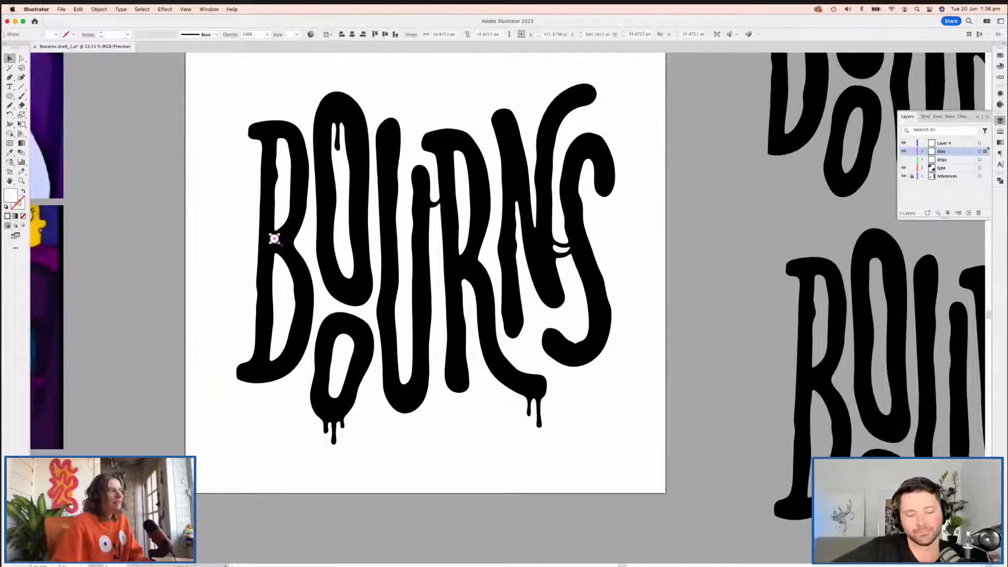
key("super+equal")
left_click(244, 253)
left_click_drag(244, 253, 284, 313)
left_click_drag(197, 263, 261, 287)
key("shift+super+a")
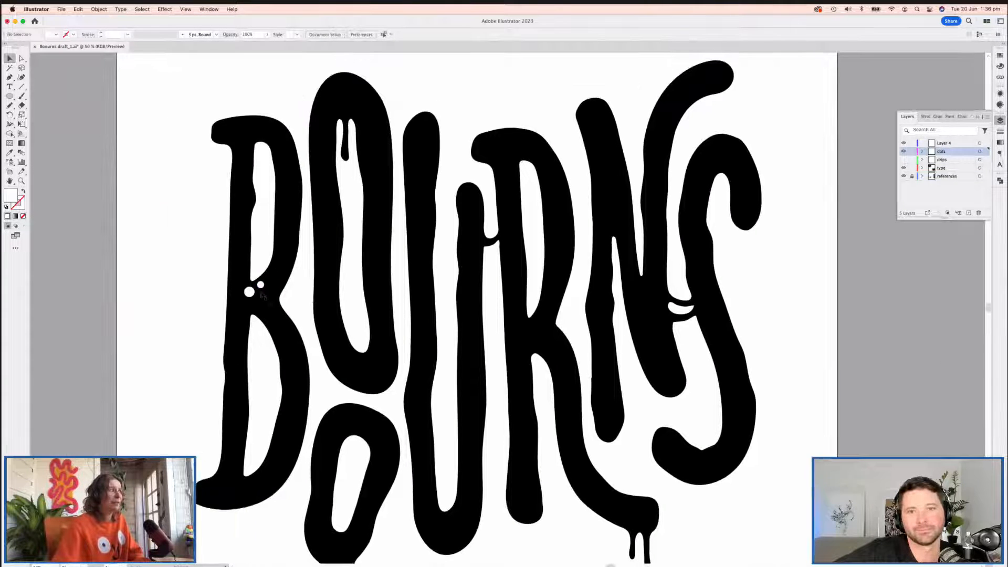
Step: Copy the smaller dot from the B's waist to the letter's upper-left corner and deselect it
left_click(260, 286)
scroll(260, 287, "down", 2)
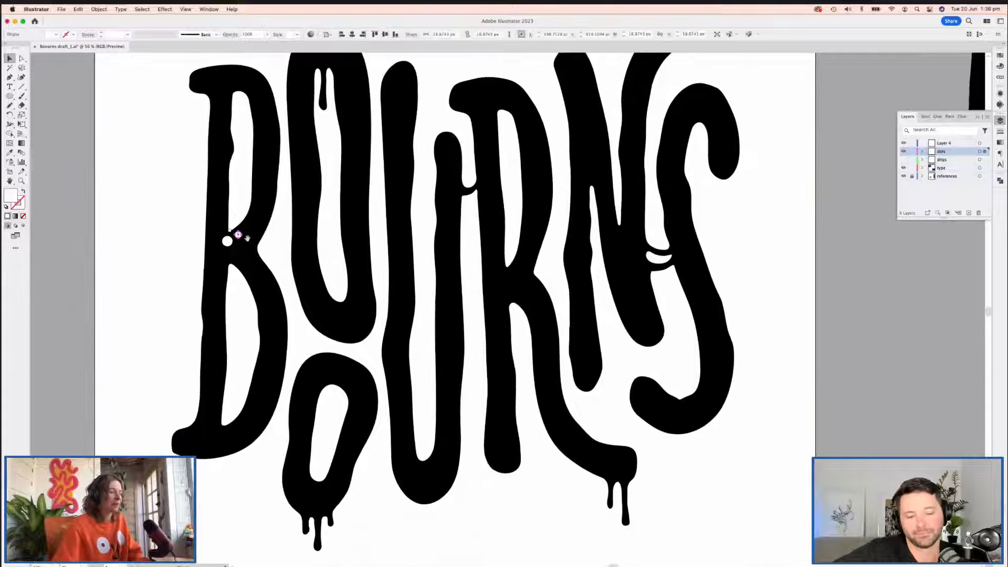
scroll(251, 321, "up", 2)
scroll(251, 322, "up", 2)
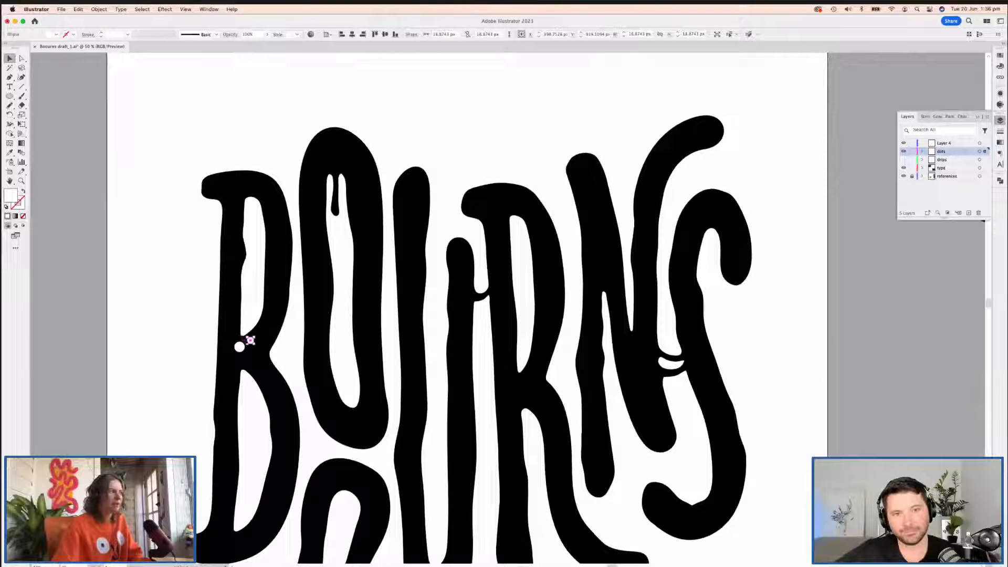
left_click_drag(250, 340, 238, 196)
scroll(238, 195, "down", 3)
key("super+shift+a")
scroll(399, 309, "down", 1)
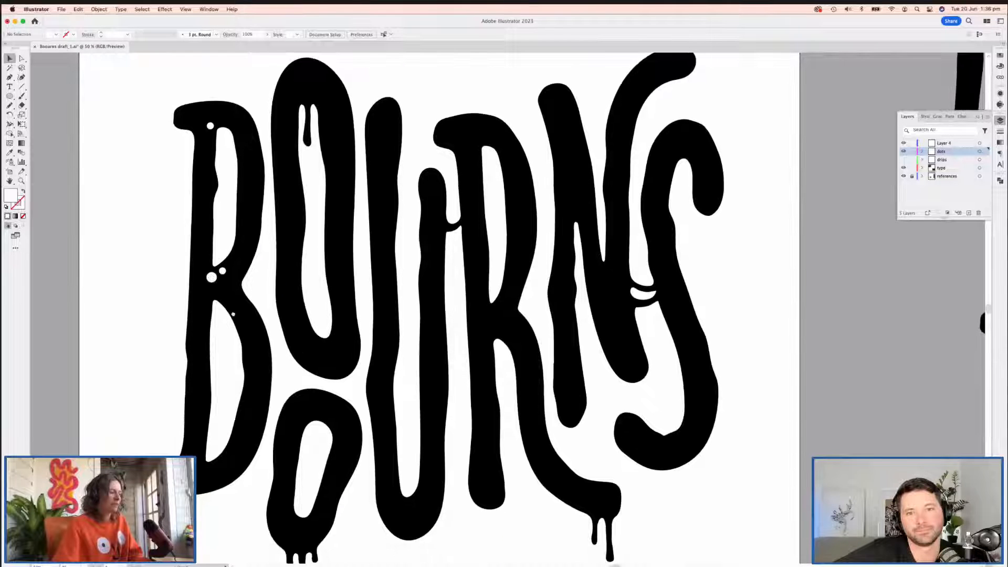
scroll(399, 310, "down", 2)
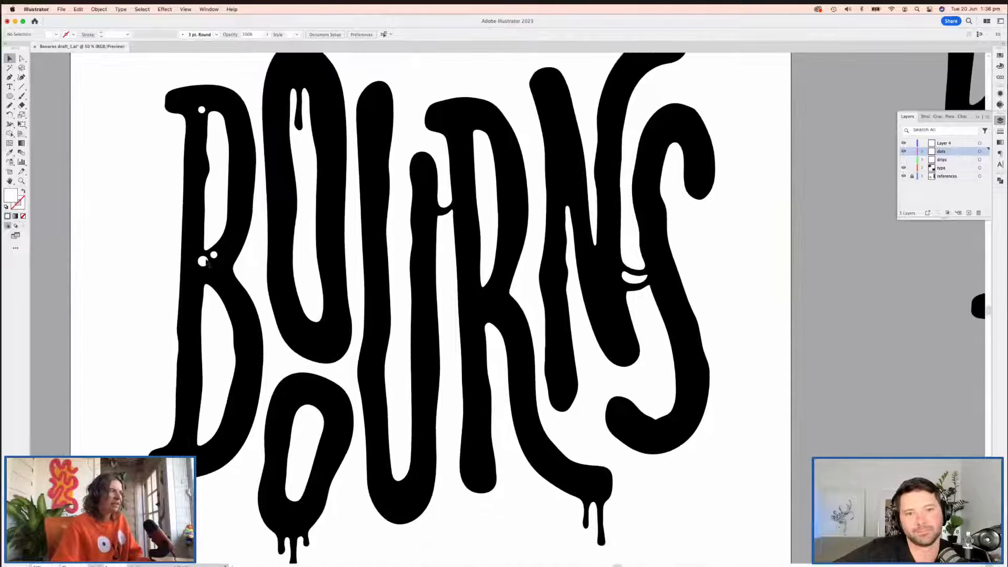
Step: Duplicate the pair of dots from the B's waist to the bottom of the upper O and nudge the smaller dot closer
left_click_drag(203, 265, 203, 271)
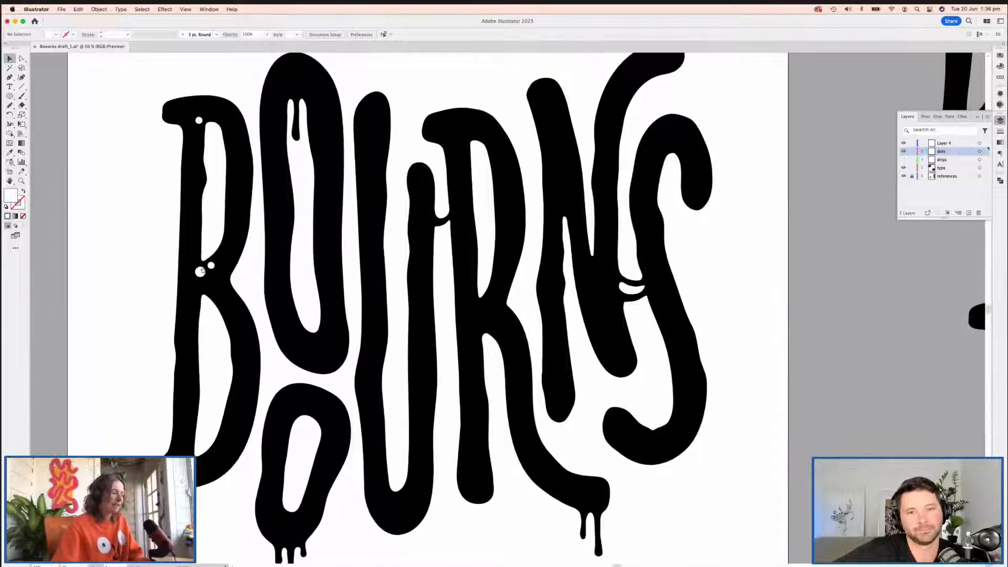
left_click(201, 270)
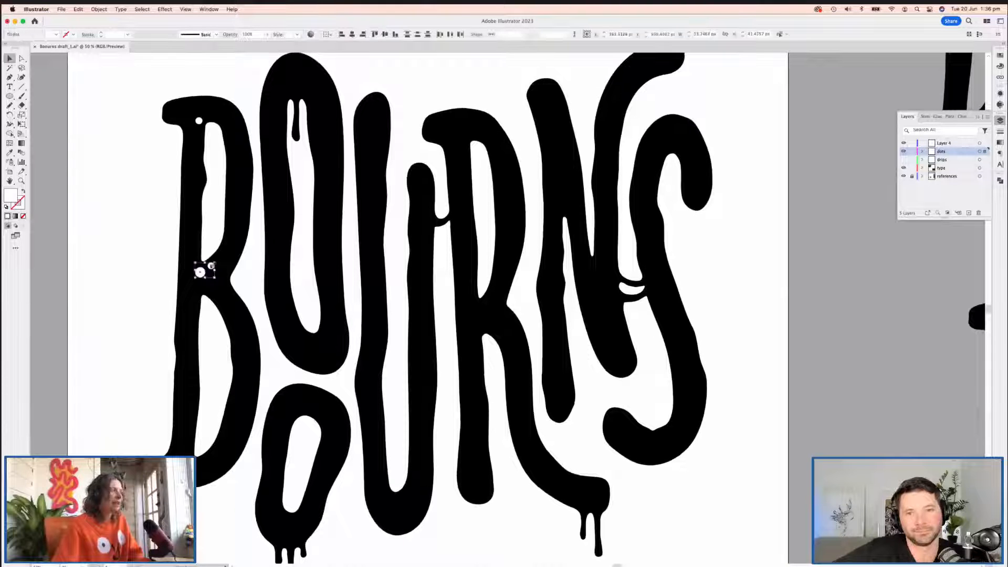
left_click_drag(202, 269, 318, 337)
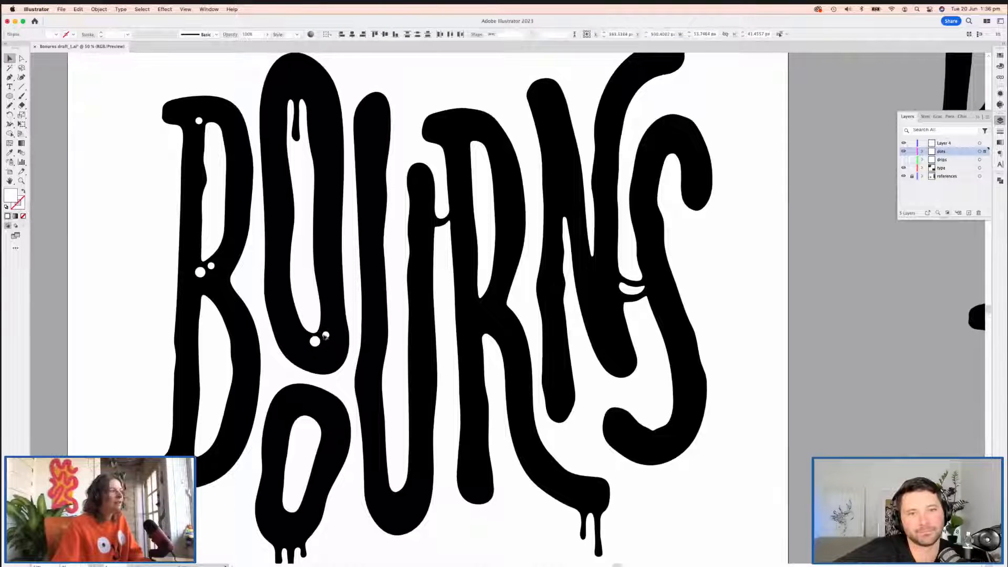
left_click(304, 317)
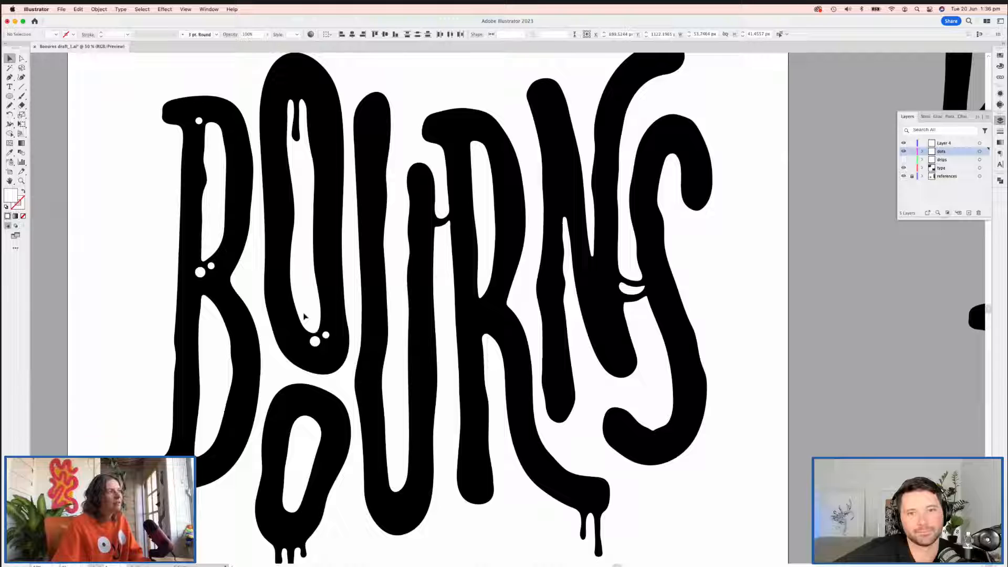
left_click(326, 337)
key("super+shift+a")
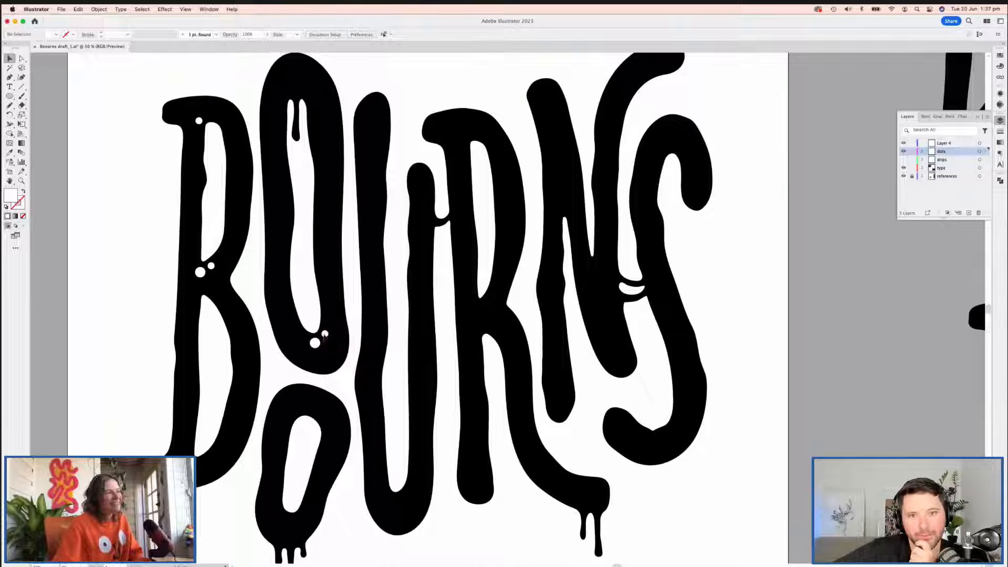
Step: Add a third dot to the cluster at the upper O's bottom and another above the drips inside its top
scroll(323, 338, "right", 2)
scroll(324, 338, "down", 1)
left_click(283, 320)
mouse_move(289, 326)
left_mouse_down()
mouse_move(278, 325)
mouse_move(293, 311)
mouse_move(301, 322)
left_mouse_up()
scroll(324, 319, "up", 3)
left_click(324, 320)
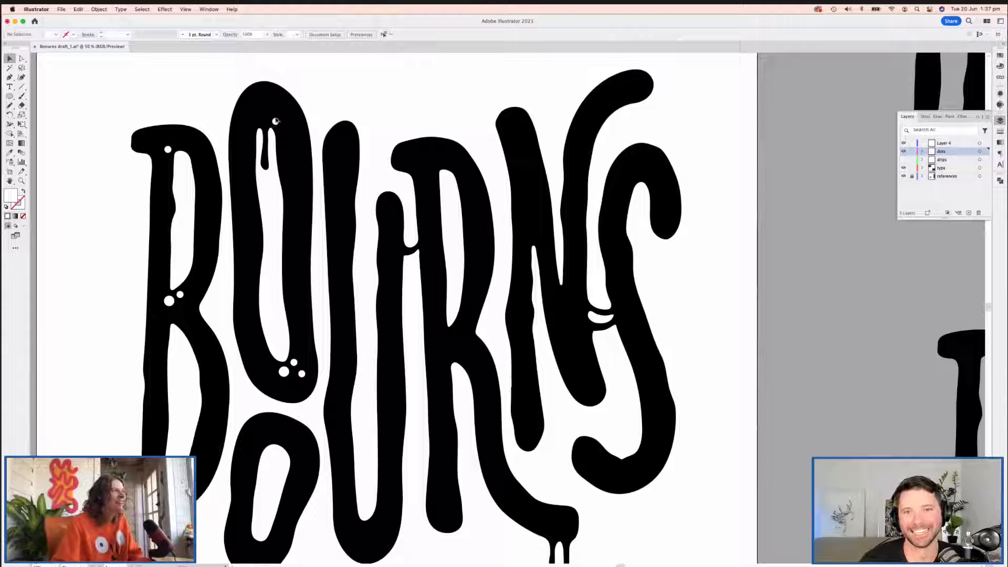
Step: Duplicate a pair of dots to the R's upper-left corner and a single small dot to the junction above its leg
scroll(317, 185, "down", 2)
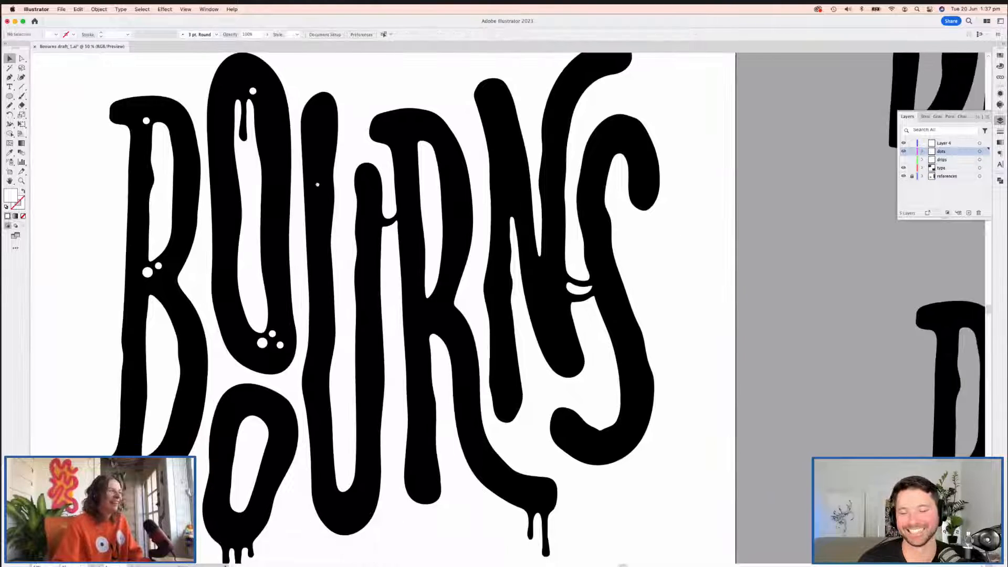
scroll(317, 184, "right", 3)
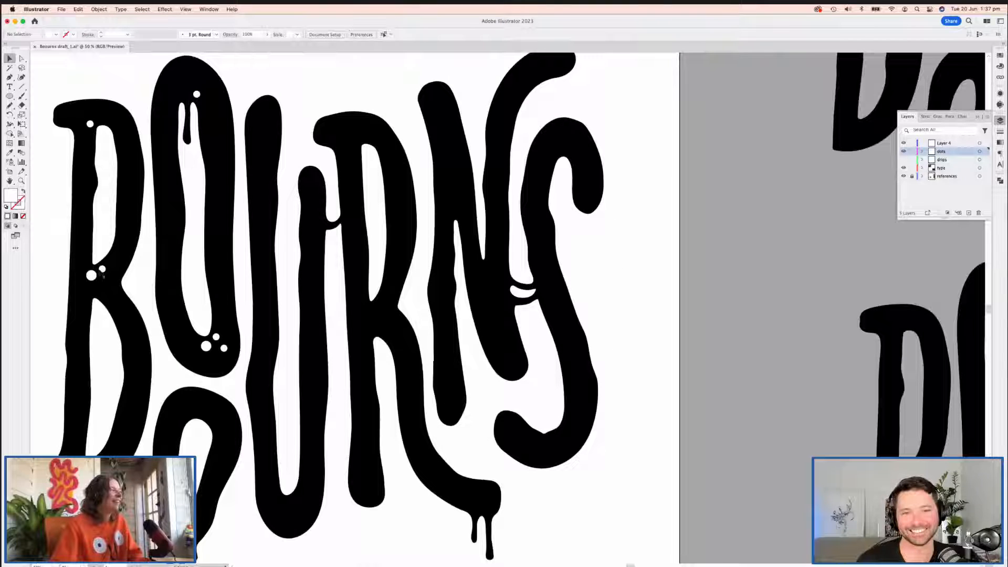
scroll(368, 226, "down", 1)
scroll(368, 226, "right", 1)
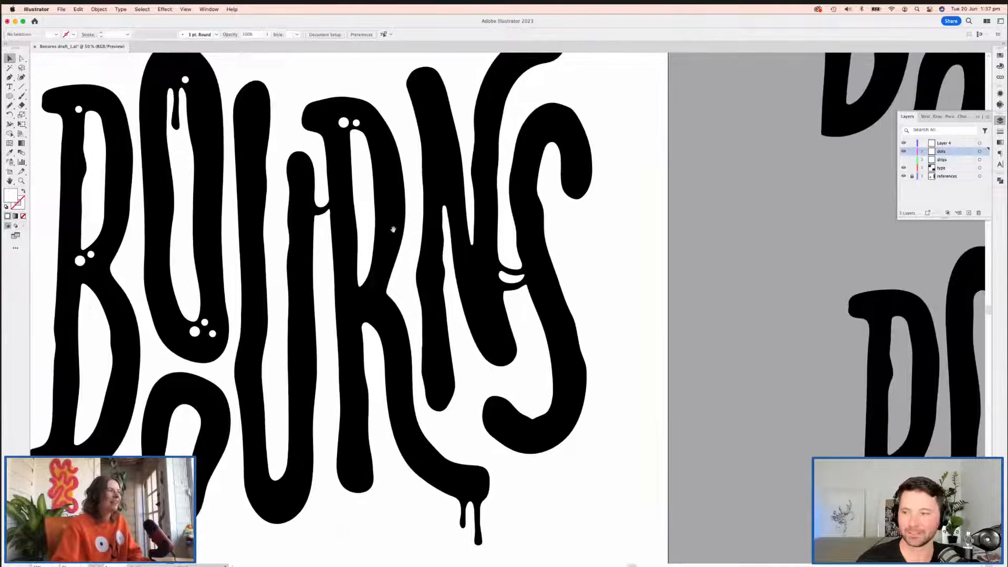
left_click_drag(212, 334, 408, 301)
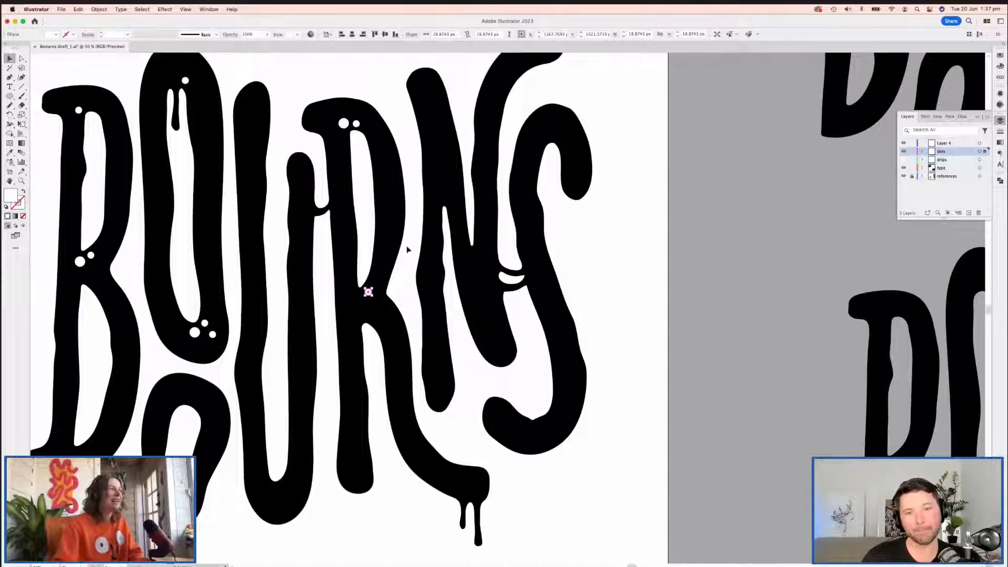
left_click(366, 218)
scroll(366, 218, "down", 1)
left_click(345, 110)
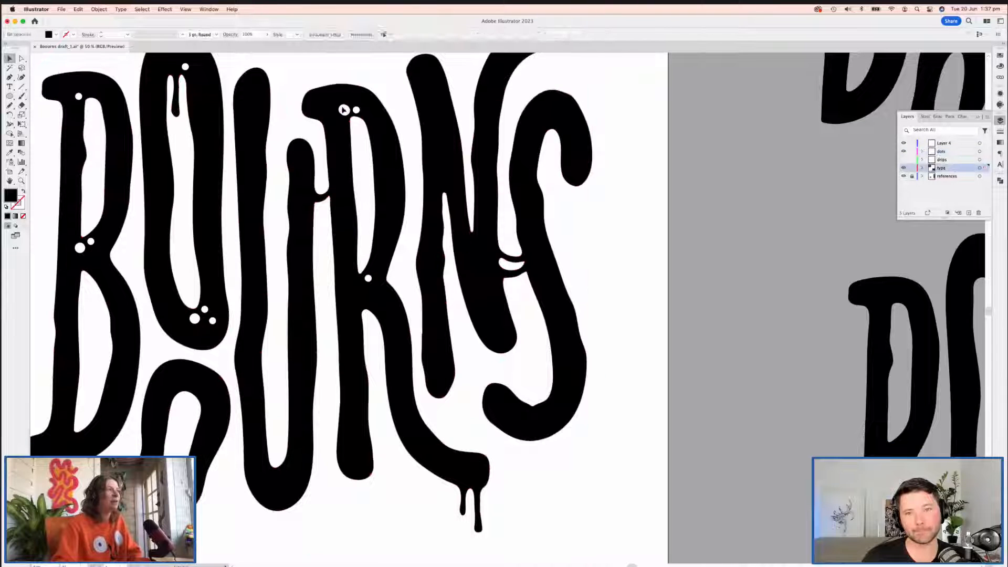
key("shift+super+a")
Step: Copy the pair of dots from the R's corner to the N where its diagonal meets the right stem, then deselect
left_click_drag(345, 111, 476, 244)
left_click_drag(369, 278, 538, 263)
left_click(472, 210)
left_click_drag(479, 432, 465, 397)
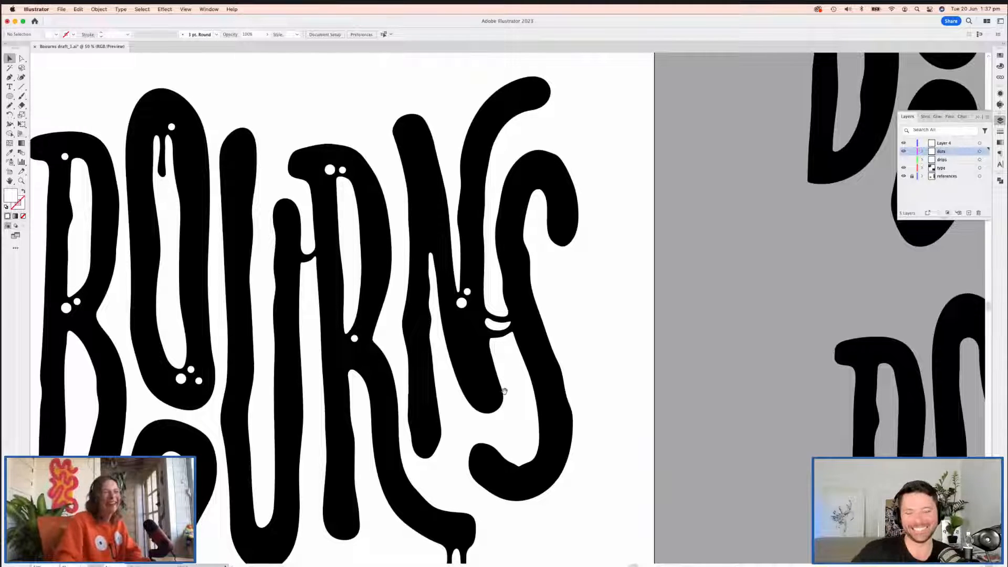
left_click_drag(483, 349, 584, 327)
left_click_drag(526, 314, 507, 351)
left_click_drag(374, 293, 376, 348)
left_click_drag(481, 396, 571, 431)
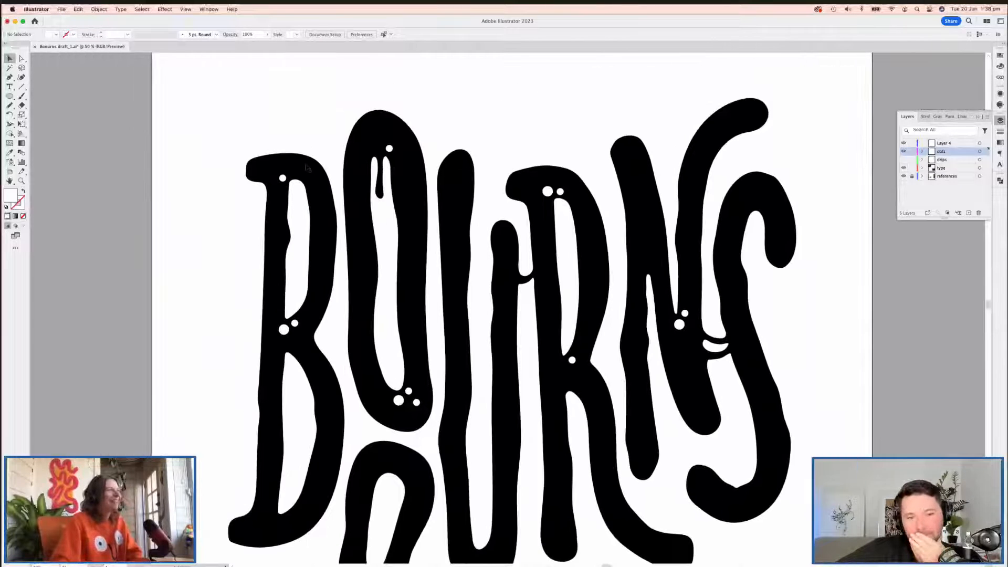
Step: Reshape the dot on the B's upper-left corner into an irregular slanted oval with the Pencil tool
left_click(282, 179)
key("super+1")
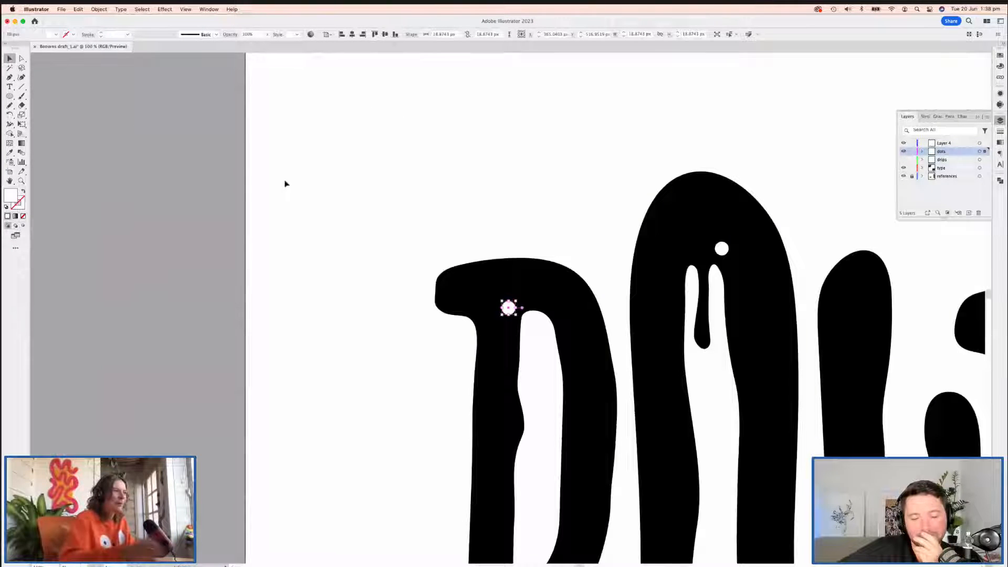
key("super+equal")
key("n")
mouse_move(497, 276)
left_mouse_down()
mouse_move(507, 270)
mouse_move(500, 264)
left_mouse_up()
left_click_drag(581, 357, 544, 224)
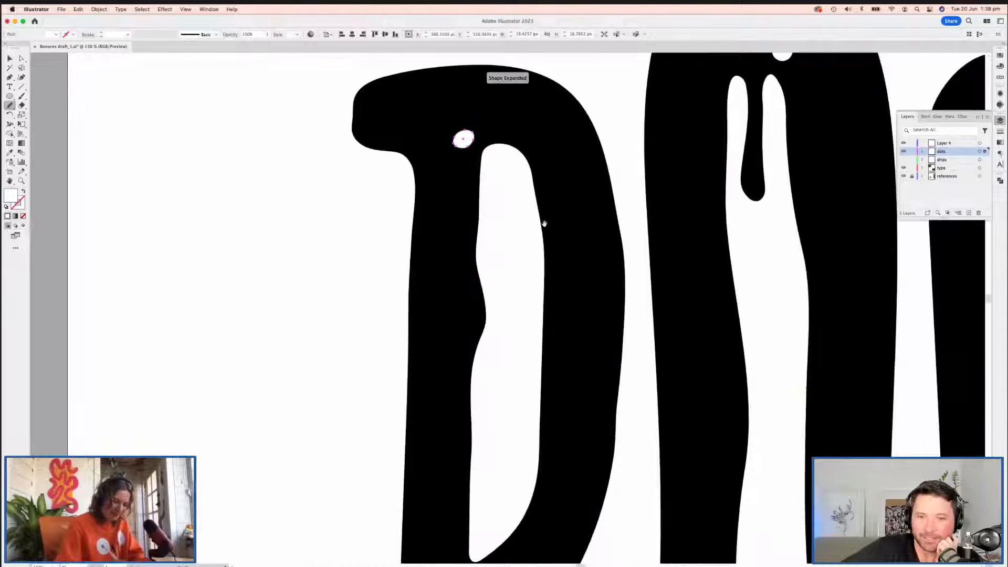
Step: Redraw the outlines of both dots at the B's waist into uneven, organic blobs with the Pencil tool
left_click_drag(539, 458, 548, 204)
key("a")
key("n")
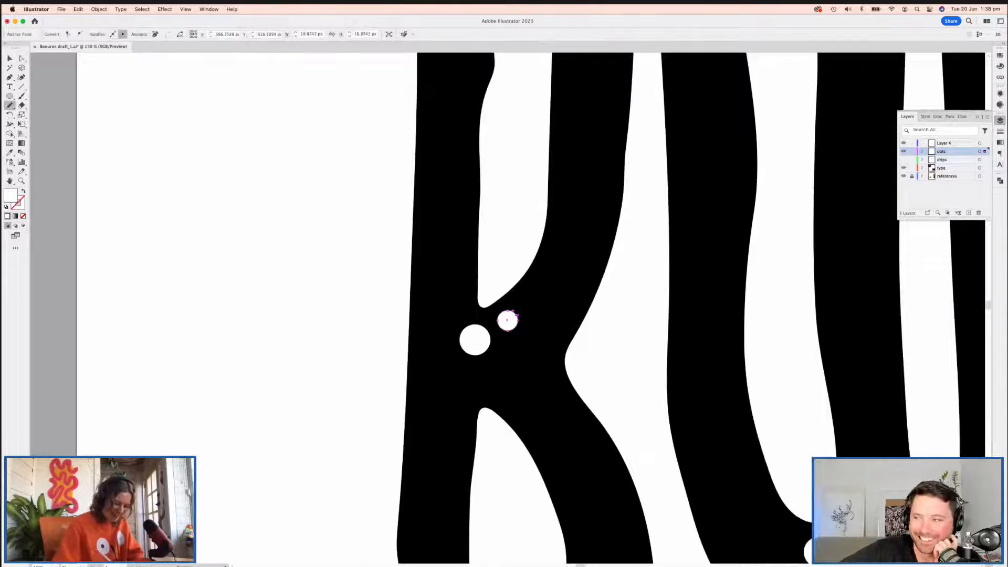
mouse_move(513, 311)
left_mouse_down()
mouse_move(512, 329)
mouse_move(469, 354)
mouse_move(479, 320)
mouse_move(487, 331)
left_mouse_up()
key("a")
left_click(481, 335)
key("n")
left_click_drag(611, 220, 579, 219)
left_click_drag(446, 350, 437, 350)
Step: Reshape the dot above the upper O's inner drips into an irregular blob with the Pencil tool
mouse_move(572, 291)
left_mouse_down()
mouse_move(506, 398)
mouse_move(494, 447)
left_mouse_up()
left_click_drag(595, 237, 525, 436)
left_click_drag(541, 305, 495, 443)
key("a")
left_click(560, 287)
key("n")
mouse_move(551, 294)
left_mouse_down()
mouse_move(564, 278)
mouse_move(557, 297)
left_mouse_up()
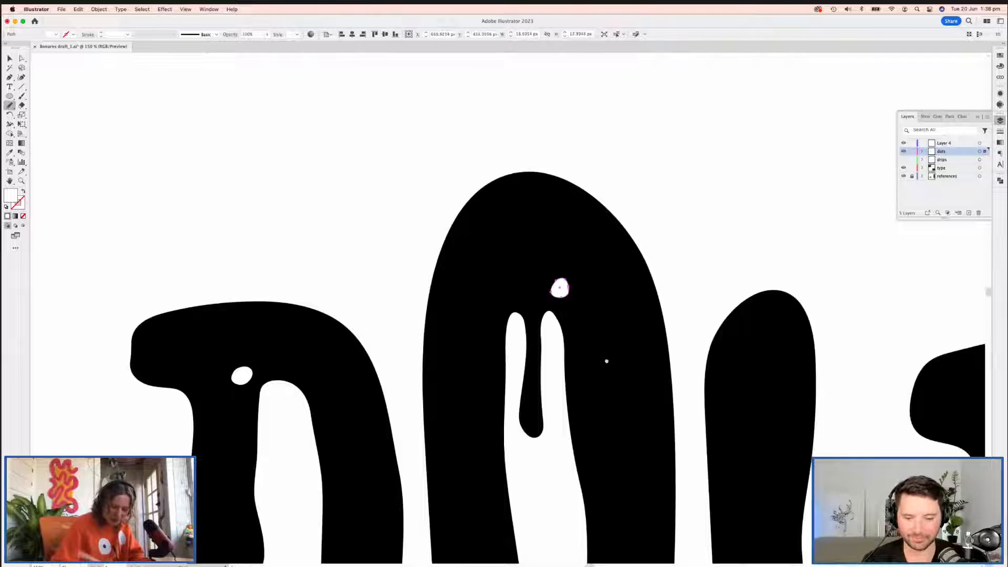
Step: Reshape the three dots at the bottom of the upper O into uneven hand-drawn blobs with the Pencil tool
scroll(603, 360, "down", 15)
scroll(566, 293, "down", 5)
key("a")
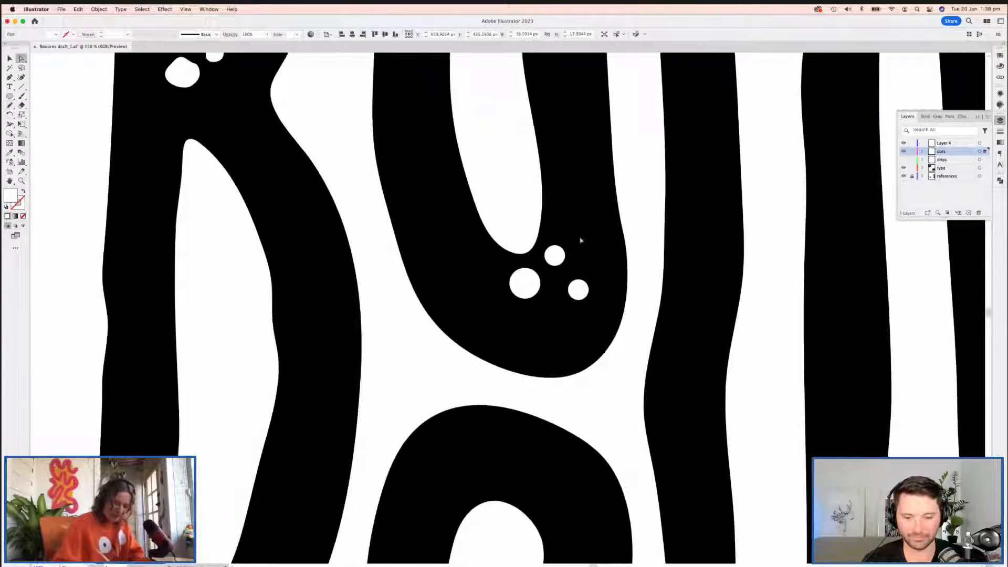
key("n")
mouse_move(528, 297)
left_mouse_down()
mouse_move(513, 288)
mouse_move(523, 270)
mouse_move(564, 255)
left_mouse_up()
key("a")
left_click(556, 255)
key("n")
key("a")
left_click(578, 289)
key("n")
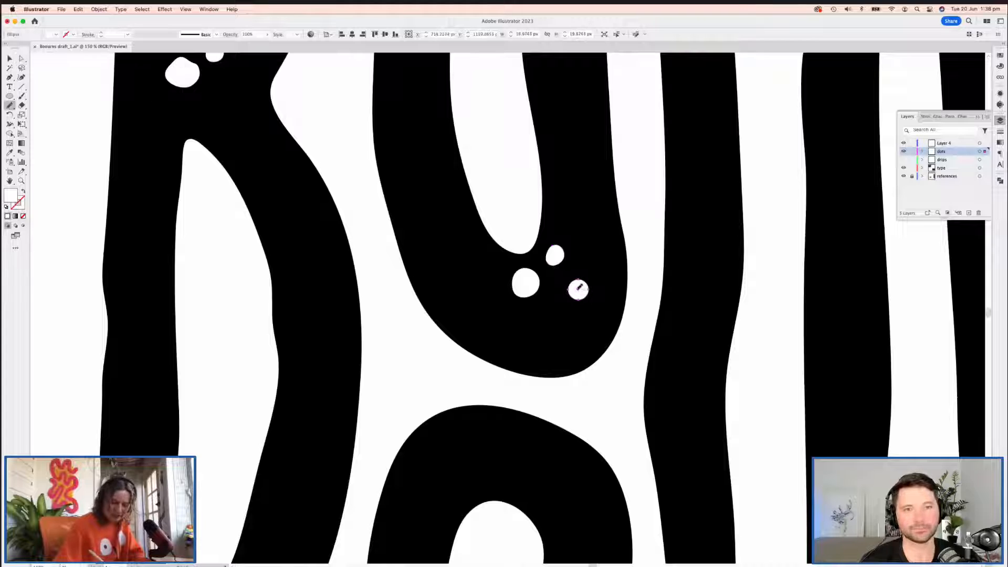
left_click_drag(579, 287, 578, 292)
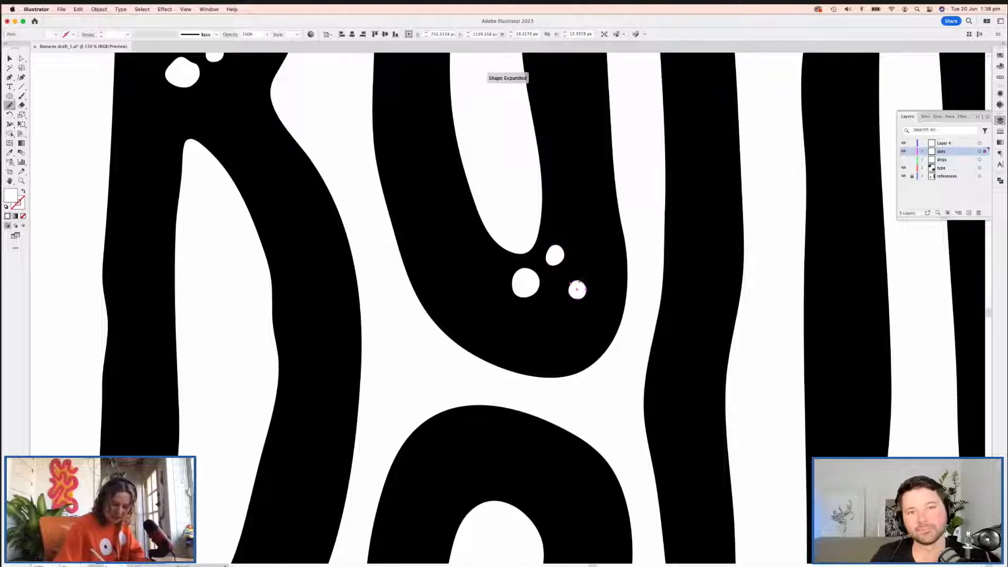
Step: Finish reshaping the small rightmost dot at the bottom of the upper O with the Pencil tool and deselect it
left_click_drag(575, 285, 574, 292)
key("a")
left_click(641, 236)
Step: Look over the lettering from the bottom drips to the letter tops to check the dots
scroll(409, 355, "right", 10)
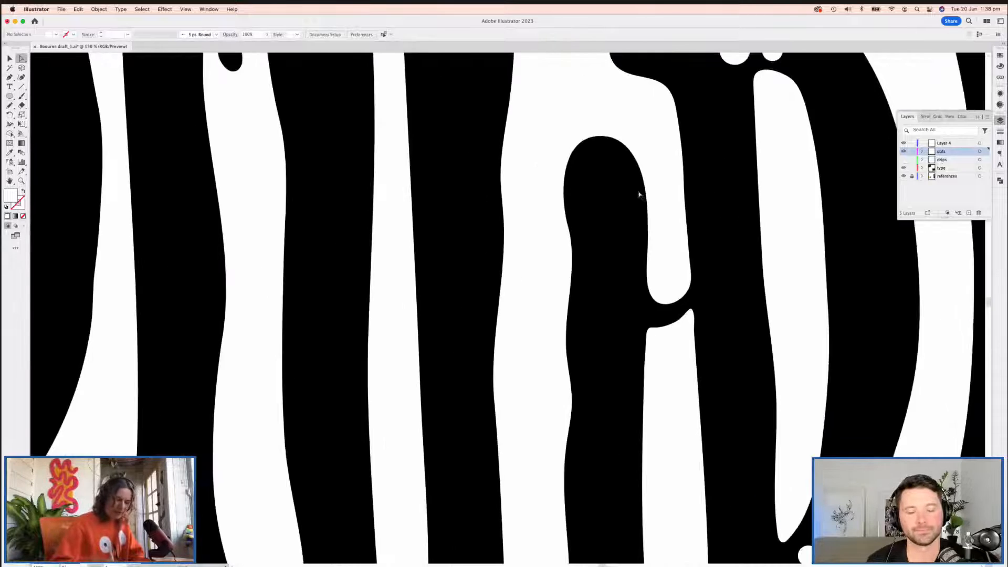
scroll(639, 195, "down", 15)
scroll(508, 240, "down", 2)
scroll(416, 295, "down", 3)
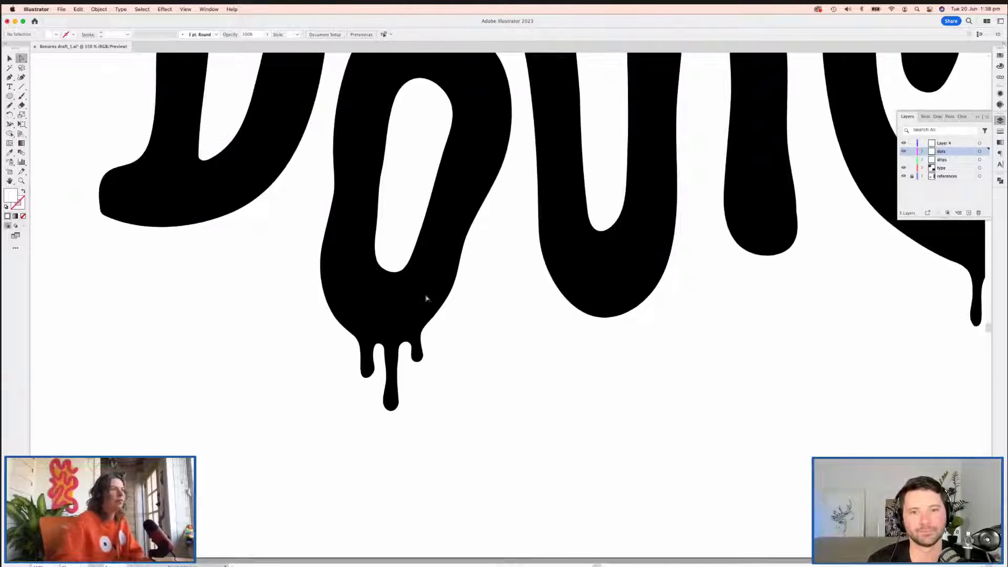
scroll(426, 298, "down", 4)
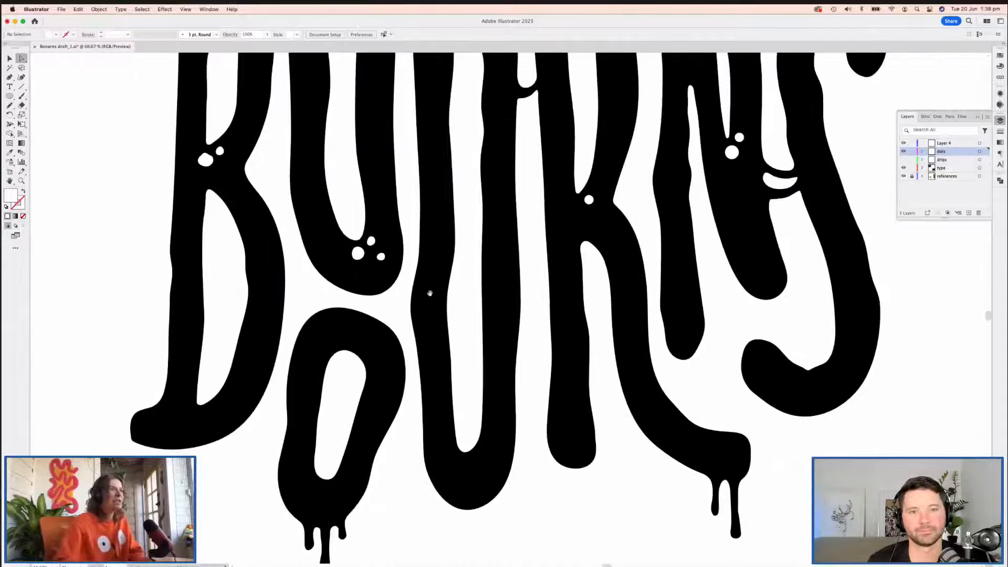
scroll(426, 380, "up", 5)
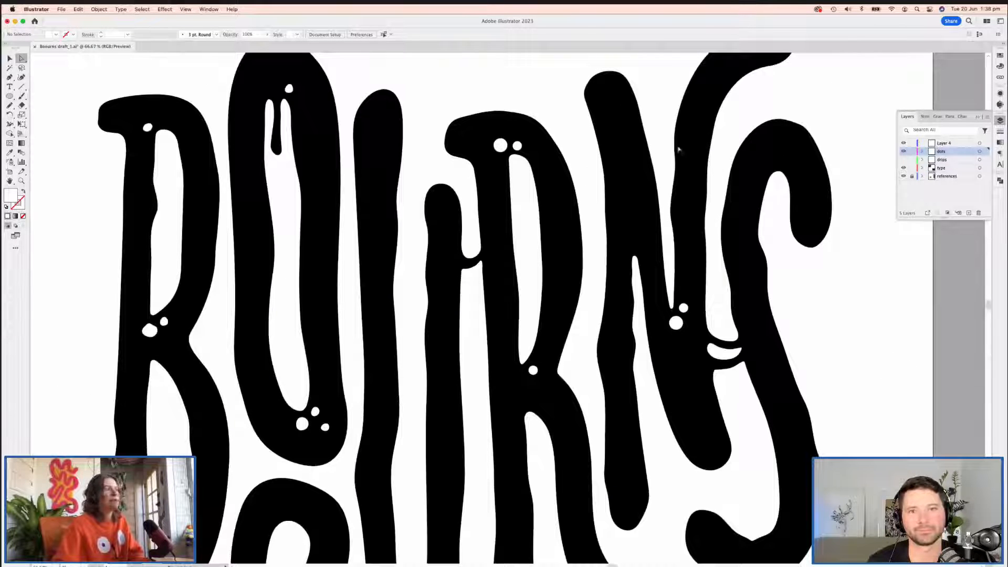
scroll(566, 145, "up", 2)
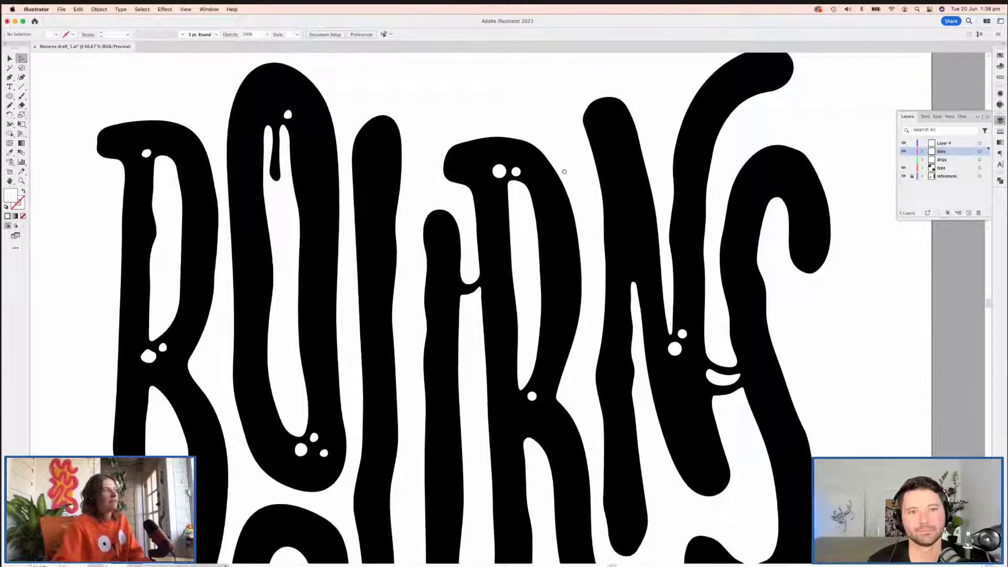
Step: Reshape the two dots at the top of the R's stem into uneven hand-drawn blobs with the Pencil tool
left_click(485, 179)
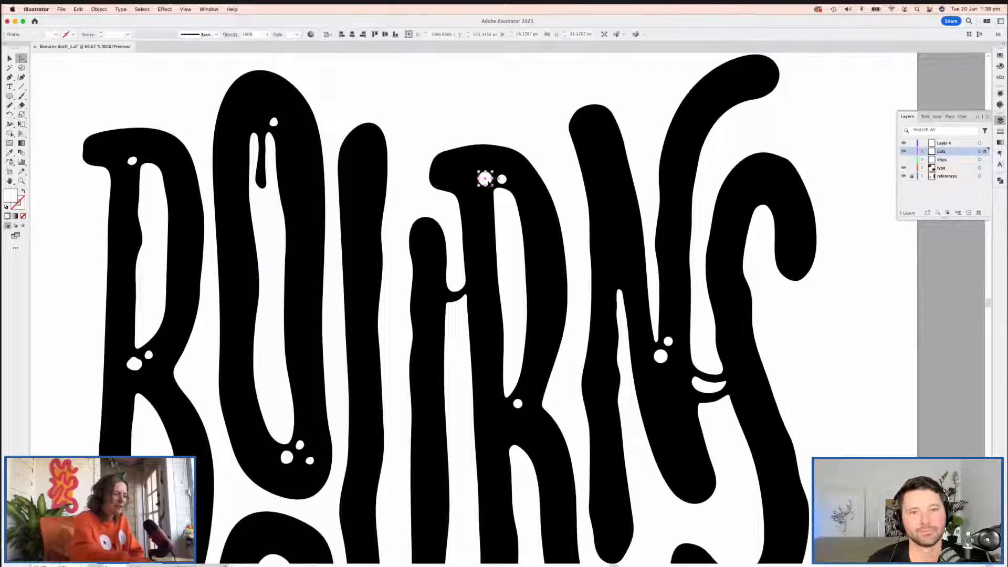
key("super+equal")
key("super+equal")
key("n")
mouse_move(519, 323)
left_mouse_down()
mouse_move(499, 309)
mouse_move(497, 318)
left_mouse_up()
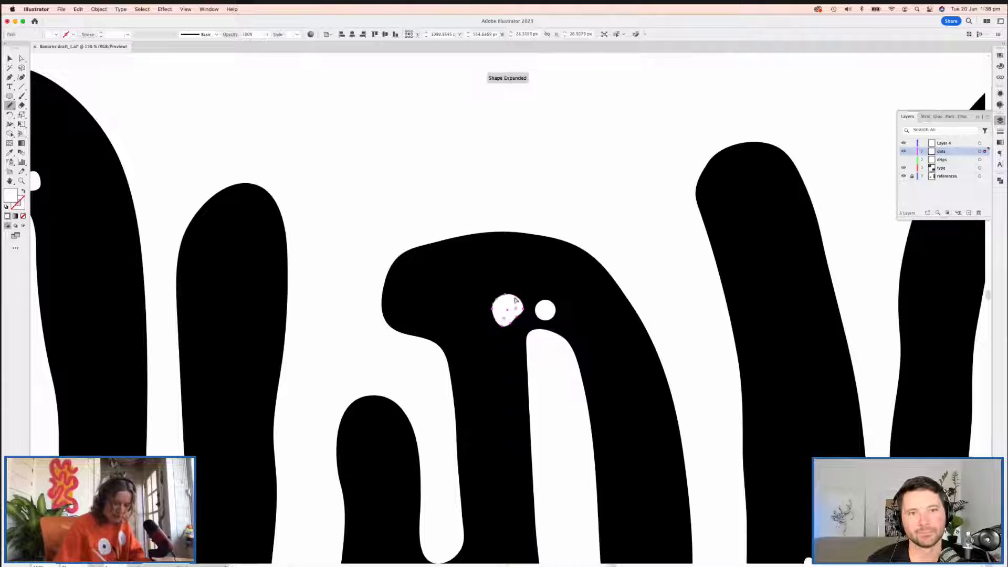
left_click(546, 306, "super")
left_click_drag(540, 307, 546, 320)
left_click_drag(619, 337, 560, 252)
key("v")
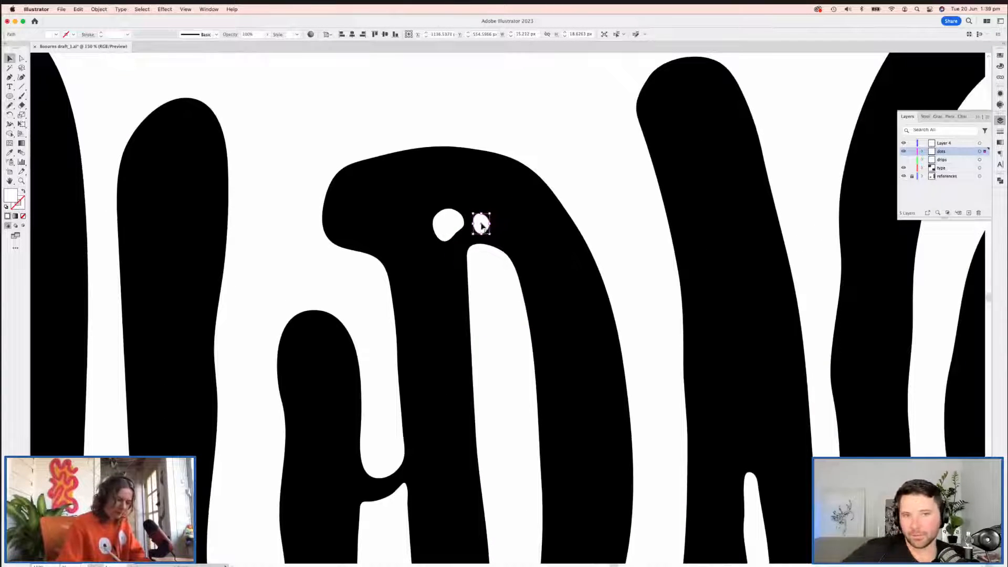
left_click(484, 264)
Step: Redraw the outline of the dot at the R's waist into a slightly irregular blob with the Pencil tool
scroll(484, 266, "down", 10)
key("a")
left_click(535, 180)
key("n")
mouse_move(528, 182)
left_mouse_down()
mouse_move(540, 170)
mouse_move(538, 187)
left_mouse_up()
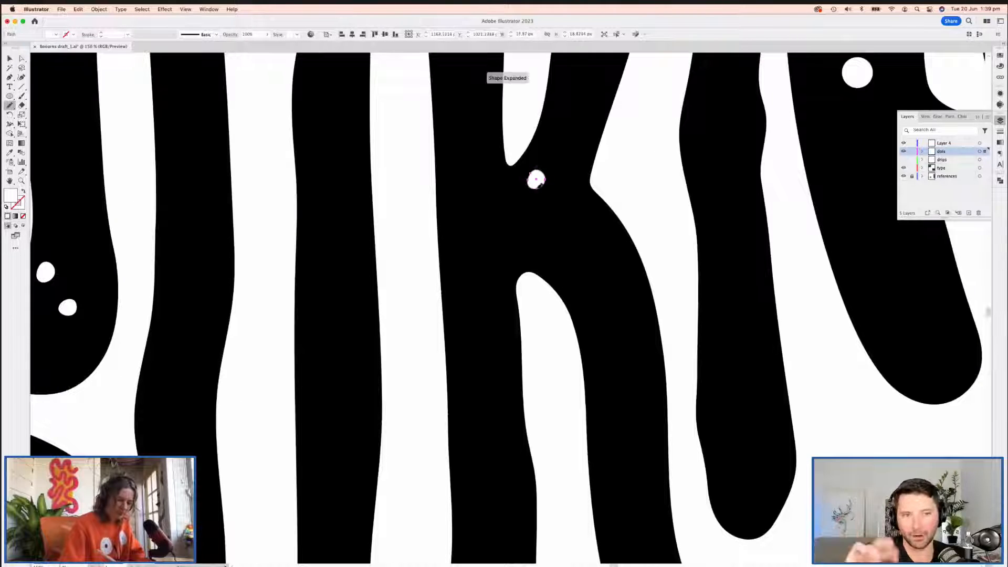
left_click_drag(615, 268, 391, 394)
Step: Reshape the two dots at the N's lower join into uneven hand-drawn blobs with the Pencil tool
key("a")
mouse_move(632, 195)
left_mouse_down()
mouse_move(495, 311)
mouse_move(503, 303)
mouse_move(511, 313)
mouse_move(493, 330)
left_mouse_up()
left_click(495, 311)
key("n")
key("a")
left_click(515, 280)
key("n")
left_click_drag(510, 272, 510, 291)
Step: Examine the complete BOURNS wordmark on its artboard with all the reshaped dots
left_click_drag(713, 214, 581, 441)
left_click_drag(601, 302, 585, 171)
left_click_drag(583, 380, 588, 184)
mouse_move(590, 315)
left_mouse_down()
mouse_move(597, 183)
mouse_move(589, 269)
mouse_move(604, 191)
left_mouse_up()
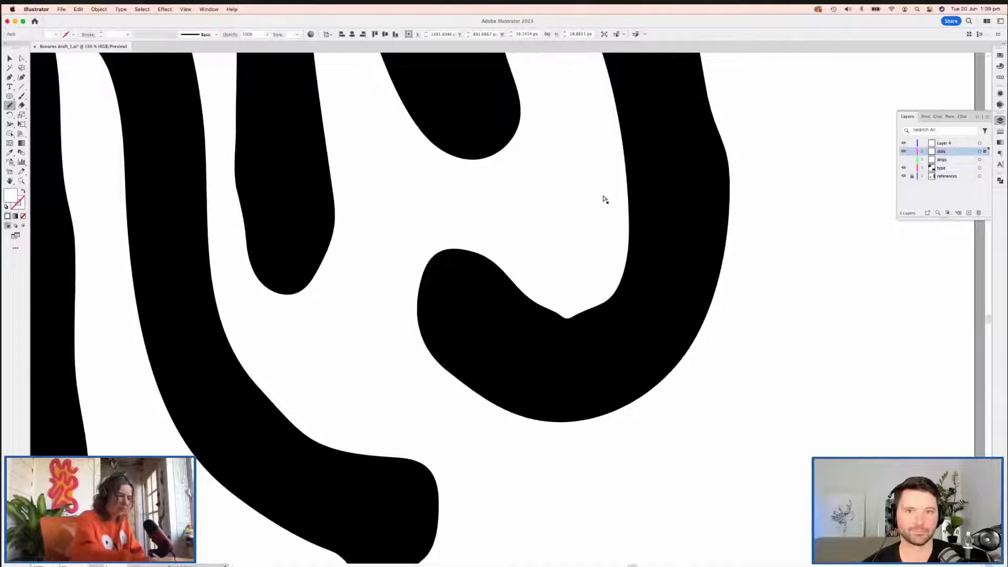
key("super+minus")
key("super+minus")
key("super+minus")
key("super+minus")
key("v")
left_click(456, 319)
left_click_drag(459, 337, 489, 322)
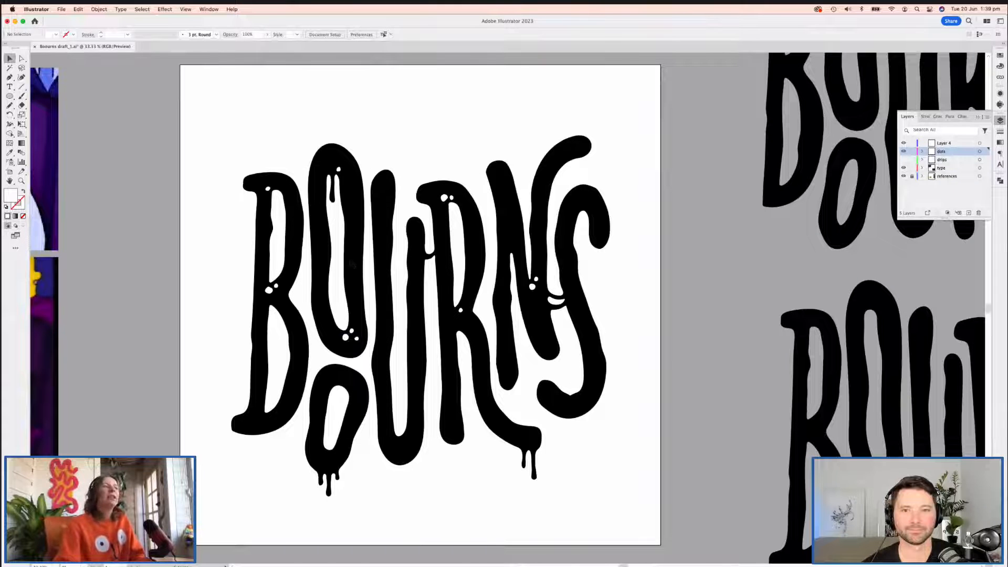
left_click(408, 238)
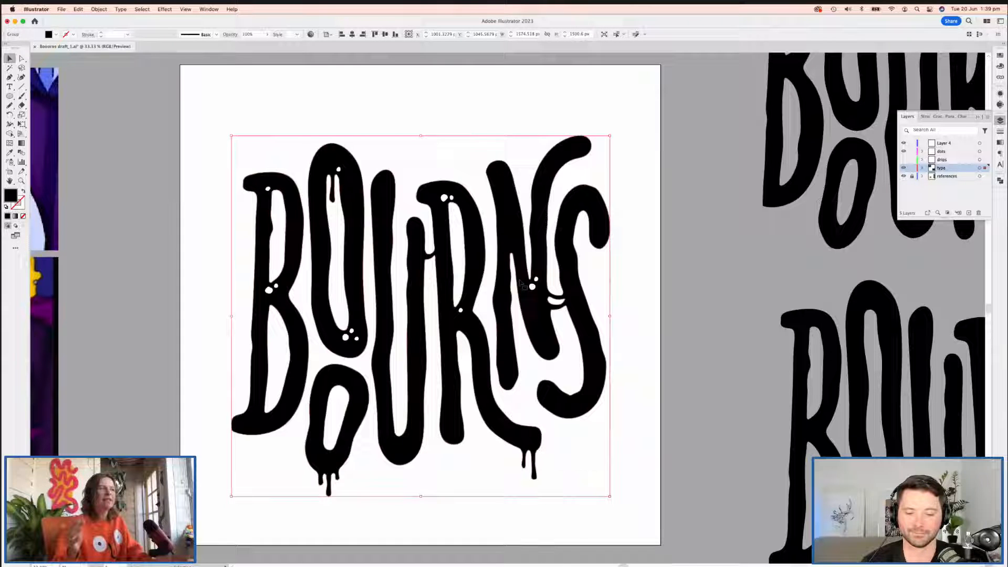
left_click(232, 281)
left_click_drag(231, 281, 207, 254)
scroll(207, 254, "right", 2)
left_click(559, 325)
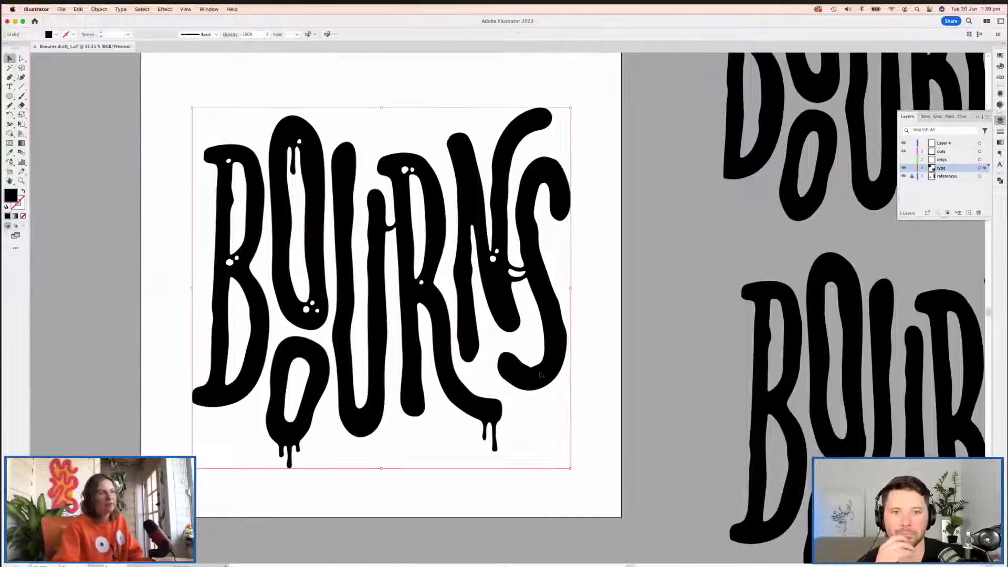
scroll(553, 375, "up", 2)
left_click(553, 374)
scroll(546, 383, "down", 2)
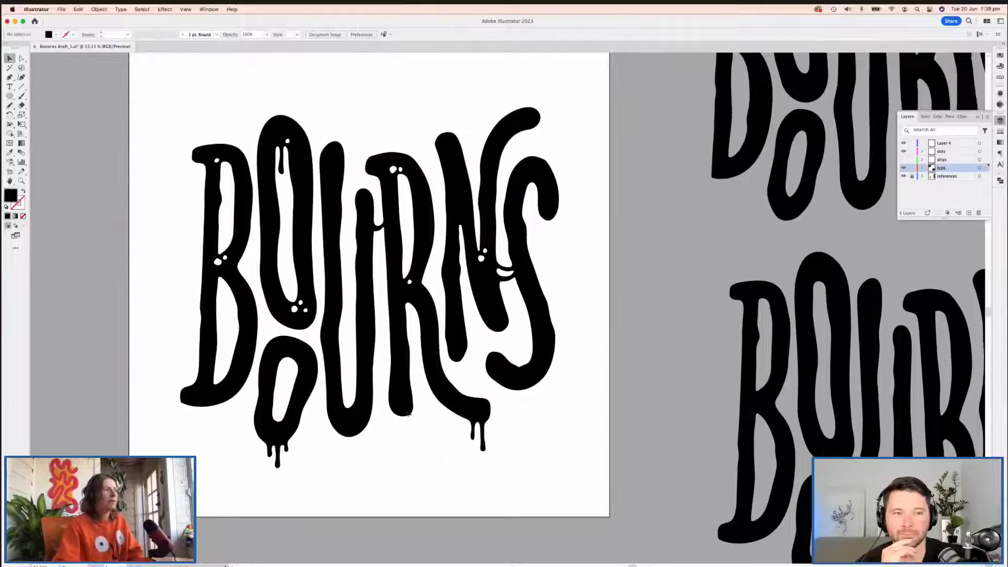
scroll(573, 300, "left", 2)
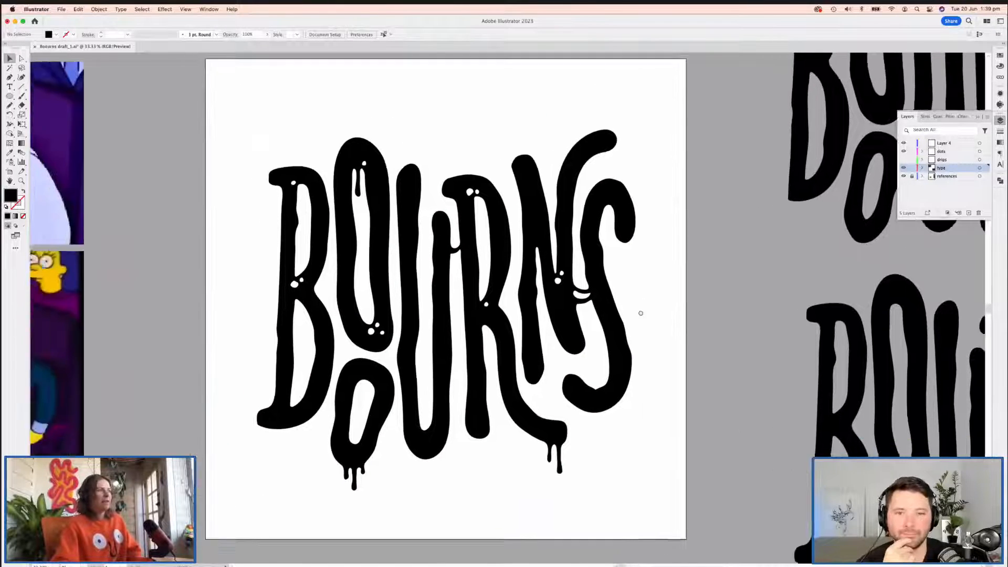
Step: Compare the wordmark with the reference lettering, especially the dripping Snotface sample
scroll(288, 234, "left", 15)
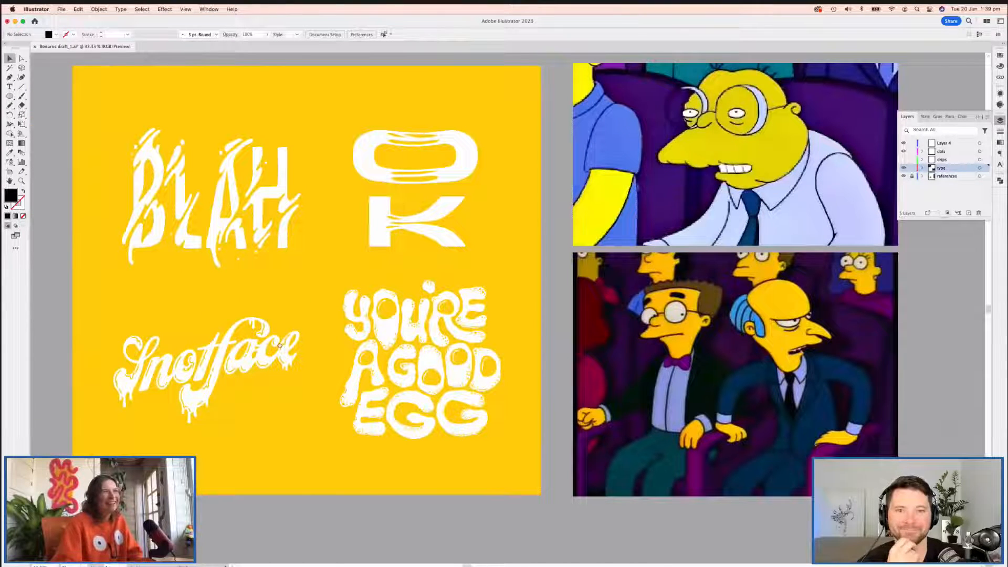
scroll(264, 318, "down", 2)
scroll(265, 318, "right", 1)
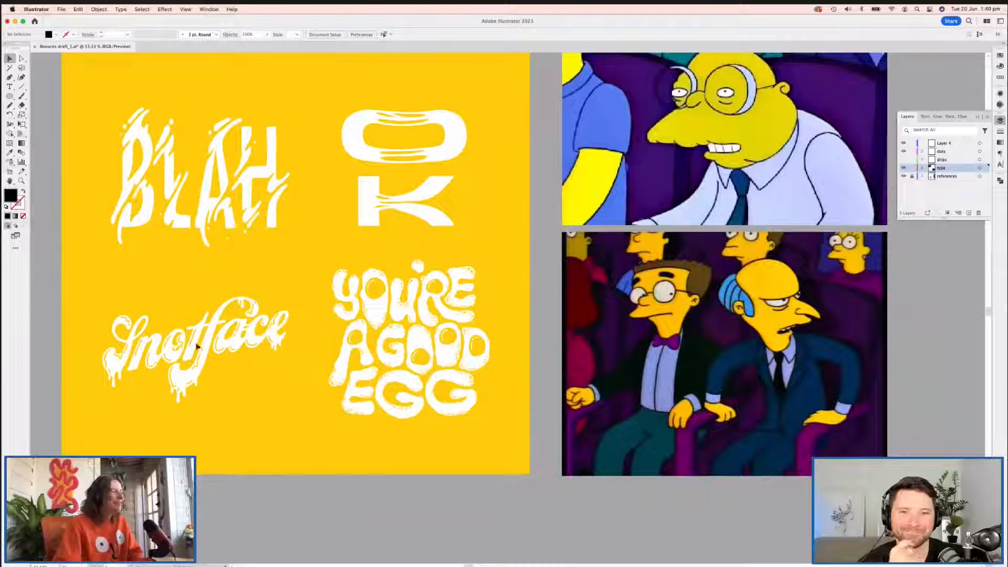
scroll(198, 346, "right", 20)
scroll(197, 346, "up", 2)
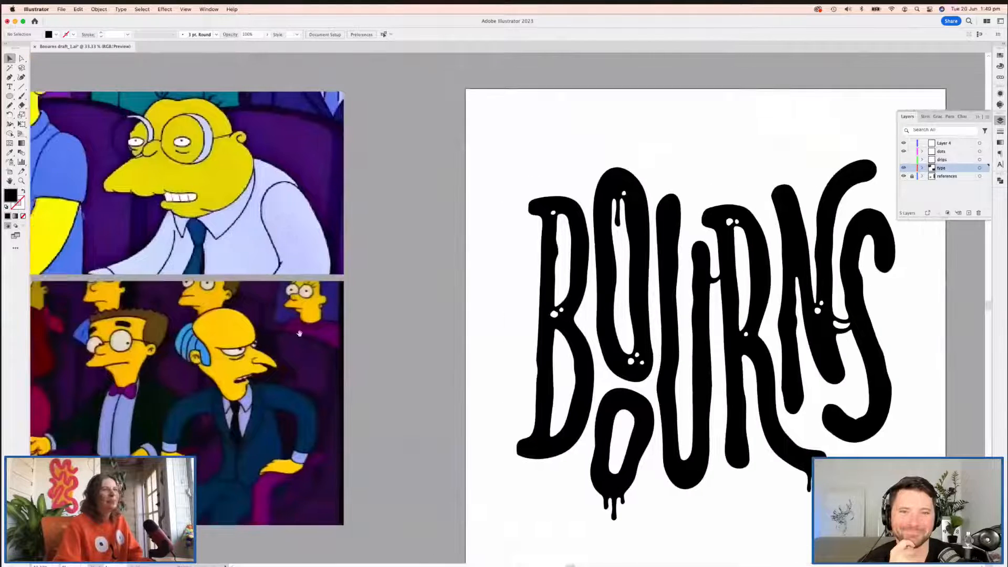
scroll(300, 333, "right", 5)
scroll(299, 333, "down", 2)
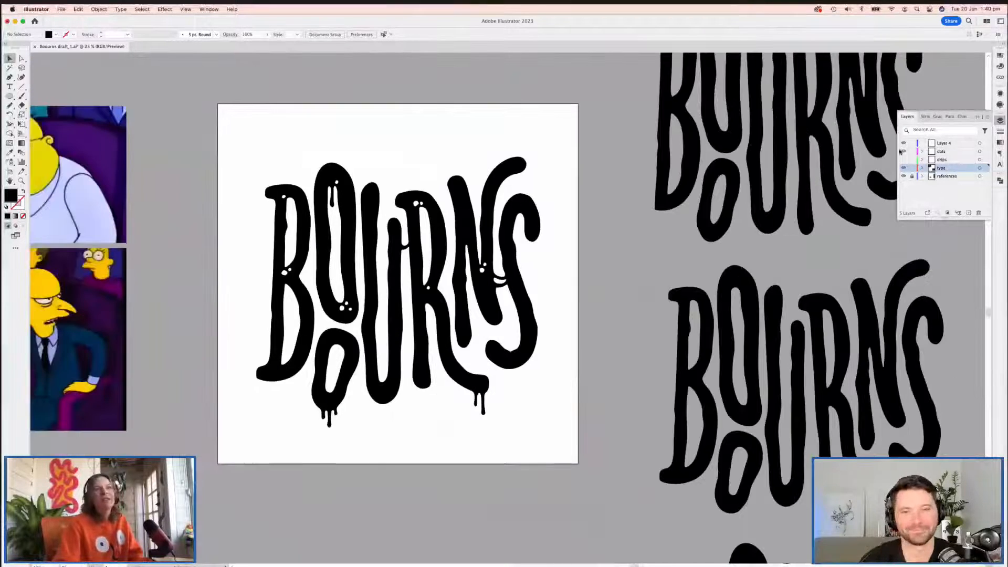
Step: Create a new layer above the dots layer and name it "highlight"
left_click(969, 213)
double_click(951, 152)
type("highlight")
key("Return")
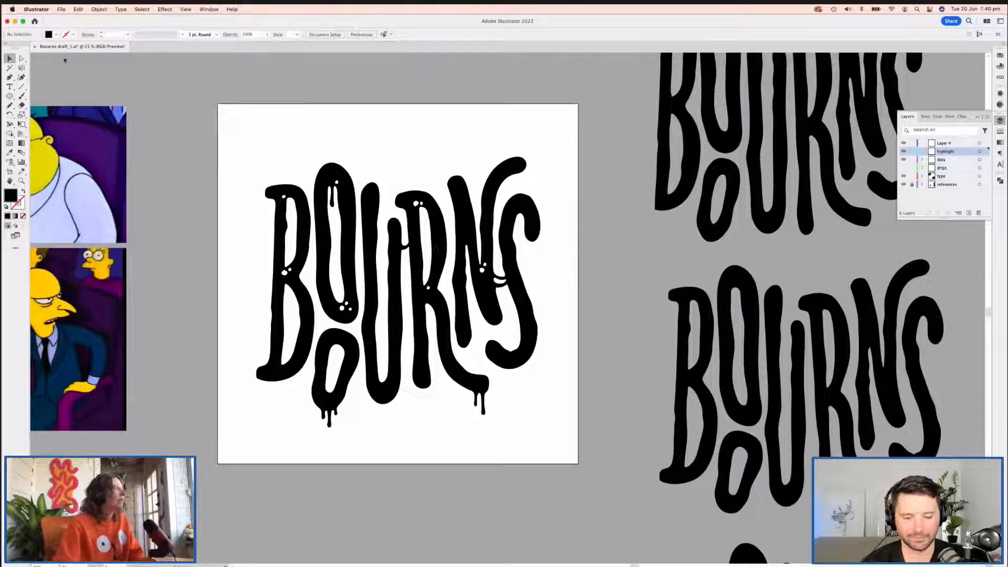
Step: Set the drawing appearance to no fill and a white 5 px stroke with round caps and round corners
key("shift+x")
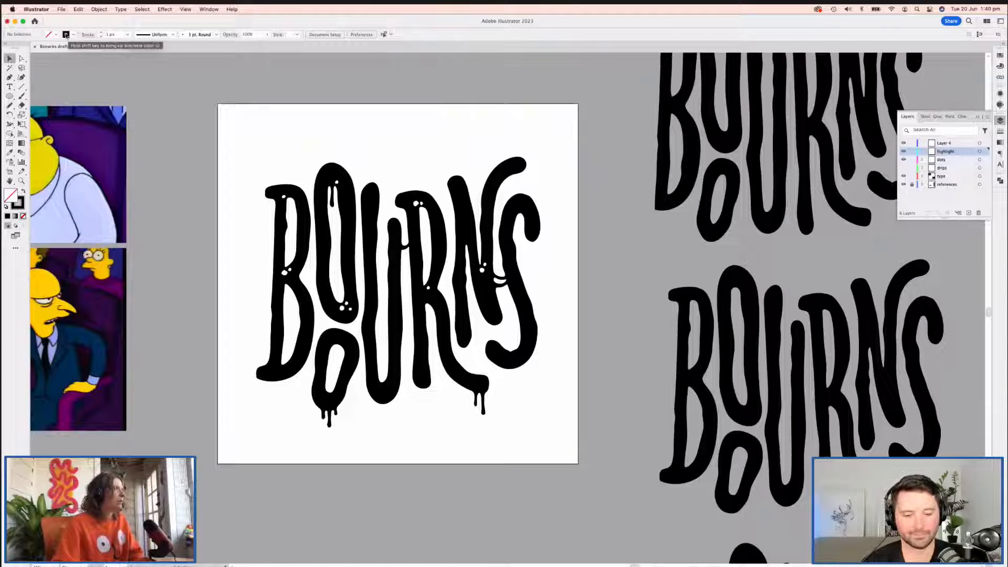
left_click(100, 33)
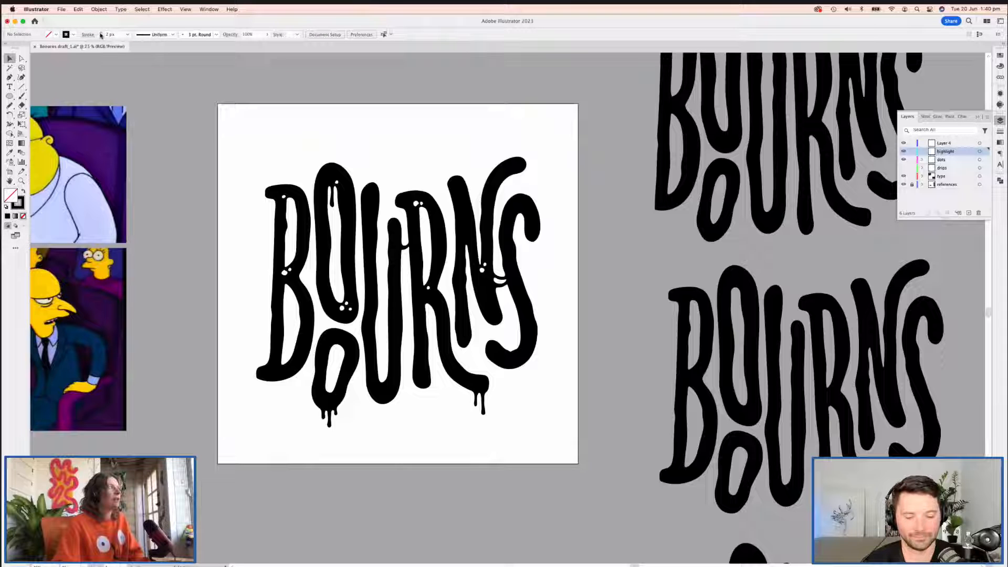
left_click(68, 34)
left_click(17, 370)
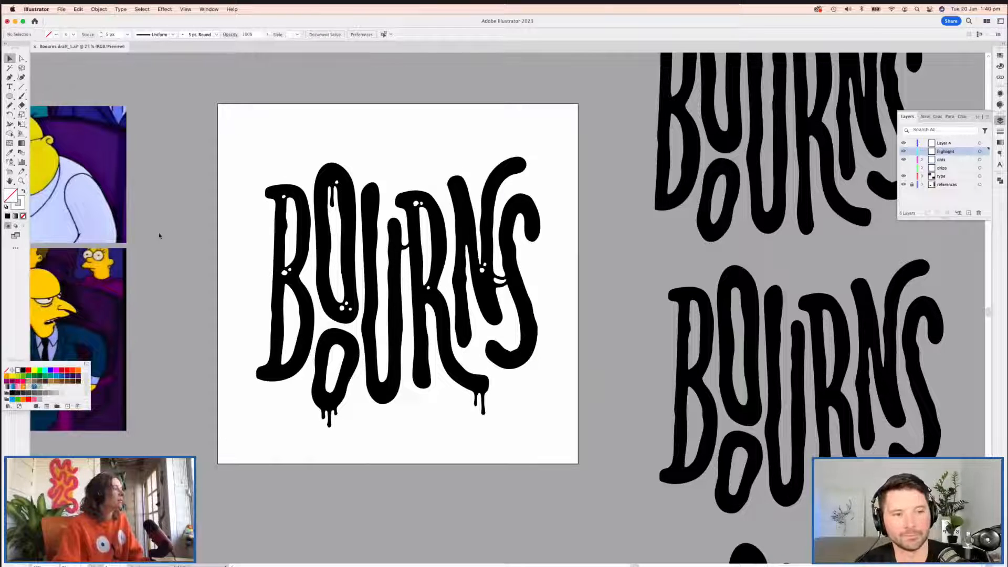
left_click(1000, 132)
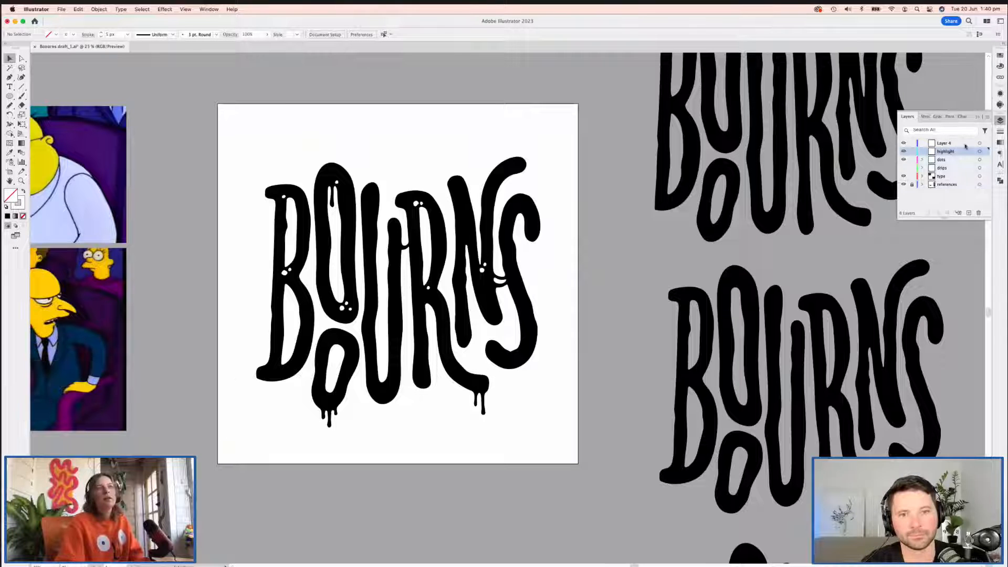
left_click(938, 151)
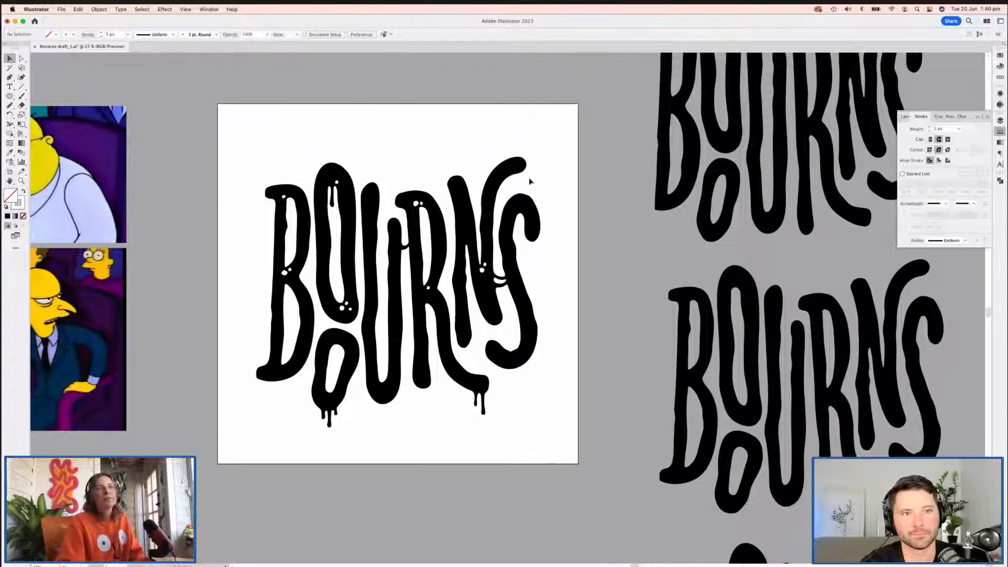
Step: Draw a curved white highlight line from the B's upper-left tip down its stem with the Pencil tool
left_click_drag(393, 206, 434, 204)
key("super+equal")
key("super+equal")
mouse_move(449, 287)
left_mouse_down()
mouse_move(549, 328)
mouse_move(590, 323)
left_mouse_up()
key("n")
left_click_drag(510, 281, 656, 356)
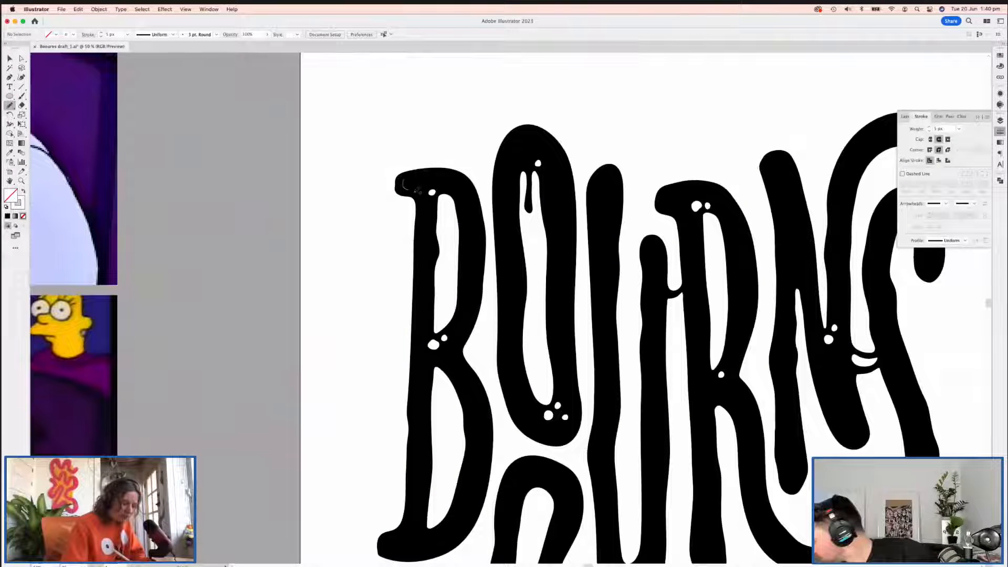
left_click_drag(403, 181, 422, 223)
mouse_move(411, 189)
left_mouse_down()
mouse_move(423, 208)
mouse_move(420, 237)
left_mouse_up()
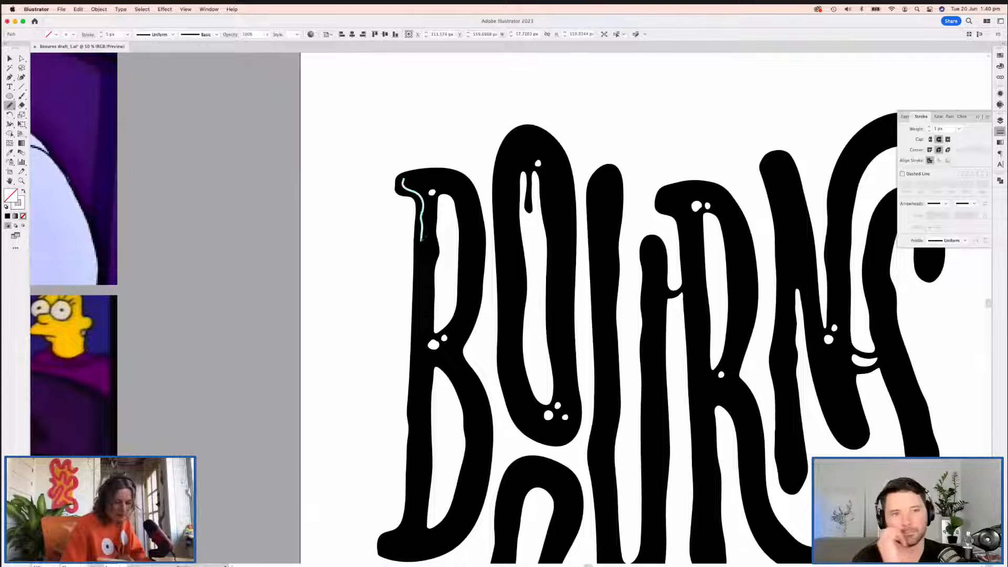
scroll(519, 325, "down", 2)
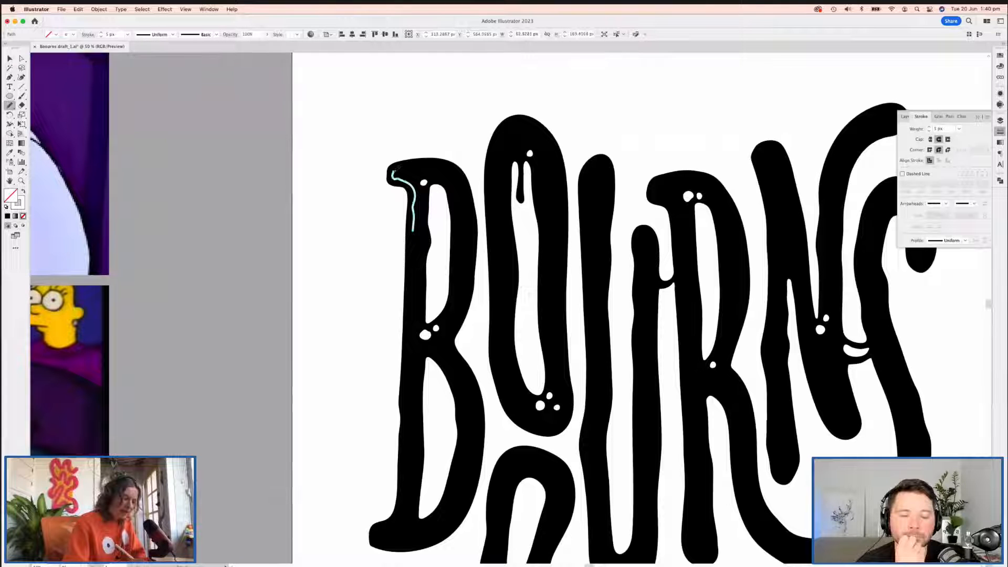
Step: Draw a curved highlight along the upper O's top-left edge and redraw it with a slight kink using the Pencil tool
scroll(525, 314, "up", 4)
mouse_move(503, 164)
left_mouse_down()
mouse_move(480, 205)
mouse_move(482, 187)
mouse_move(478, 235)
left_mouse_up()
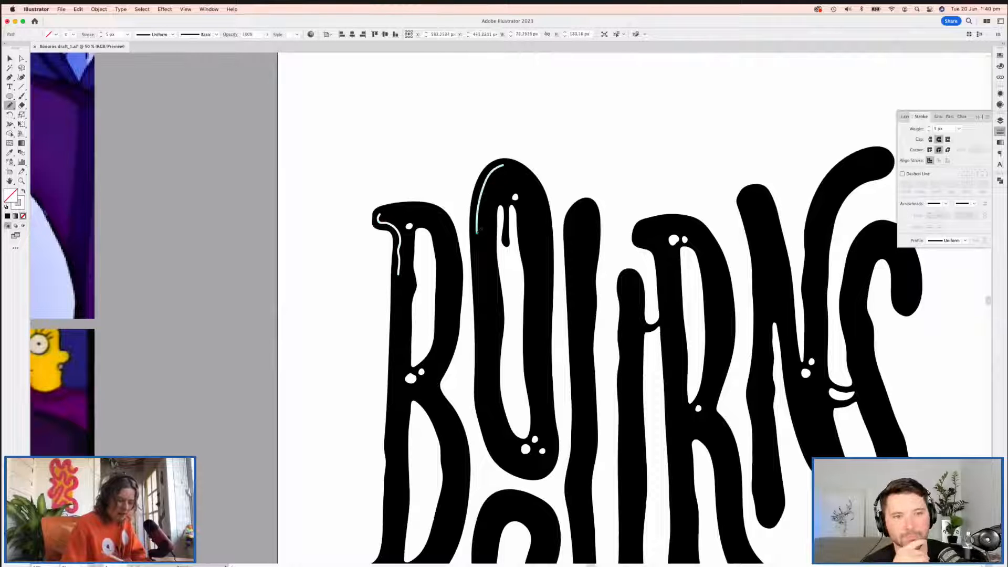
left_click_drag(480, 194, 477, 231)
left_click_drag(493, 169, 479, 229)
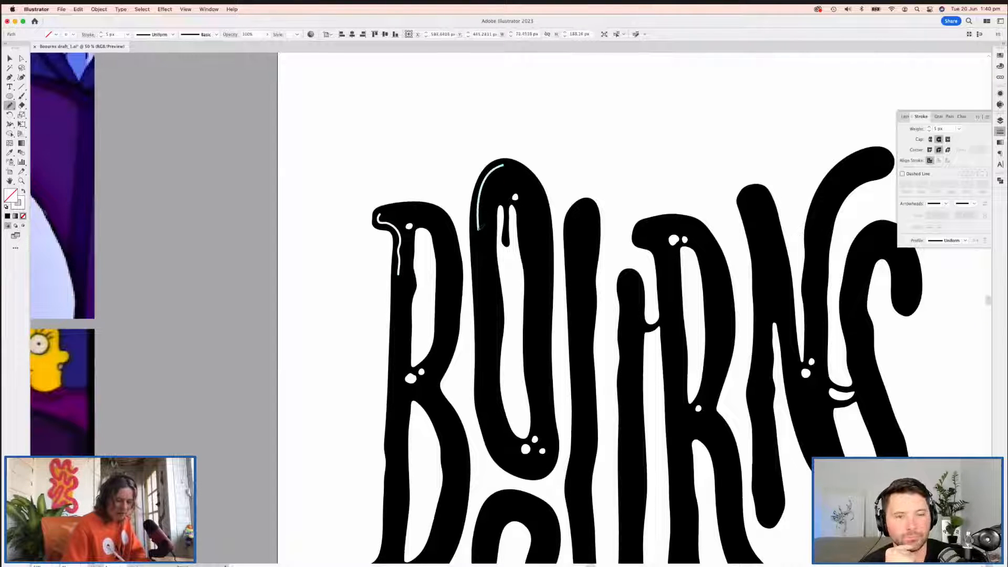
left_click_drag(494, 170, 477, 234)
left_click_drag(480, 195, 476, 234)
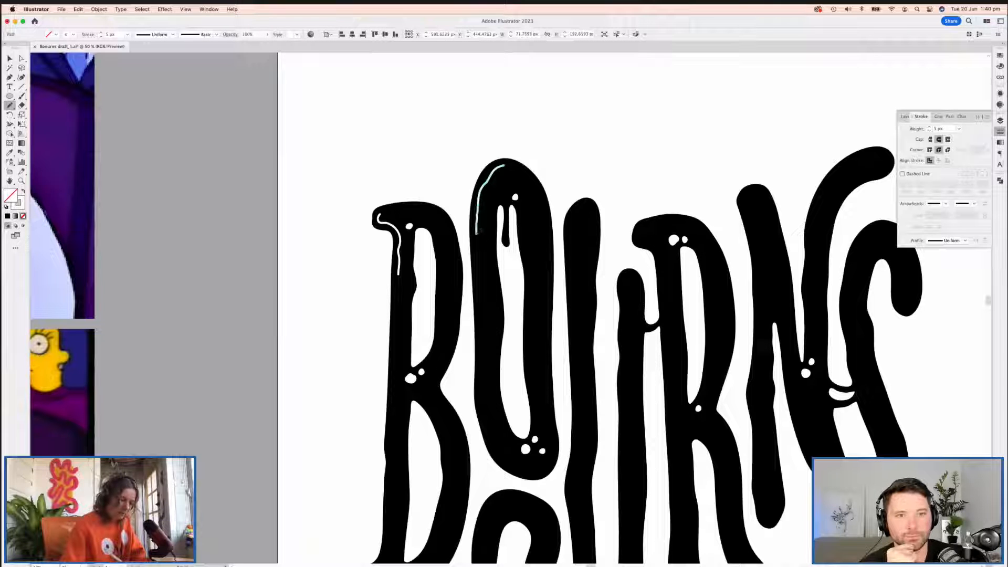
Step: Draw a kinked white highlight line along the upper-left curve of the small lower O
left_click_drag(516, 300, 529, 270)
mouse_move(489, 215)
left_mouse_down()
mouse_move(508, 247)
mouse_move(485, 293)
left_mouse_up()
scroll(413, 256, "down", 5)
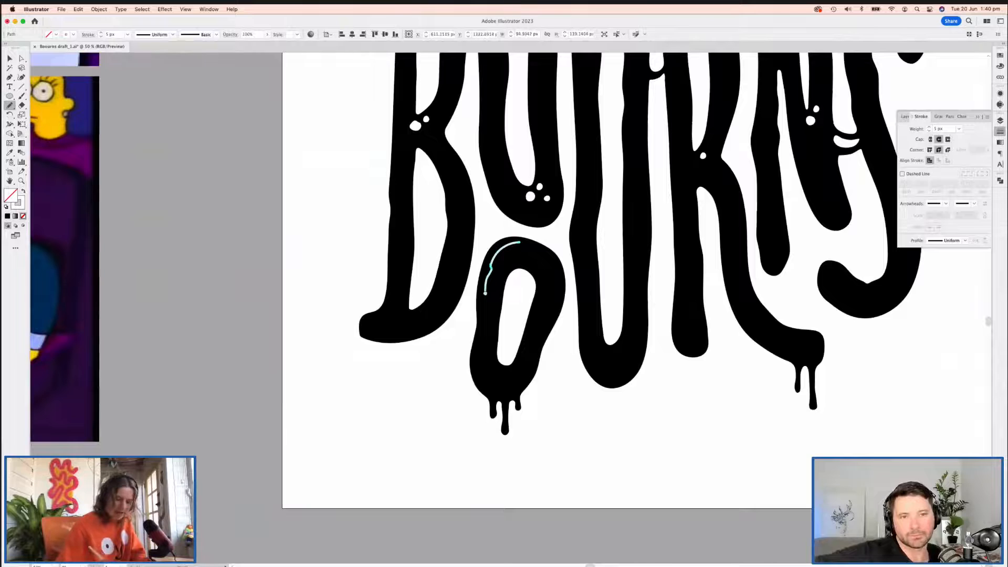
Step: Draw a highlight line down the top of the U's left stem, ending with a short separate dash below it
left_click_drag(553, 332, 537, 351)
scroll(538, 352, "up", 10)
mouse_move(503, 197)
left_mouse_down()
mouse_move(490, 216)
mouse_move(493, 278)
left_mouse_up()
scroll(556, 267, "right", 2)
scroll(556, 268, "down", 1)
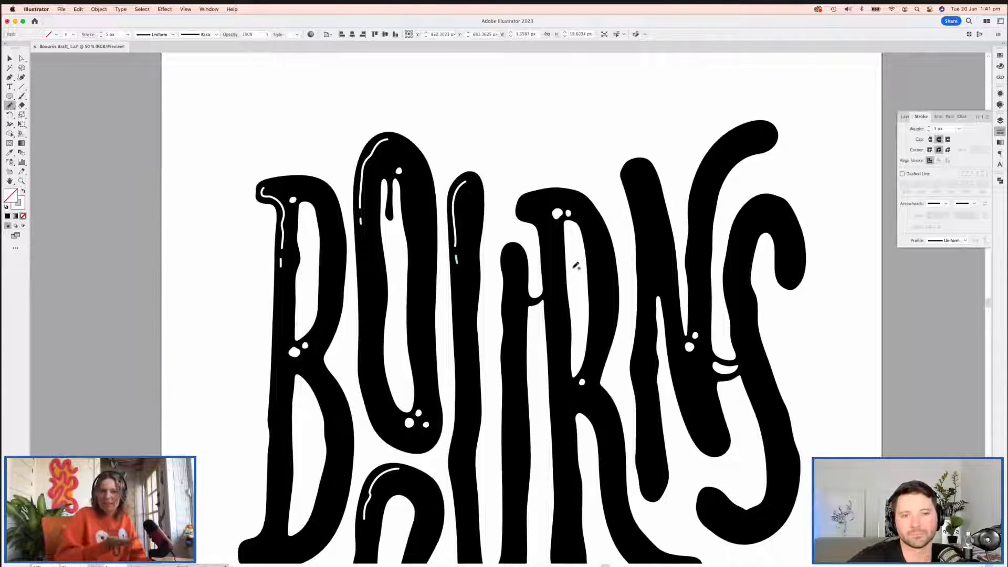
Step: Draw a white highlight line along the left edge of the U's shorter right stem with the Pencil tool
scroll(575, 266, "down", 3)
scroll(574, 266, "right", 2)
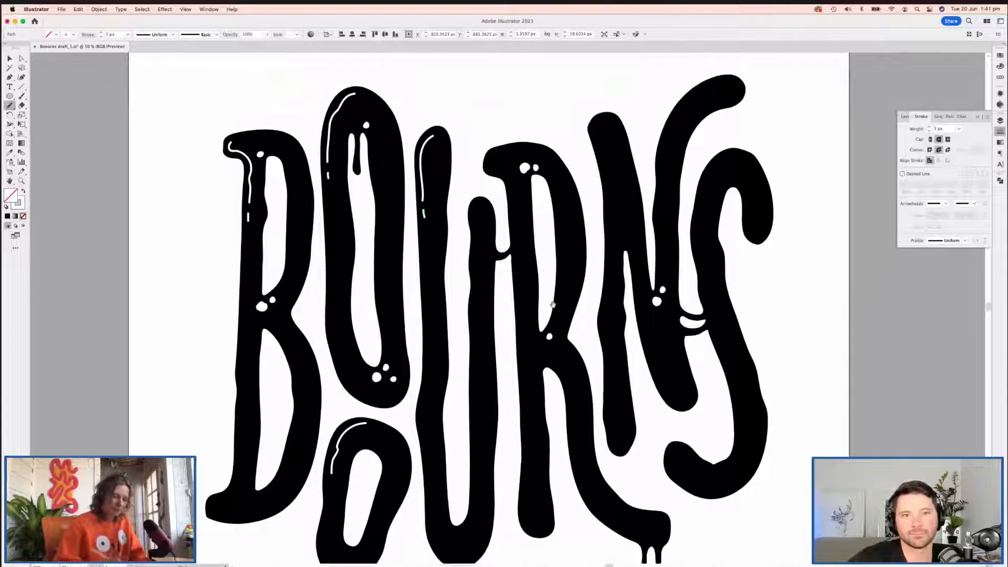
left_click_drag(479, 204, 475, 268)
scroll(553, 260, "up", 2)
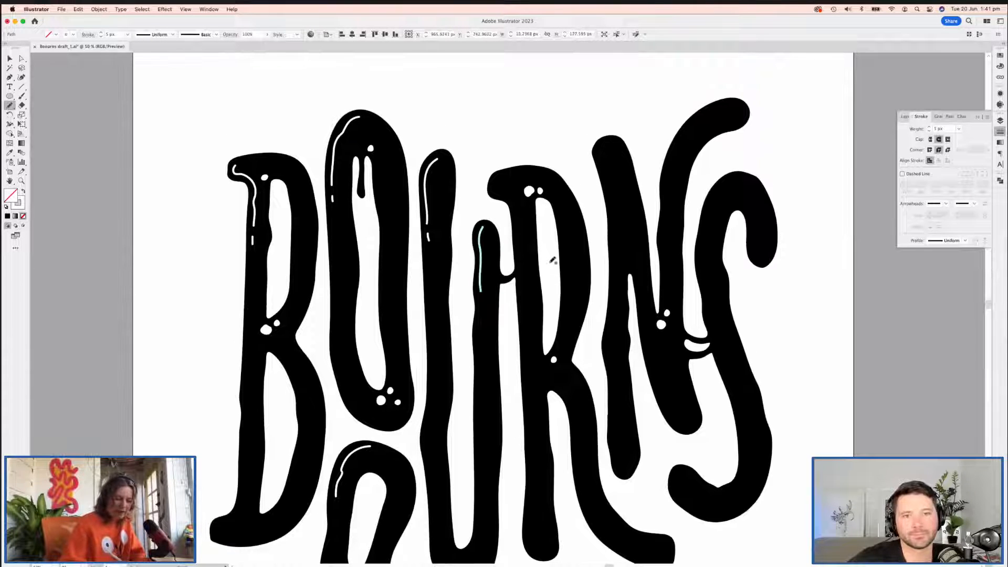
Step: Draw a white highlight around the R's upper-left hook and down its stem, ending with a short separate dash
mouse_move(508, 173)
left_mouse_down()
mouse_move(497, 187)
mouse_move(519, 226)
left_mouse_up()
left_click_drag(504, 175, 500, 195)
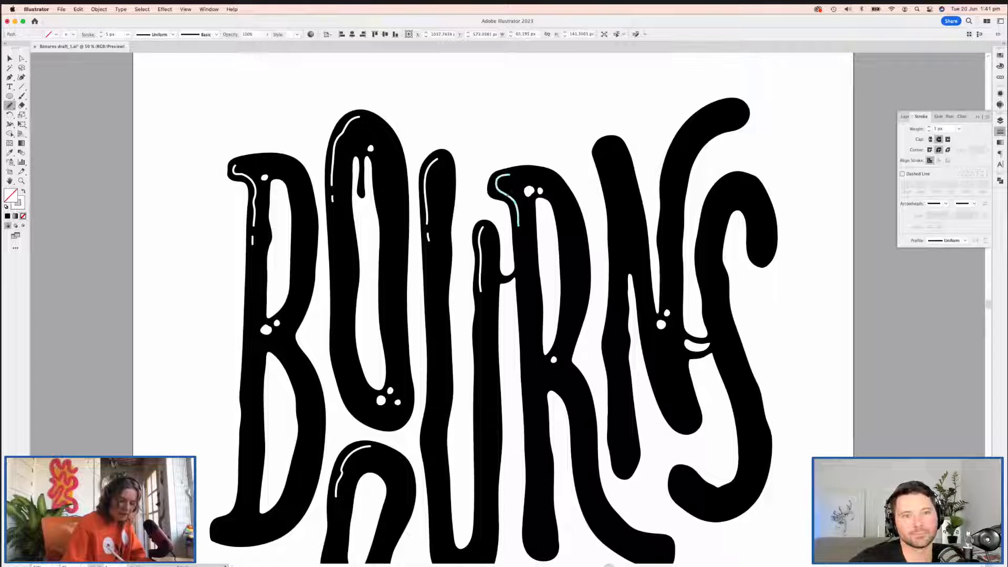
left_click_drag(519, 232, 520, 242)
Step: Draw a white highlight line down the N's left stem from its rounded top, with a short separate dash below it
left_click_drag(615, 320, 620, 336)
mouse_move(663, 294)
left_mouse_down()
mouse_move(586, 273)
mouse_move(583, 294)
left_mouse_up()
left_click_drag(533, 160, 542, 237)
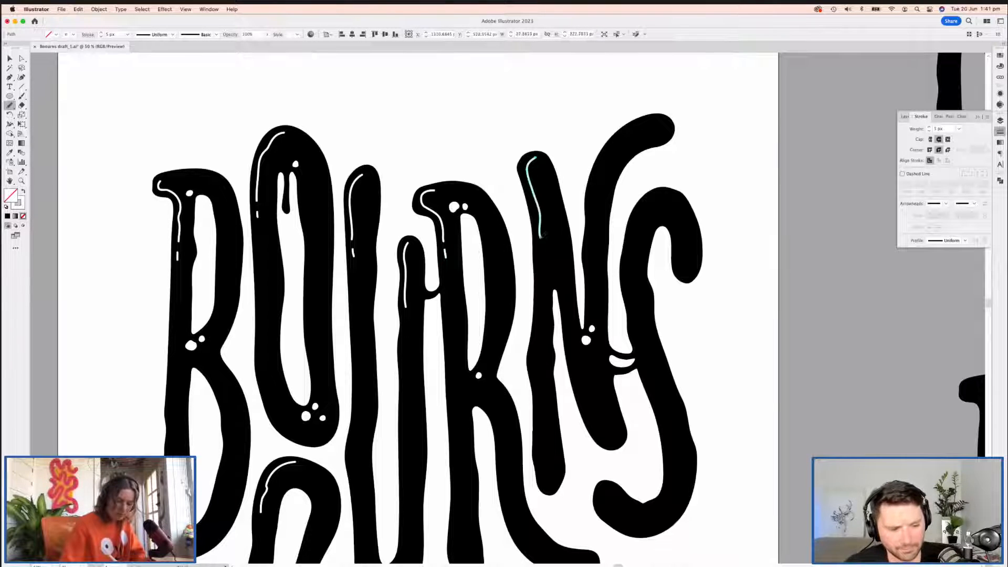
mouse_move(534, 197)
left_mouse_down()
mouse_move(543, 243)
mouse_move(496, 310)
left_mouse_up()
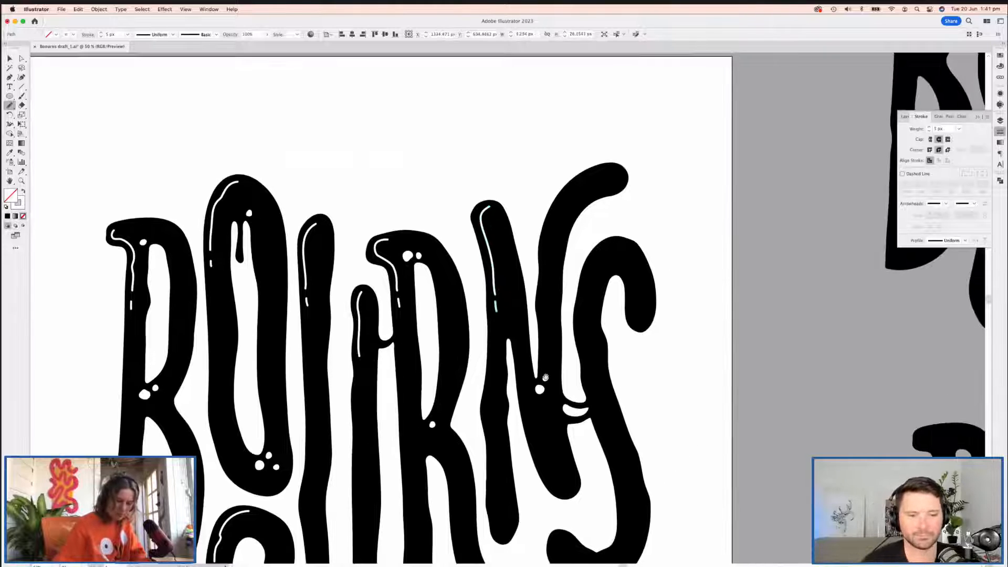
Step: Draw white highlight lines along the N's curved right arm and the S's upper-left curve, each ending with a short dash
mouse_move(598, 171)
left_mouse_down()
mouse_move(557, 209)
mouse_move(547, 234)
left_mouse_up()
mouse_move(593, 459)
left_mouse_down()
mouse_move(581, 358)
mouse_move(609, 288)
mouse_move(632, 360)
mouse_move(562, 360)
mouse_move(521, 383)
left_mouse_up()
mouse_move(562, 172)
left_mouse_down()
mouse_move(529, 197)
mouse_move(521, 251)
left_mouse_up()
scroll(519, 257, "down", 1)
mouse_move(369, 400)
left_mouse_down()
mouse_move(463, 380)
mouse_move(489, 256)
mouse_move(603, 247)
left_mouse_up()
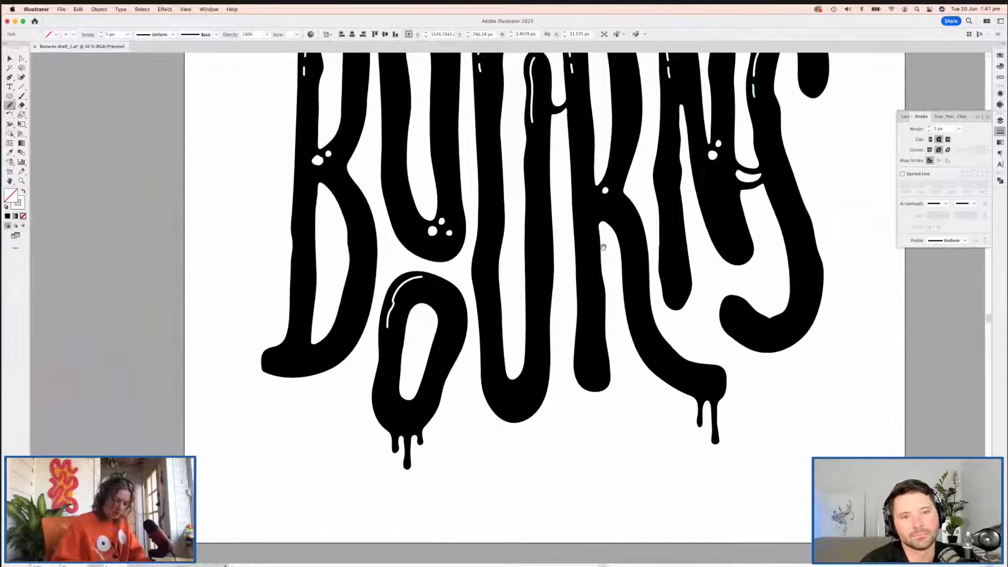
scroll(664, 240, "up", 5)
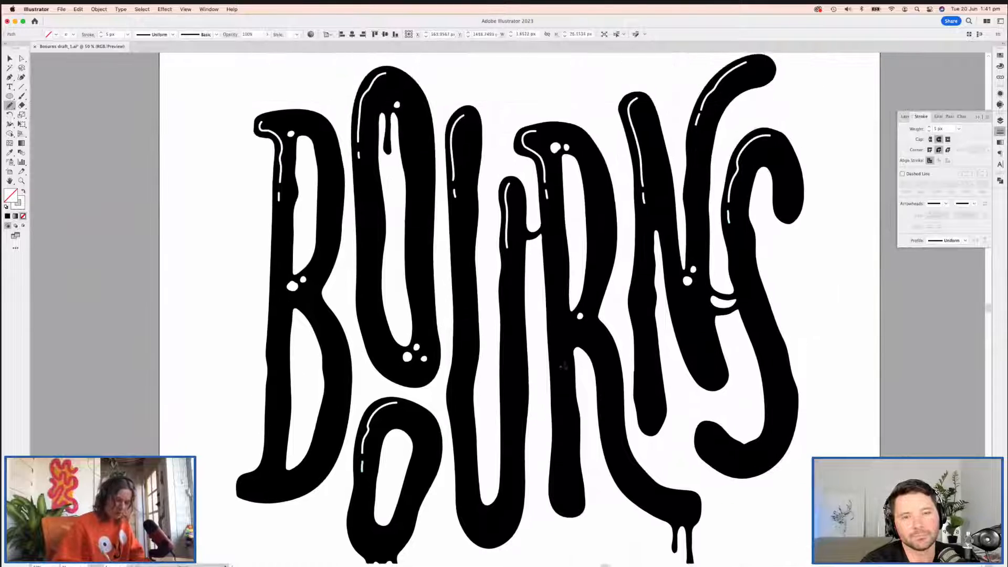
Step: Lock the dots, drips and type layers, leaving the highlight layer editable
key("super+minus")
left_click_drag(617, 292, 375, 377)
key("v")
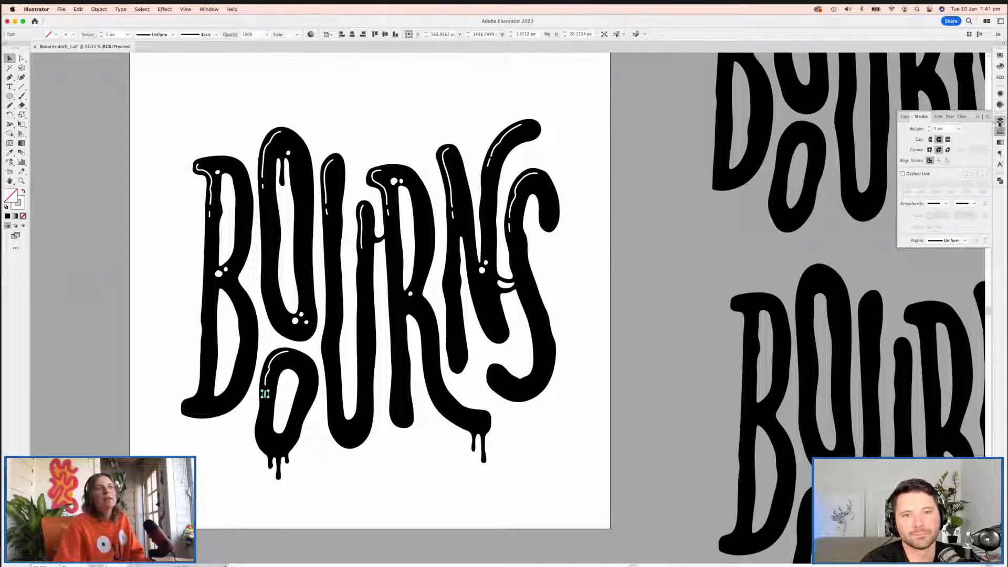
left_click(1000, 120)
left_click_drag(911, 161, 912, 176)
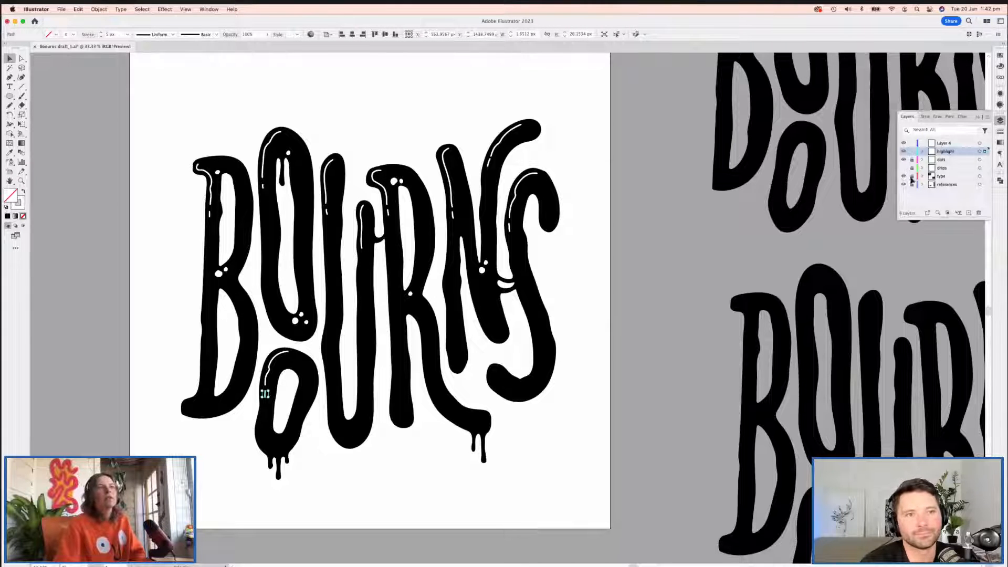
Step: Select all highlight lines, increase their stroke weight in single increments and deselect them
key("super+a")
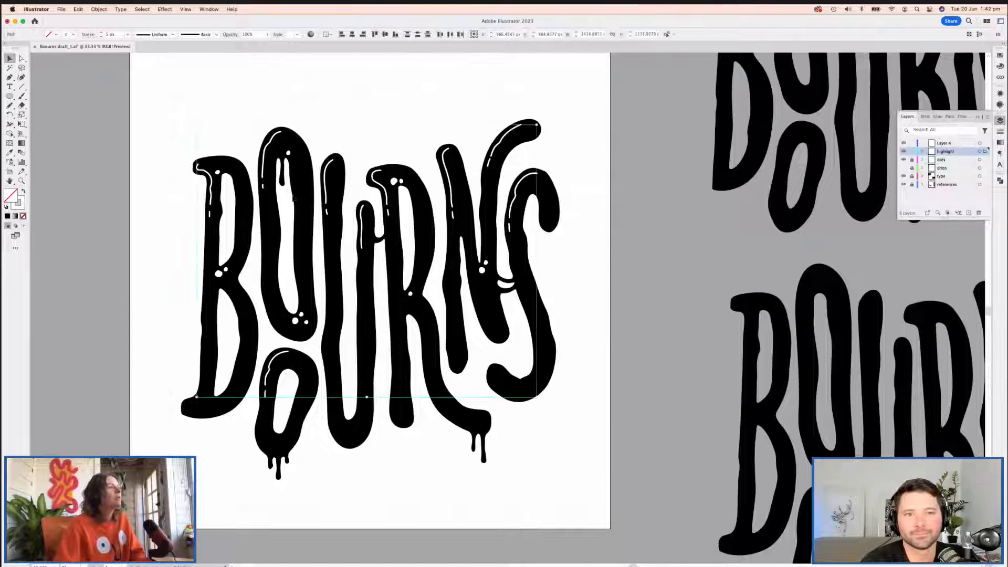
left_click(102, 33)
left_click(101, 33)
left_click(101, 33)
left_click(160, 124)
left_click_drag(182, 185, 156, 180)
left_click_drag(172, 263, 188, 279)
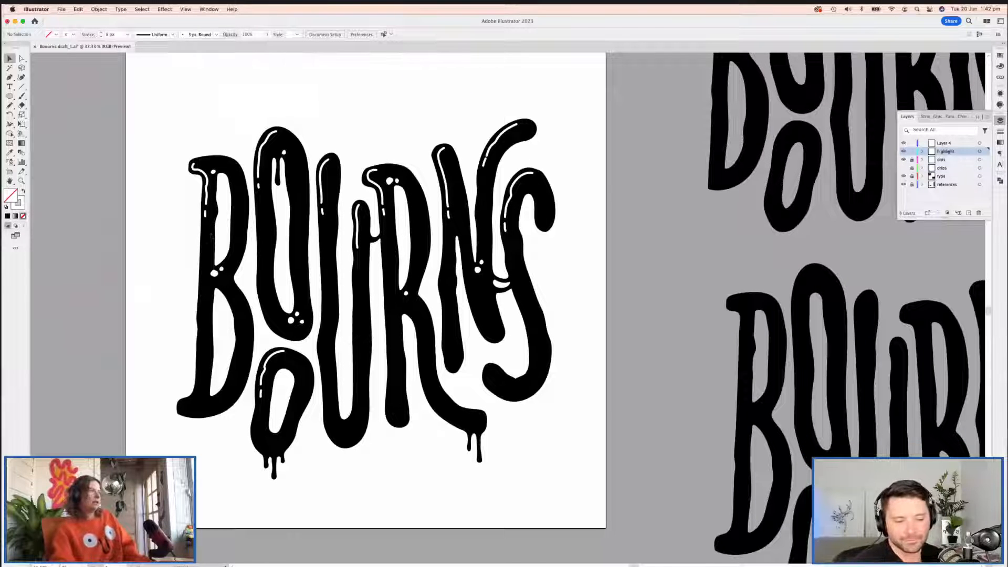
Step: Examine the whole highlighted wordmark beside the reference images and the earlier lettering versions
key("super+minus")
scroll(187, 208, "right", 5)
scroll(187, 207, "down", 1)
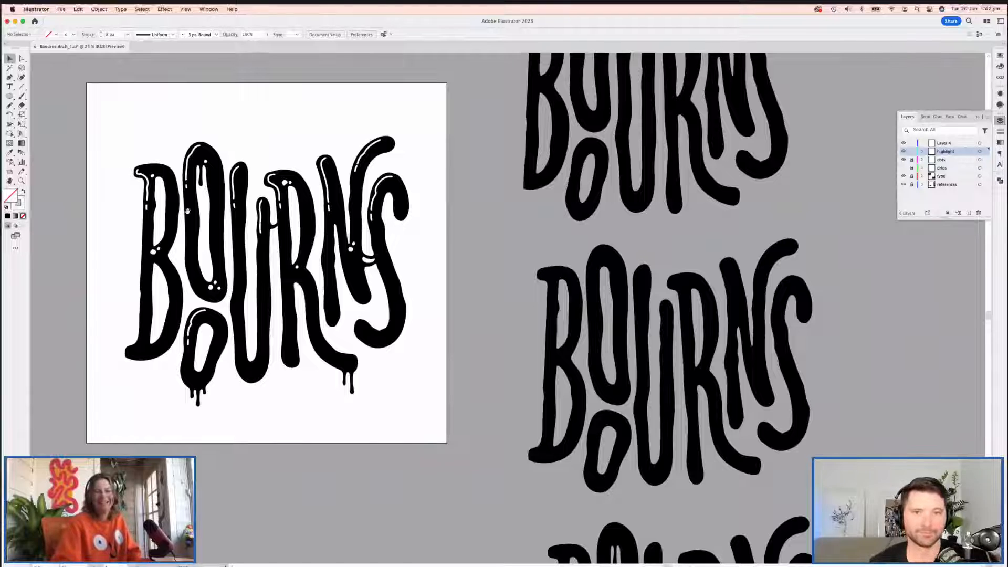
key("super+minus")
scroll(211, 198, "right", 5)
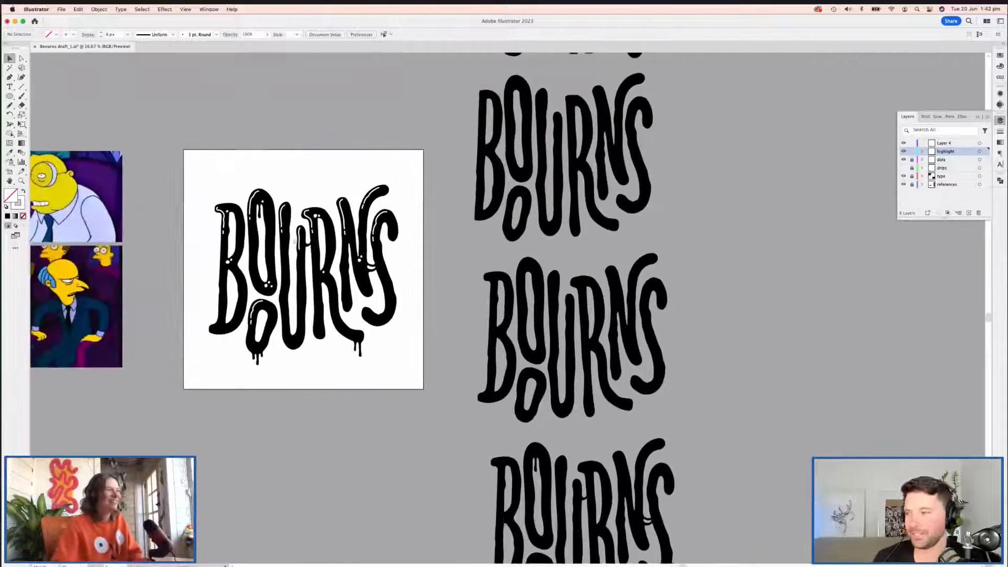
scroll(279, 248, "left", 2)
scroll(278, 248, "left", 3)
scroll(278, 248, "up", 1)
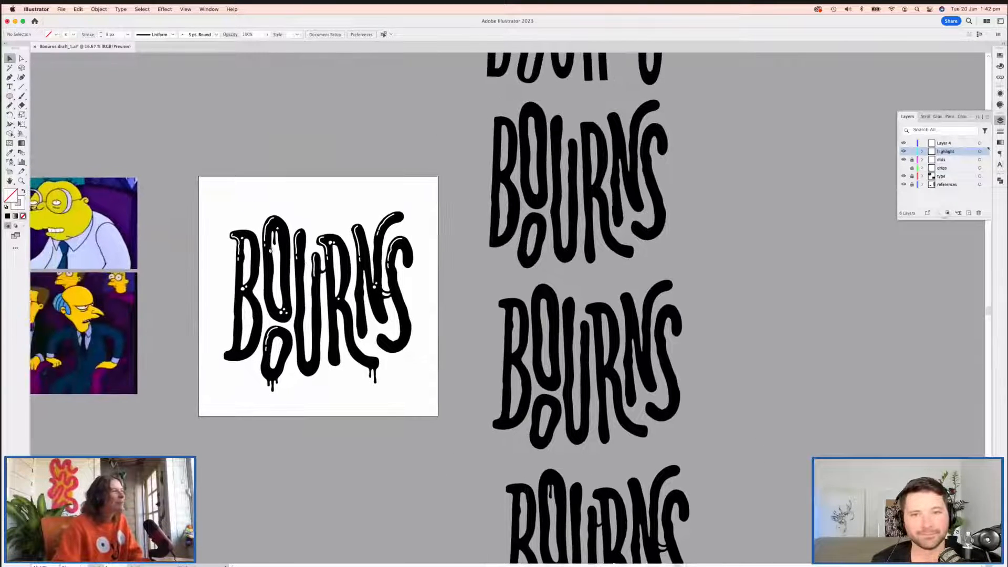
Step: Select all highlight lines on the artboard and expand their fill and stroke into editable shapes
key("super+plus")
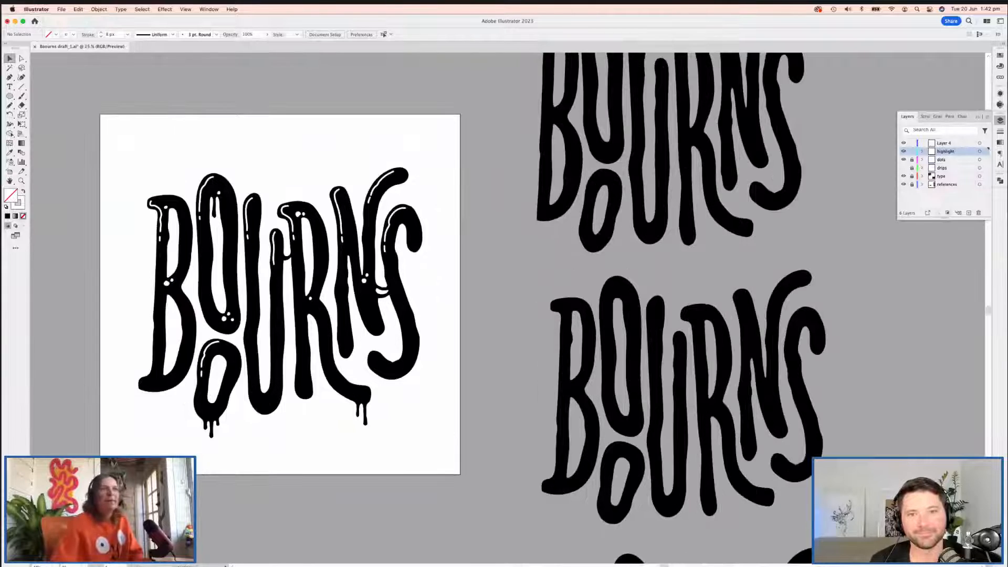
scroll(349, 258, "left", 2)
left_click_drag(206, 152, 487, 450)
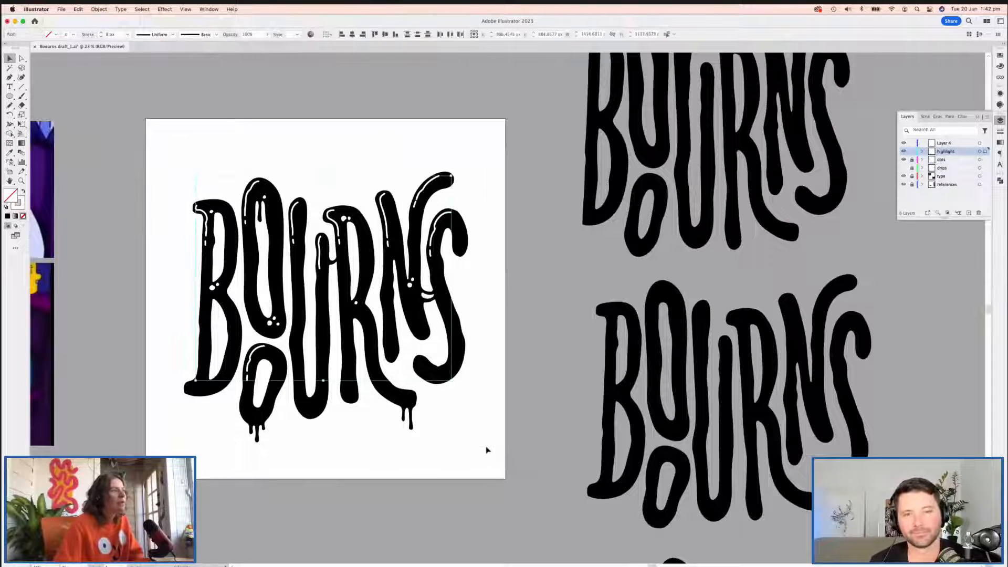
left_click(99, 9)
left_click(105, 117)
key("Return")
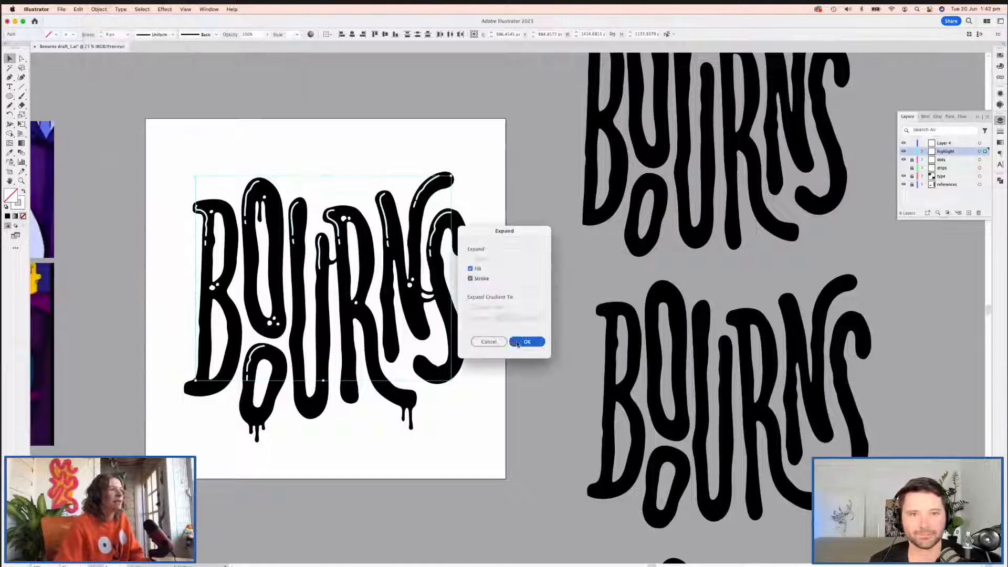
left_click(504, 324)
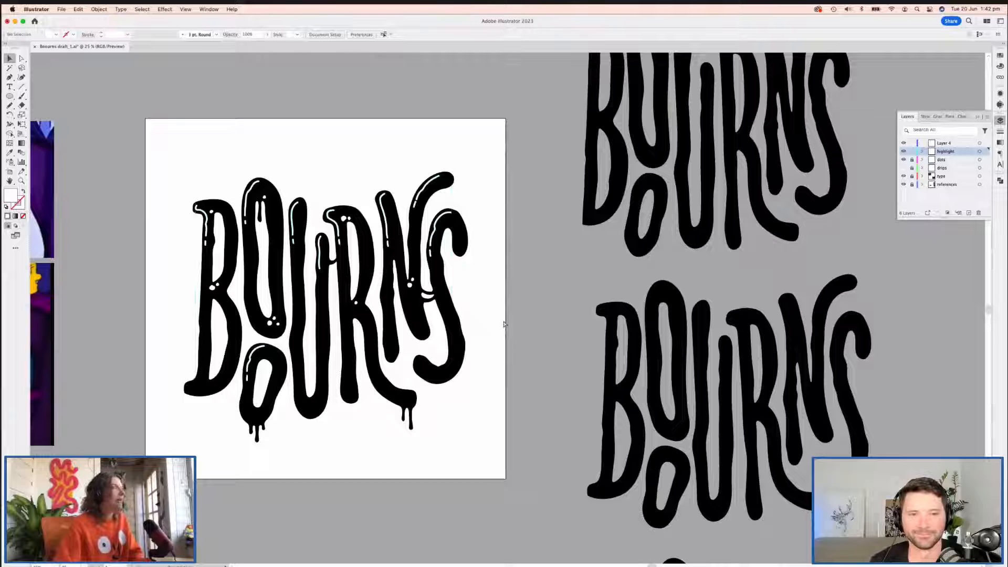
Step: Unlock all layers beneath the highlight layer
scroll(371, 346, "right", 3)
scroll(371, 346, "down", 2)
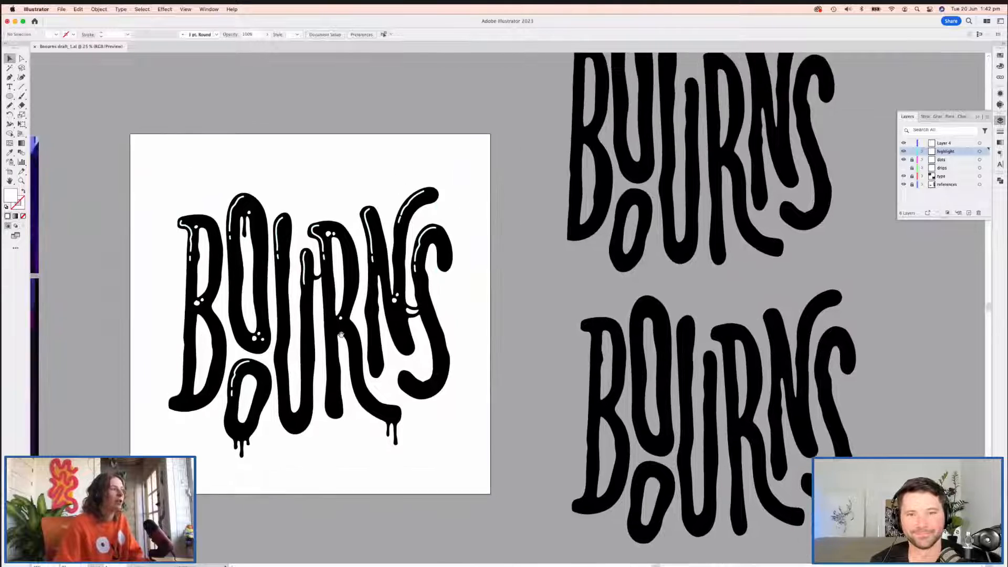
key("super+minus")
scroll(592, 129, "right", 3)
scroll(592, 129, "down", 2)
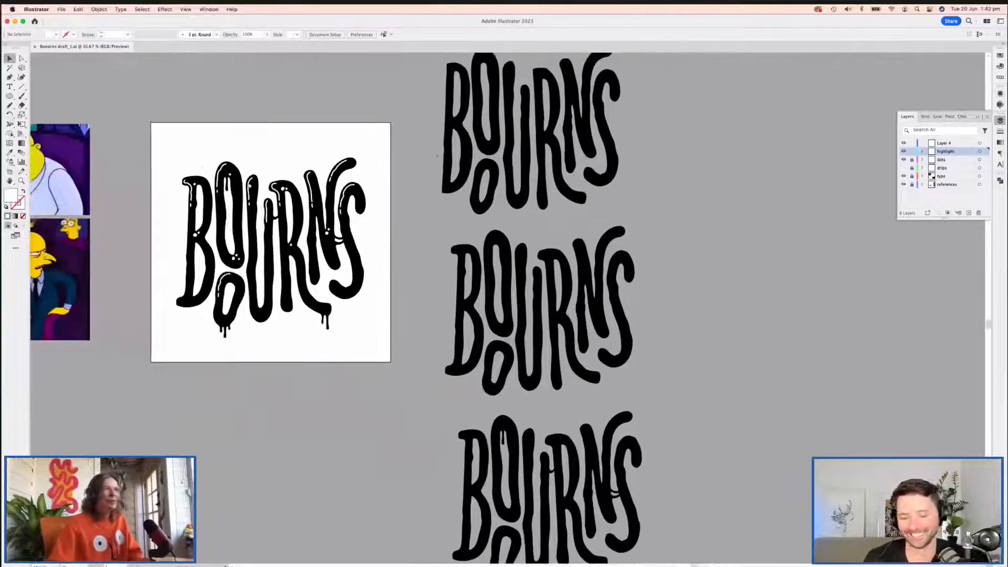
left_click_drag(912, 160, 910, 177)
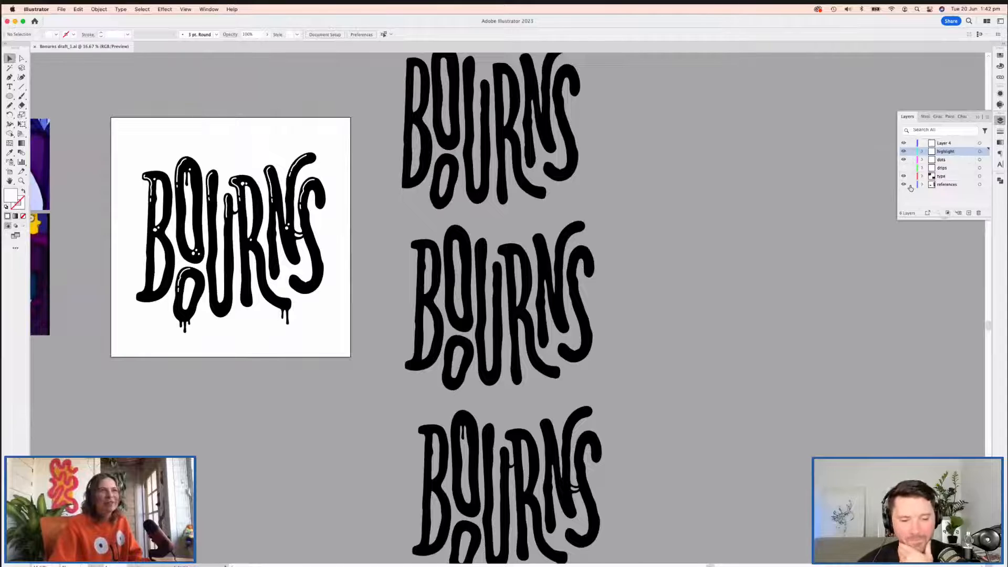
Step: Duplicate the complete wordmark from the artboard to a spot below the last version in the column of earlier drafts
key("super+minus")
scroll(448, 176, "right", 3)
scroll(448, 177, "down", 2)
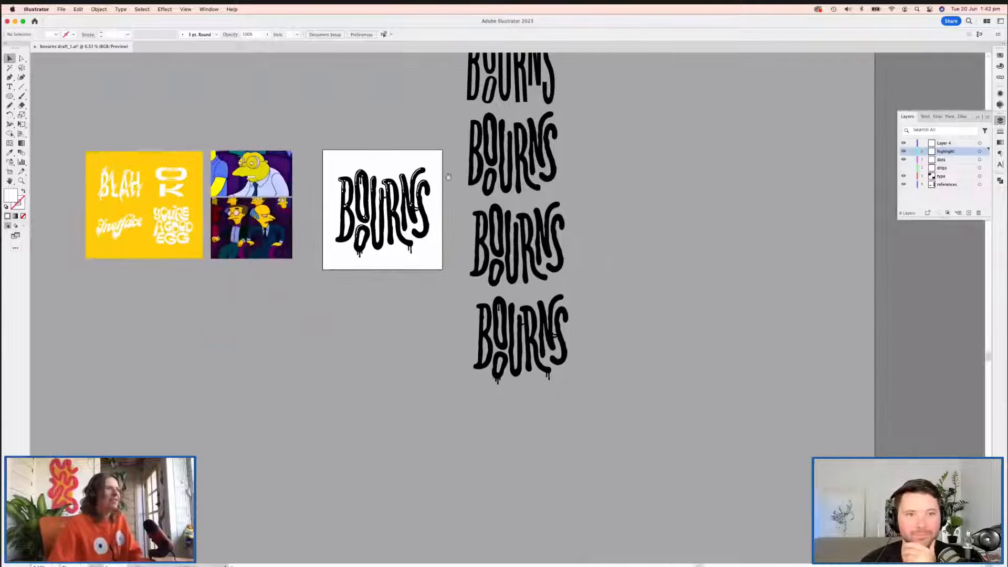
left_click_drag(444, 289, 445, 289)
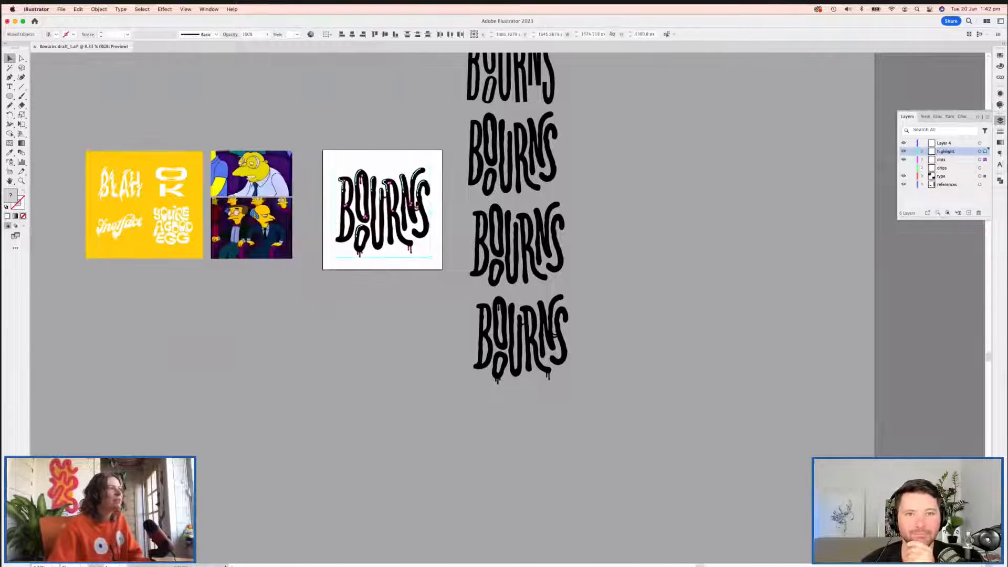
left_click_drag(421, 202, 564, 422, "alt")
Step: Deselect the artwork and lock the dots, drips, type and references layers again
scroll(391, 246, "up", 4)
scroll(391, 246, "left", 2)
left_click(417, 261)
left_click_drag(914, 164, 912, 182)
Step: Reshape the B's expanded highlight with the Pencil tool, giving its stem part an uneven thickness and a tapered lower end
scroll(395, 292, "up", 6)
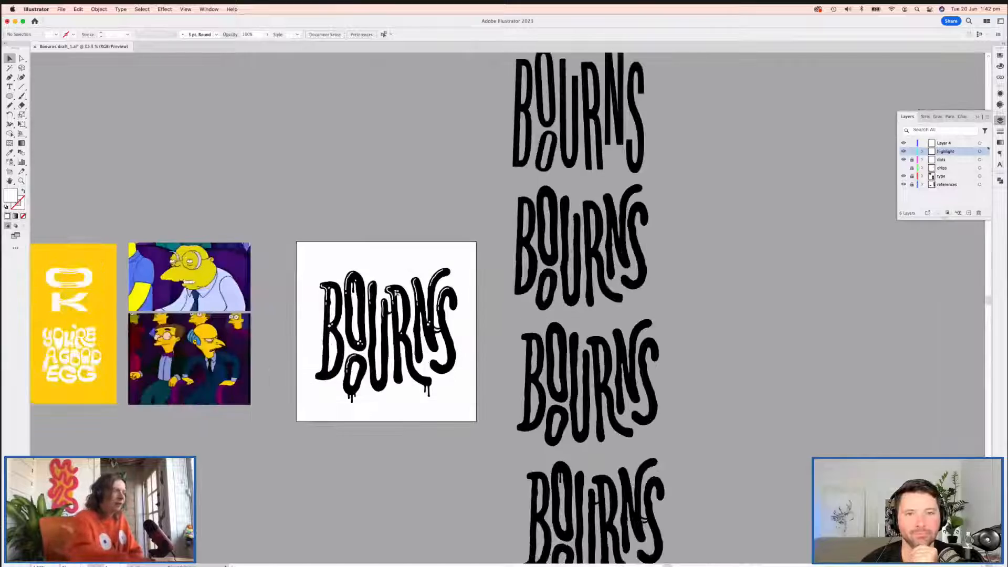
scroll(471, 295, "up", 3)
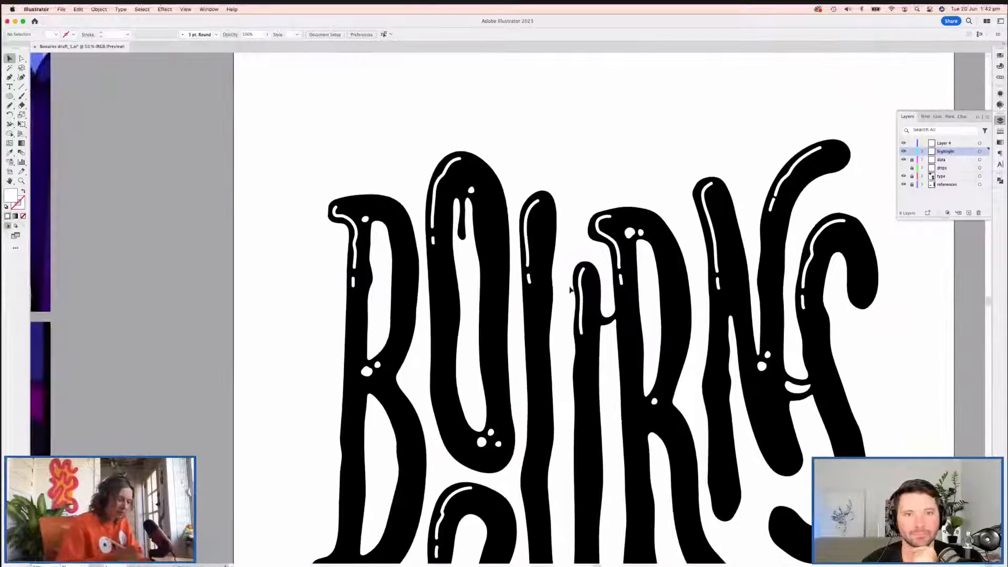
left_click(353, 225)
scroll(498, 236, "up", 2)
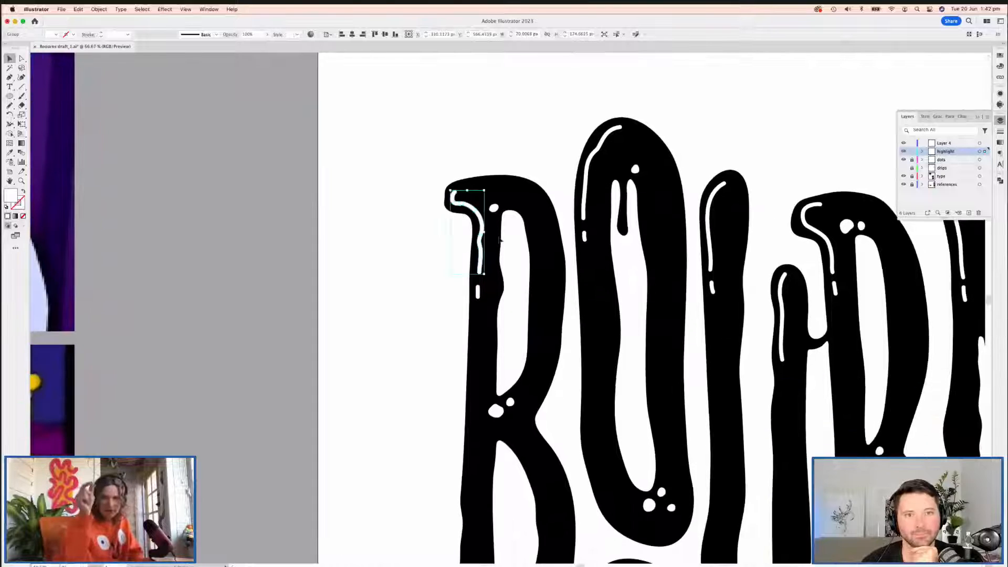
key("n")
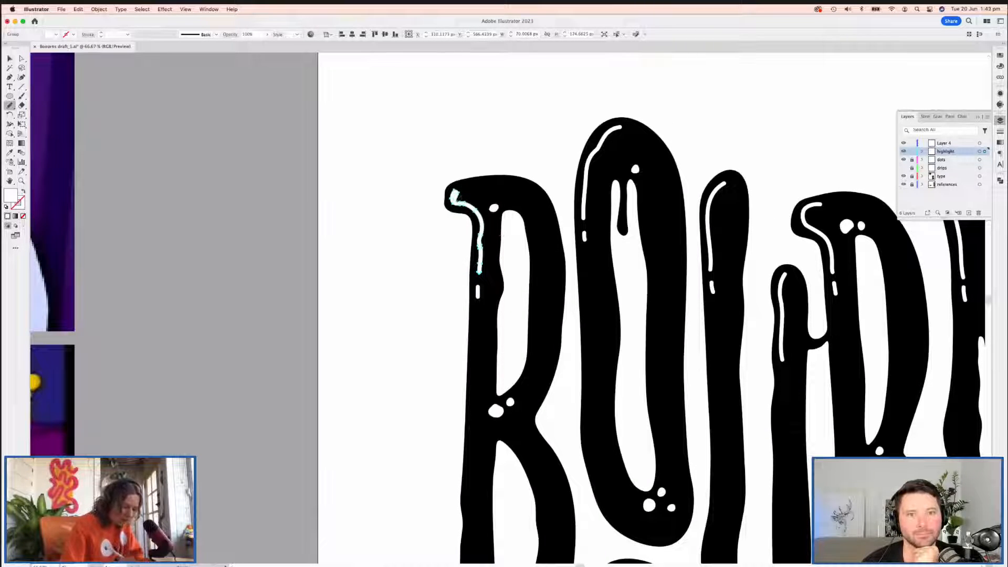
left_click_drag(480, 248, 479, 270)
left_click_drag(476, 208, 483, 234)
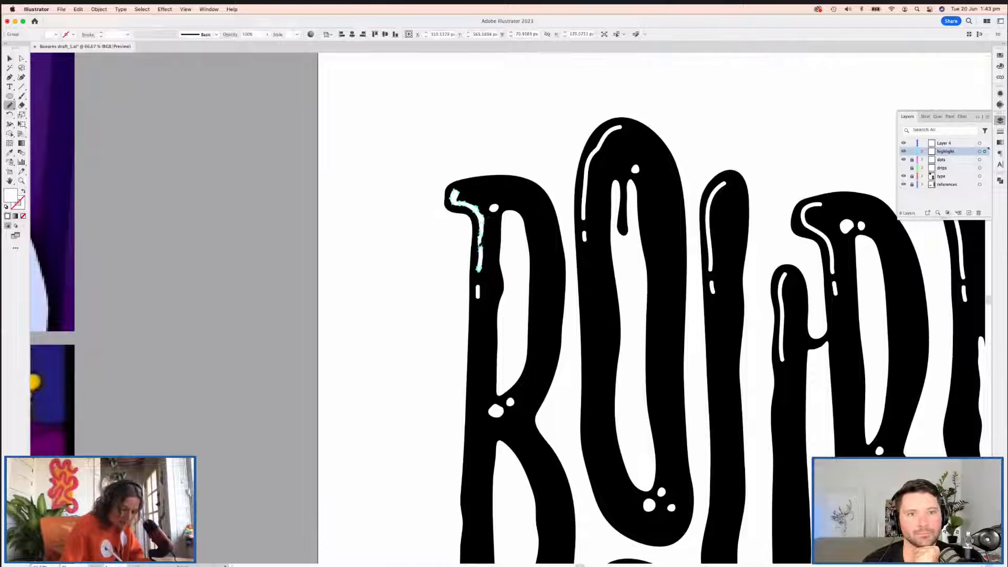
Step: Reshape the short dash below the B's highlight into a small tapered drop and deselect it
left_click(477, 291)
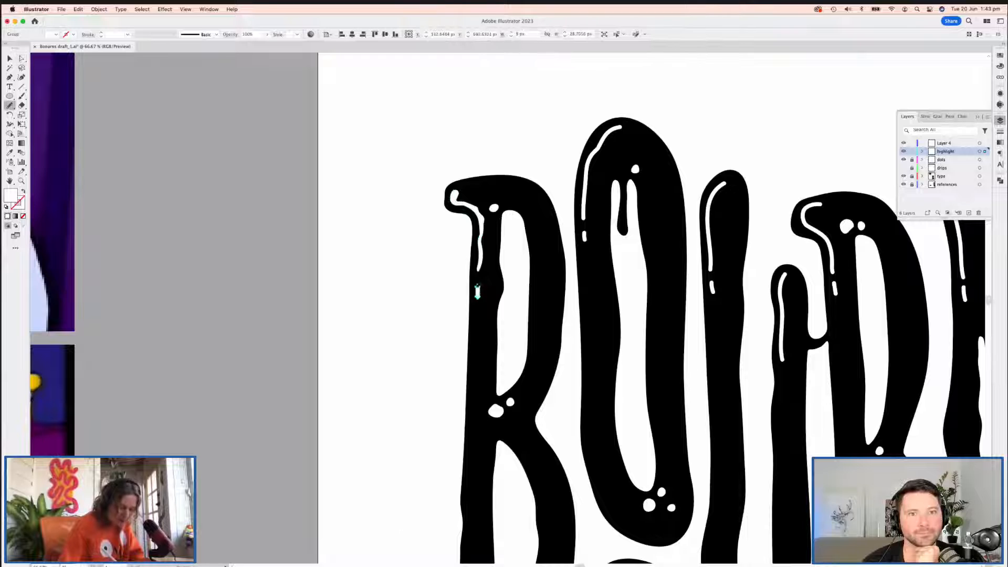
key("a")
scroll(478, 291, "up", 3)
key("super+shift+a")
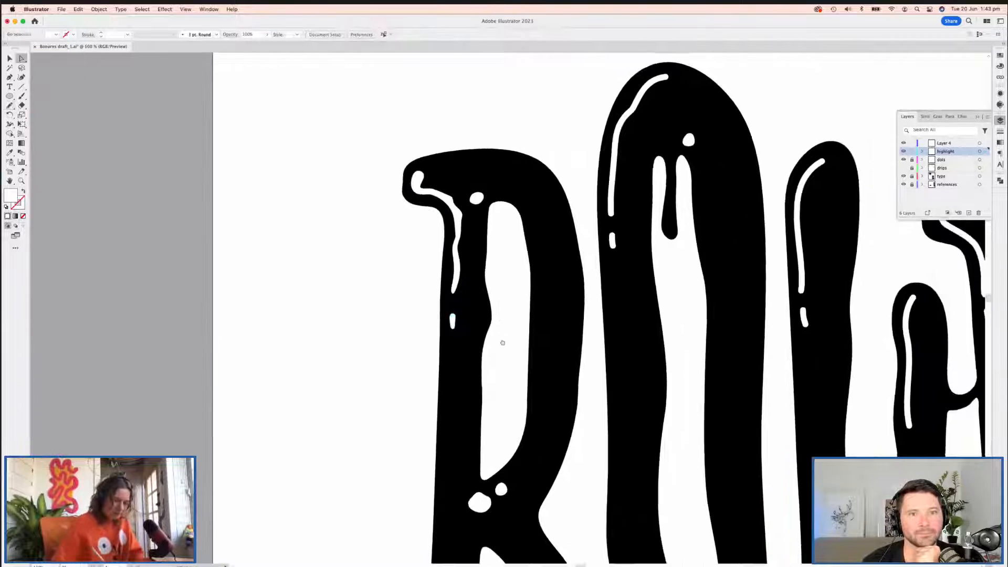
Step: Reshape the upper O's highlight with a thicker top and tapered lower end, and round its dash into a dot
left_click_drag(522, 377, 448, 416)
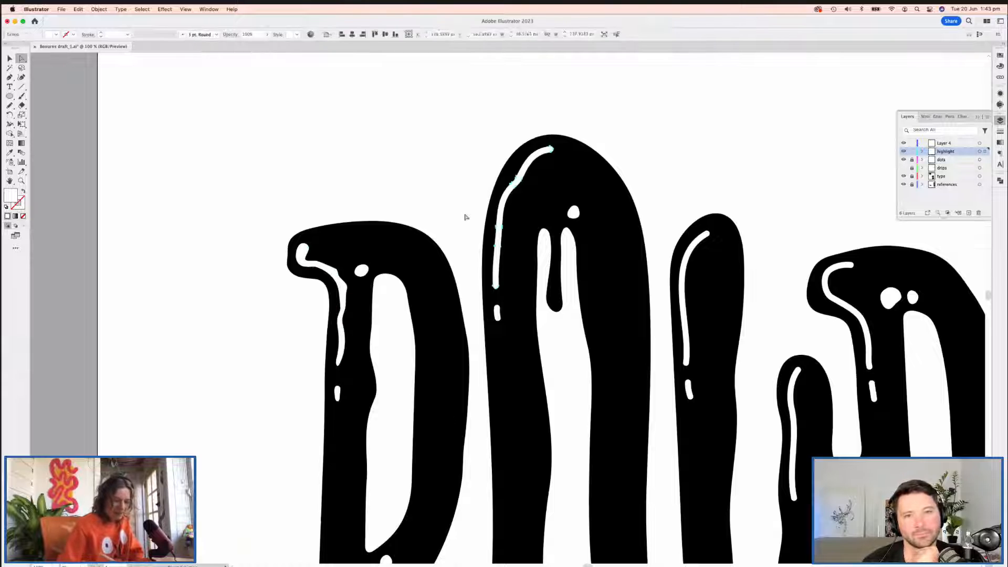
key("super+z")
key("n")
mouse_move(552, 151)
left_mouse_down()
mouse_move(529, 173)
mouse_move(548, 153)
mouse_move(520, 168)
left_mouse_up()
left_click_drag(499, 213, 495, 286)
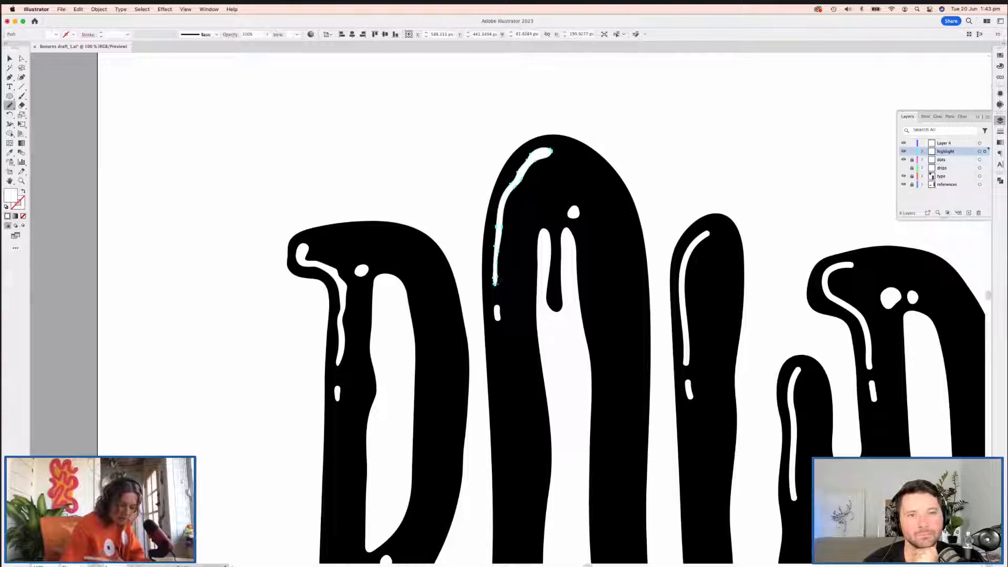
left_click(497, 313, "super")
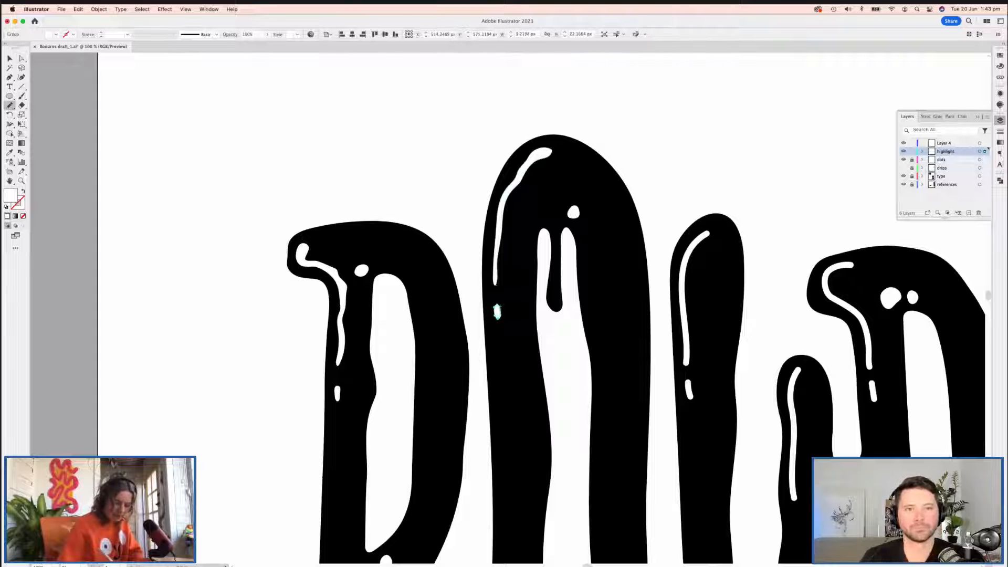
left_click_drag(494, 314, 495, 316)
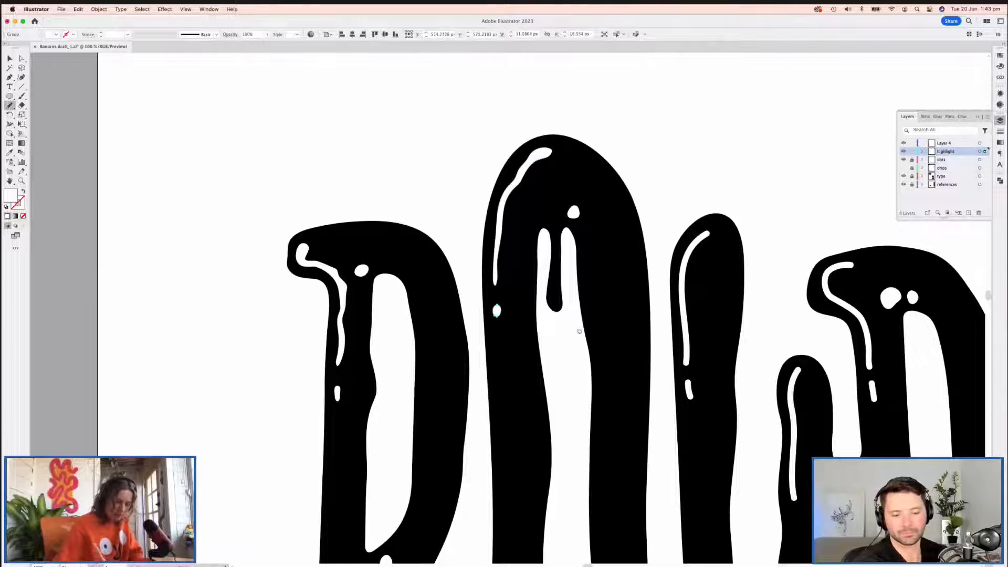
Step: Reshape the highlight on the U's left stem to an uneven, tapering thickness and round its dash into a dot
scroll(579, 330, "right", 5)
left_click(561, 246, "super")
mouse_move(571, 237)
left_mouse_down()
mouse_move(550, 276)
mouse_move(551, 347)
left_mouse_up()
left_click(544, 321)
key("n")
mouse_move(542, 324)
left_mouse_down()
mouse_move(538, 303)
mouse_move(452, 313)
left_mouse_up()
Step: Reshape the highlight on the U's shorter right stem with the Pencil tool, varying its thickness and tapering its lower end
key("a")
left_click_drag(554, 283, 529, 258)
left_click(575, 284)
left_click(507, 262)
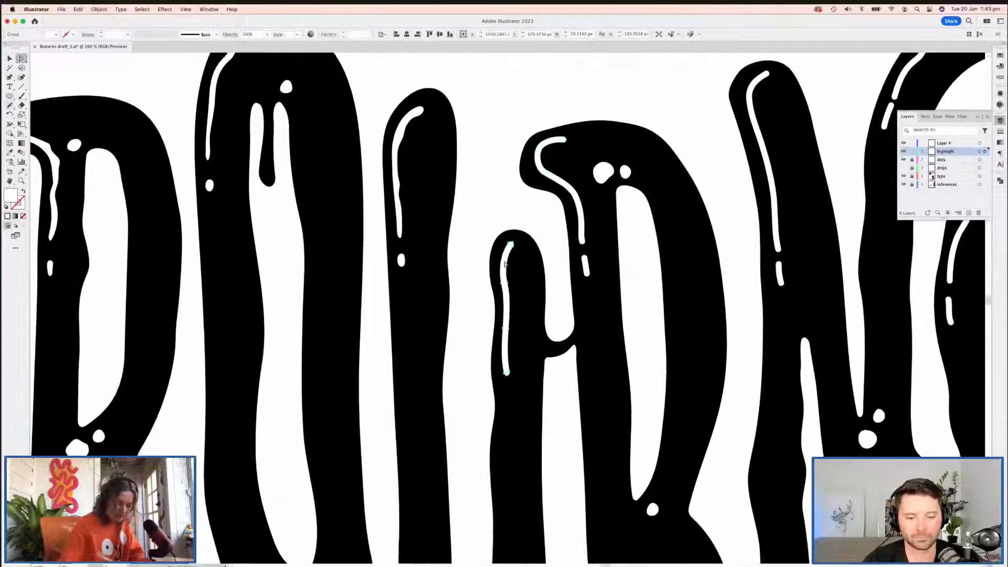
key("n")
left_click_drag(508, 269, 508, 317)
mouse_move(507, 374)
left_mouse_down()
mouse_move(505, 347)
mouse_move(506, 366)
left_mouse_up()
Step: Reshape the R's curved highlight with the Pencil tool, thickening its upper end and varying its thickness along the stem
left_click_drag(550, 327, 483, 369)
key("a")
left_click(497, 229)
key("n")
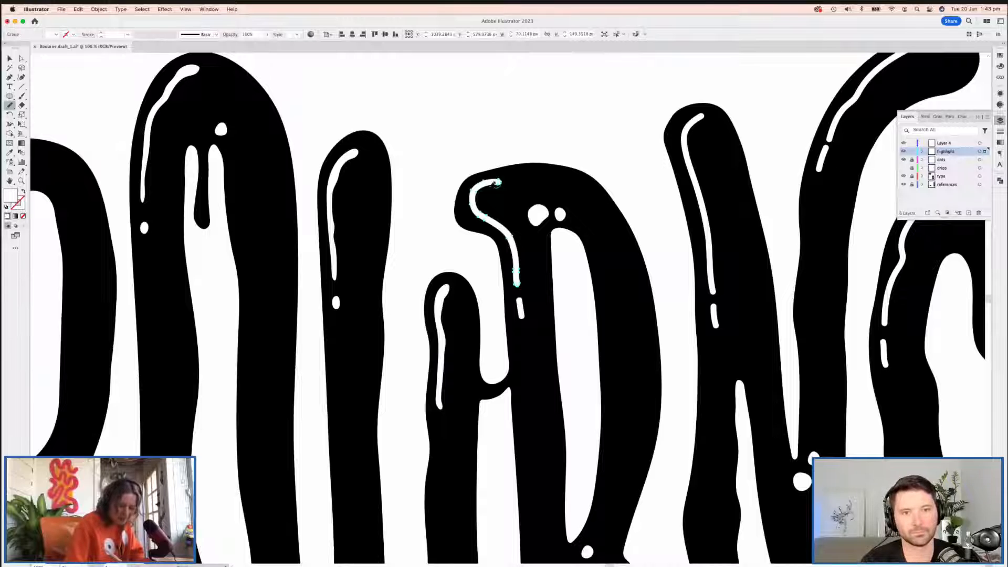
mouse_move(500, 182)
left_mouse_down()
mouse_move(477, 200)
mouse_move(475, 188)
mouse_move(471, 202)
mouse_move(475, 189)
mouse_move(478, 213)
mouse_move(510, 224)
left_mouse_up()
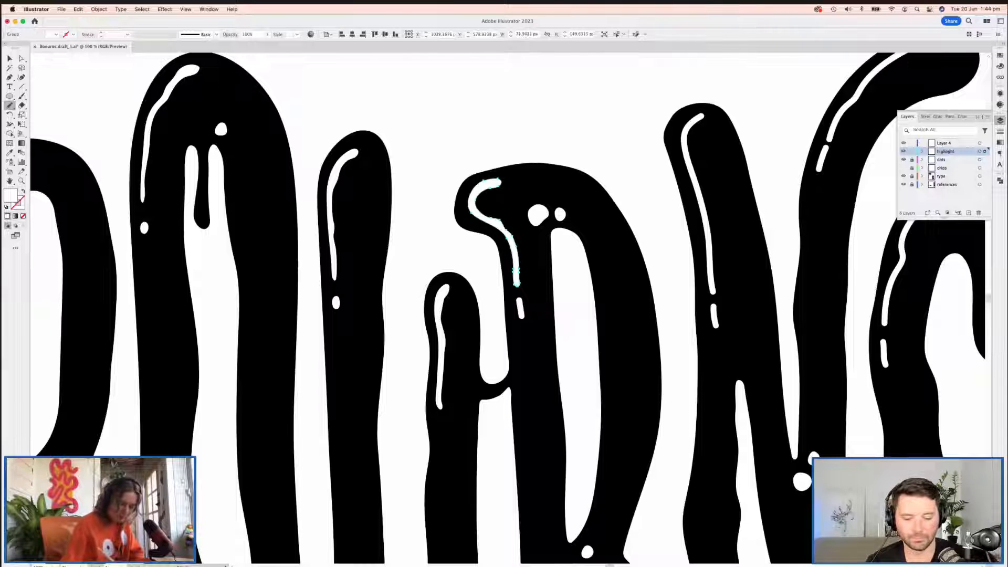
Step: Taper the lower end of the R's highlight and round the dash below it into a dot
scroll(517, 282, "down", 1)
left_click(517, 287, "super")
left_click_drag(518, 279, 517, 291)
left_click_drag(577, 292, 522, 291)
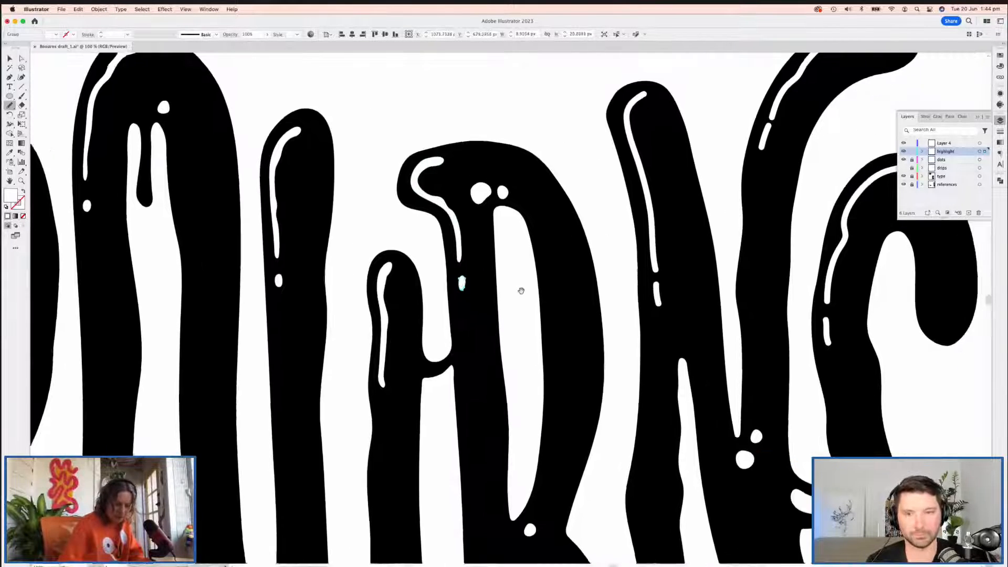
Step: Reshape the highlight on the N's left stem with a thicker top and a thinner, tapered lower end
left_click_drag(566, 337, 574, 225)
left_click_drag(551, 418, 484, 369)
left_click_drag(631, 137, 543, 367)
left_click(489, 221, "super")
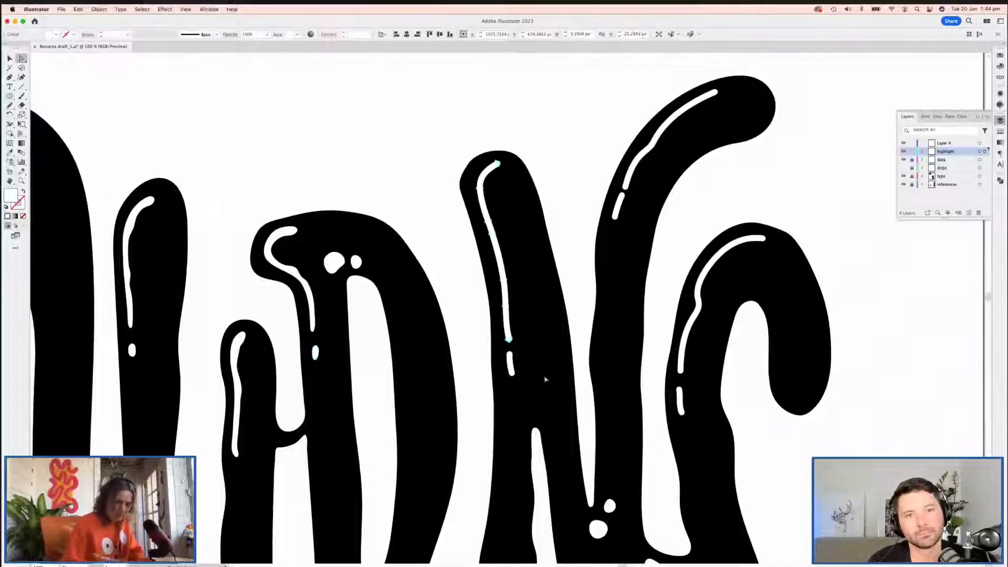
left_click_drag(498, 164, 486, 199)
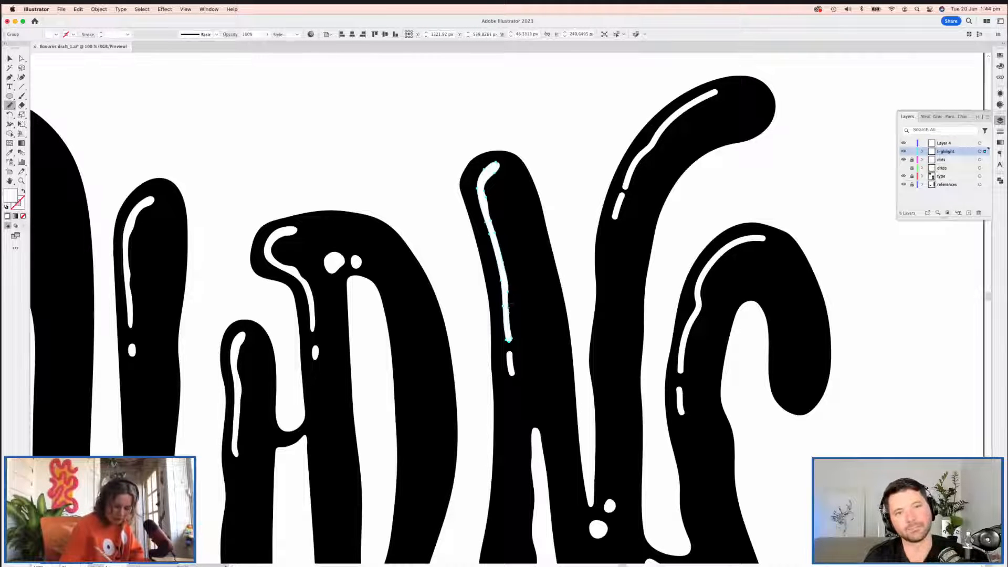
left_click_drag(508, 337, 507, 334)
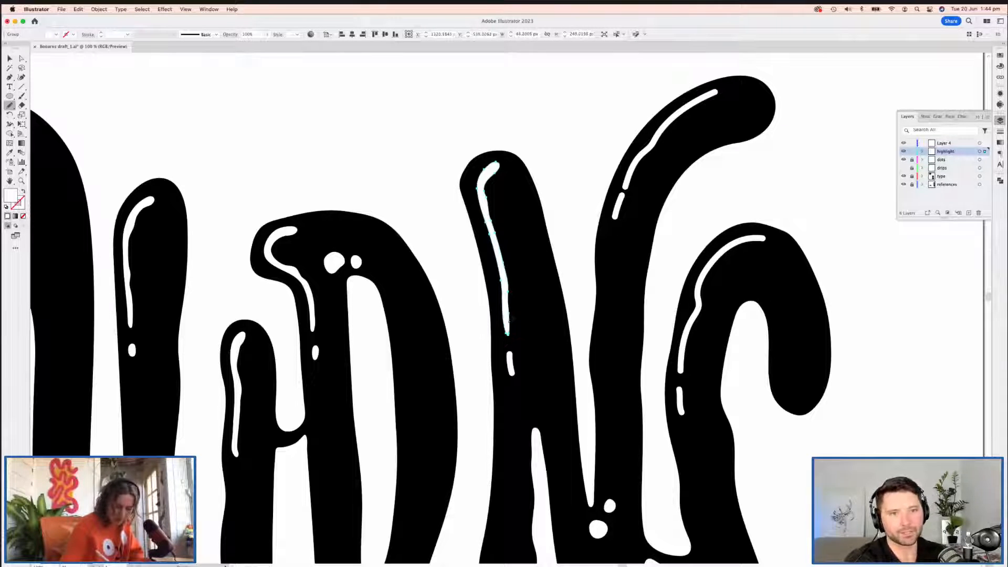
scroll(508, 322, "down", 2)
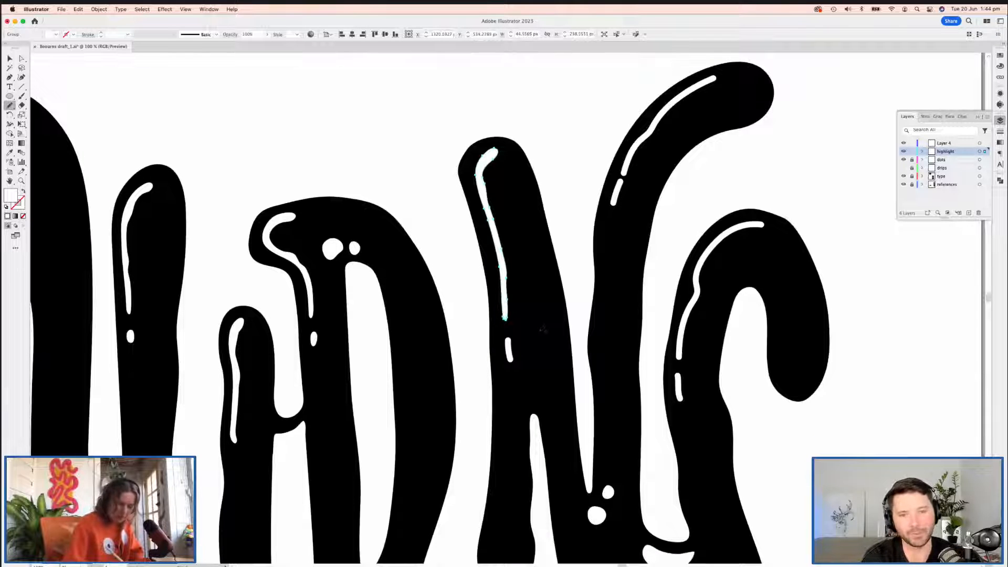
Step: Round the dash below the highlight on the N's left stem into a small dot
mouse_move(557, 365)
left_mouse_down()
mouse_move(547, 319)
mouse_move(565, 318)
left_mouse_up()
key("a")
key("n")
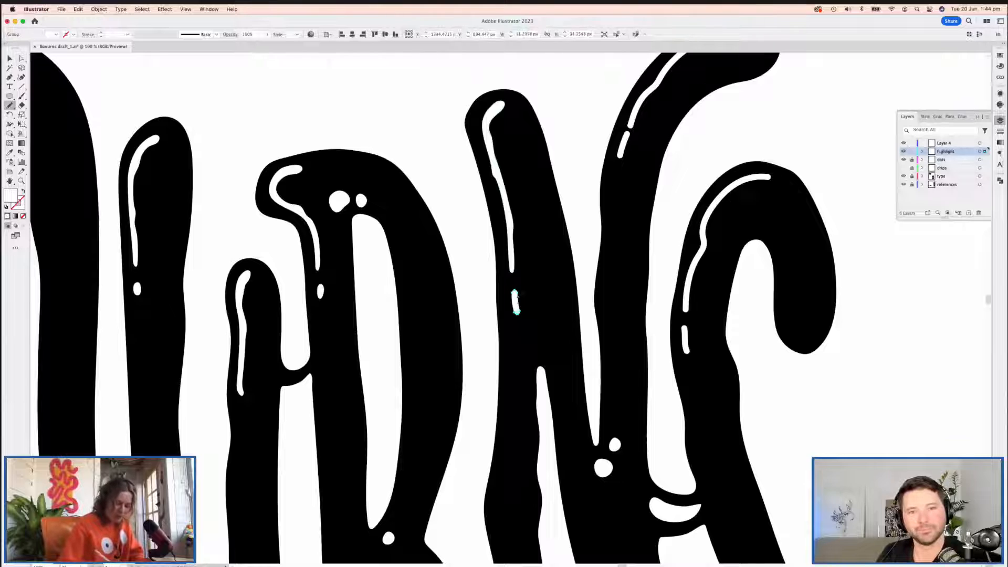
left_click_drag(512, 299, 518, 292)
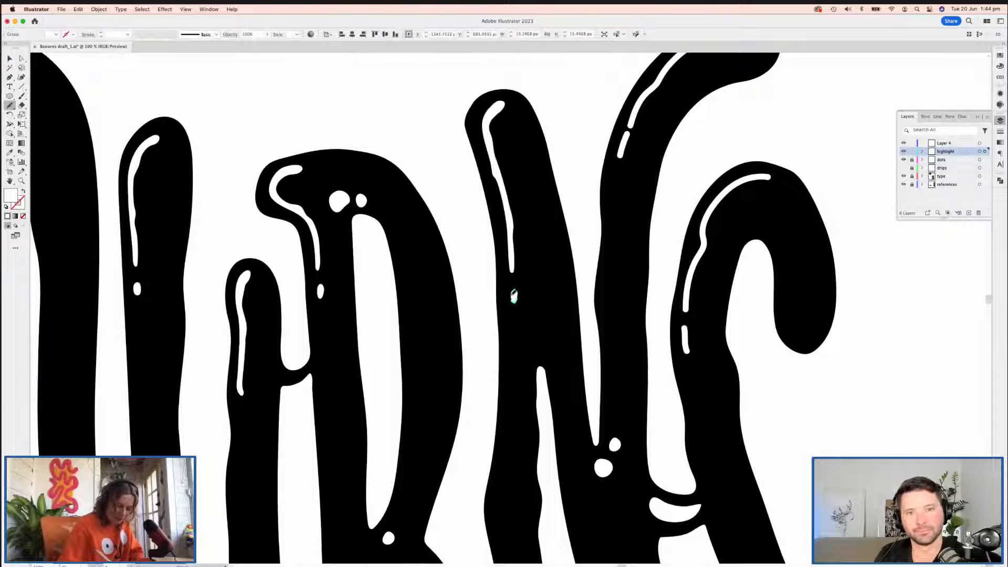
Step: Reshape the long highlight on the N's curved right stem with a thicker upper end and uneven thickness
scroll(513, 296, "up", 5)
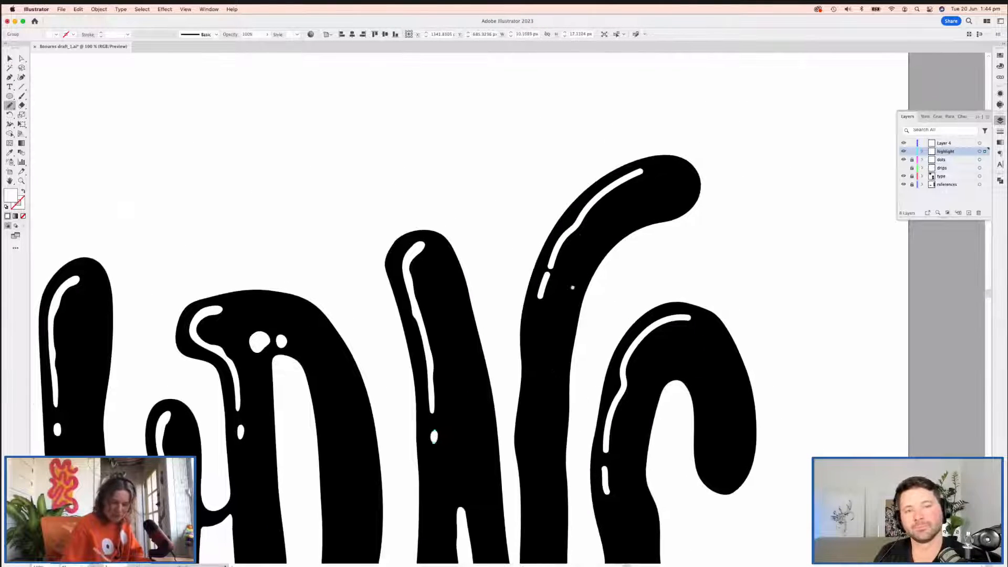
key("a")
left_click(558, 270)
key("n")
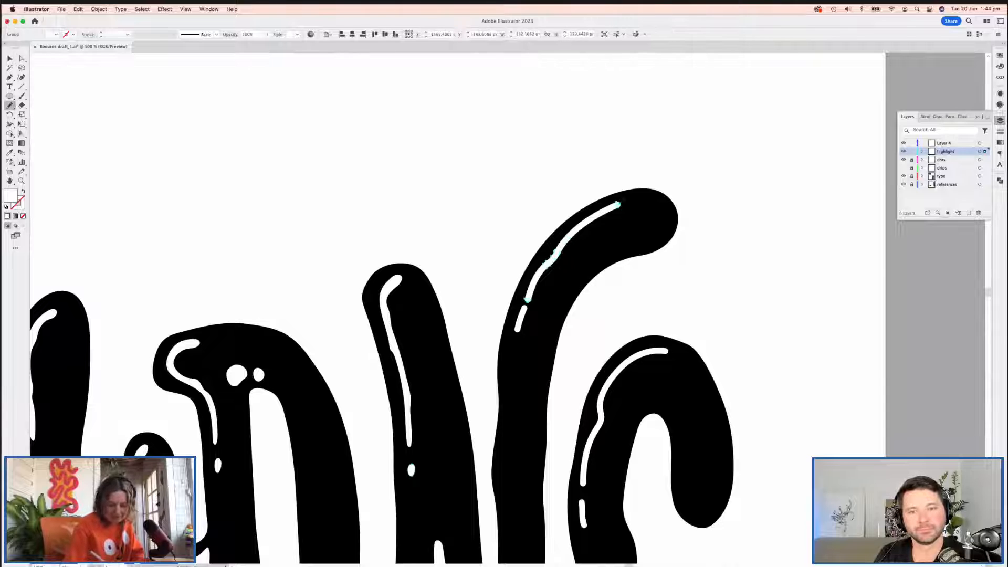
left_click_drag(609, 209, 528, 295)
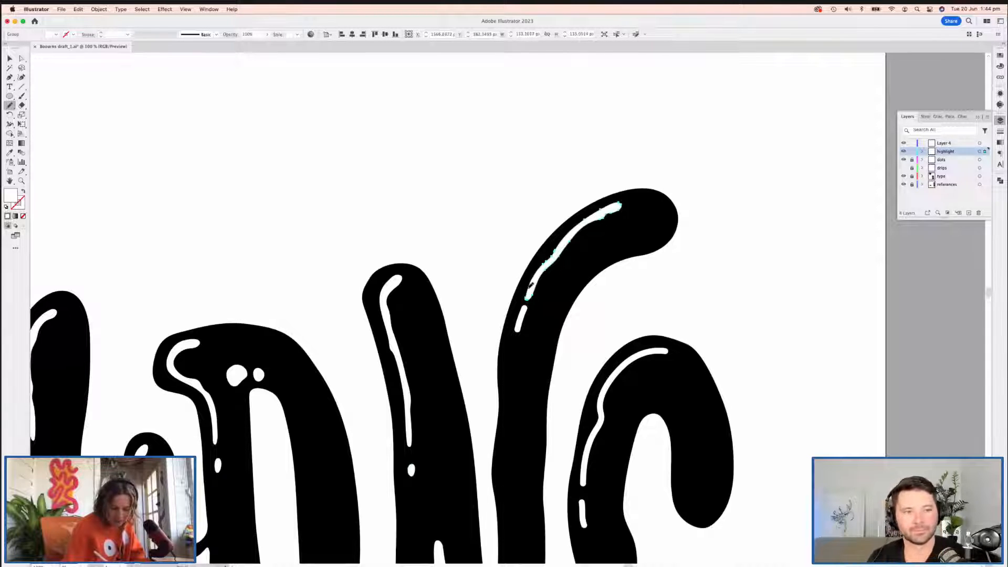
Step: Shorten and round the dash below the highlight on the N's right stem into a small dot
key("a")
key("n")
mouse_move(527, 308)
left_mouse_down()
mouse_move(517, 318)
mouse_move(513, 309)
left_mouse_up()
left_click(530, 267, "super")
left_click_drag(524, 271, 520, 289)
Step: Reshape the S's curved highlight with the Pencil tool, thickening its upper end and making its thickness uneven
left_click_drag(547, 264, 462, 173)
left_click(527, 269, "super")
left_click_drag(574, 253, 547, 260)
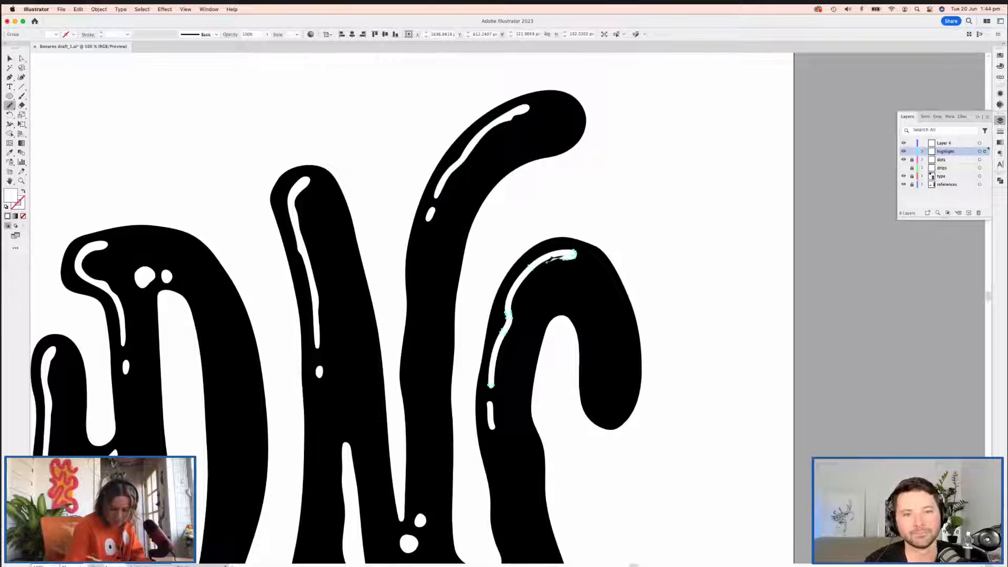
scroll(525, 288, "down", 3)
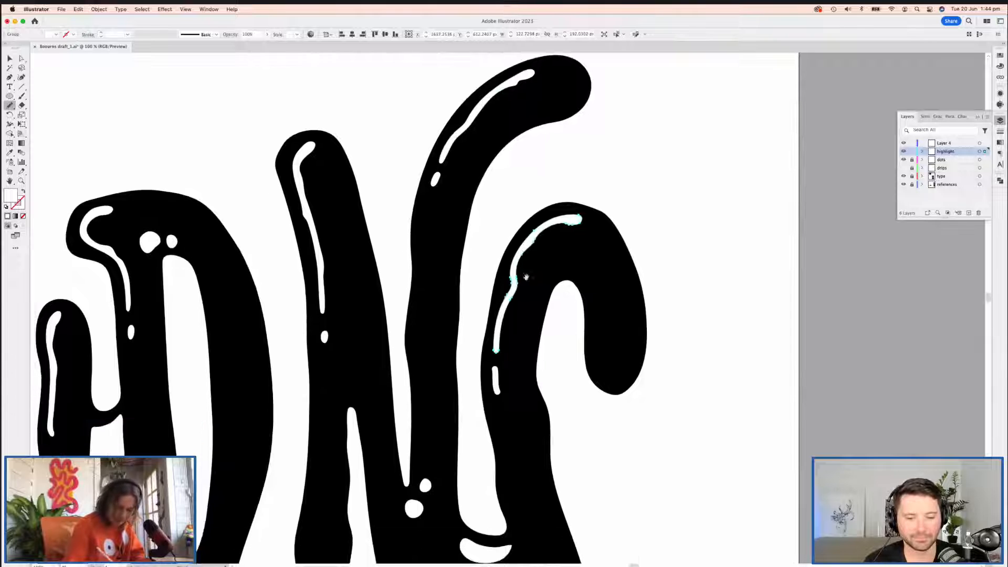
scroll(511, 298, "down", 3)
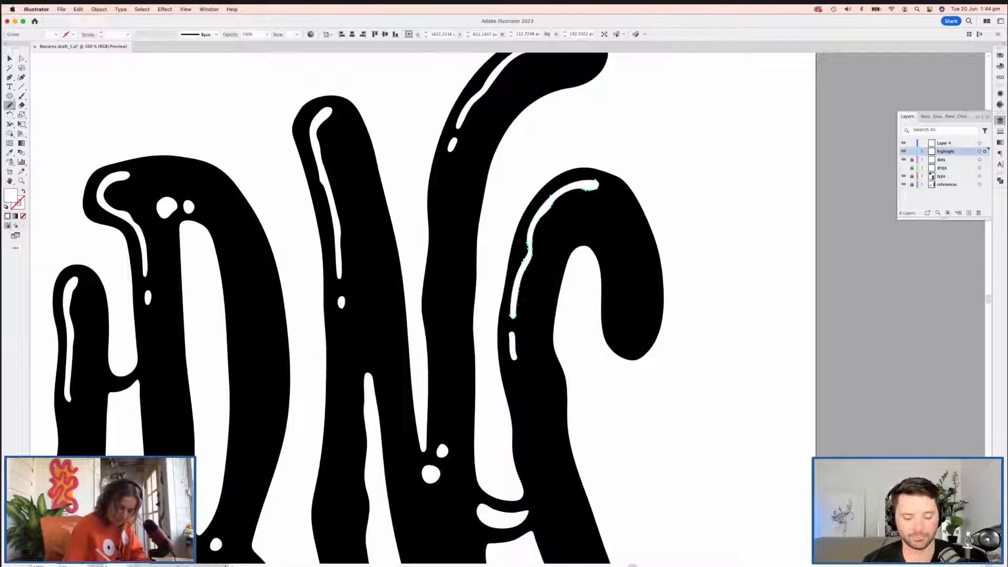
scroll(516, 302, "down", 5)
Step: Round the dash below the S's highlight into a small dot and deselect it
left_click(518, 286, "super")
scroll(577, 300, "down", 10)
scroll(637, 316, "down", 6)
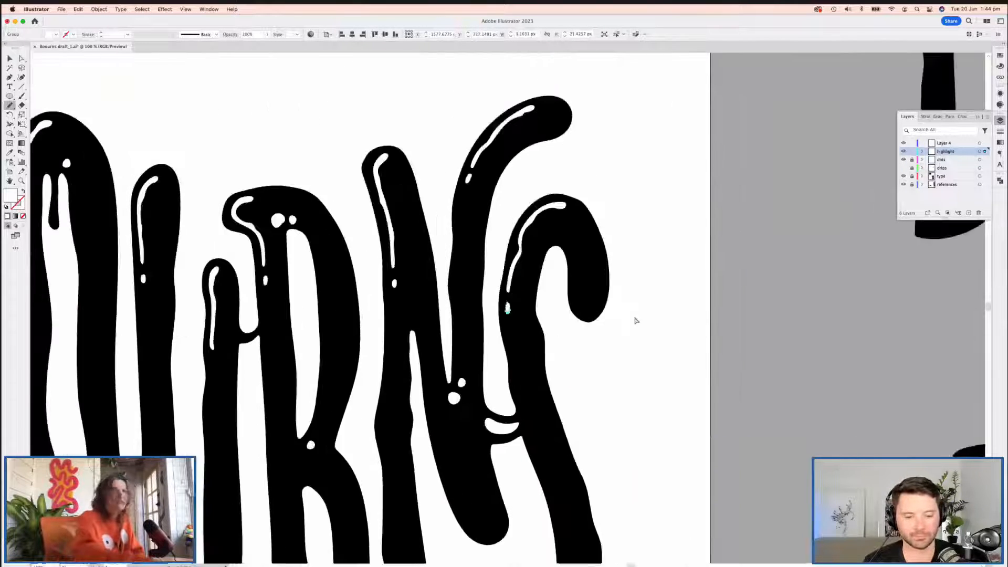
scroll(527, 283, "down", 5)
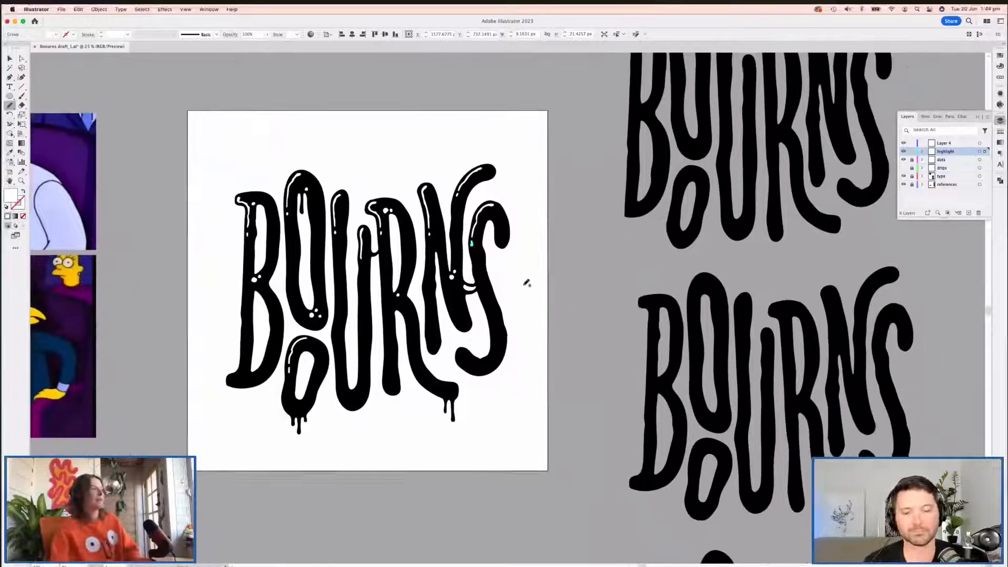
key("v")
left_click(516, 323)
left_click_drag(308, 332, 418, 340)
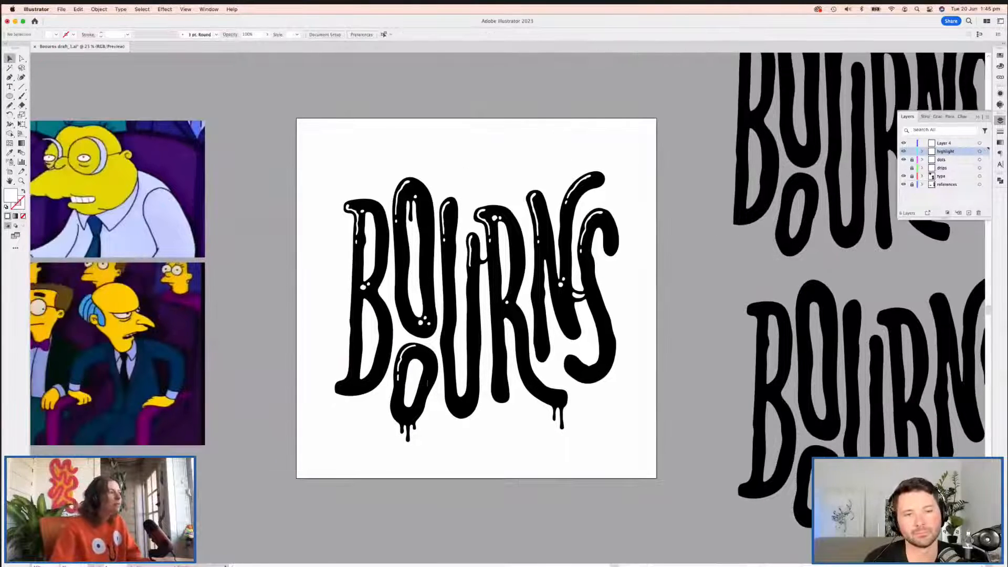
Step: Reshape the lower O's highlight with the Pencil tool to an uneven thickness and taper its lower end
left_click(406, 351)
scroll(410, 355, "up", 4)
key("super+plus")
key("super+plus")
mouse_move(571, 300)
left_mouse_down()
mouse_move(538, 252)
mouse_move(581, 319)
left_mouse_up()
key("n")
left_click_drag(527, 229, 508, 230)
left_click_drag(477, 262, 474, 264)
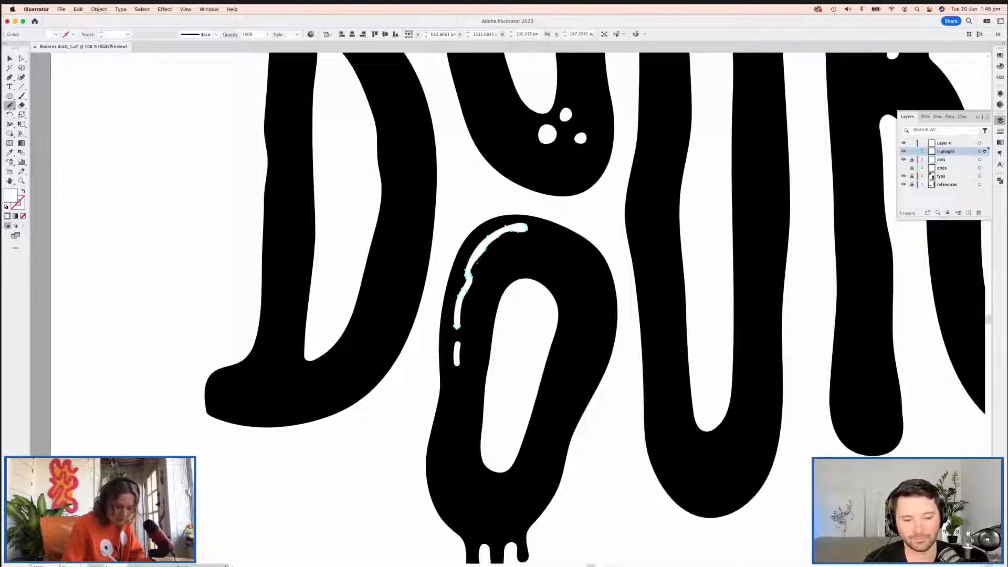
left_click_drag(458, 316, 455, 330)
Step: Round the dash below the lower O's highlight into a small dot and deselect it
key("a")
left_click(458, 355)
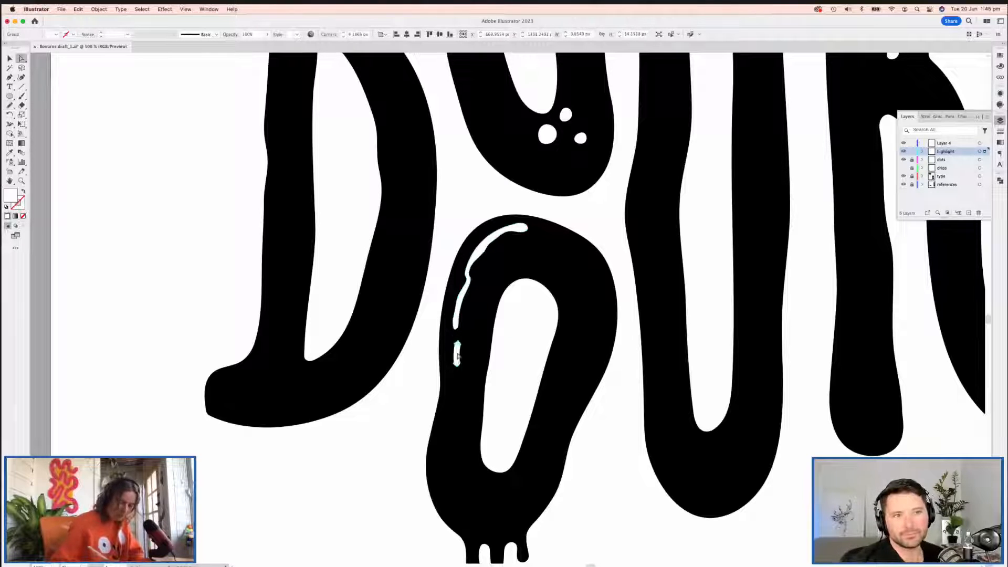
key("n")
left_click_drag(457, 342, 455, 357)
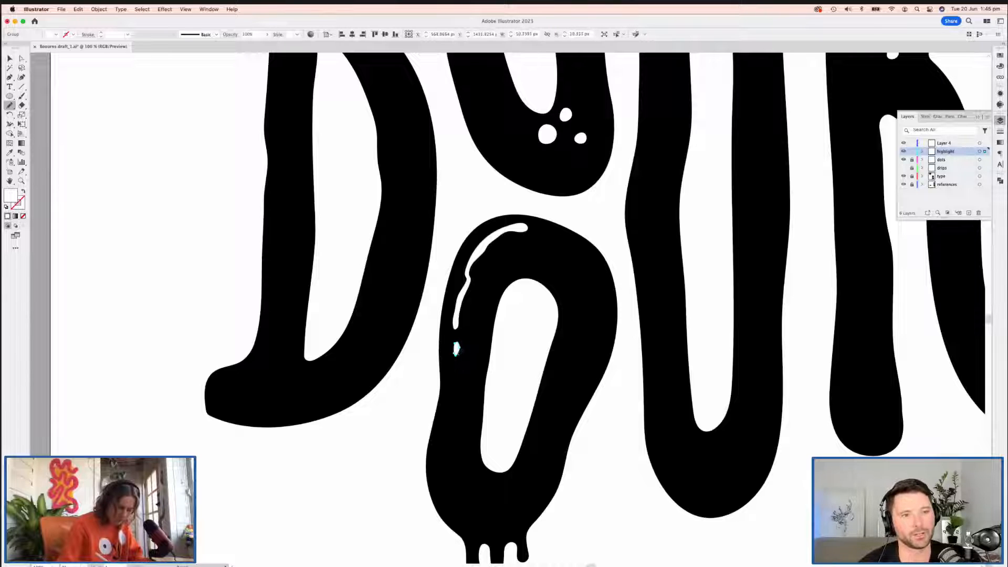
key("a")
left_click(416, 383)
Step: Try to reshape the hooked upper end of the B's highlight with the Pencil tool, and deselect it
scroll(565, 348, "right", 3)
scroll(565, 349, "up", 2)
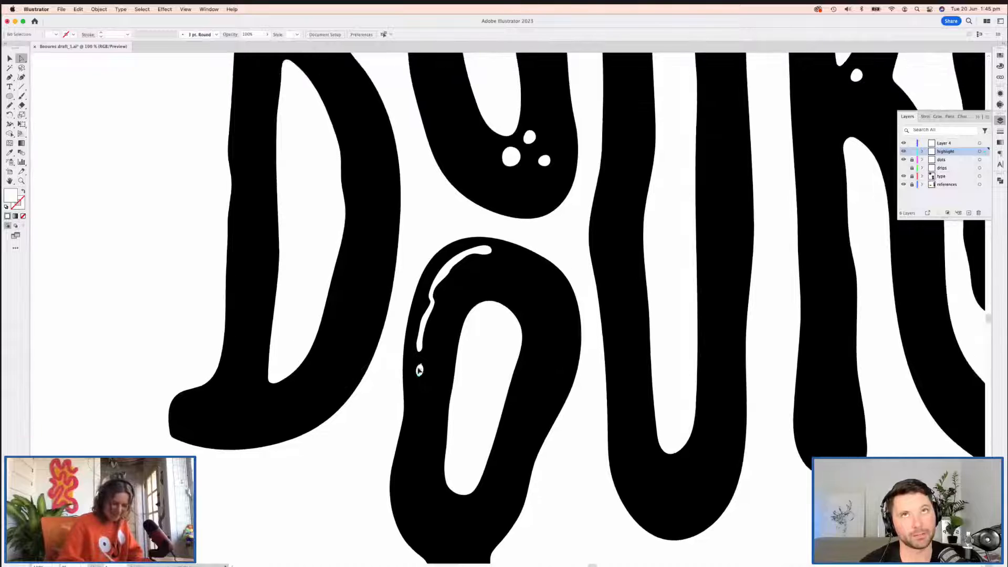
scroll(397, 383, "up", 6)
left_click_drag(550, 222, 504, 368)
left_click_drag(515, 313, 516, 308)
left_click(592, 285)
left_click_drag(593, 283, 668, 355)
left_click_drag(489, 362, 638, 353)
left_click_drag(573, 357, 582, 353)
left_click(400, 339)
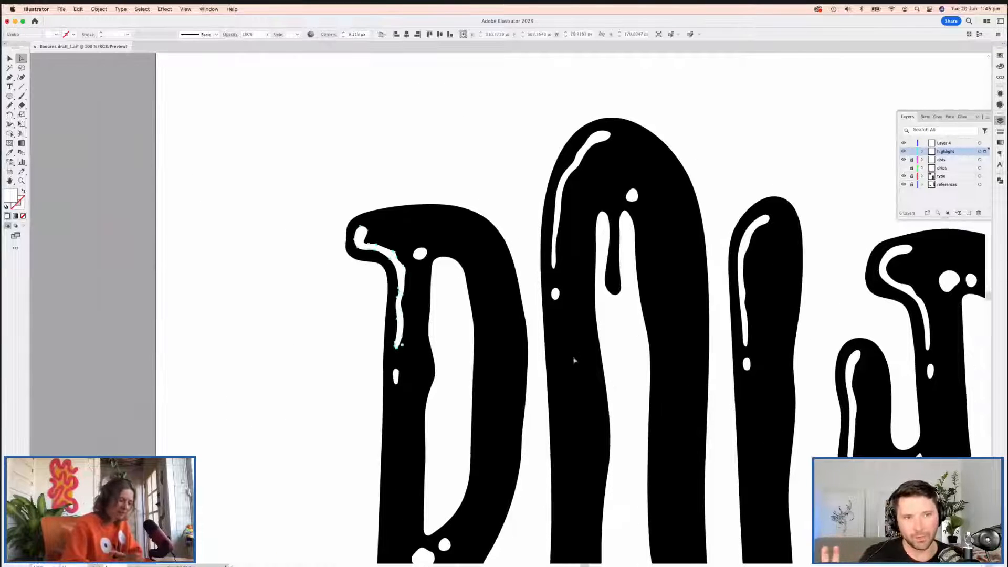
key("n")
left_click_drag(362, 227, 374, 245)
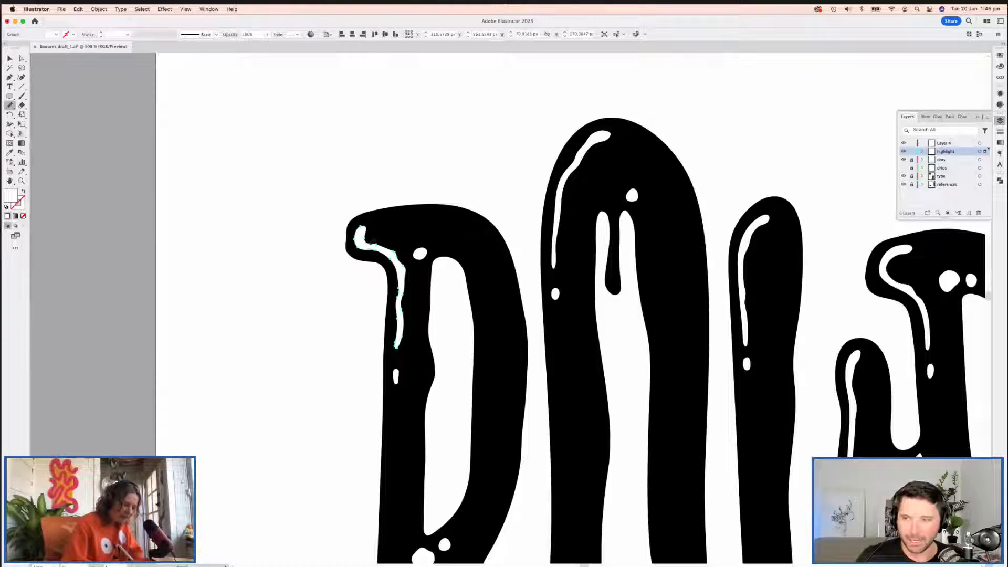
key("v")
left_click(364, 277)
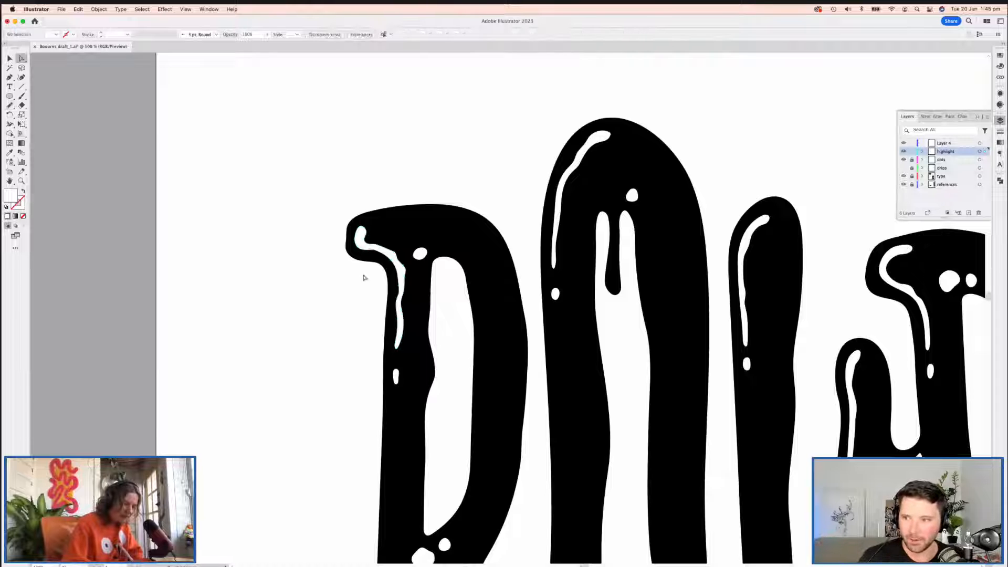
Step: Undo the last change to the B's highlight and clear the selection
key("super+z")
left_click(401, 342)
key("n")
key("a")
left_click(353, 274)
Step: Review the whole highlighted wordmark on the artboard against the column of earlier lettering versions
left_click_drag(533, 344, 518, 214)
left_click_drag(543, 365, 536, 226)
left_click_drag(604, 301, 533, 83)
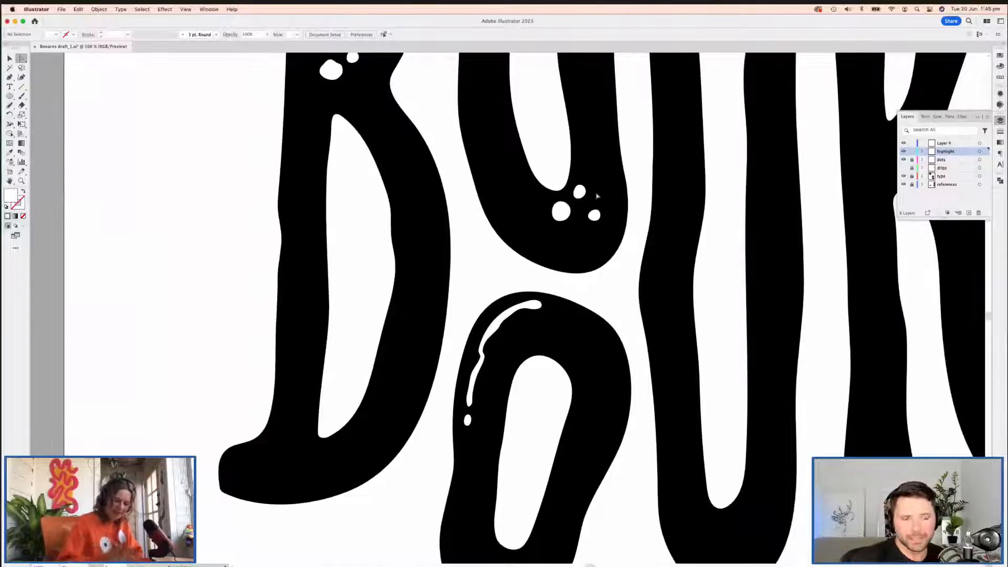
key("super+minus")
key("super+minus")
left_click_drag(659, 159, 517, 209)
key("super+minus")
key("super+minus")
left_click_drag(557, 269, 531, 283)
left_click_drag(548, 338, 412, 202)
scroll(548, 372, "down", 2)
key("super+minus")
key("super+minus")
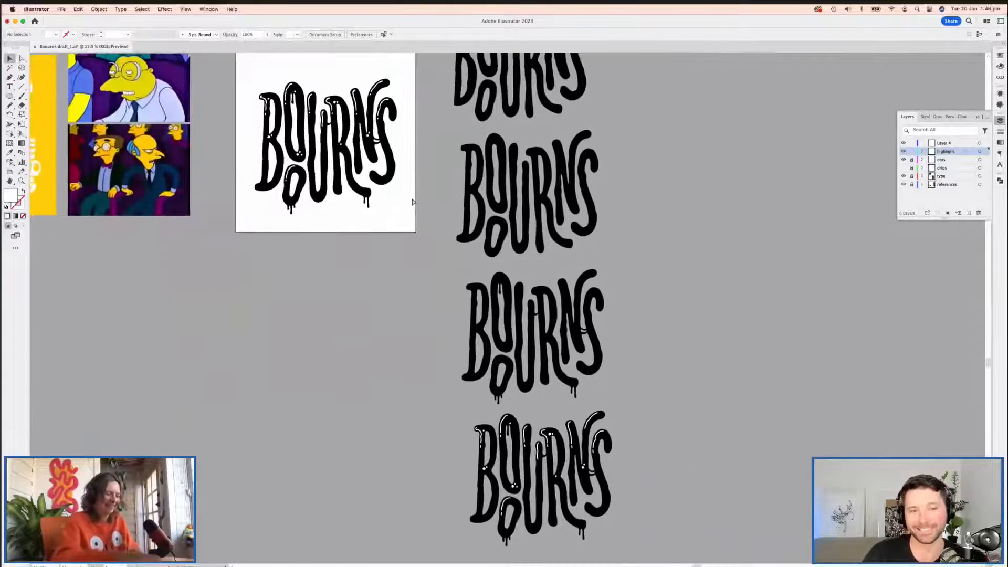
key("super+minus")
scroll(531, 117, "up", 3)
scroll(530, 117, "right", 2)
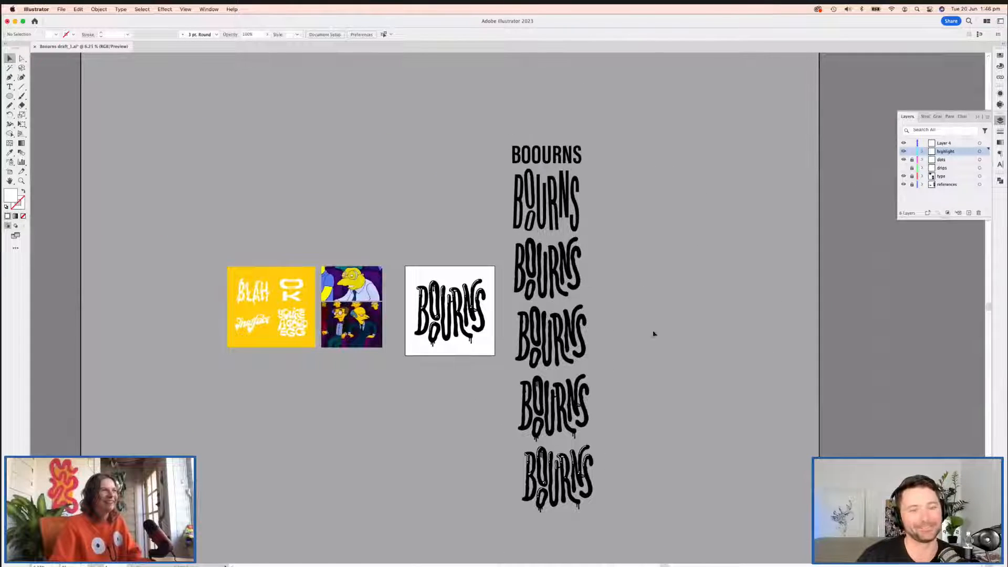
Step: Unlock the artwork layers and move the whole column of earlier wordmark versions upward beside the artboard
left_click(580, 504)
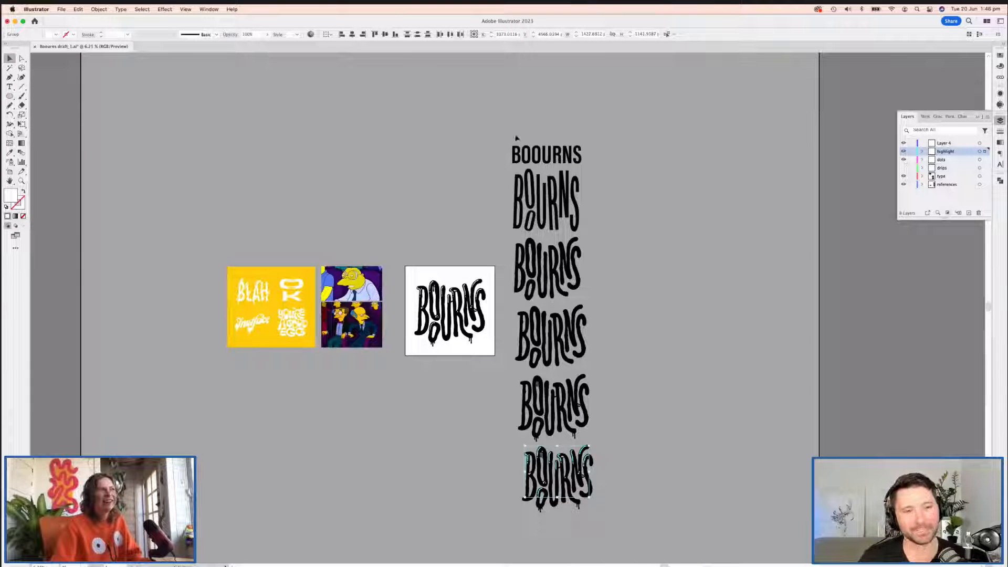
key("super+a")
left_click_drag(600, 329, 597, 205)
scroll(589, 444, "up", 3)
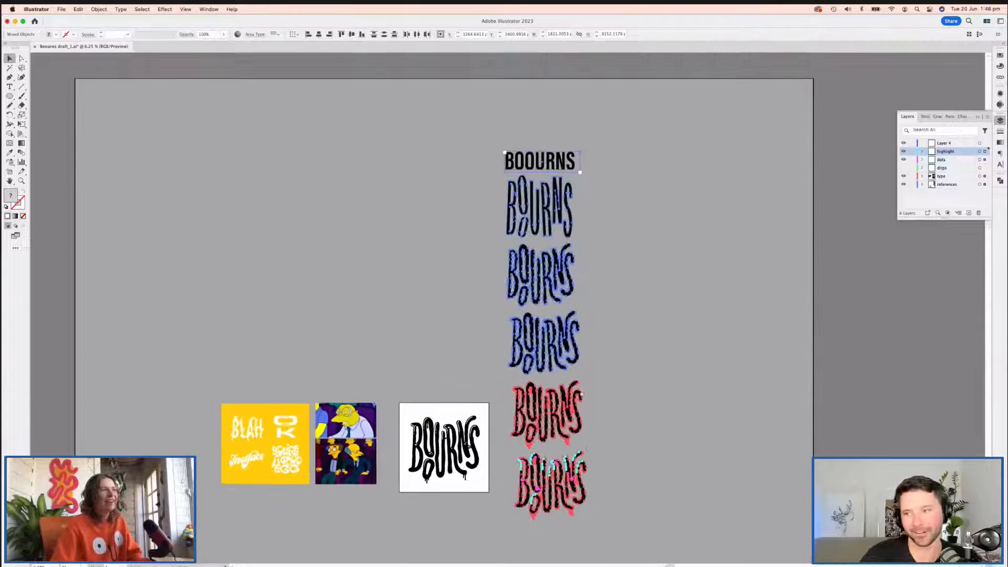
left_click_drag(589, 444, 573, 351)
left_click(577, 334)
Step: Duplicate the finished wordmark from the artboard to the bottom of the column of versions and deselect it
left_click_drag(478, 413, 388, 311)
left_click_drag(460, 346, 566, 453)
left_click(462, 420)
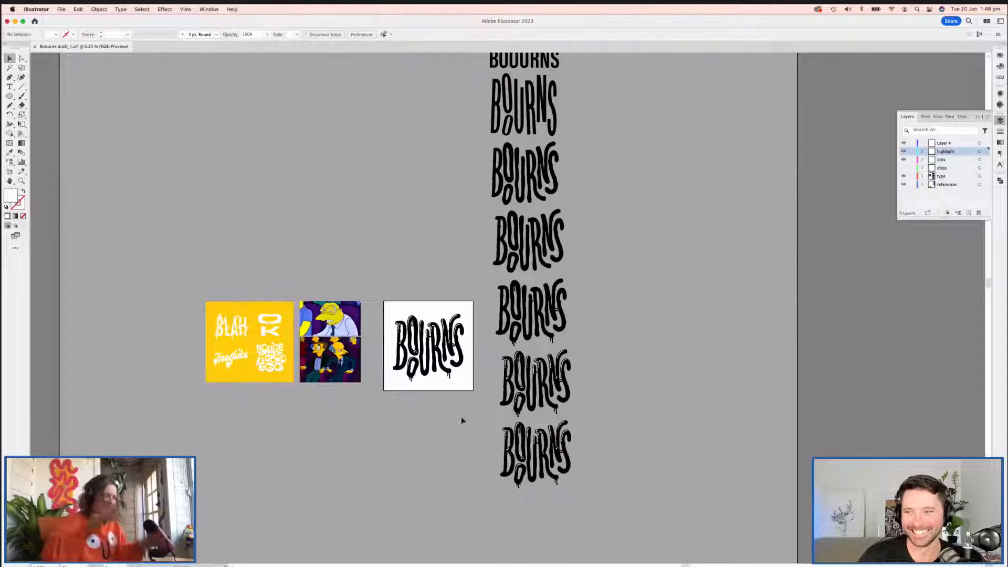
Step: Make the dots layer active for further work on the artboard wordmark
key("super+equal")
key("super+equal")
key("super+equal")
scroll(464, 402, "down", 5)
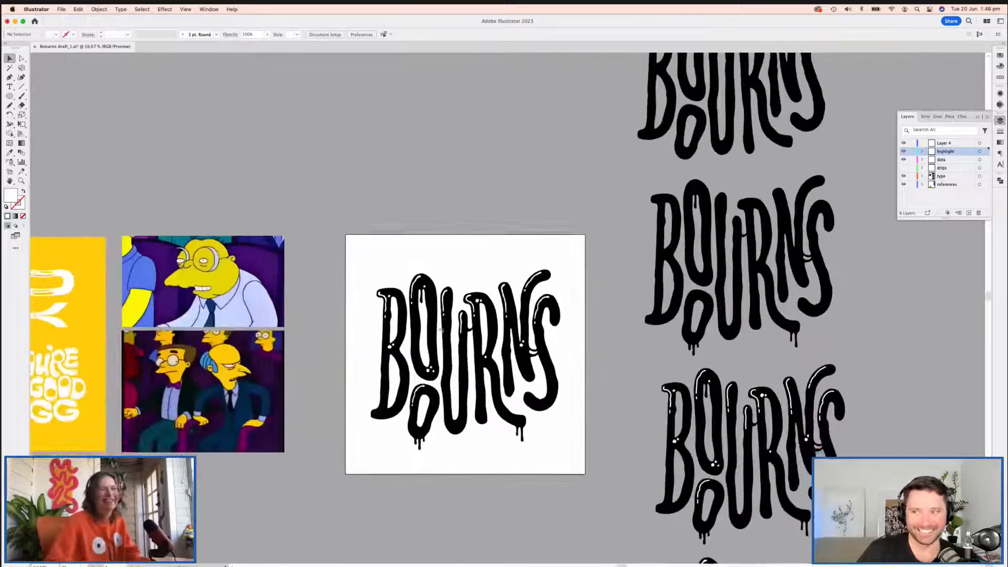
scroll(465, 357, "down", 4)
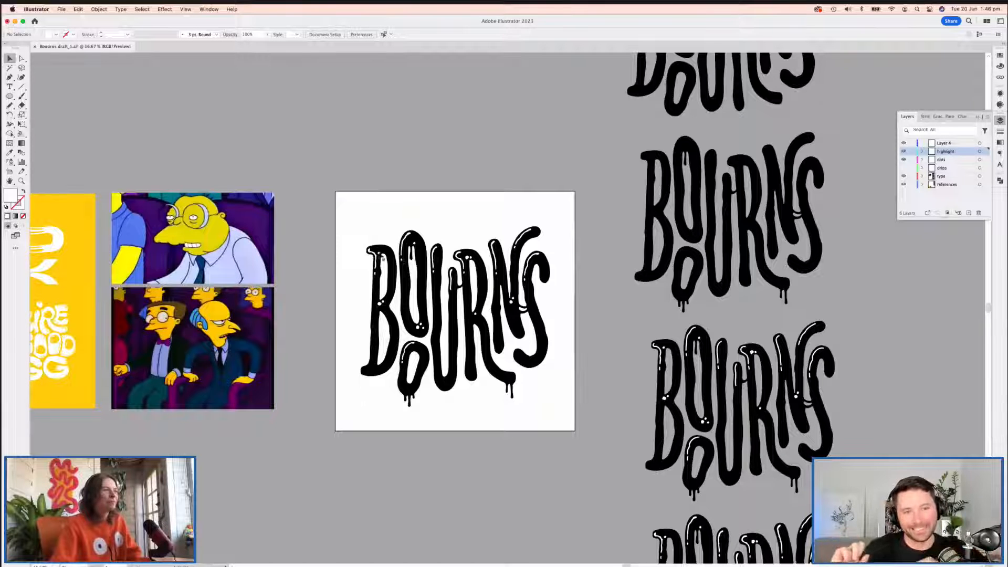
key("super+equal")
left_click_drag(431, 183, 412, 168)
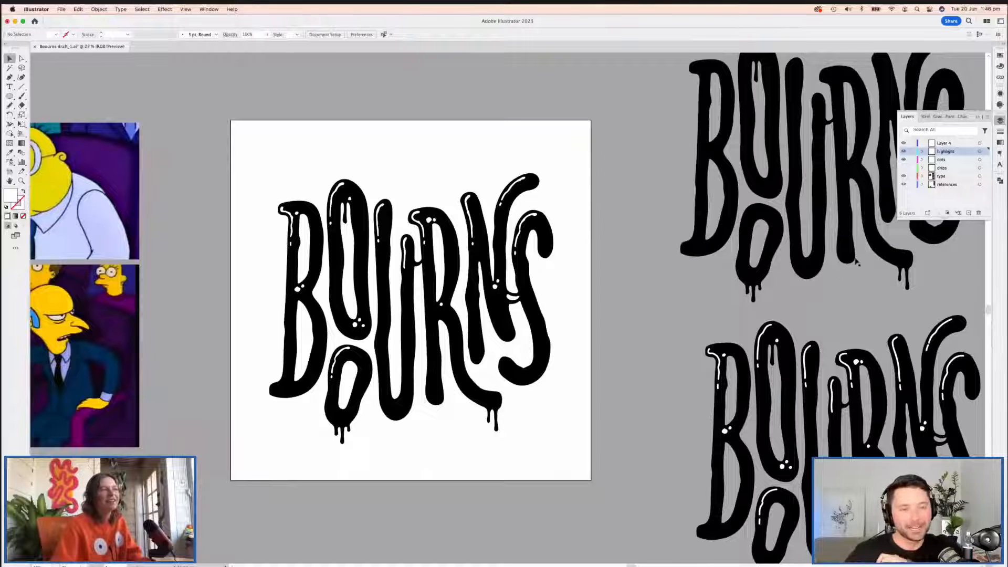
left_click(943, 160)
key("super+l")
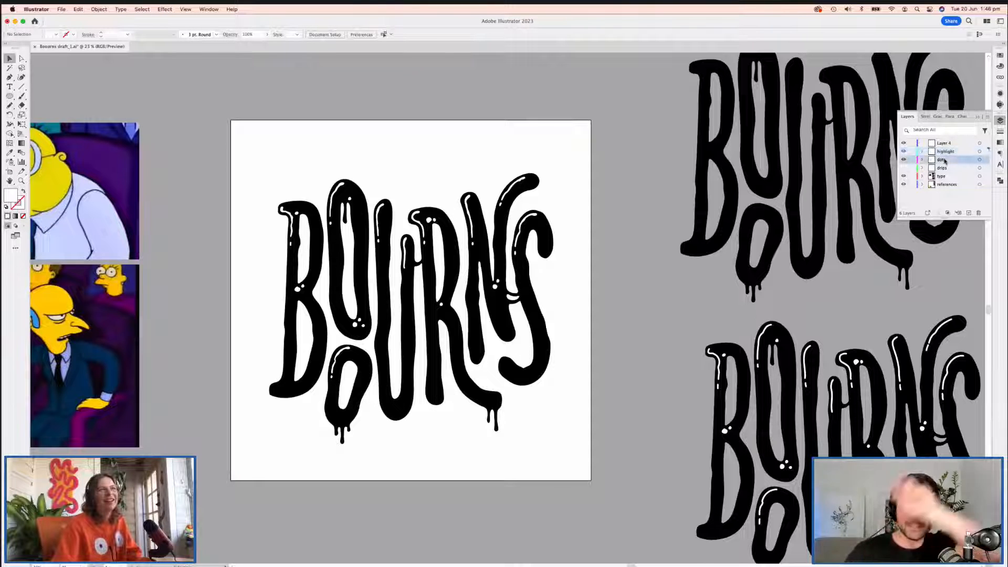
Step: Create a new layer named "outside dots" directly above the dots layer
double_click(943, 161)
type("outlide dots")
key("Return")
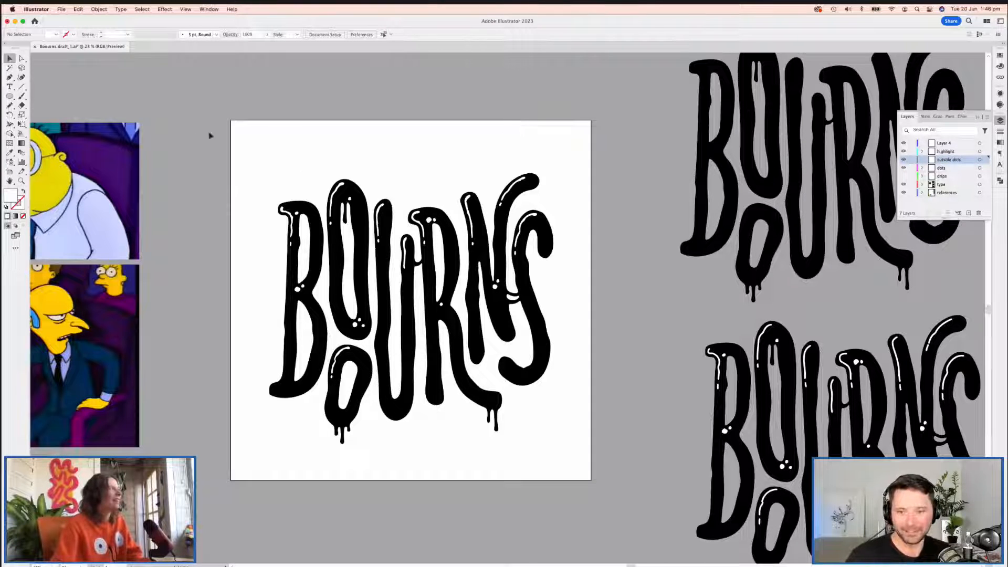
Step: Draw a small circle just outside the B's upper stem and give it the lettering's black fill with the Eyedropper
left_click(8, 97)
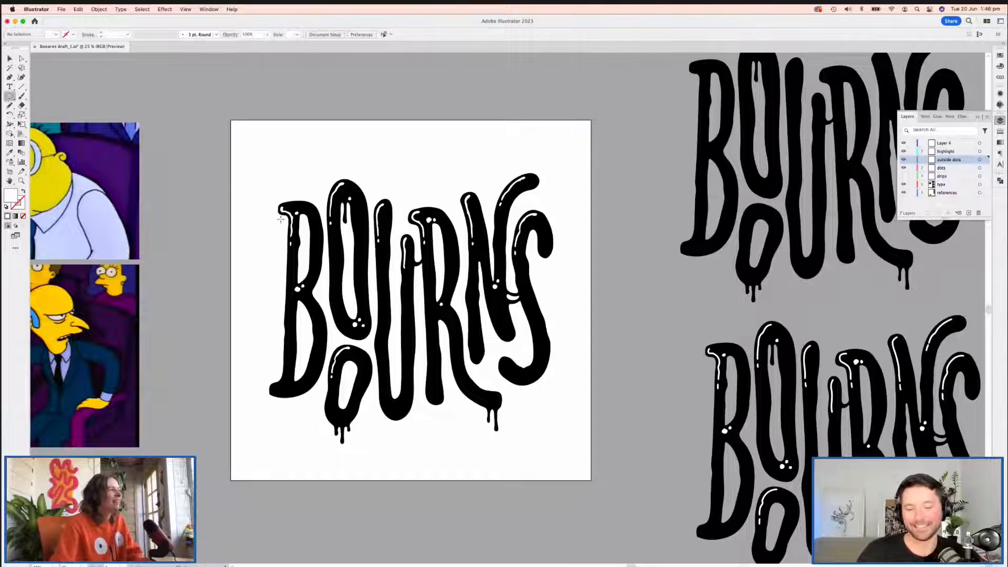
left_click_drag(282, 220, 287, 225)
key("i")
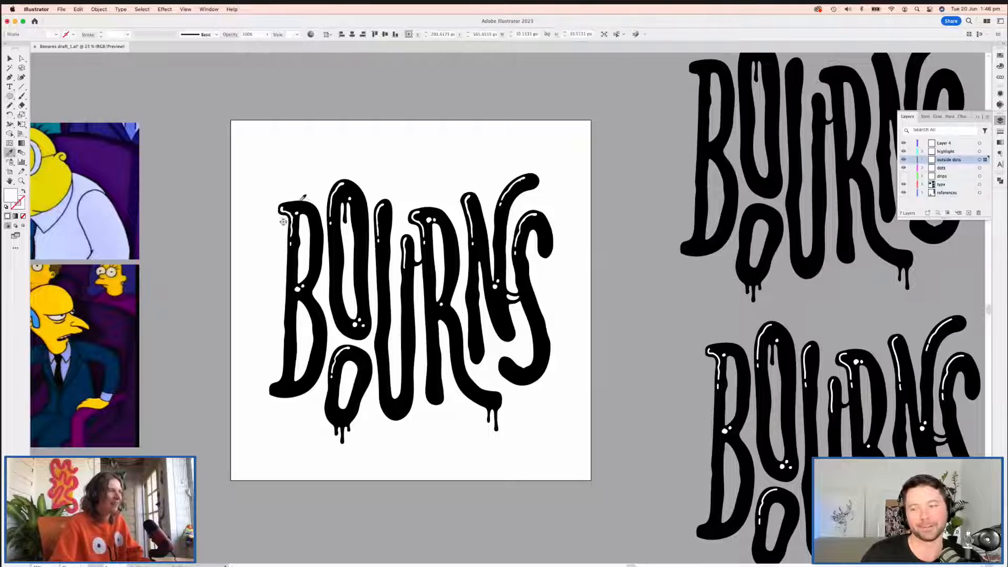
left_click(302, 200)
key("v")
left_click(251, 267)
Step: Duplicate the black dot beside the B into a three-dot cluster with two smaller dots around the first
key("super+equal")
key("super+equal")
key("super+equal")
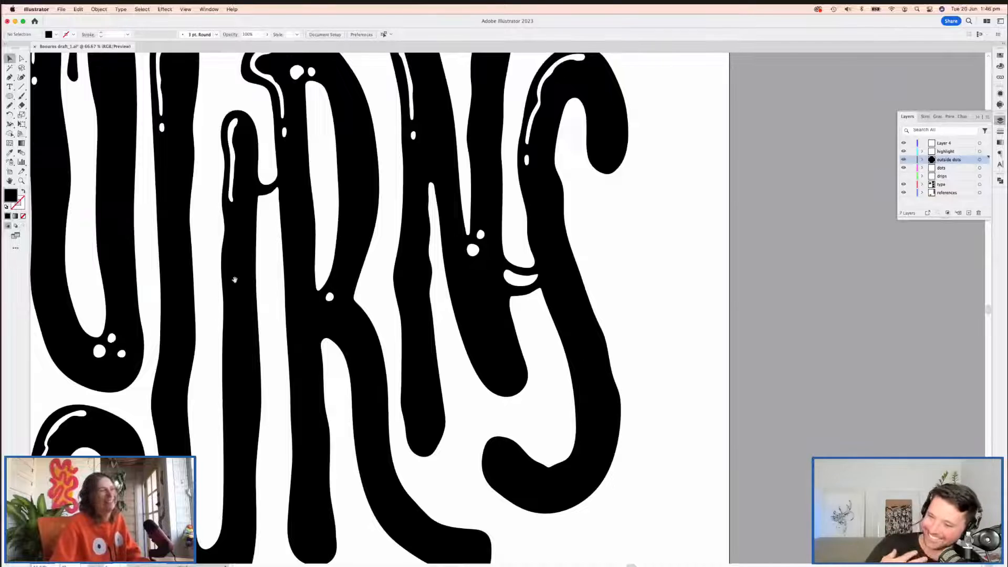
scroll(214, 297, "down", 3)
scroll(306, 288, "up", 1)
mouse_move(237, 221)
left_mouse_down()
mouse_move(211, 216)
mouse_move(220, 223)
left_mouse_up()
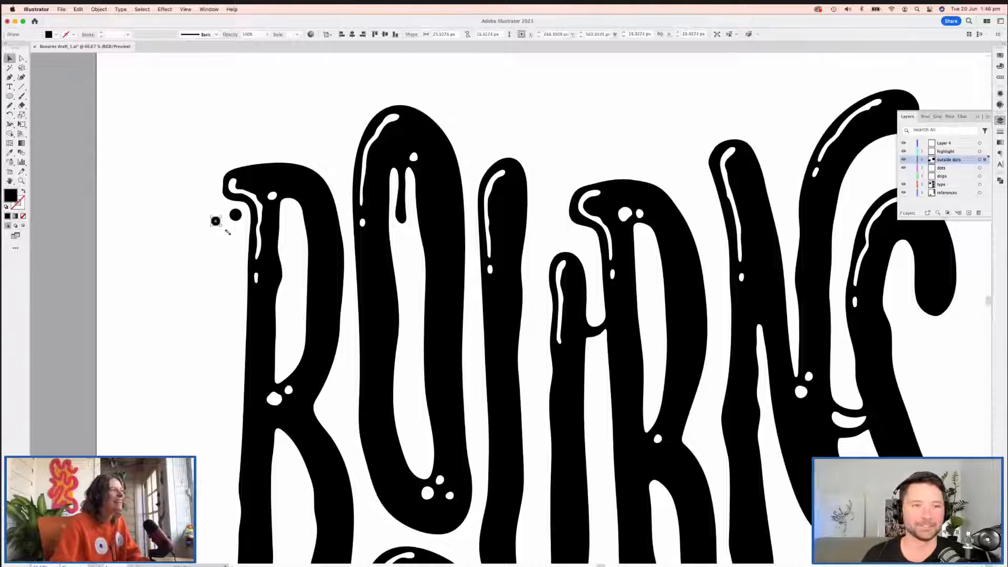
left_click_drag(217, 222, 240, 240)
left_click(213, 208)
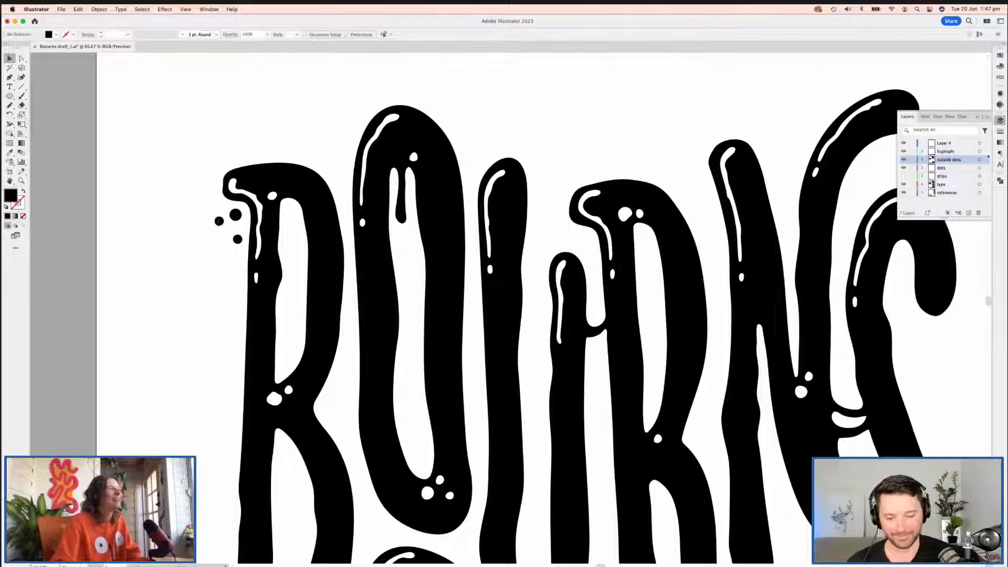
Step: Place further black dots beneath the O and R drips, three inside the S's lower curve and two above the R
key("super+minus")
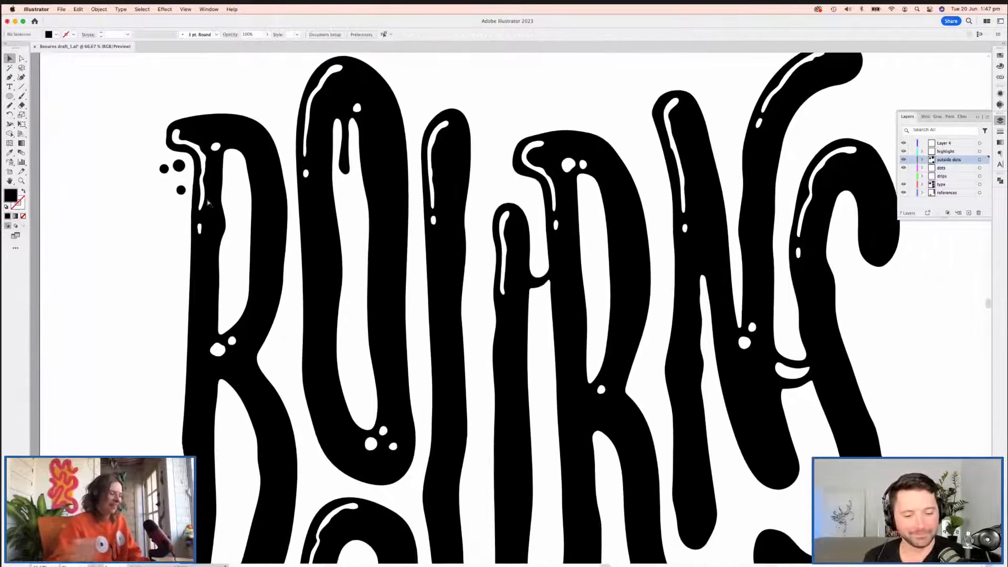
key("super+minus")
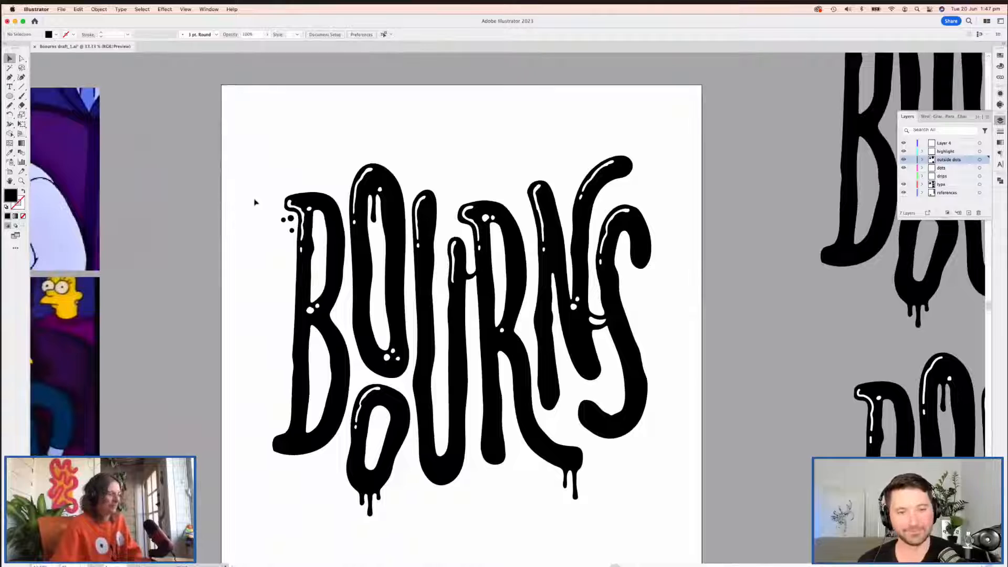
left_click_drag(277, 216, 257, 208)
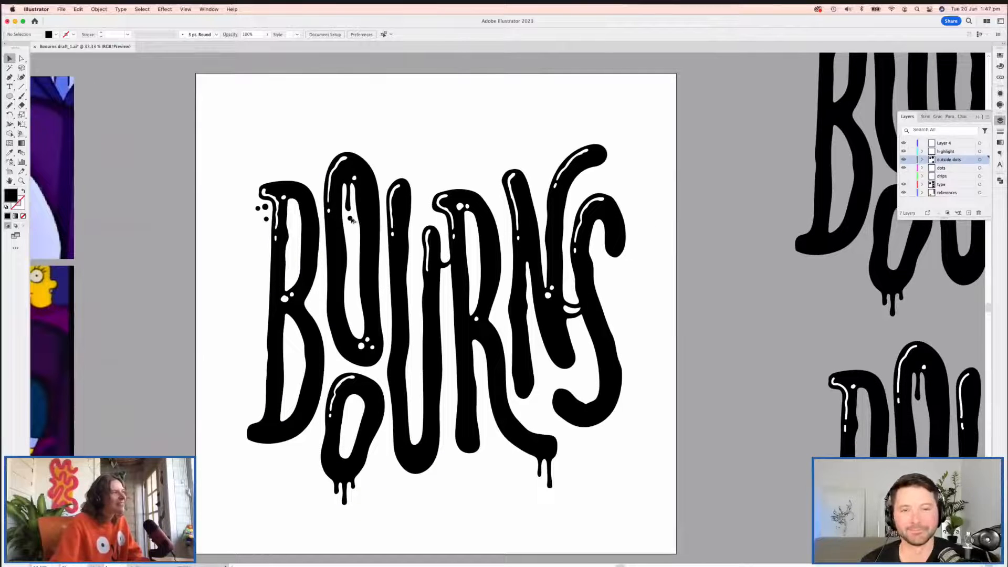
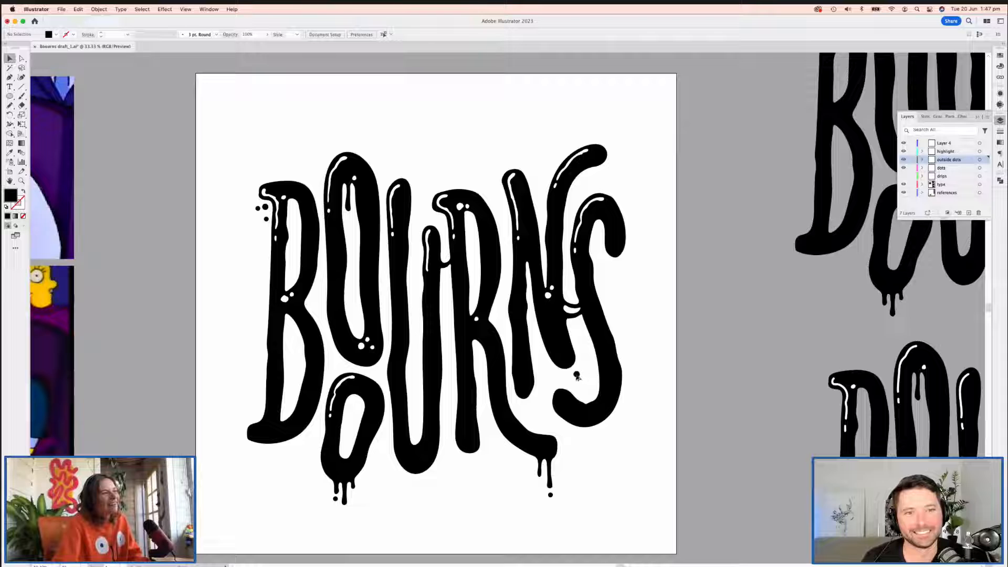
left_click(582, 396)
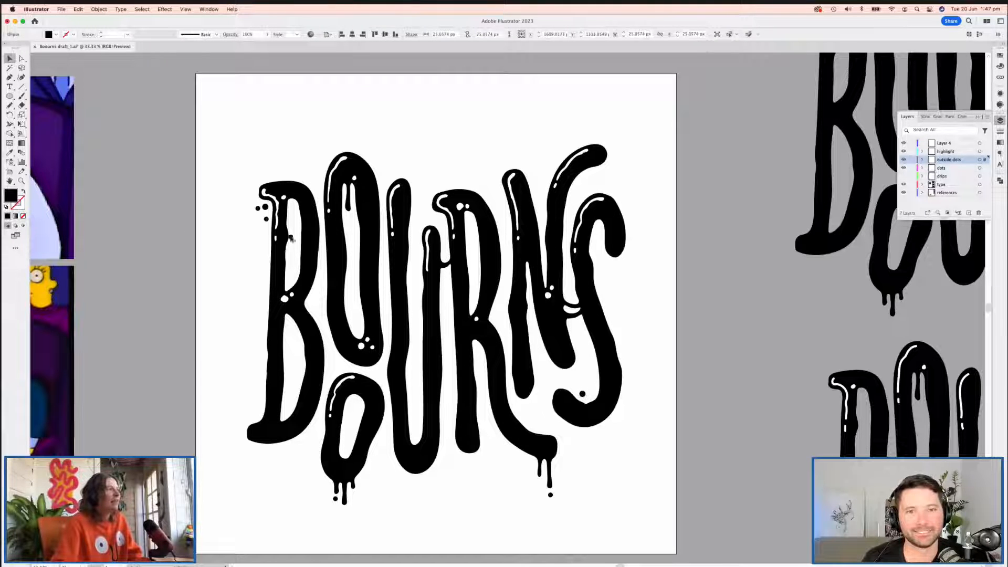
left_click(590, 398)
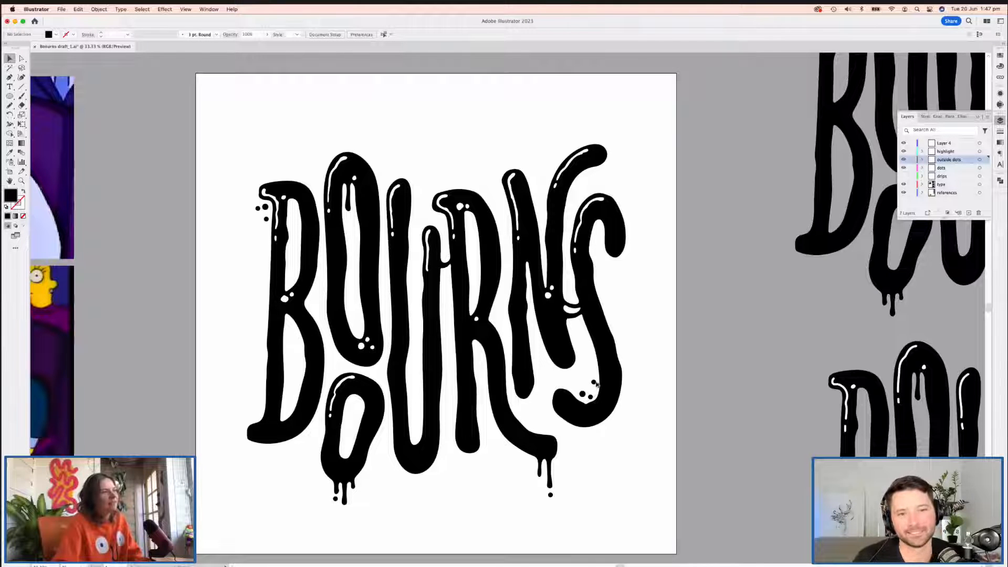
left_click_drag(501, 382, 473, 410)
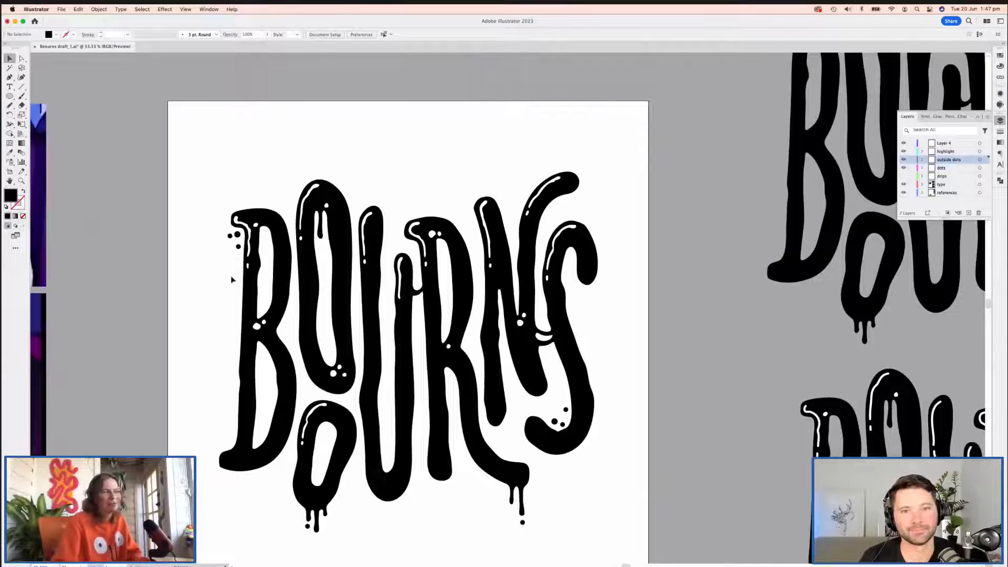
scroll(236, 278, "down", 2)
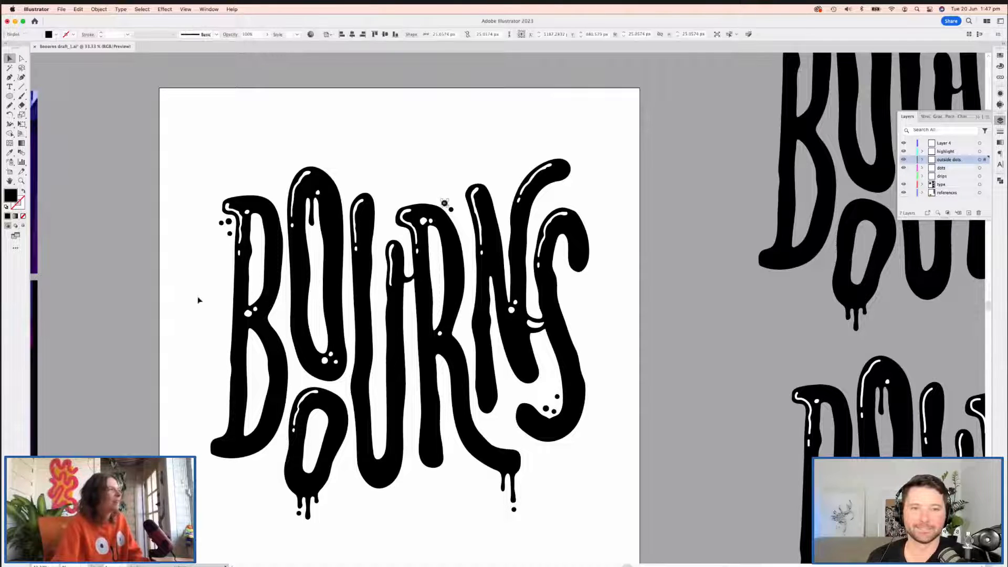
Step: Reshape the three outside dots beside the B into slightly irregular blobs with the Pencil tool
scroll(198, 296, "up", 3)
scroll(197, 294, "down", 3)
left_click_drag(197, 294, 262, 322)
left_click(288, 244)
key("super+equal")
key("super+equal")
key("super+equal")
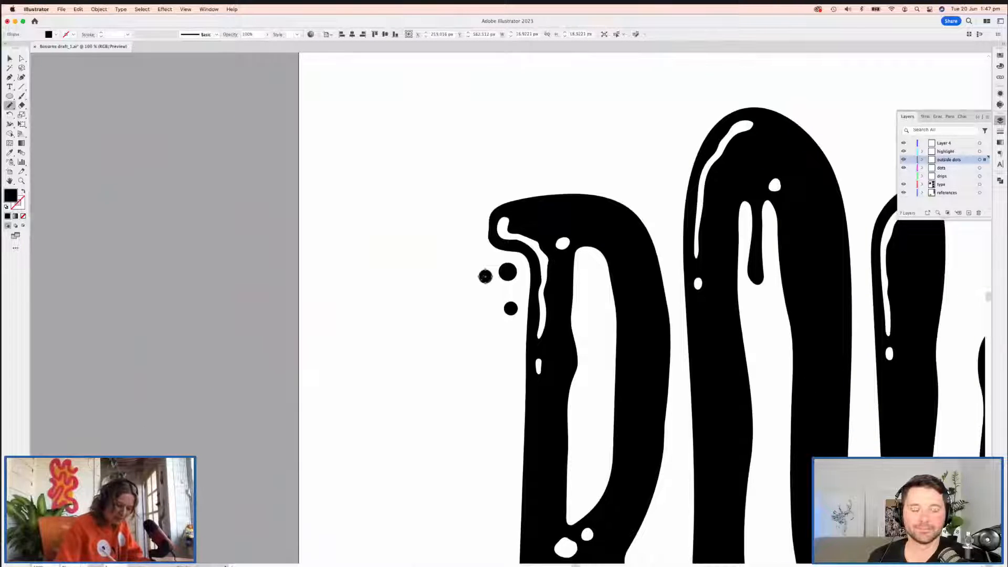
key("a")
left_click(507, 271)
key("n")
mouse_move(518, 268)
left_mouse_down()
mouse_move(501, 273)
mouse_move(518, 306)
left_mouse_up()
key("super+z")
key("a")
key("n")
Step: Redraw the edges of the two outside dots above the R with the Pencil tool to make them uneven
mouse_move(638, 280)
left_mouse_down()
mouse_move(405, 355)
mouse_move(289, 344)
left_mouse_up()
mouse_move(488, 238)
left_mouse_down()
mouse_move(273, 145)
mouse_move(230, 183)
left_mouse_up()
key("a")
left_click(550, 226)
key("n")
left_click_drag(553, 219, 569, 251)
key("a")
left_click(567, 246)
key("n")
Step: Reshape the three dots inside the S's lower curve into irregular blobs with the Pencil tool
mouse_move(613, 316)
left_mouse_down()
mouse_move(541, 199)
mouse_move(524, 243)
mouse_move(558, 338)
left_mouse_up()
scroll(600, 400, "down", 10)
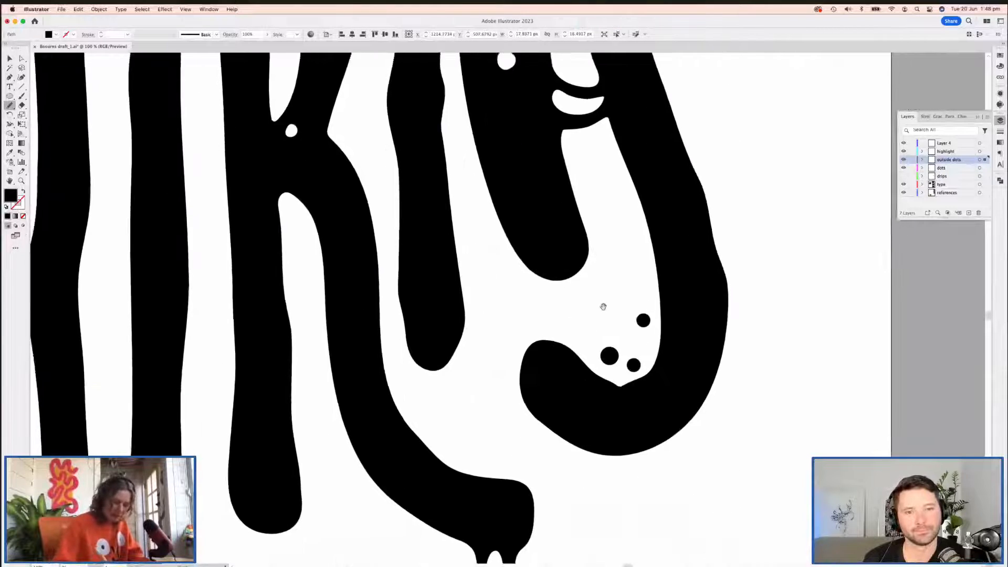
key("a")
left_click(612, 255)
key("n")
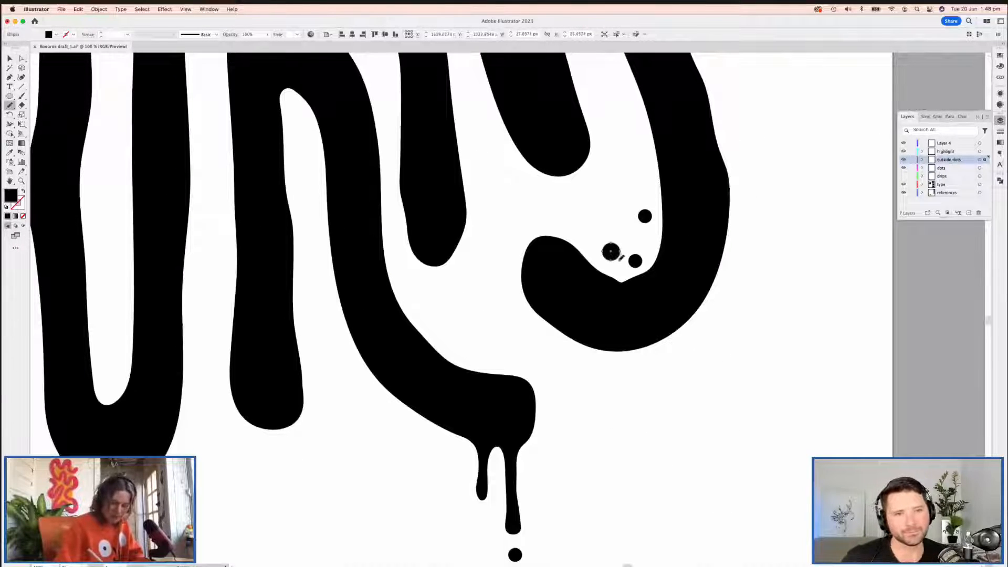
left_click_drag(620, 258, 606, 260)
key("a")
left_click(637, 262)
key("n")
key("a")
left_click(645, 216)
key("n")
left_click_drag(644, 215, 648, 218)
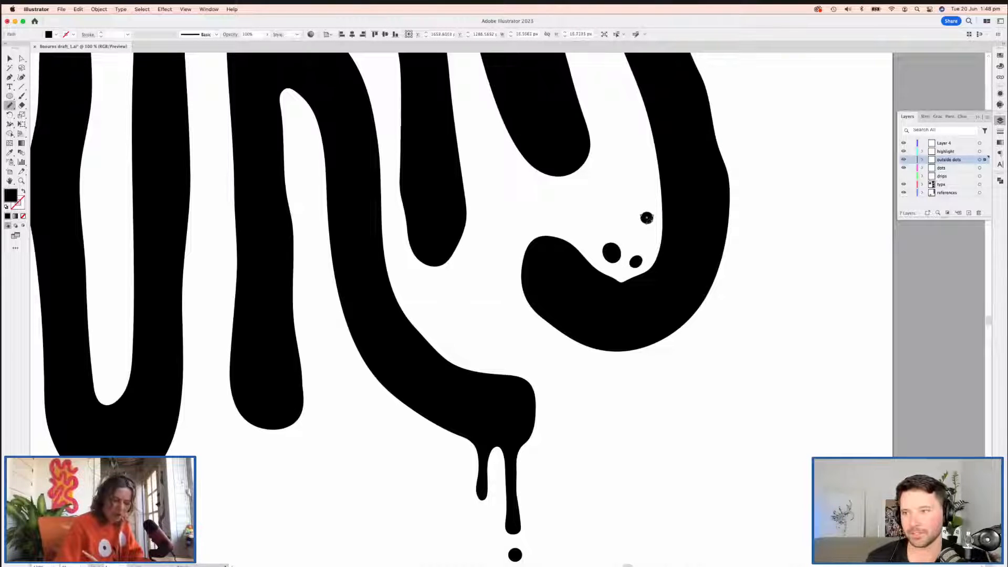
Step: Reshape the dot hanging beneath the R's long drip into an irregular droplet with the Pencil tool
left_click_drag(611, 262, 605, 344)
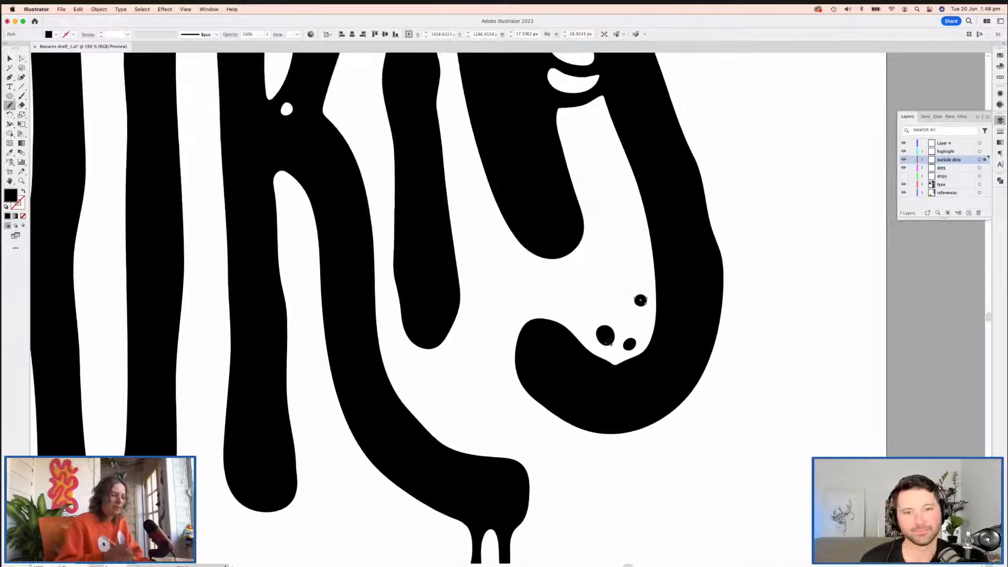
key("super+minus")
key("super+minus")
key("super+minus")
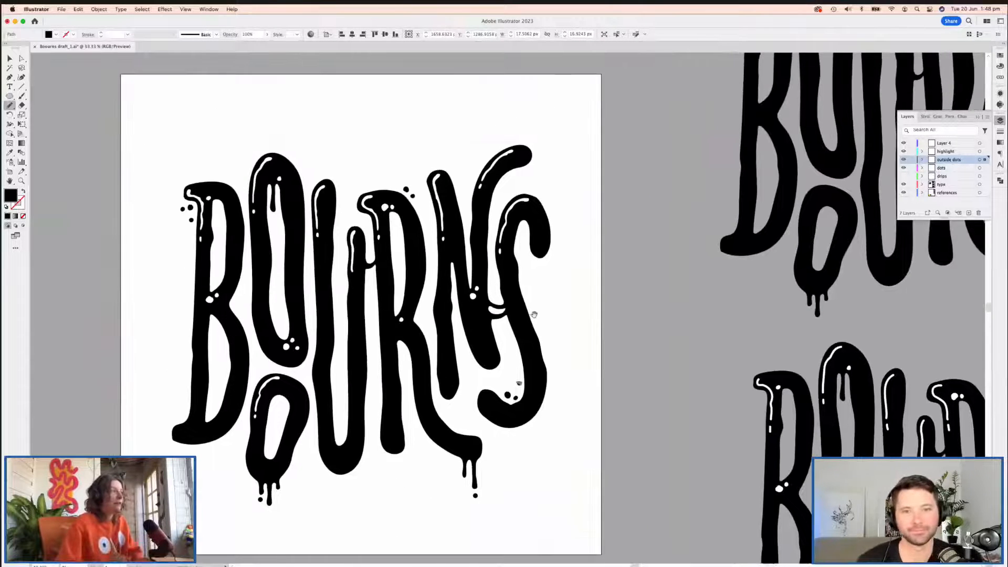
scroll(419, 350, "down", 3)
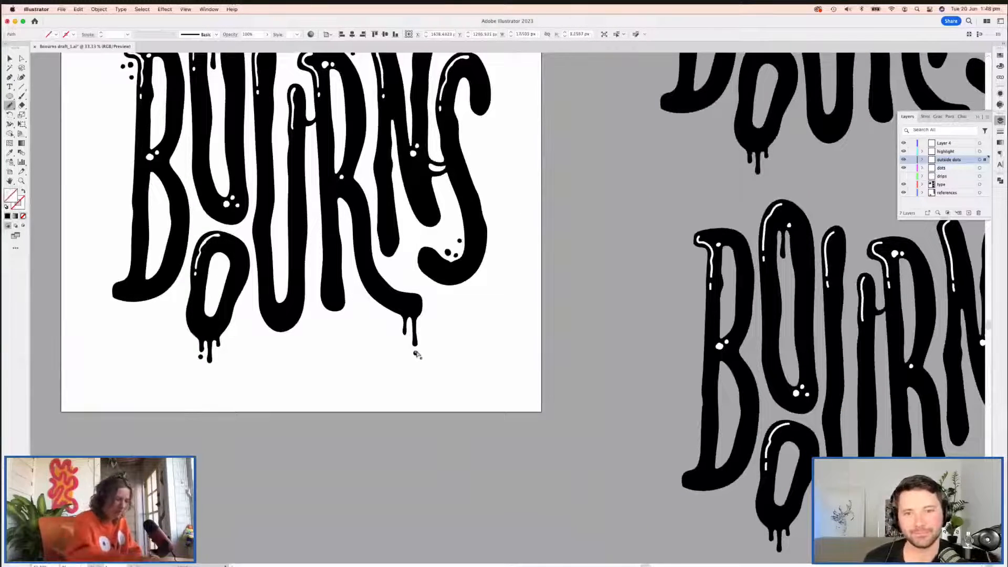
left_click(419, 350)
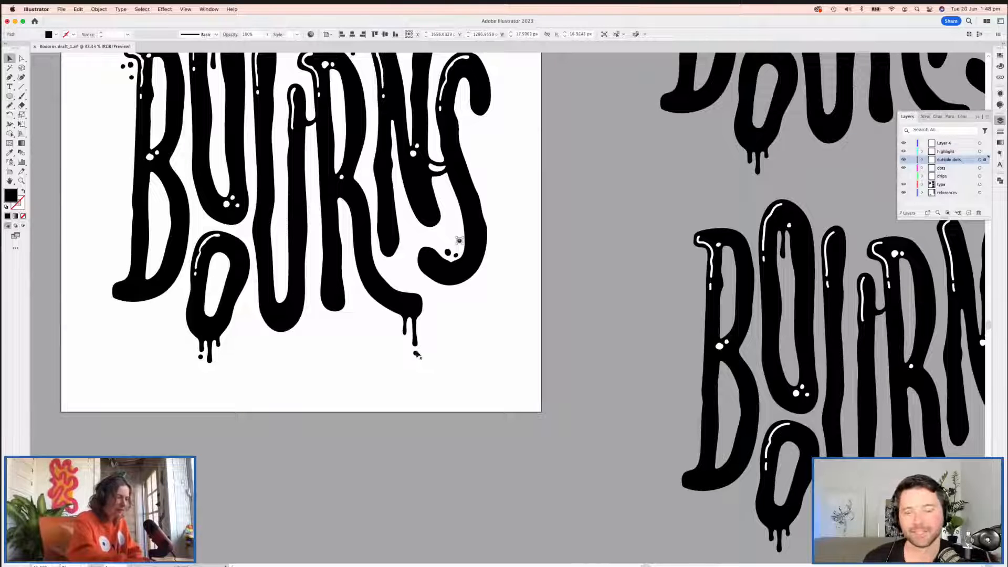
key("super+plus")
key("super+plus")
key("super+plus")
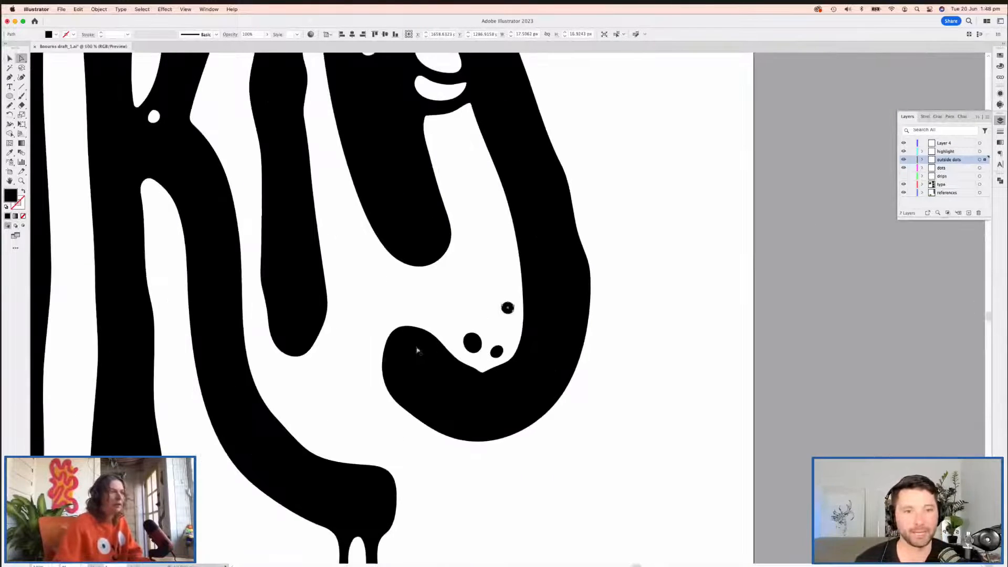
key("shift+b")
scroll(418, 348, "down", 2)
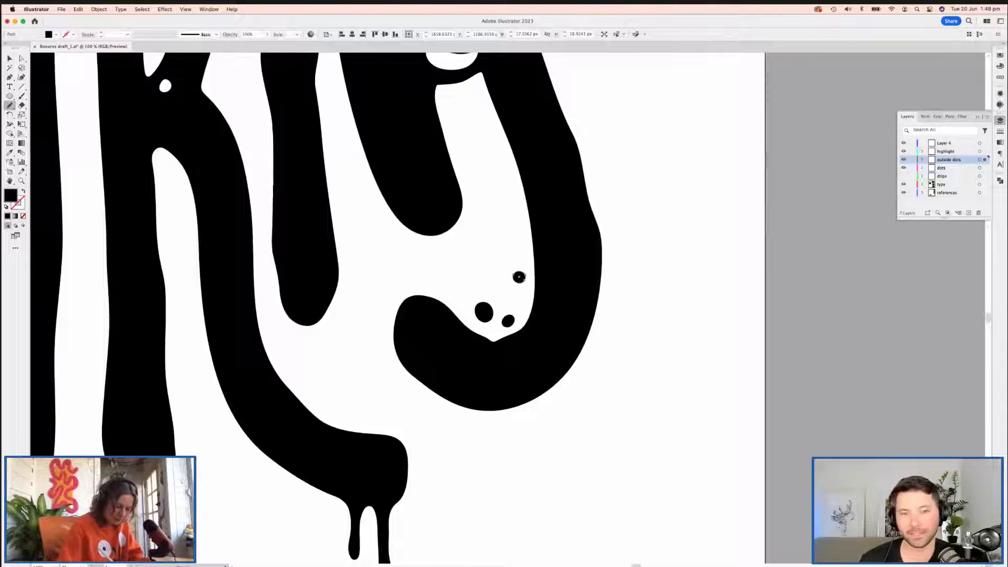
left_click_drag(510, 385, 614, 158)
left_click(503, 356, "super")
left_click(501, 356)
left_click_drag(502, 356, 510, 359)
Step: Reshape the dot beneath the lower O's drip with the Pencil tool and deselect it
mouse_move(527, 310)
left_mouse_down()
mouse_move(546, 328)
mouse_move(866, 369)
left_mouse_up()
mouse_move(436, 350)
left_mouse_down()
mouse_move(717, 290)
mouse_move(743, 232)
left_mouse_up()
left_click(507, 304, "super")
left_click(507, 303)
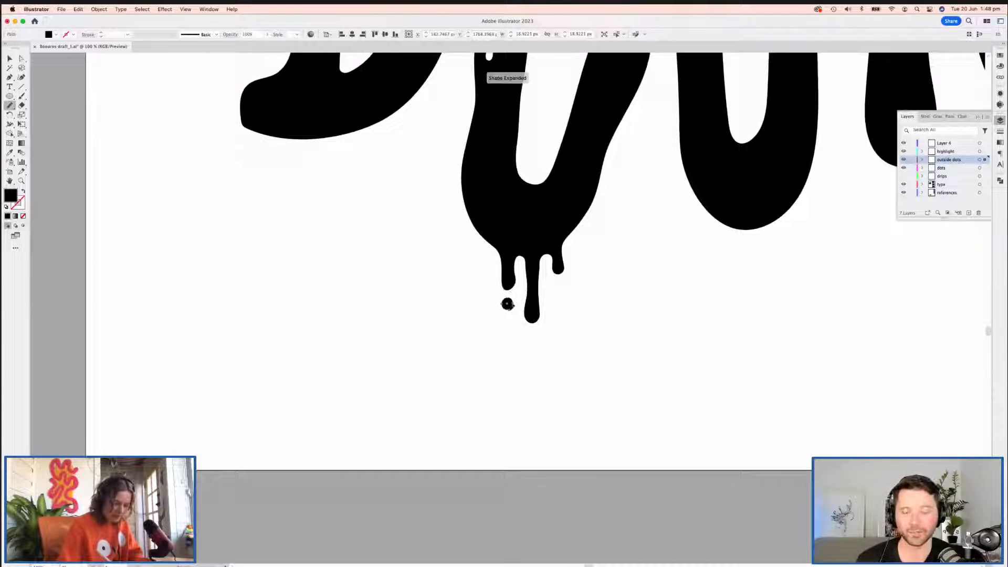
key("a")
left_click(511, 348)
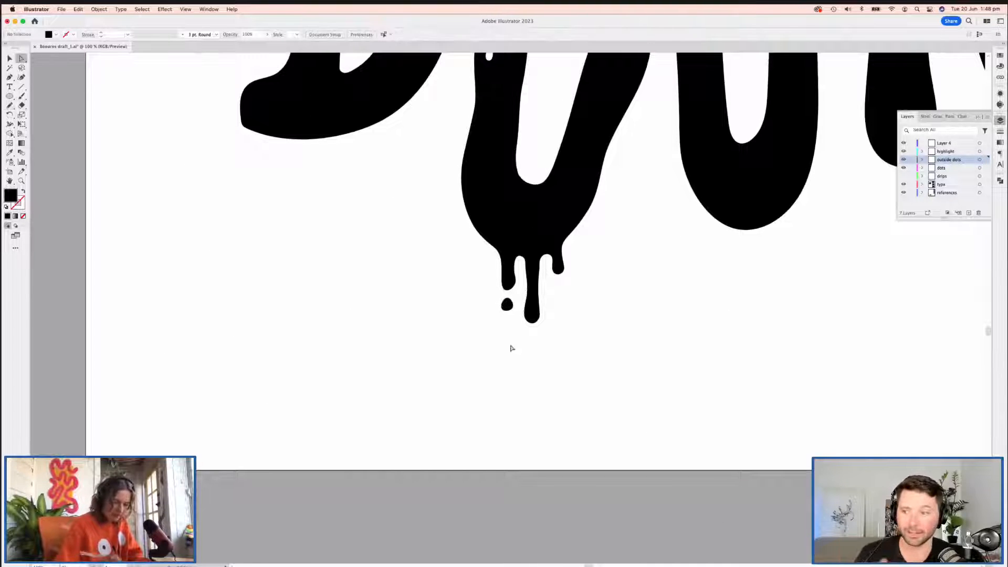
Step: Review the whole wordmark with its outside dots against the references and the earlier versions
key("super+minus")
key("super+minus")
key("super+minus")
key("super+minus")
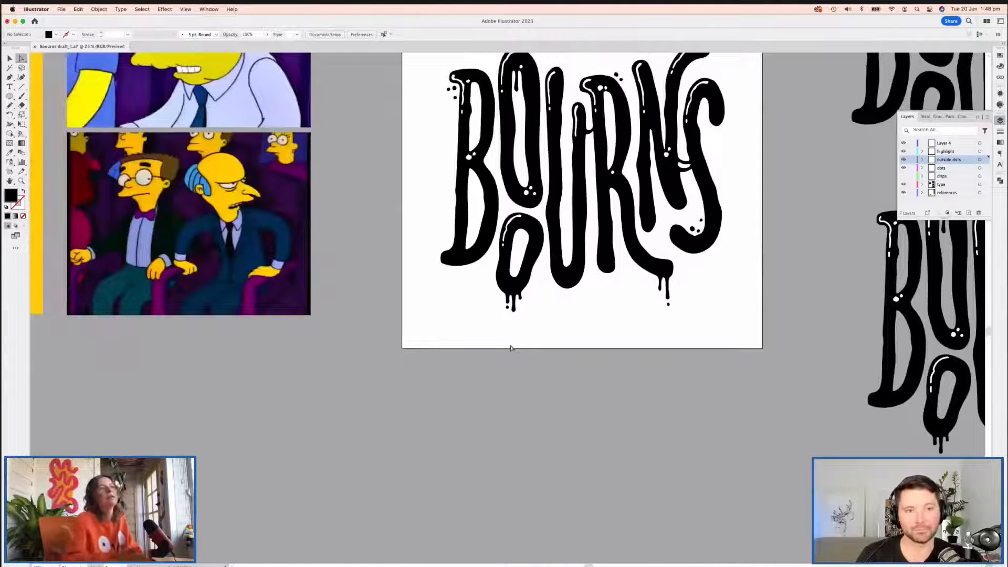
scroll(541, 336, "up", 5)
scroll(540, 336, "right", 5)
scroll(461, 378, "right", 3)
scroll(461, 378, "up", 1)
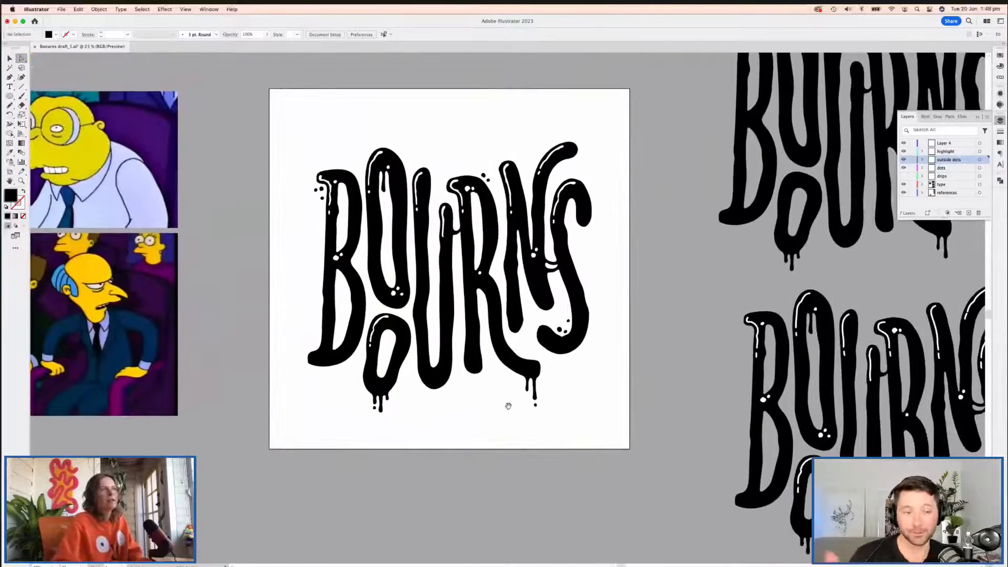
scroll(556, 367, "up", 1)
scroll(556, 368, "right", 1)
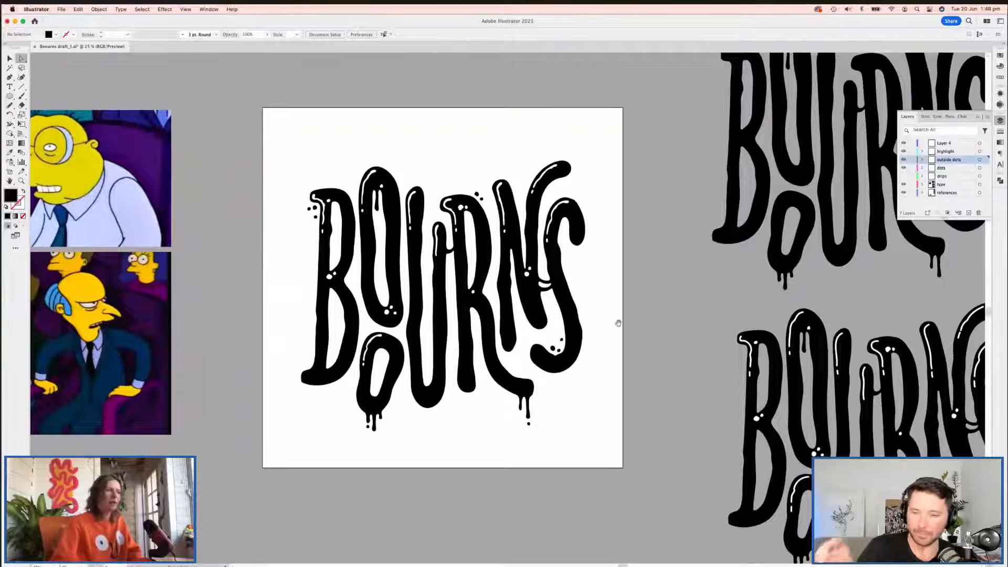
scroll(597, 363, "right", 3)
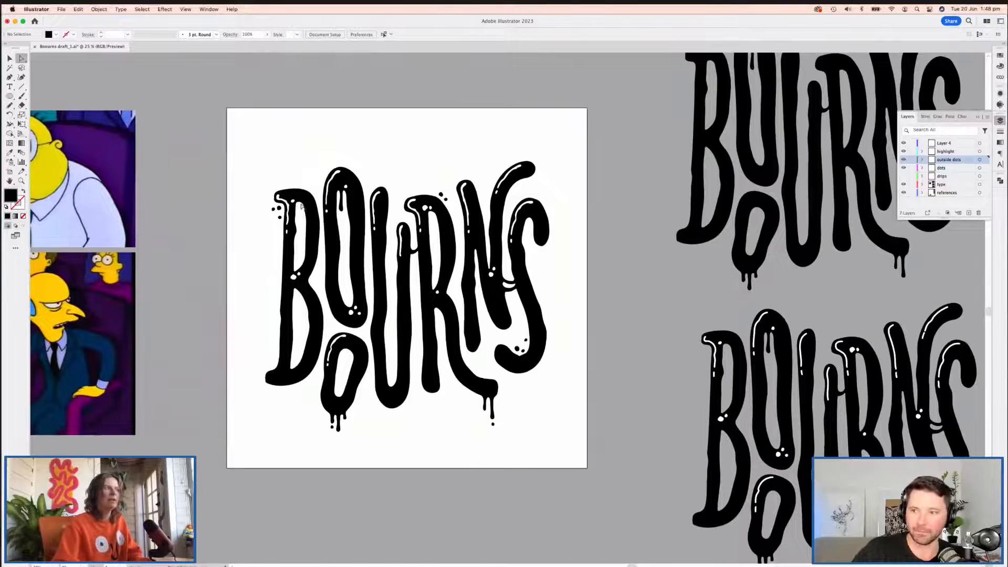
key("v")
left_click(295, 203)
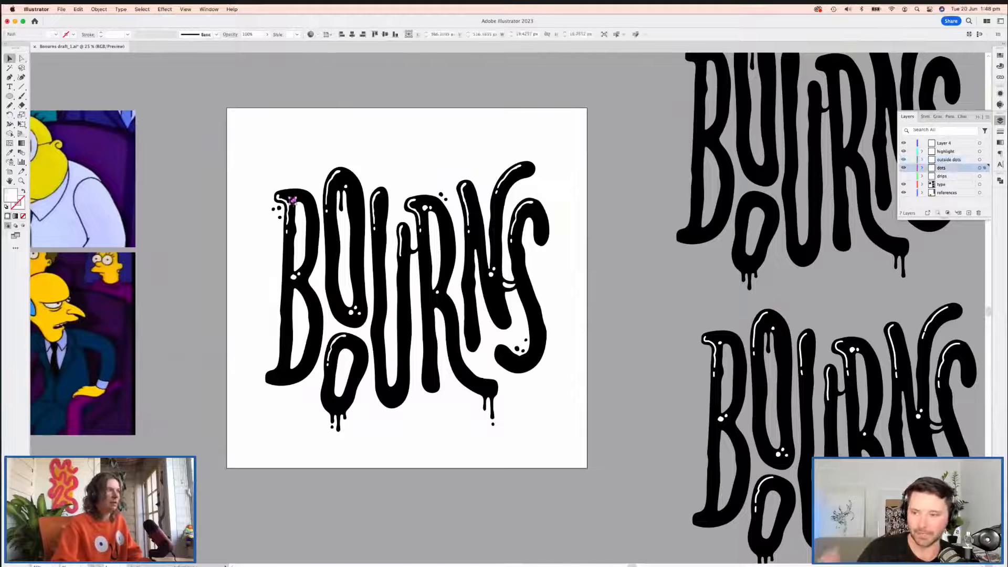
left_click(331, 131)
Step: Duplicate the complete artboard wordmark with its outside dots to the bottom of the column of versions and deselect it
key("super+minus")
scroll(328, 134, "down", 3)
scroll(328, 133, "right", 2)
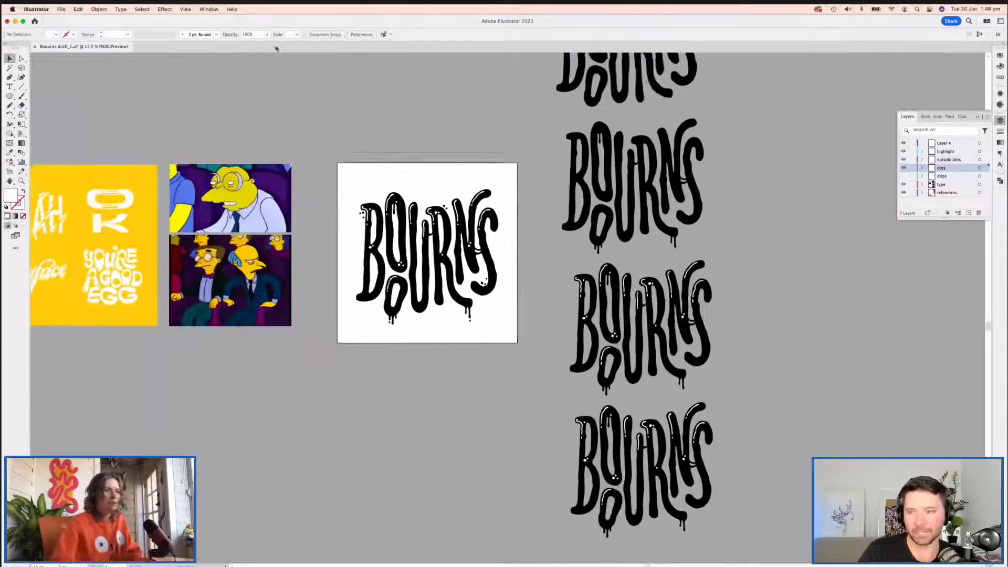
left_click_drag(498, 340, 496, 340)
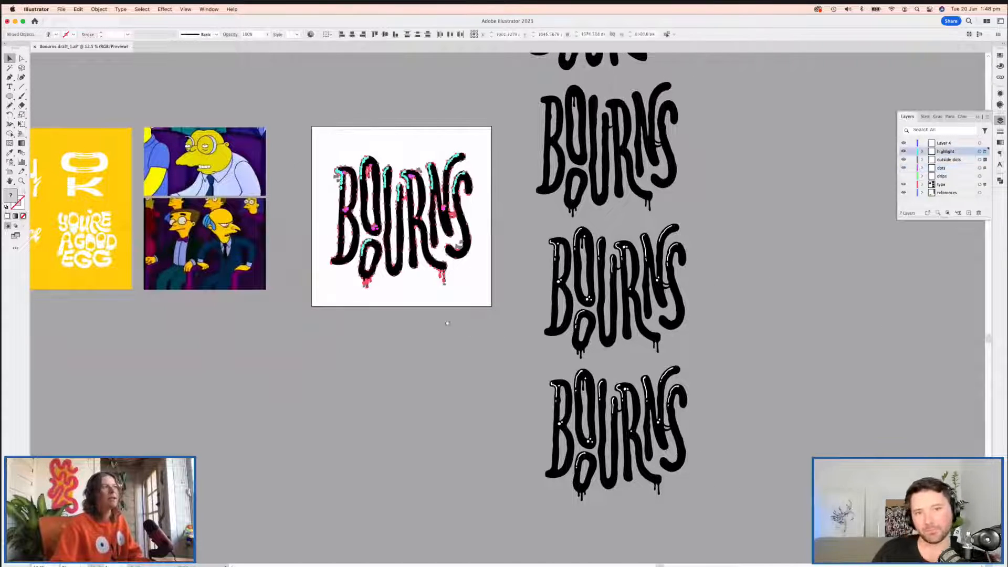
scroll(446, 321, "down", 5)
scroll(446, 321, "right", 3)
left_click_drag(347, 125, 560, 456)
left_click(399, 333)
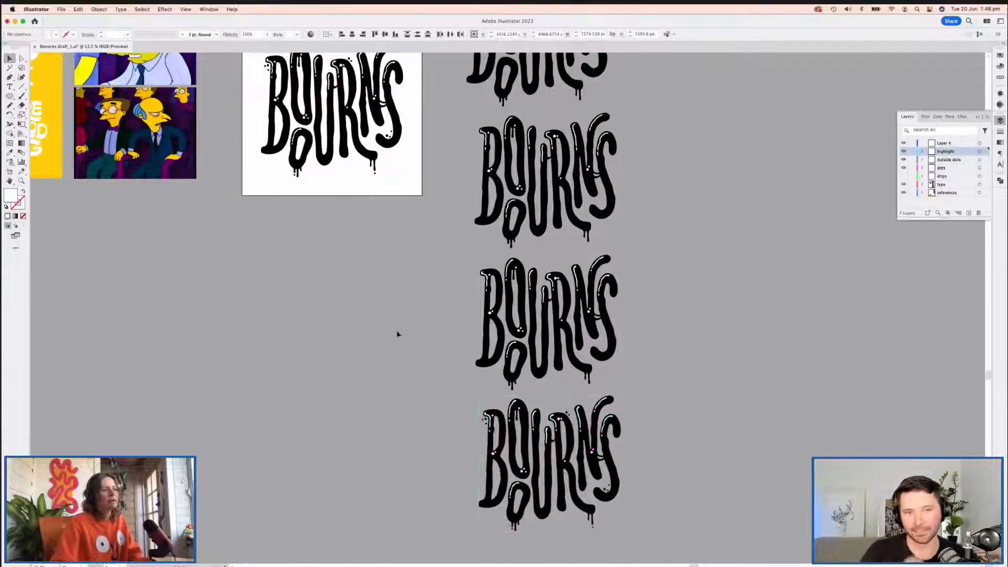
Step: Lock the Layer 4, highlight, outside dots, drips and references layers, leaving only the dots and type layers editable
scroll(412, 354, "up", 5)
scroll(411, 353, "left", 2)
key("super+equal")
key("super+equal")
left_click_drag(406, 357, 512, 382)
left_click(252, 194)
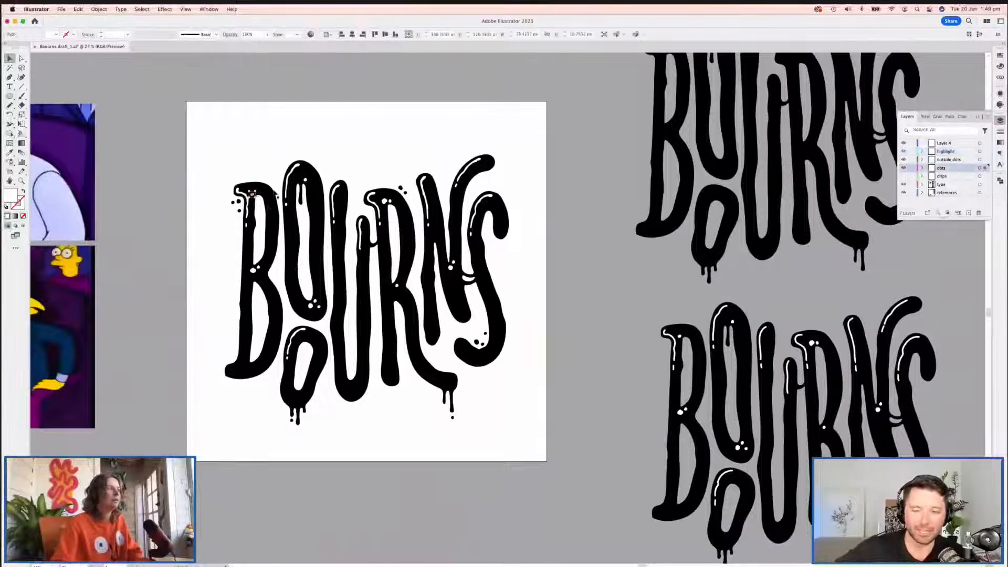
left_click(306, 181, "shift")
left_click(385, 201, "shift")
left_click(853, 175)
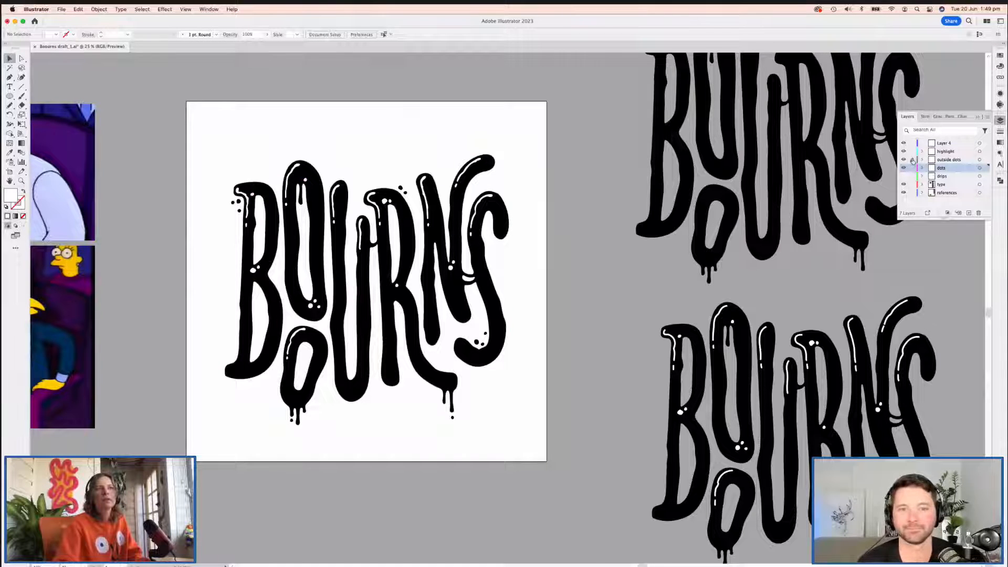
left_click_drag(913, 158, 912, 146)
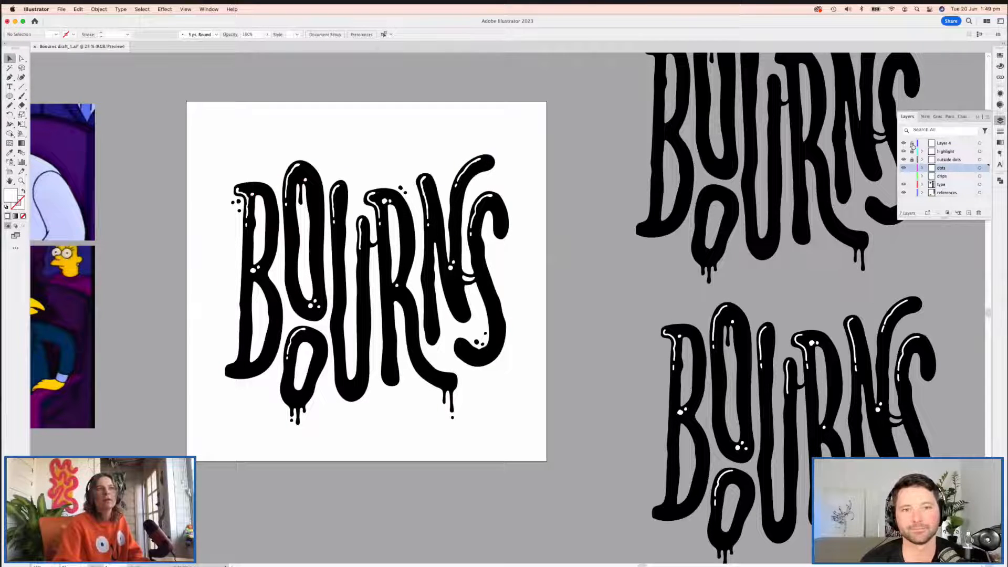
left_click(912, 177)
left_click(912, 193)
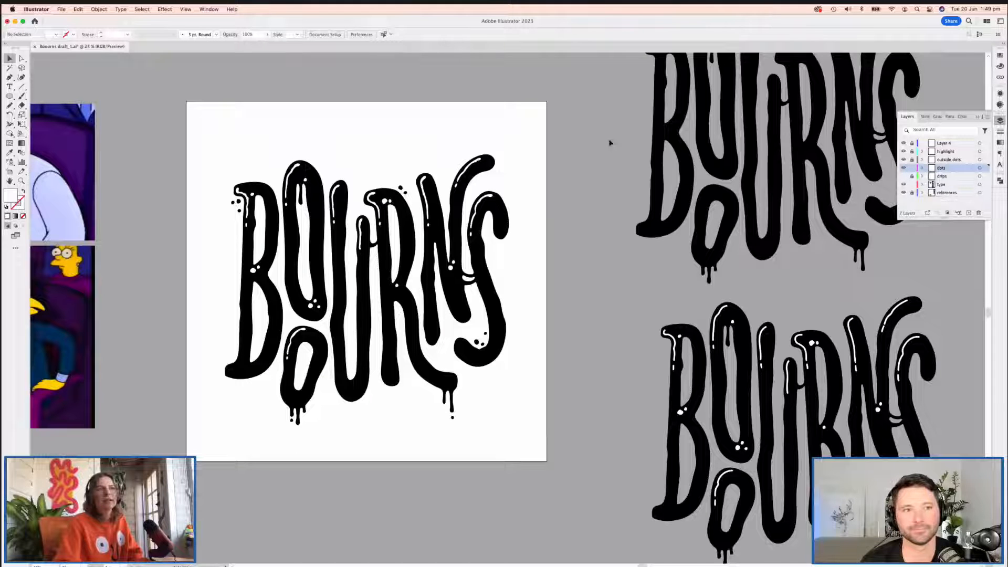
Step: Try to cut all the white bubble dots out of the whole artboard wordmark at once with Minus Front
left_click_drag(204, 133, 560, 497)
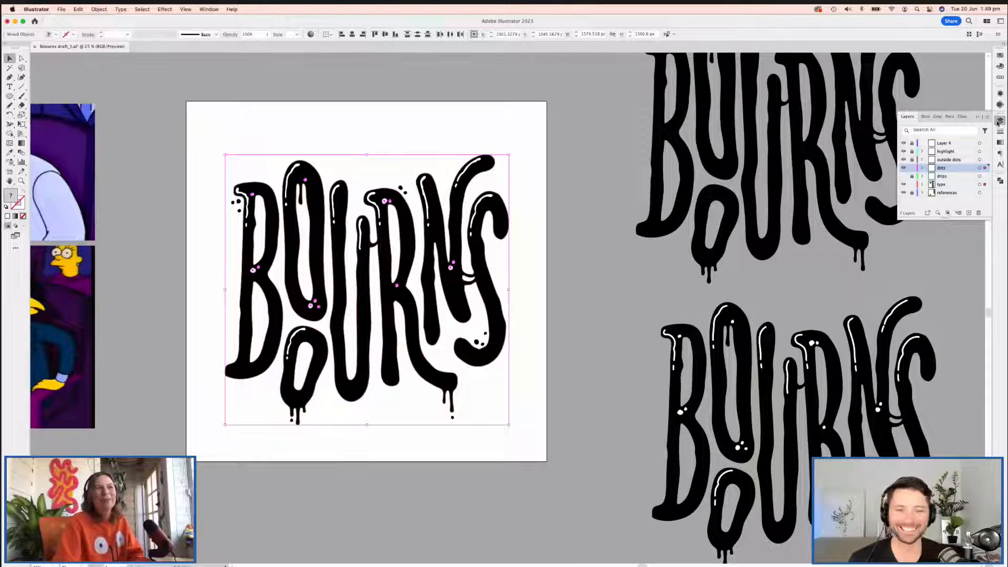
left_click(1000, 180)
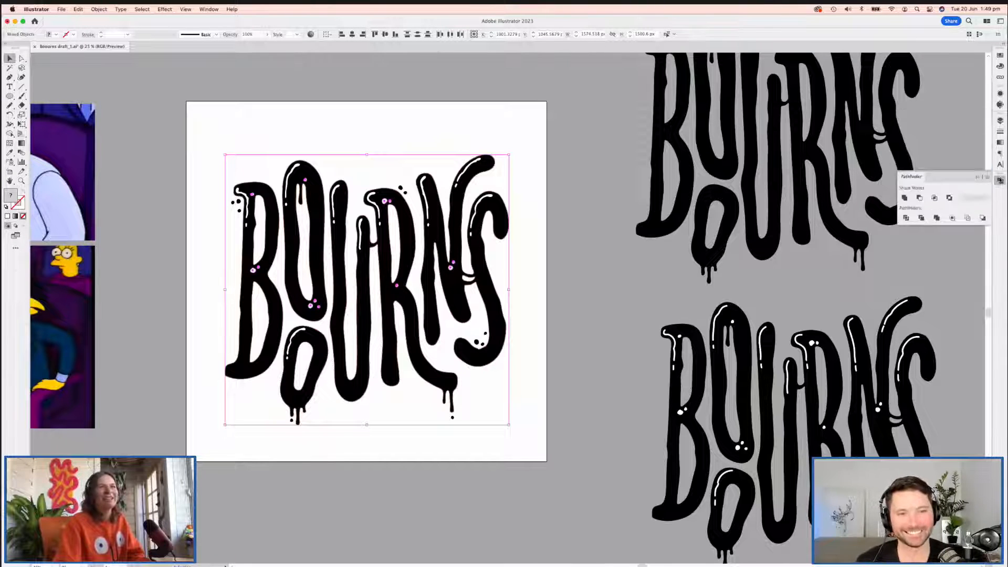
left_click(919, 199)
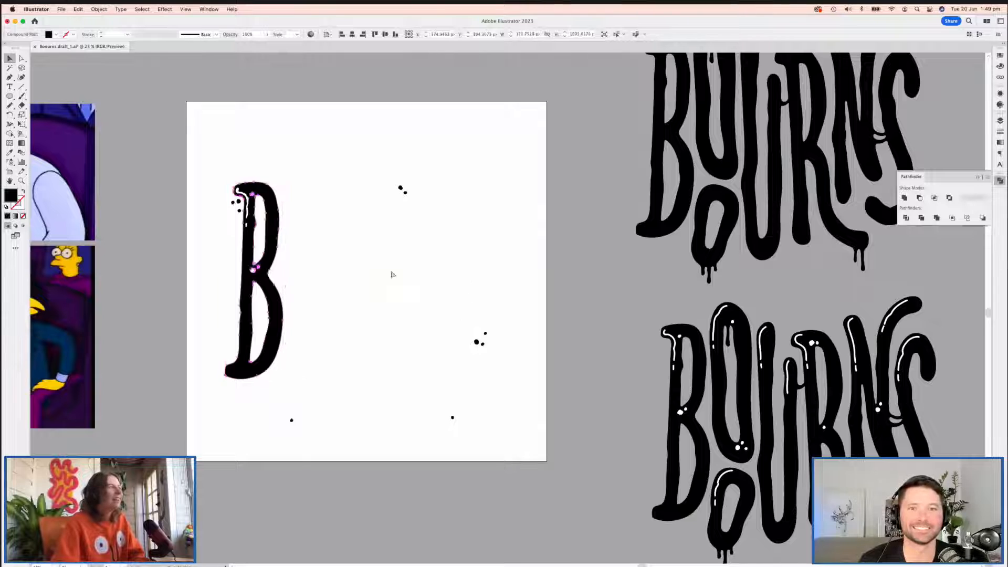
left_click(252, 194)
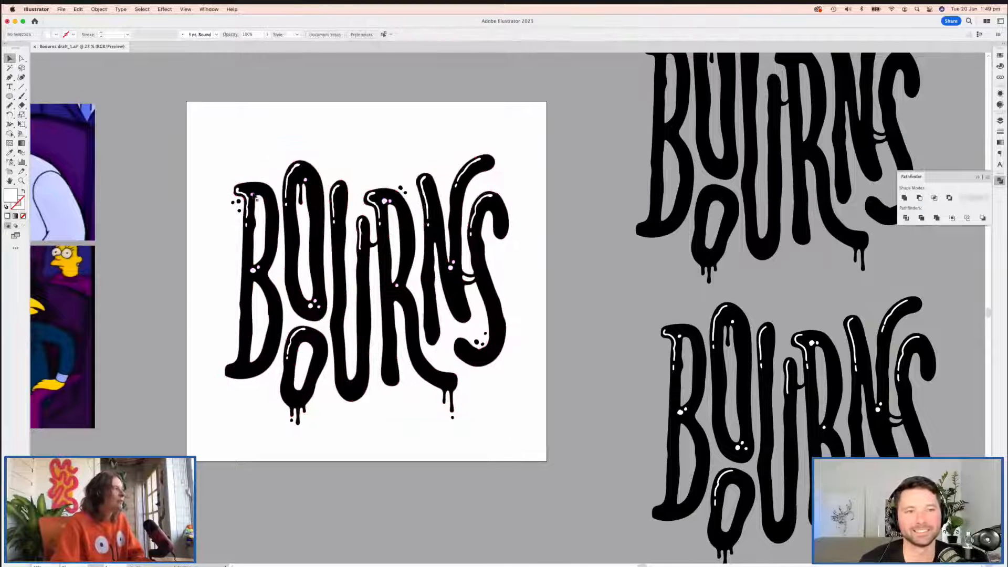
left_click(253, 270)
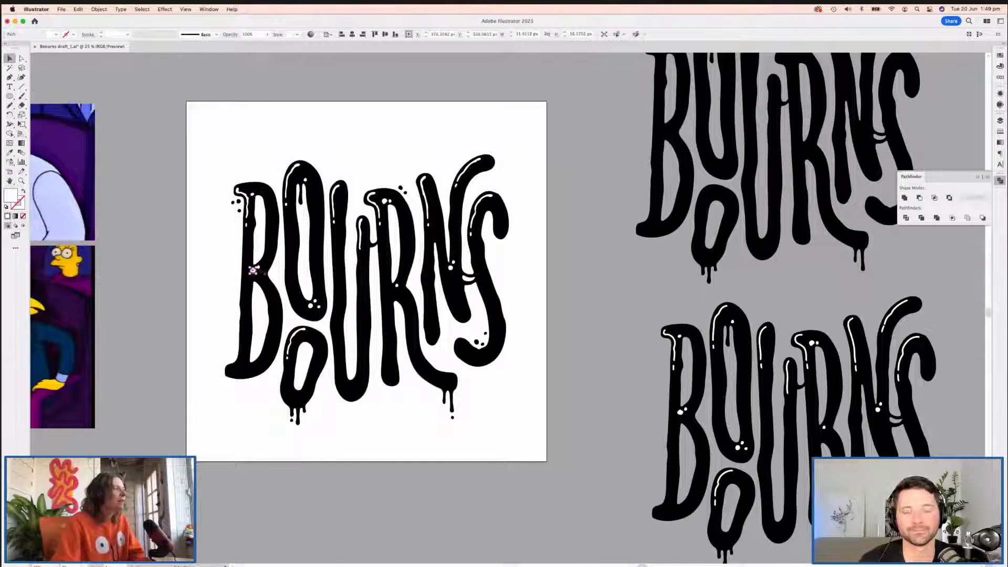
left_click(259, 171)
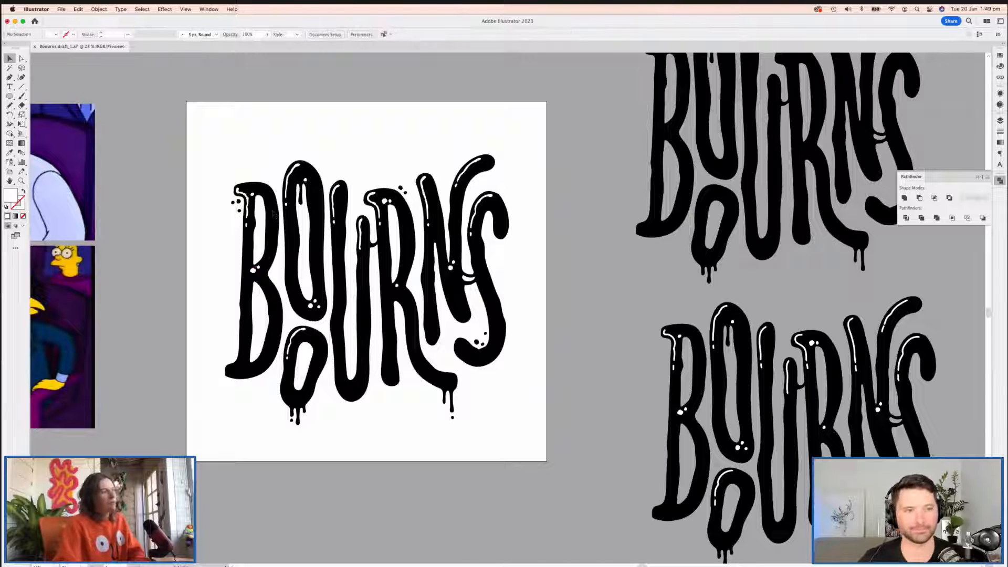
Step: Try to subtract just the B's bubble dots from the grouped lettering with Minus Front, and undo it
scroll(273, 212, "left", 2)
scroll(273, 213, "up", 1)
left_click(268, 202)
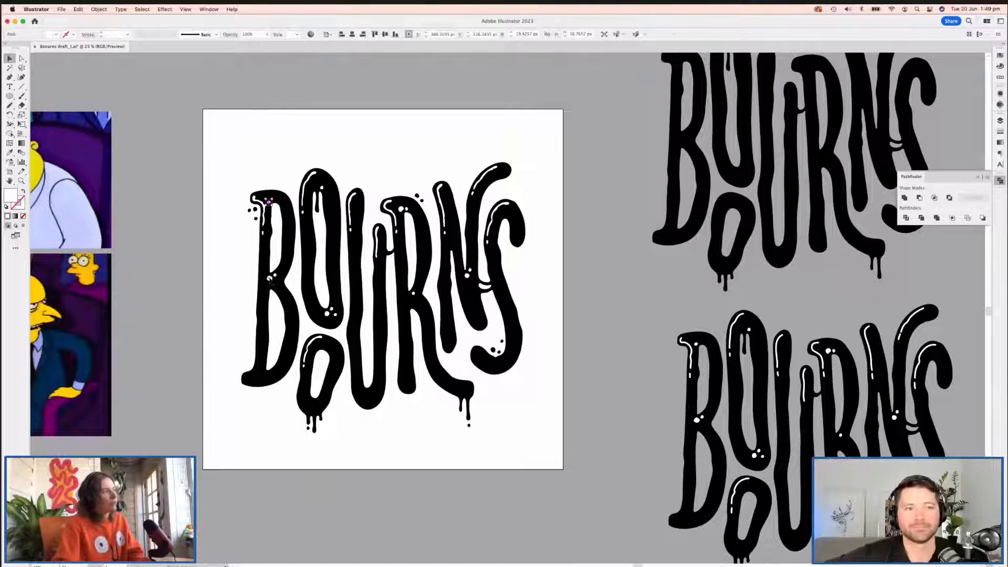
left_click(269, 278, "shift")
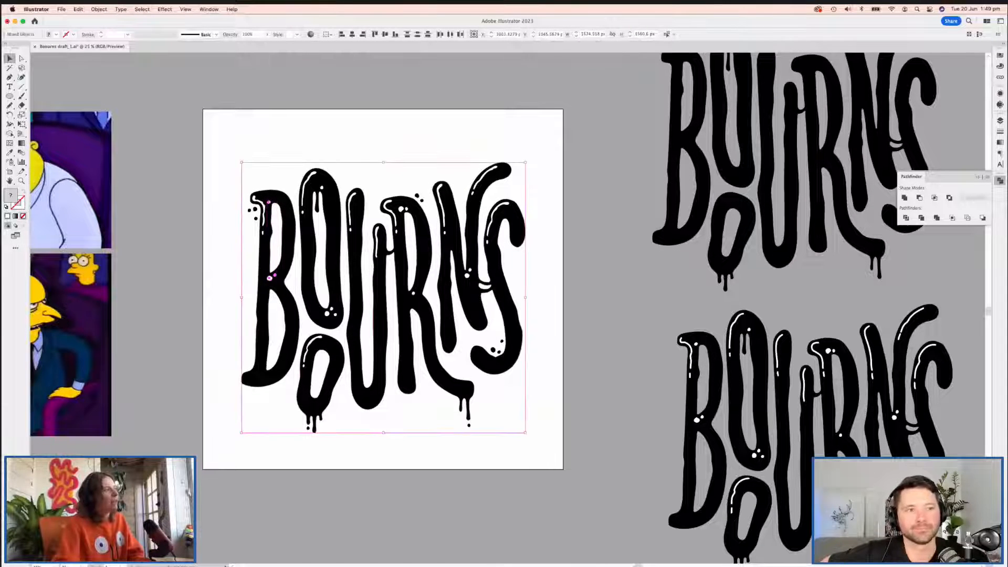
left_click(920, 198)
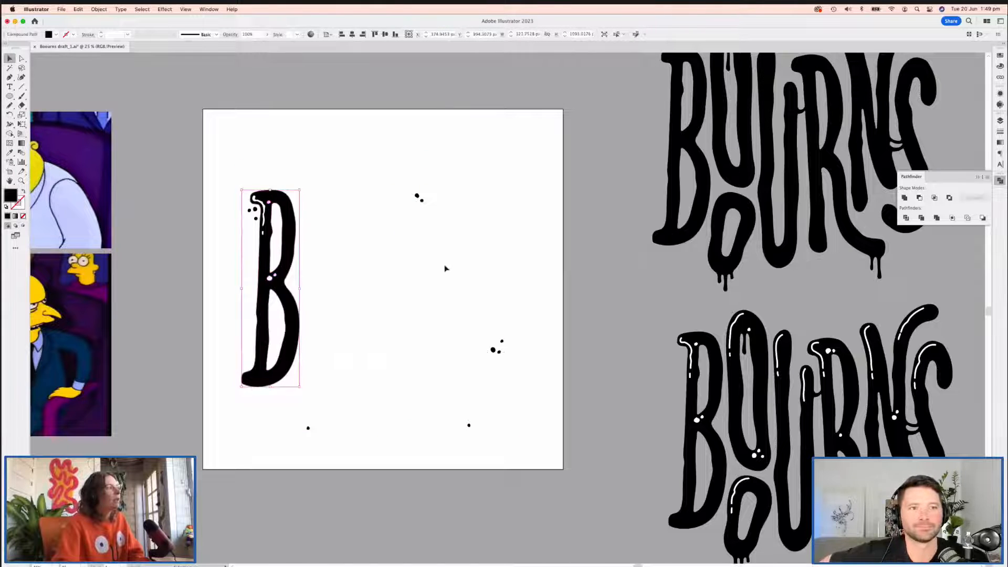
key("super+z")
Step: Ungroup the lettering and cut the B's bubble dots out of the letter with Minus Front
left_click(334, 177)
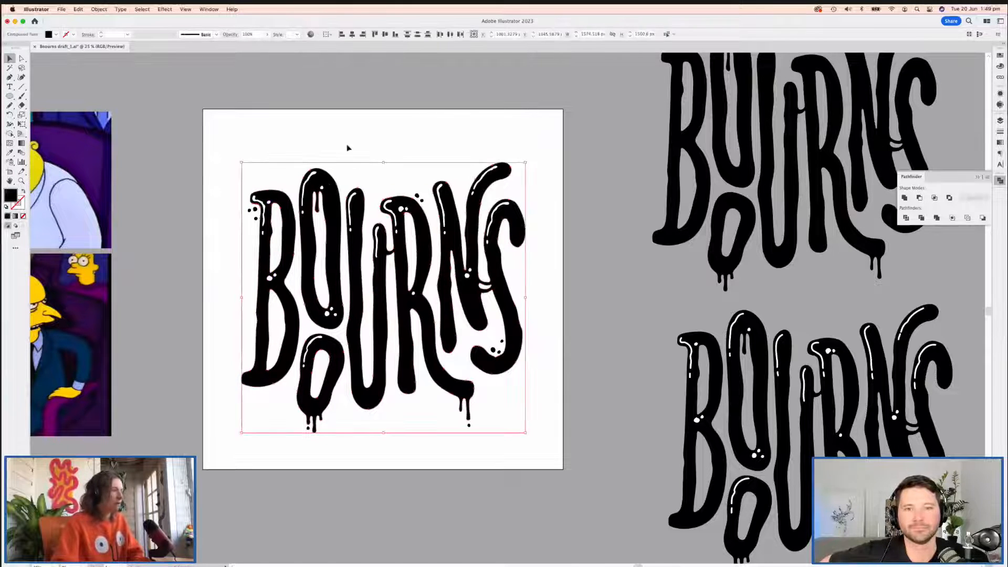
left_click(272, 212)
left_click(269, 202)
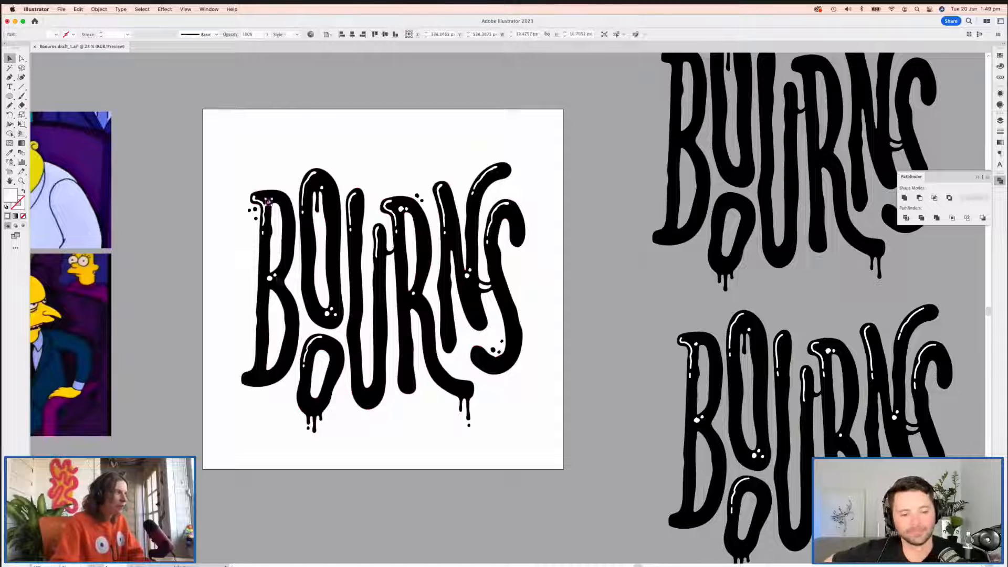
left_click(270, 278)
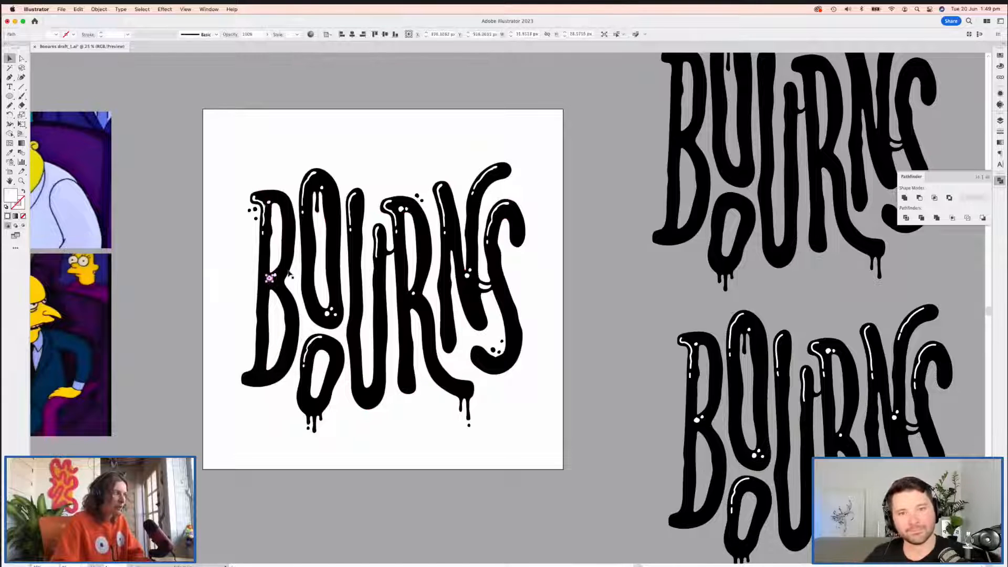
left_click(271, 274, "shift")
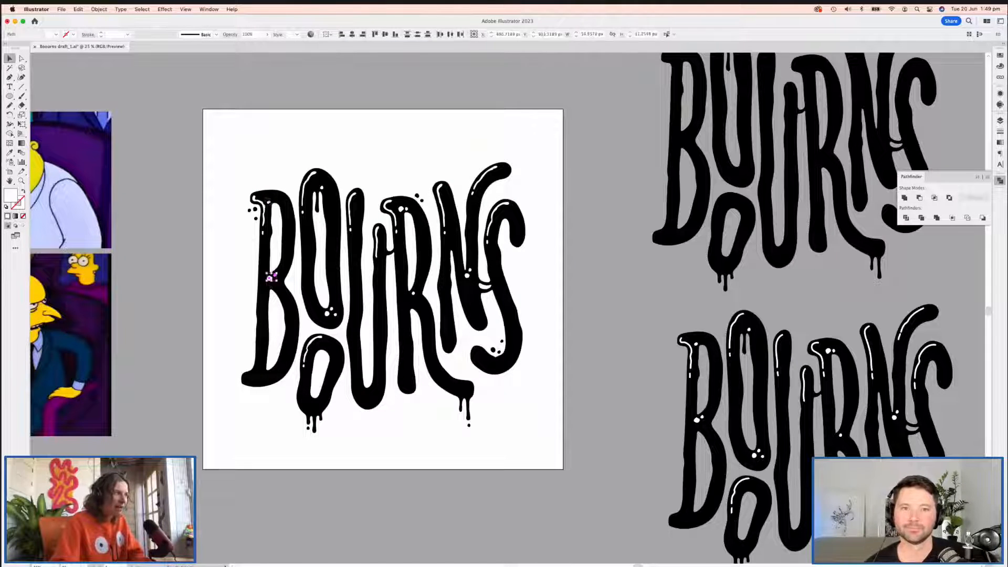
left_click(269, 205, "shift")
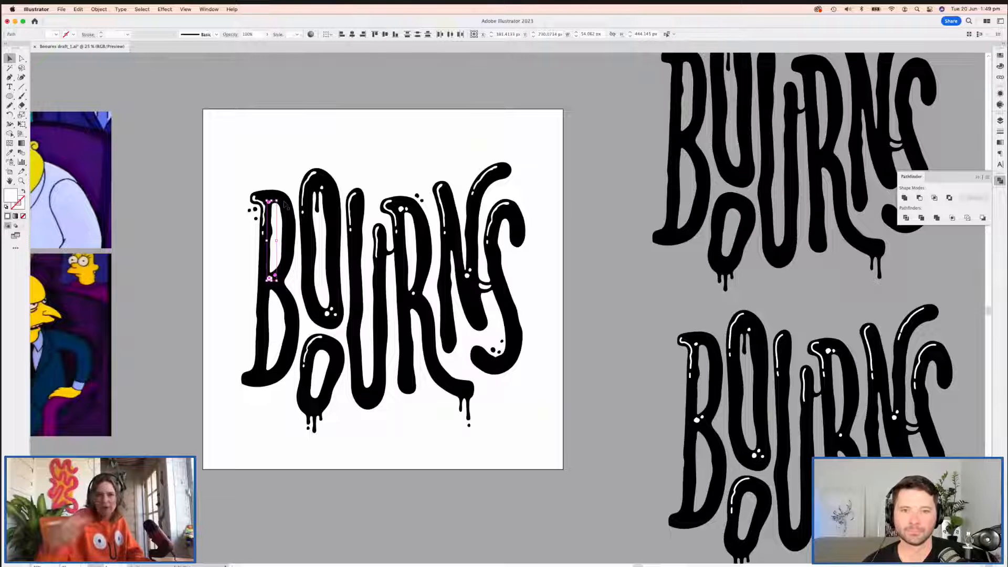
left_click(288, 207, "shift")
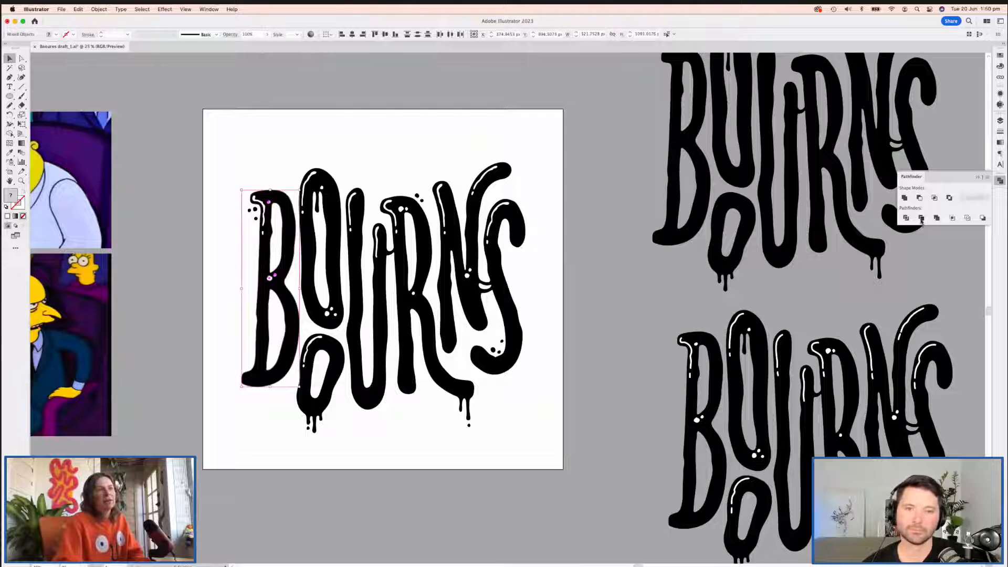
left_click(921, 199)
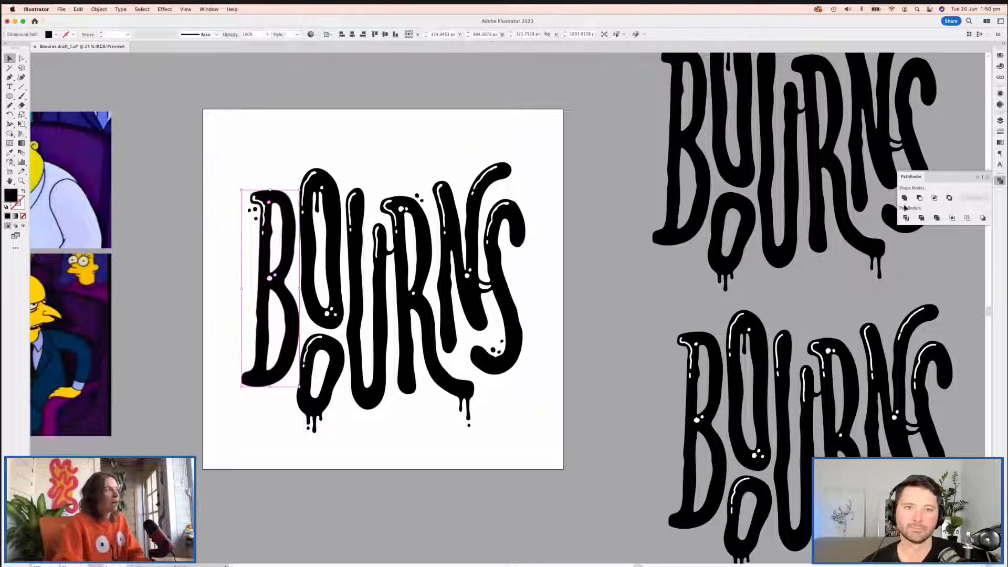
left_click(335, 129)
mouse_move(282, 205)
left_mouse_down()
mouse_move(120, 206)
mouse_move(112, 289)
mouse_move(270, 182)
mouse_move(282, 206)
left_mouse_up()
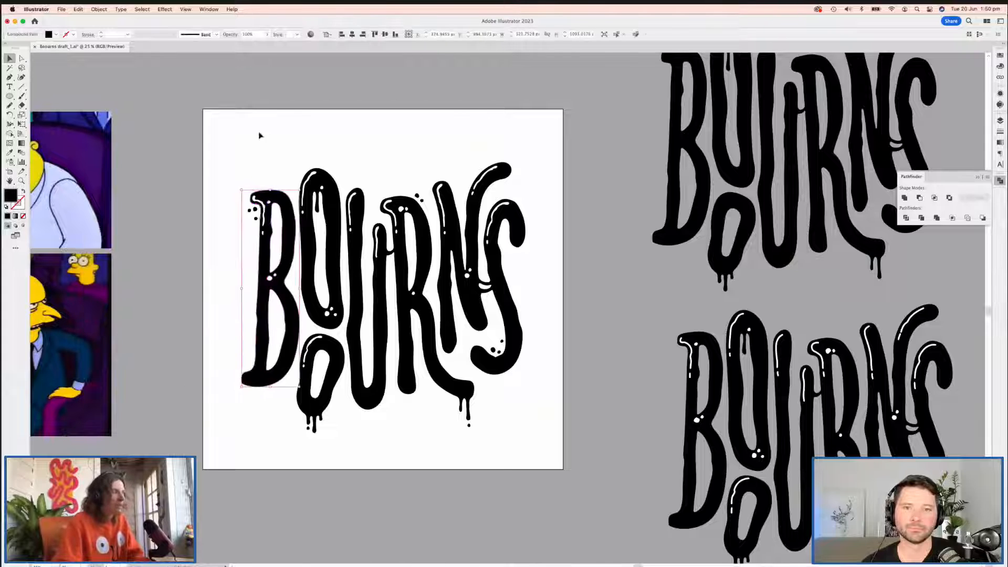
Step: Cut the bubble dots at both ends of the upper O out of the letter with Minus Front
left_click(322, 189)
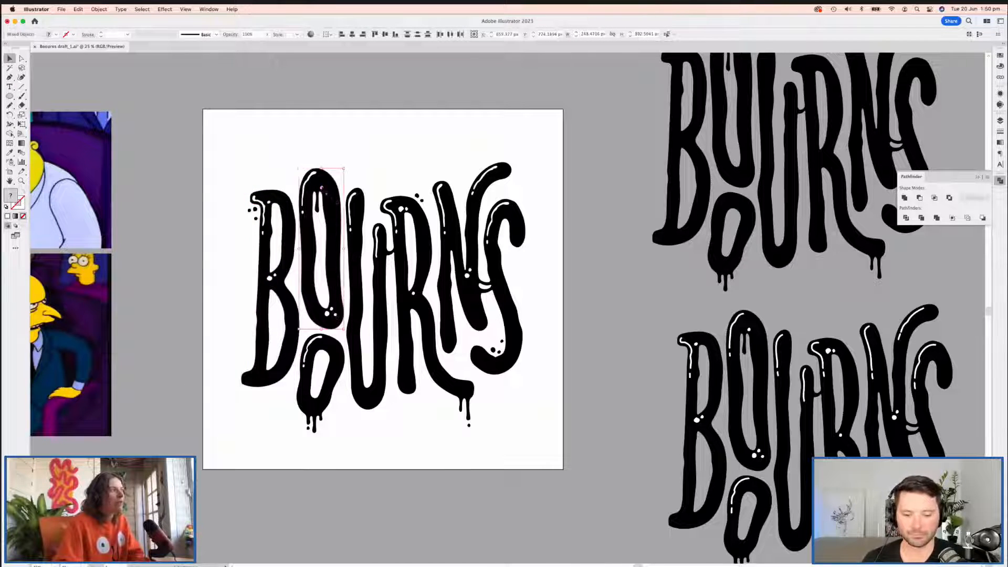
left_click(322, 188)
left_click(328, 314)
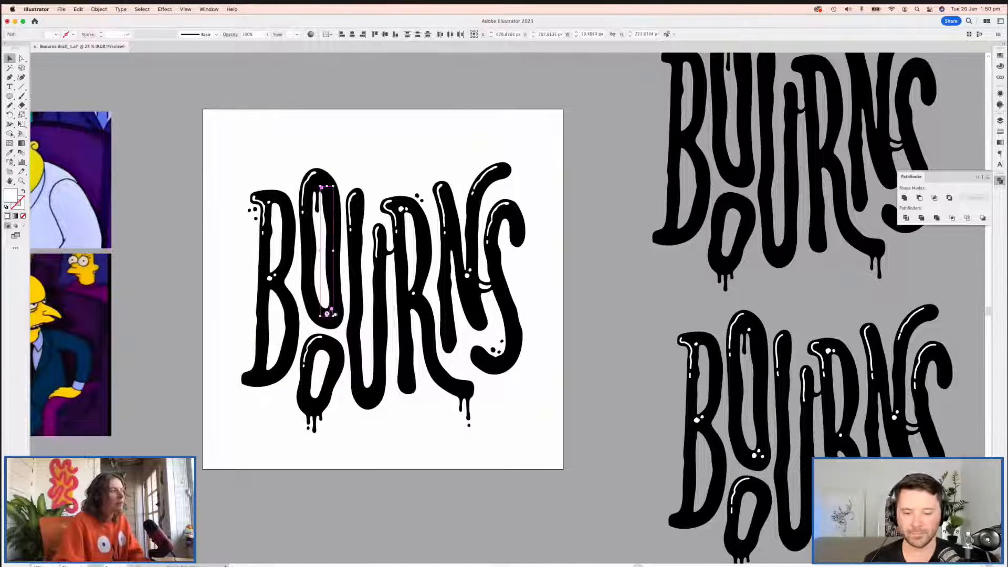
left_click(328, 314)
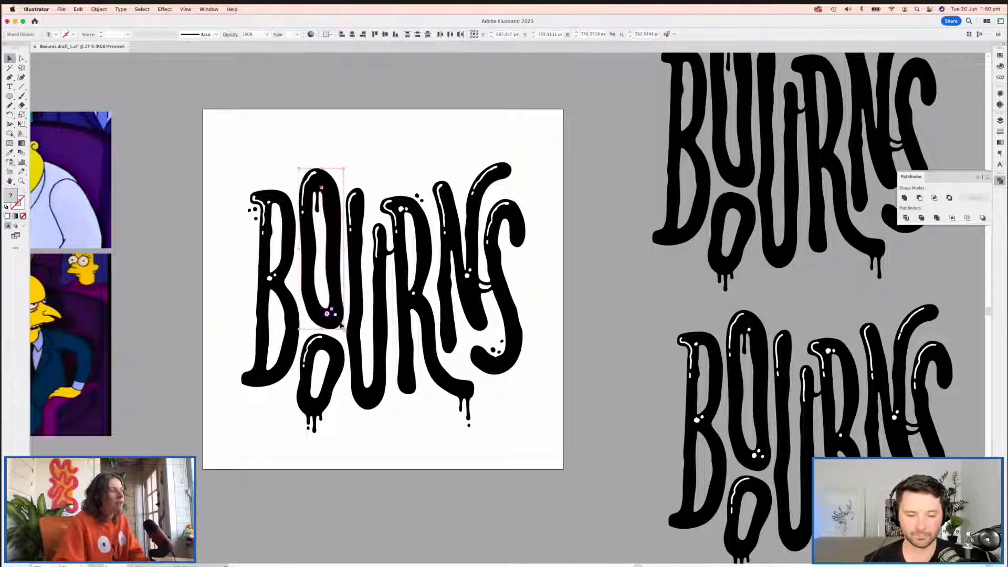
left_click(919, 198)
Step: Cut the bubble dots out of the joined U and R and out of the N with Minus Front, and deselect
left_click(403, 210)
left_click(409, 311, "shift")
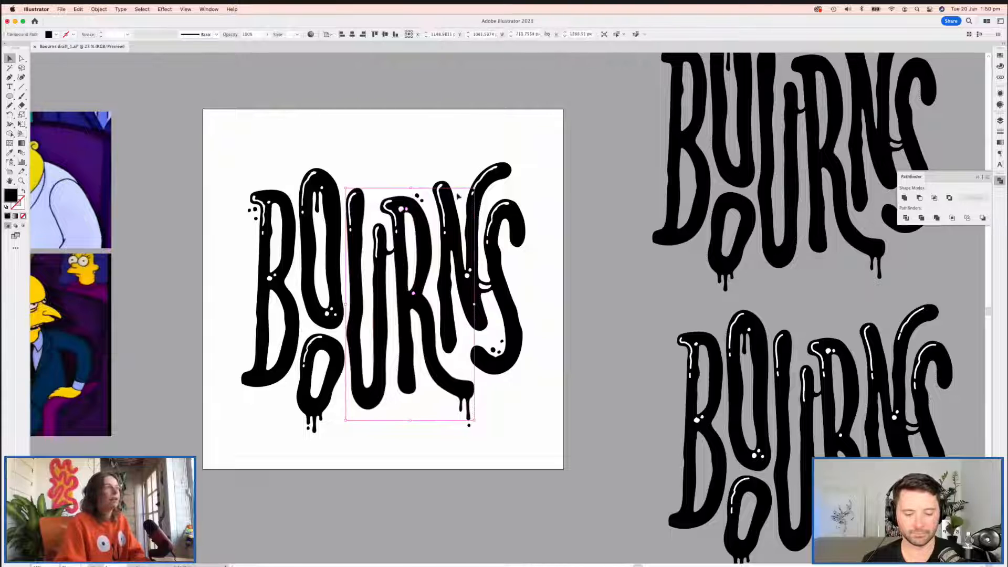
left_click(466, 274)
left_click(467, 274)
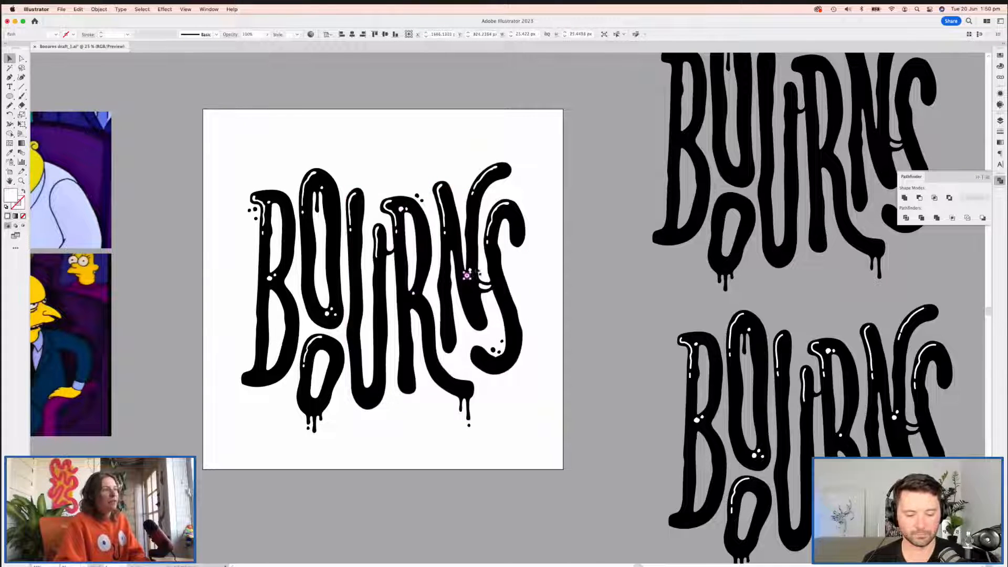
left_click(470, 270, "shift")
left_click(475, 266, "shift")
left_click(919, 198)
left_click(592, 248)
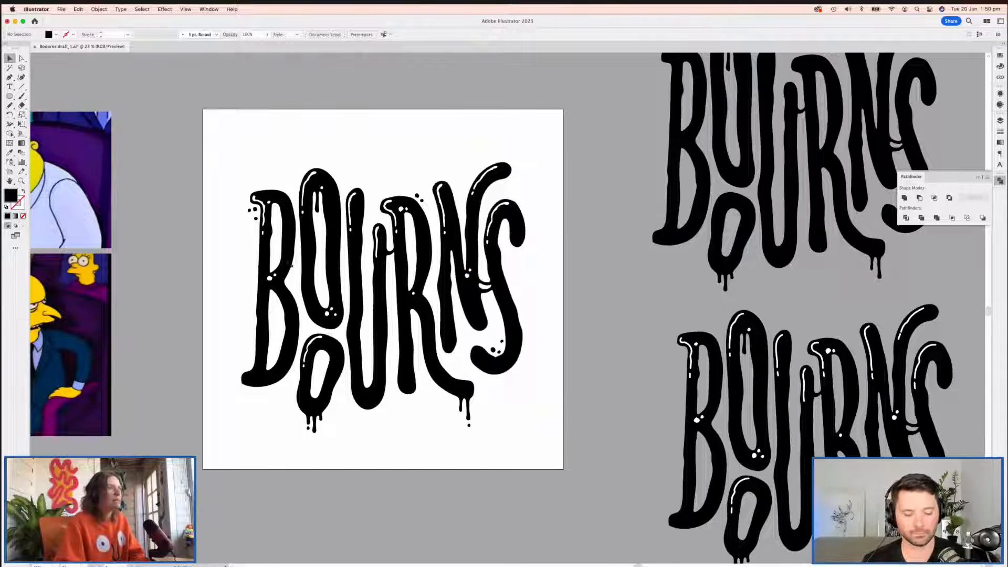
Step: Add a layer named BG directly above the references layer
left_click(1000, 119)
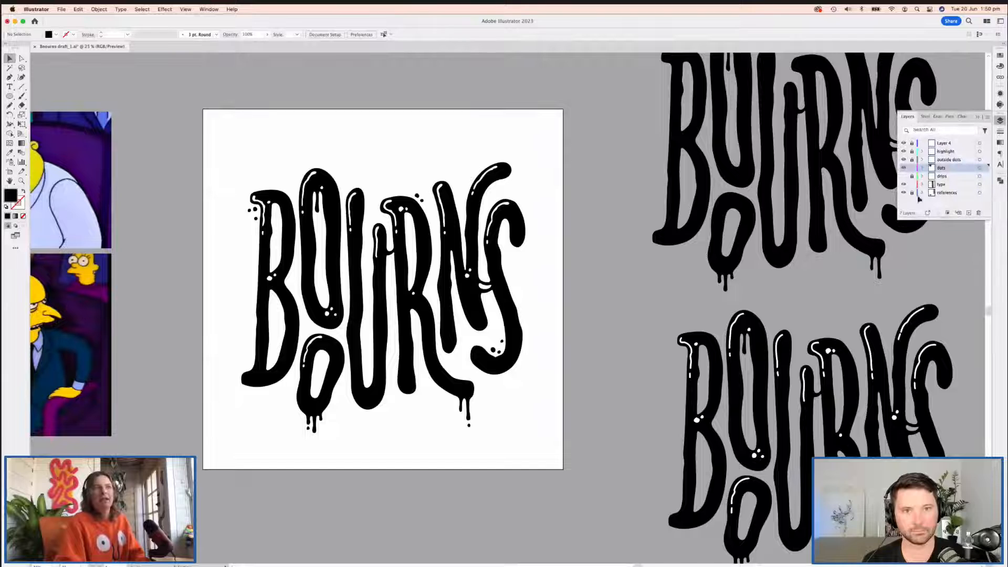
left_click(950, 193)
left_click(970, 213)
double_click(947, 194)
type("BC")
key("Return")
Step: Cover the artboard with a rectangle about 2060 by 2030 px, filled with the yellow sampled from the bespectacled cartoon character
left_click_drag(9, 97, 37, 99)
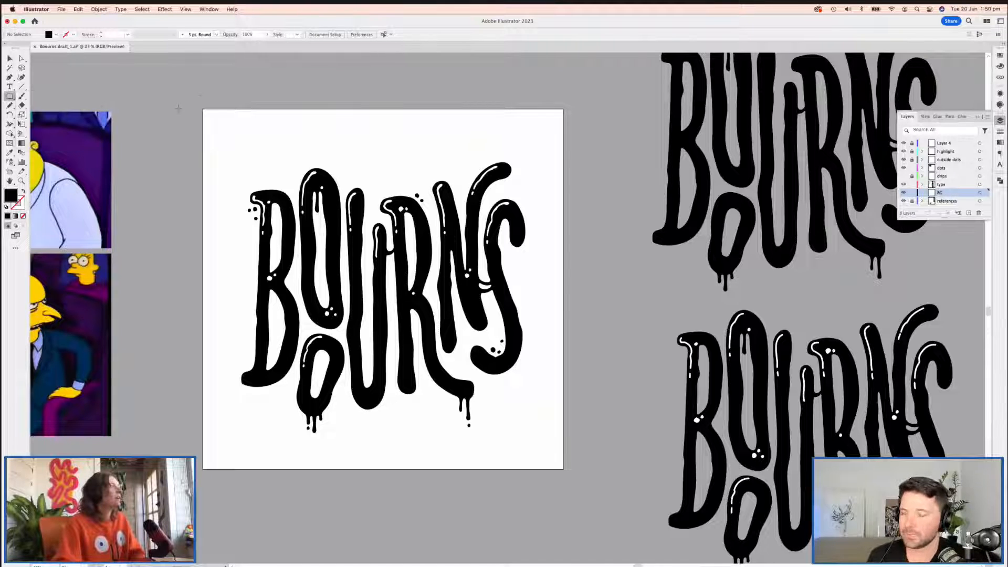
left_click_drag(200, 107, 572, 474)
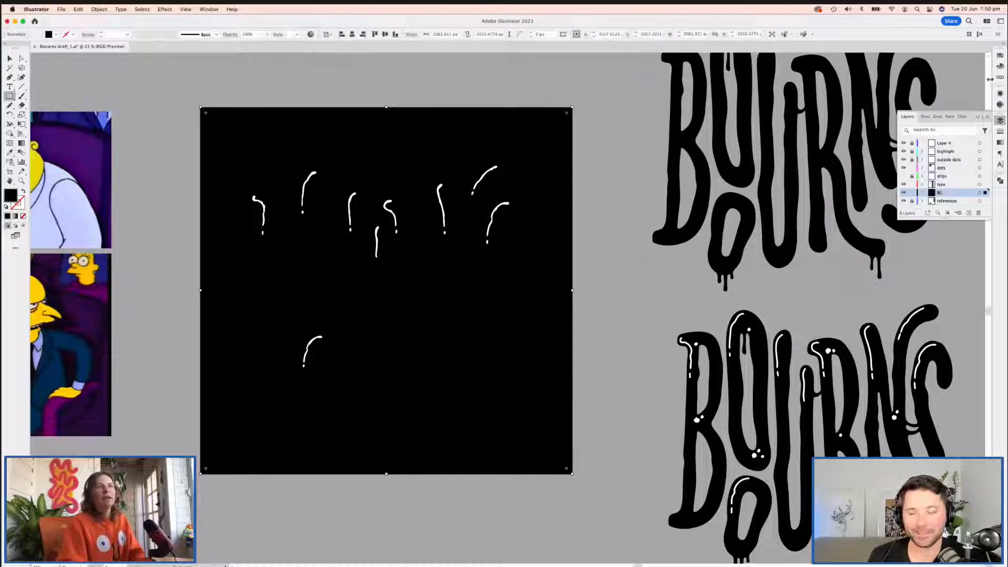
scroll(386, 288, "left", 10)
key("i")
left_click(140, 165)
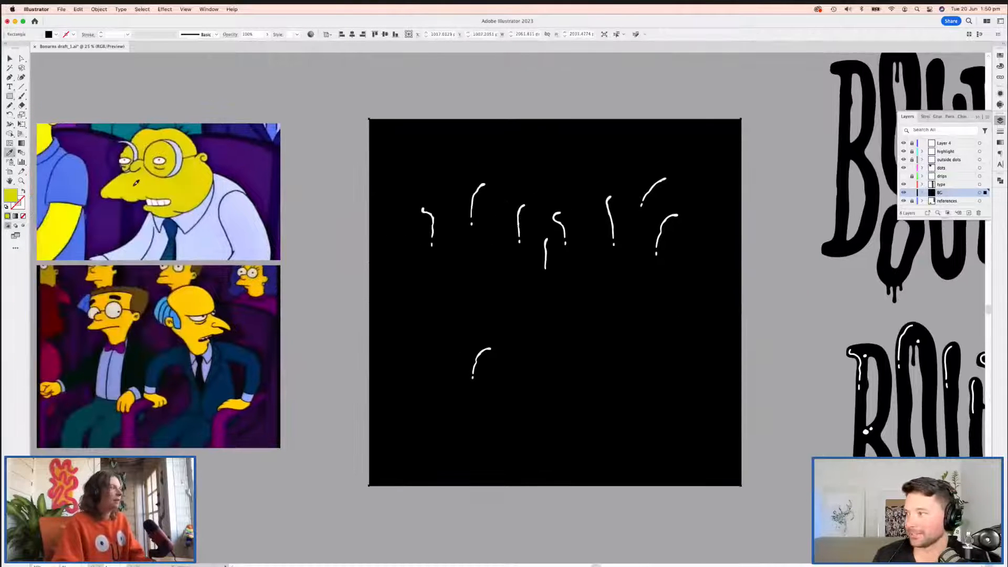
key("v")
scroll(388, 265, "right", 5)
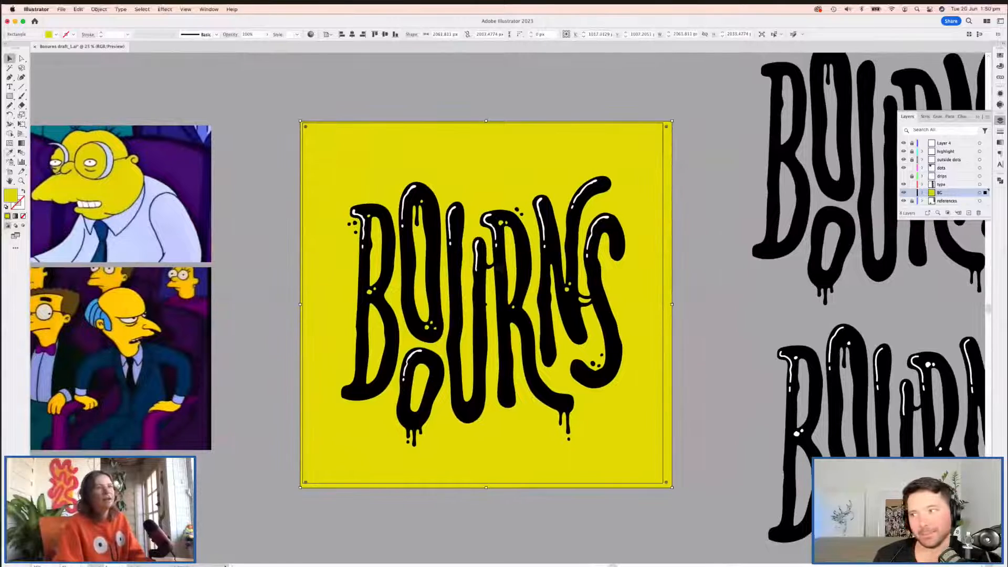
Step: Select the B, the upper O and the joined U and R to find their layer, and lock the dots layer
left_click(395, 239)
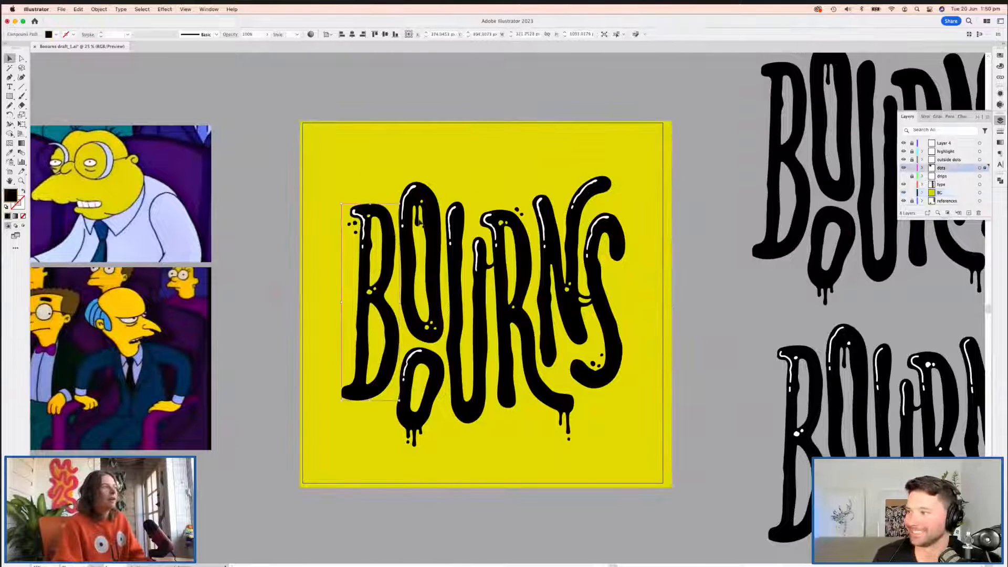
left_click(423, 201, "shift")
left_click(456, 244, "shift")
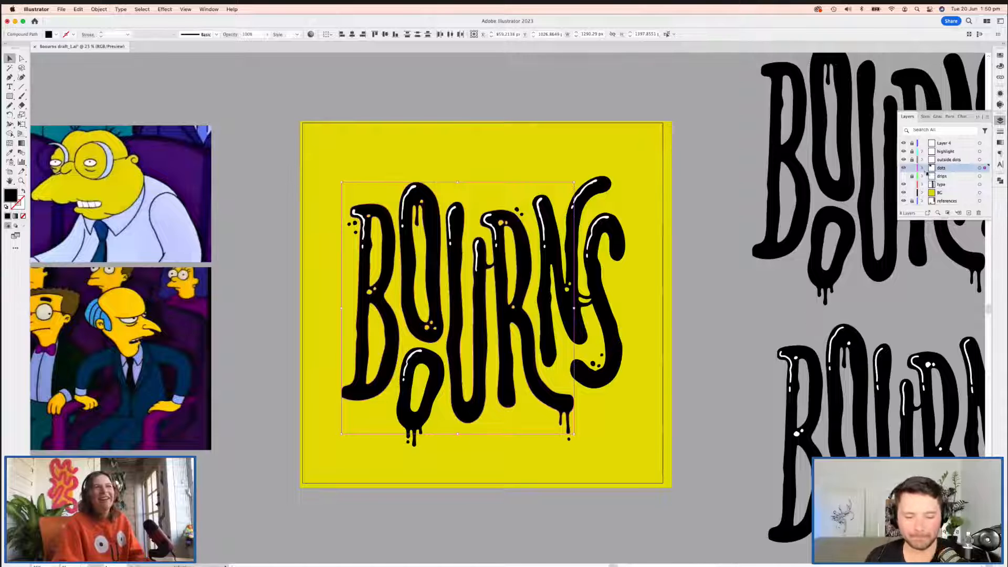
left_click(913, 168)
Step: Make the type layer active and toggle its visibility to check which lettering it holds
left_click(950, 185)
left_click(903, 184)
left_click(903, 185)
left_click(903, 185)
left_click(903, 185)
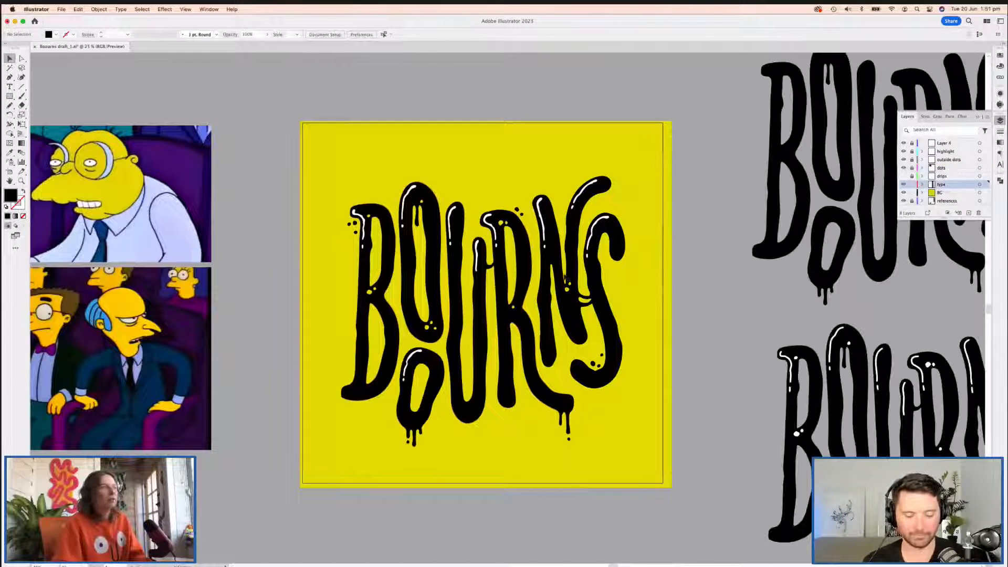
Step: Cut the B, both O's, the joined U and R, and the N and S, and paste them in place onto the type layer
left_click(397, 260)
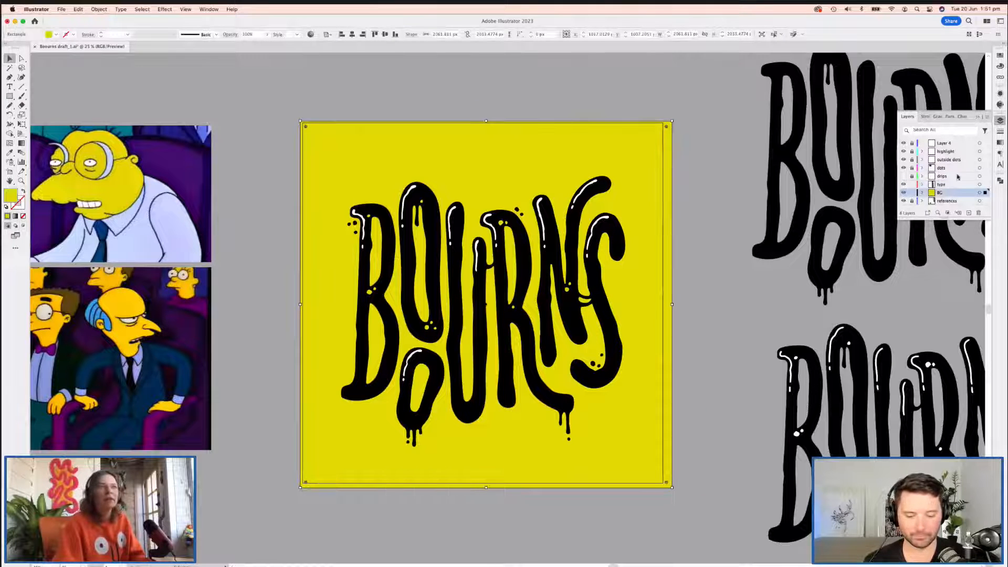
left_click(911, 168)
left_click(391, 264)
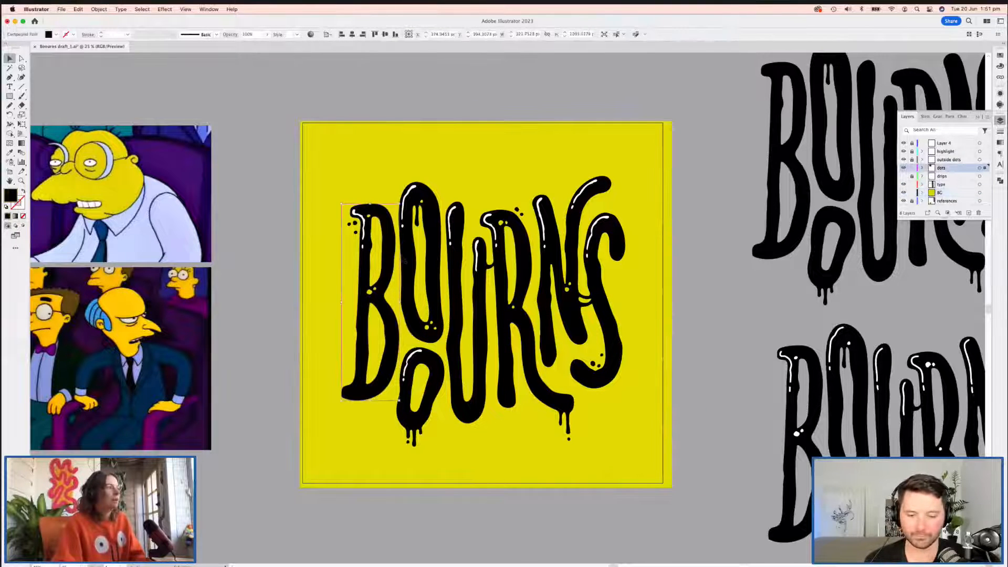
left_click(405, 260, "shift")
left_click(456, 282, "shift")
left_click(494, 299, "shift")
left_click(584, 282, "shift")
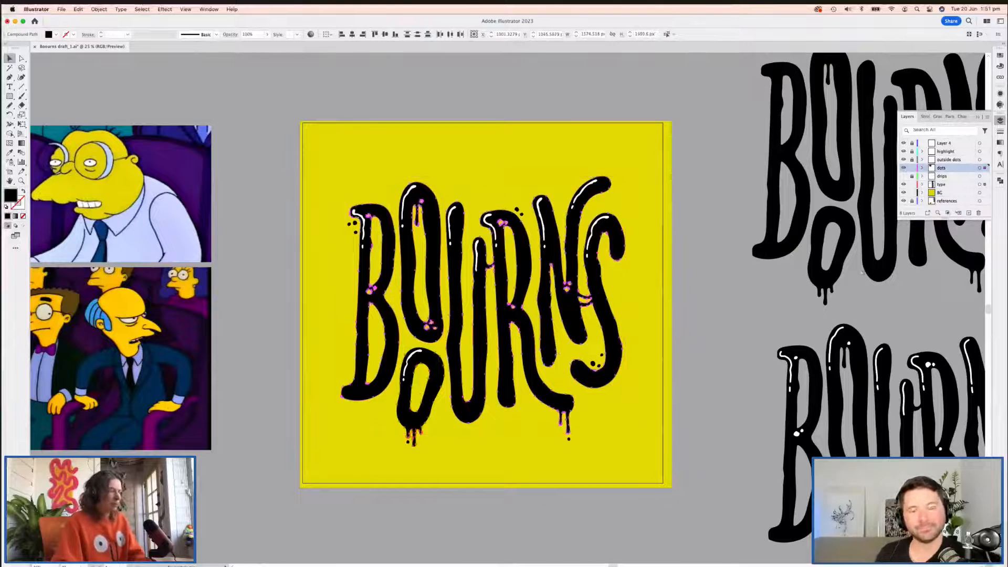
key("Delete")
left_click(948, 184)
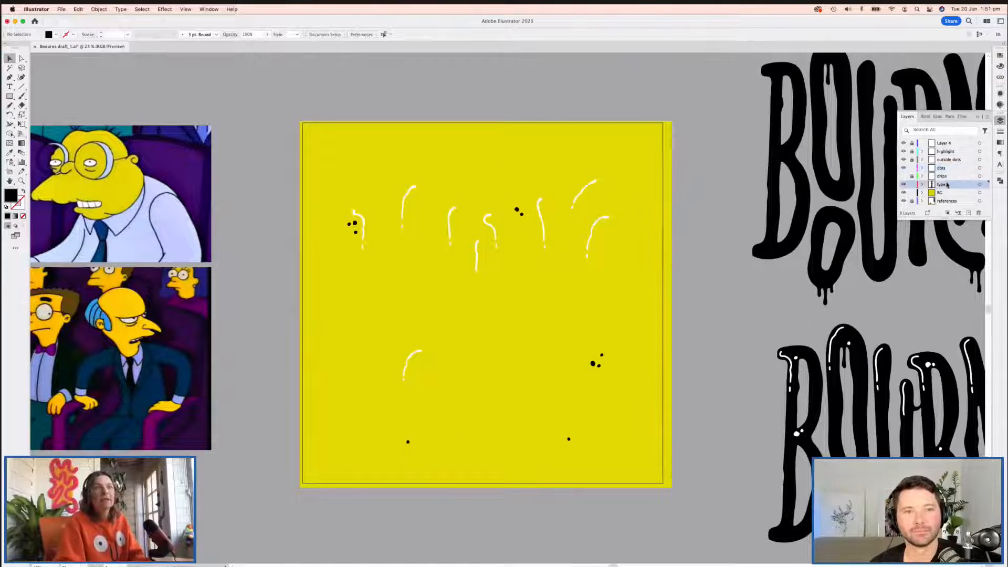
key("super+f")
left_click(269, 241)
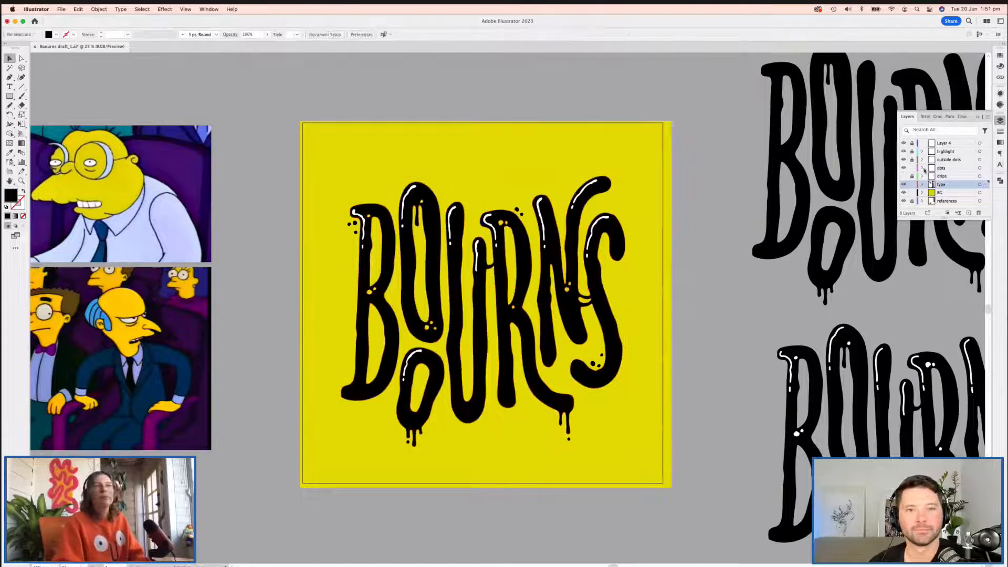
Step: Lock the BG layer and fill the BOURNS lettering on the artboard with the dark green swatch
left_click_drag(340, 175, 650, 434)
key("super+z")
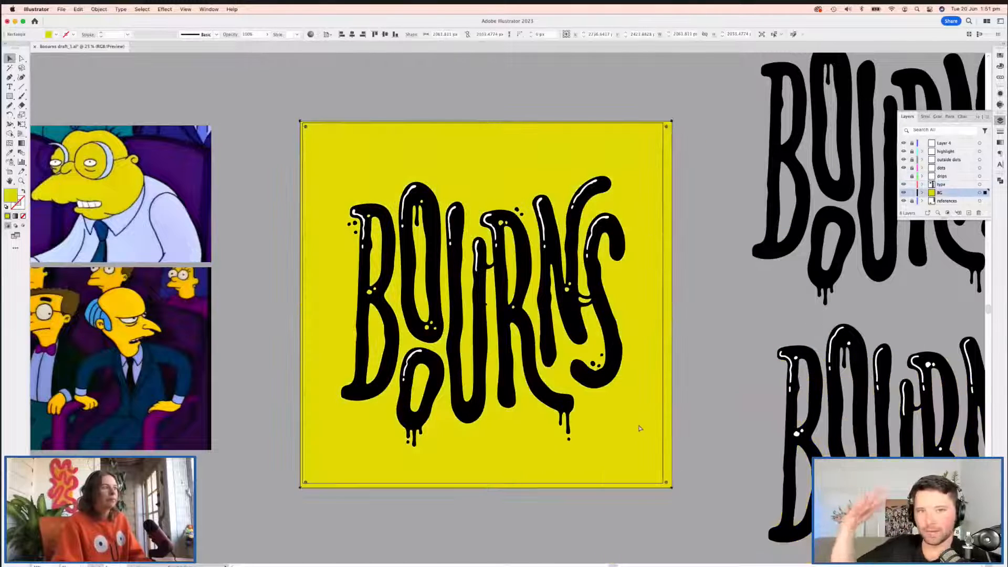
key("super+shift+a")
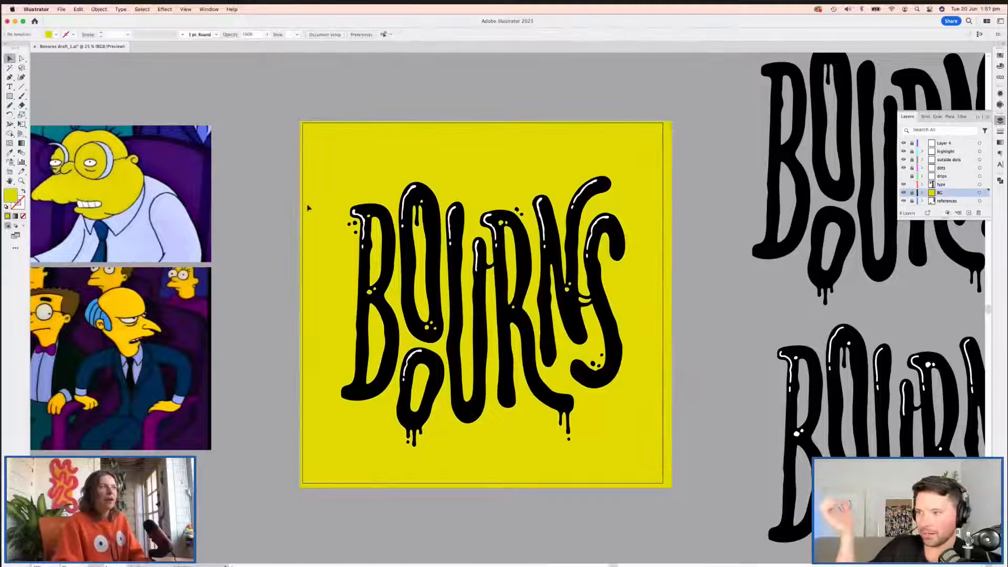
left_click_drag(286, 160, 675, 497)
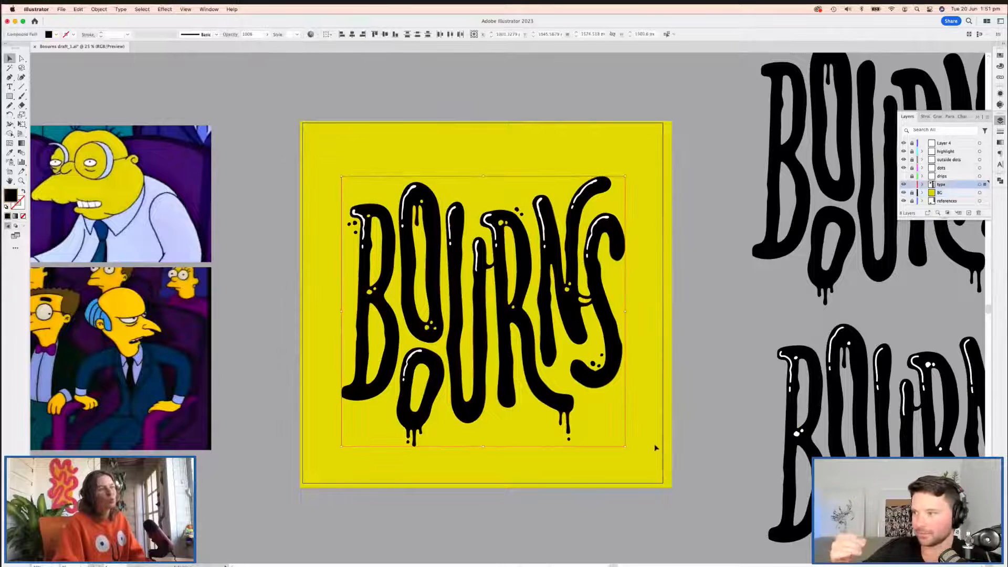
left_click(999, 54)
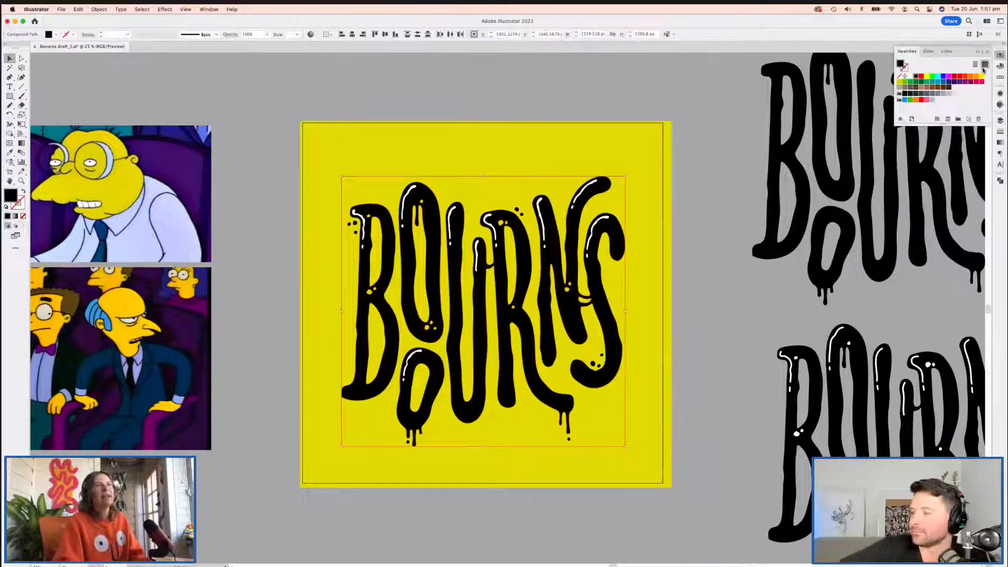
left_click(916, 82)
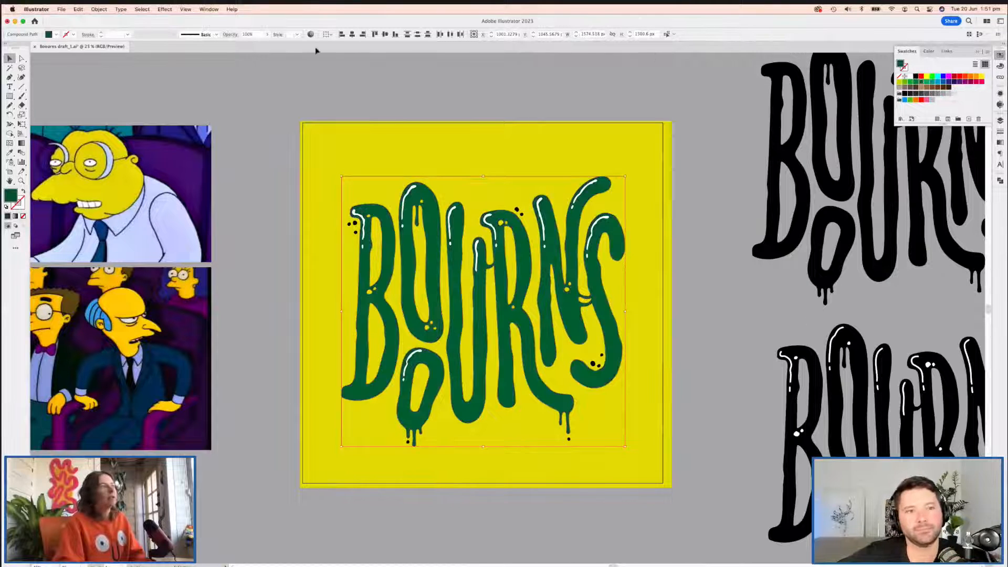
left_click(398, 113)
scroll(434, 124, "right", 2)
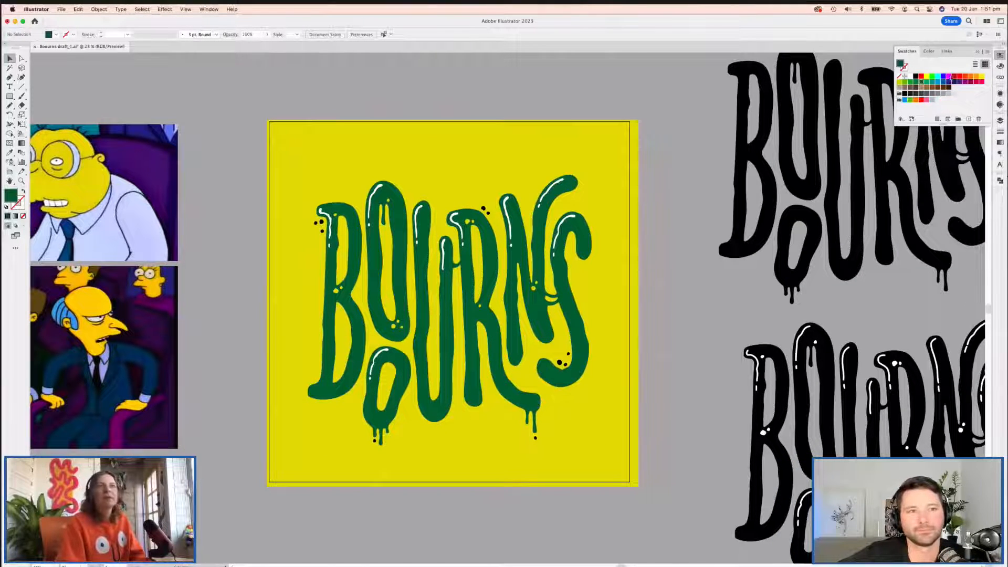
Step: Unlock the outside dots layer and match the loose black dots around the letters to the lettering's dark green
left_click(1000, 120)
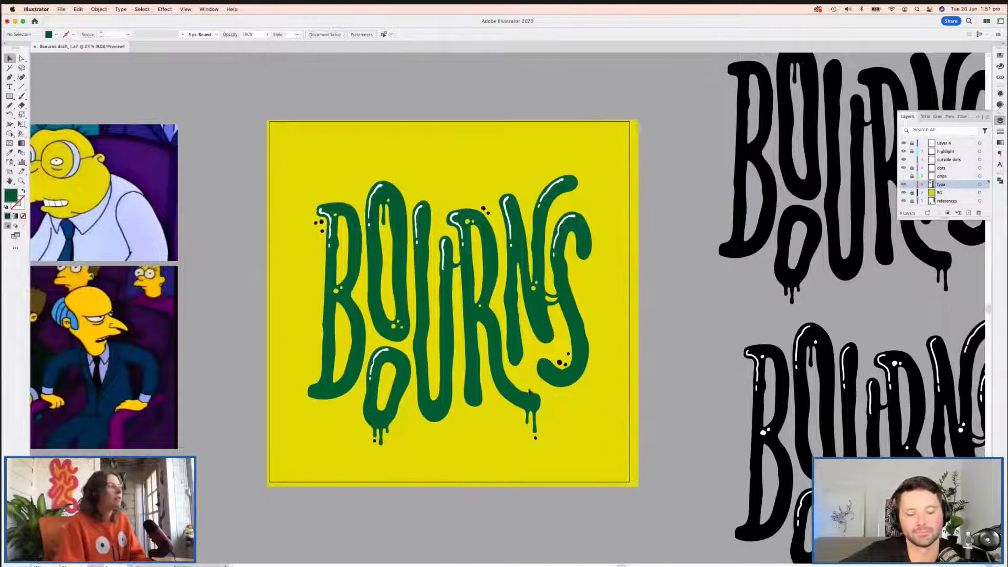
left_click_drag(529, 391, 603, 489)
key("i")
left_click(517, 336)
key("v")
left_click(641, 288)
scroll(637, 288, "right", 4)
left_click_drag(598, 312, 597, 315)
Step: Lock the type layer, unlock the highlight layer, and apply the lettering's dark green to all highlights and outside dots
left_click(281, 223)
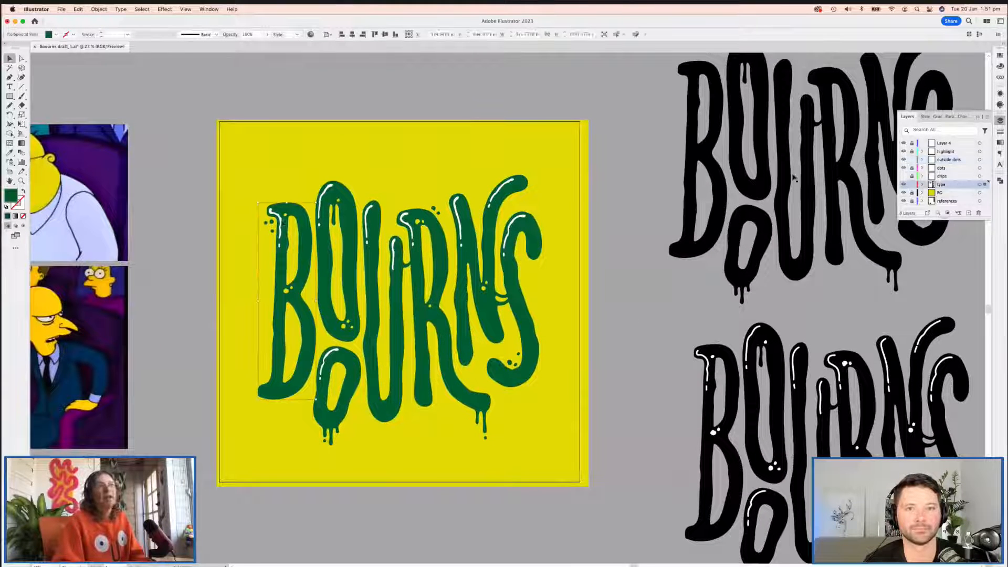
left_click(911, 185)
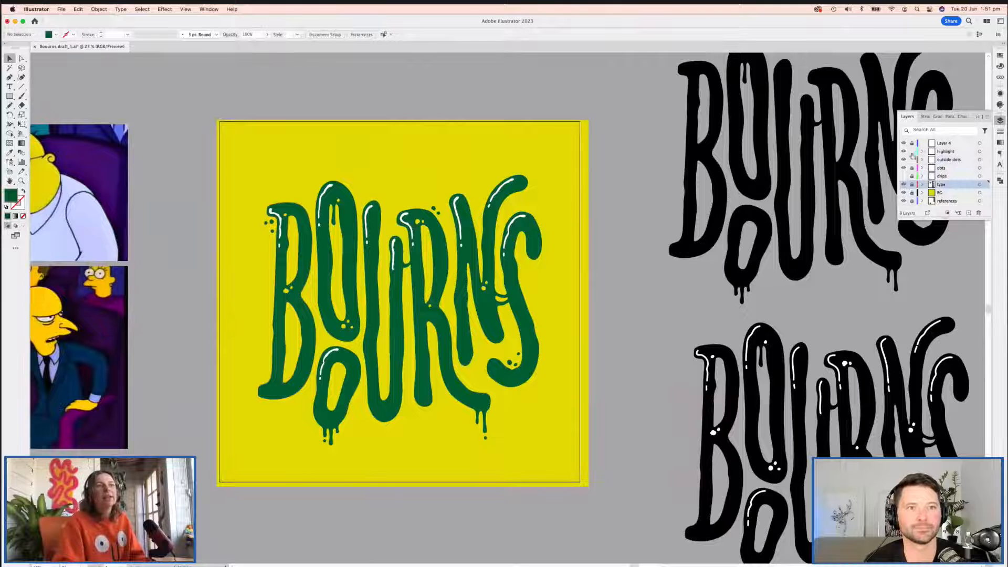
key("super+a")
key("i")
left_click(528, 346)
Step: Recolor the selected highlights and outside dots to a lighter green by raising the brightness to 50%
left_click(310, 34)
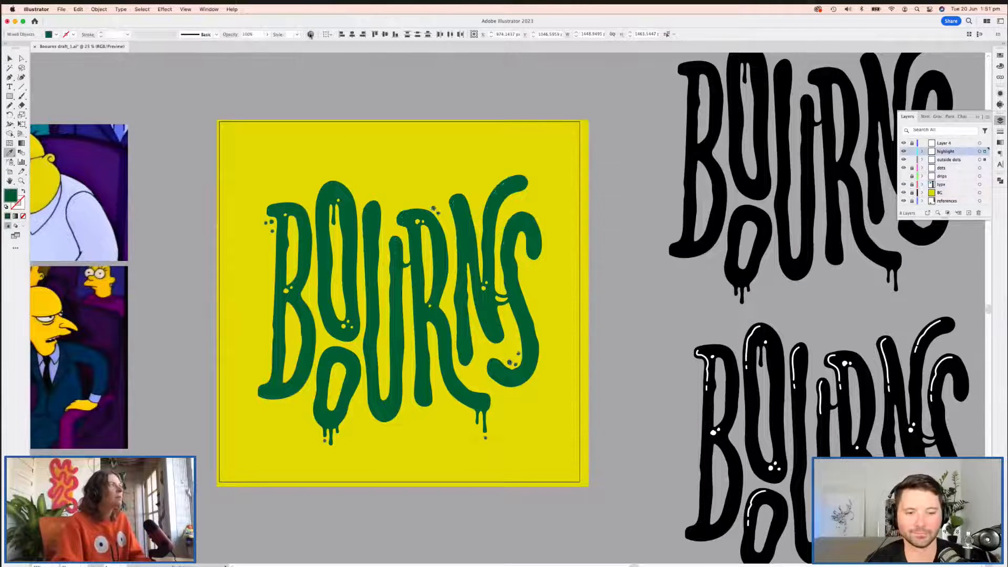
left_click(441, 202)
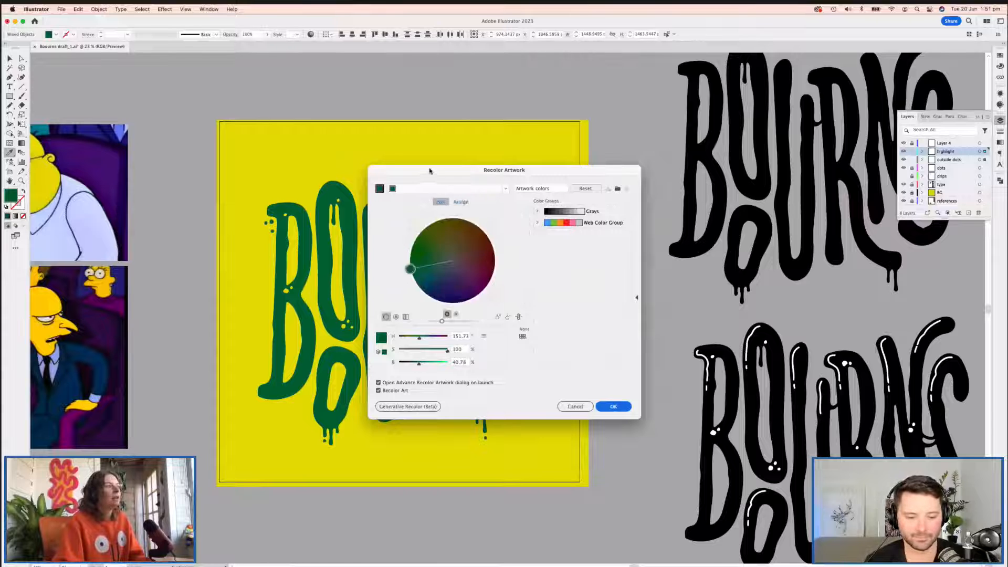
left_click_drag(521, 367, 523, 367)
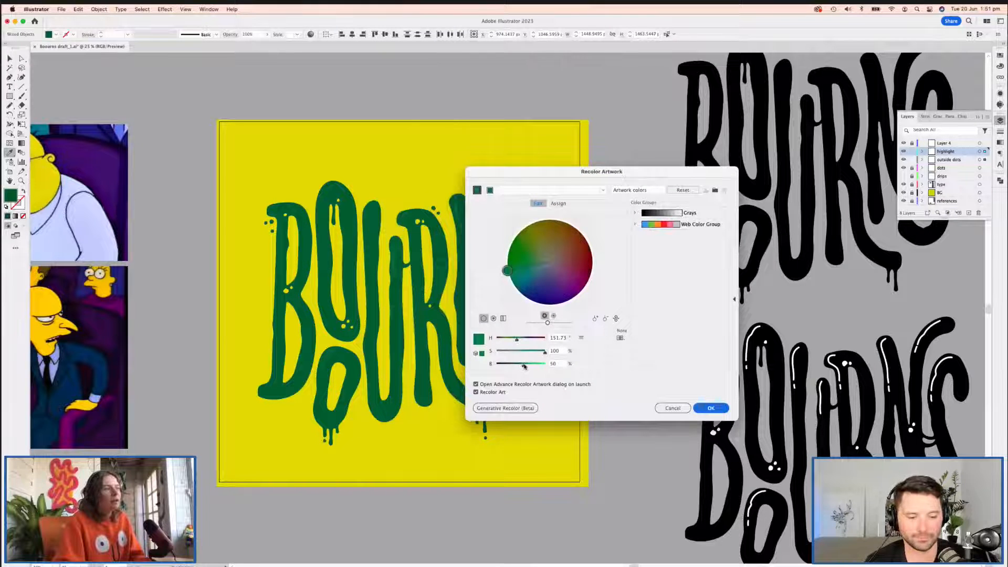
key("Return")
key("v")
left_click(624, 347)
left_click_drag(612, 366, 584, 359)
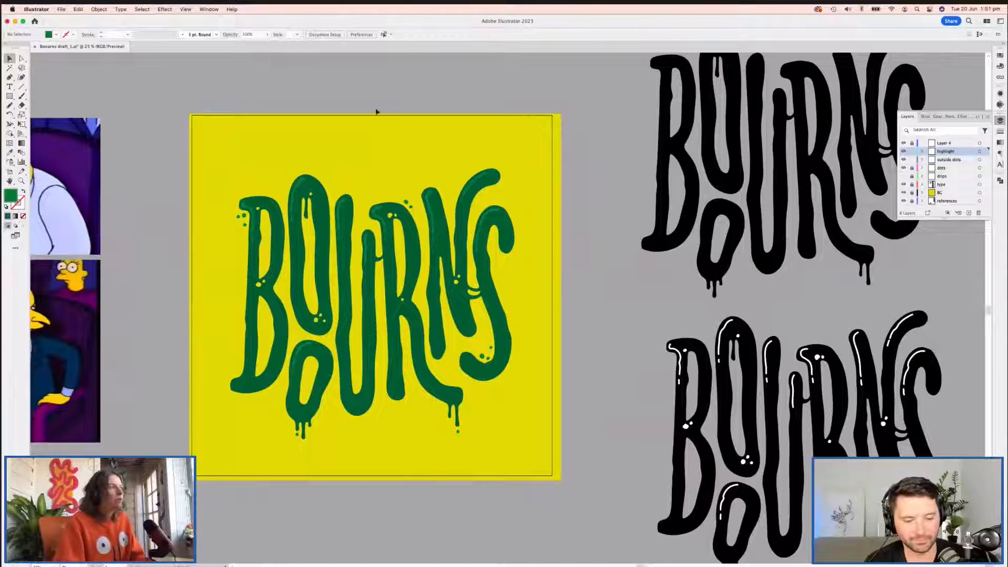
Step: Select the outside dots near the B, R and S and return them to the lettering's dark green
left_click(407, 204)
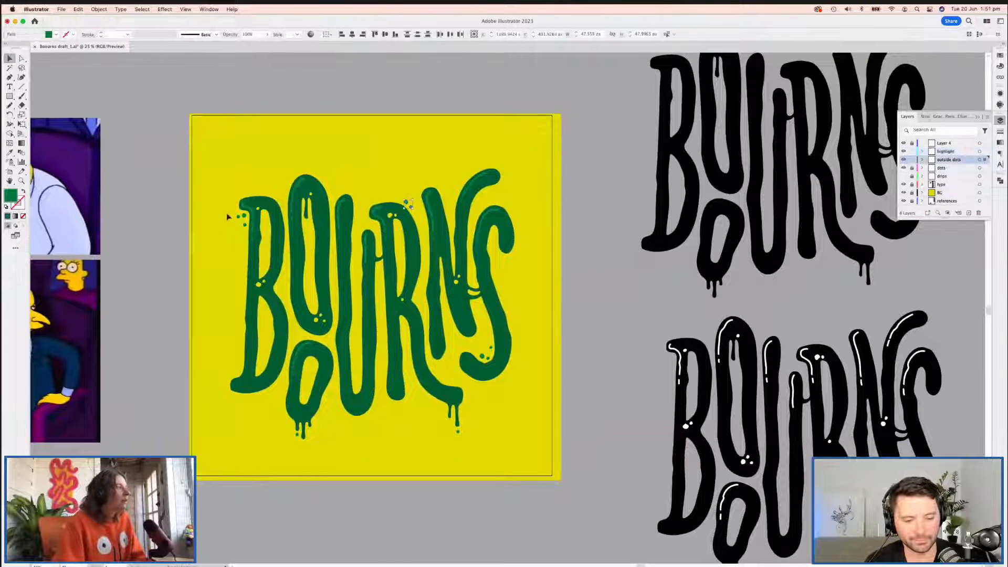
left_click(243, 216, "shift")
left_click(484, 357, "shift")
key("i")
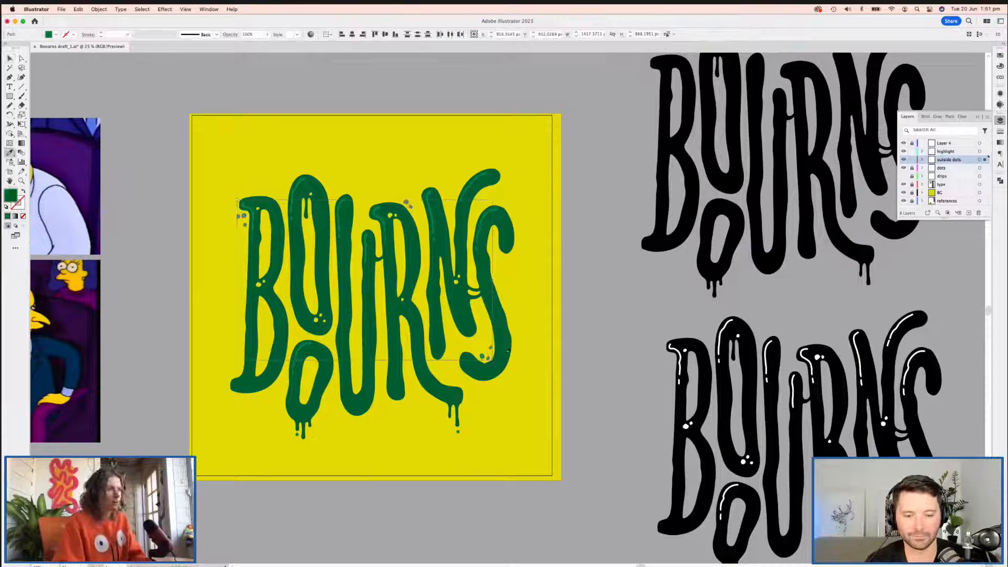
key("v")
left_click(566, 349)
left_click_drag(567, 352, 523, 337)
Step: Unlock the dots and BG layers and select the yellow background together with the highlights and outside dots
scroll(507, 334, "down", 2)
key("super+equal")
left_click_drag(138, 111, 477, 405)
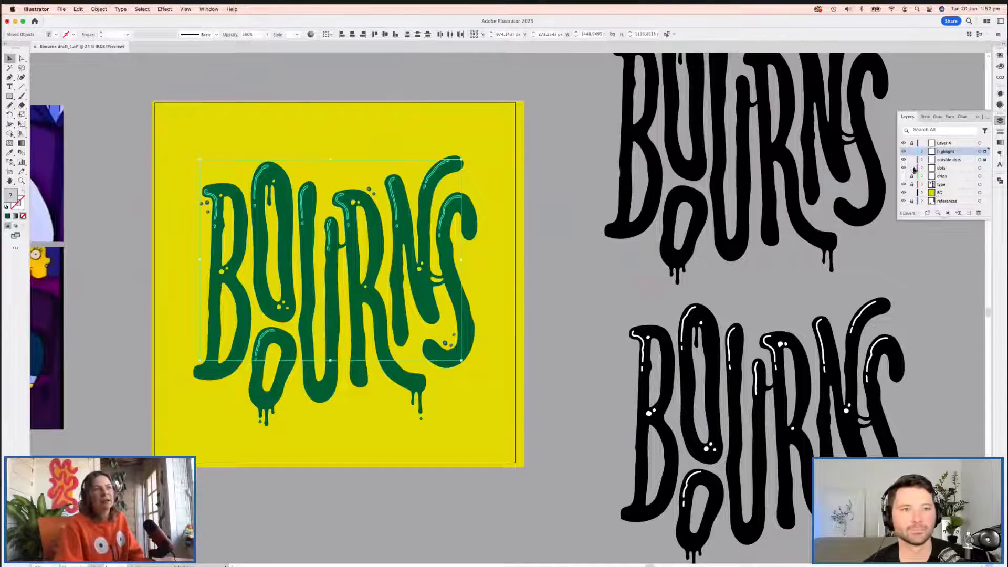
left_click(135, 90)
key("super+a")
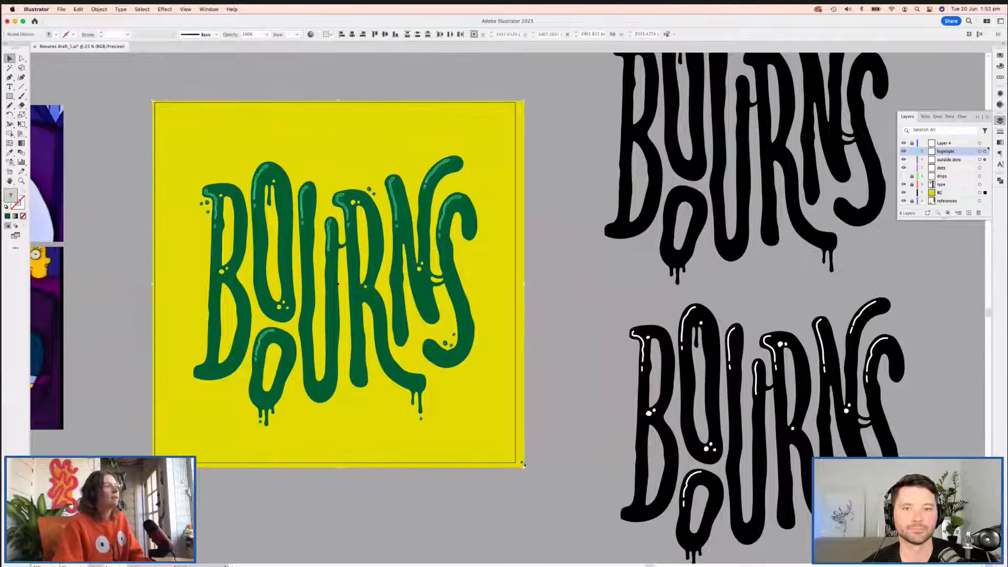
left_click(311, 34)
left_click_drag(533, 171, 624, 140)
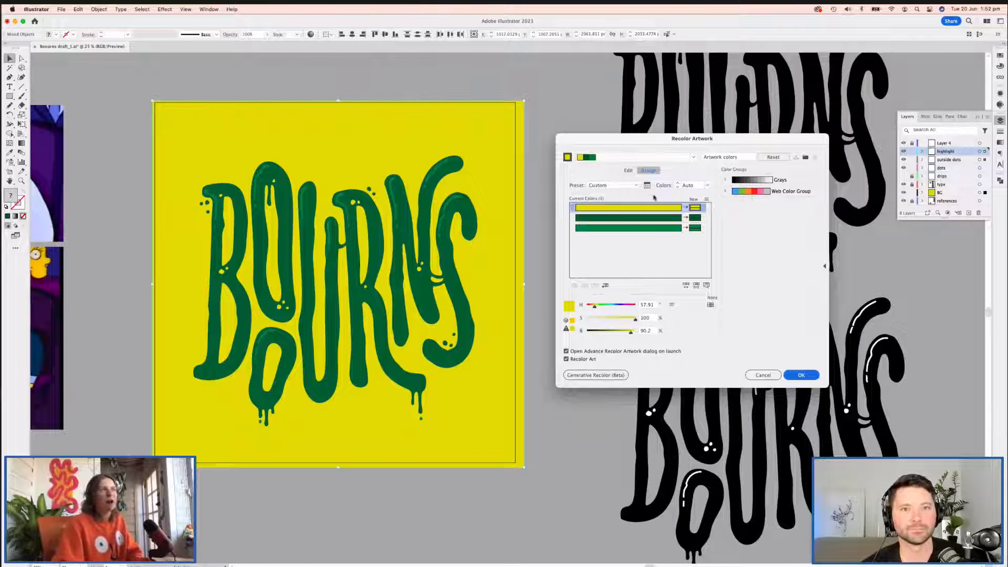
left_click(628, 170)
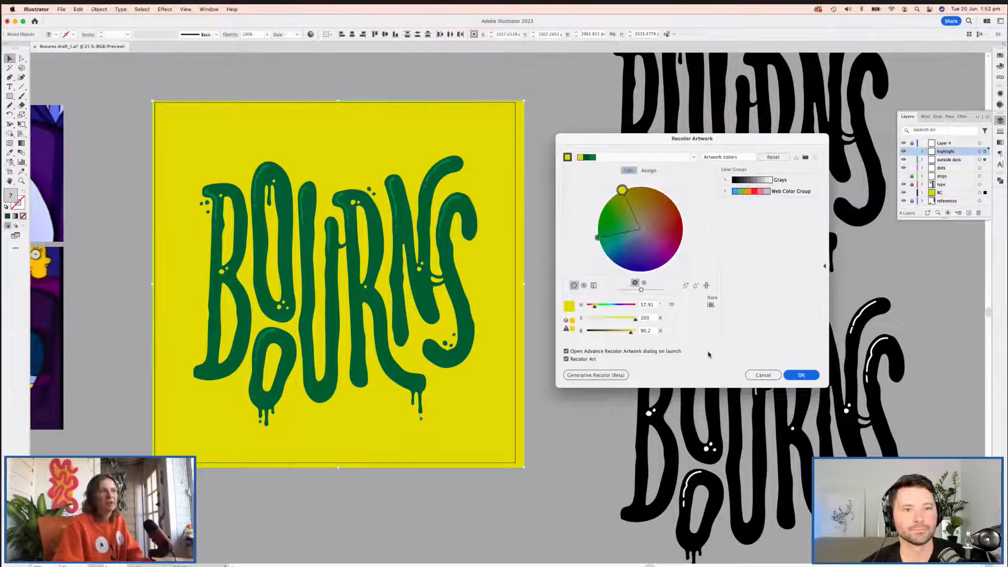
left_click(706, 285)
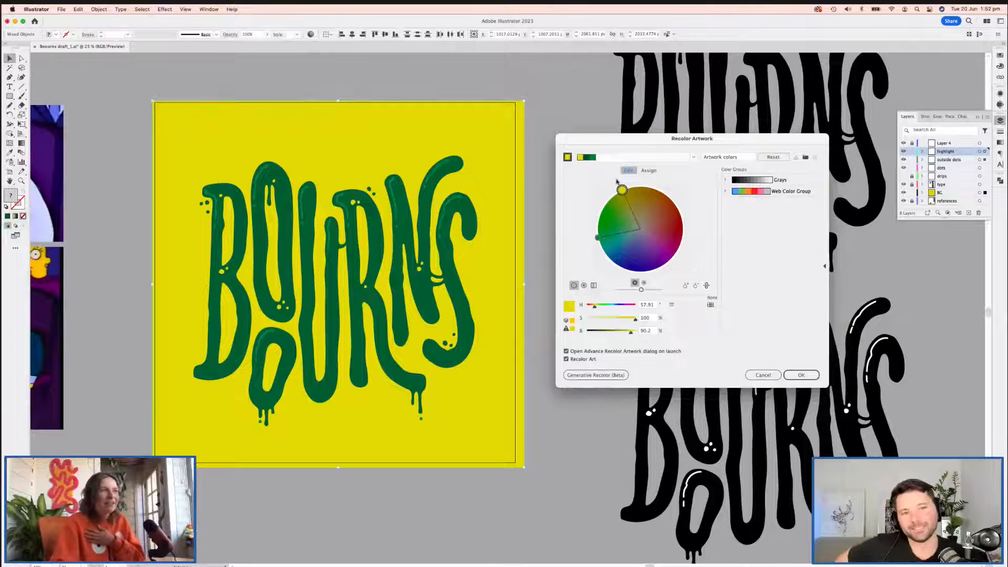
left_click_drag(622, 191, 656, 196)
left_click(762, 375)
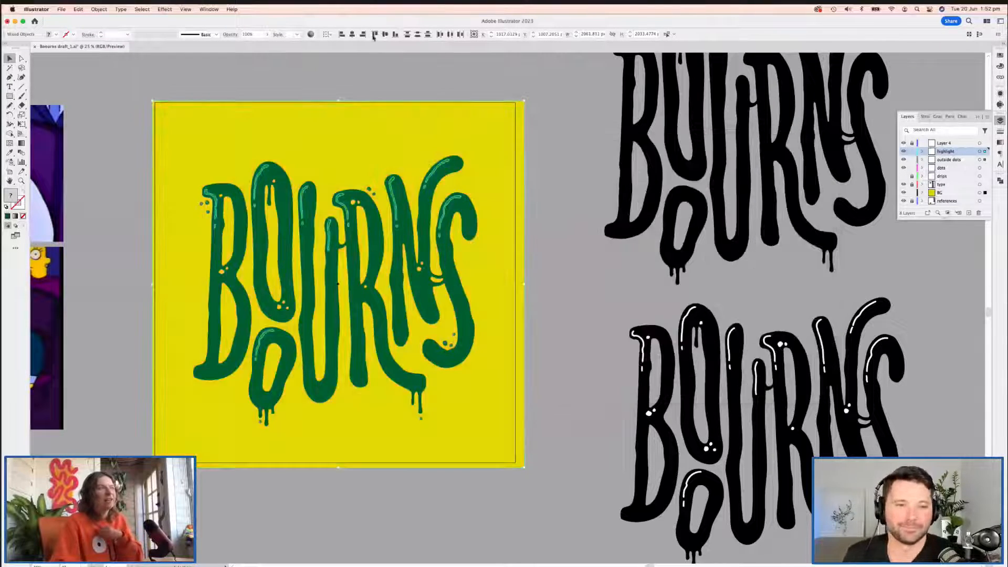
Step: Try recoloring the background to soft pink and the lighter green to a brighter, less saturated tone
left_click(311, 34)
left_click(626, 171)
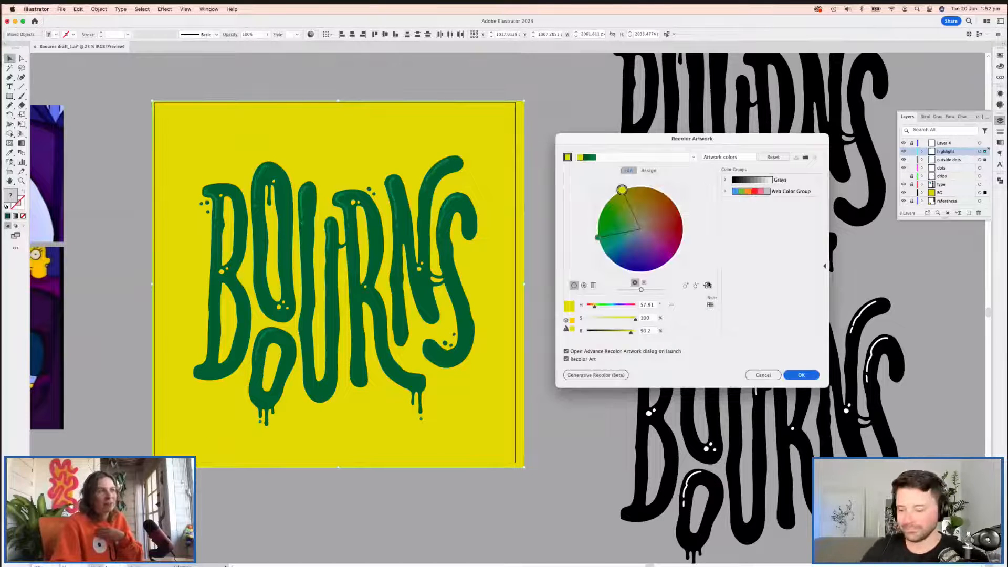
left_click_drag(623, 190, 650, 240)
left_click(599, 237)
left_click_drag(599, 241, 597, 240)
left_click_drag(606, 332, 615, 332)
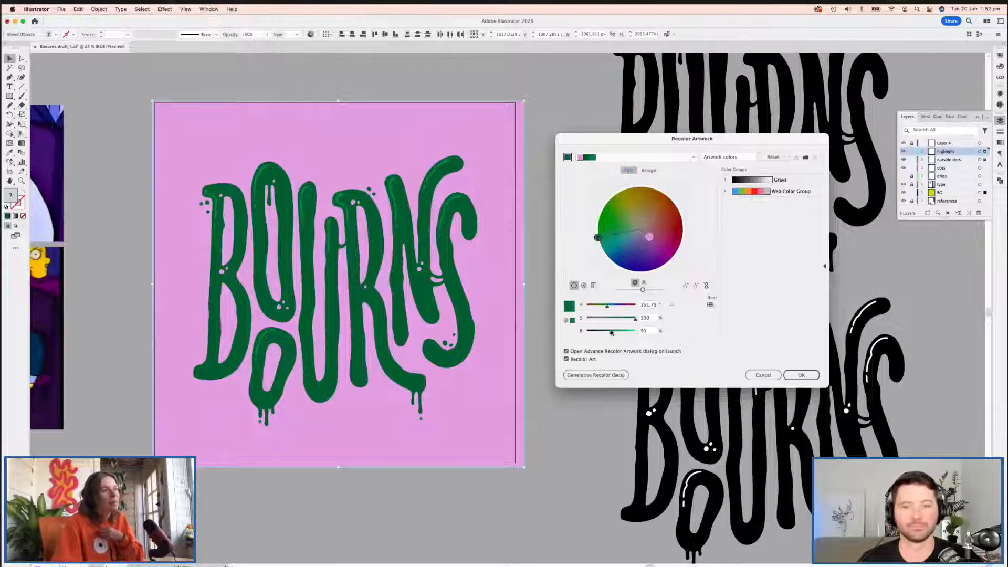
left_click_drag(598, 239, 612, 237)
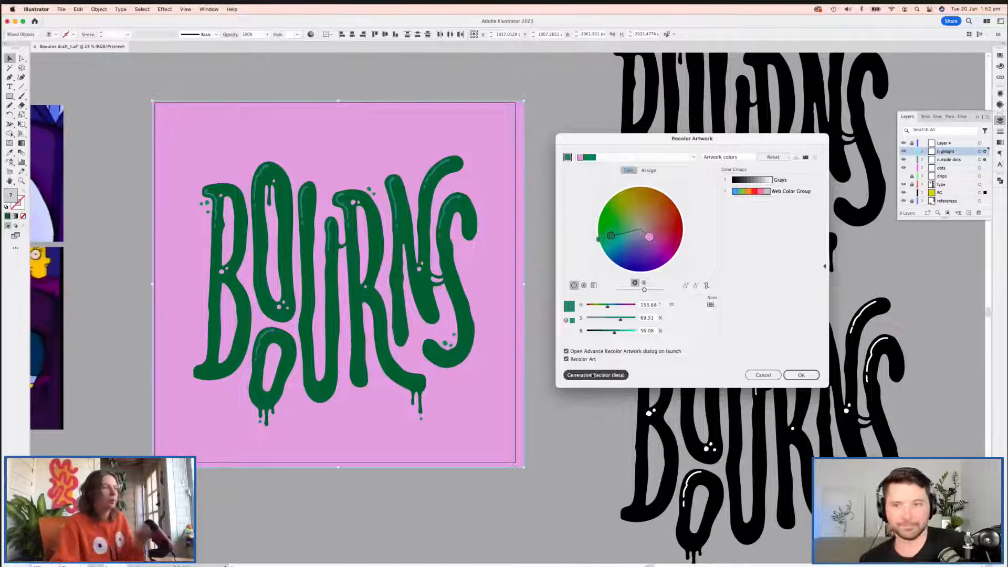
left_click(763, 375)
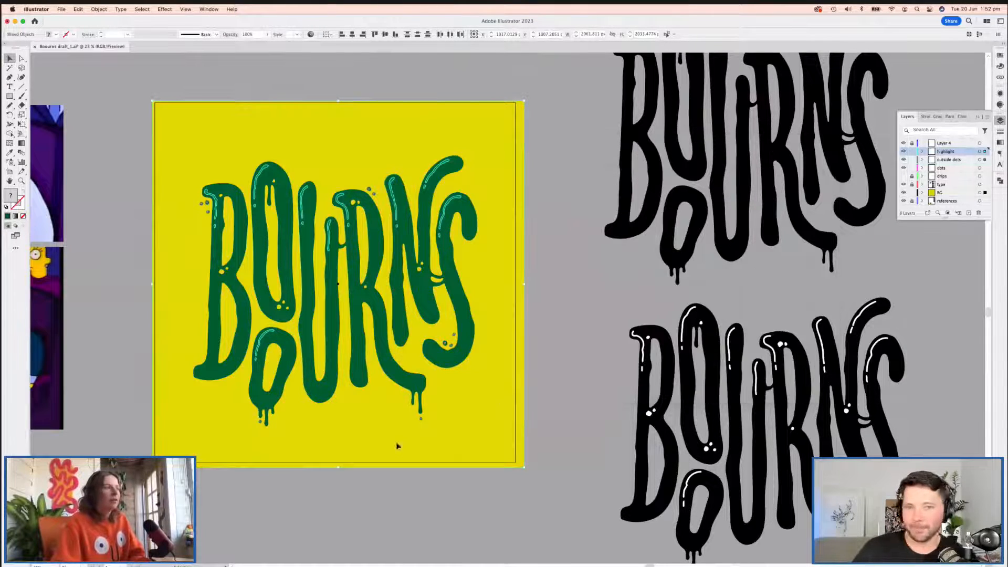
left_click(486, 370)
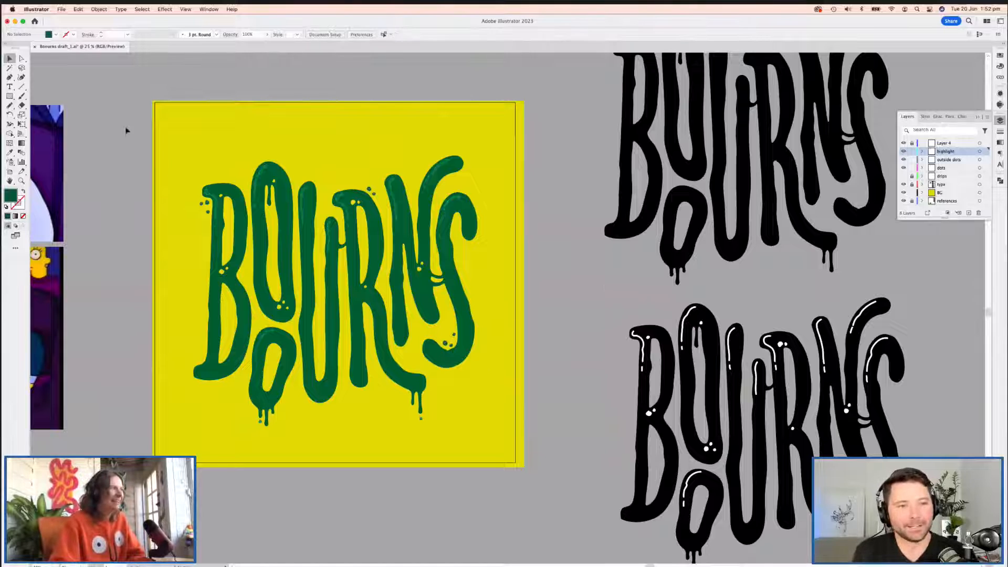
key("super+a")
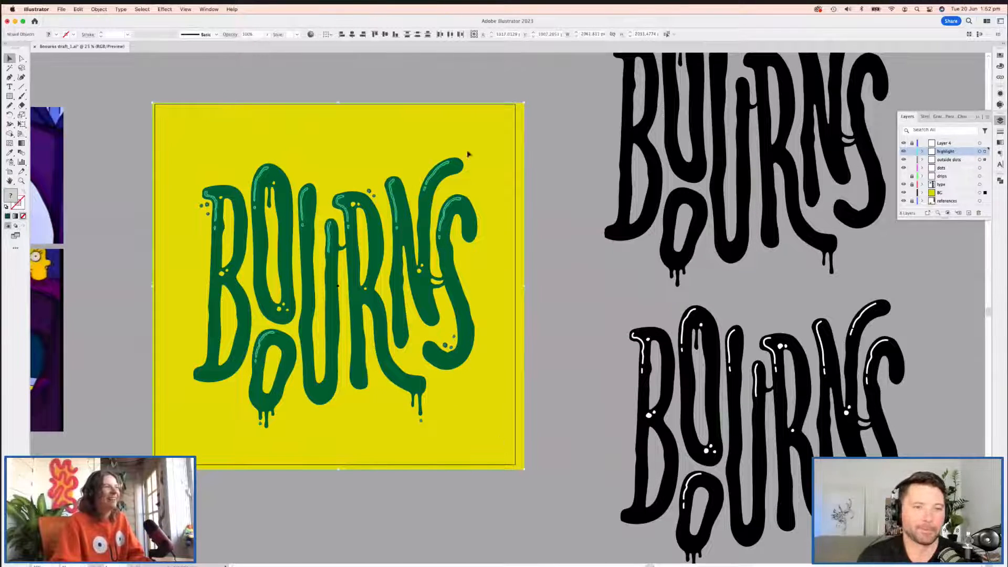
key("super+shift+r")
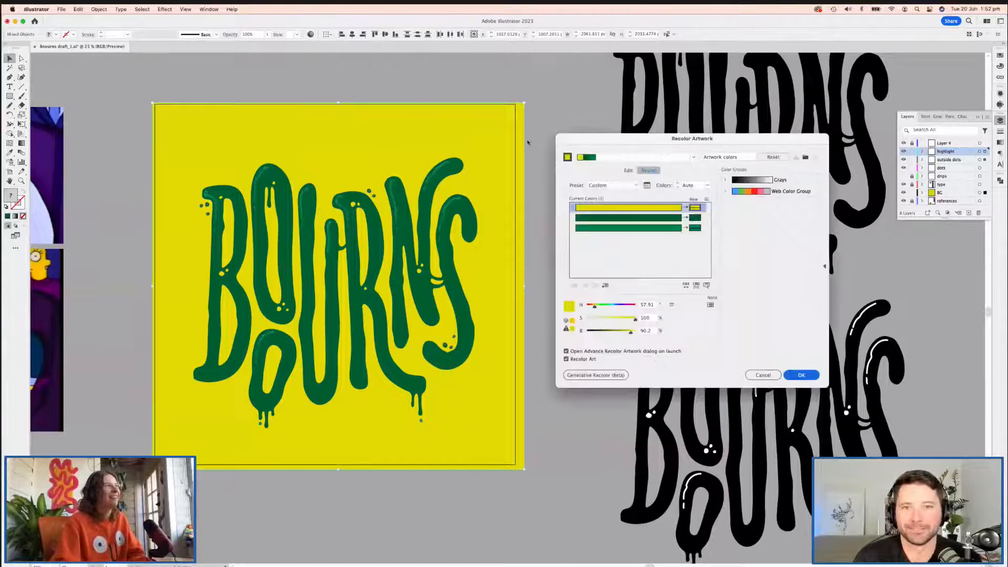
left_click(763, 375)
Step: Try moving the selected background, highlights and dots down below the artboard, undo the move, and unlock all the layers
scroll(765, 386, "down", 2)
left_click_drag(681, 329, 546, 227)
left_click_drag(309, 132, 309, 273)
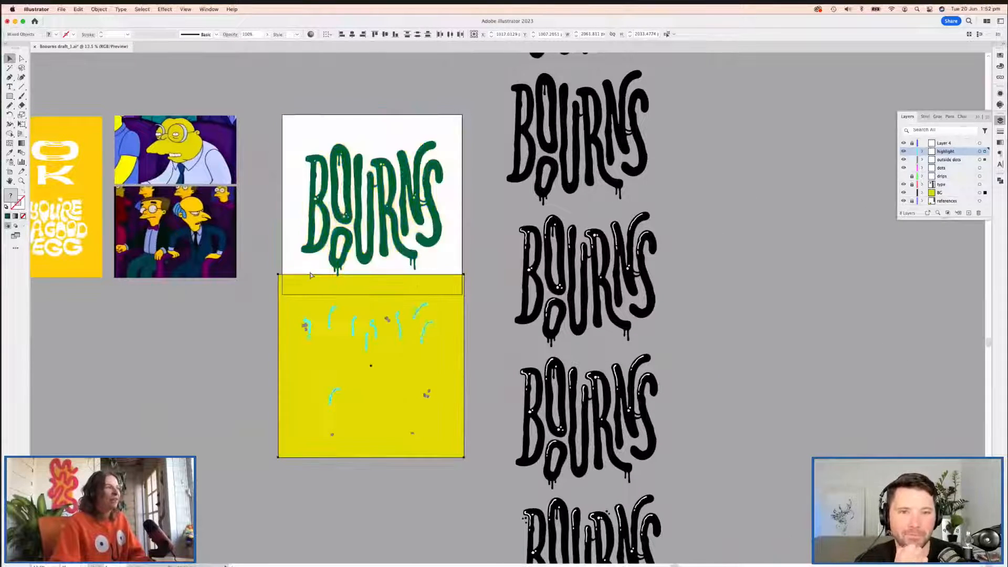
key("super+z")
left_click(912, 201)
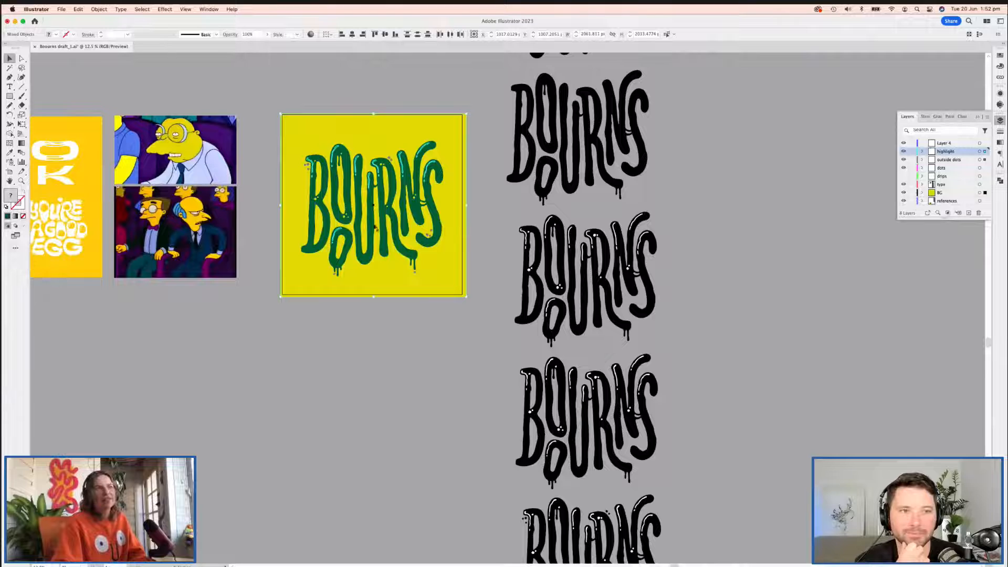
Step: Duplicate the yellow and green BOURNS artwork beside the column of black versions, and place a second copy directly below the first
key("super+shift+a")
key("super+minus")
left_click_drag(375, 342, 336, 341)
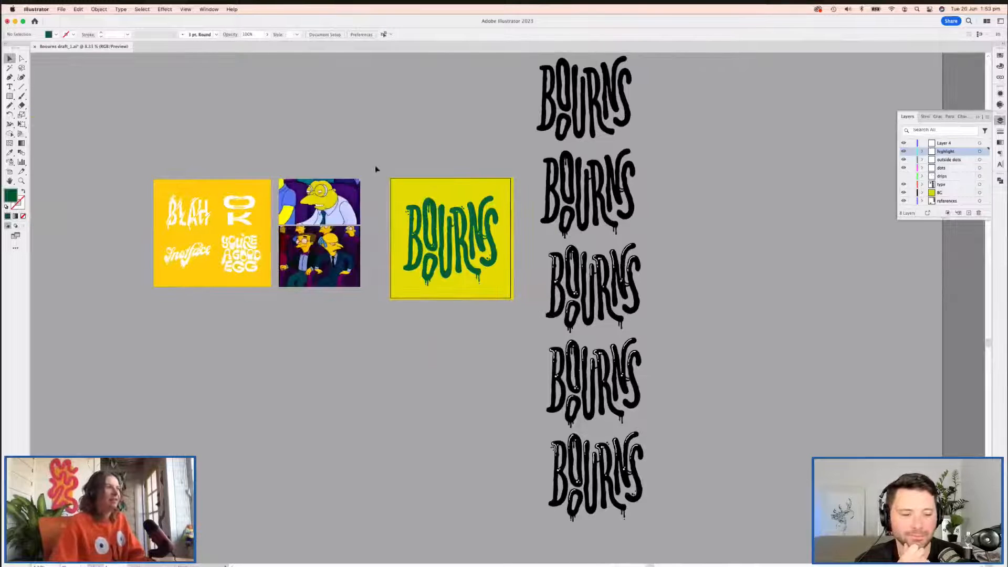
left_click_drag(524, 316, 754, 220)
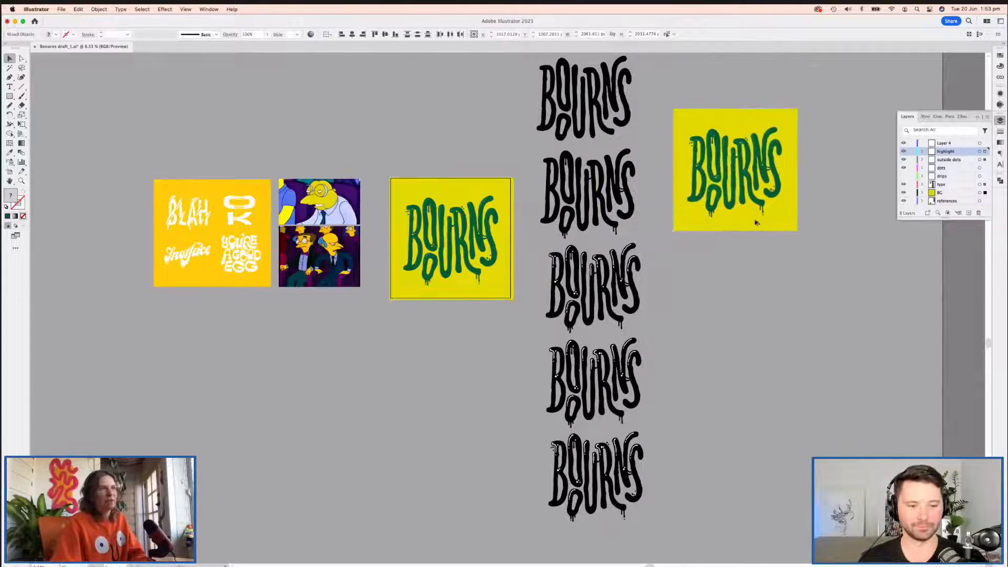
scroll(758, 225, "right", 5)
scroll(758, 224, "up", 1)
left_click_drag(488, 178, 488, 314)
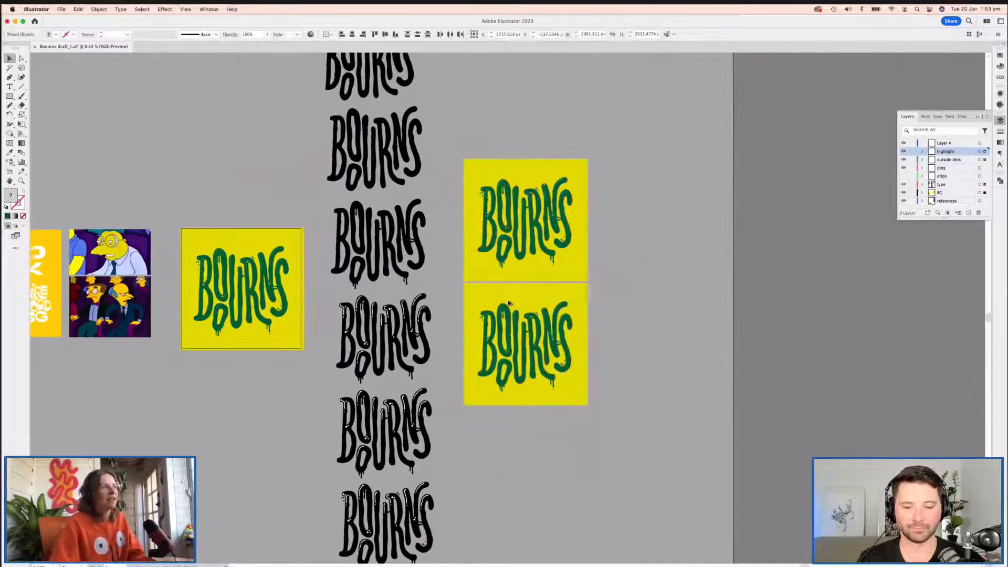
Step: Recolor the yellow background of the lower copy to a soft lilac pink at about 28% saturation
key("super+equal")
scroll(393, 107, "right", 5)
scroll(393, 106, "up", 2)
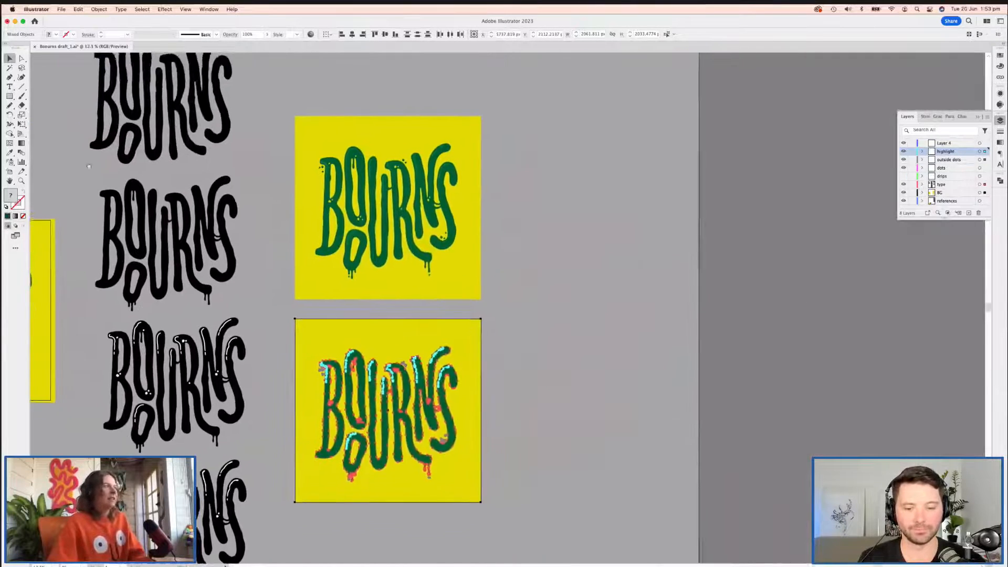
scroll(392, 107, "down", 1)
left_click(311, 34)
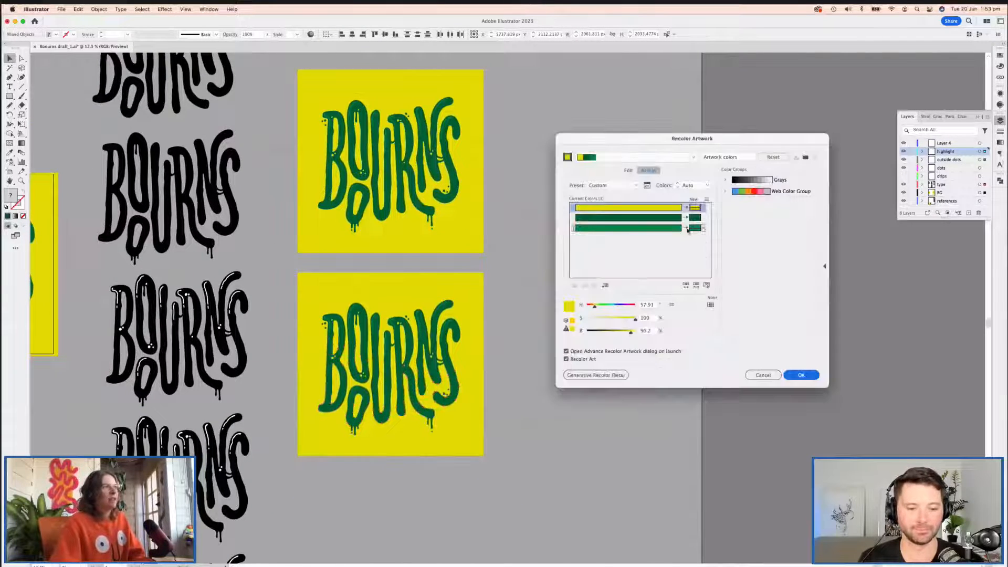
left_click(628, 170)
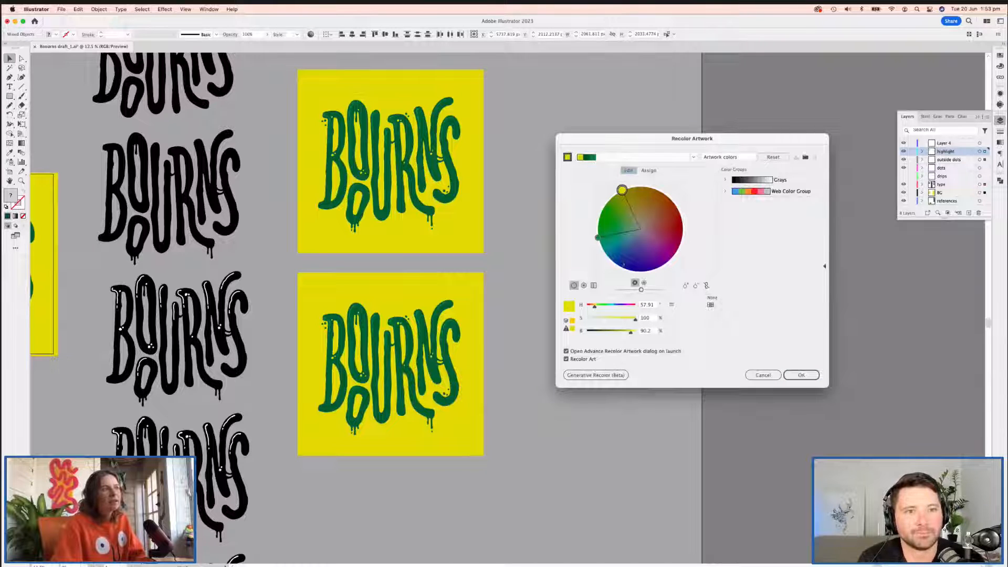
left_click_drag(621, 190, 649, 240)
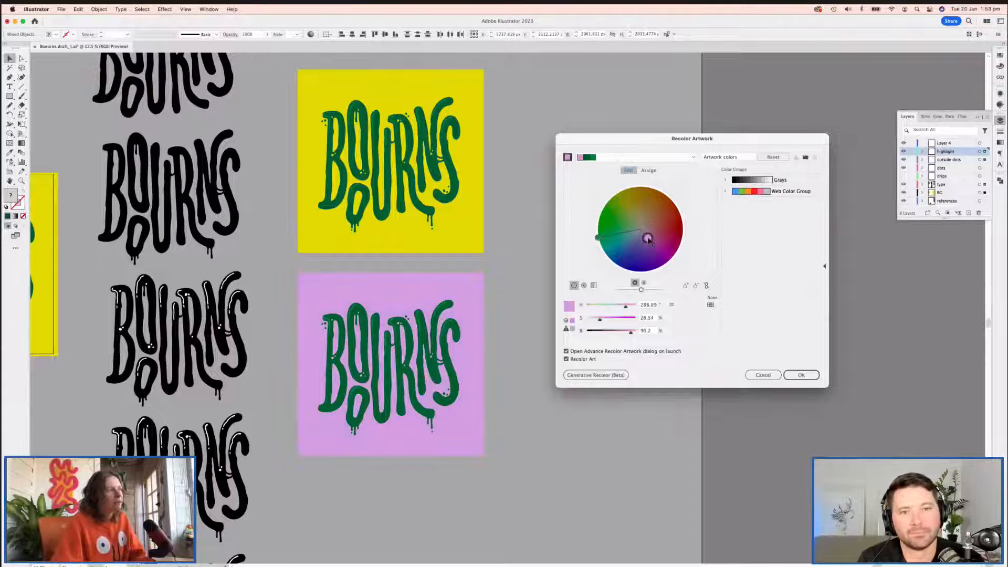
Step: Shift the pink copy's lettering to a purer dark green at about 41% brightness and apply the recoloring
left_click(598, 238)
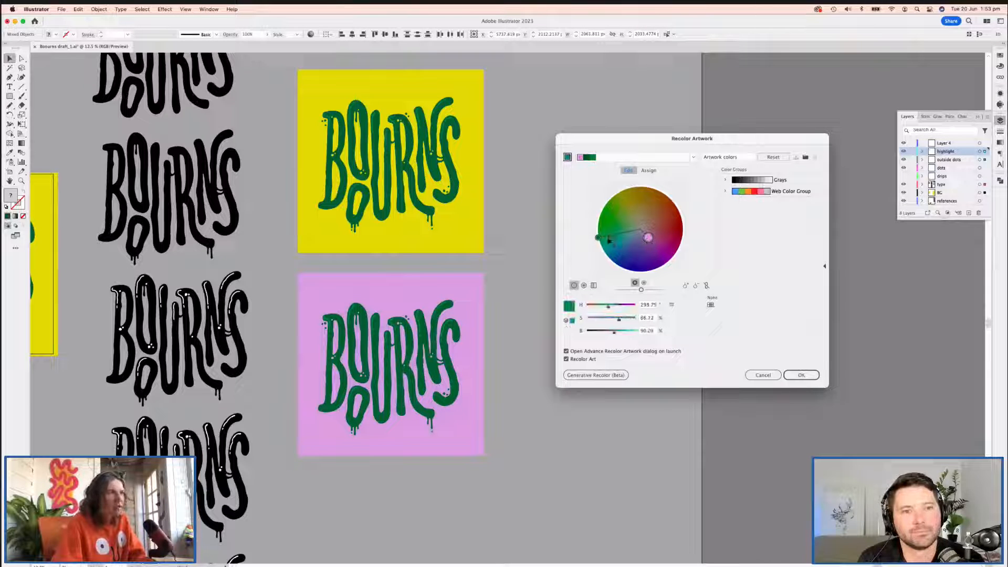
left_click(612, 332)
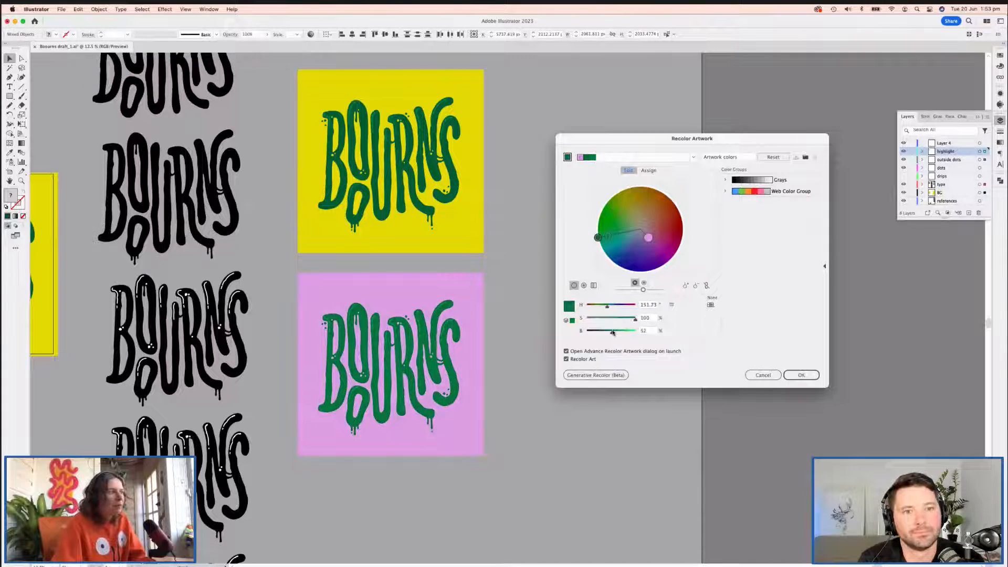
mouse_move(598, 237)
left_mouse_down()
mouse_move(617, 236)
mouse_move(598, 239)
left_mouse_up()
left_click(606, 331)
left_click(606, 331)
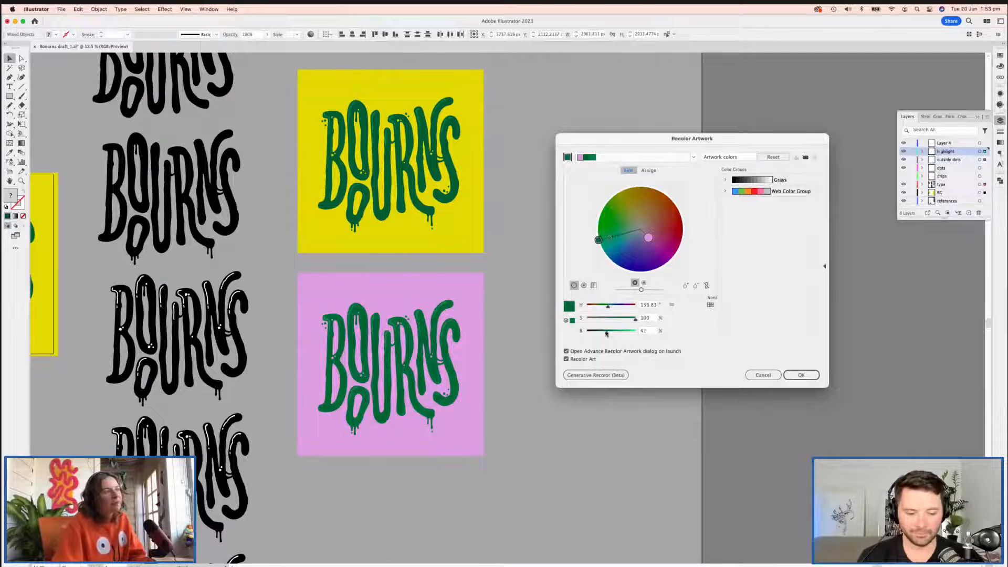
left_click_drag(599, 243, 616, 229)
left_click(801, 375)
Step: Duplicate the pink and green version directly below and recolor the new copy's background to blue
scroll(368, 196, "down", 3)
left_click_drag(371, 204, 388, 402)
scroll(400, 348, "down", 3)
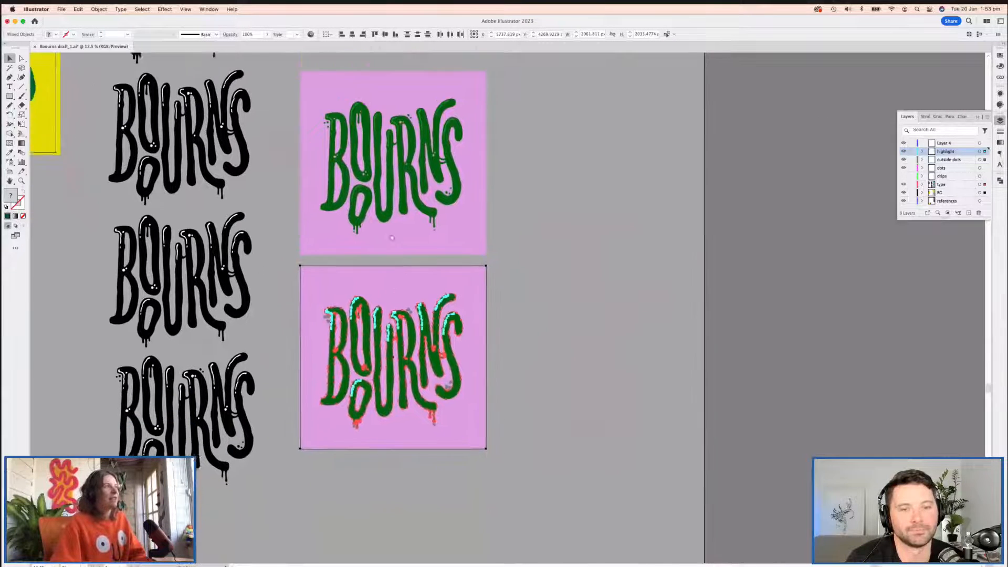
left_click(311, 34)
left_click(628, 170)
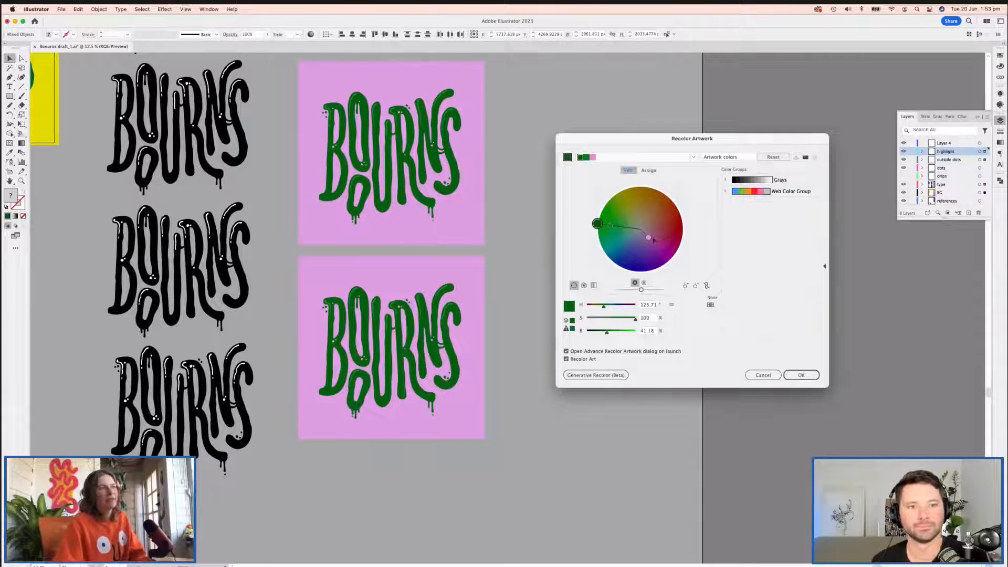
left_click_drag(651, 240, 621, 259)
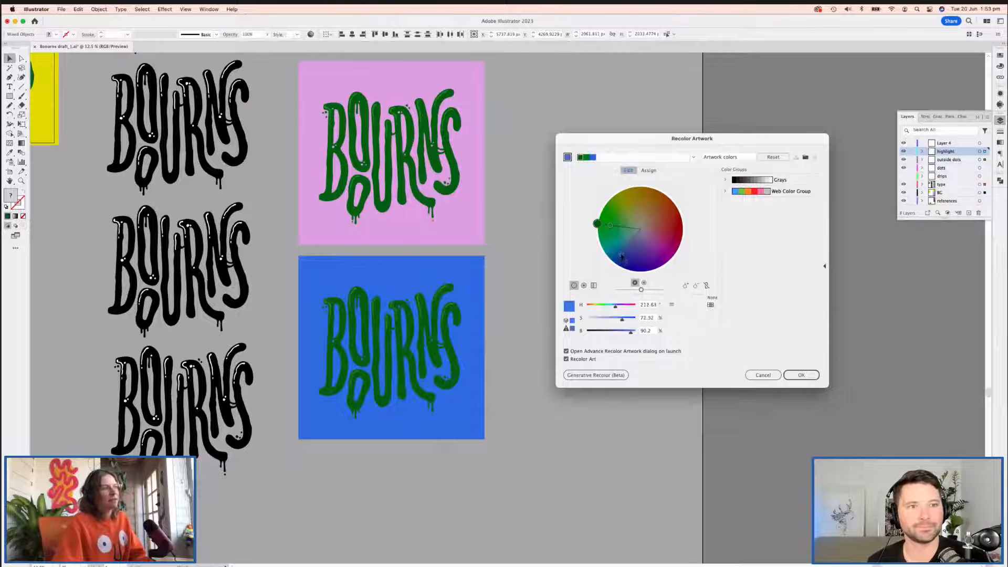
Step: Recolor the lettering on the blue background to bright magenta with 96% saturation and 92% brightness
left_click_drag(597, 224, 667, 252)
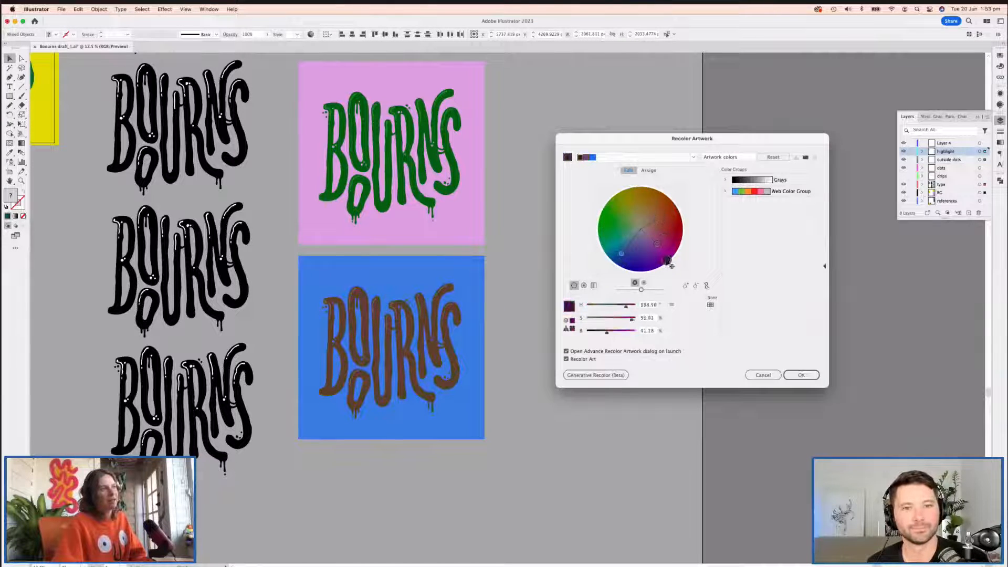
left_click(624, 332)
left_click(633, 318)
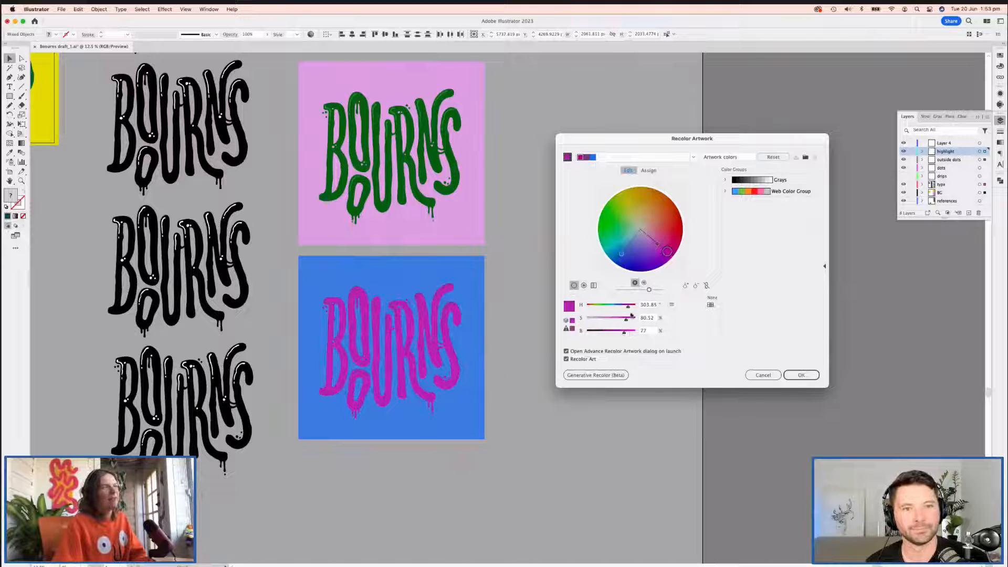
left_click_drag(624, 332, 631, 332)
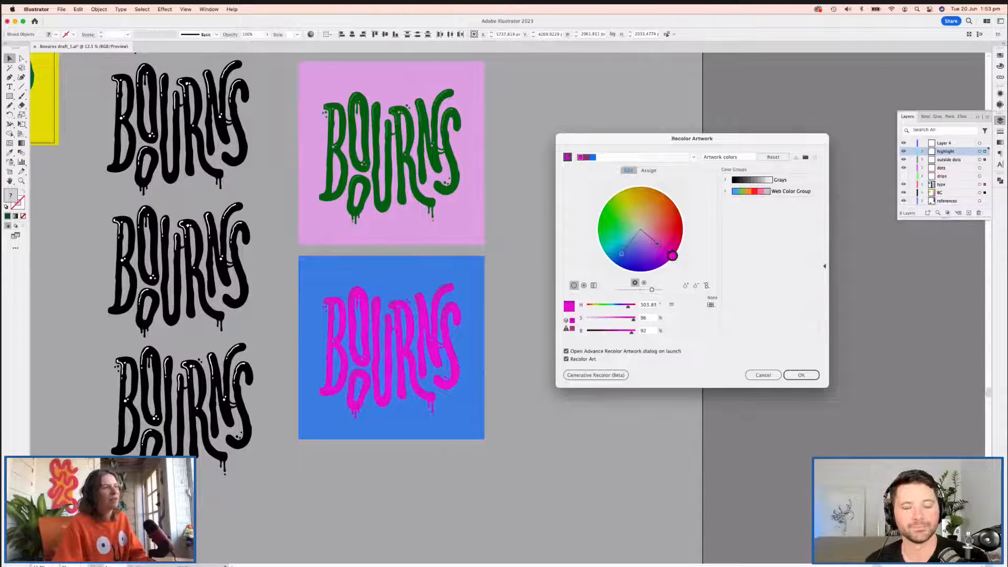
Step: Soften the magenta lettering to a lighter pink and deepen the background to a fully saturated blue at 80% brightness
left_click_drag(672, 256, 622, 271)
left_click(621, 255)
left_click(625, 331)
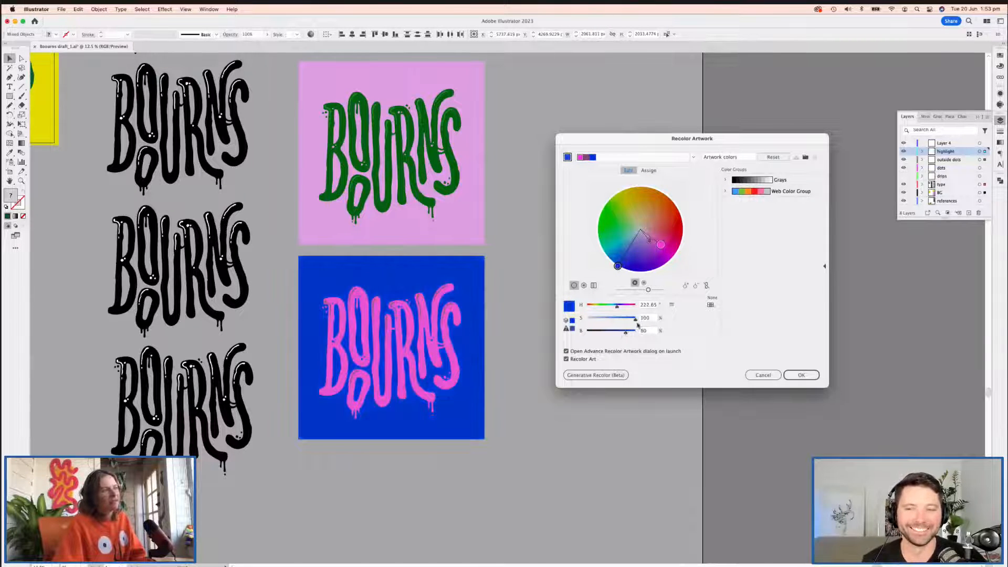
Step: Lighten the highlights on the pink lettering to pale pink at 88% brightness and apply the recoloring
left_click(651, 241)
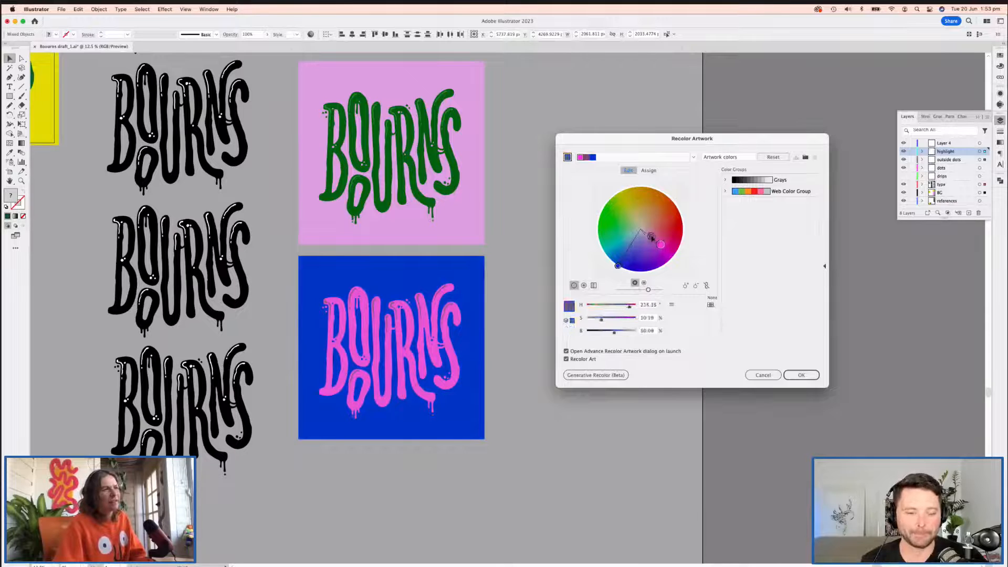
left_click(630, 331)
left_click_drag(632, 333, 630, 333)
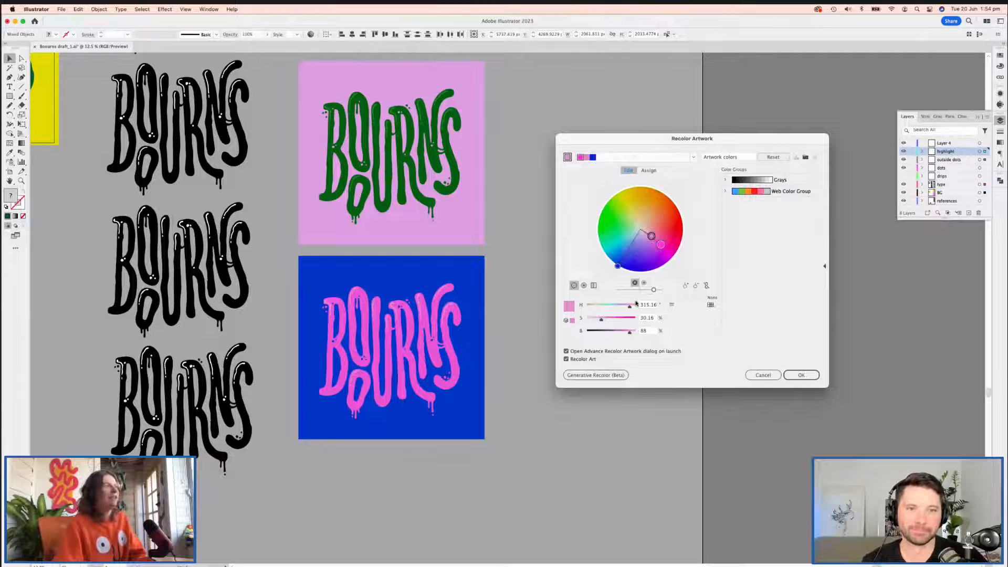
left_click(800, 375)
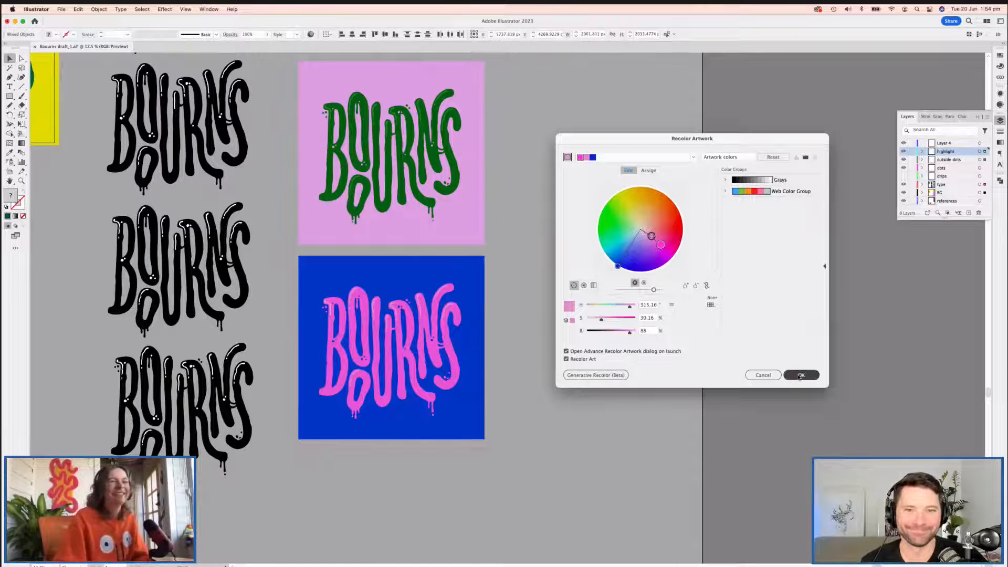
Step: Deselect the artwork and review the references, the column of black lettering stages and the colour variations together
left_click(527, 302)
left_click_drag(59, 74, 401, 441)
left_click_drag(249, 349, 275, 361)
left_click_drag(467, 99, 399, 308)
key("super+minus")
key("super+minus")
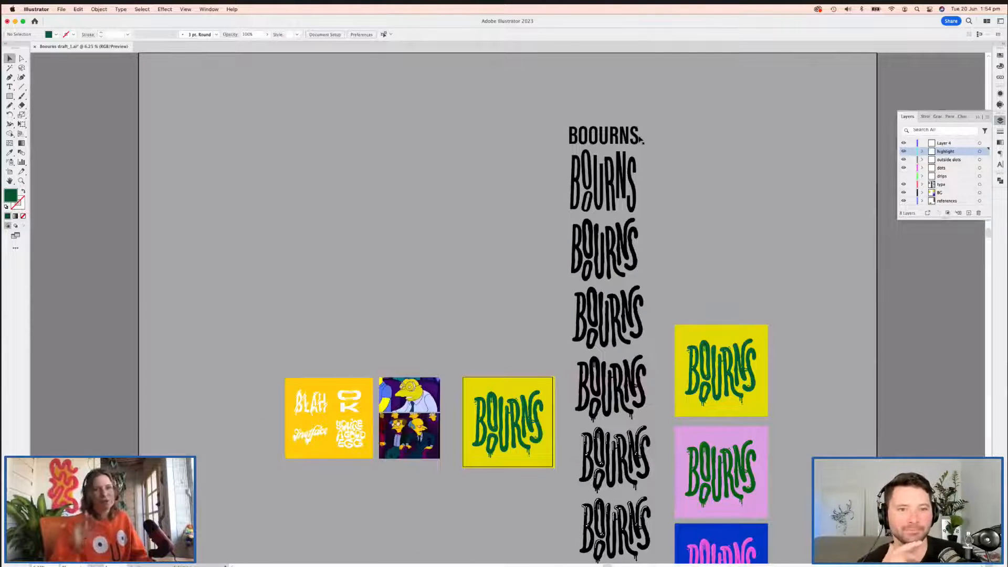
key("super+plus")
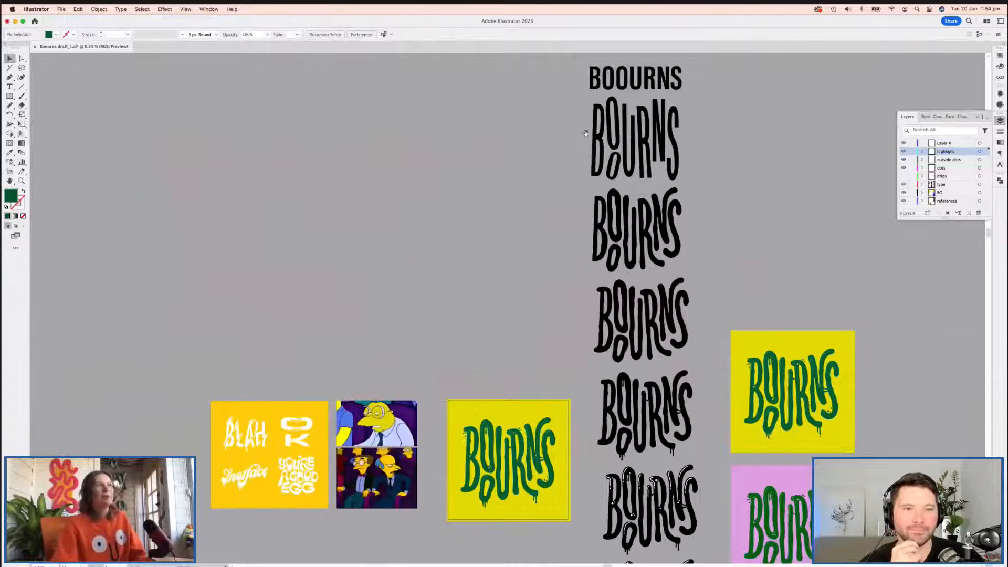
left_click_drag(576, 115, 515, 112)
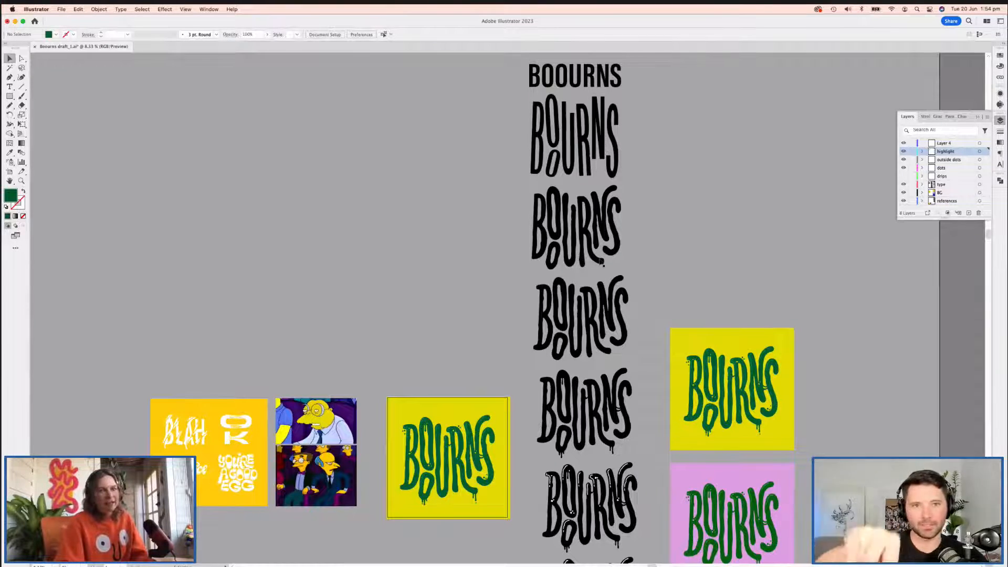
Step: Examine the black lettering stages up close, from the plain BOOURNS type through the wobbly letterforms to the dripping version
scroll(602, 263, "up", 5)
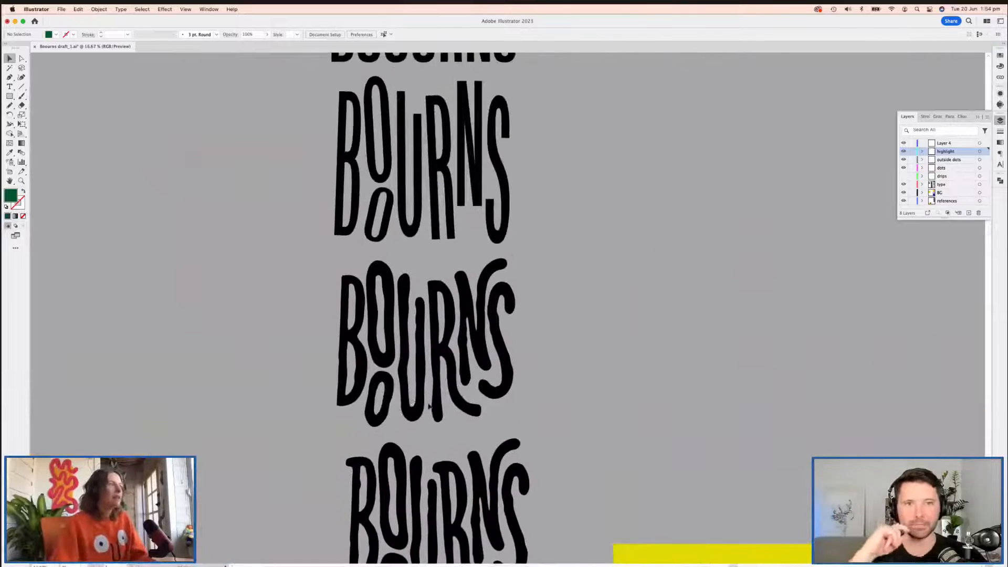
scroll(428, 407, "up", 5)
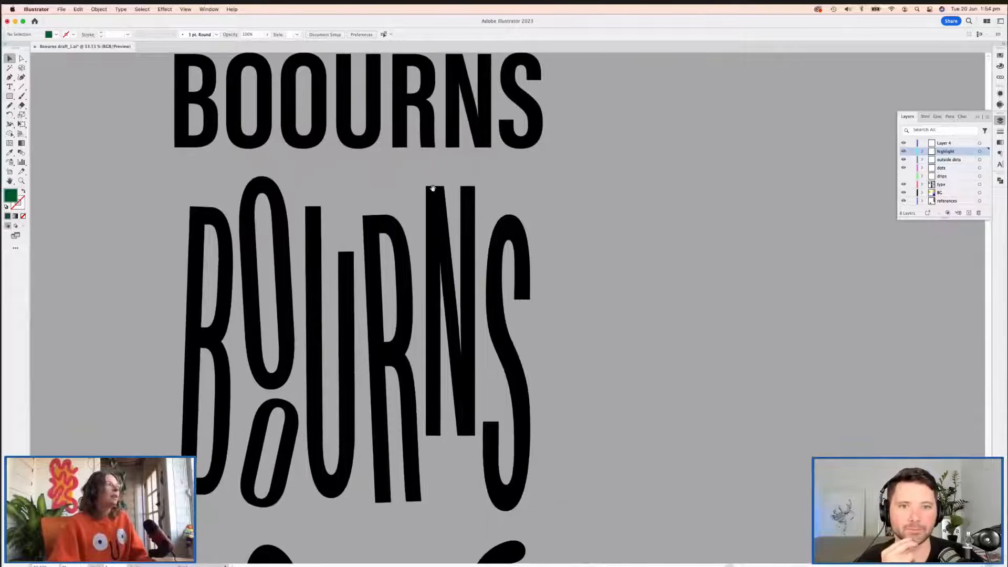
scroll(525, 417, "down", 5)
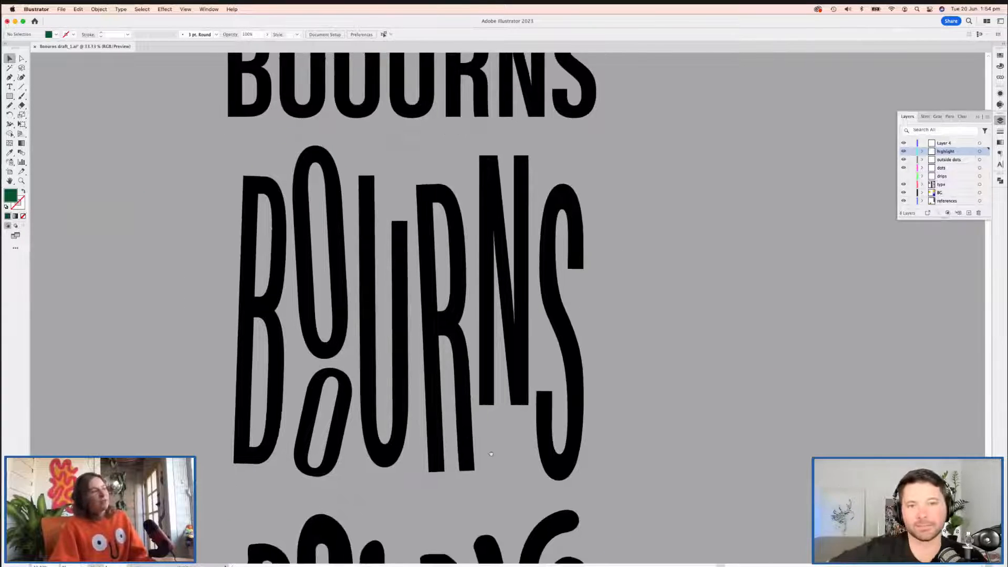
scroll(531, 411, "down", 8)
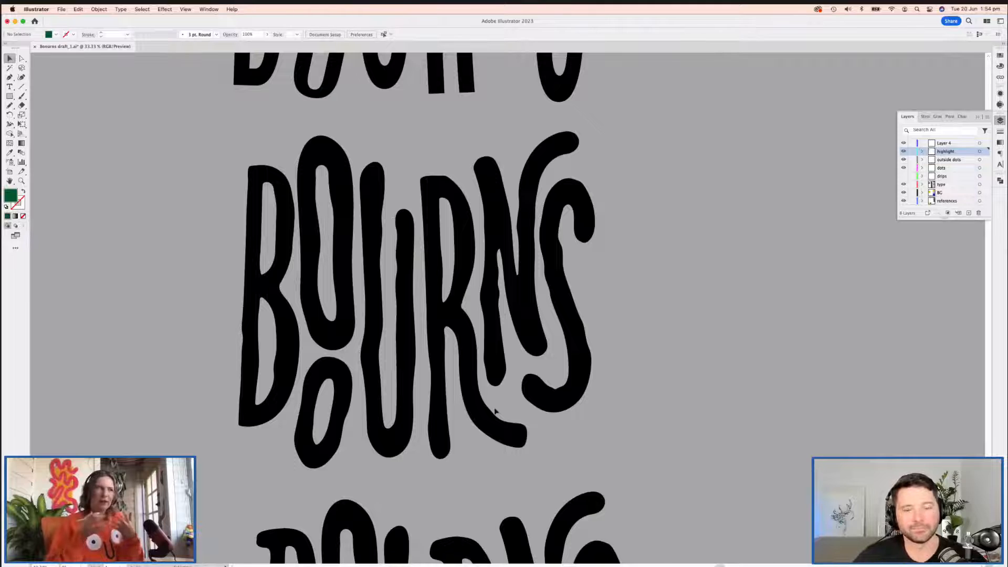
scroll(437, 374, "down", 20)
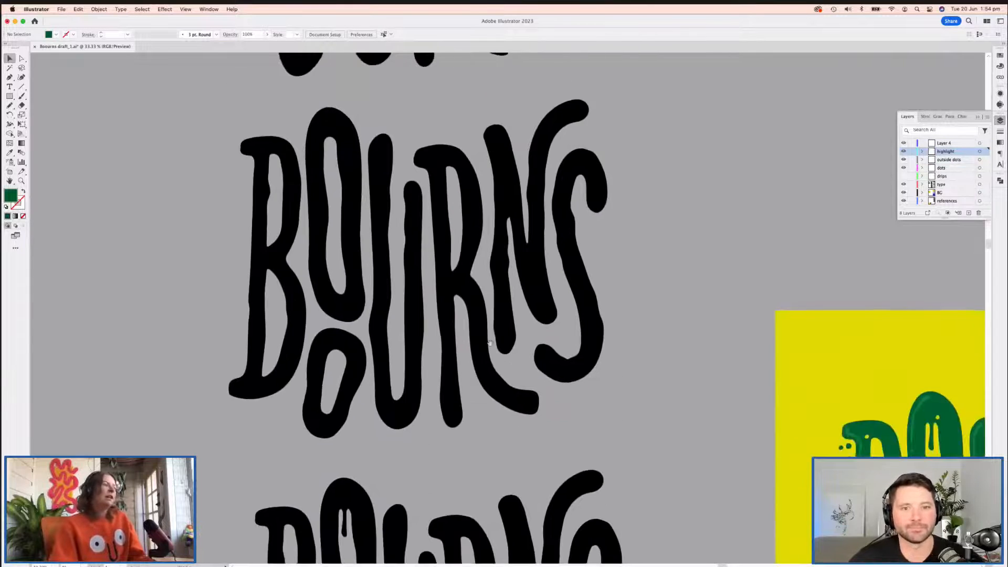
scroll(504, 297, "down", 10)
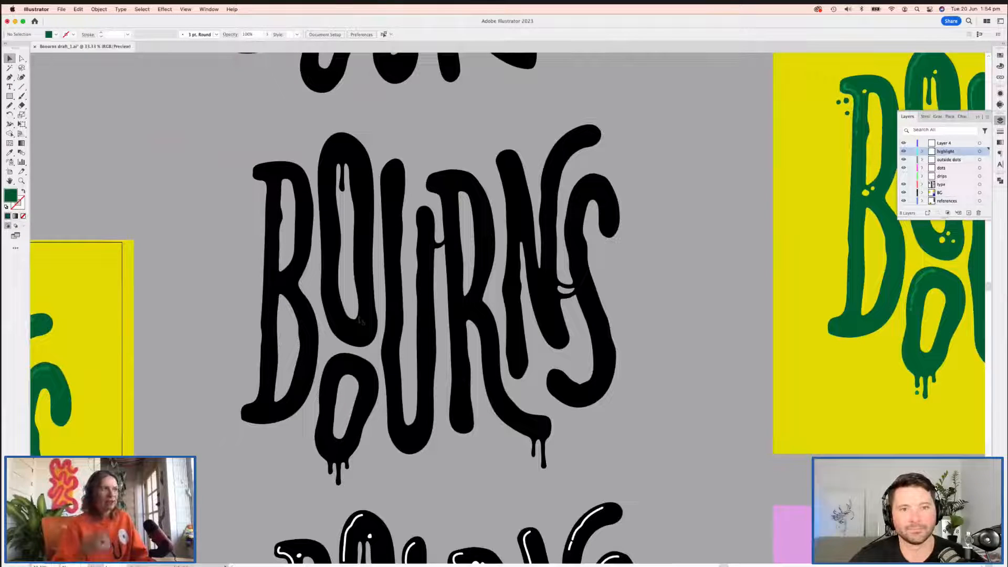
left_click_drag(389, 318, 397, 257)
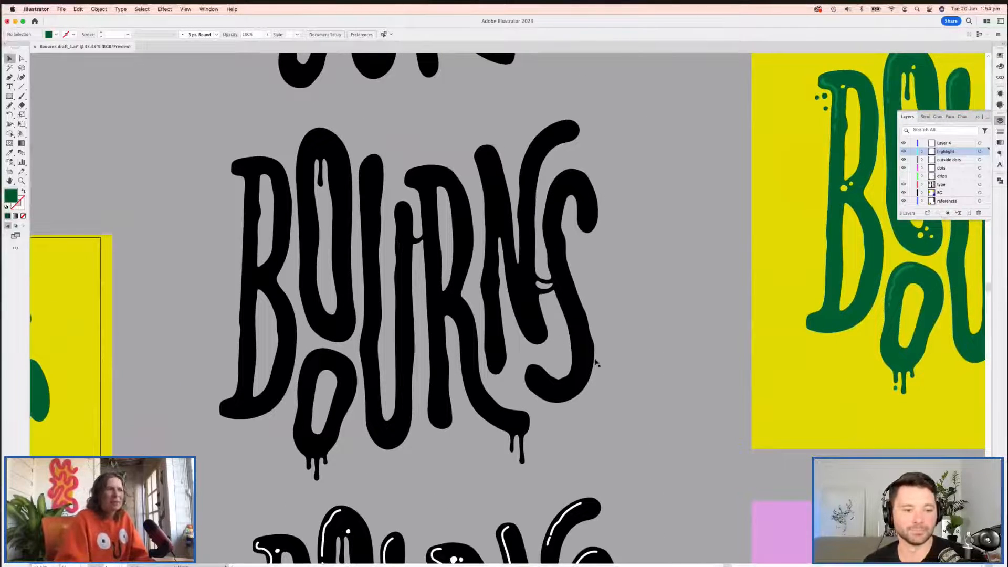
Step: Examine the black versions with highlights and outside dots, and compare them with the pink lettering on the blue background
left_click_drag(560, 364, 566, 292)
scroll(566, 292, "down", 10)
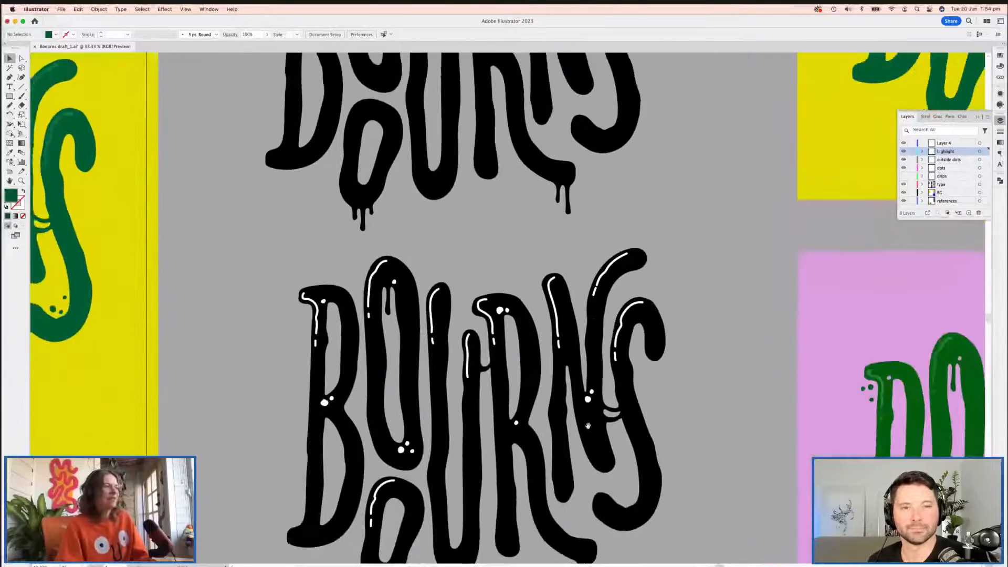
left_click_drag(483, 254, 484, 265)
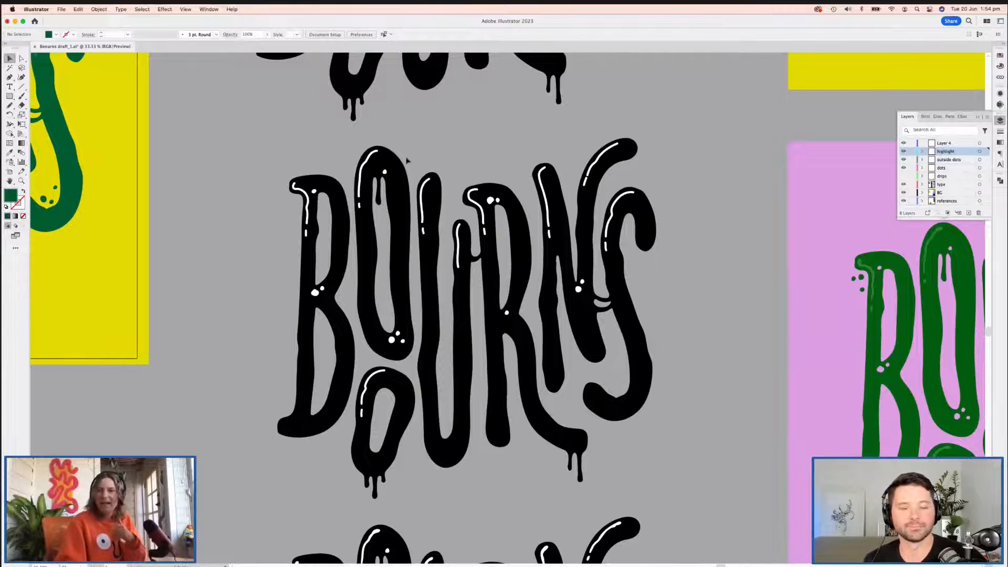
scroll(443, 429, "down", 20)
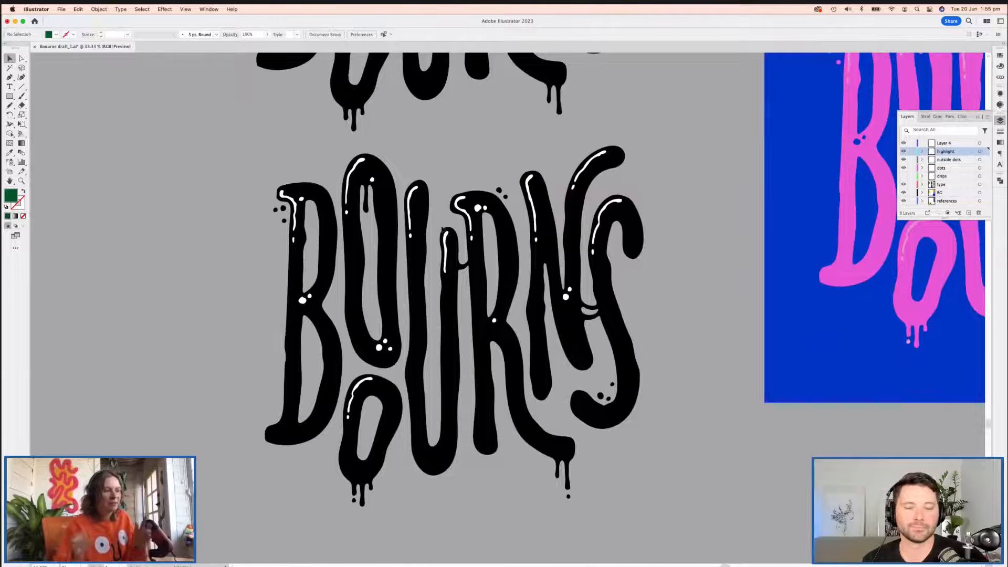
left_click_drag(446, 232, 434, 250)
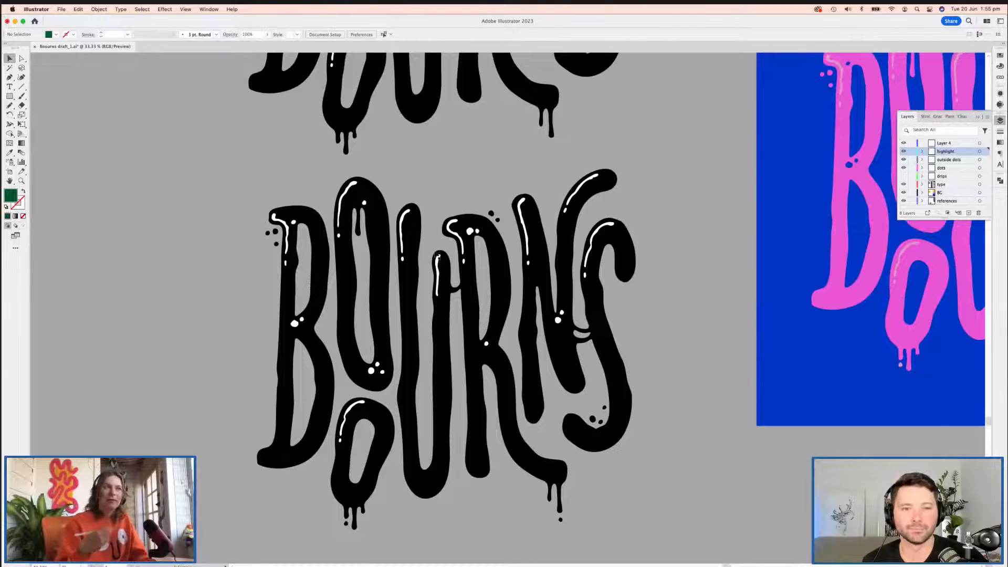
scroll(457, 186, "right", 12)
scroll(458, 186, "up", 3)
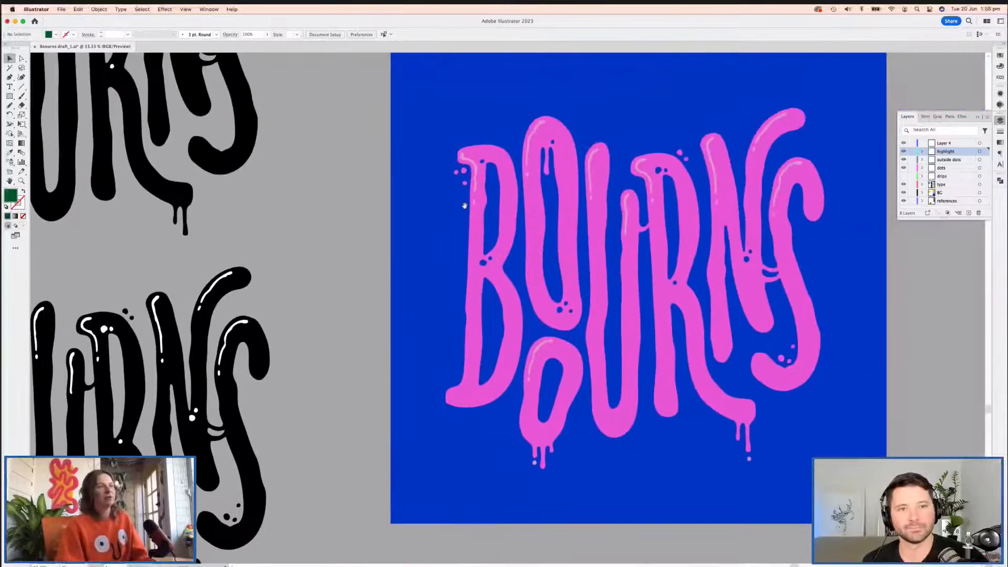
Step: Compare the yellow, lilac and blue colour variations with the black lettering stages, the cartoon references and the main yellow artboard
key("super+minus")
scroll(465, 209, "up", 10)
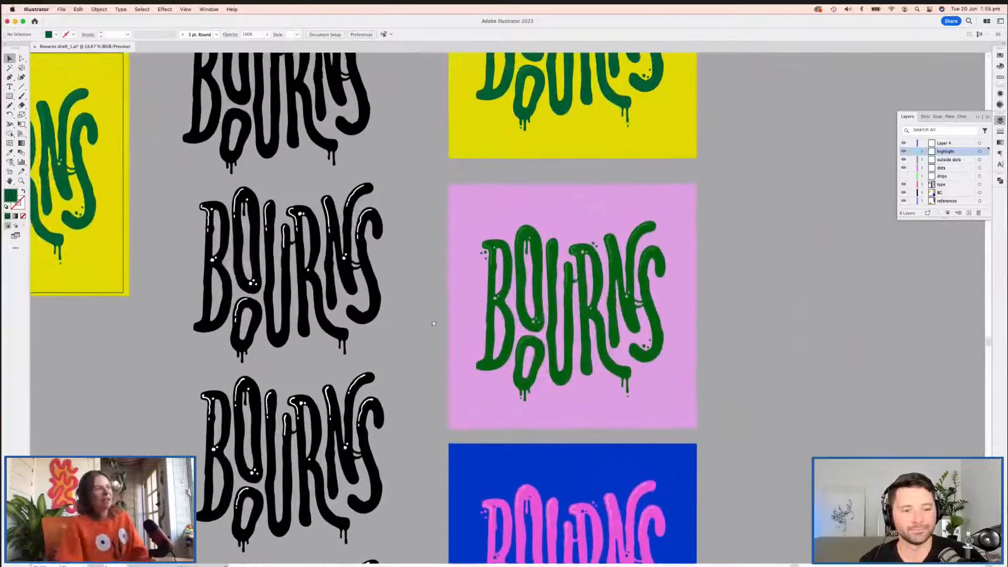
scroll(442, 448, "up", 5)
scroll(382, 338, "down", 6)
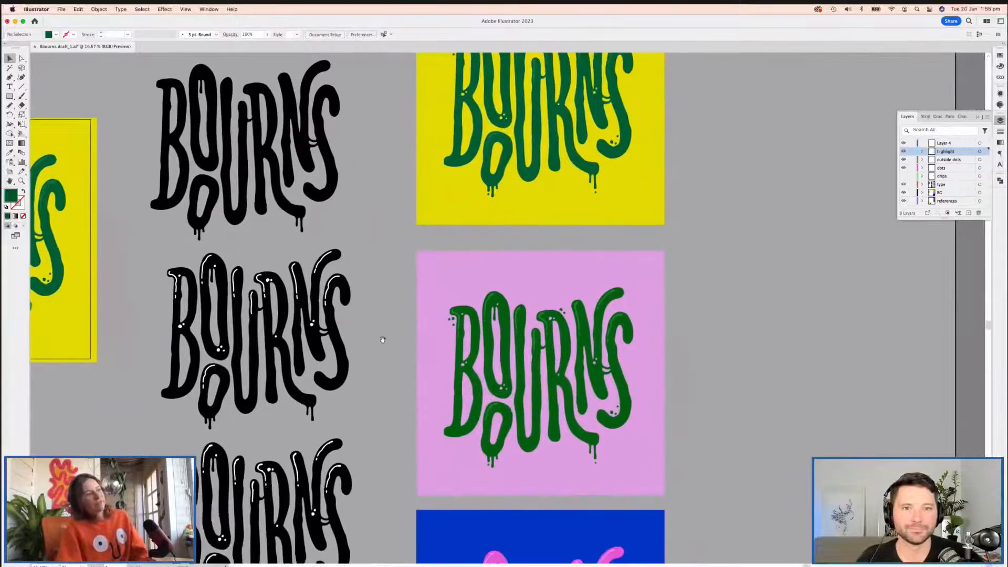
scroll(408, 358, "left", 15)
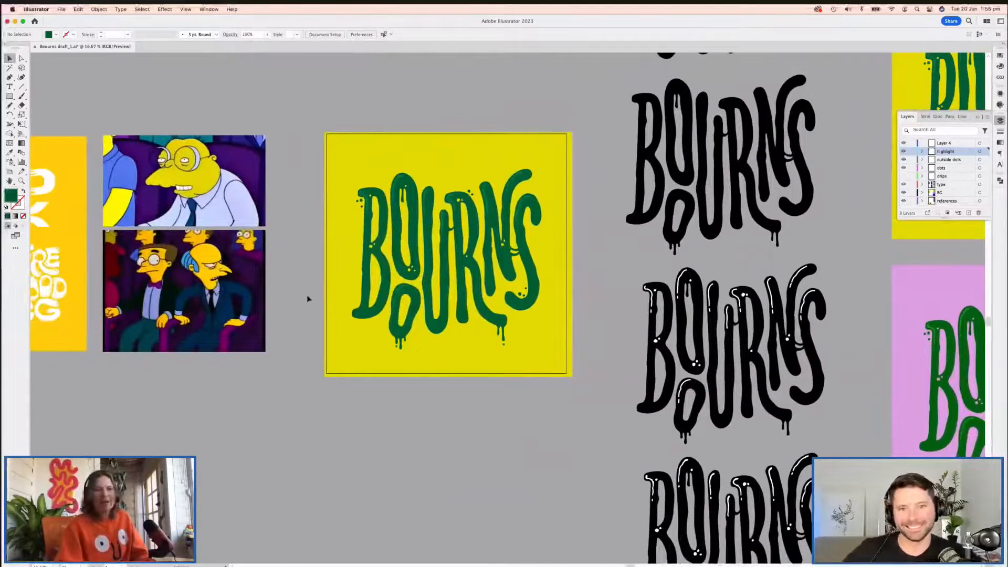
scroll(500, 400, "right", 15)
scroll(499, 399, "down", 5)
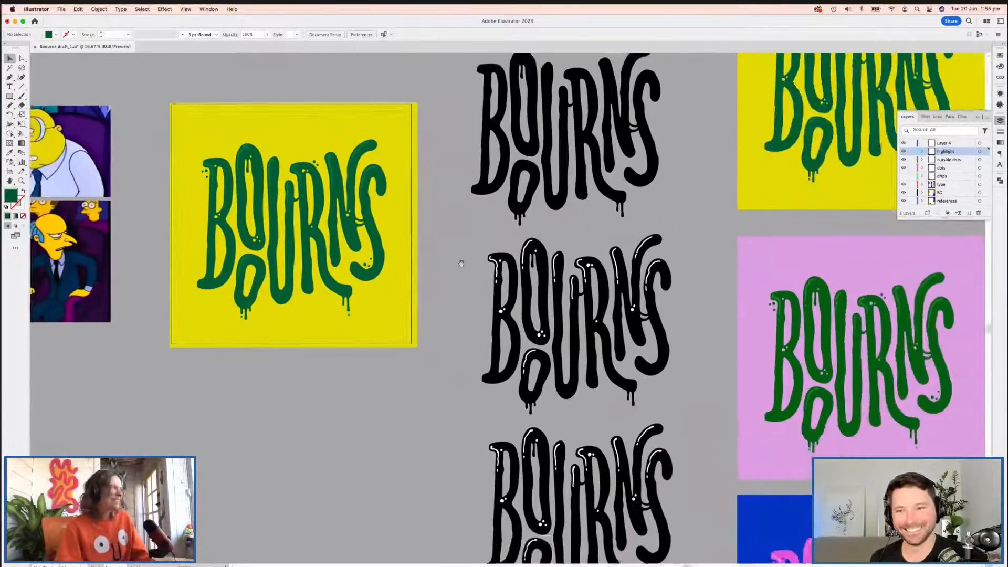
scroll(499, 400, "up", 6)
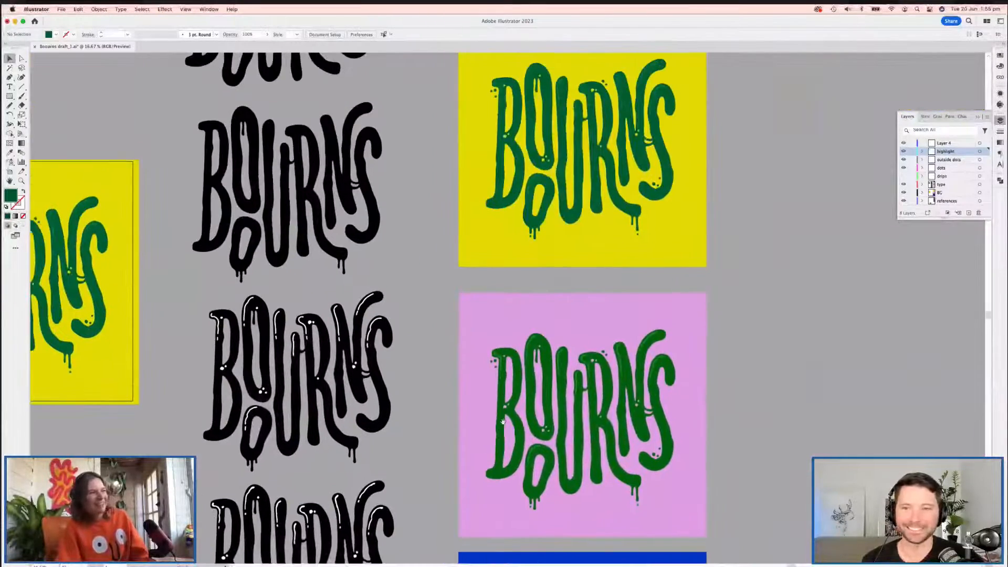
scroll(464, 348, "down", 1)
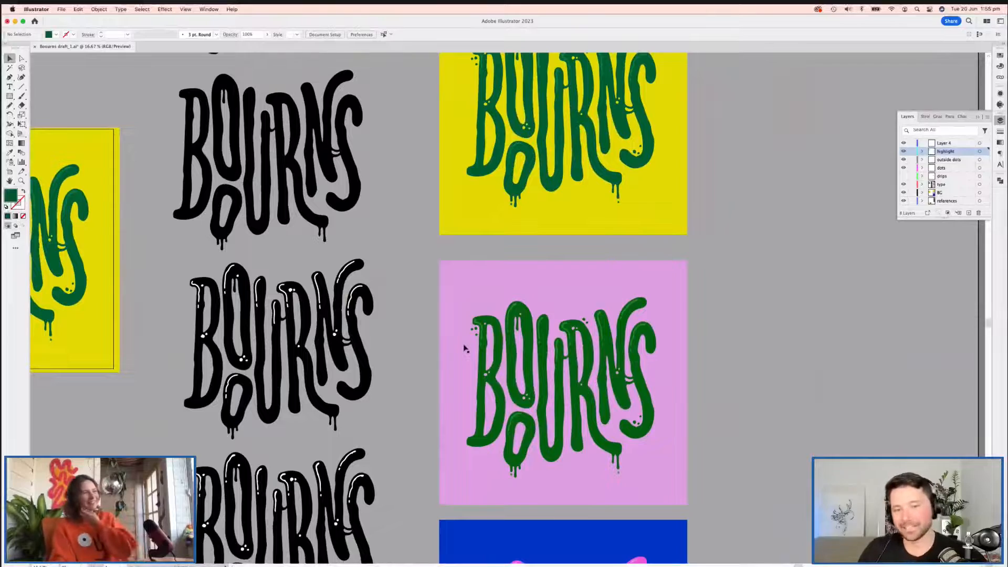